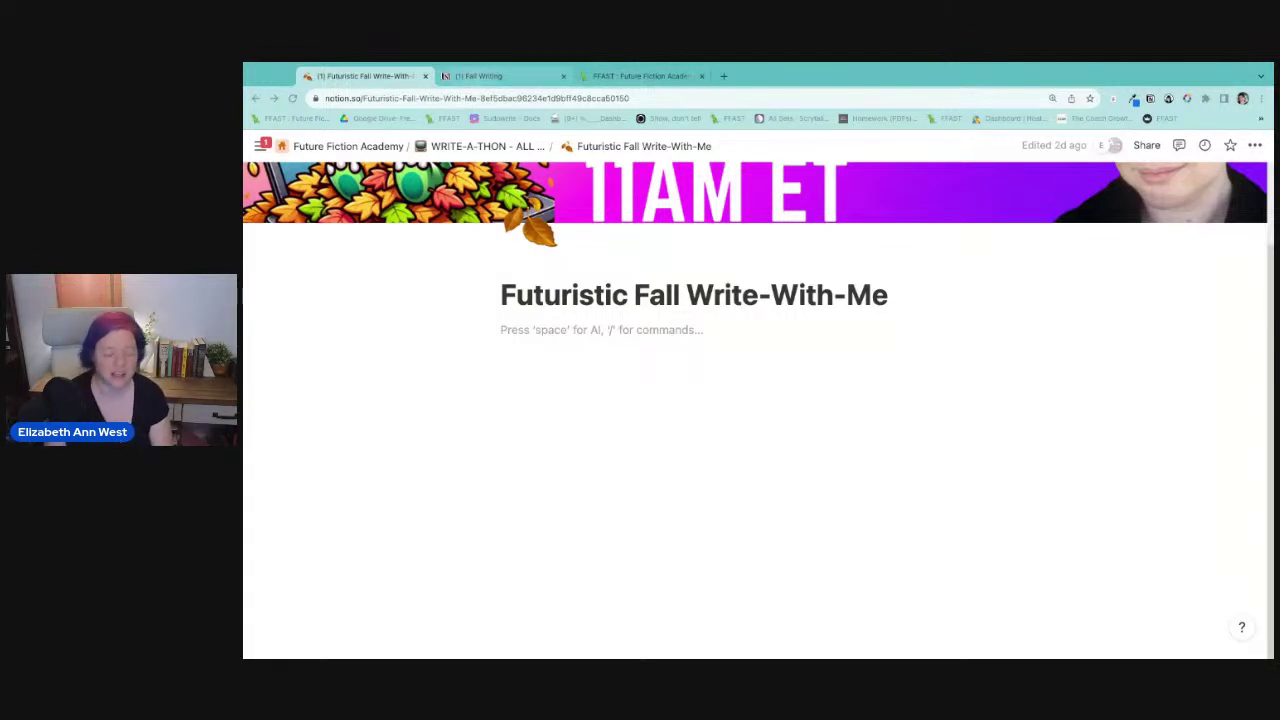
Open the Fall Writing page and copy the link to its Auto Write subpage.
click(456, 76)
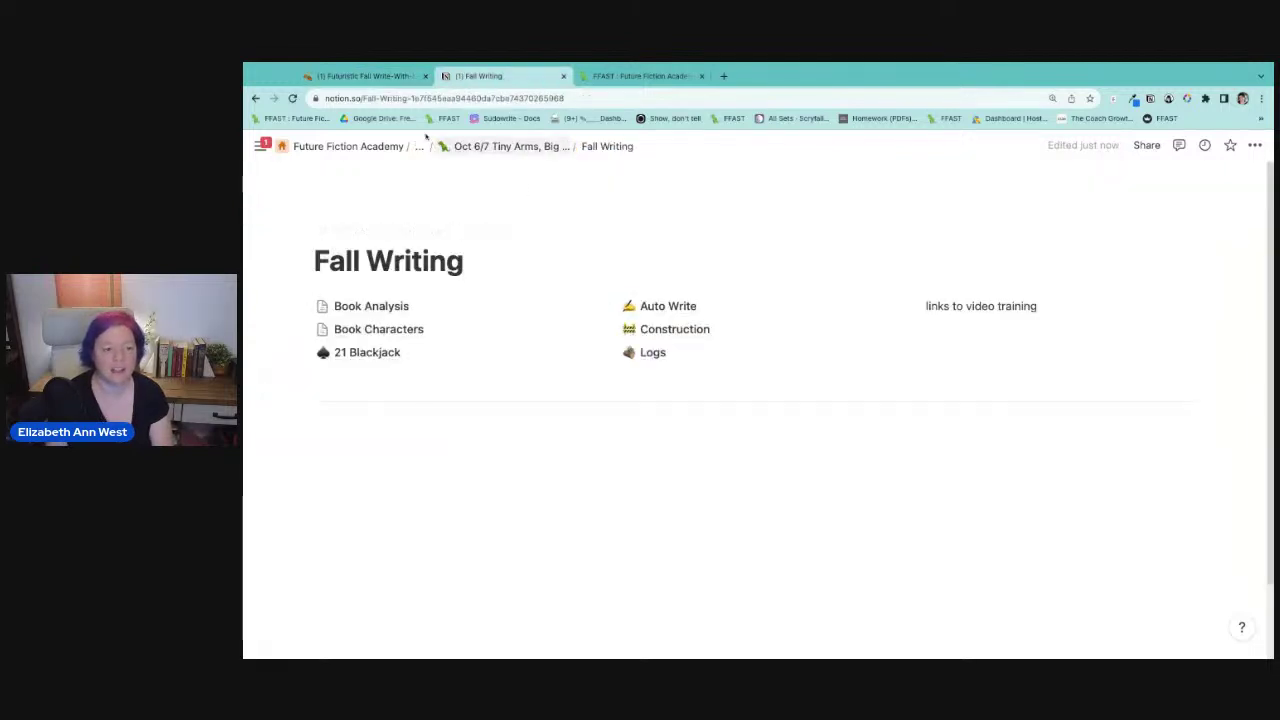
click(370, 77)
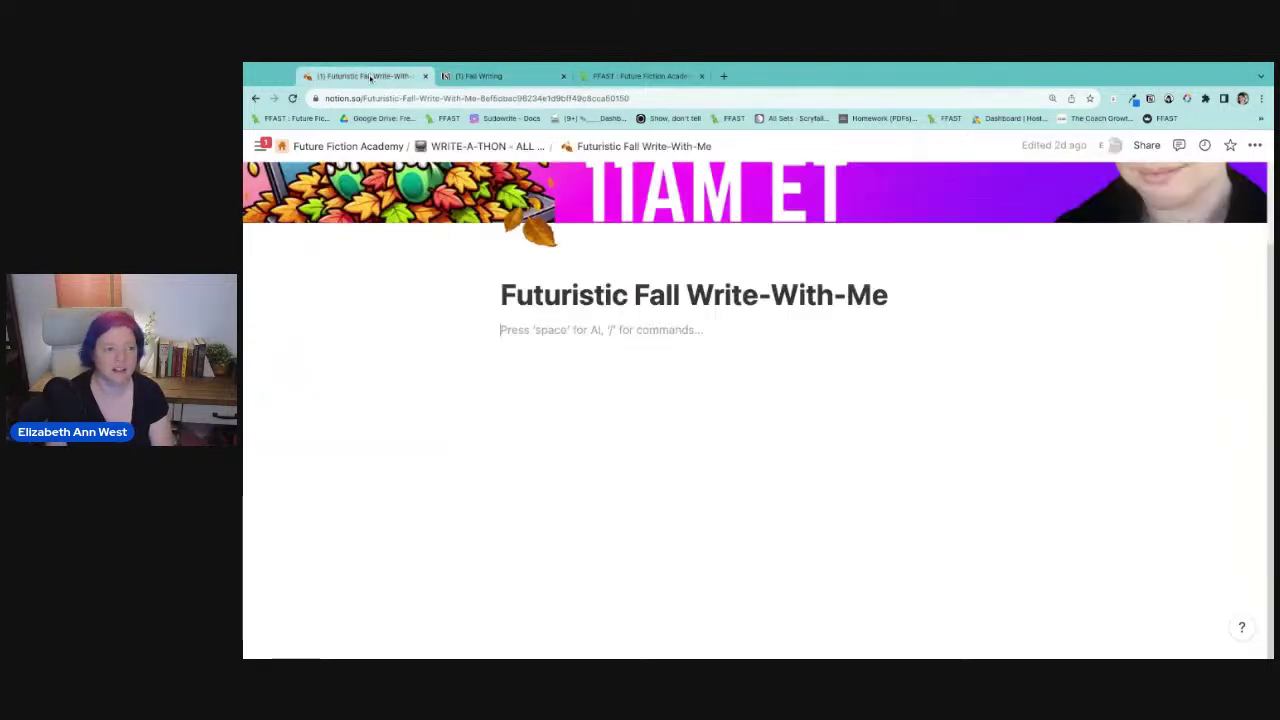
click(487, 78)
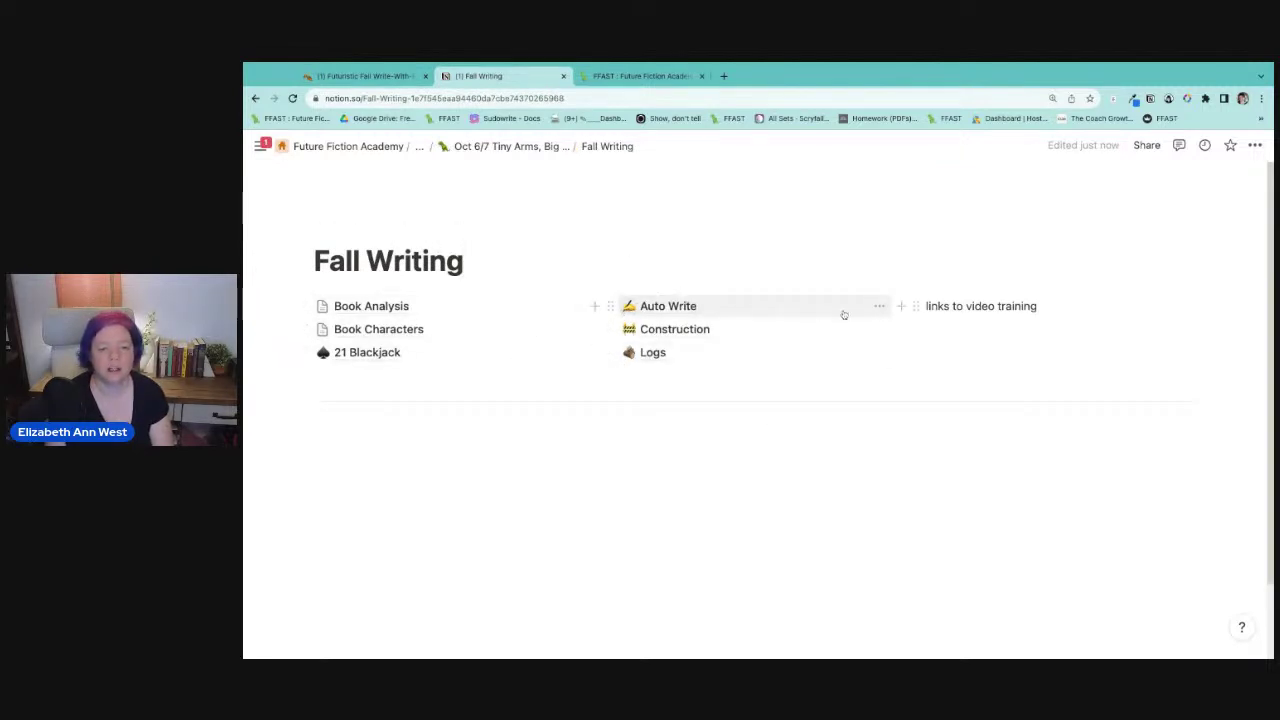
click(878, 309)
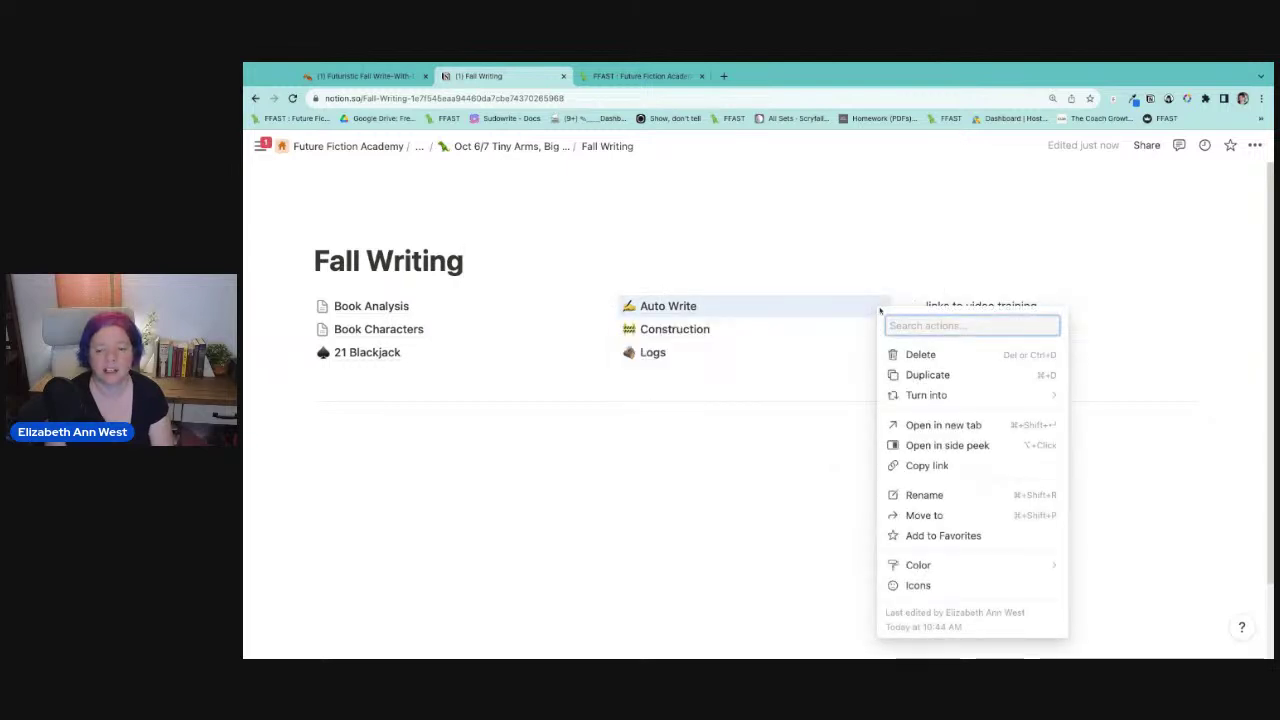
click(933, 466)
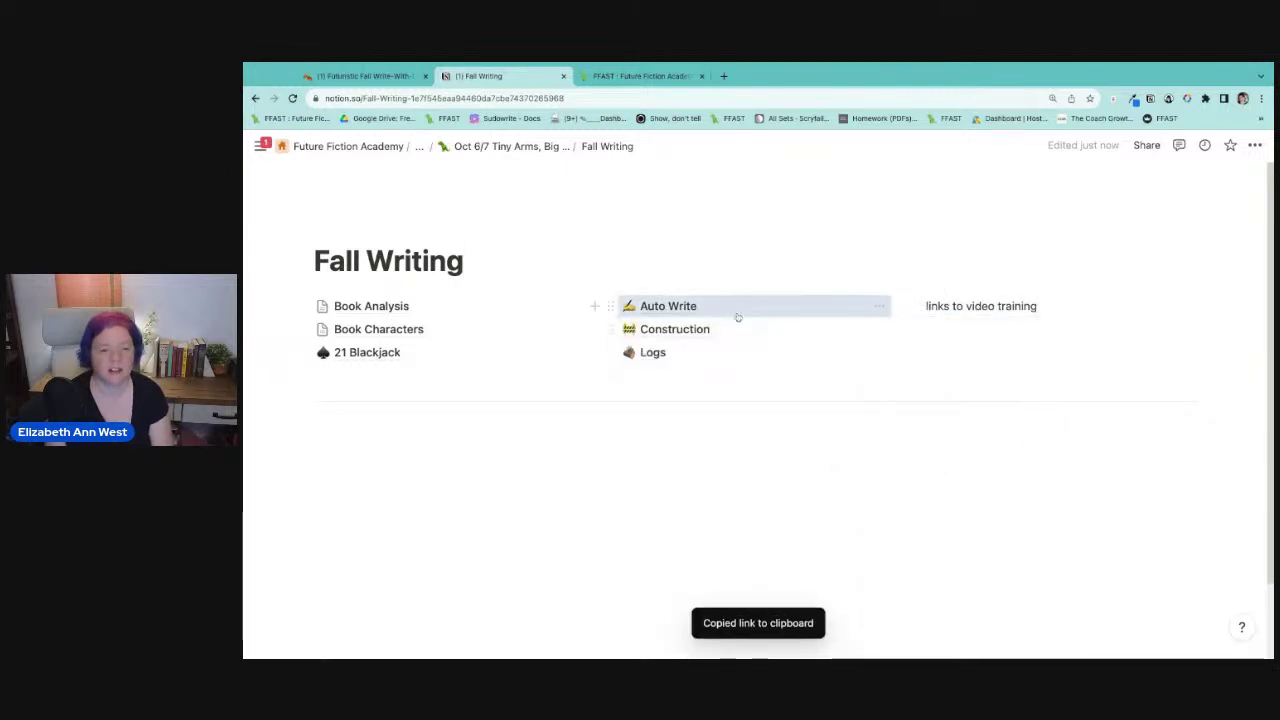
Publish the Auto Write page to the web and copy its public link.
click(763, 307)
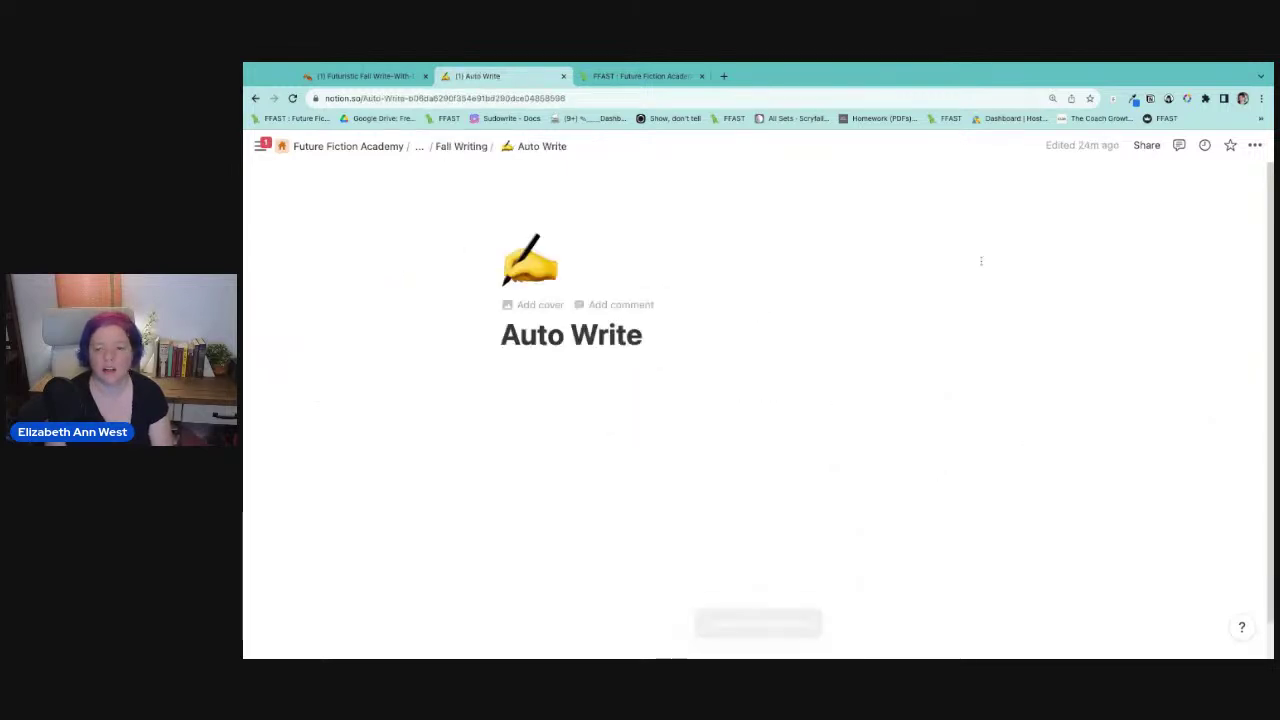
click(1147, 145)
click(987, 178)
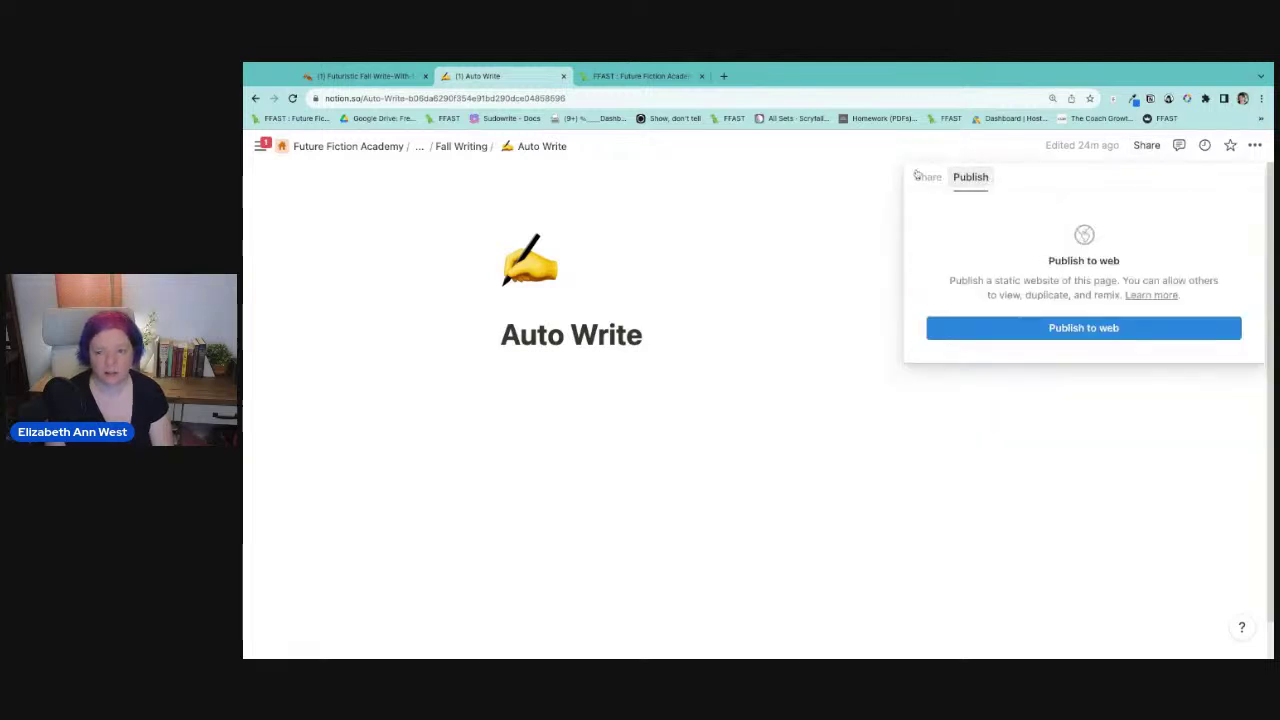
click(1081, 330)
click(1206, 240)
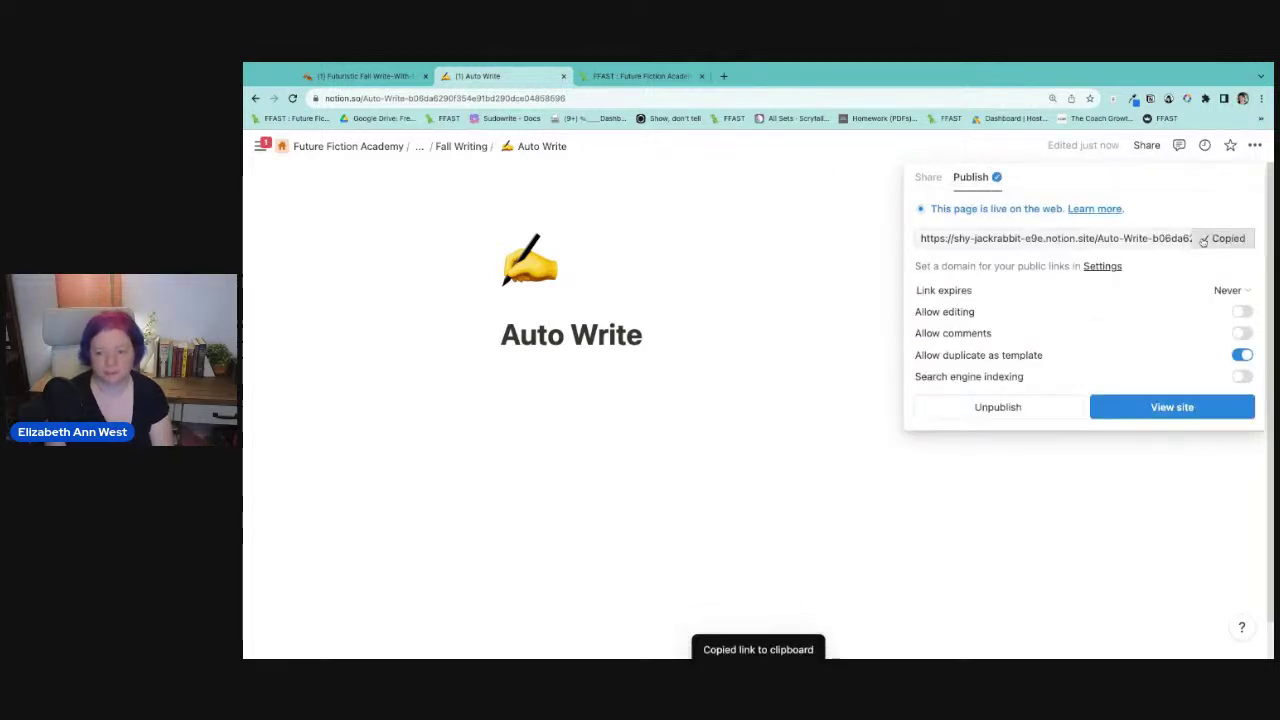
click(748, 443)
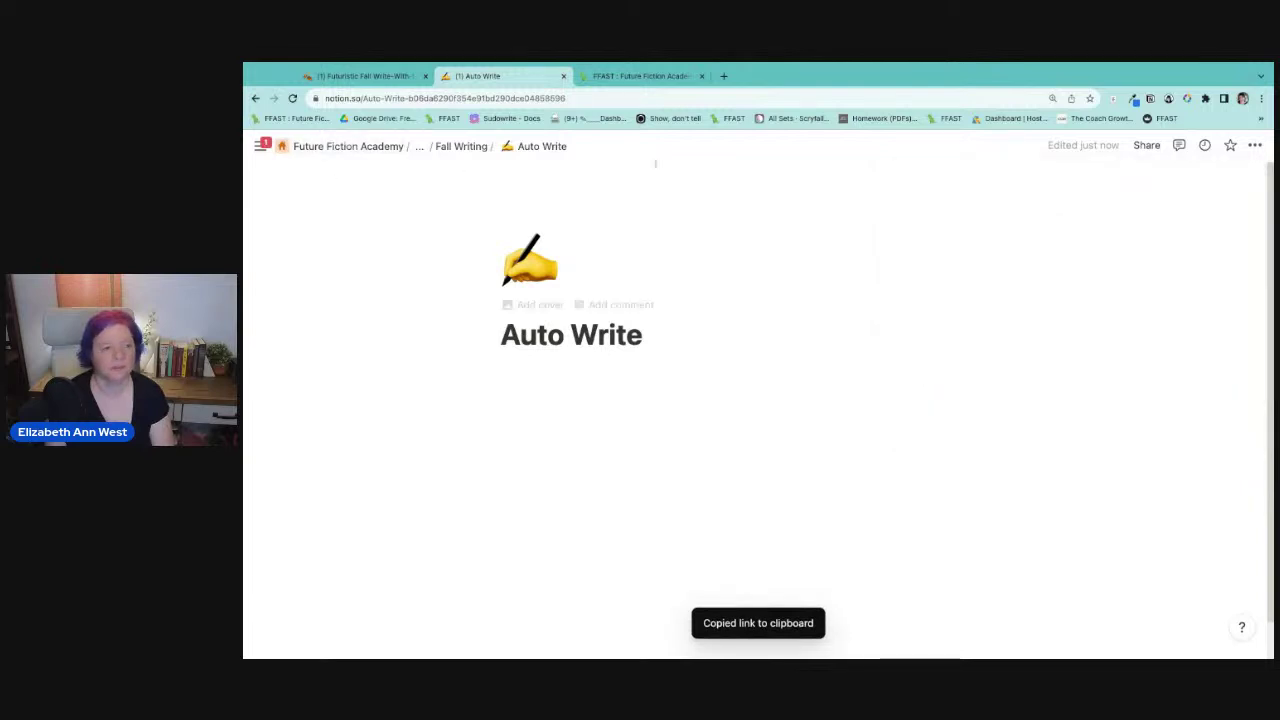
Add the line "Places to get the Writing:" to the Futuristic Fall Write-With-Me page, below an empty line.
click(365, 76)
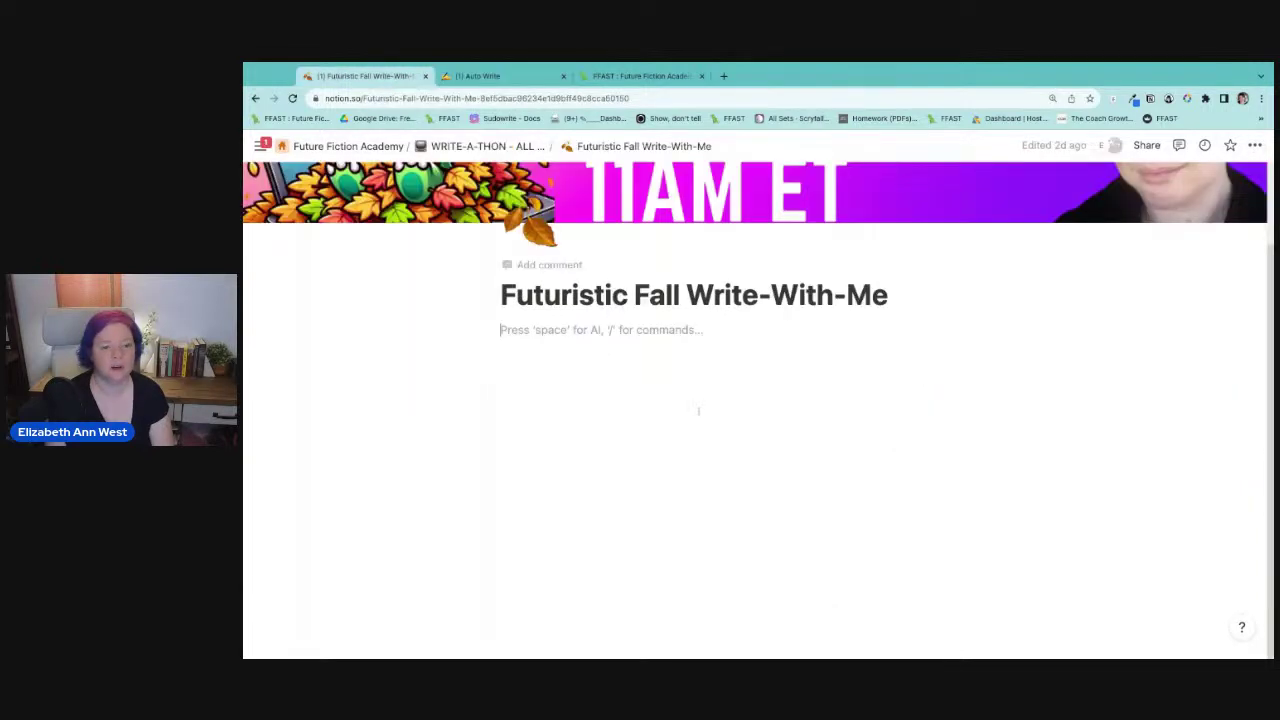
key(Return)
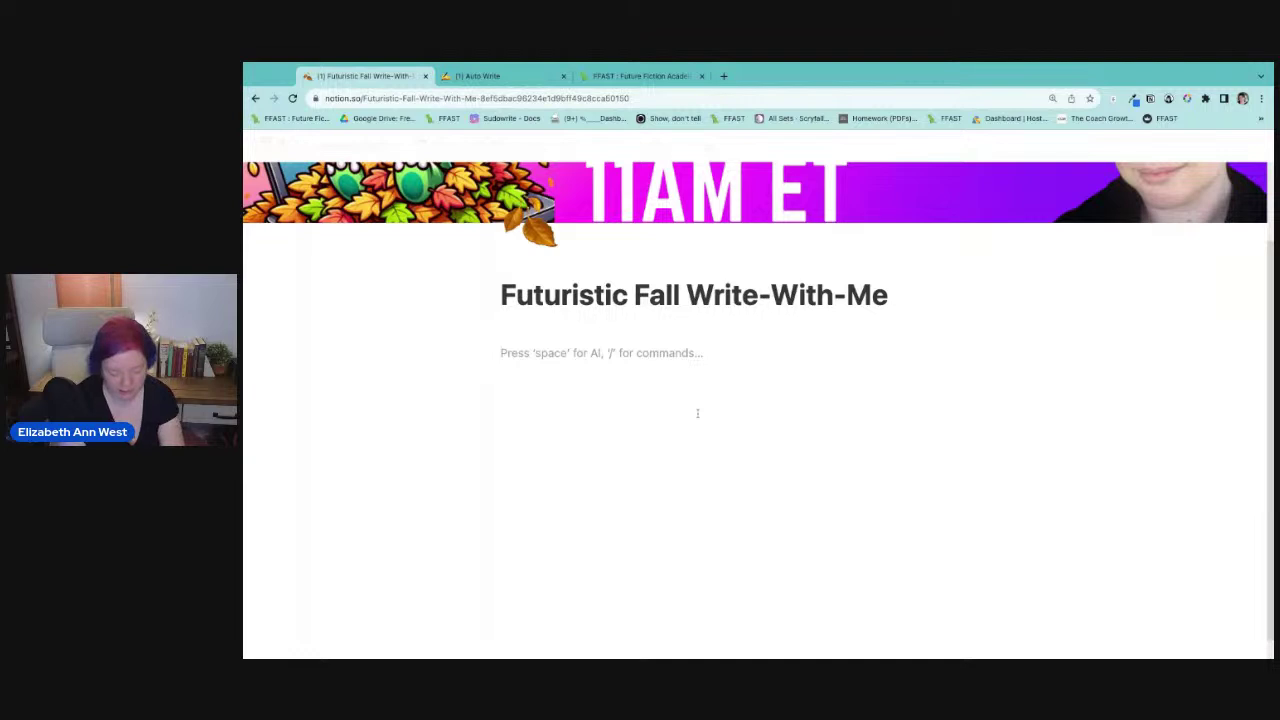
text(Placeso)
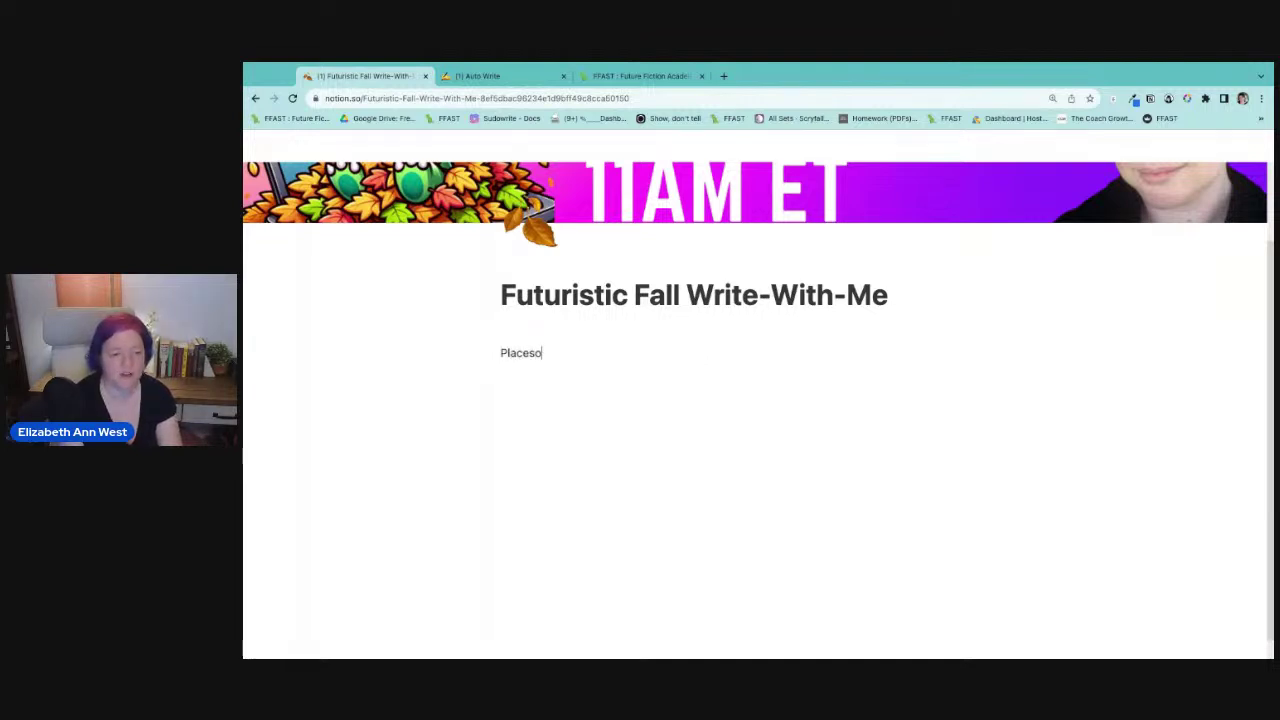
key(BackSpace)
key(BackSpace)
text(s to get the Writing:)
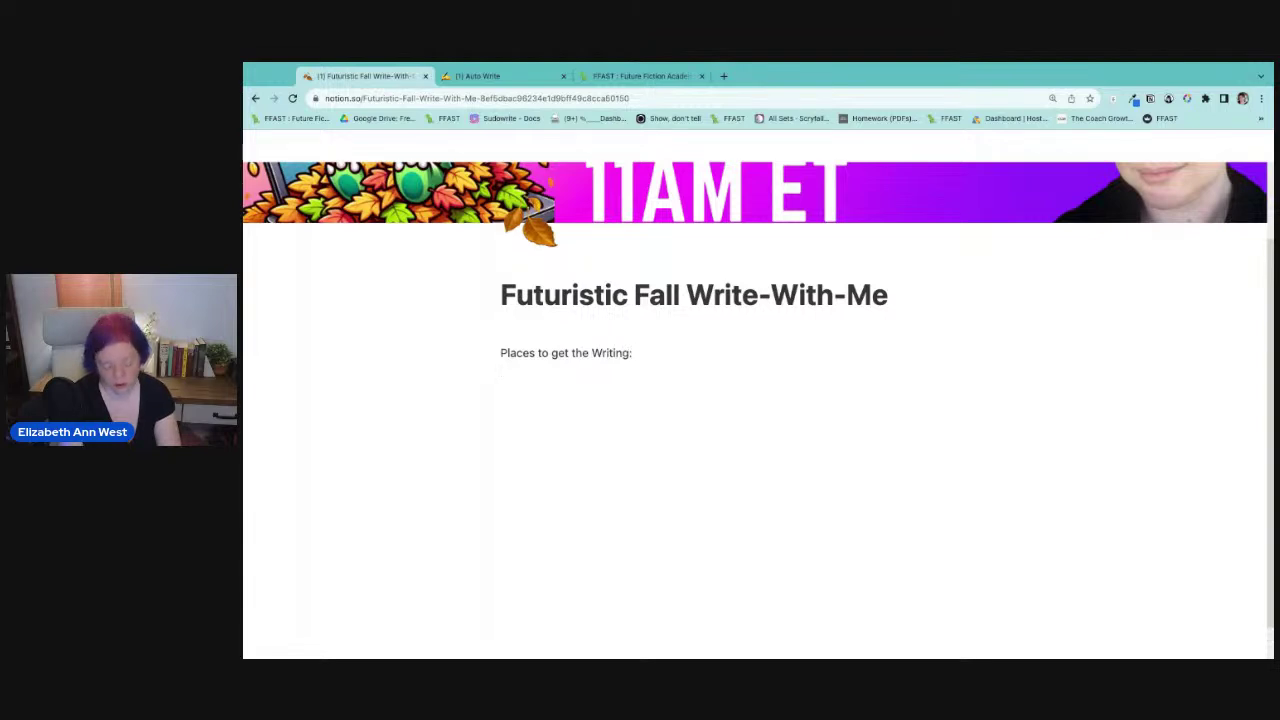
Insert the line "To join the Future Fiction Academy: futurefictionacademy.com" above "Places to get the Writing:", with a blank line between them.
key(Up)
key(Up)
key(shift+Return)
key(shift+Return)
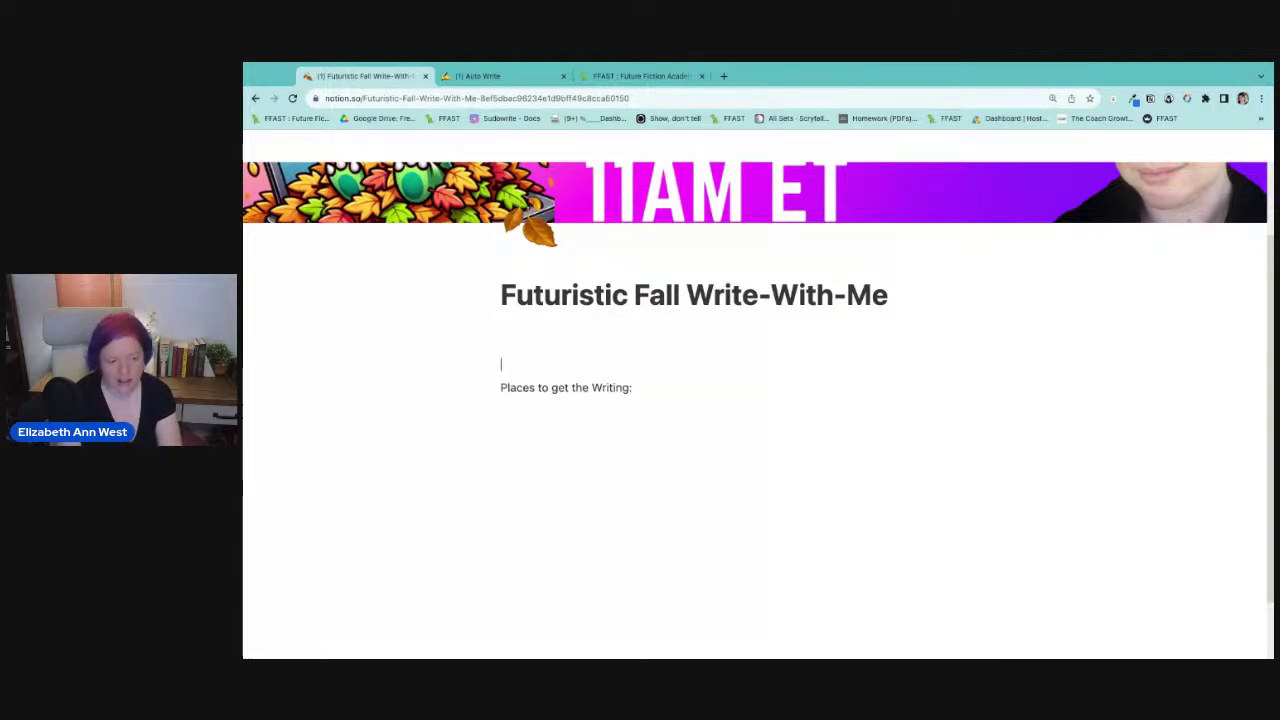
key(Up)
text(To join)
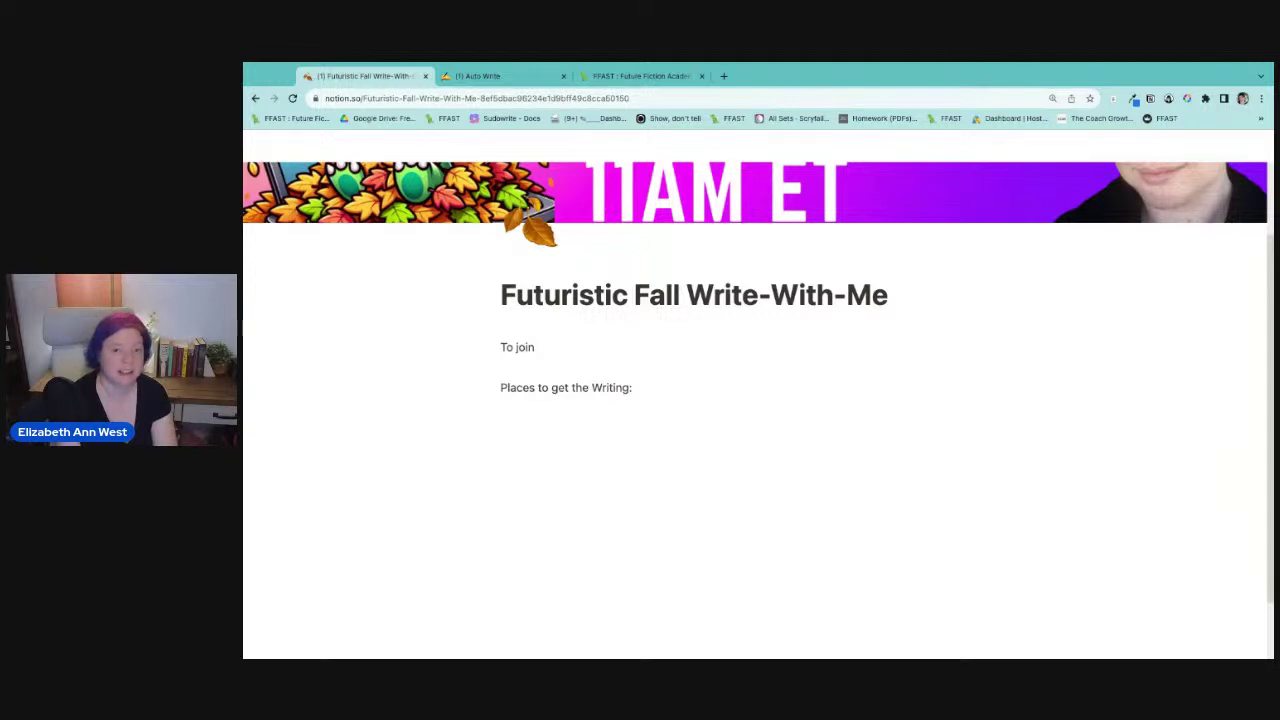
text(the F)
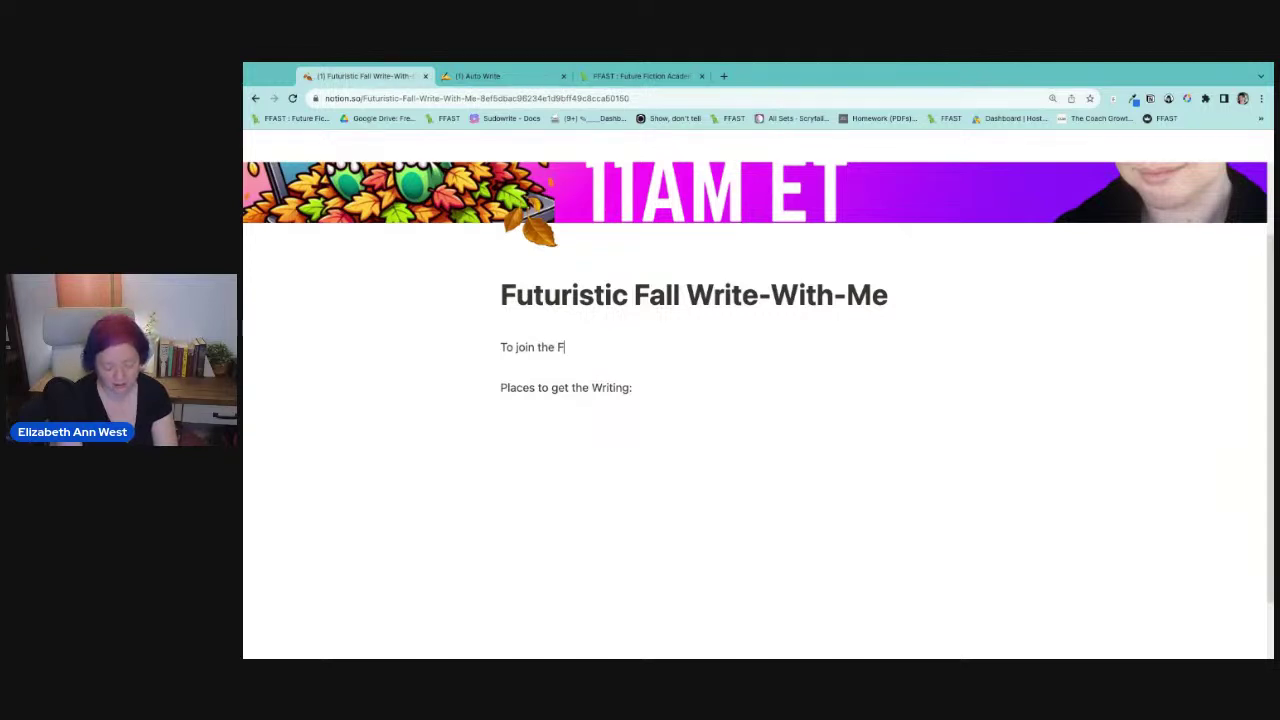
text(uture Fiction A)
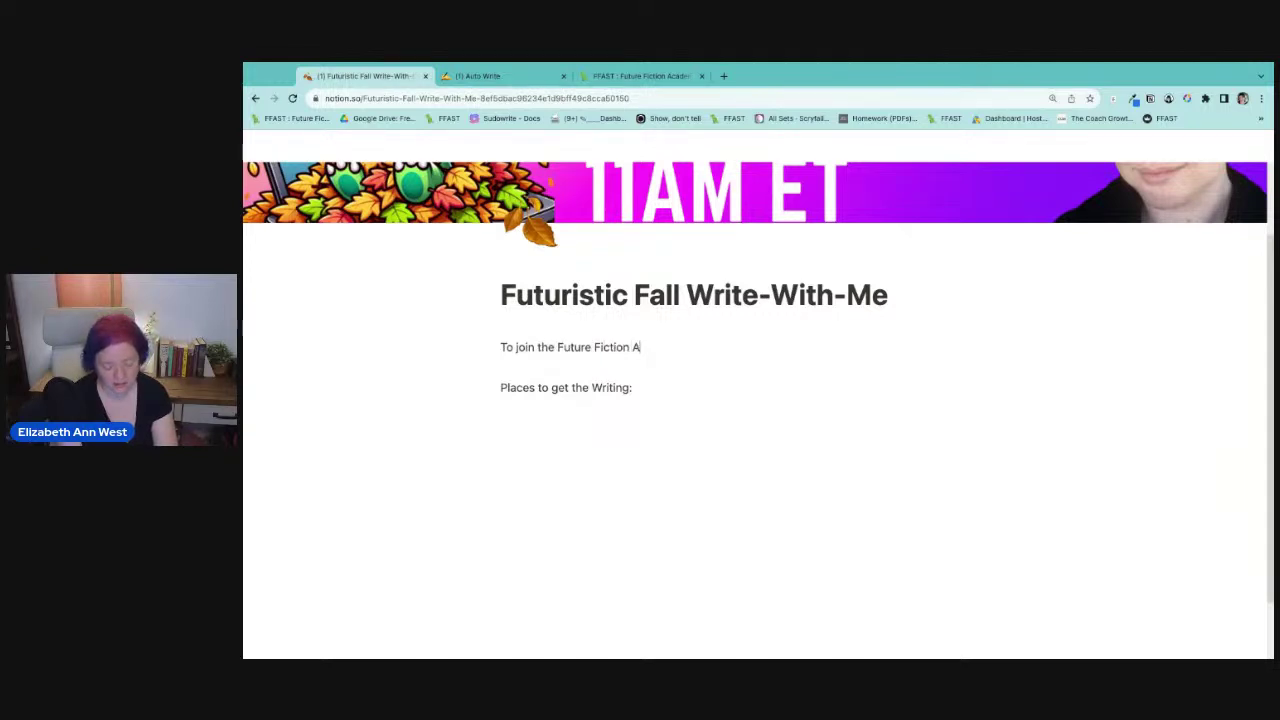
text(cademy: f)
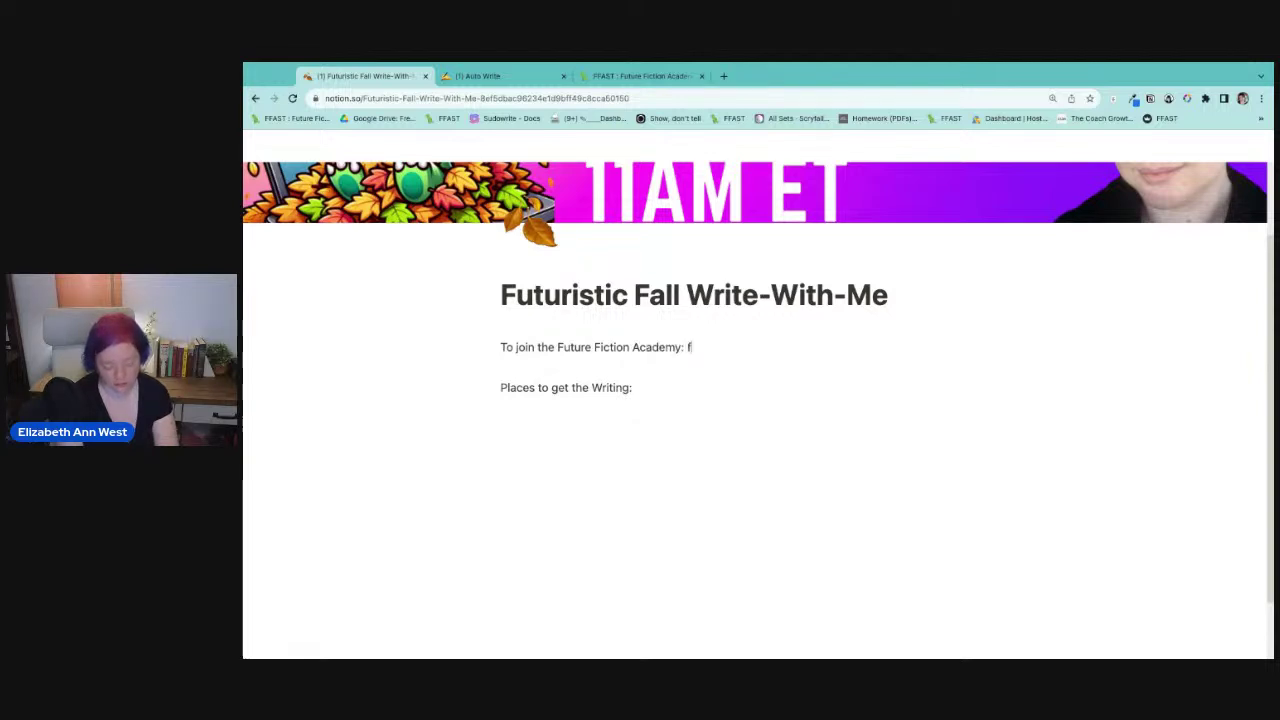
text(uturef)
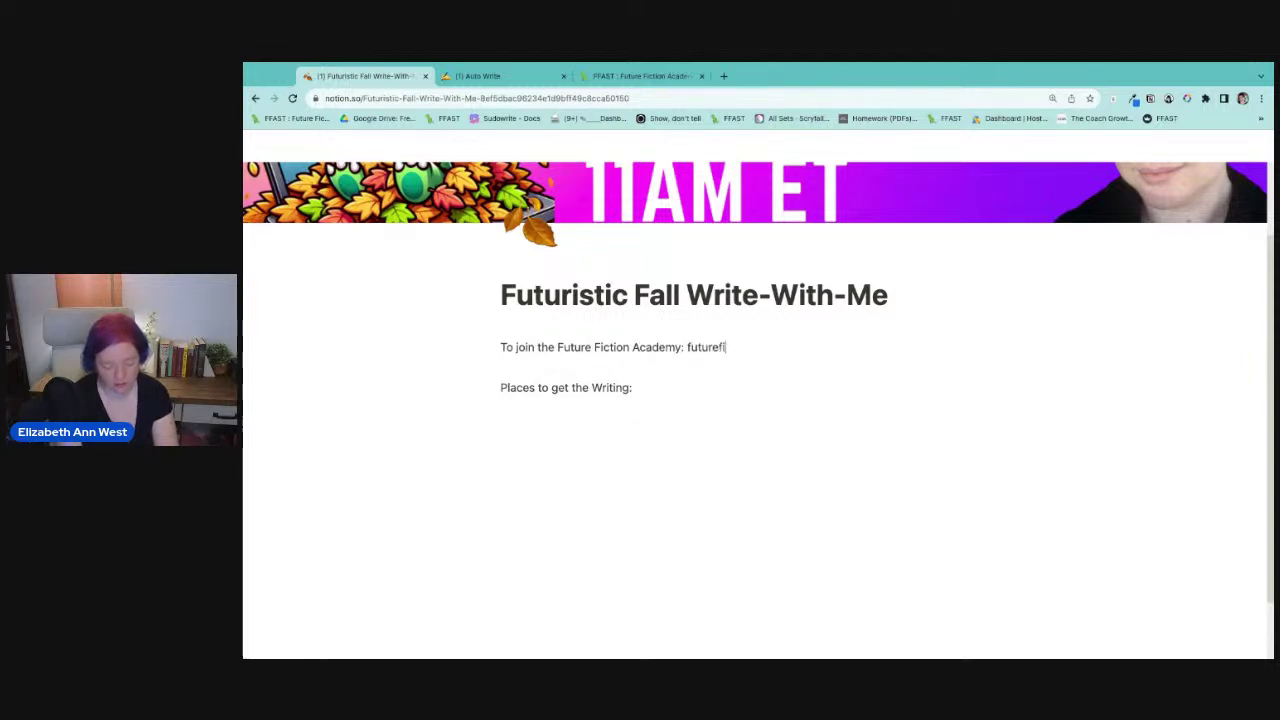
text(ictionacademy.com)
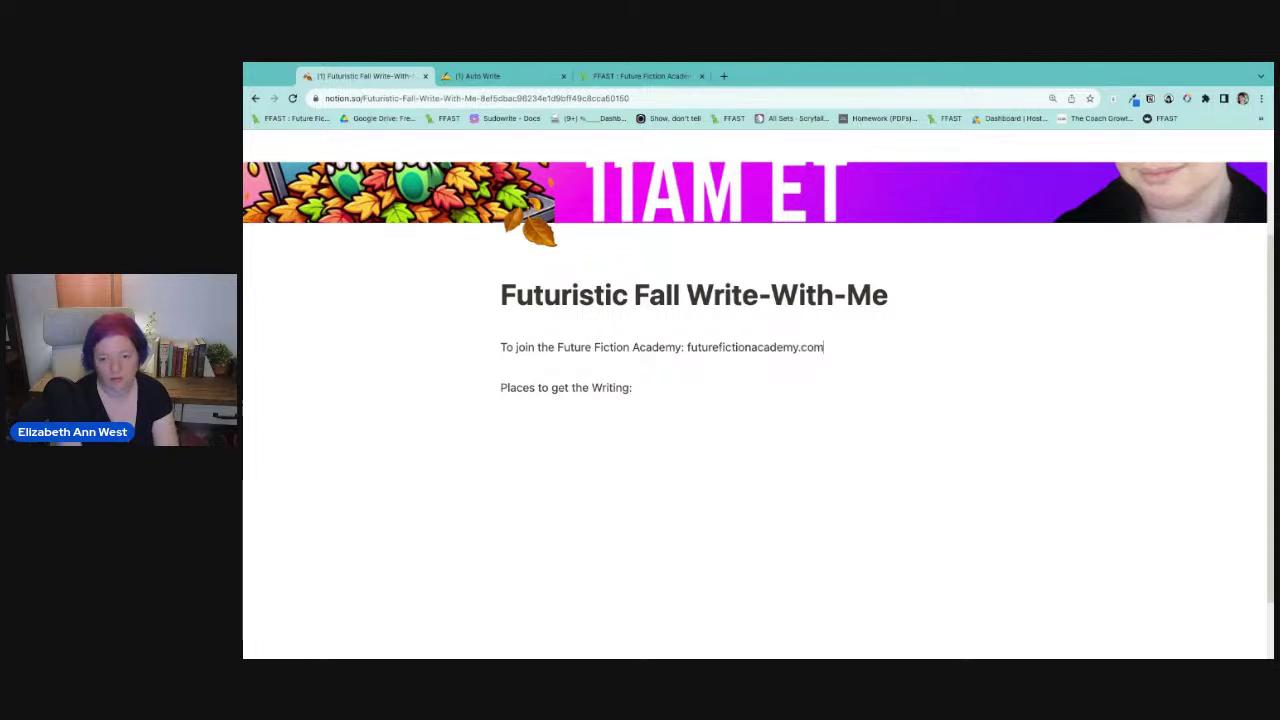
triple_click(708, 349)
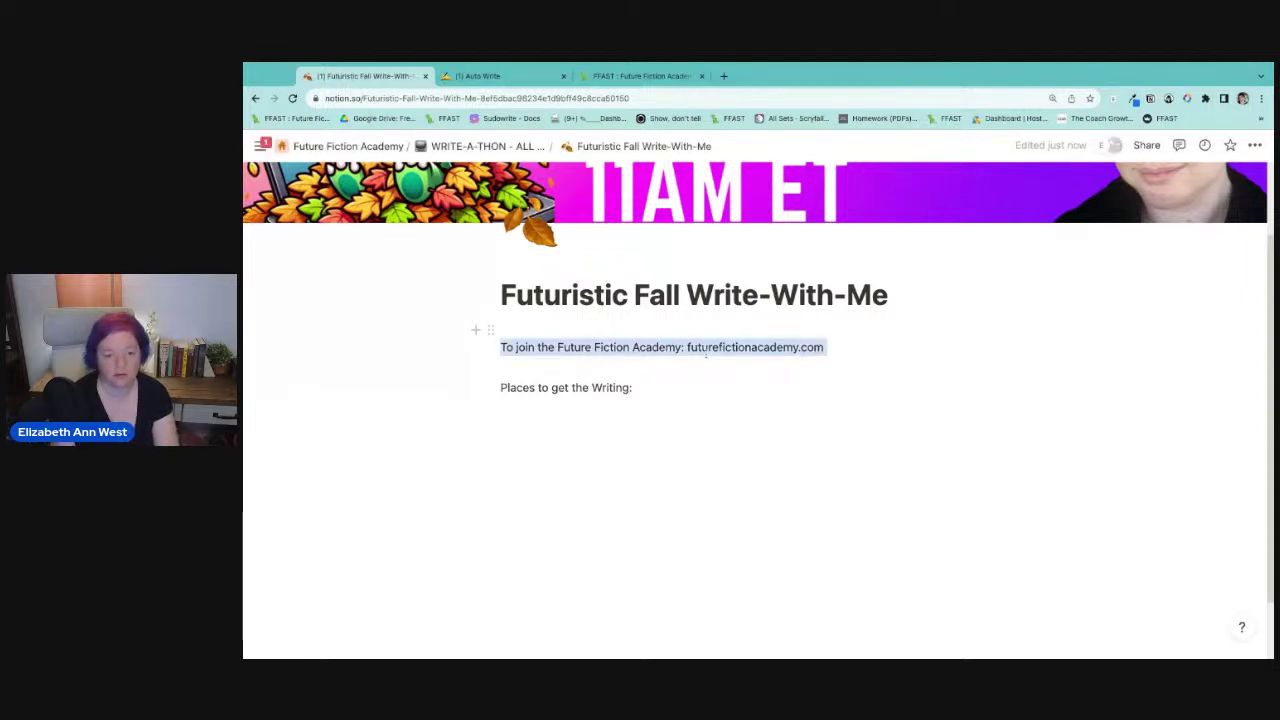
click(753, 347)
drag(753, 347, 838, 347)
click(838, 348)
key(super+a)
click(856, 351)
triple_click(848, 351)
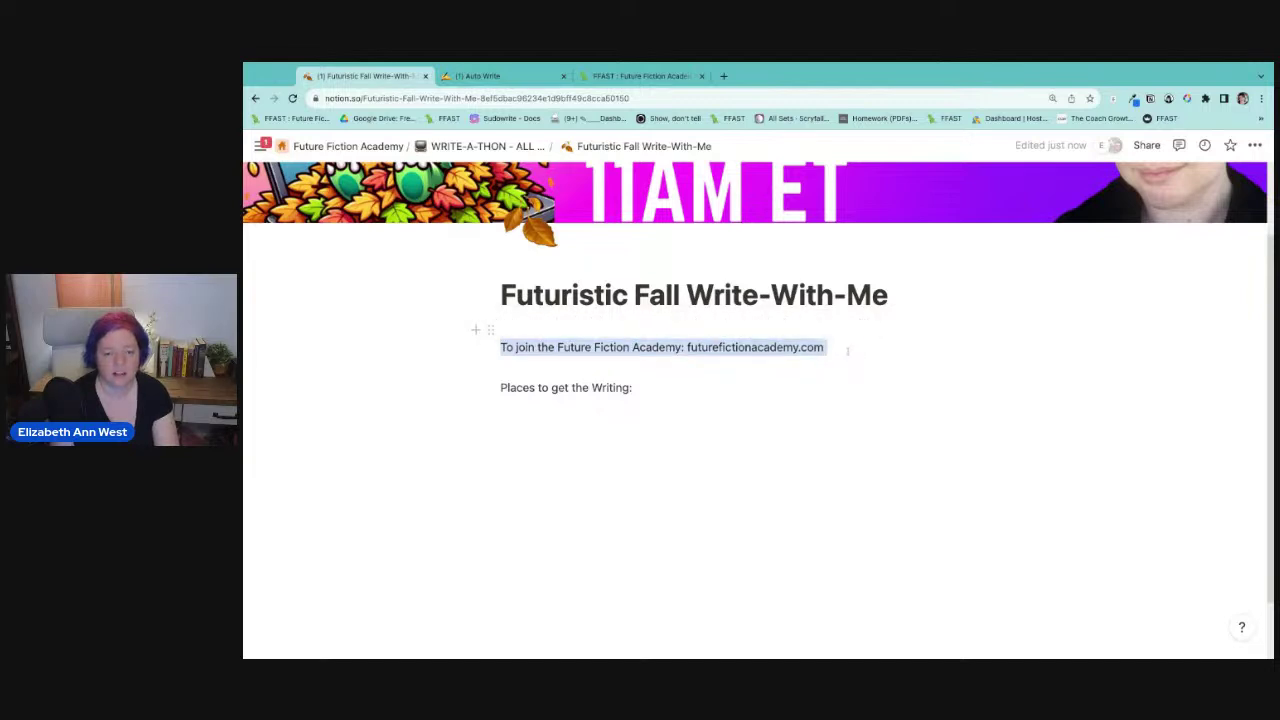
Turn the text "futurefictionacademy.com" in the joining line into a web link to futurefictionacademy.com.
drag(686, 347, 828, 347)
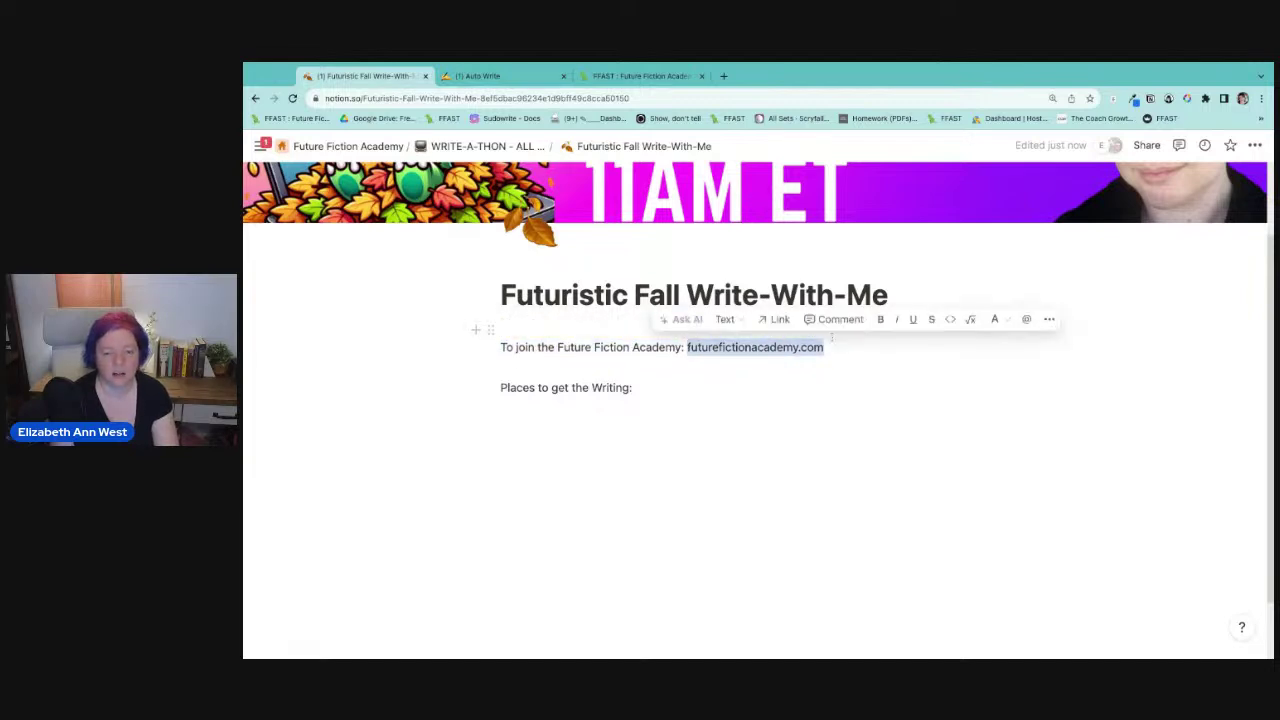
click(774, 320)
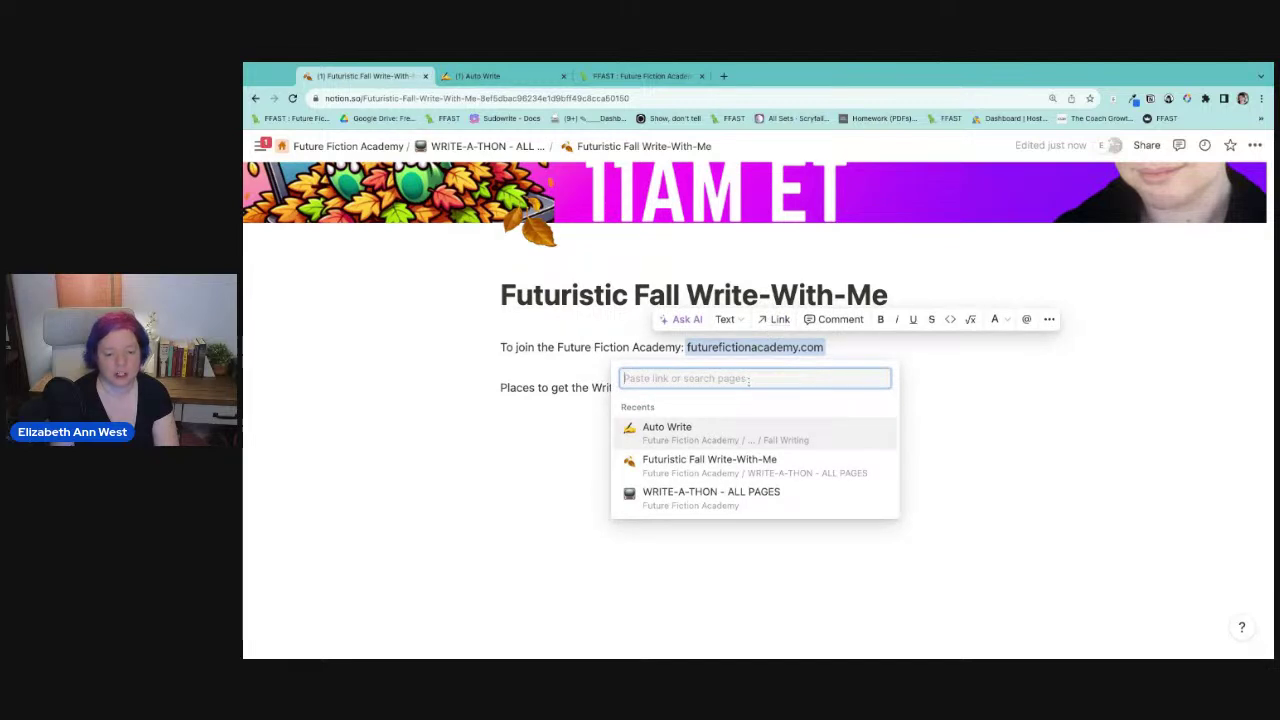
text(future)
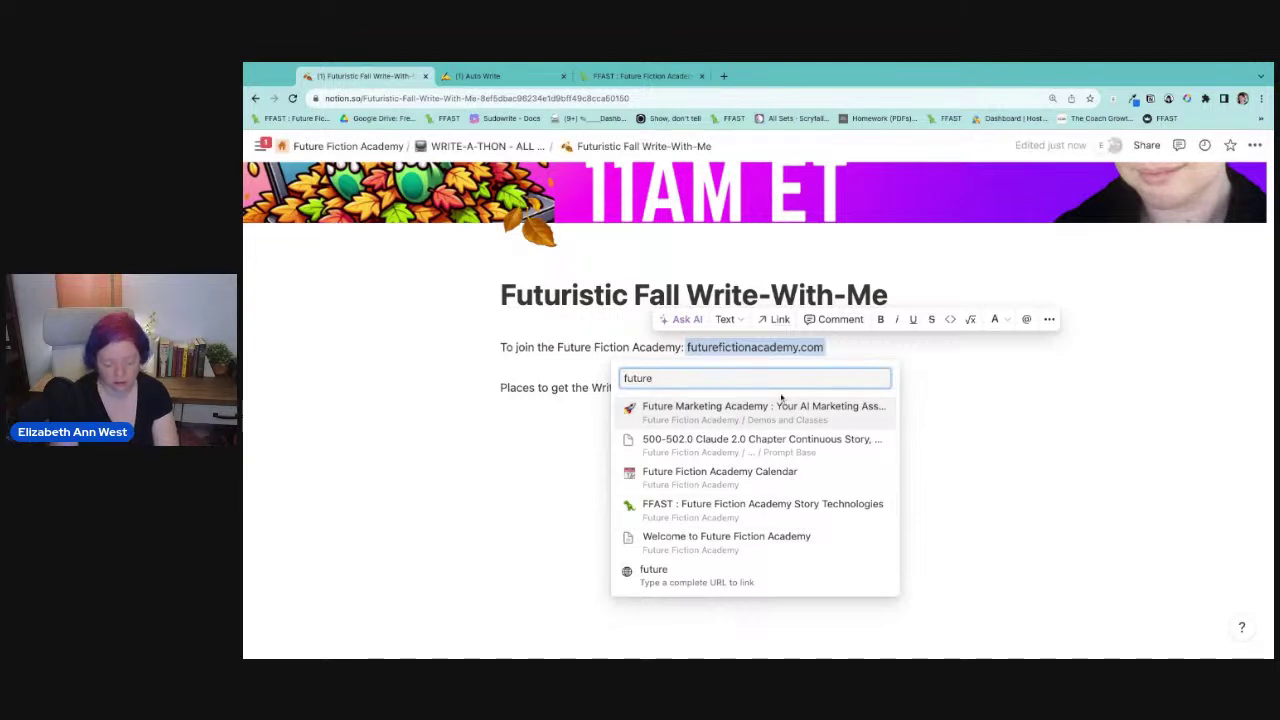
text(fictionacad)
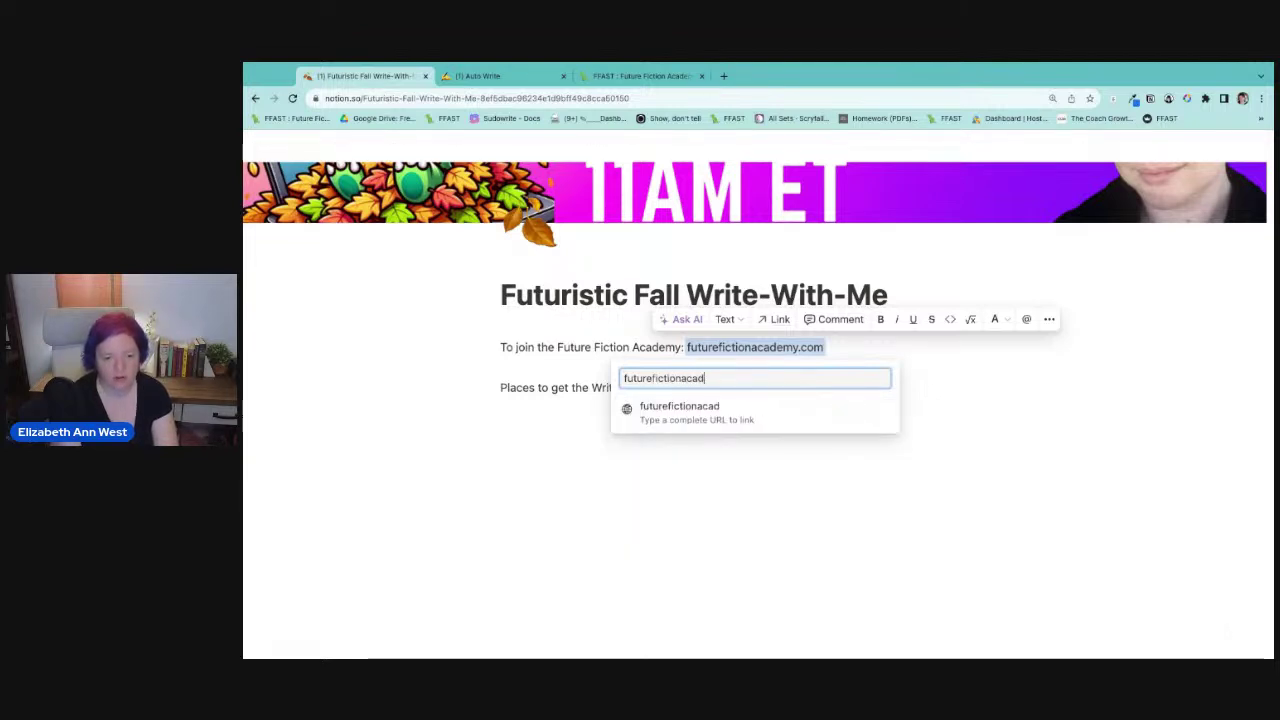
text(emy.com)
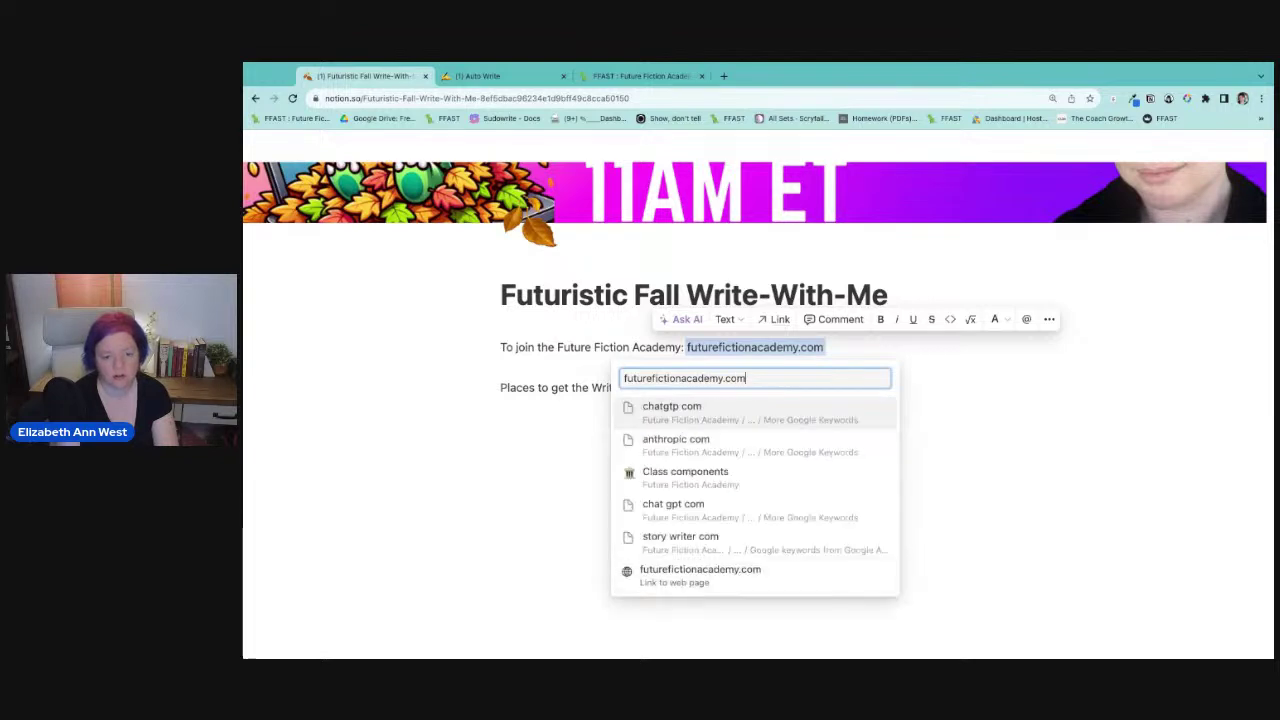
click(721, 578)
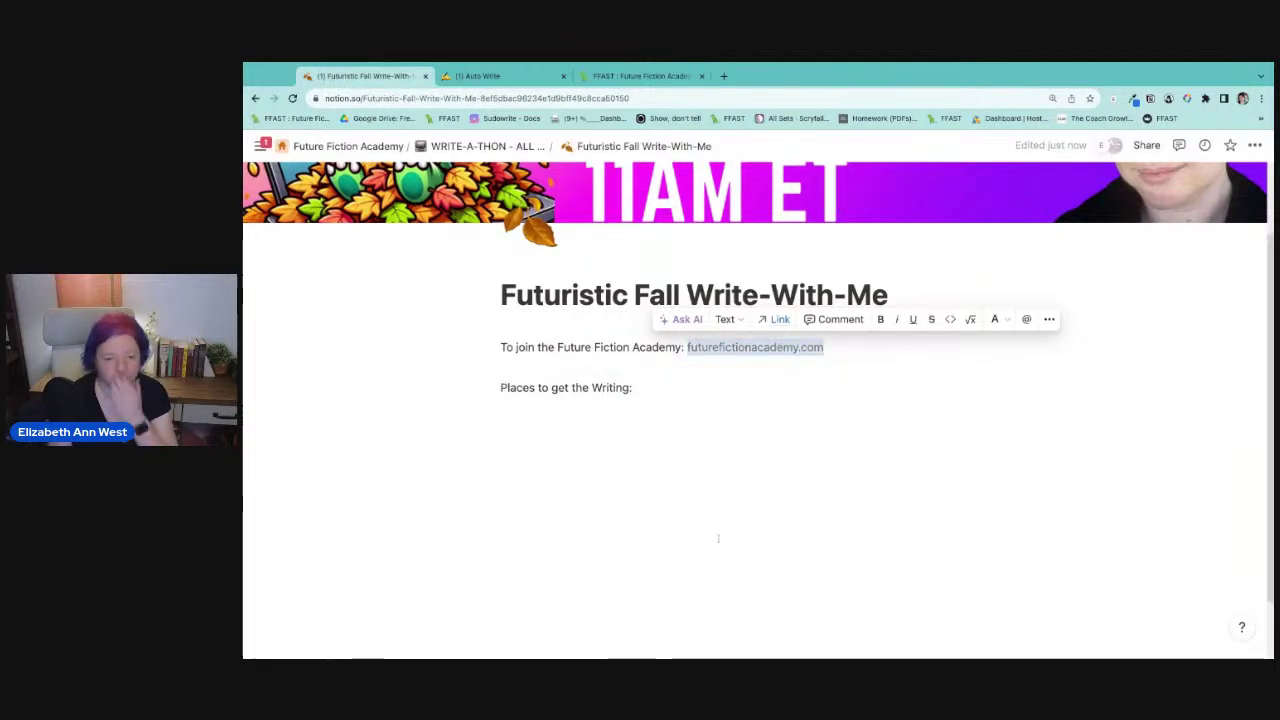
click(717, 534)
Add a line reading "Autowrite" below "Places to get the Writing:".
click(655, 398)
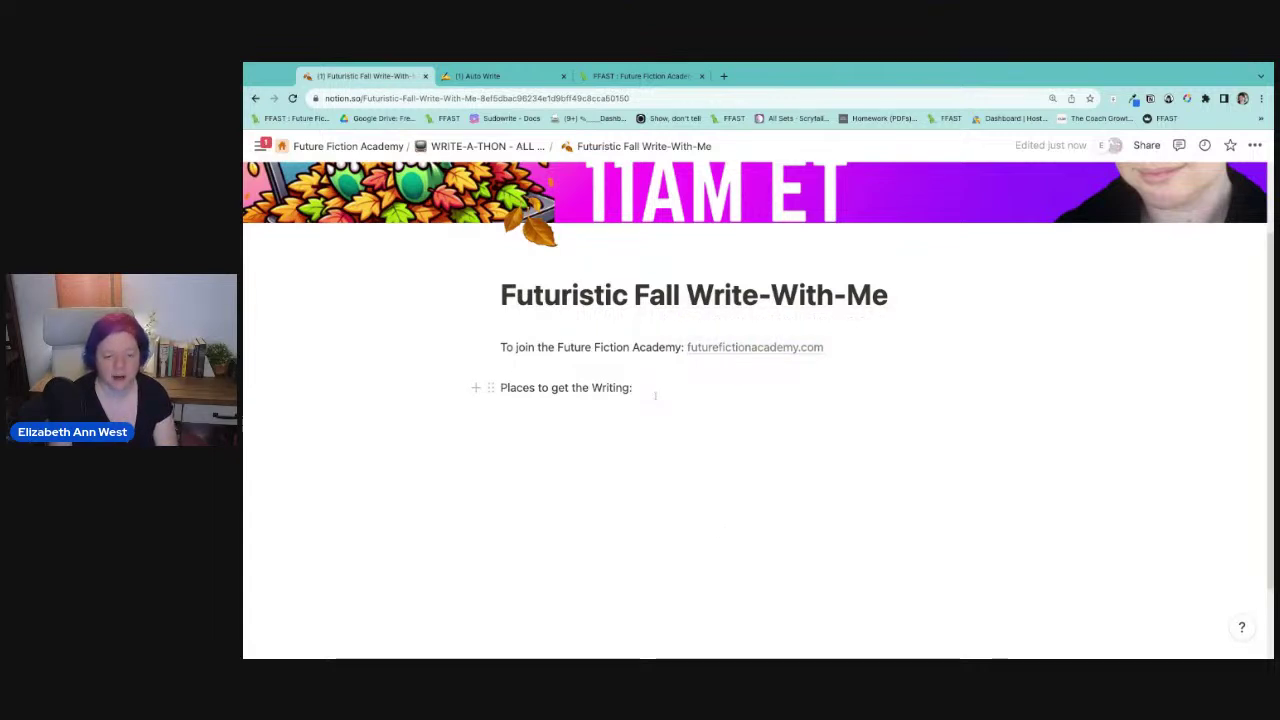
key(Return)
text(Au)
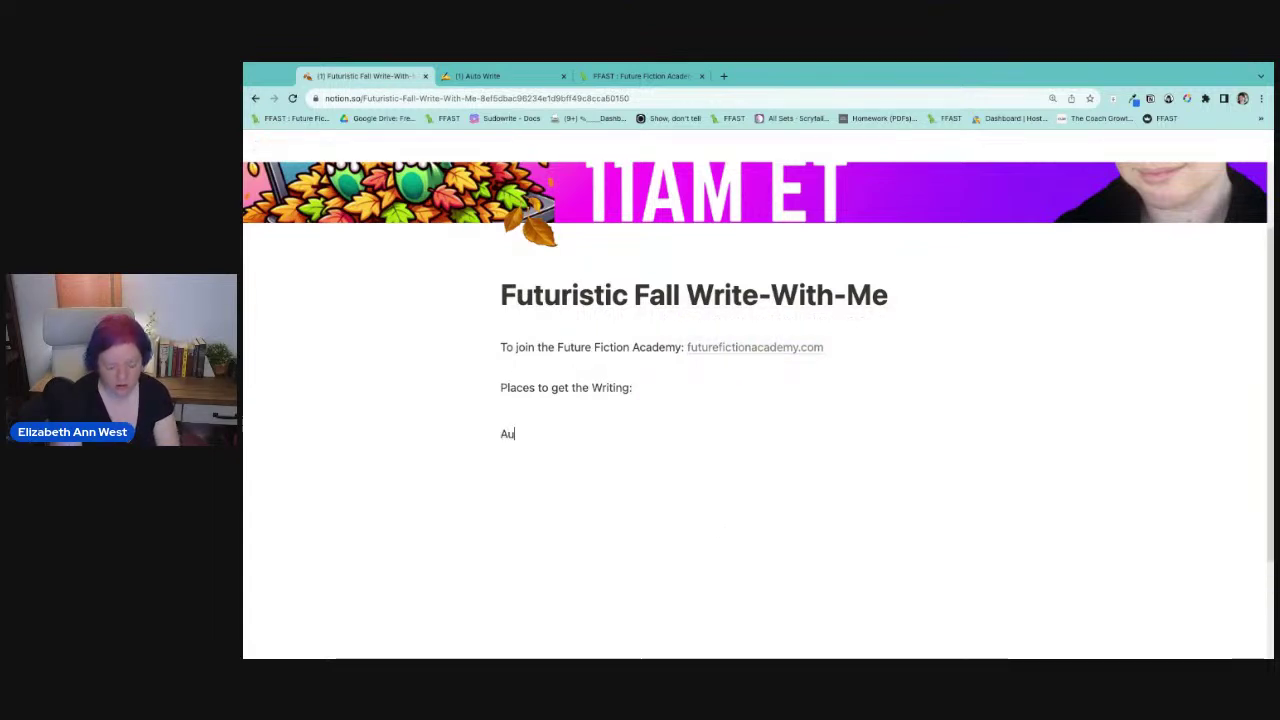
text(towrite)
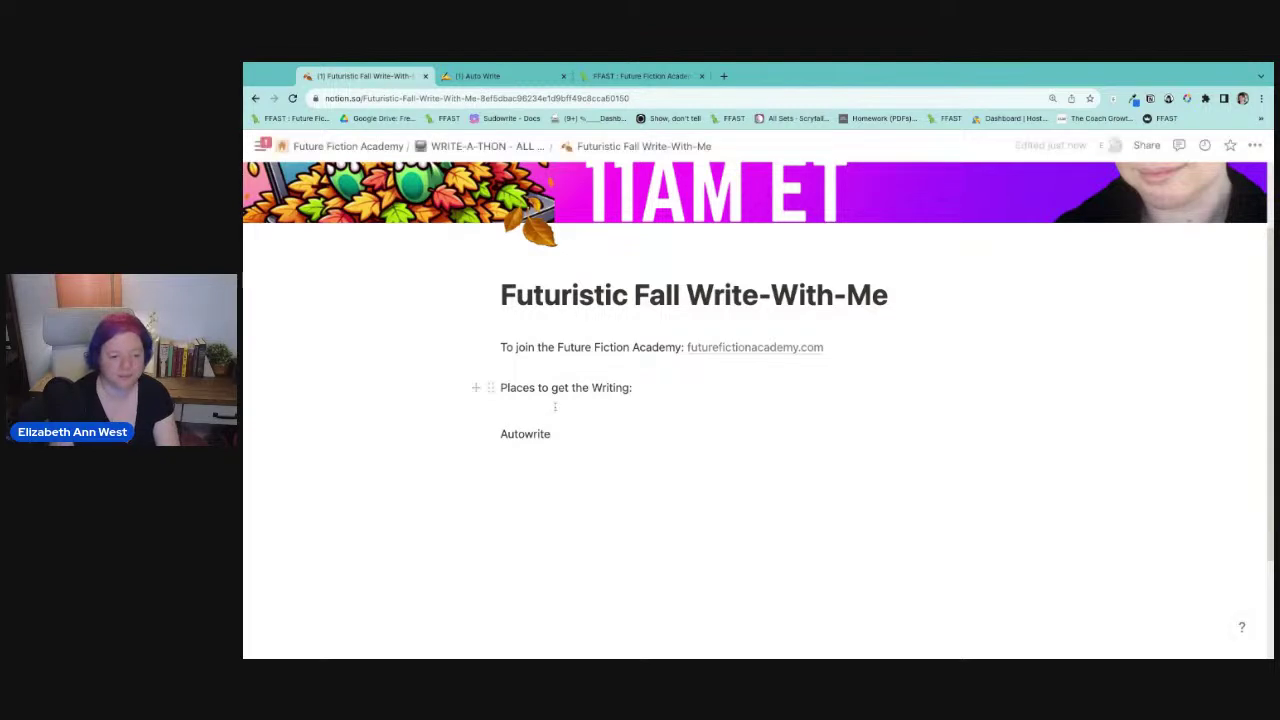
Try to link the "Autowrite" line to the published Auto Write page.
drag(555, 434, 472, 430)
click(586, 406)
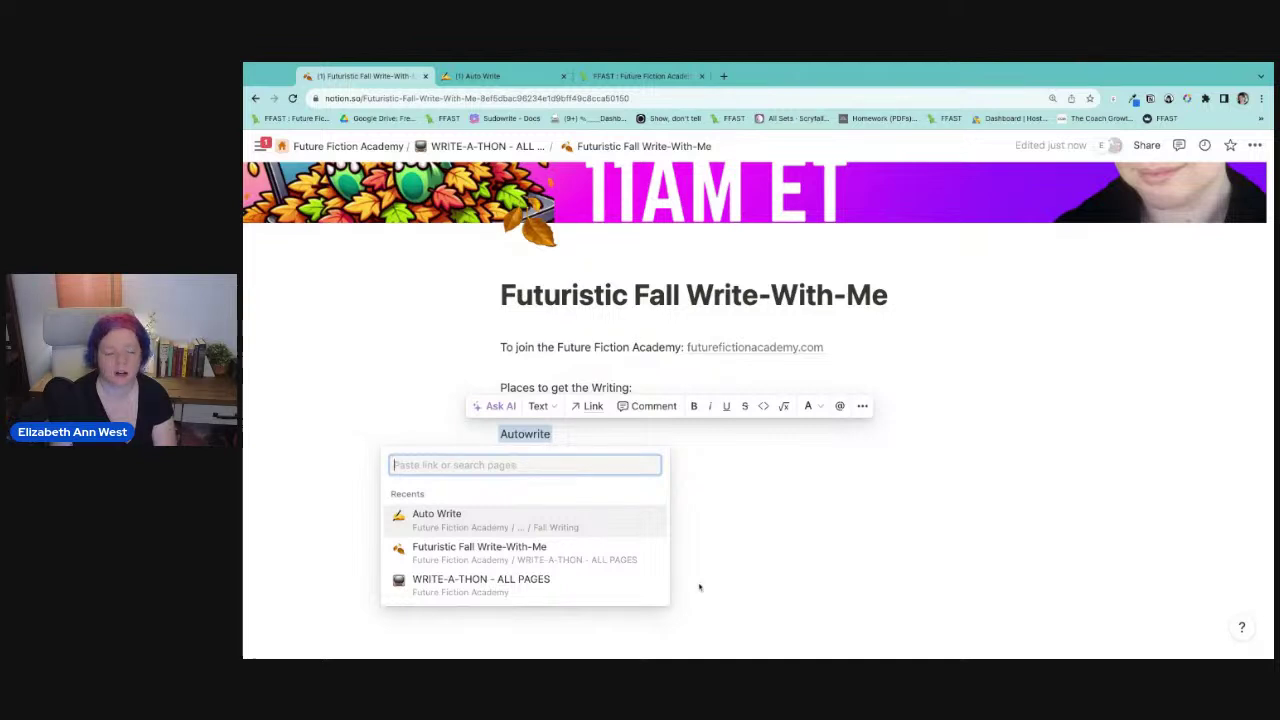
key(ctrl+v)
key(Return)
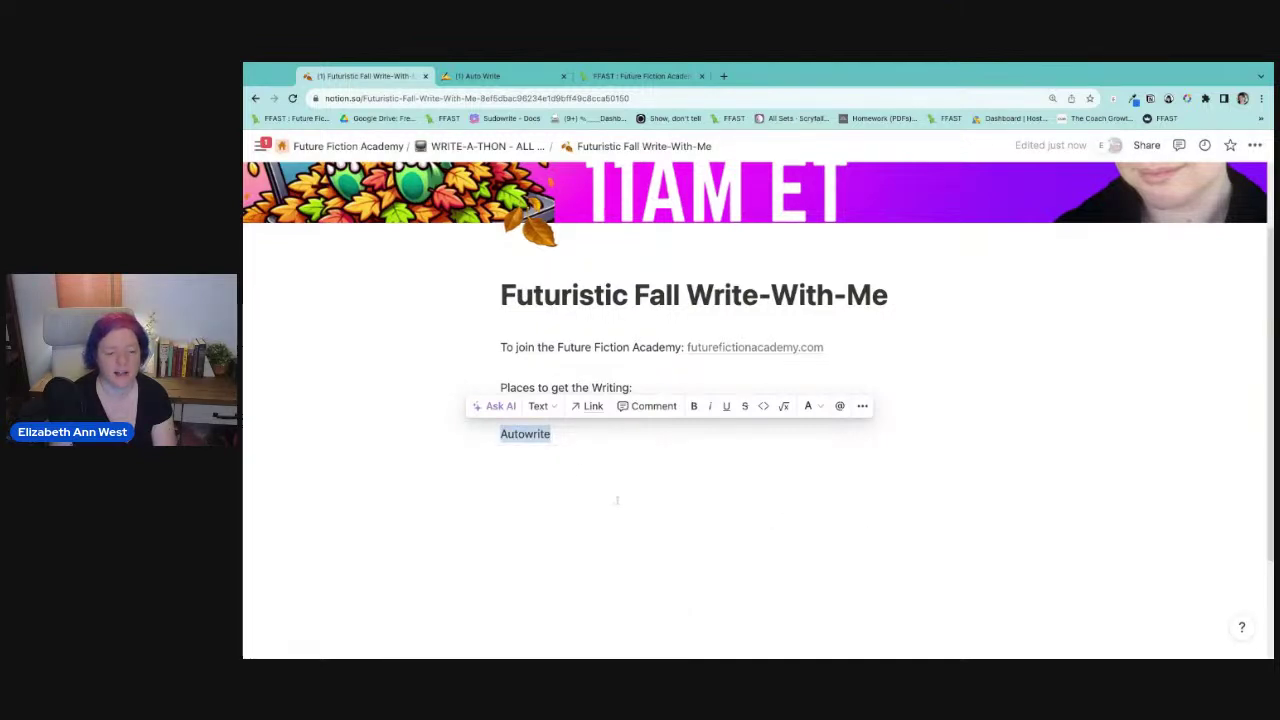
click(556, 471)
Turn the word "Autowrite" into a link to the Auto Write page using its copied web address.
double_click(510, 434)
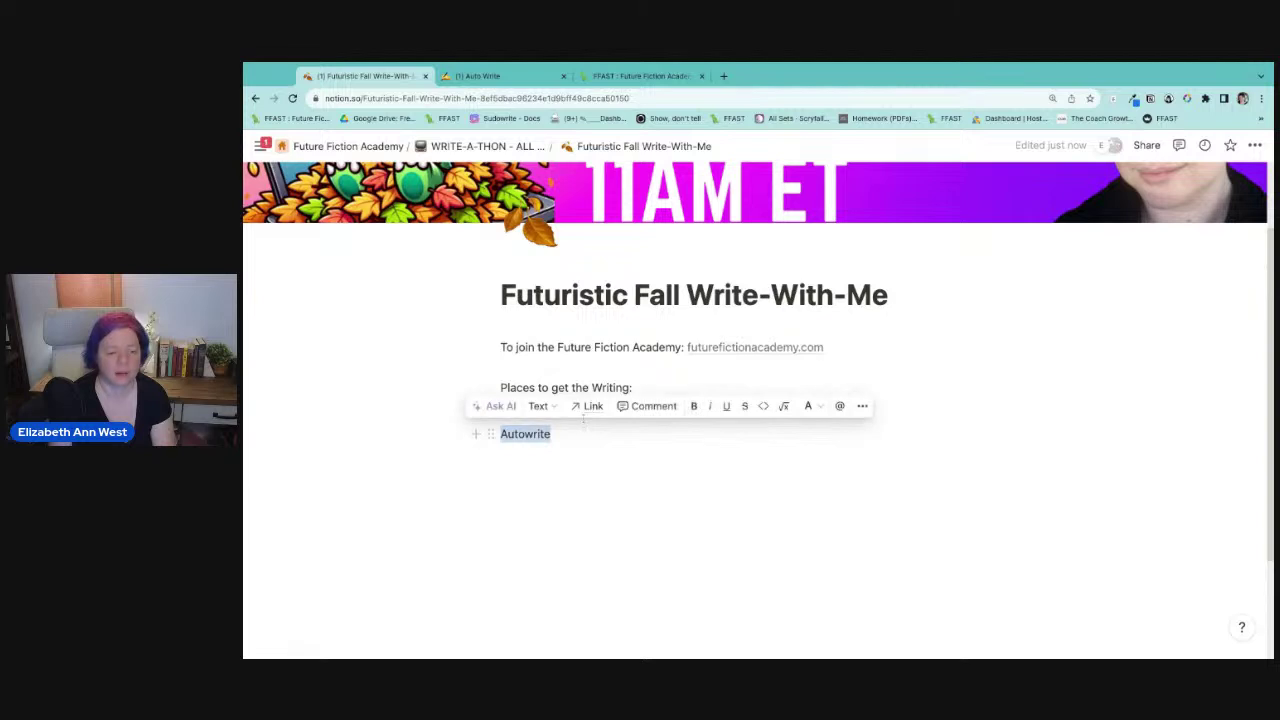
click(586, 406)
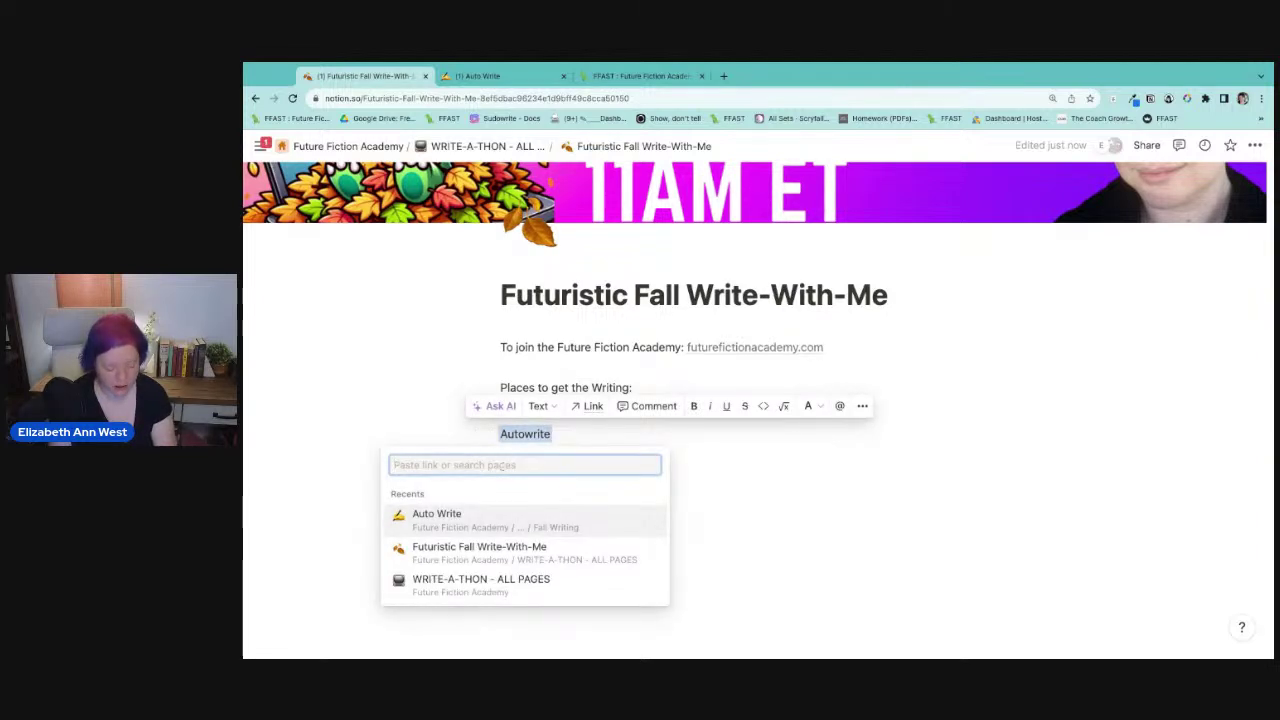
key(ctrl+v)
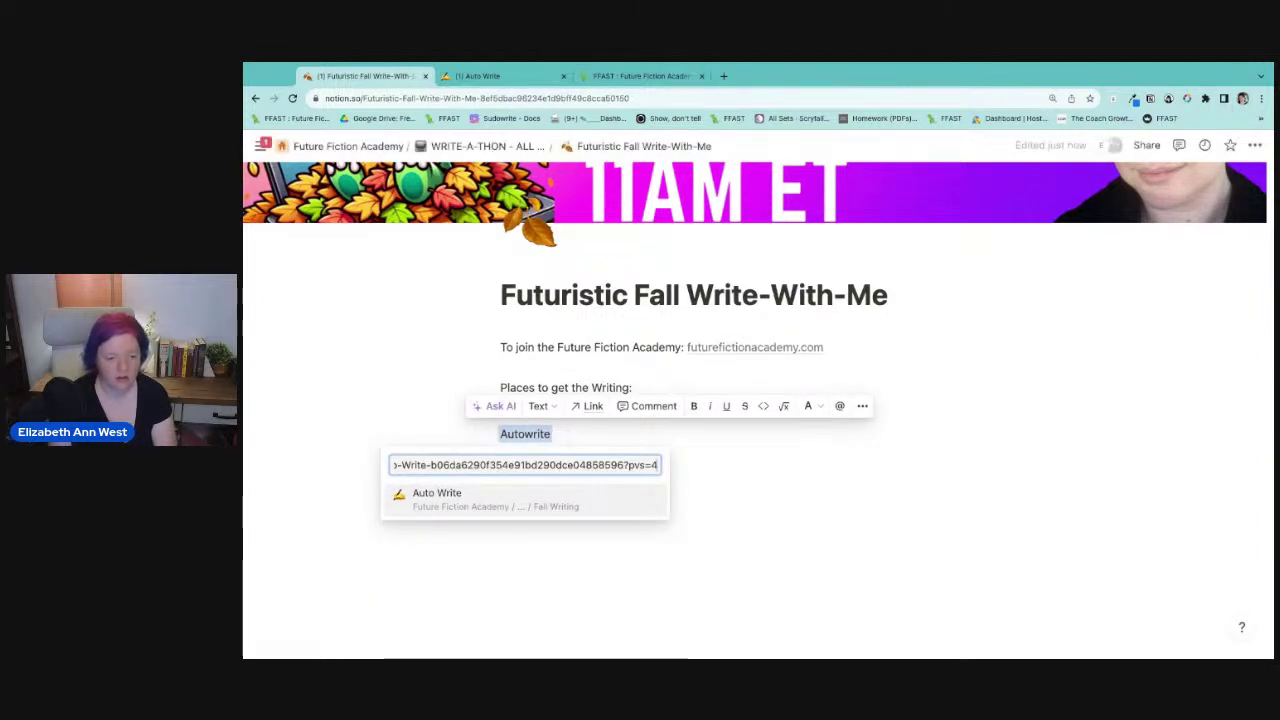
key(Return)
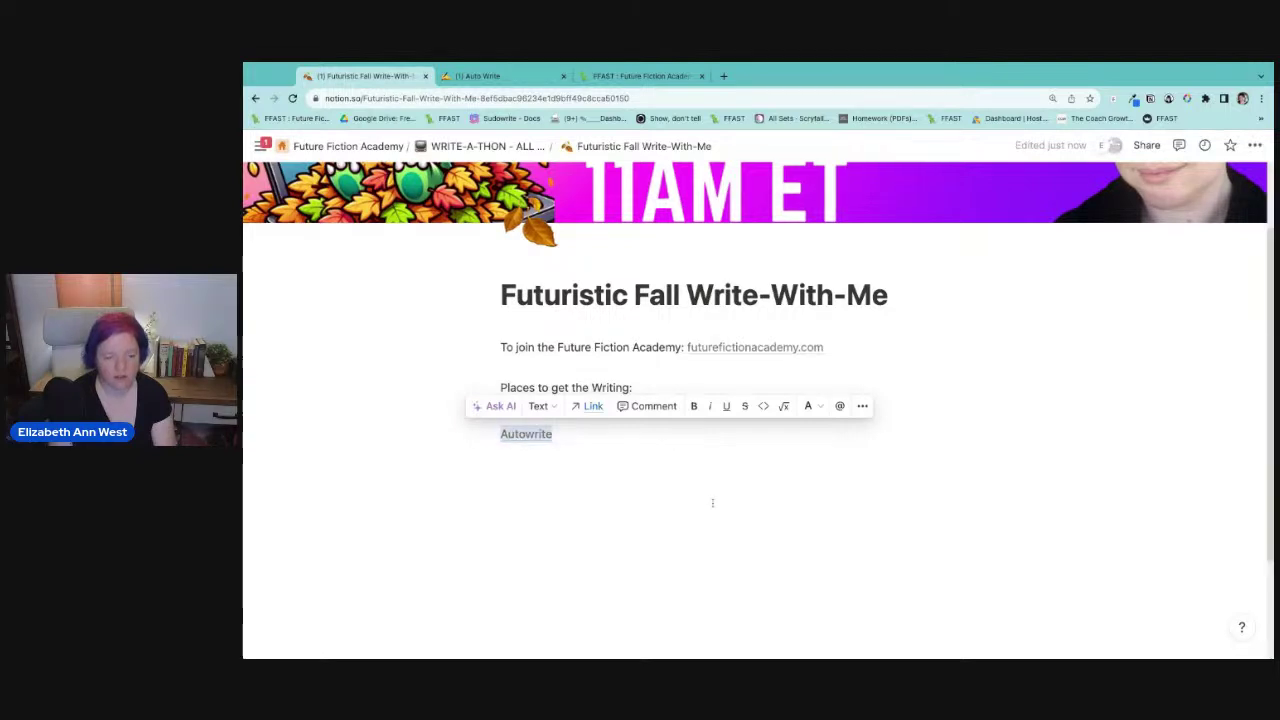
click(690, 497)
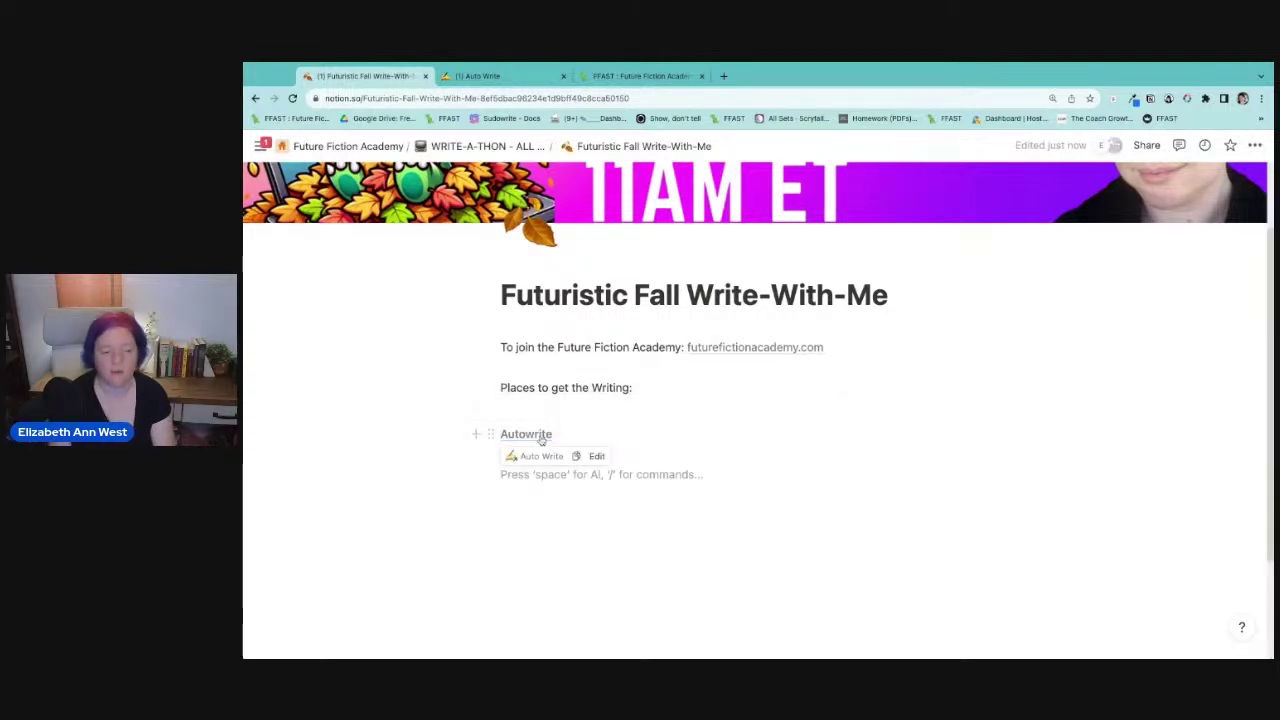
Publish the Construction page from Fall Writing to the web and copy its web link.
click(485, 76)
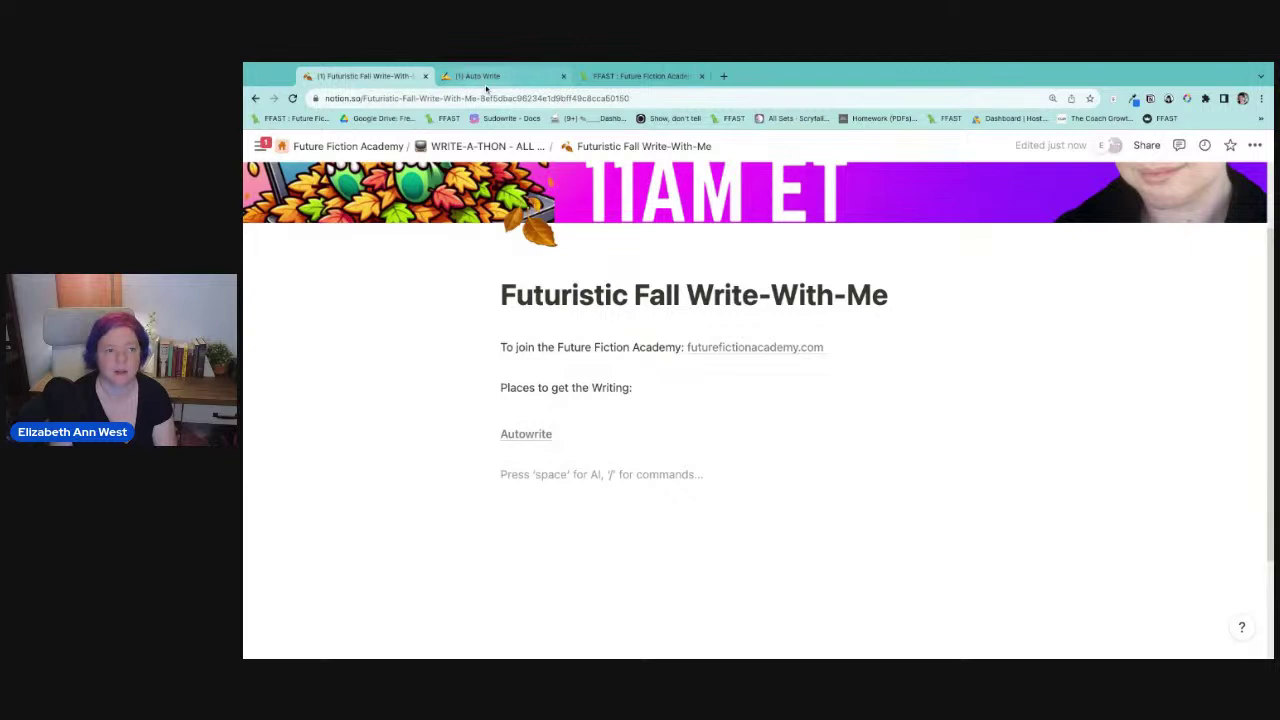
click(469, 149)
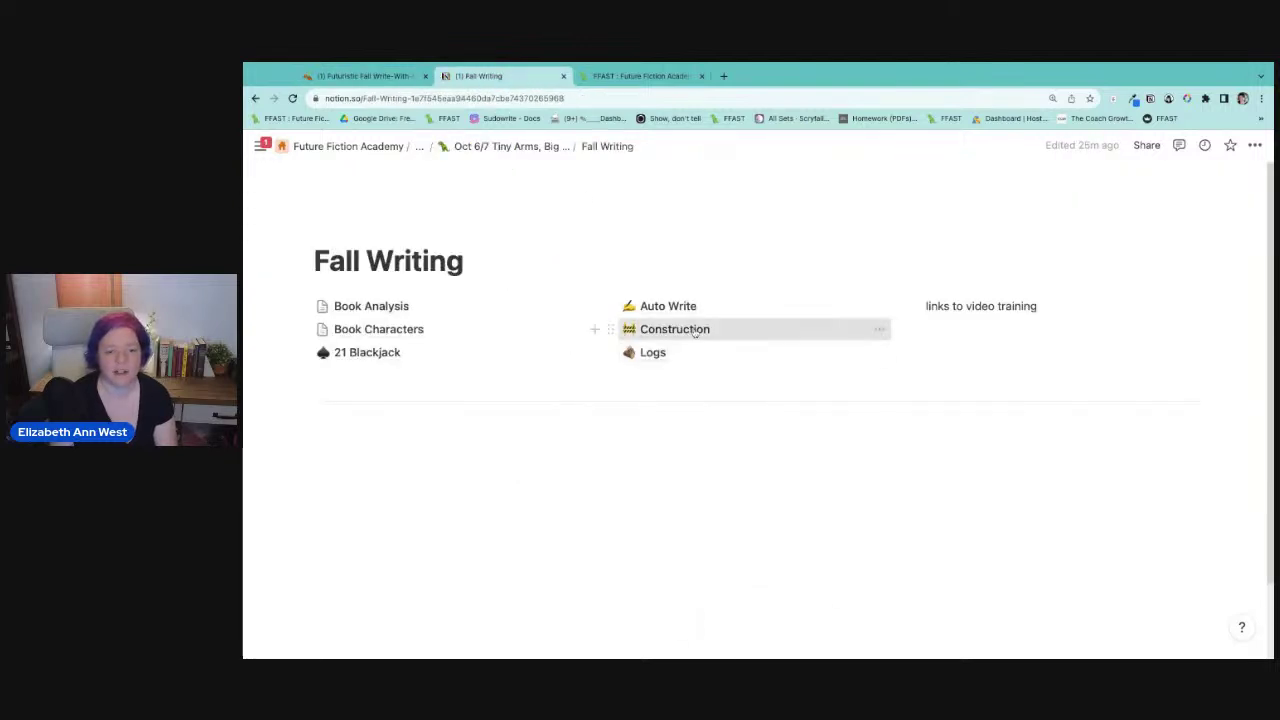
click(706, 331)
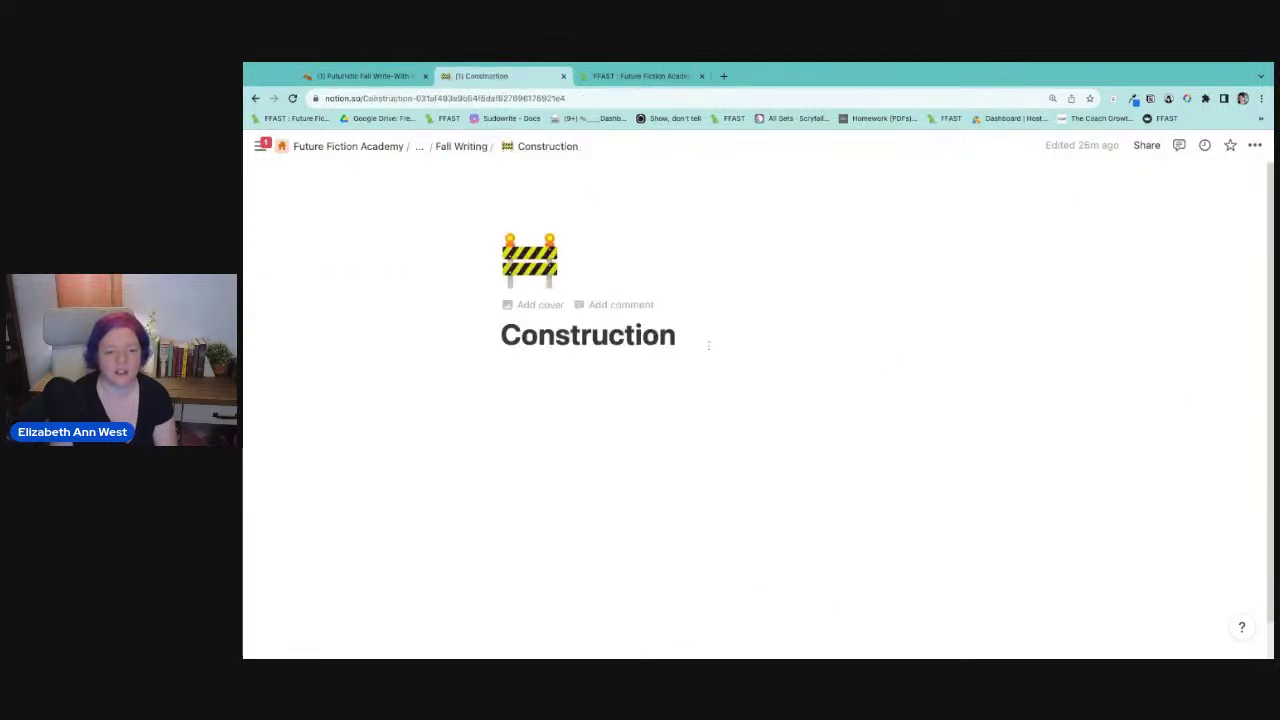
click(1147, 145)
click(962, 187)
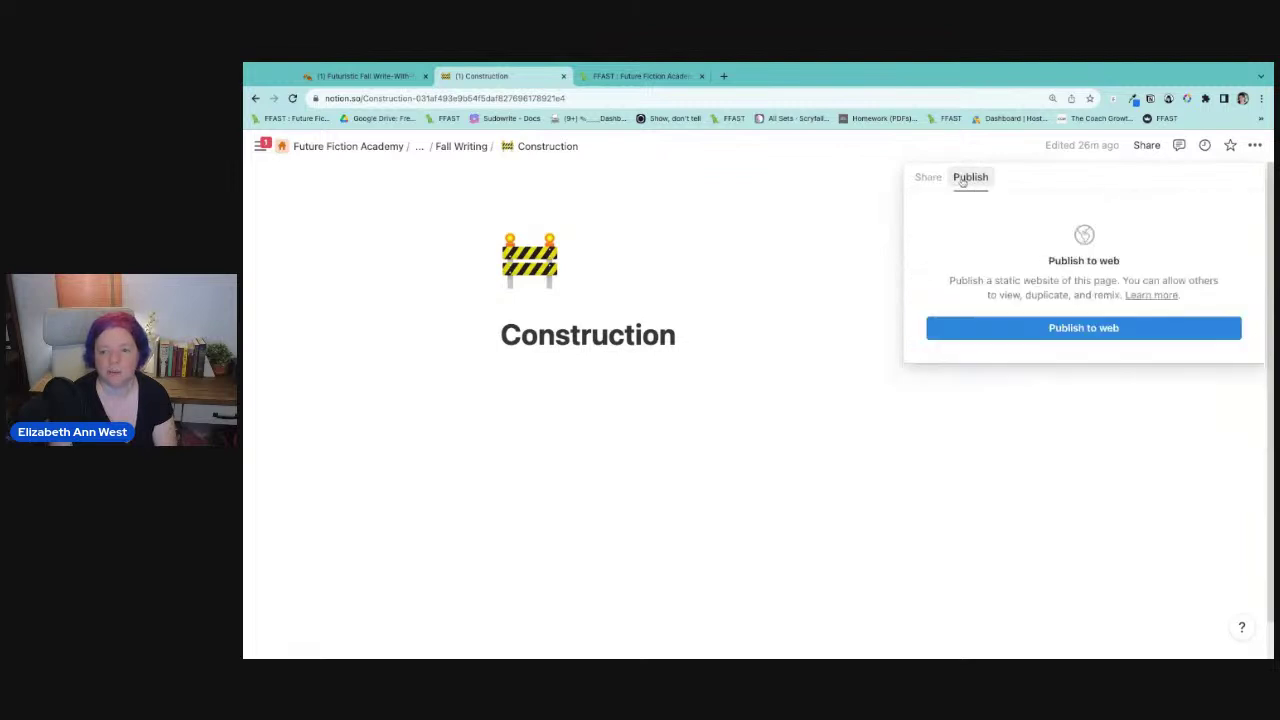
click(1086, 333)
click(1210, 238)
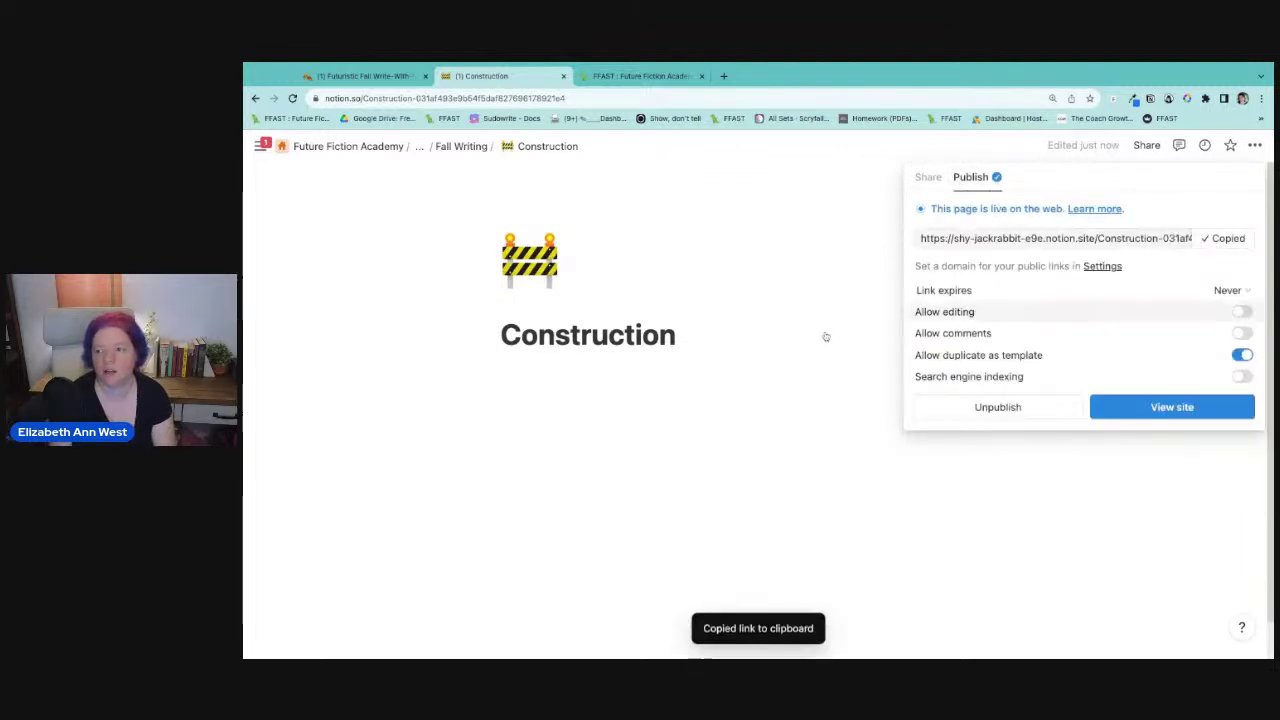
Add a "Construction" line below "Autowrite" on the Futuristic Fall Write-With-Me page and link it to the published Construction page.
click(337, 80)
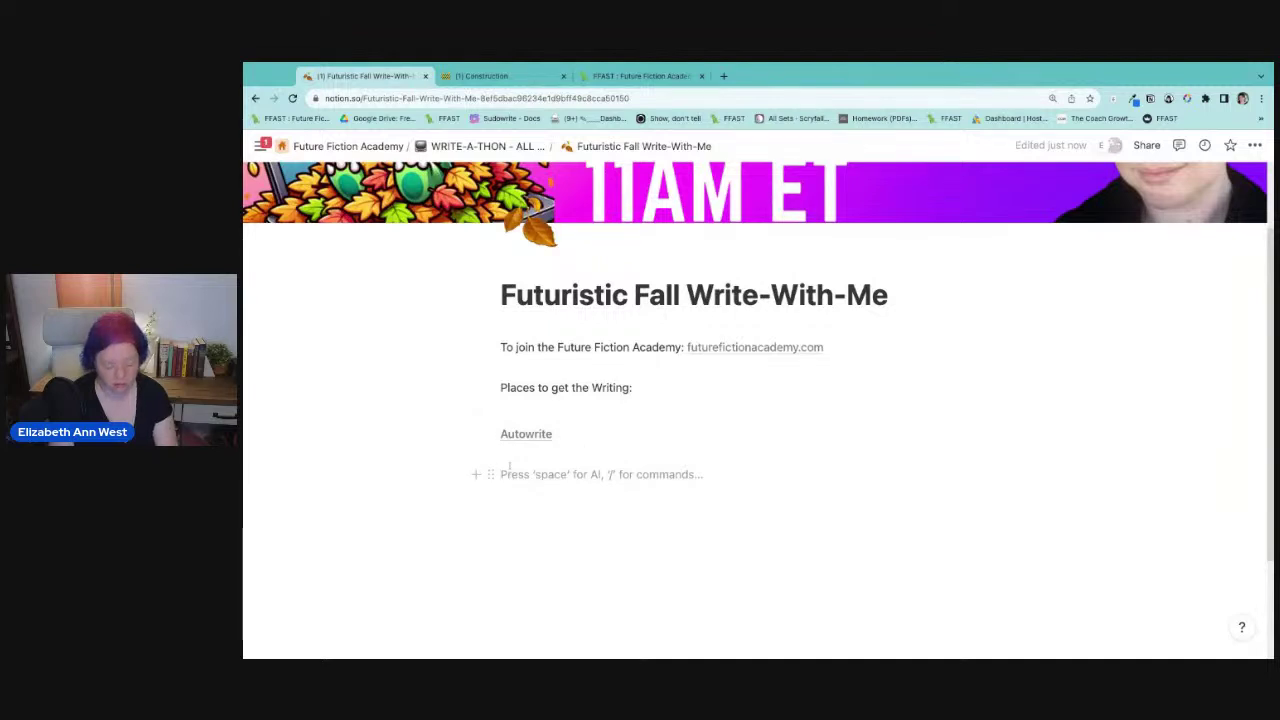
text(Construction)
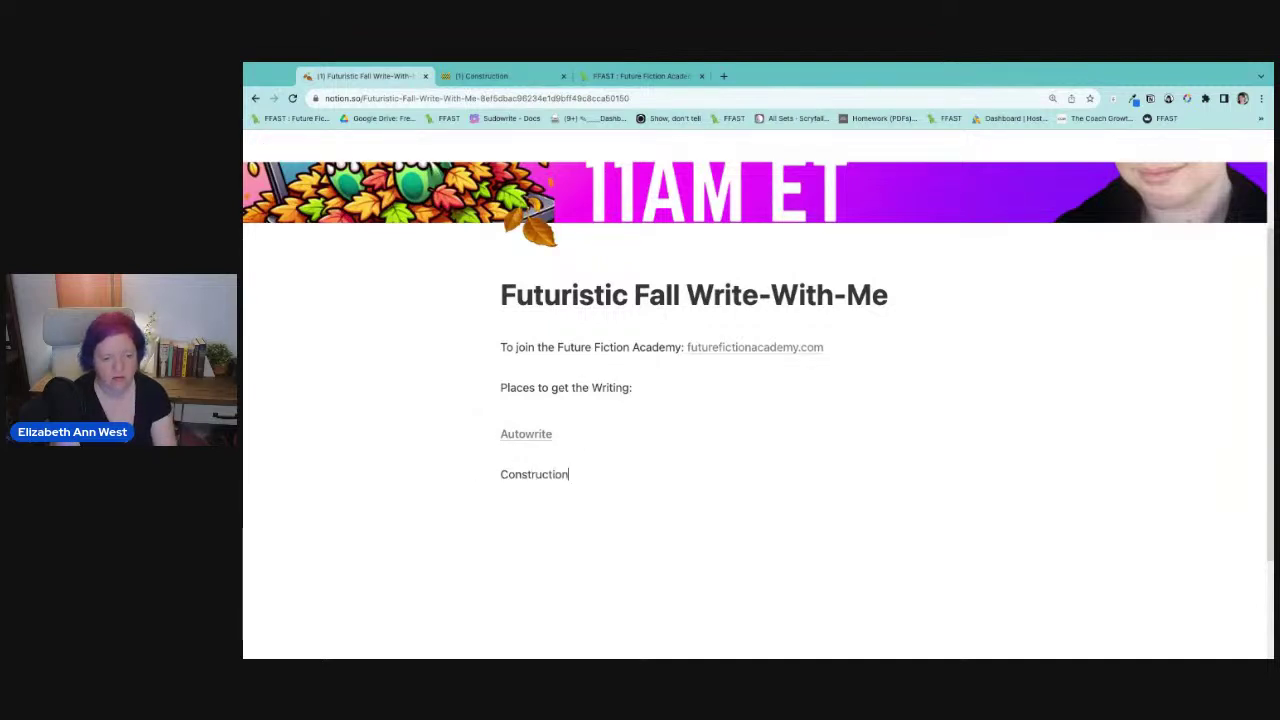
double_click(562, 470)
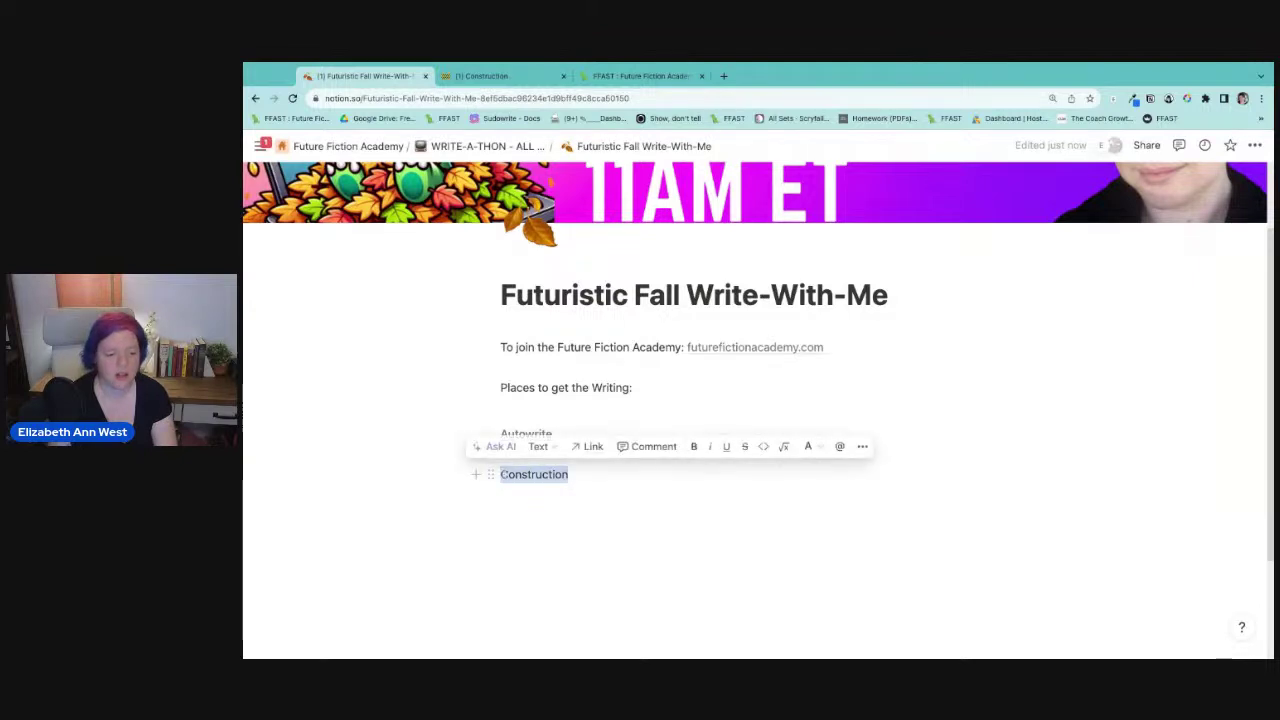
click(590, 447)
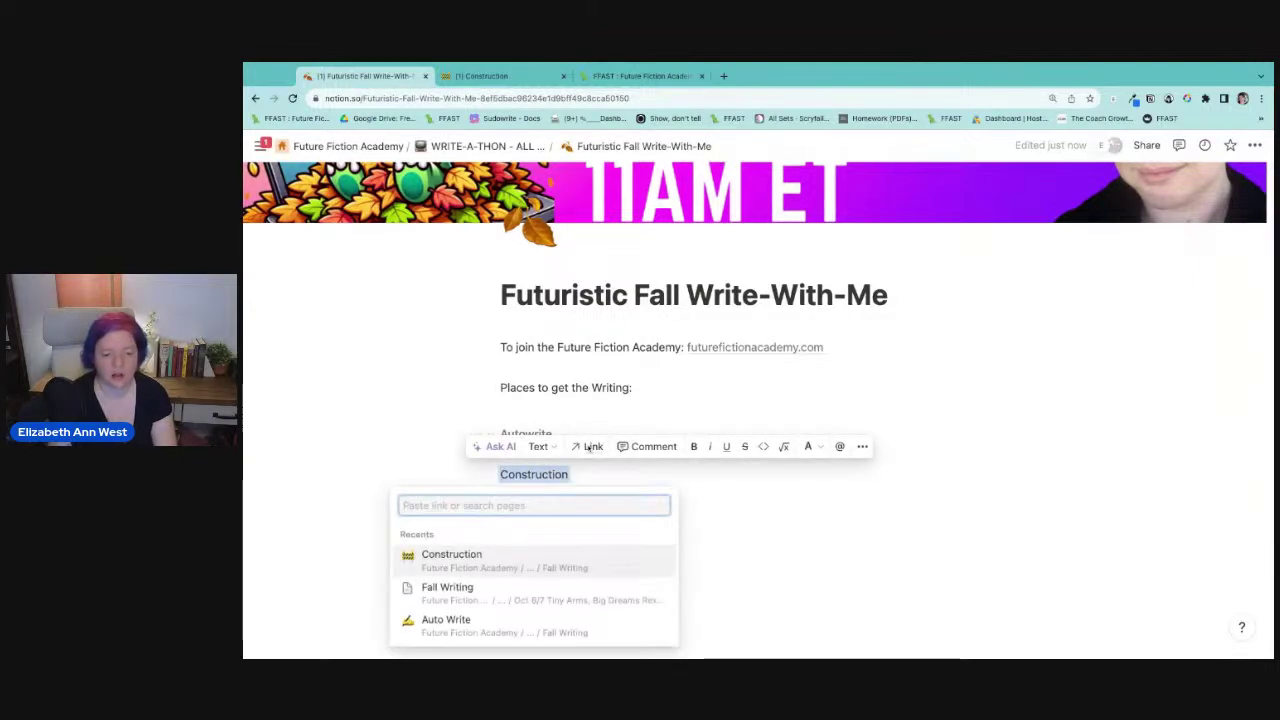
key(ctrl+v)
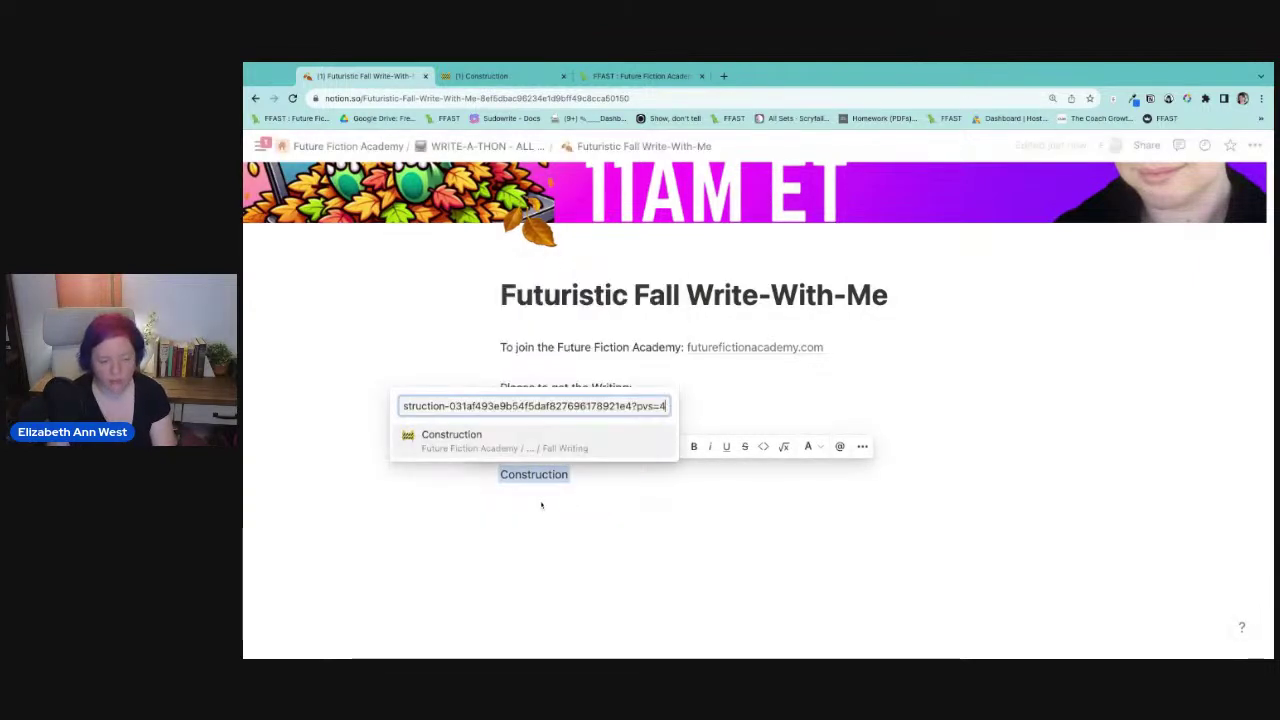
click(501, 440)
click(662, 514)
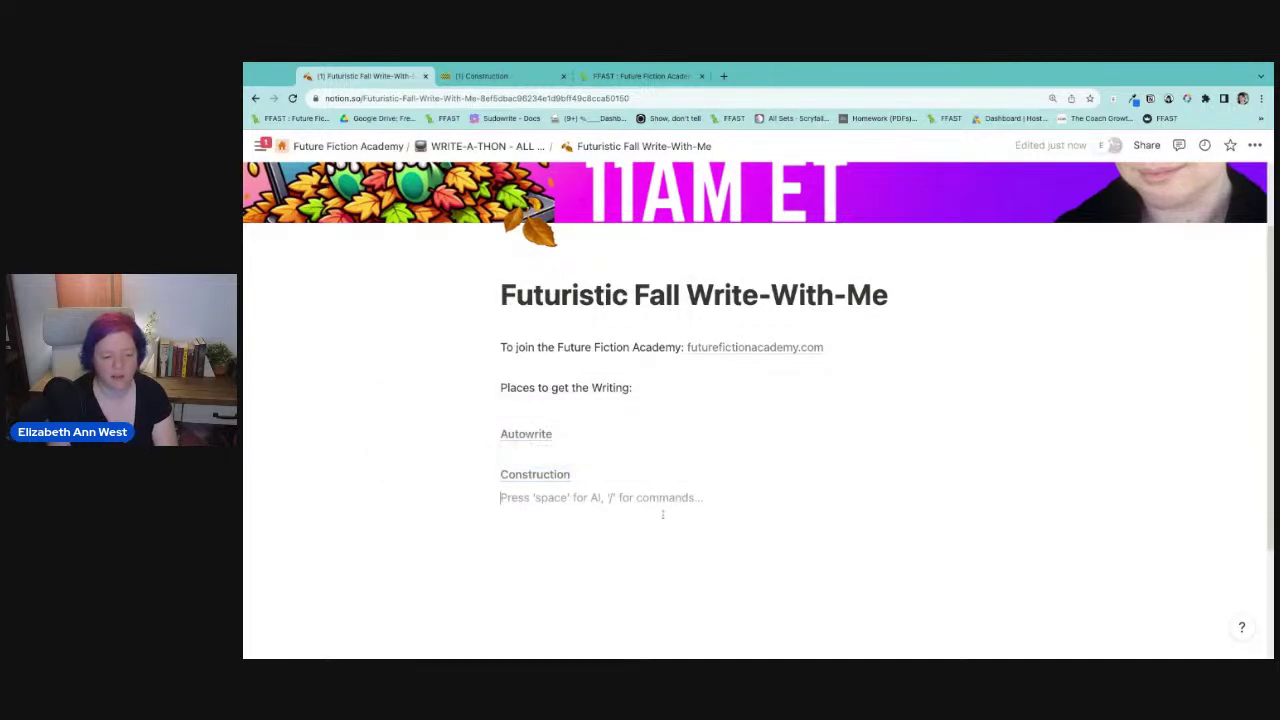
key(Return)
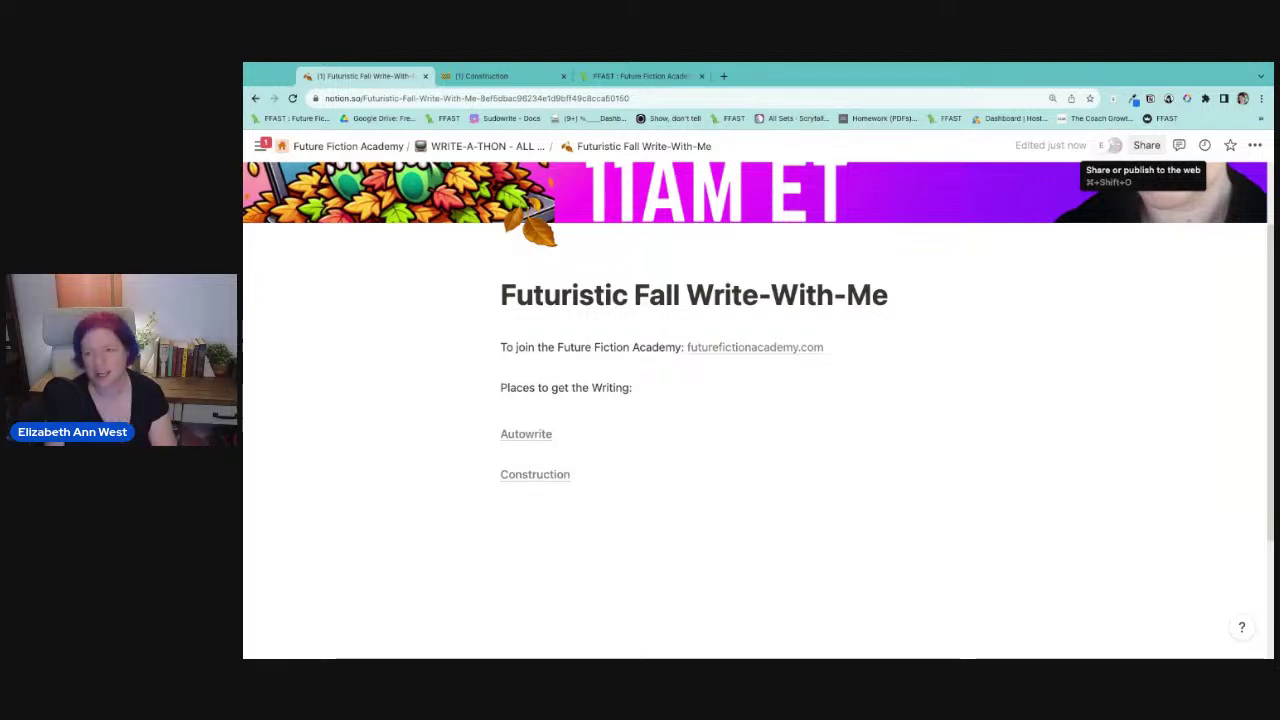
Publish the 21 Blackjack page from Fall Writing to the web and copy its web link.
click(480, 76)
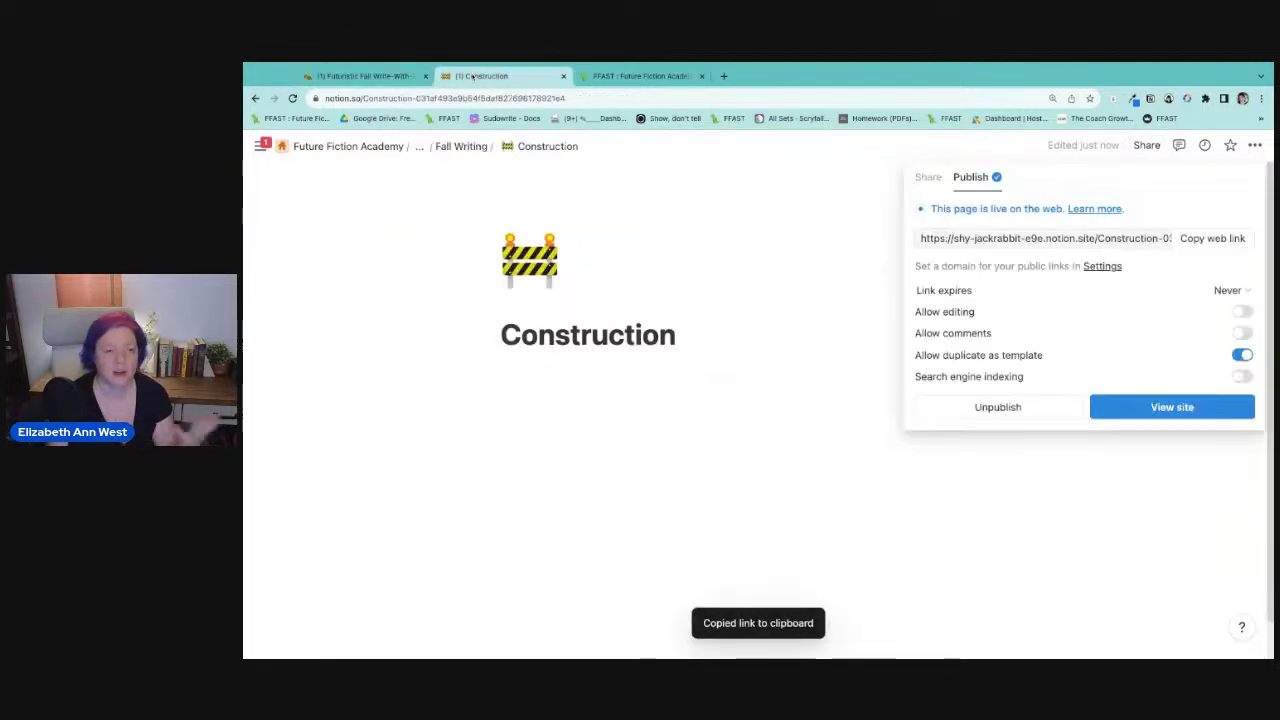
key(Escape)
click(458, 146)
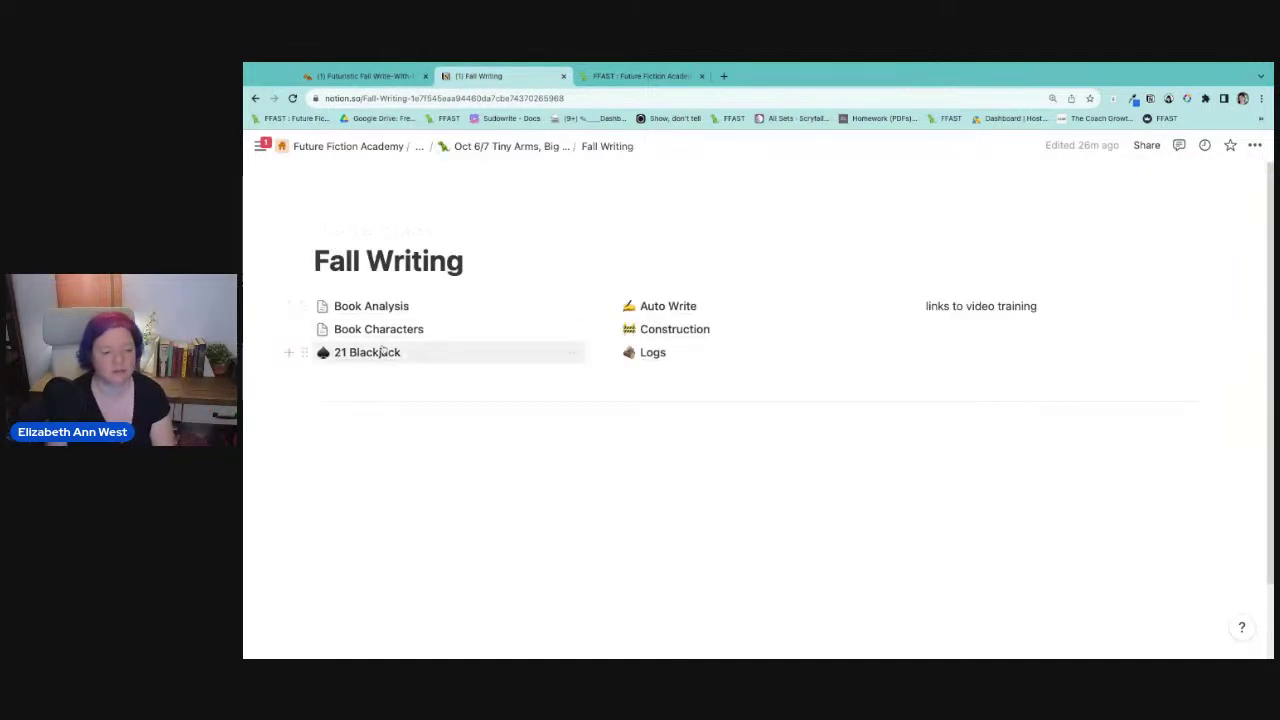
mouse_move(378, 301)
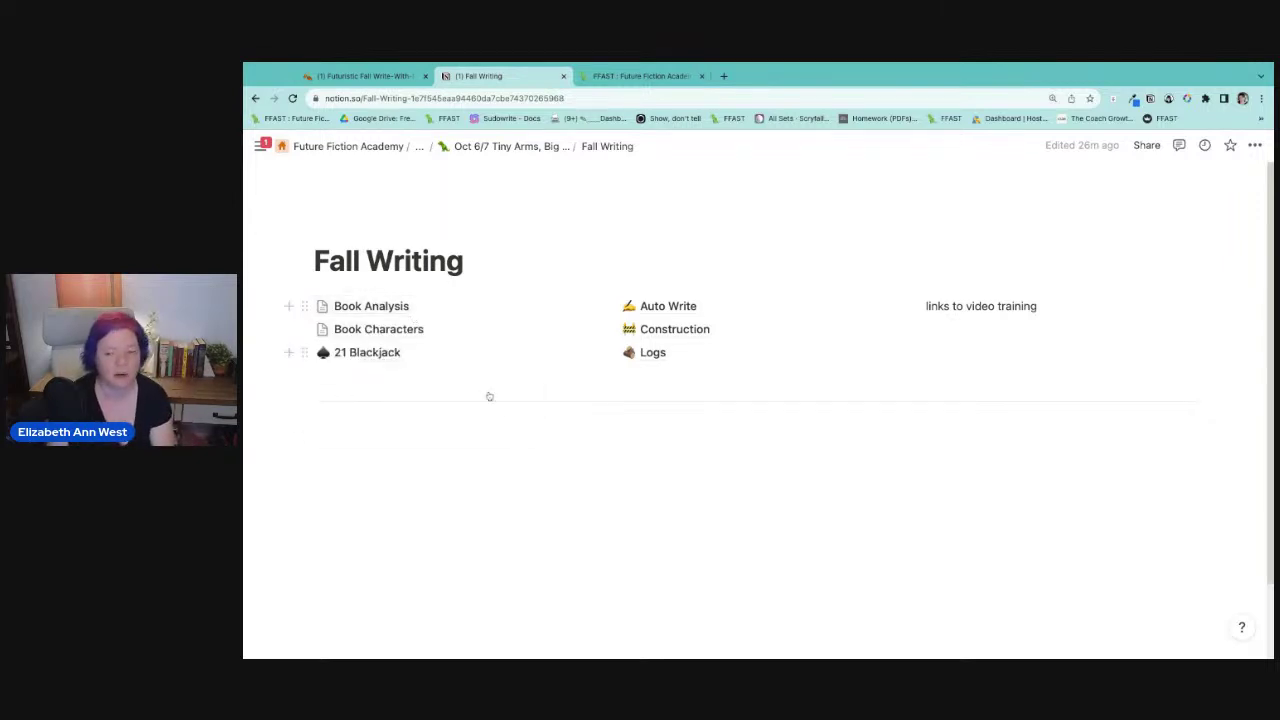
click(480, 360)
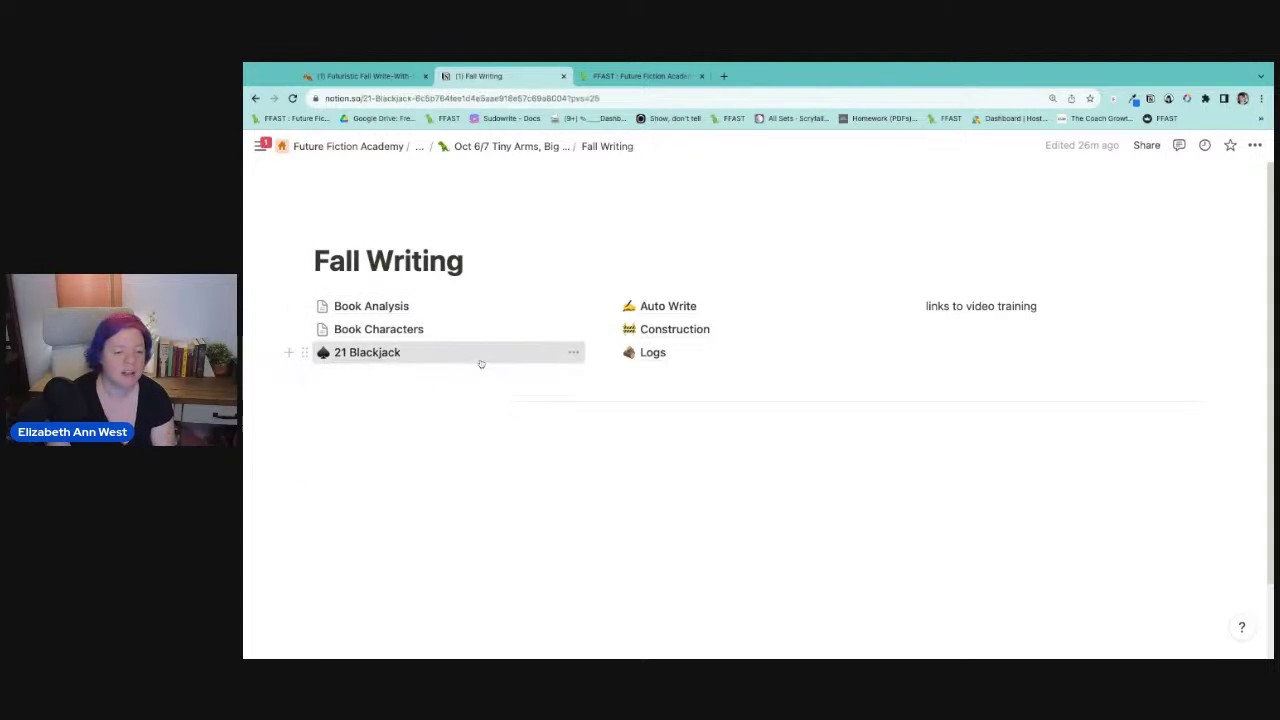
click(1147, 145)
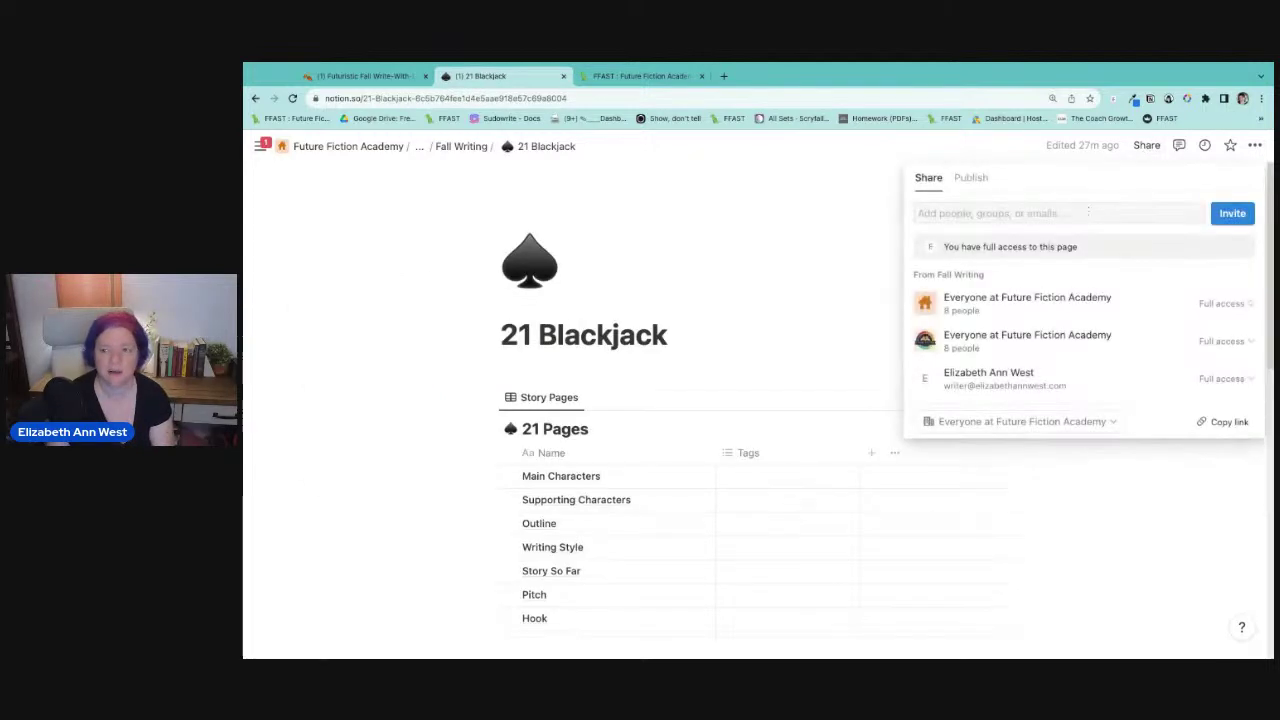
click(982, 182)
click(1116, 335)
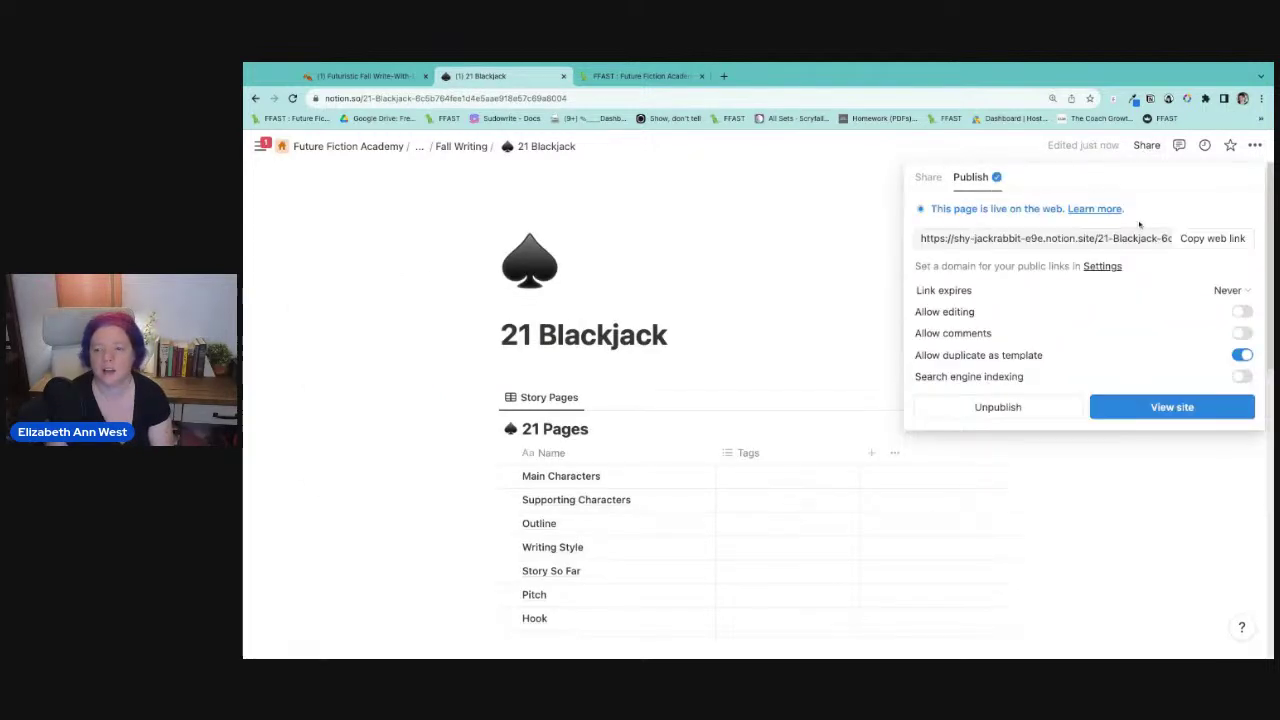
click(1183, 238)
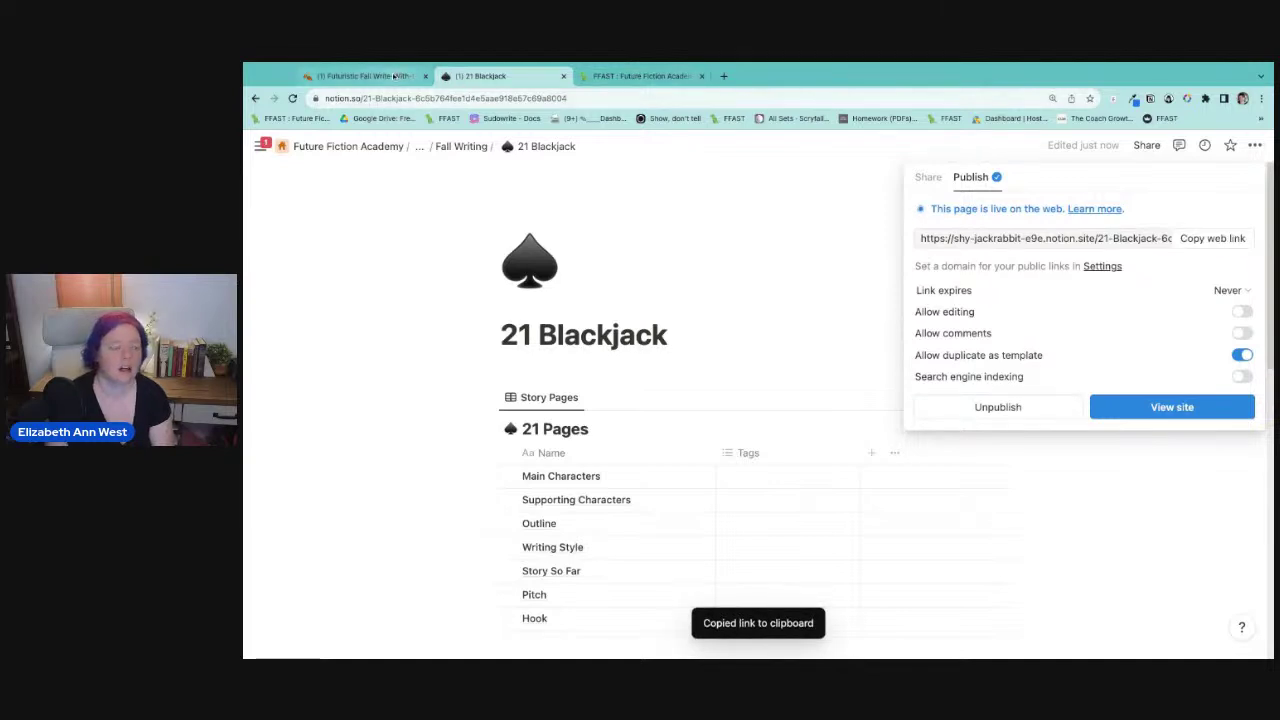
Add a line reading "Blackjack" below "Construction" on the Futuristic Fall Write-With-Me page.
click(365, 76)
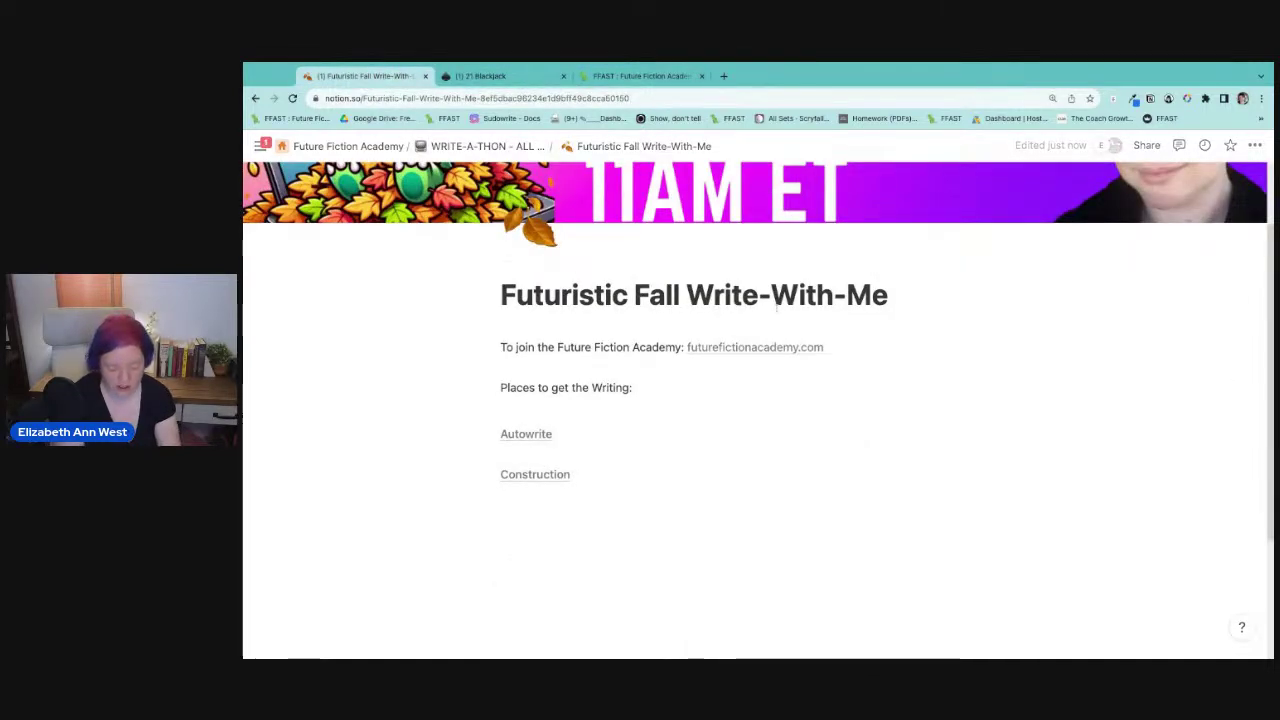
text(Balckjack)
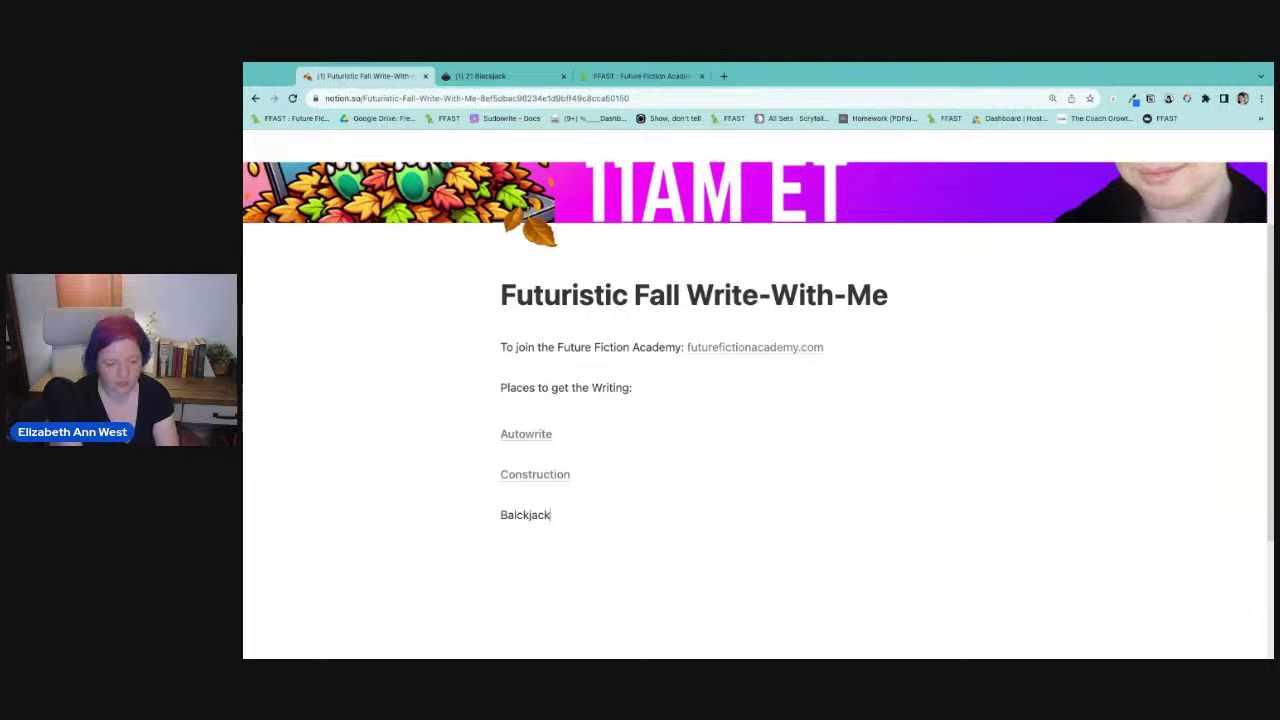
click(531, 514)
key(BackSpace)
key(BackSpace)
text(la)
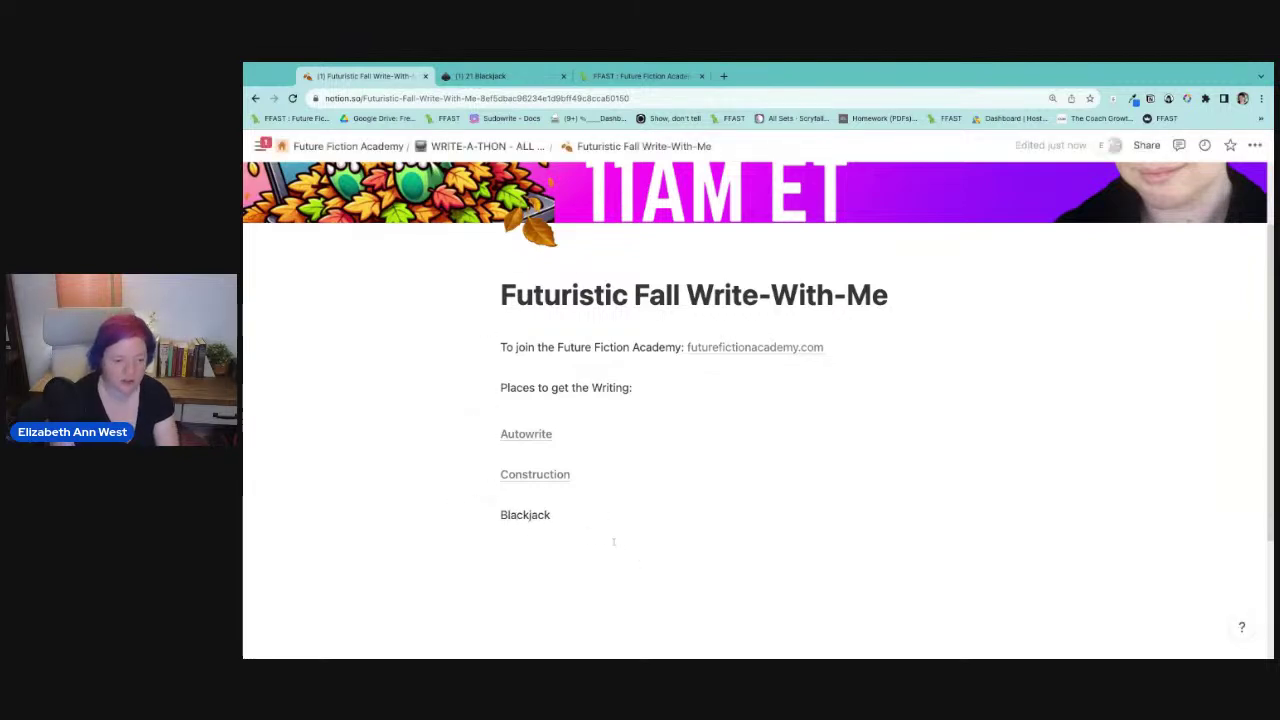
Turn the word "Blackjack" into a link to the published 21 Blackjack page.
double_click(525, 514)
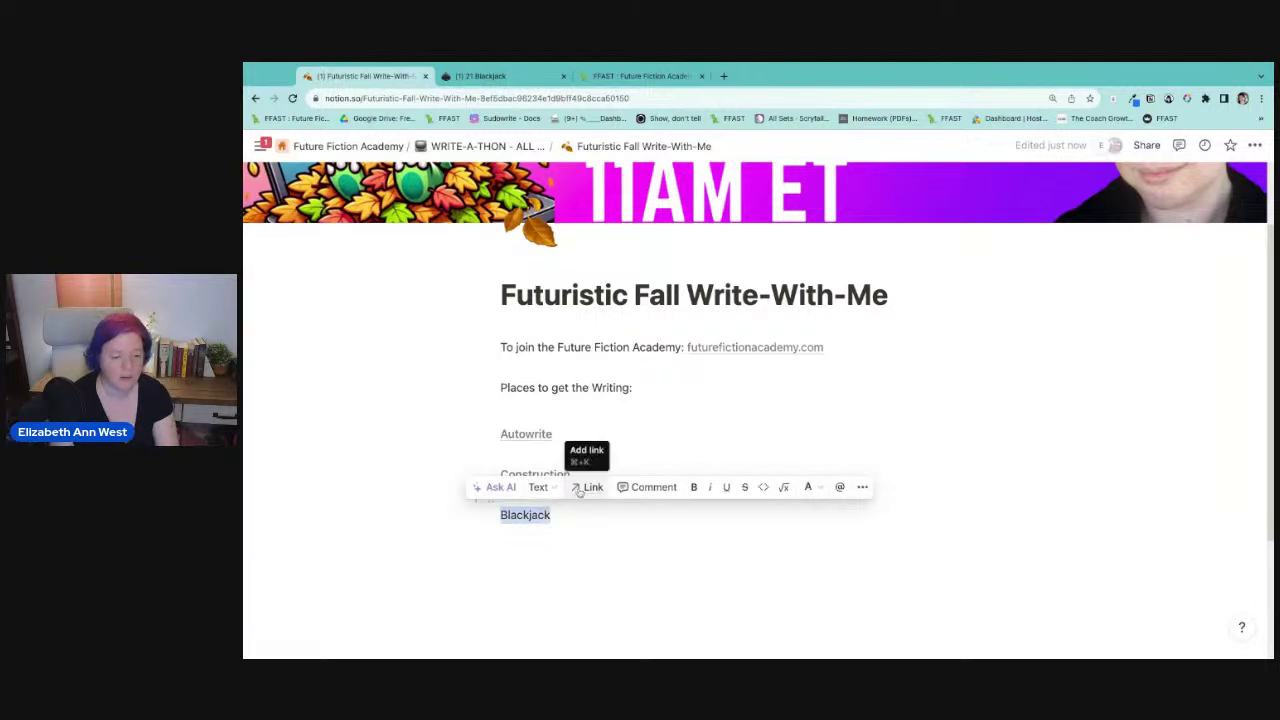
click(574, 489)
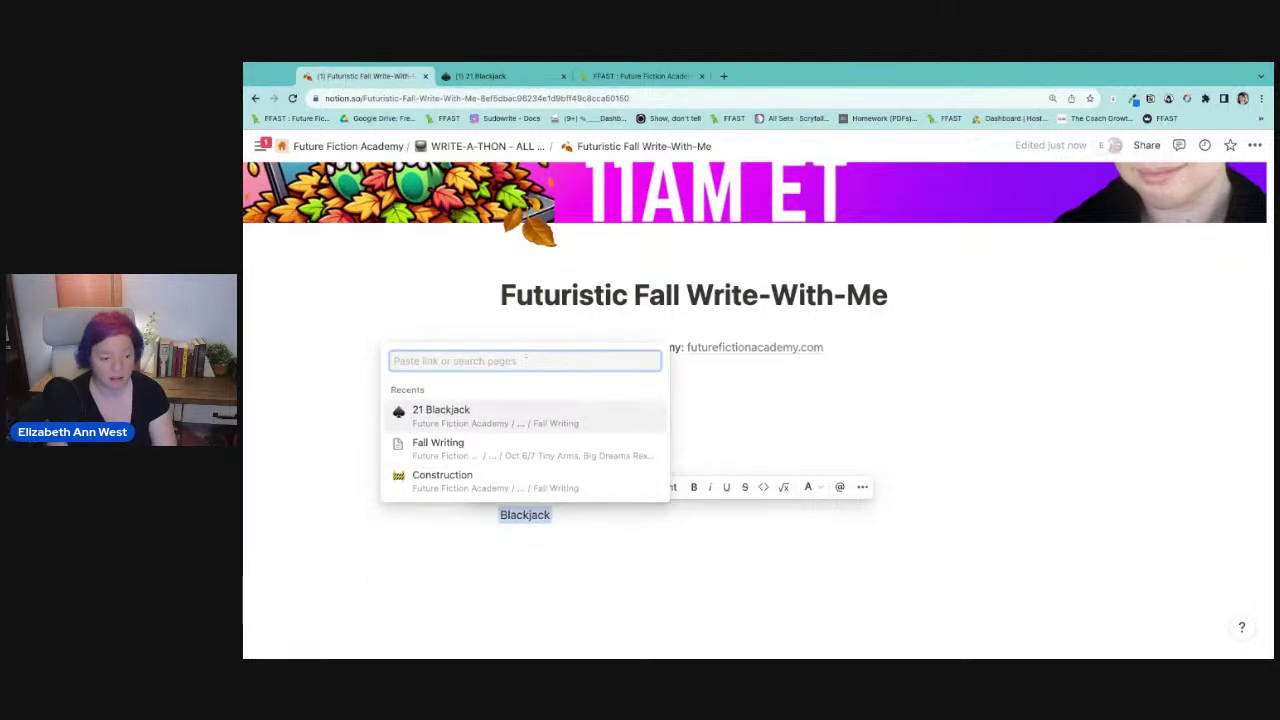
key(super+v)
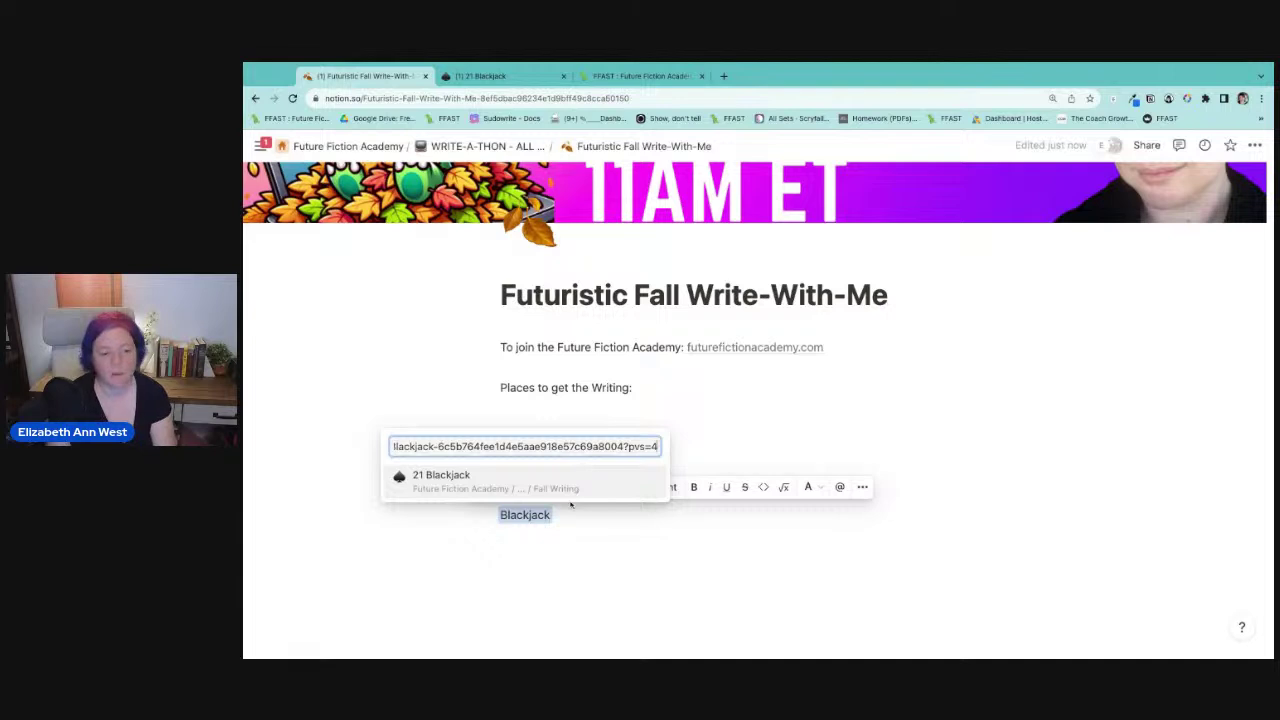
key(Return)
click(551, 586)
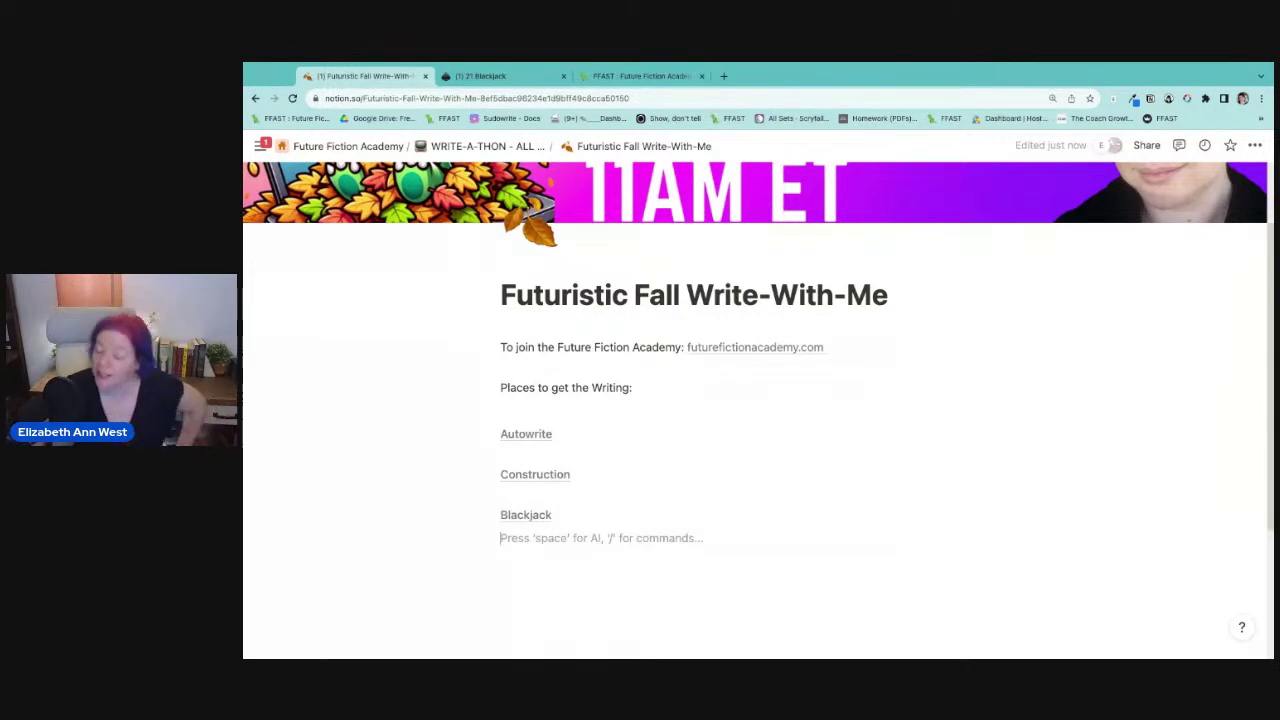
Switch to the Rexy app and enlarge its page view by two zoom levels.
click(243, 521)
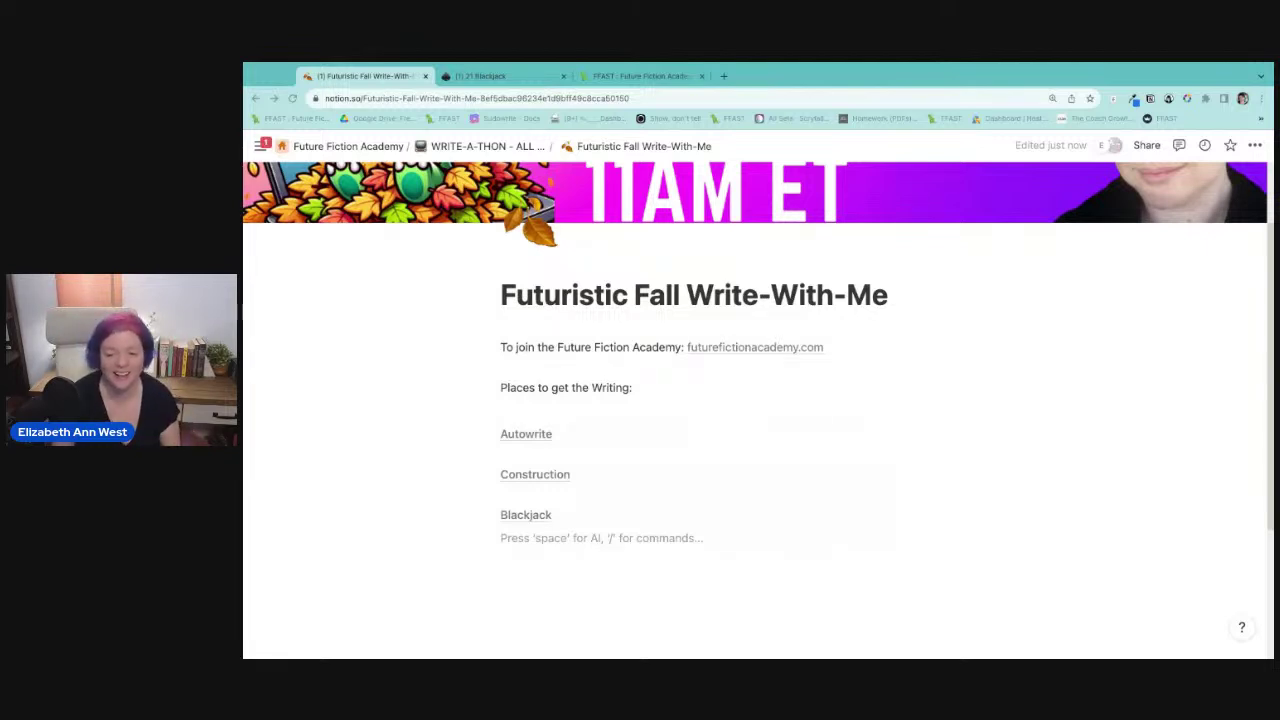
click(625, 77)
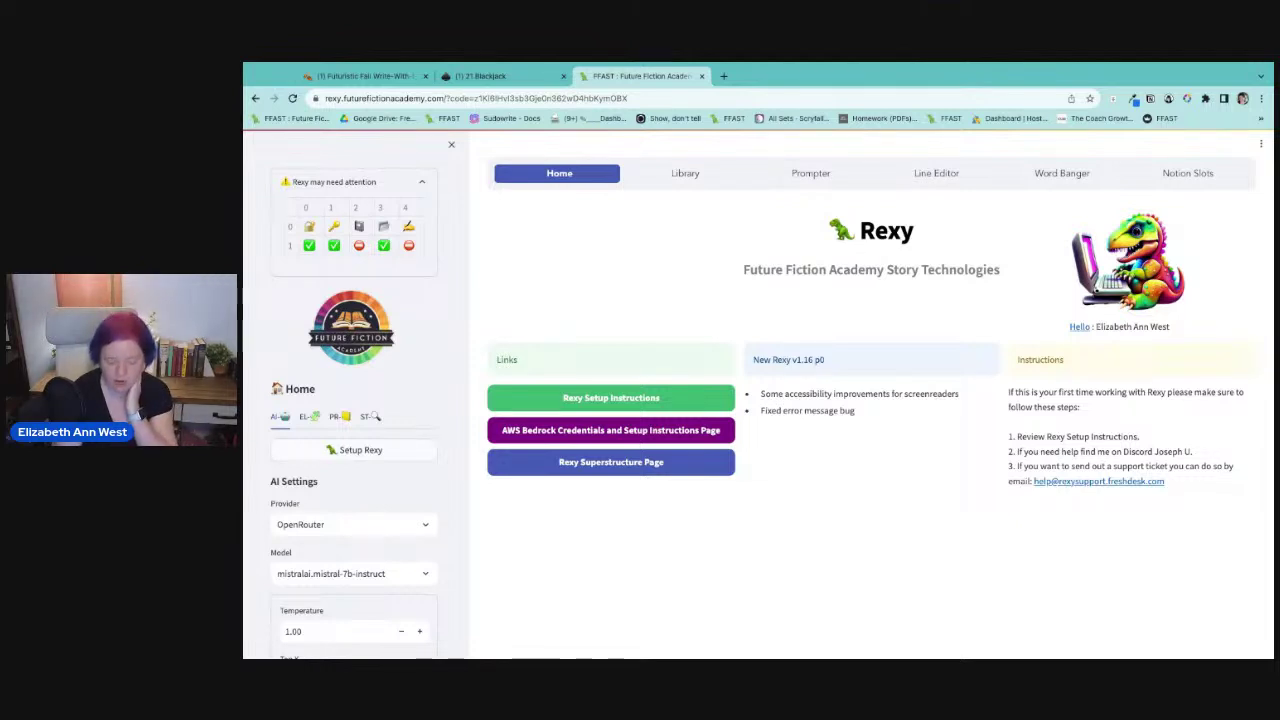
key(ctrl+plus)
key(ctrl+plus)
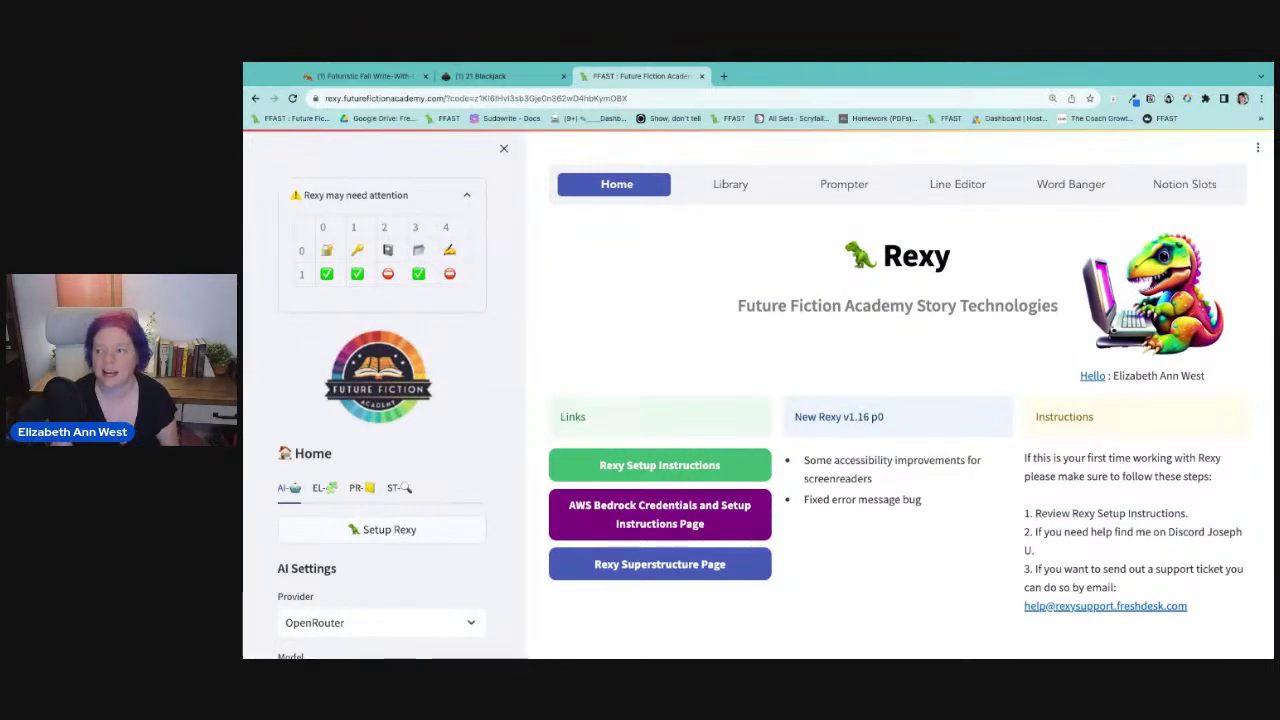
drag(1273, 352, 1279, 352)
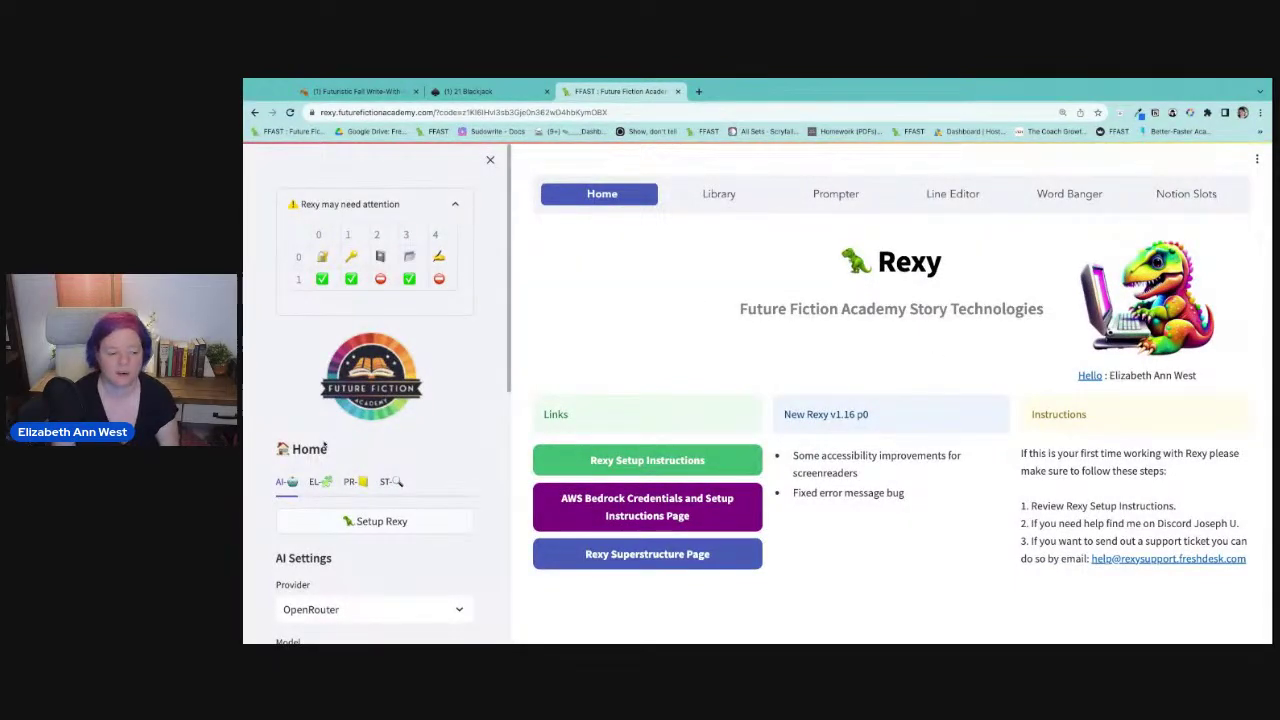
Review the AI settings, the list of available projects and the project's Notion write settings.
scroll(400, 400, down, 5)
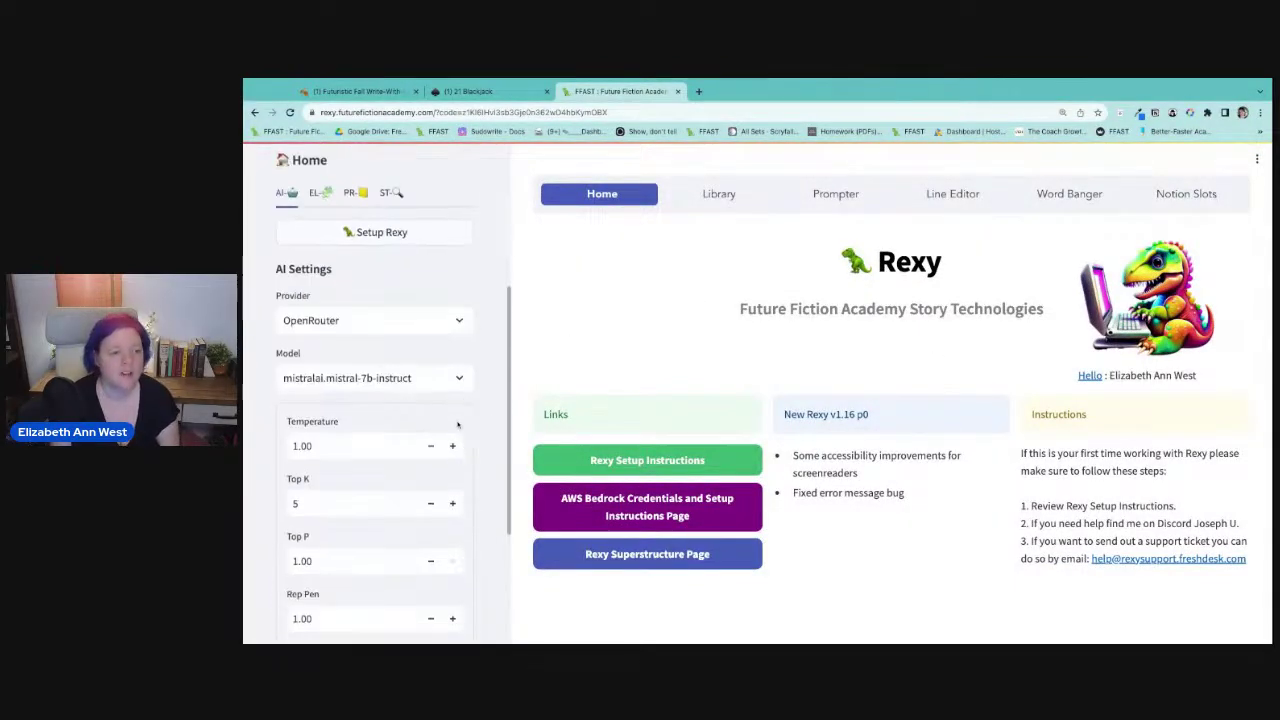
scroll(425, 390, up, 5)
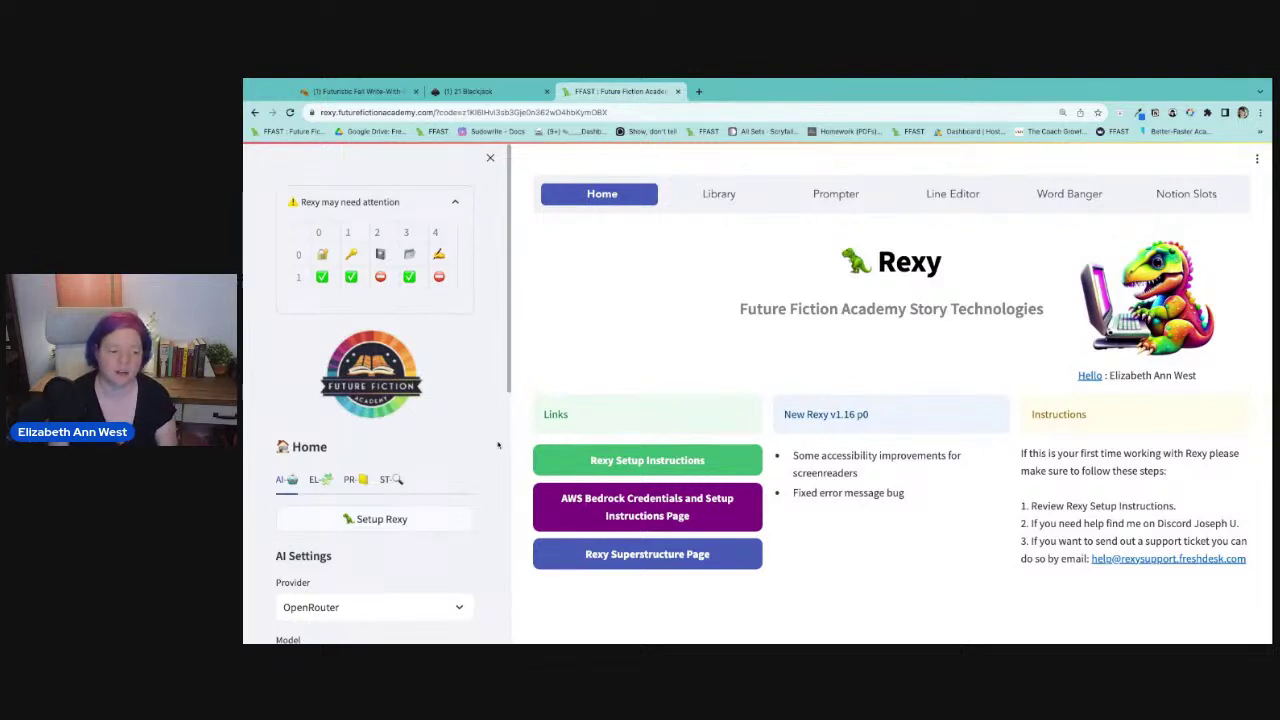
scroll(430, 320, down, 1)
click(356, 366)
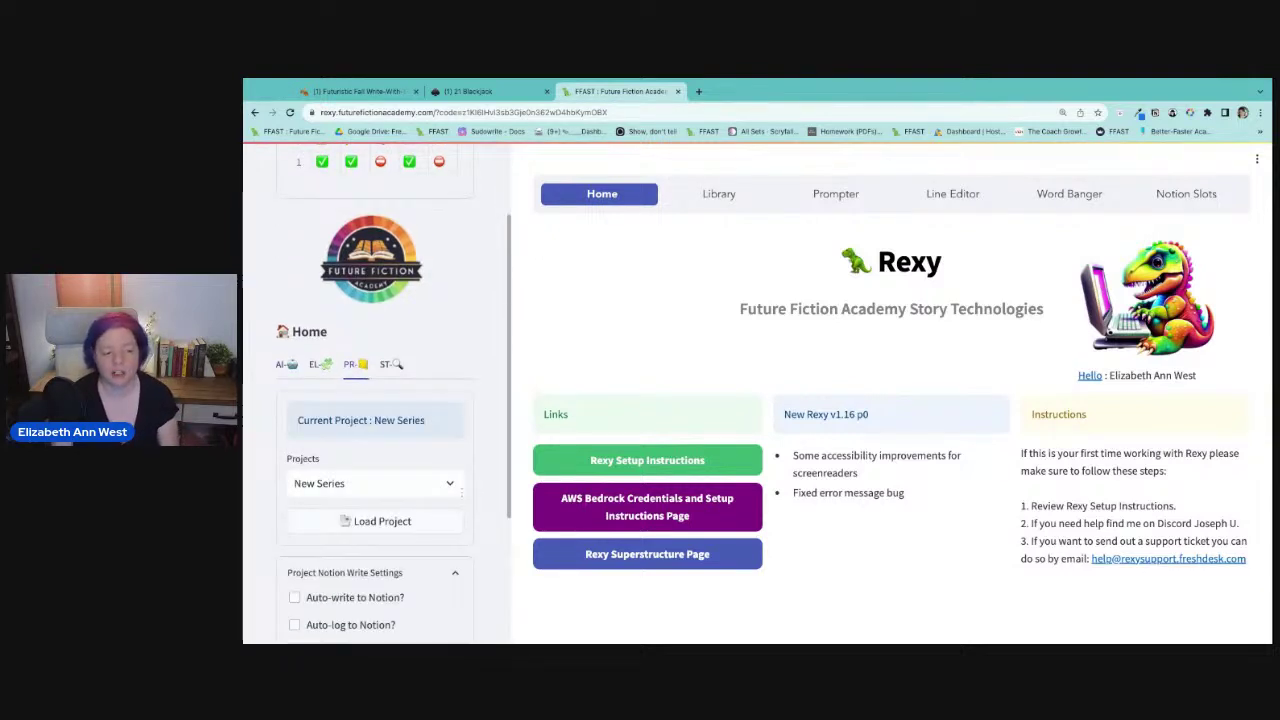
scroll(360, 370, down, 2)
click(370, 277)
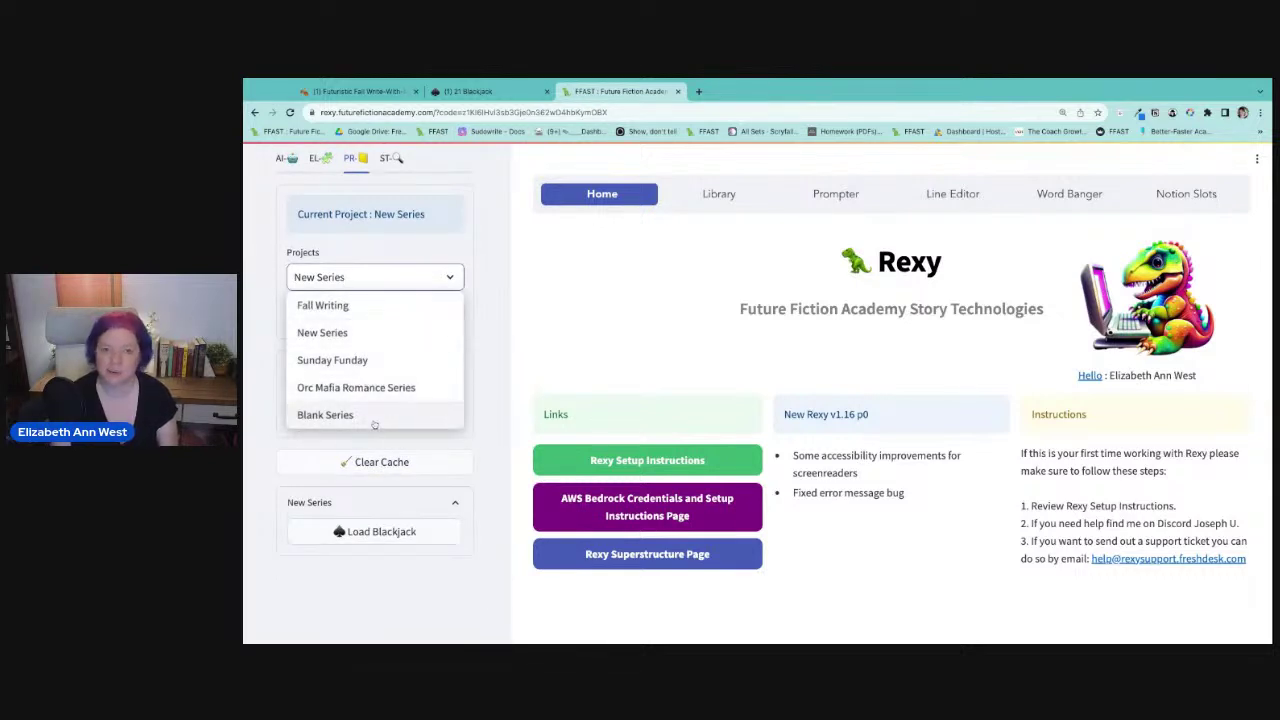
click(502, 350)
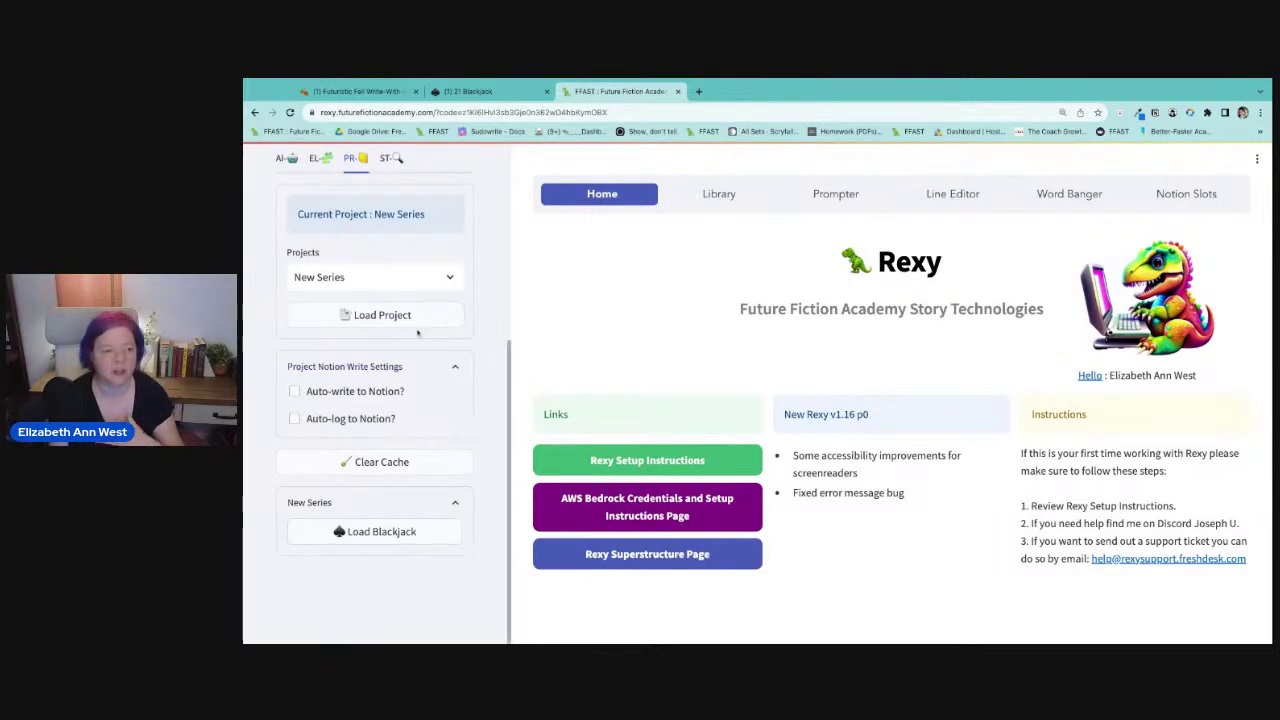
scroll(378, 440, up, 3)
scroll(378, 440, down, 3)
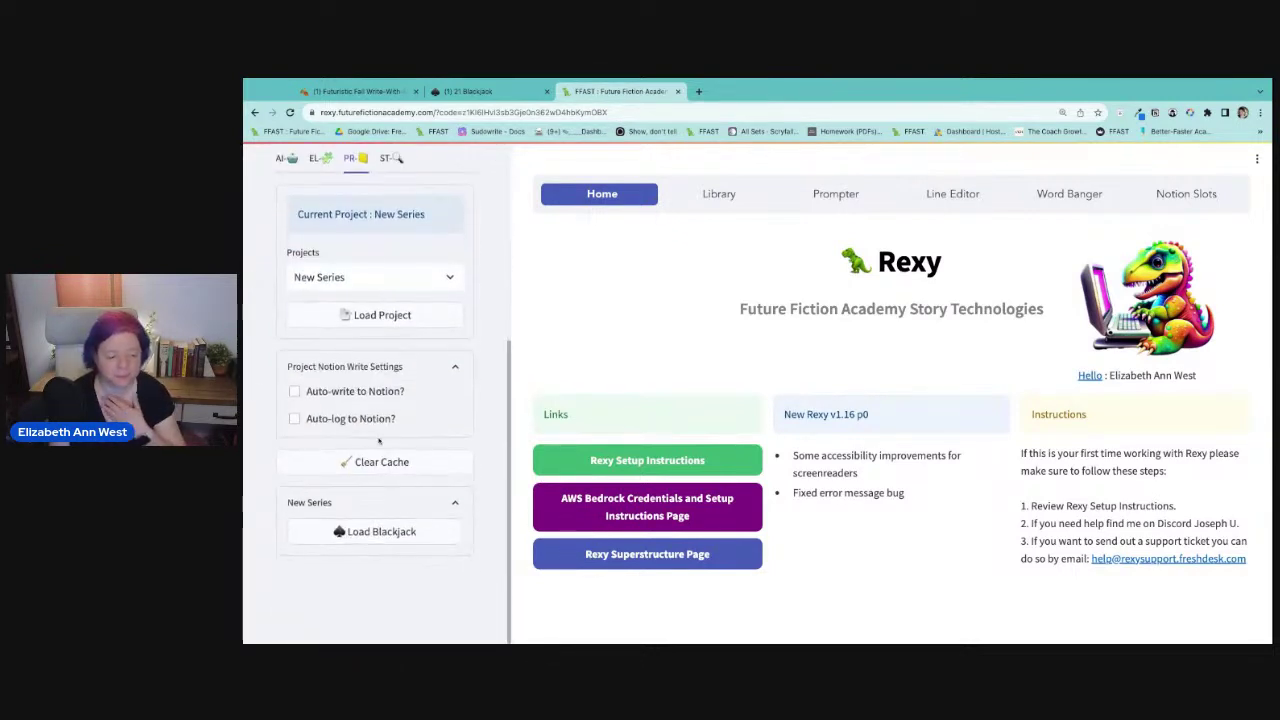
scroll(377, 436, up, 1)
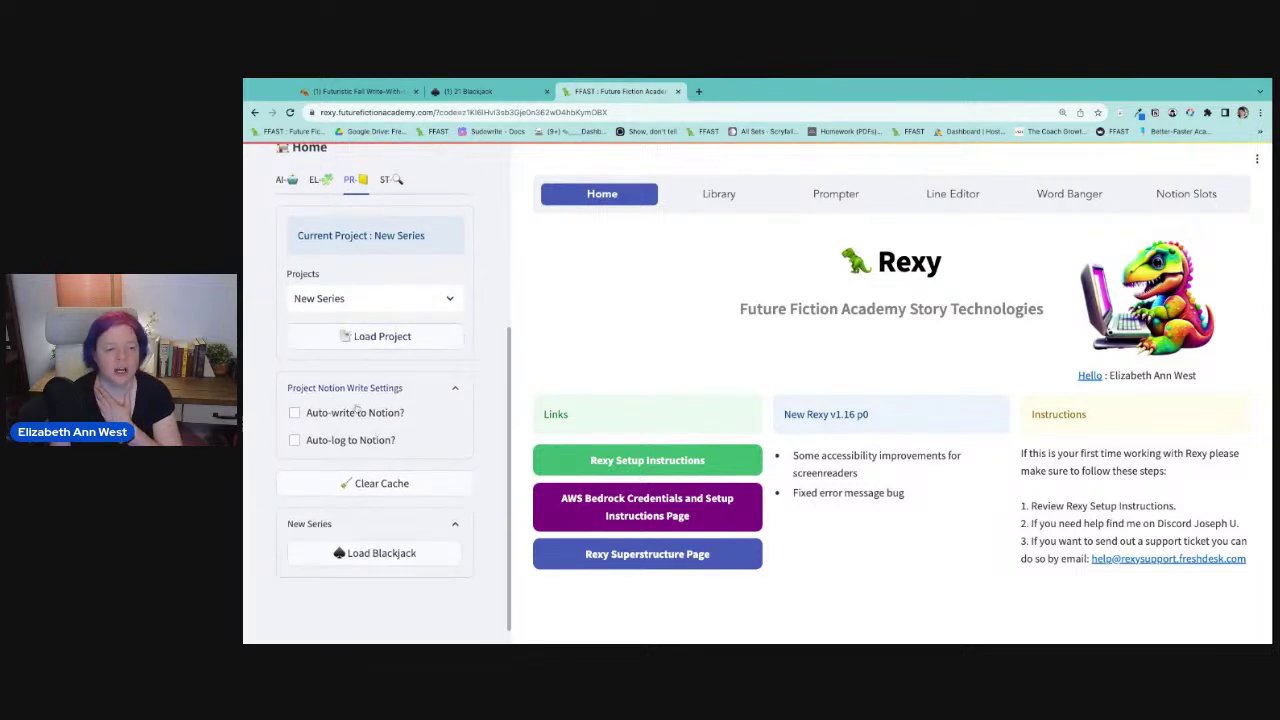
Clear the cache and load the Fall Writing project.
click(367, 483)
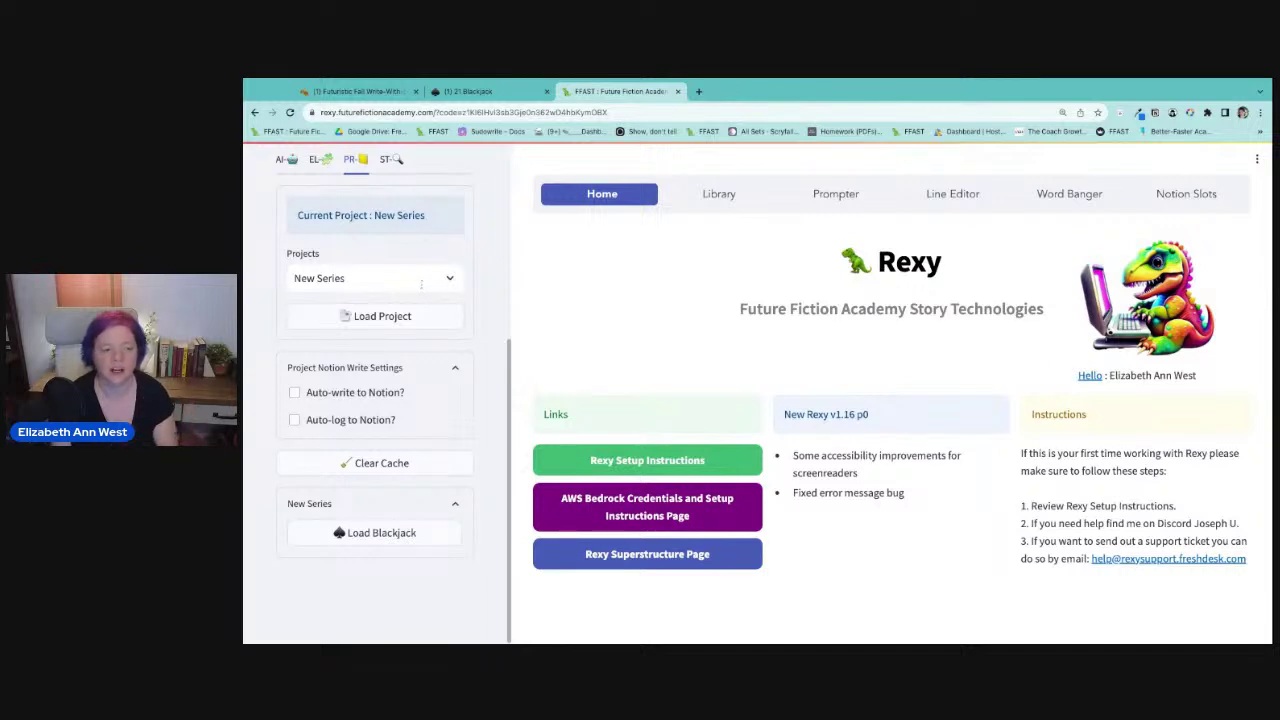
click(421, 284)
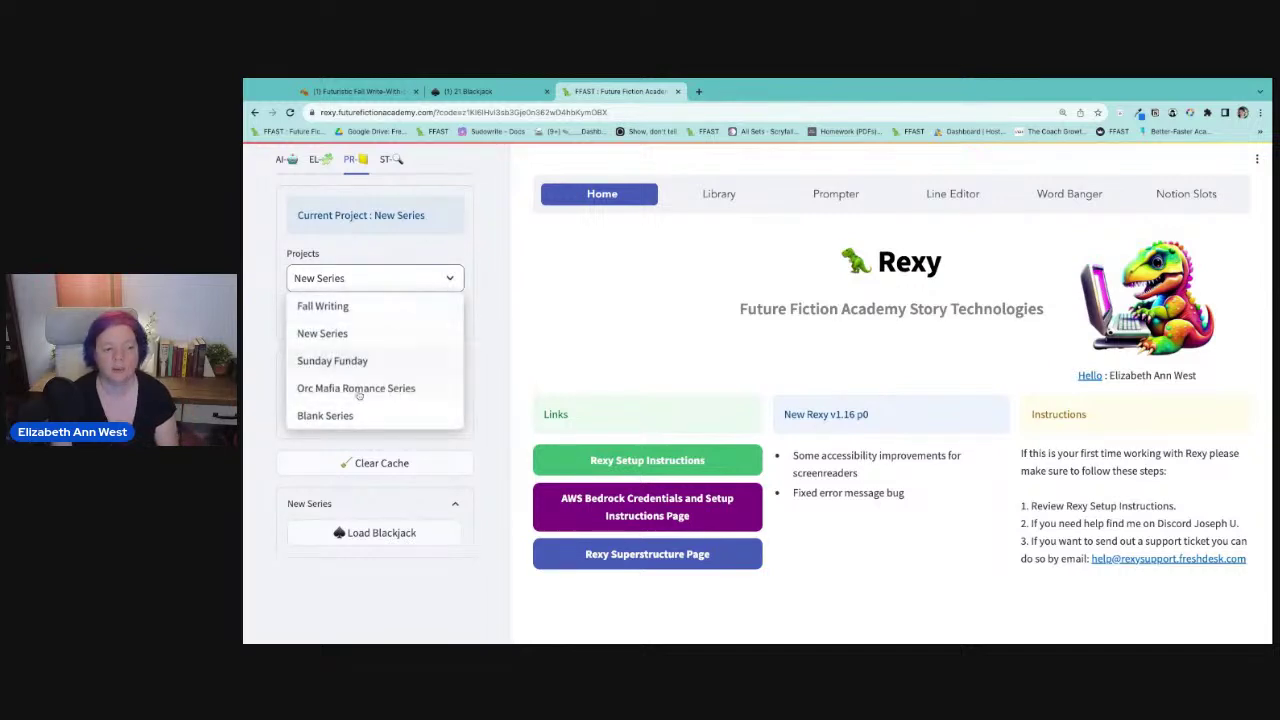
click(323, 306)
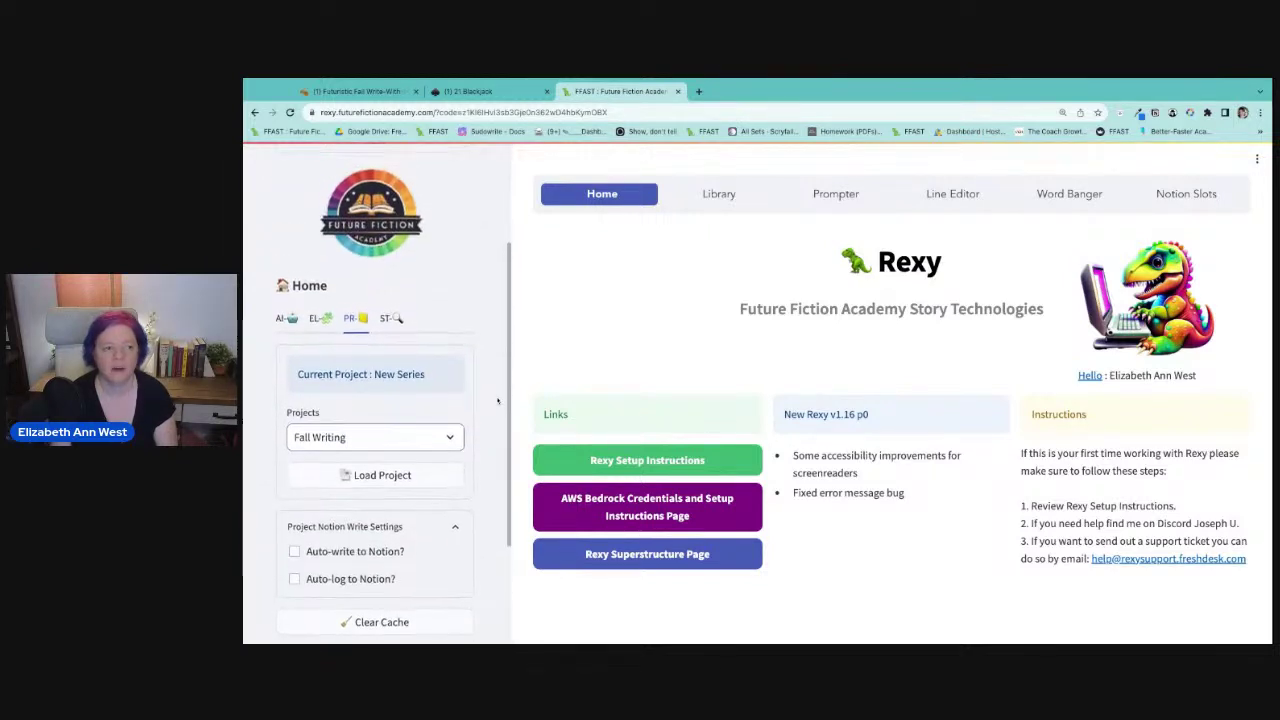
scroll(498, 401, up, 2)
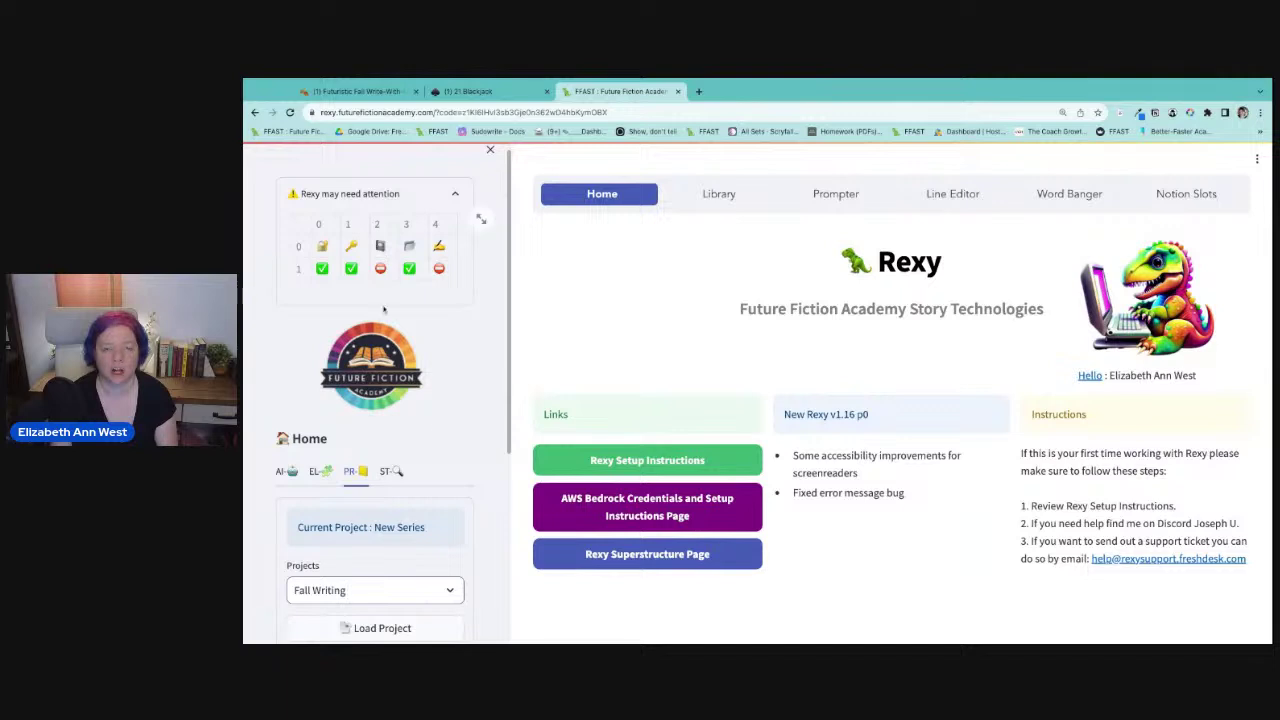
scroll(378, 400, down, 1)
click(378, 527)
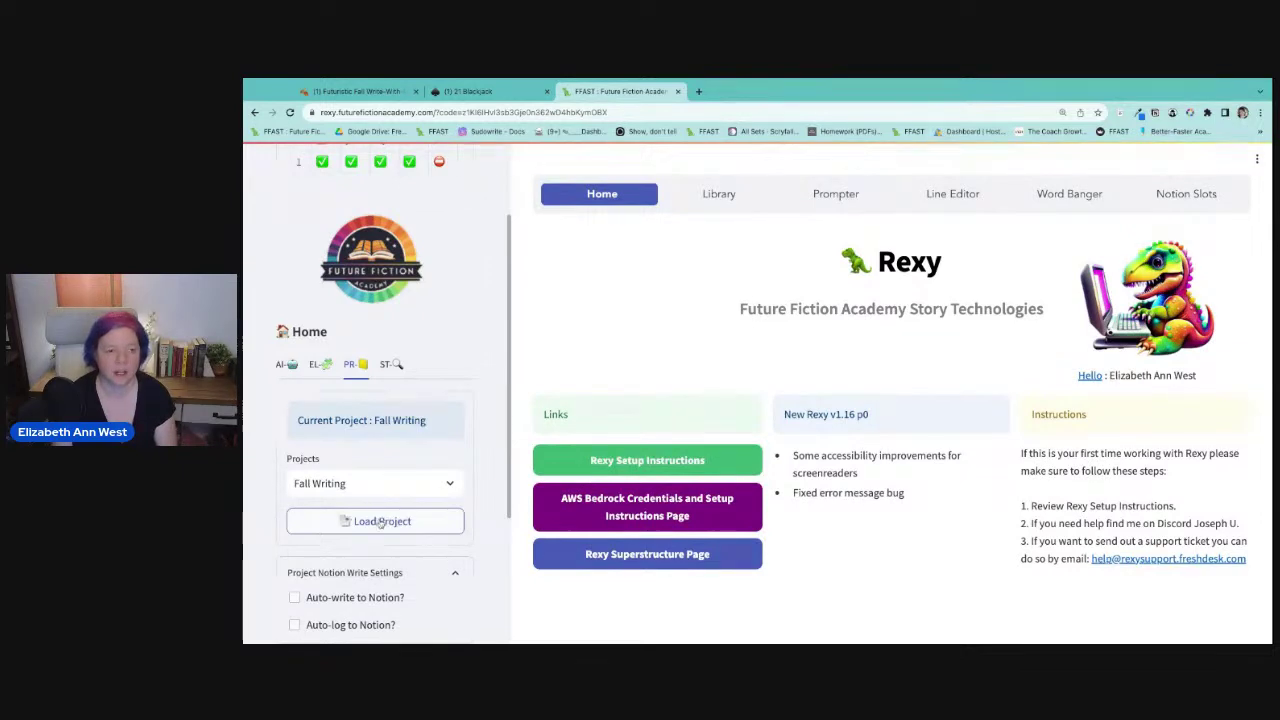
Enable both auto-write and auto-log to Notion for the Fall Writing project.
click(338, 597)
scroll(334, 600, down, 1)
scroll(330, 560, down, 1)
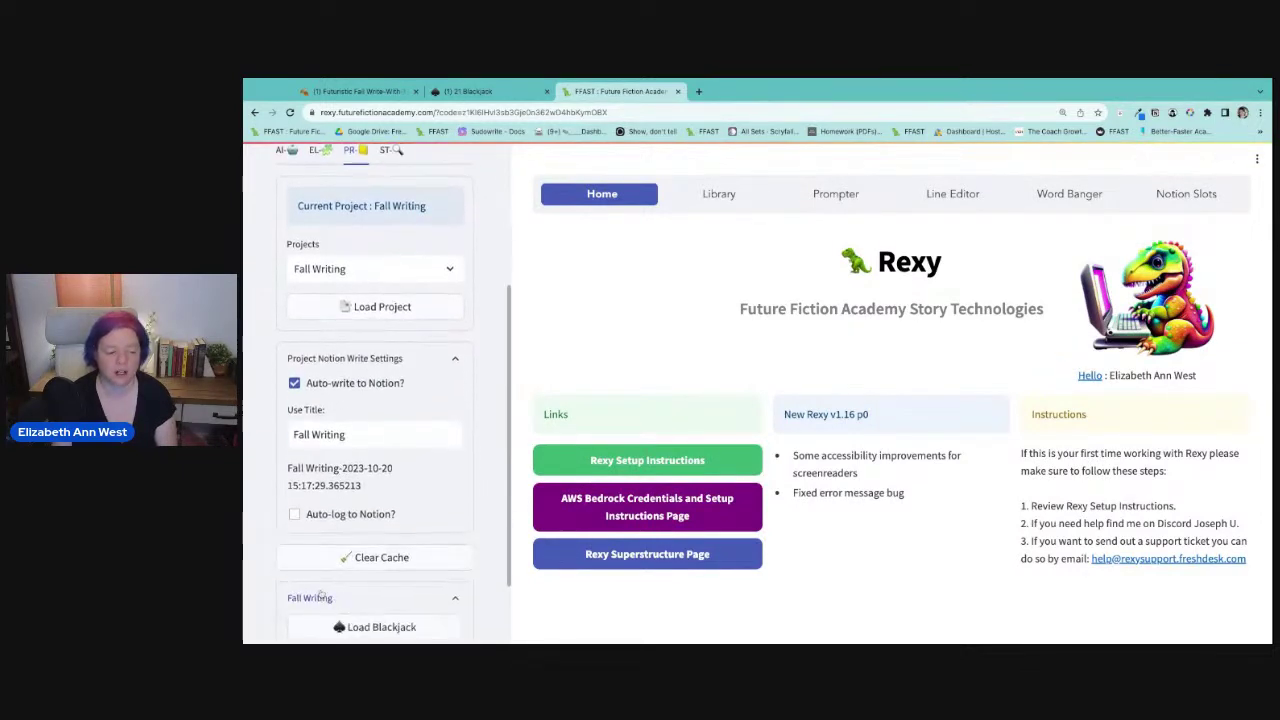
click(318, 512)
Set both the Notion write title and the log title to "YT Fri Oct 20 11 AM", keeping auto-log enabled.
triple_click(371, 428)
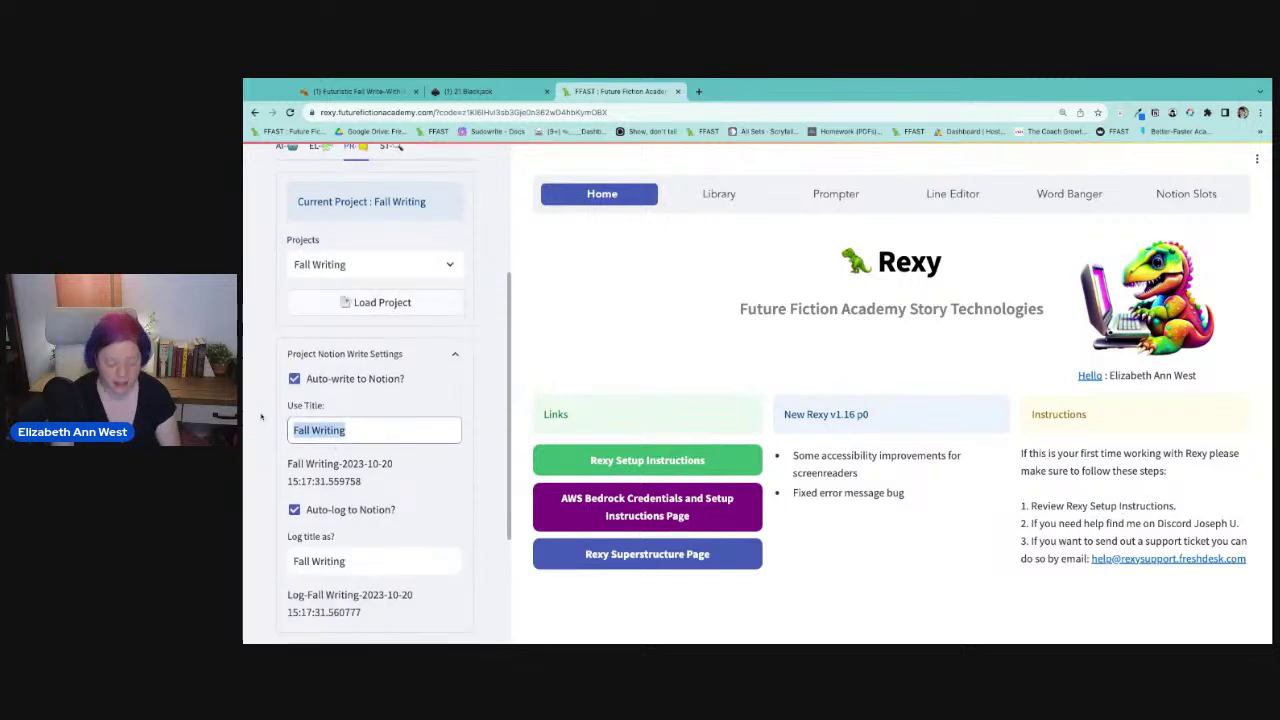
text(YT)
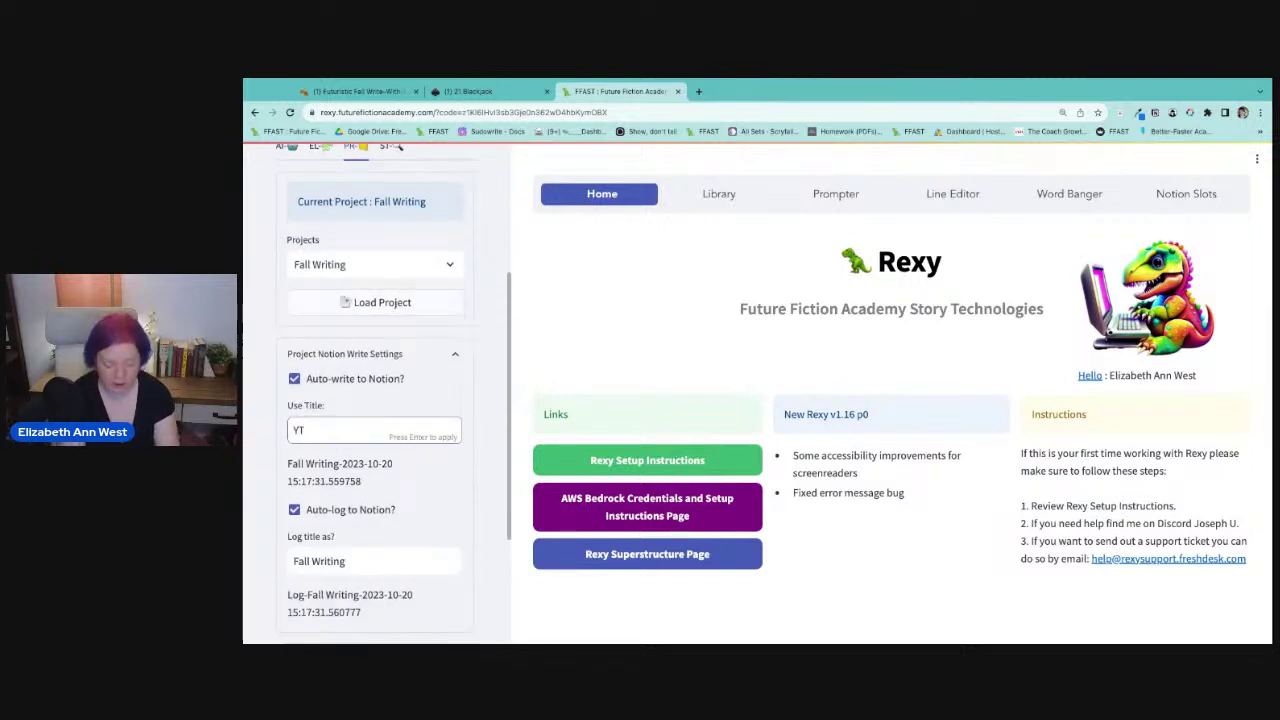
text( Fri Oct 20)
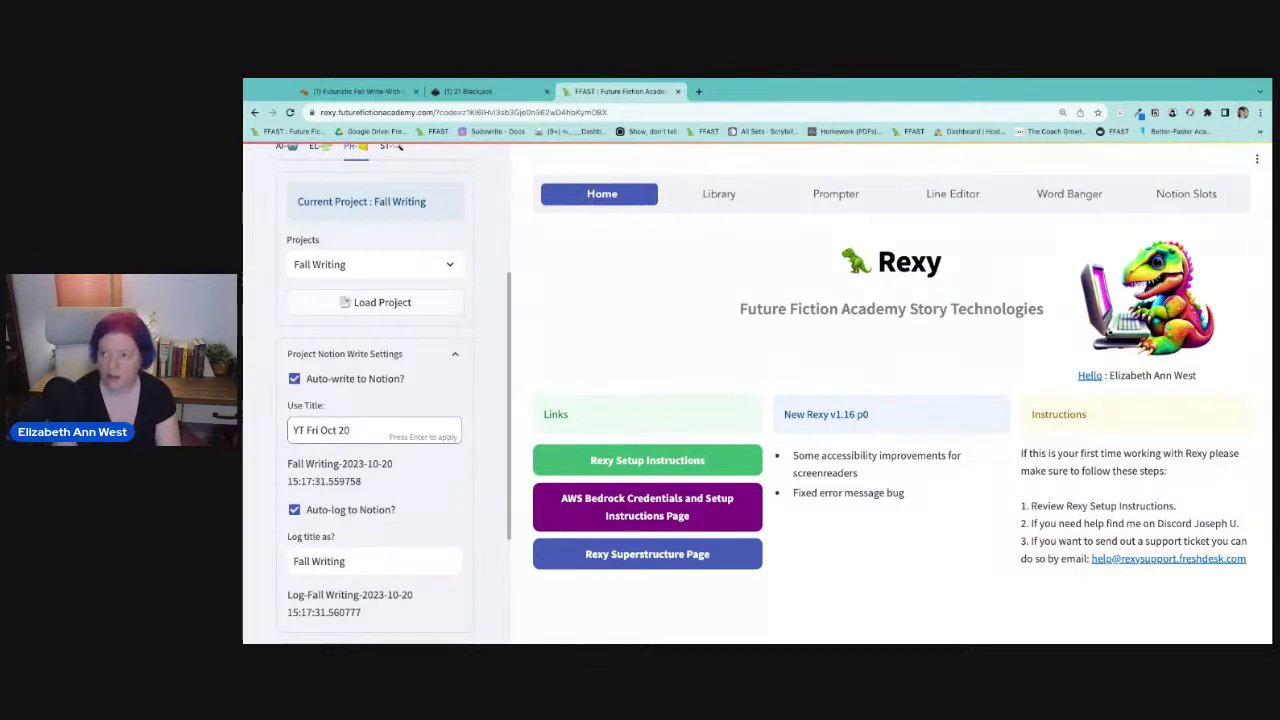
text( 11 AM)
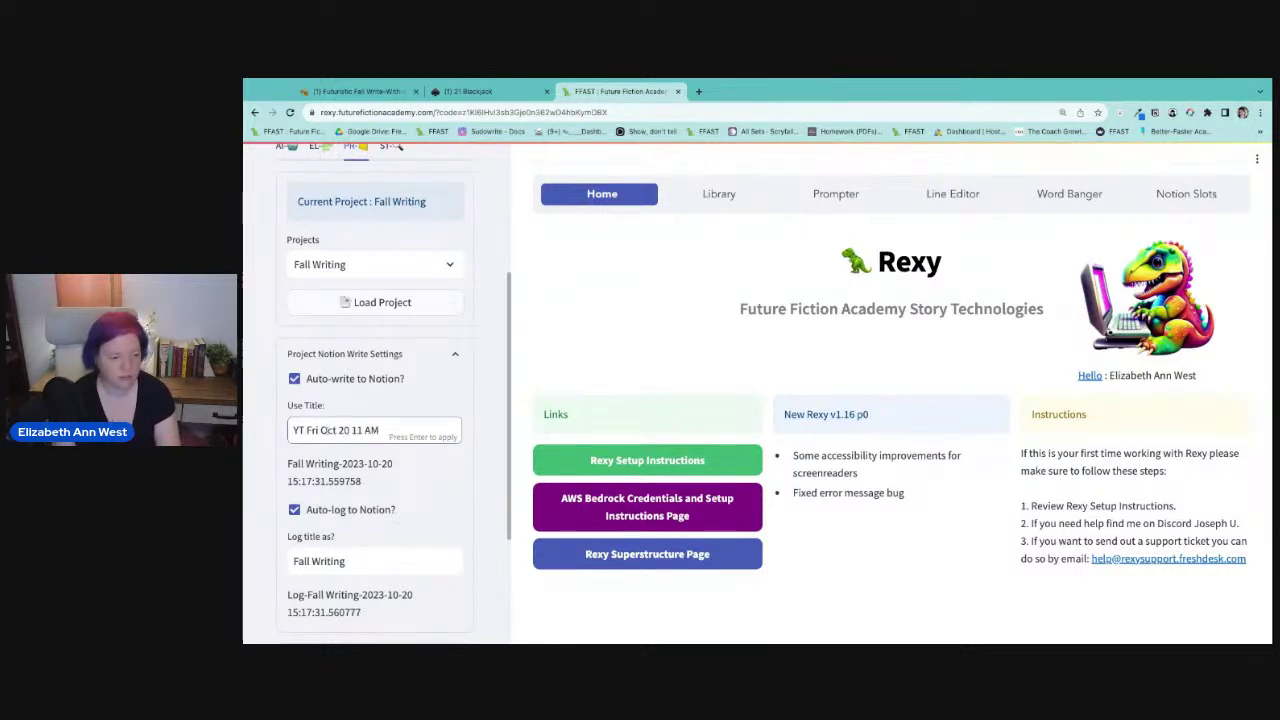
key(ctrl+a)
key(super+c)
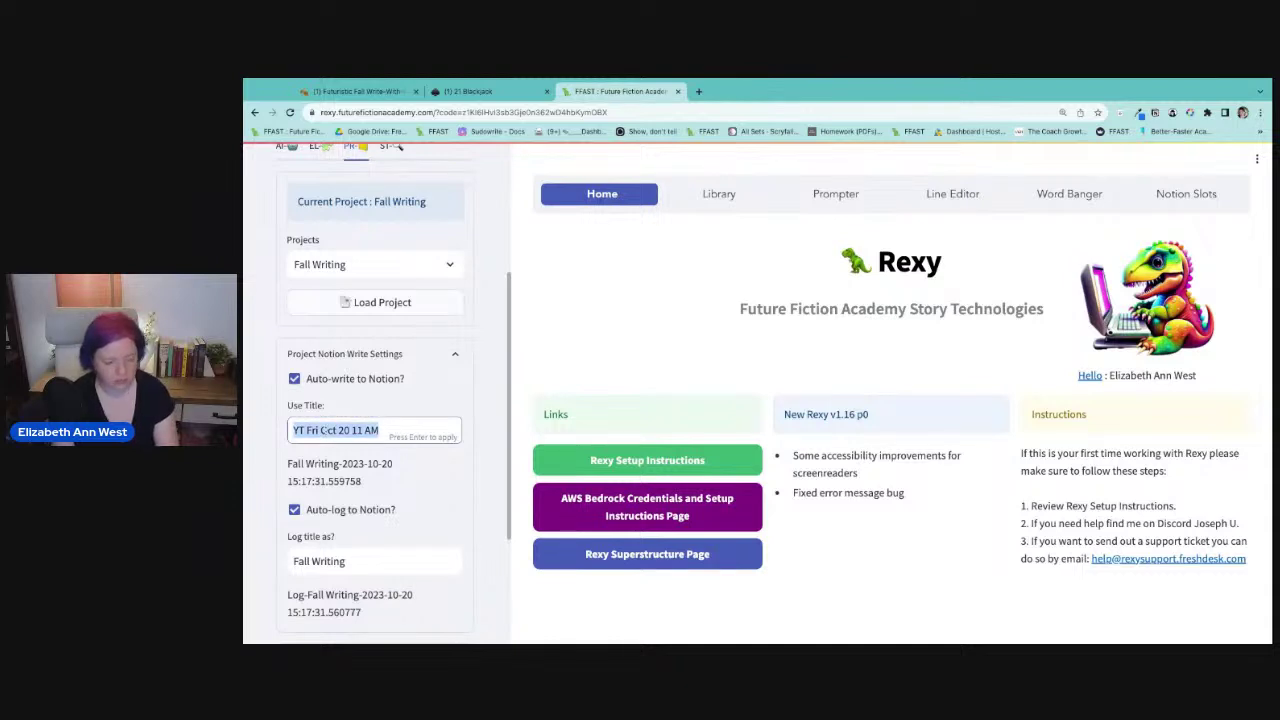
triple_click(371, 561)
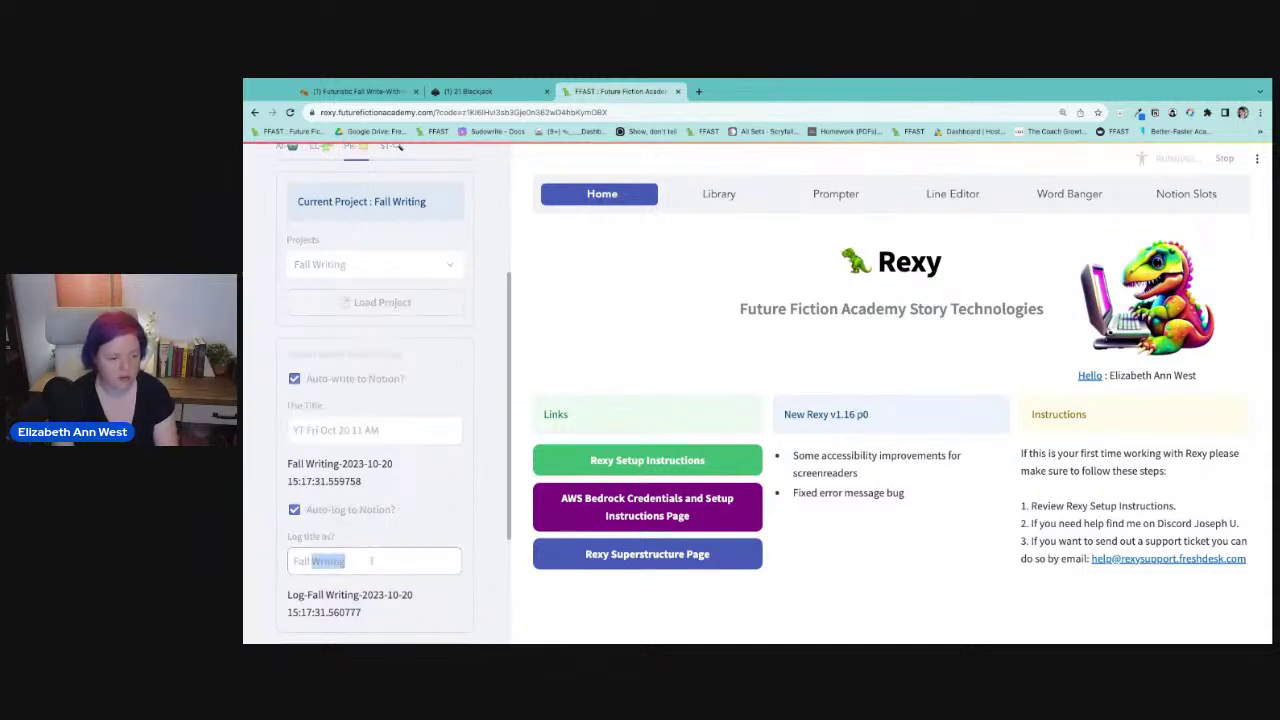
key(super+v)
click(414, 513)
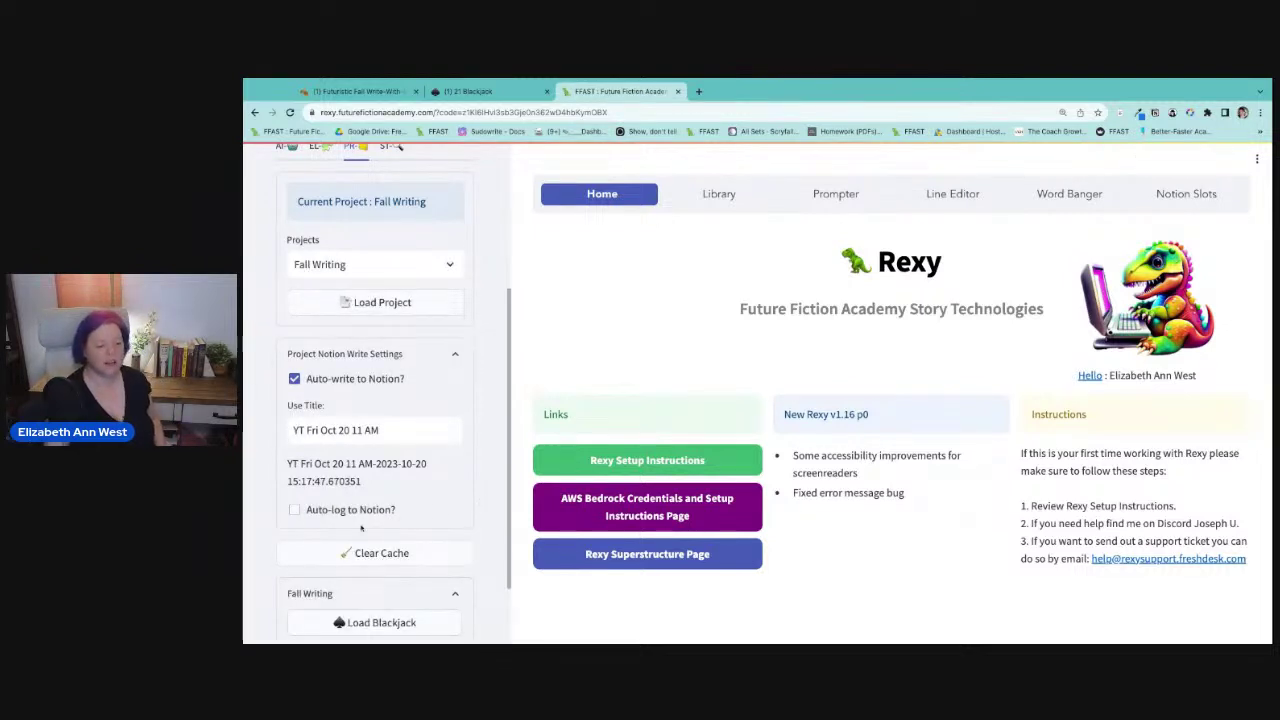
click(366, 513)
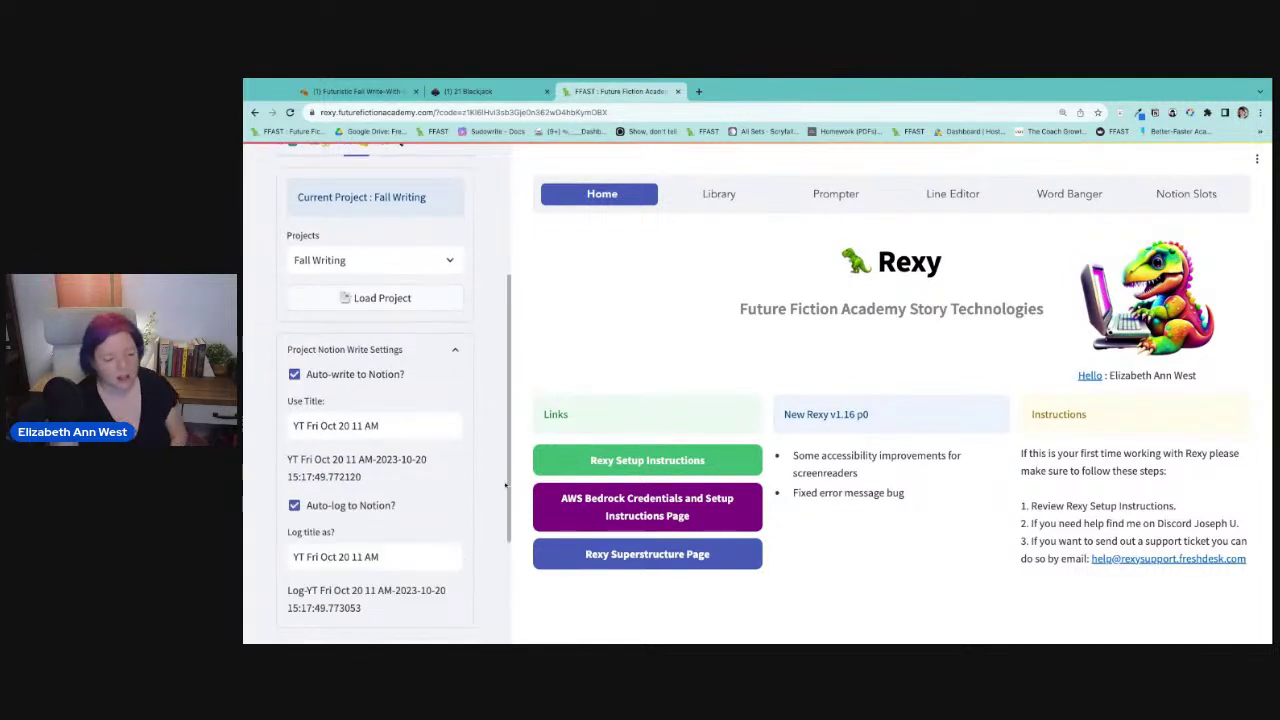
Load the library prompt "100-101.02 Story Premises When + The + Must Format" from Story Premises and open it in the Prompter.
scroll(505, 485, down, 3)
scroll(502, 484, up, 5)
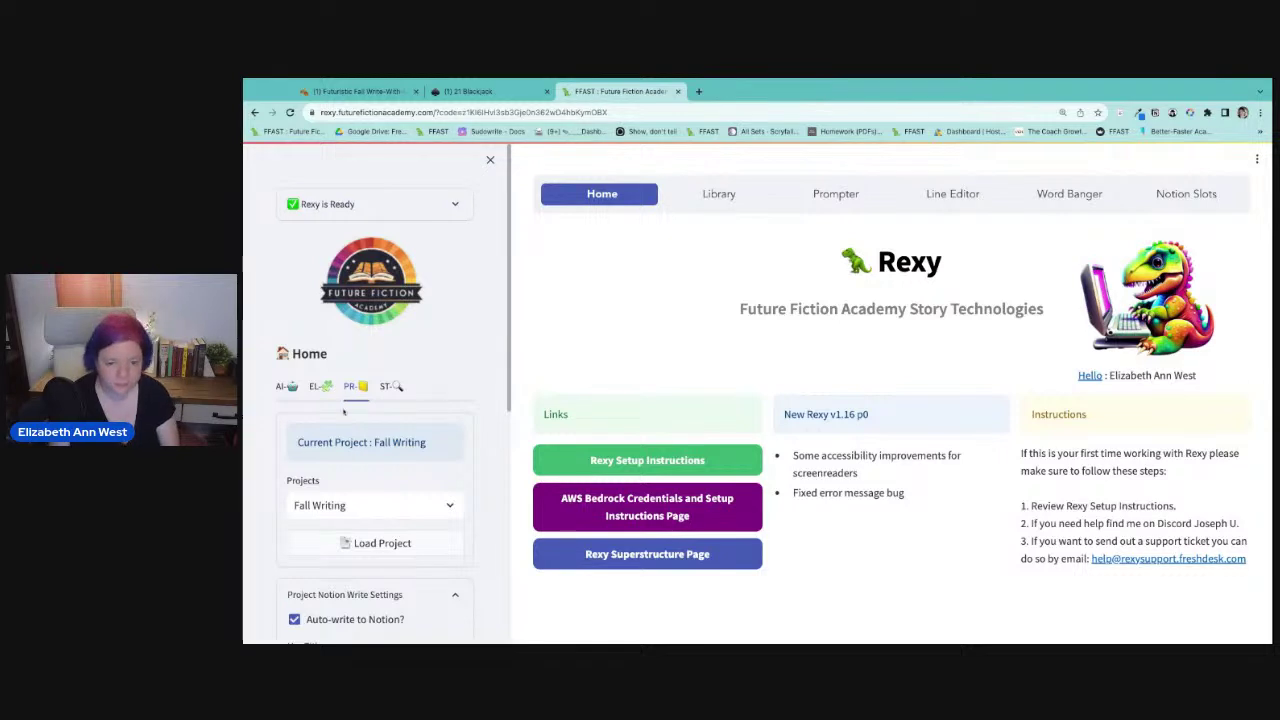
click(725, 196)
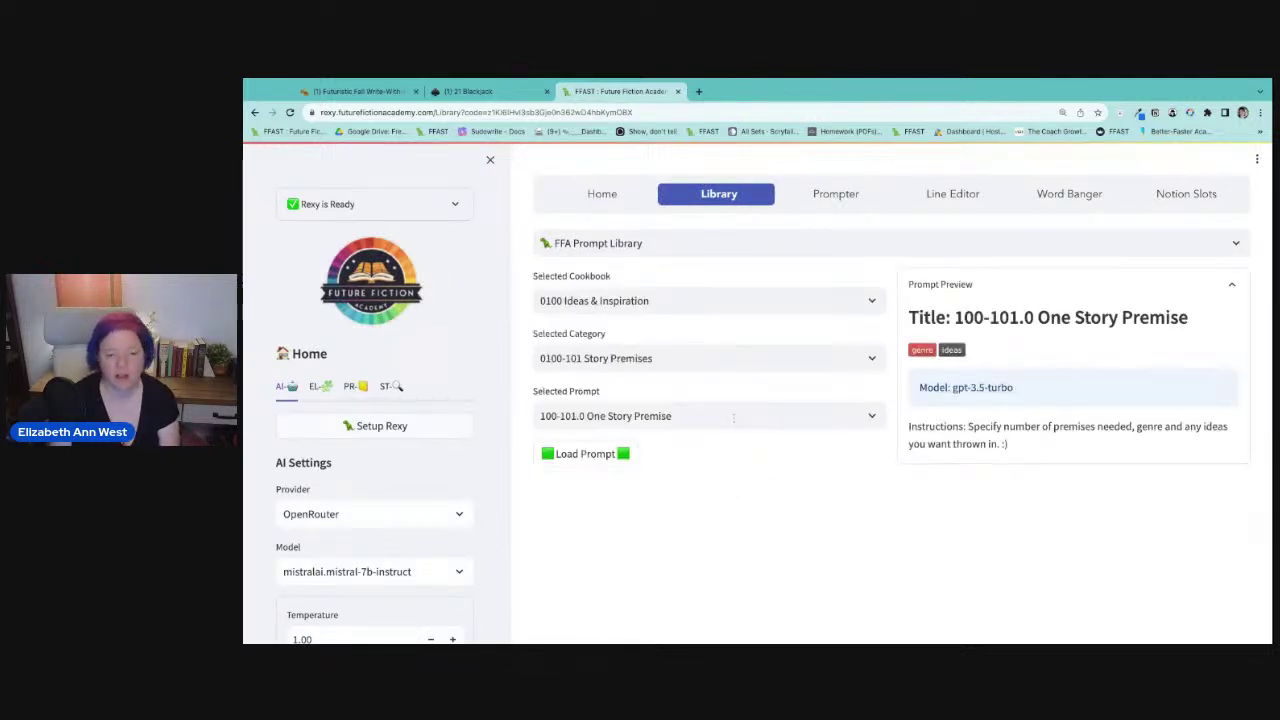
click(820, 410)
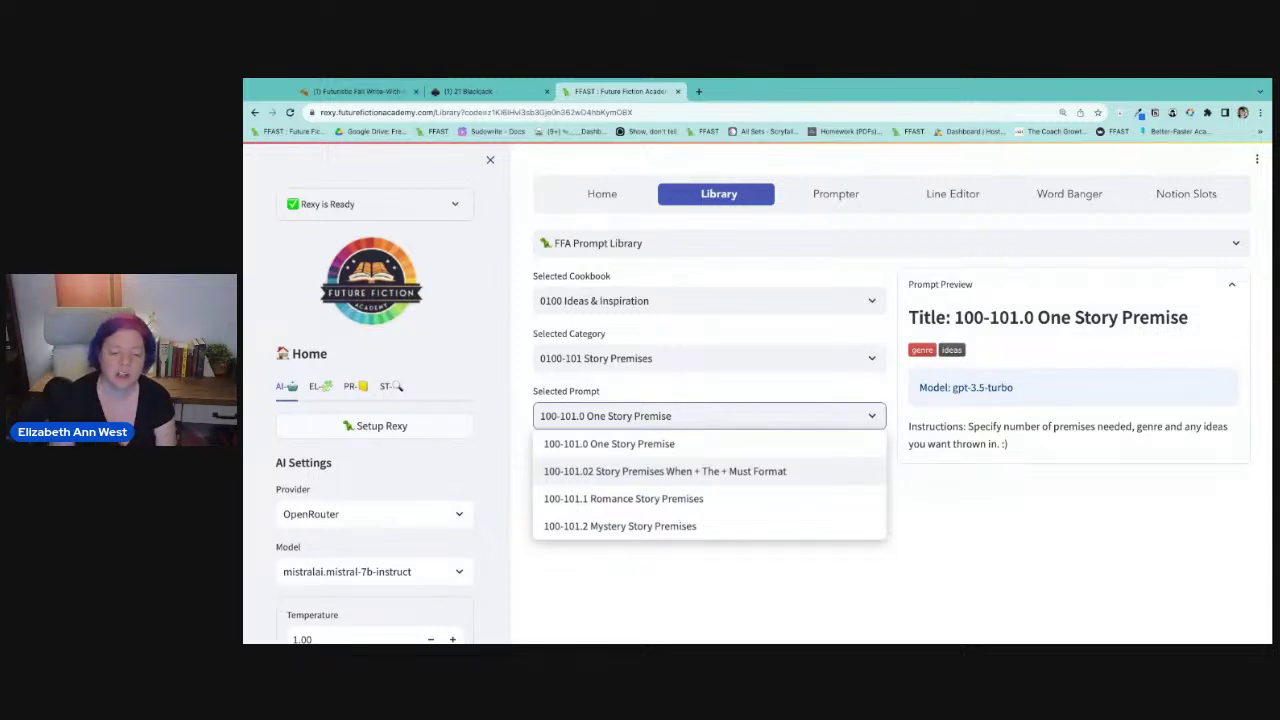
click(665, 471)
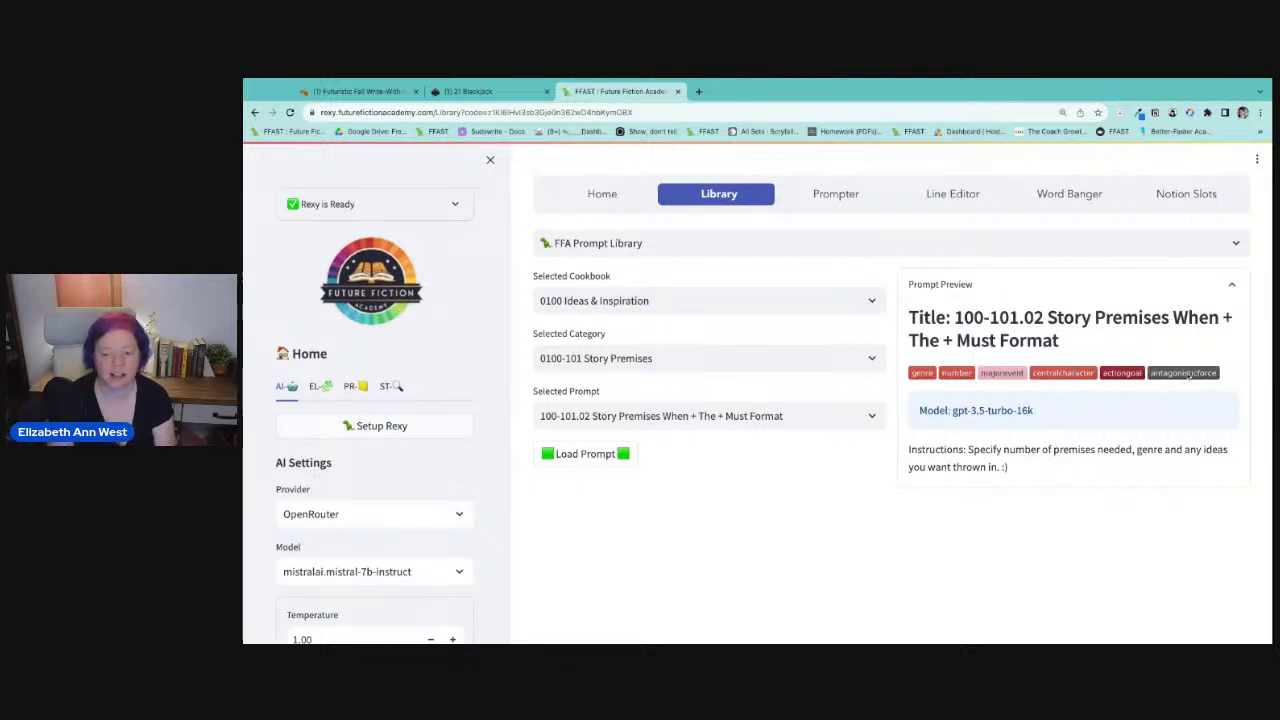
click(594, 460)
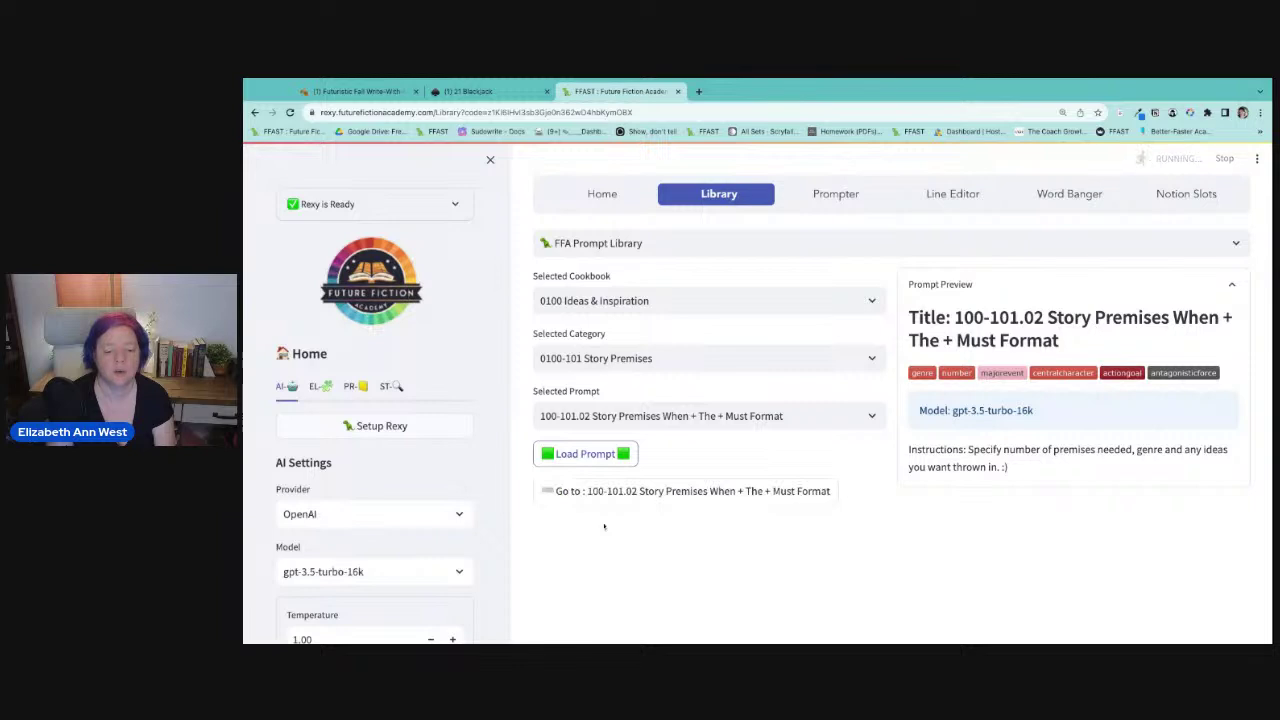
click(608, 493)
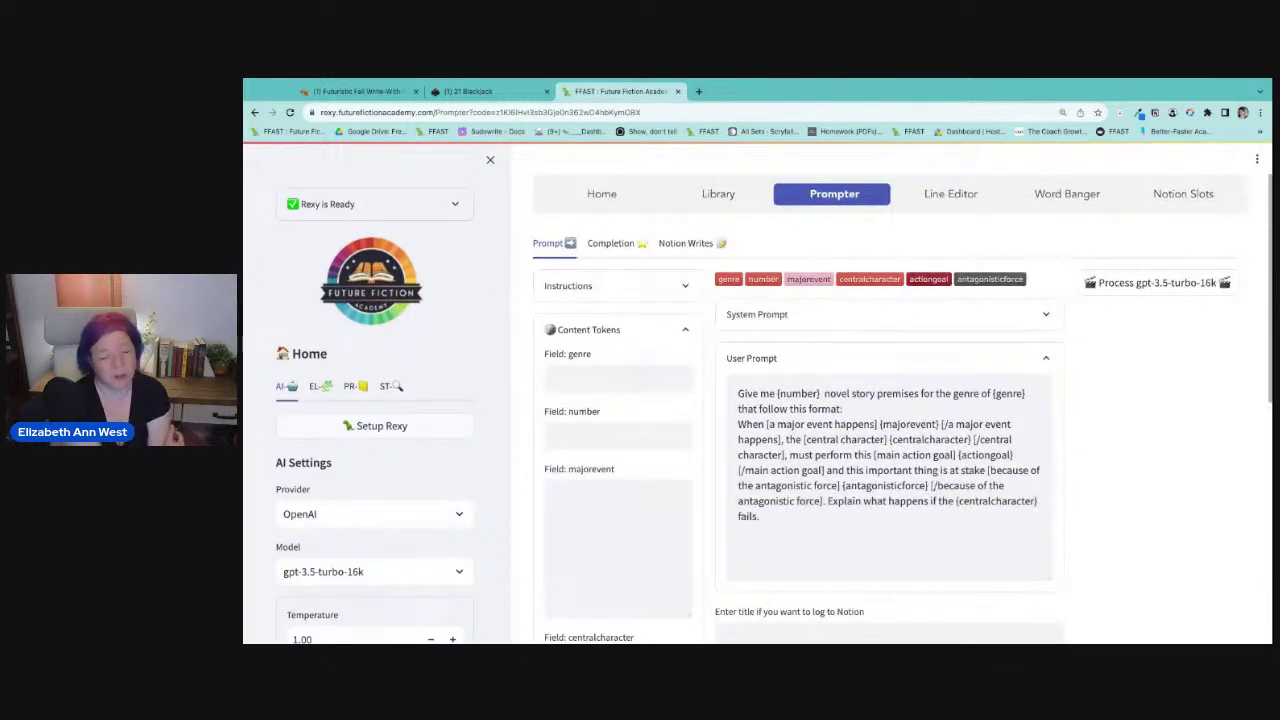
Fill in the prompt's content tokens with number 3 and genre "cozy mystery".
click(667, 438)
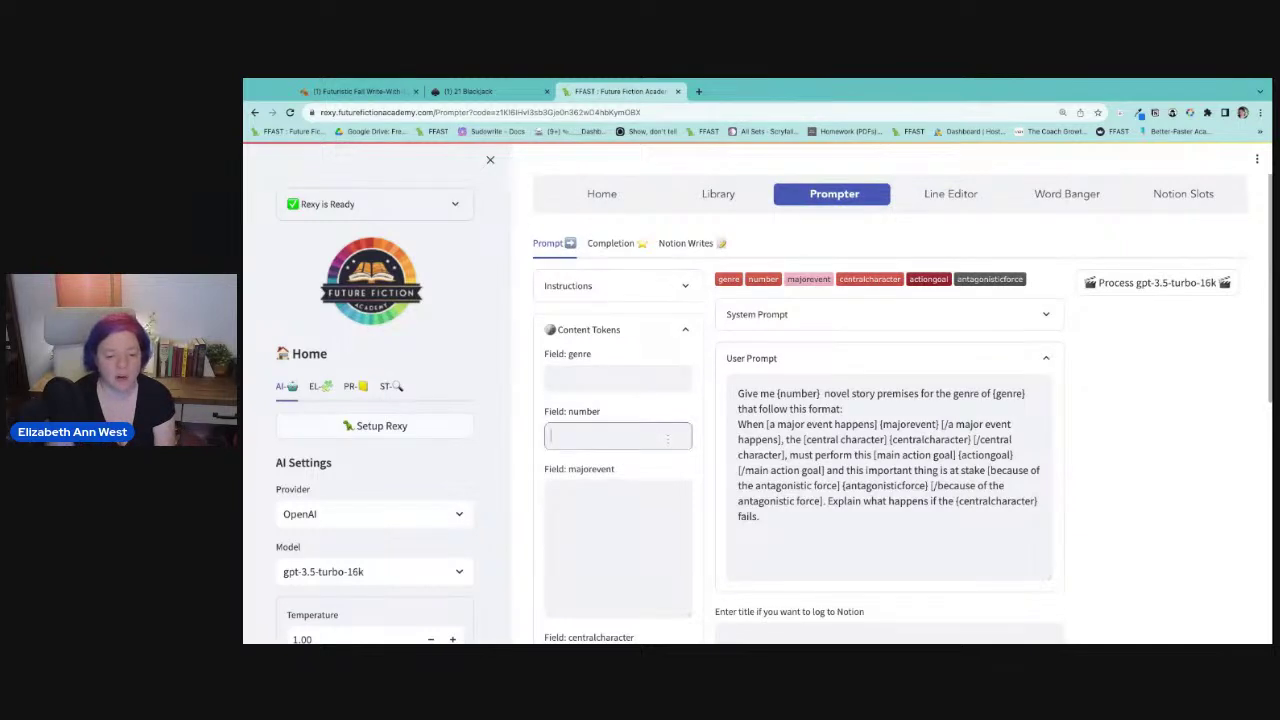
text(3)
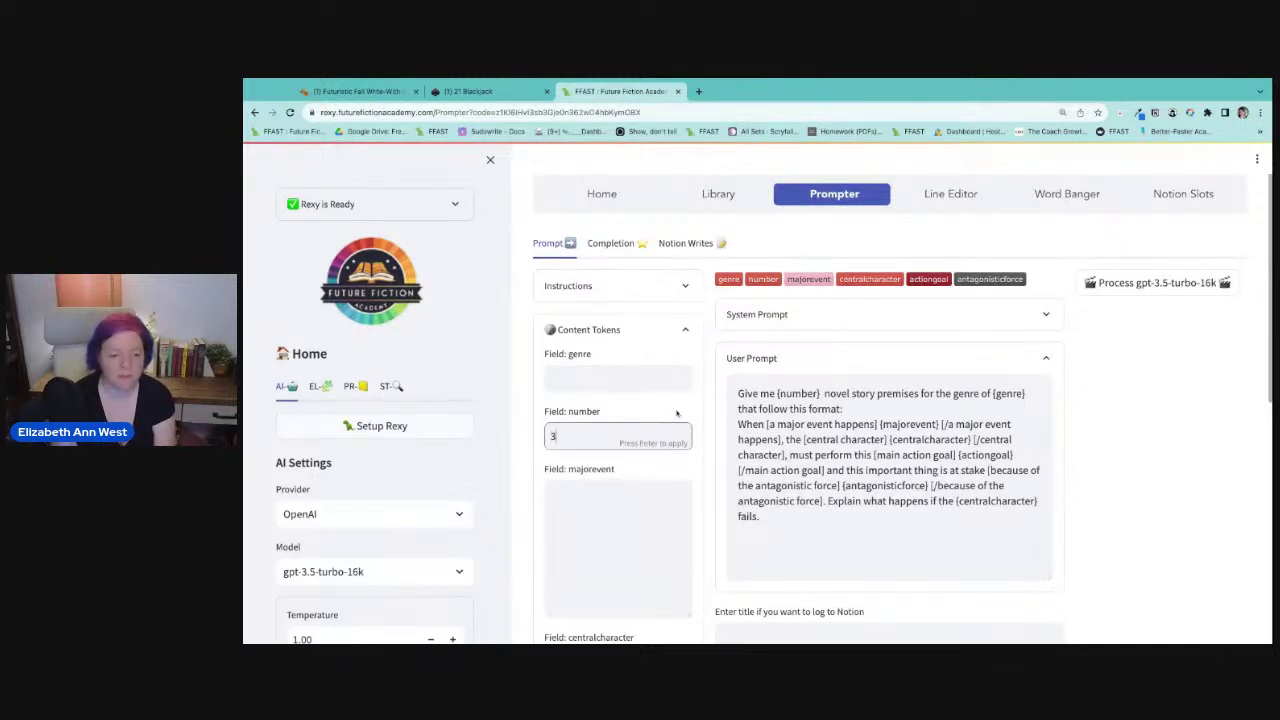
click(666, 385)
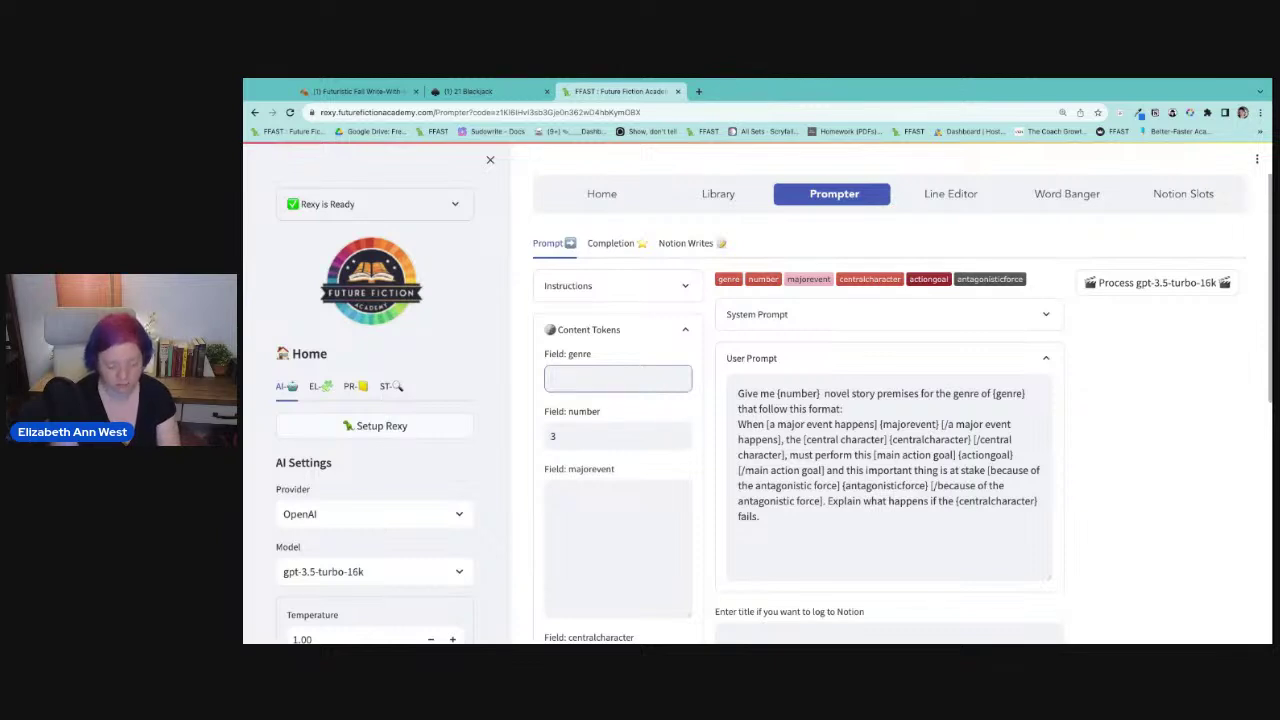
text(cozy mystery)
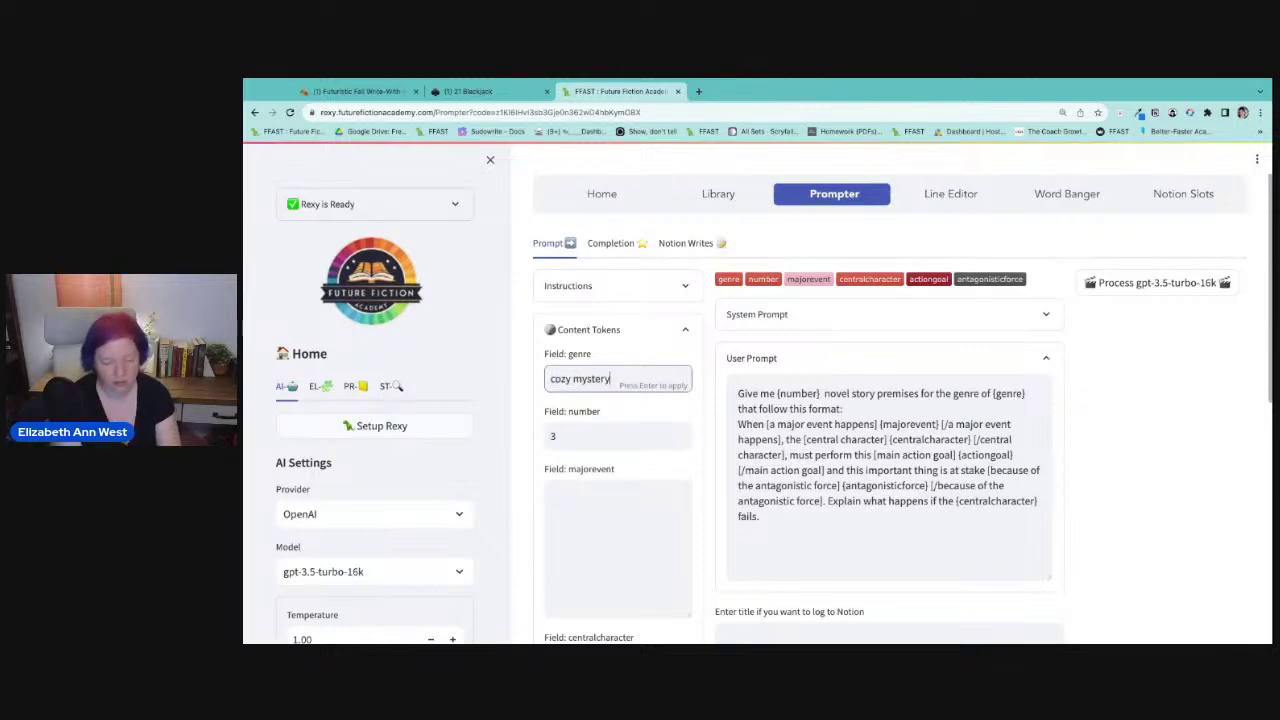
Extend the genre content token to "cozy mystery cypberpunk" and apply it.
text( cybe)
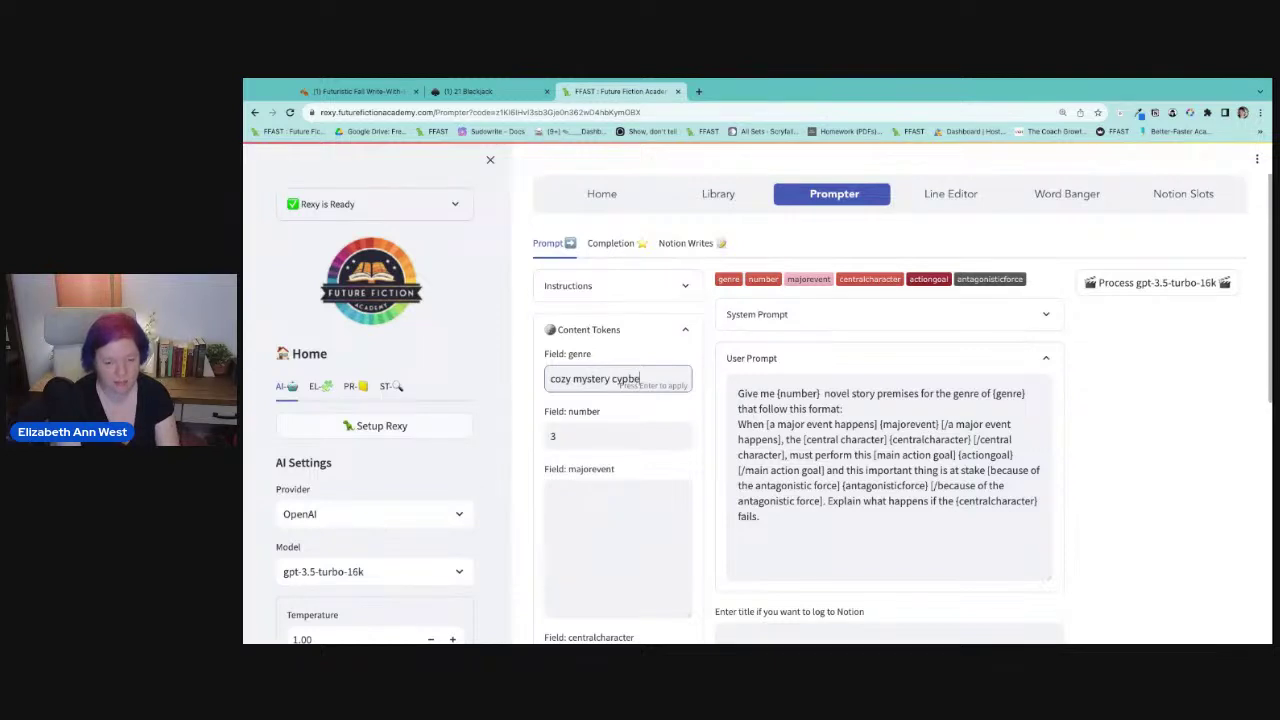
text(rpunk)
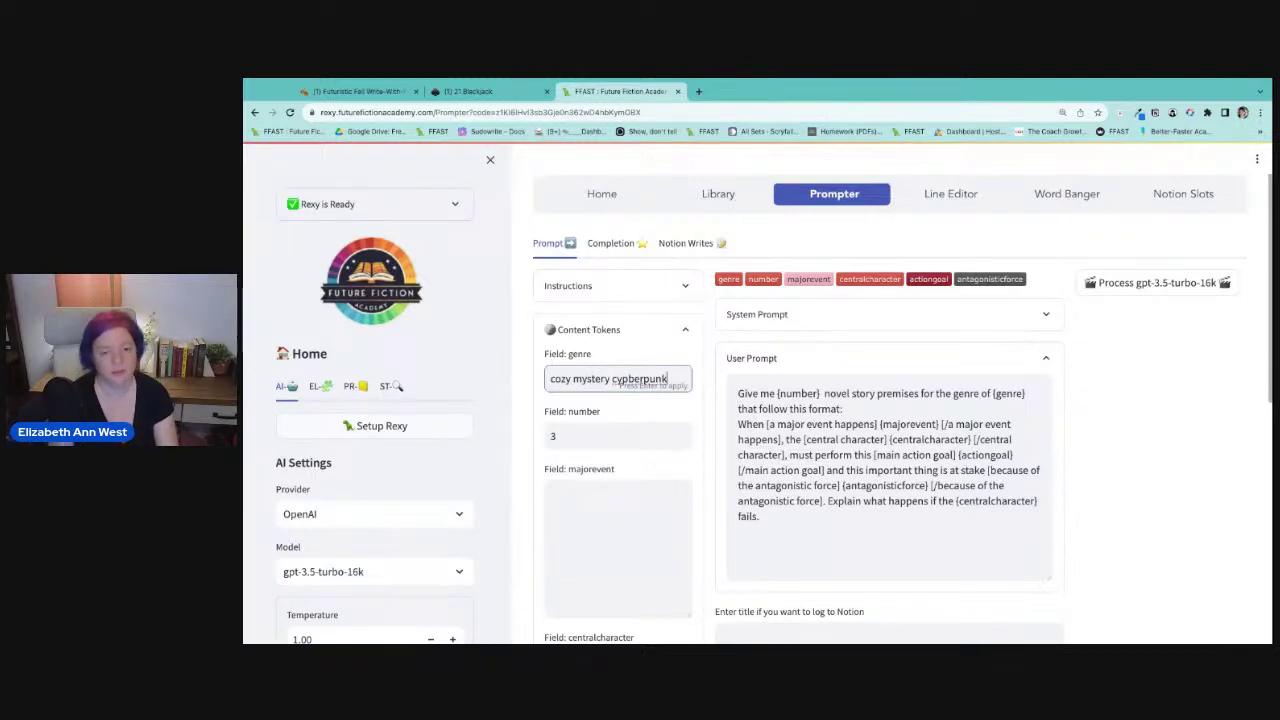
scroll(686, 400, down, 3)
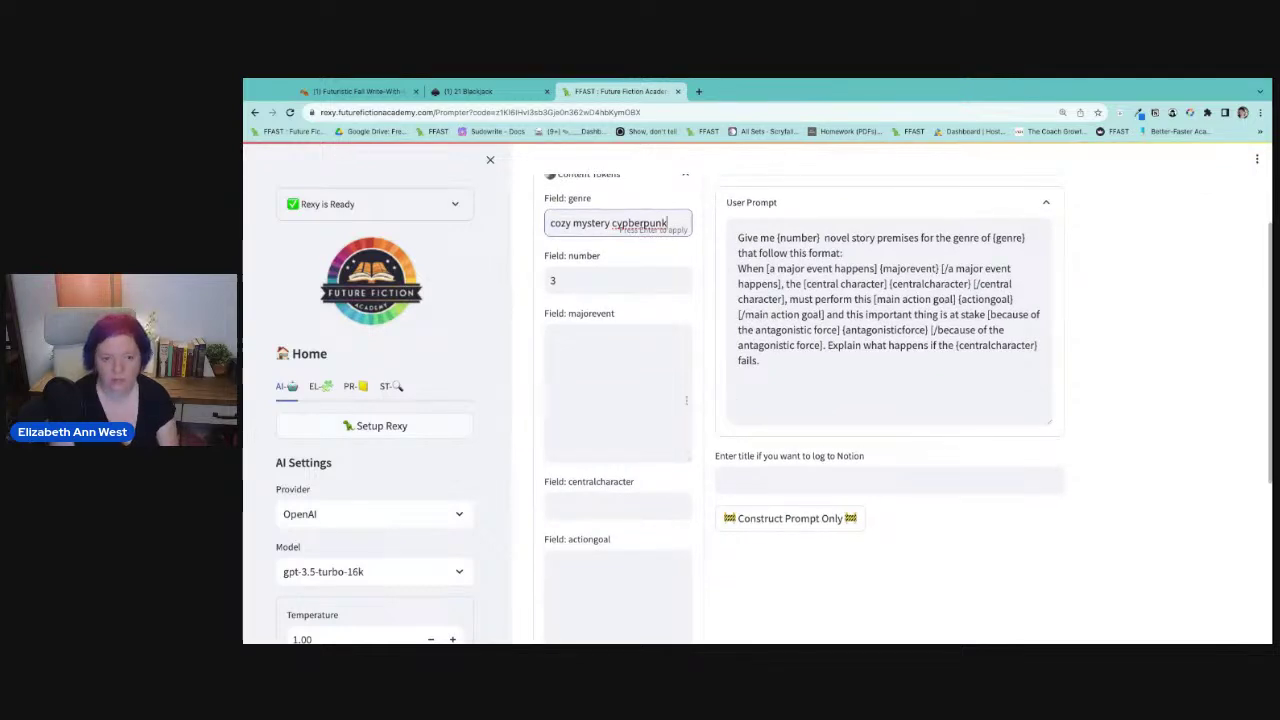
key(Return)
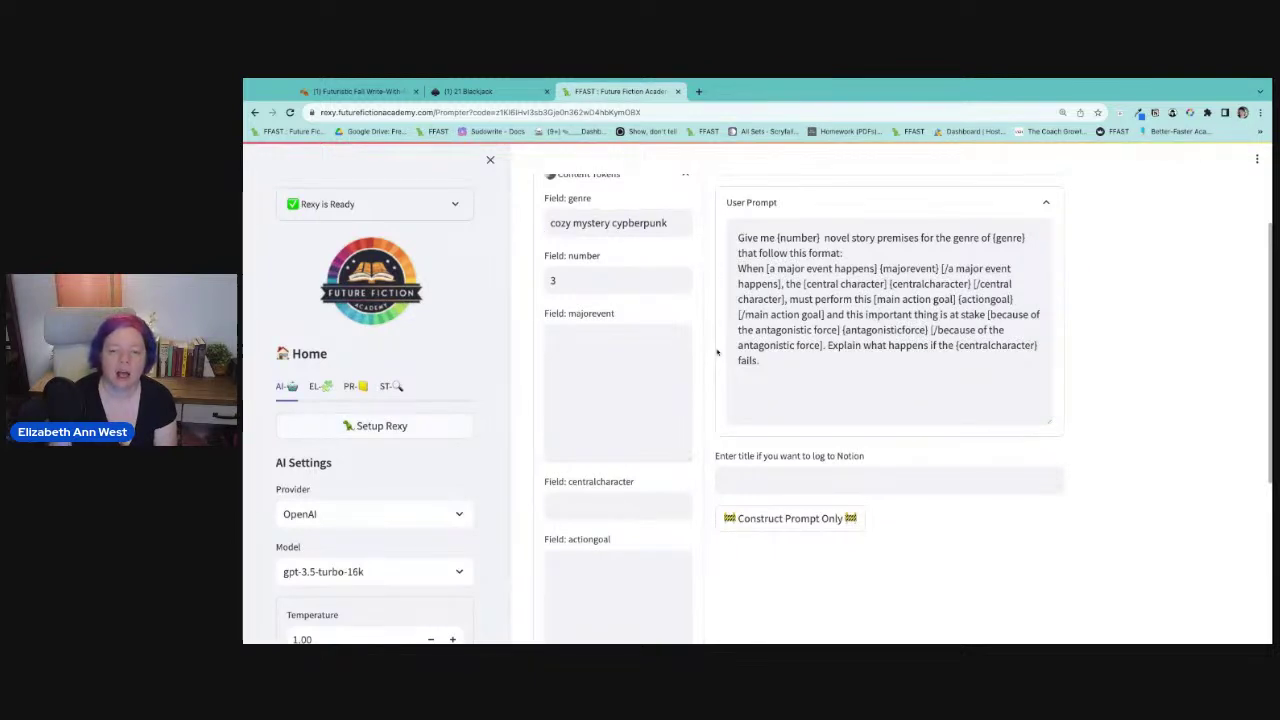
Examine the major event placeholder in the user prompt and read the prompt's instructions for its name and usage.
click(610, 395)
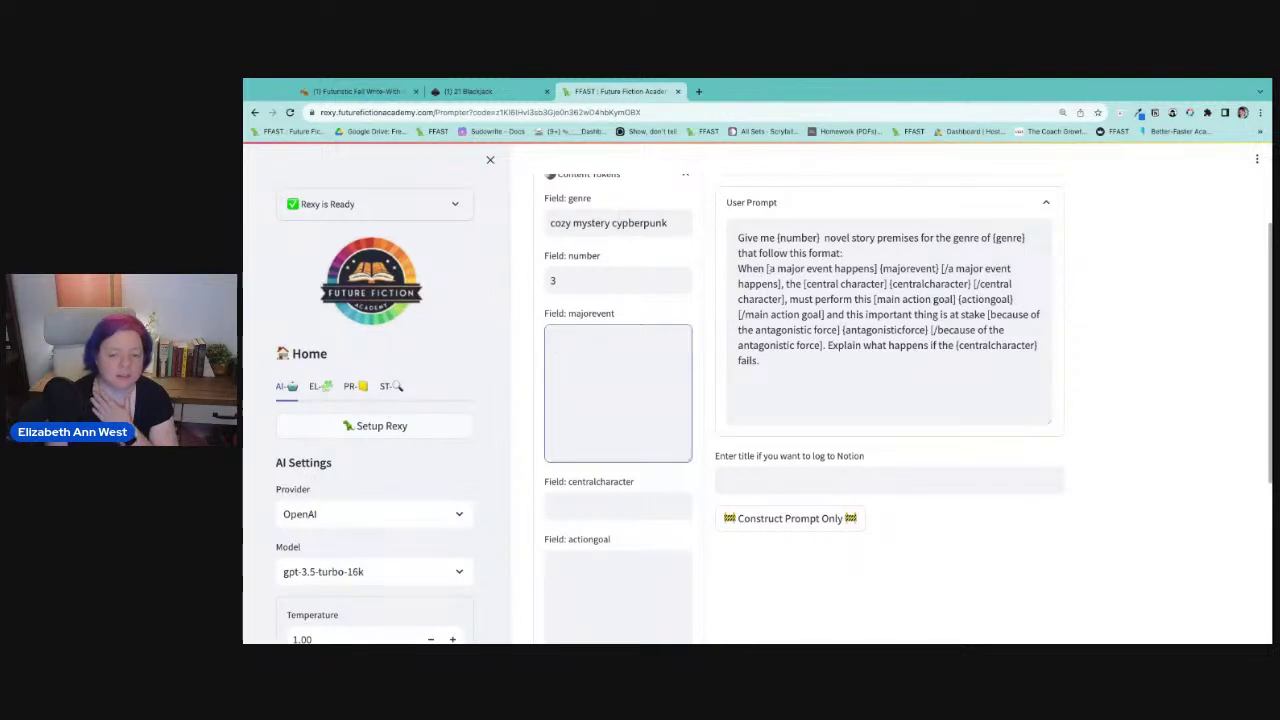
drag(767, 268, 867, 268)
key(shift+Right)
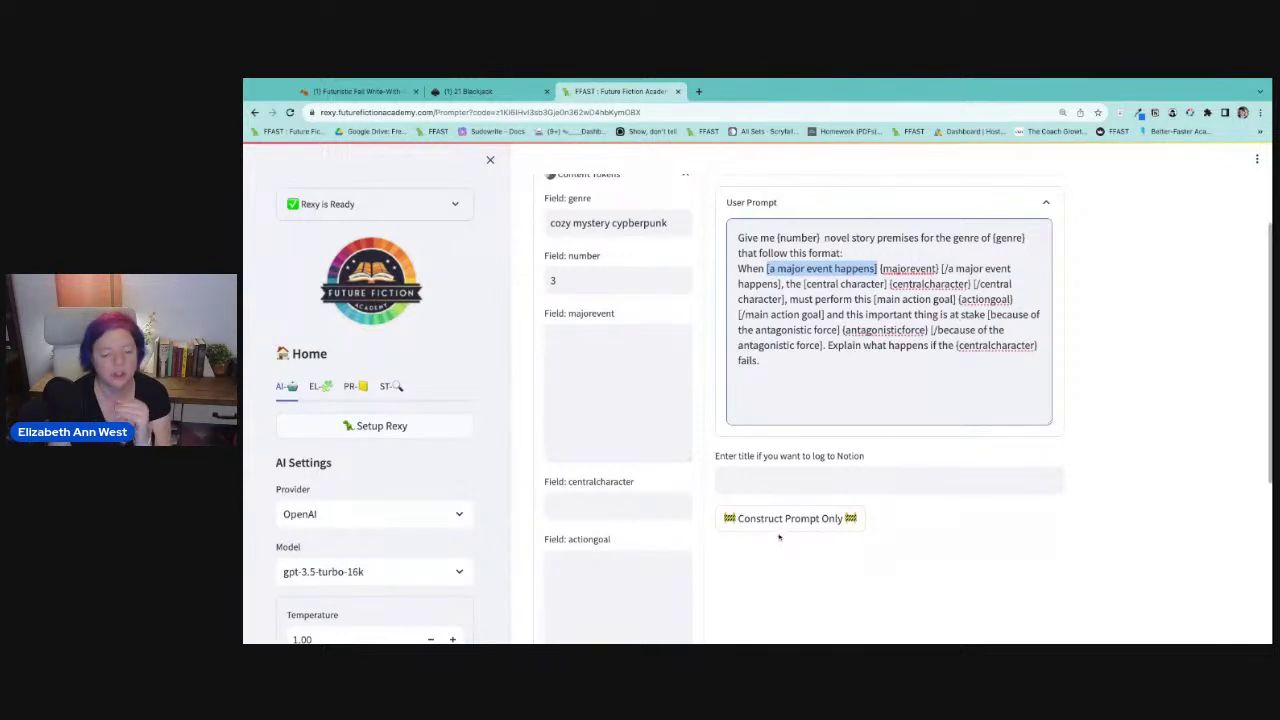
click(773, 478)
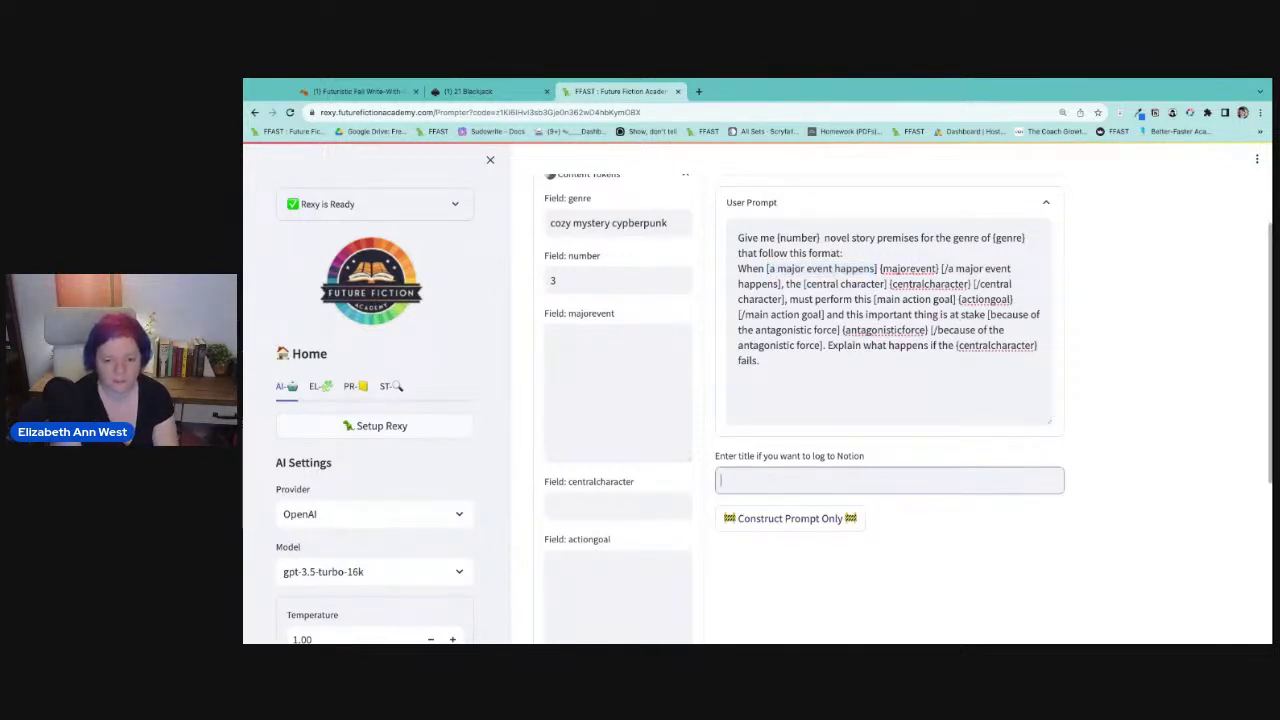
scroll(757, 478, up, 3)
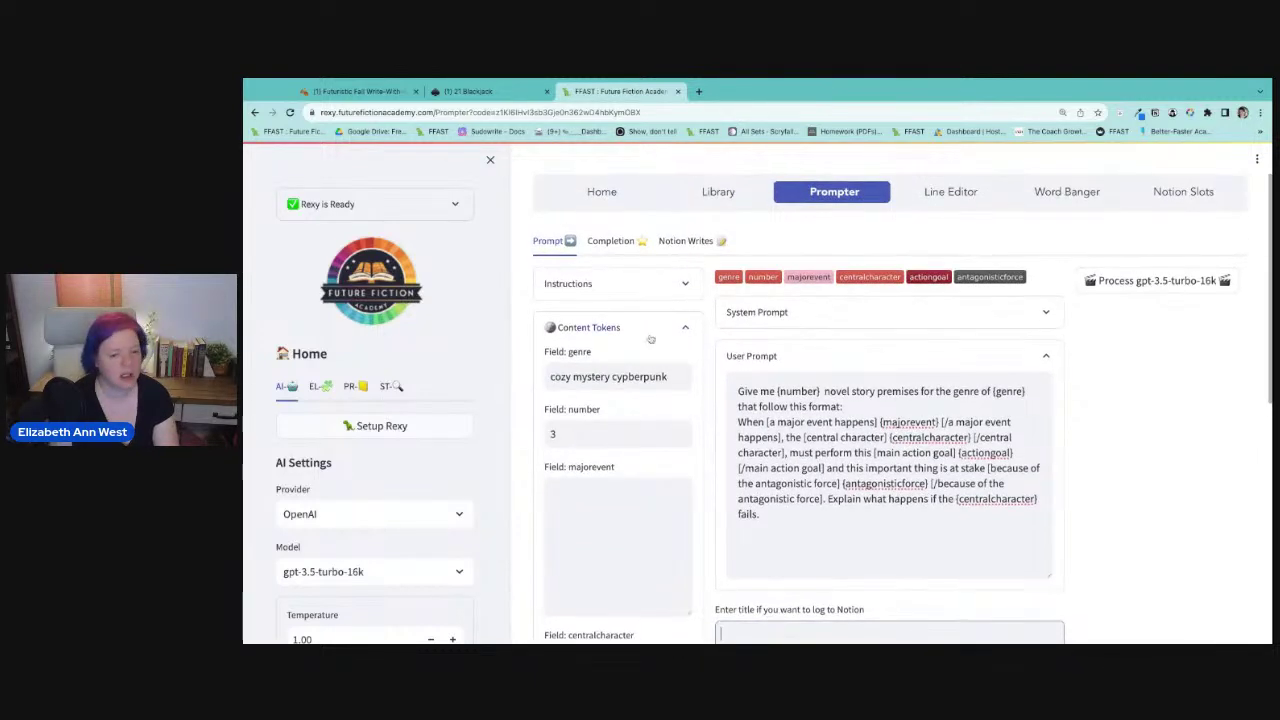
click(654, 297)
scroll(656, 290, down, 1)
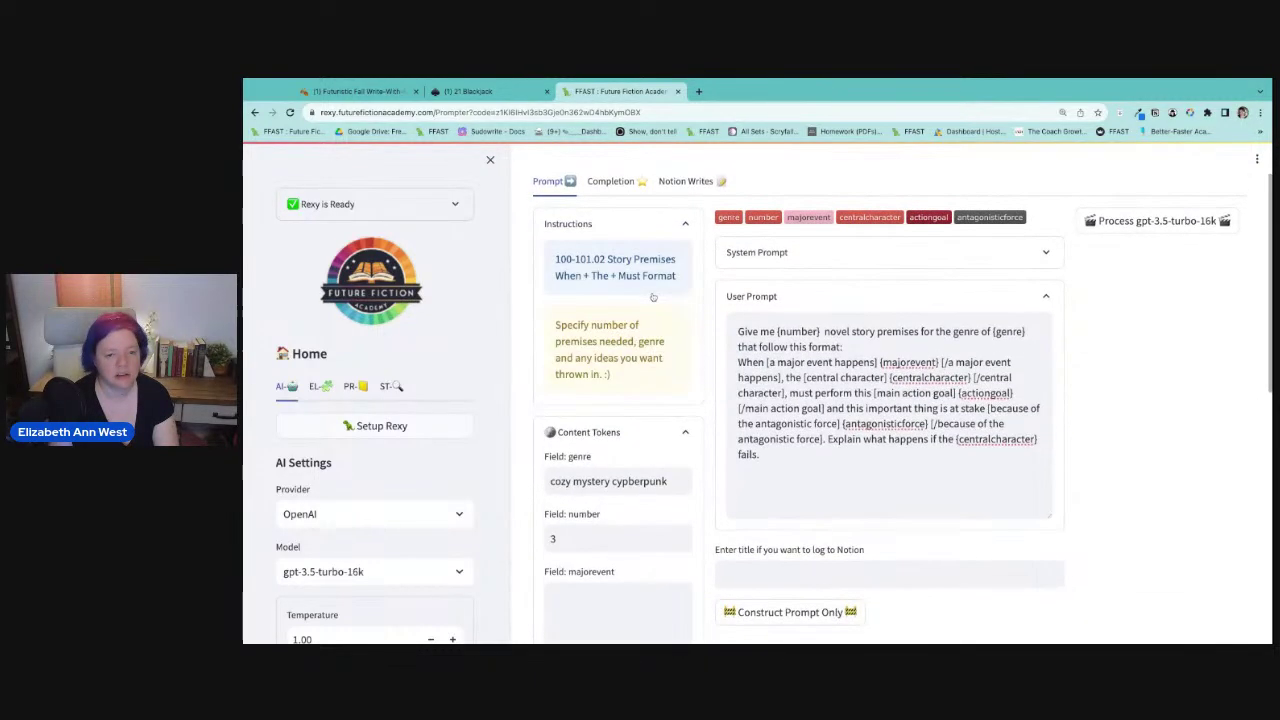
click(685, 225)
scroll(880, 520, down, 1)
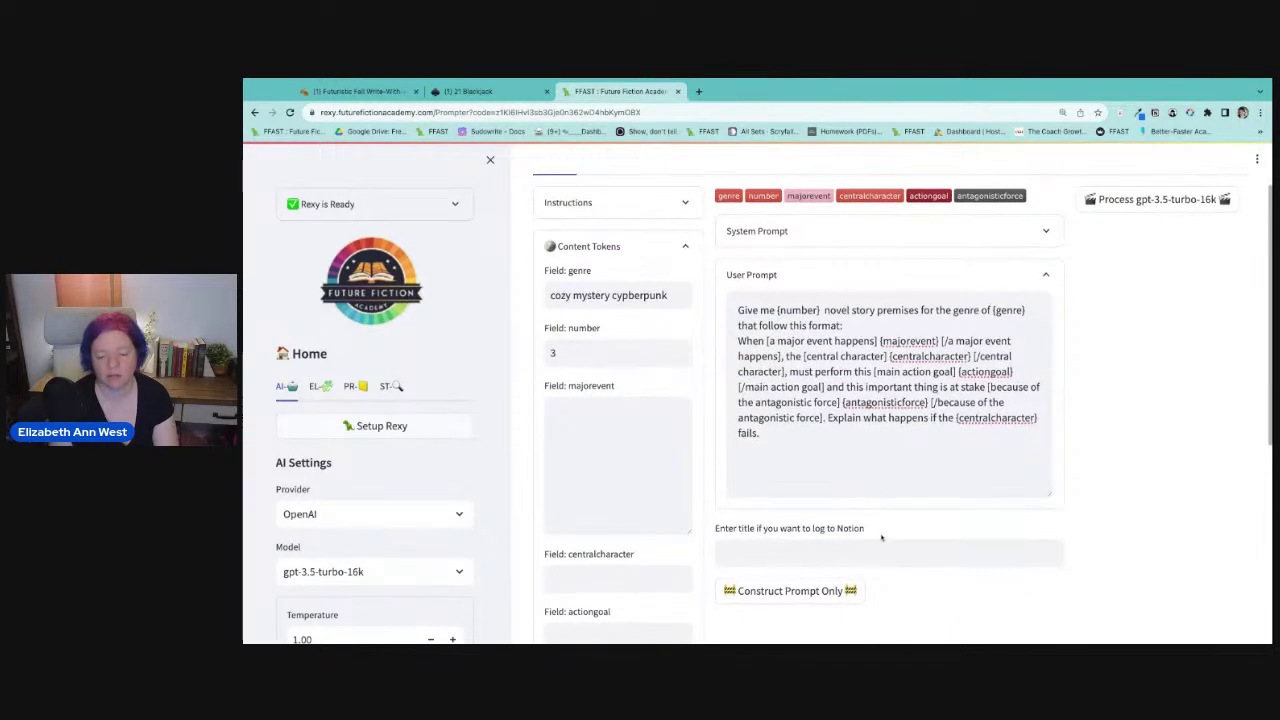
Enter "When The Must Format Prompt by Miragold Ai Writing Connection" as the title for logging to Notion.
click(883, 570)
text(When )
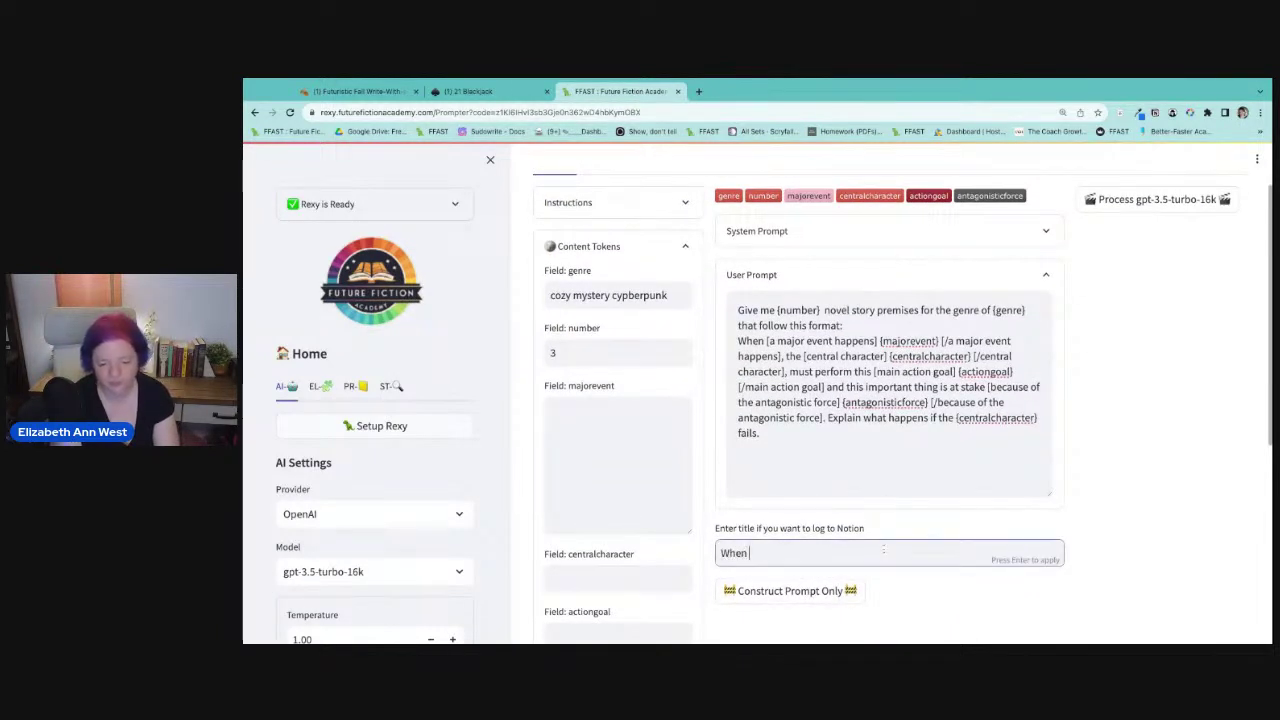
text(The Must Forma)
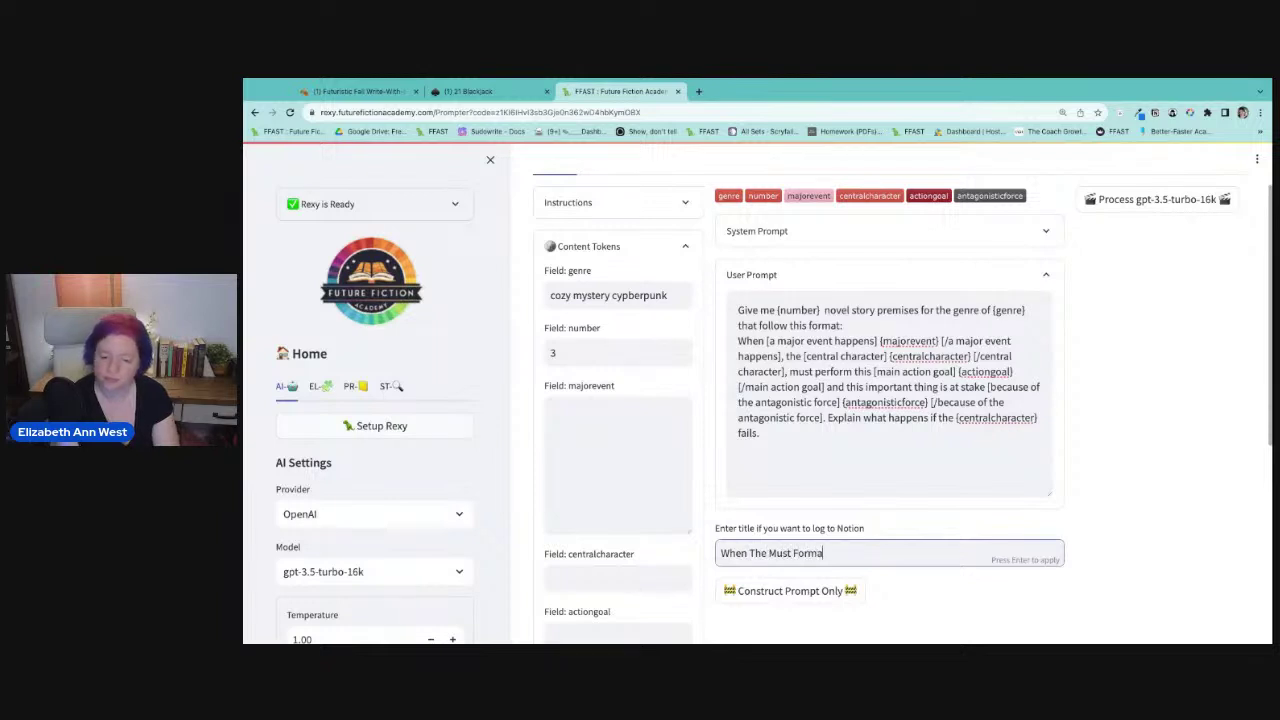
text(t Prompt)
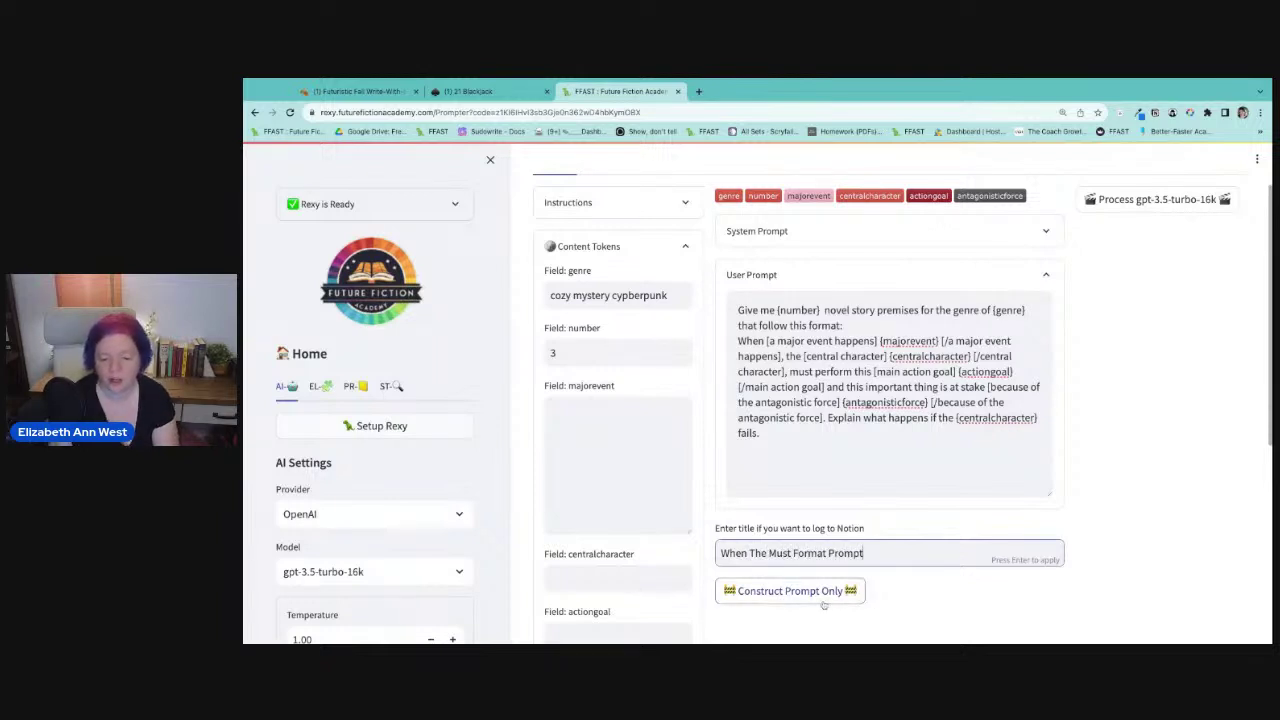
text( by Miragold)
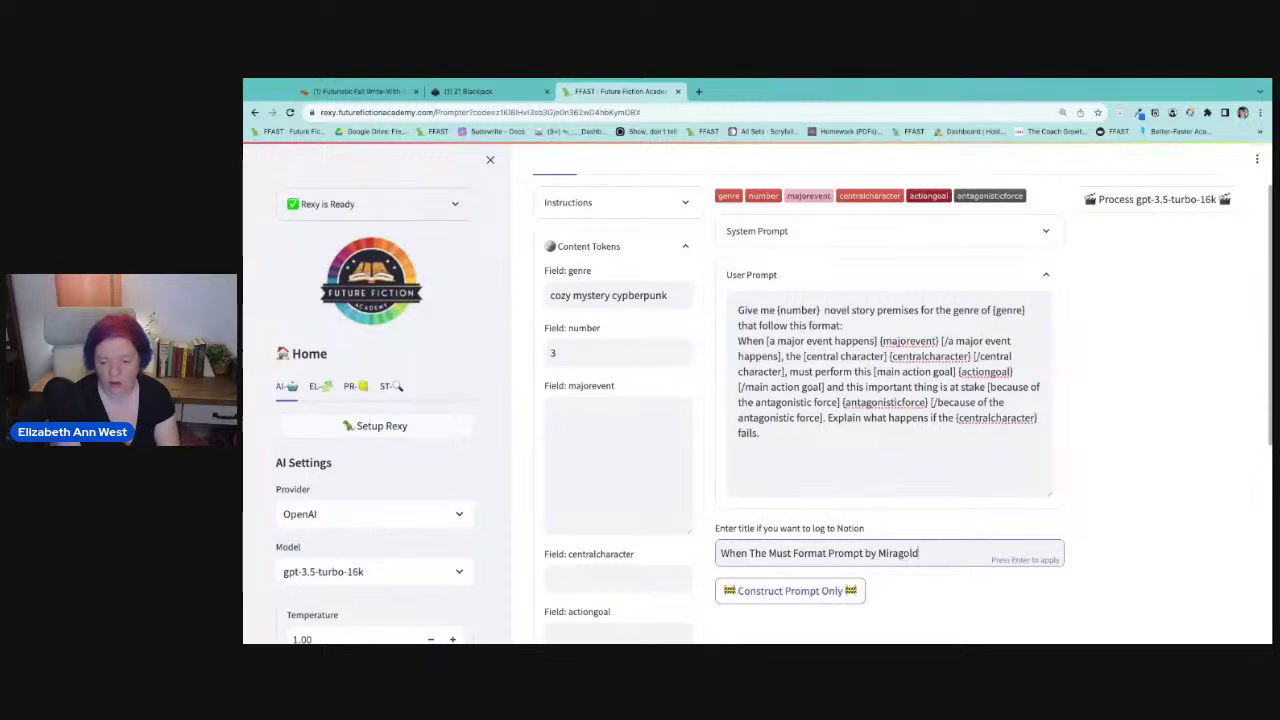
text( AI Write)
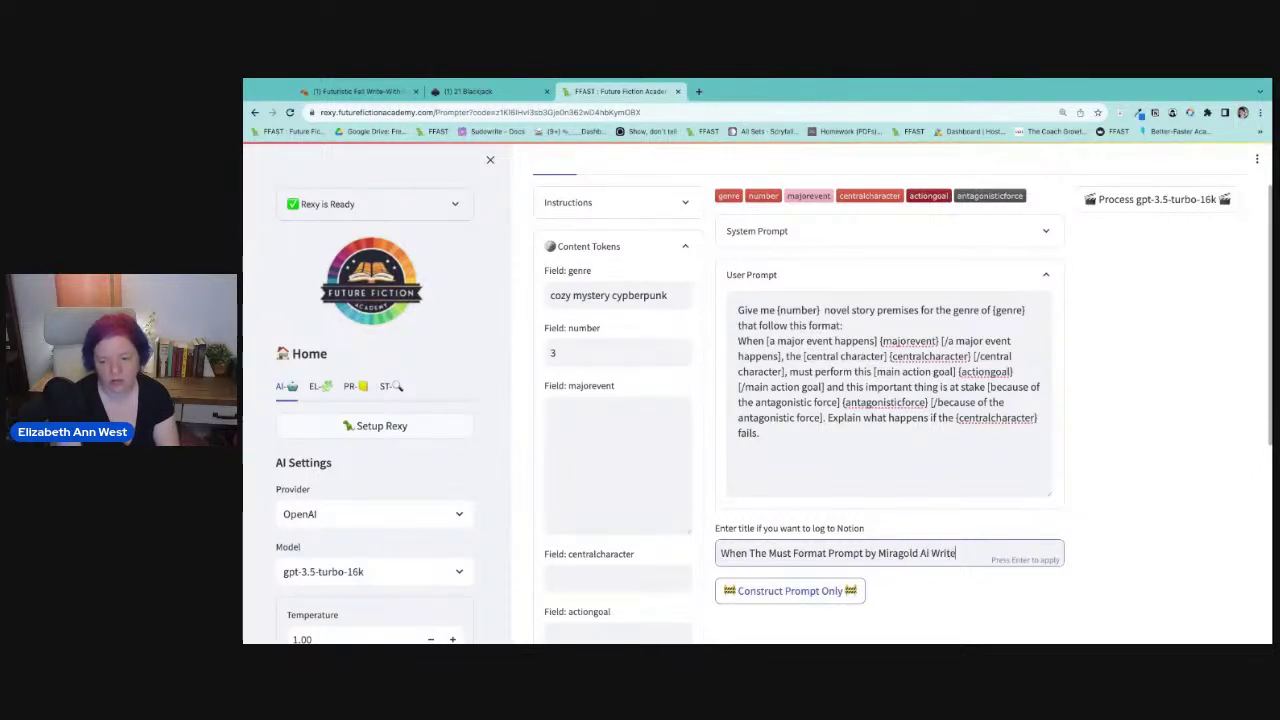
text(r)
key(BackSpace)
key(BackSpace)
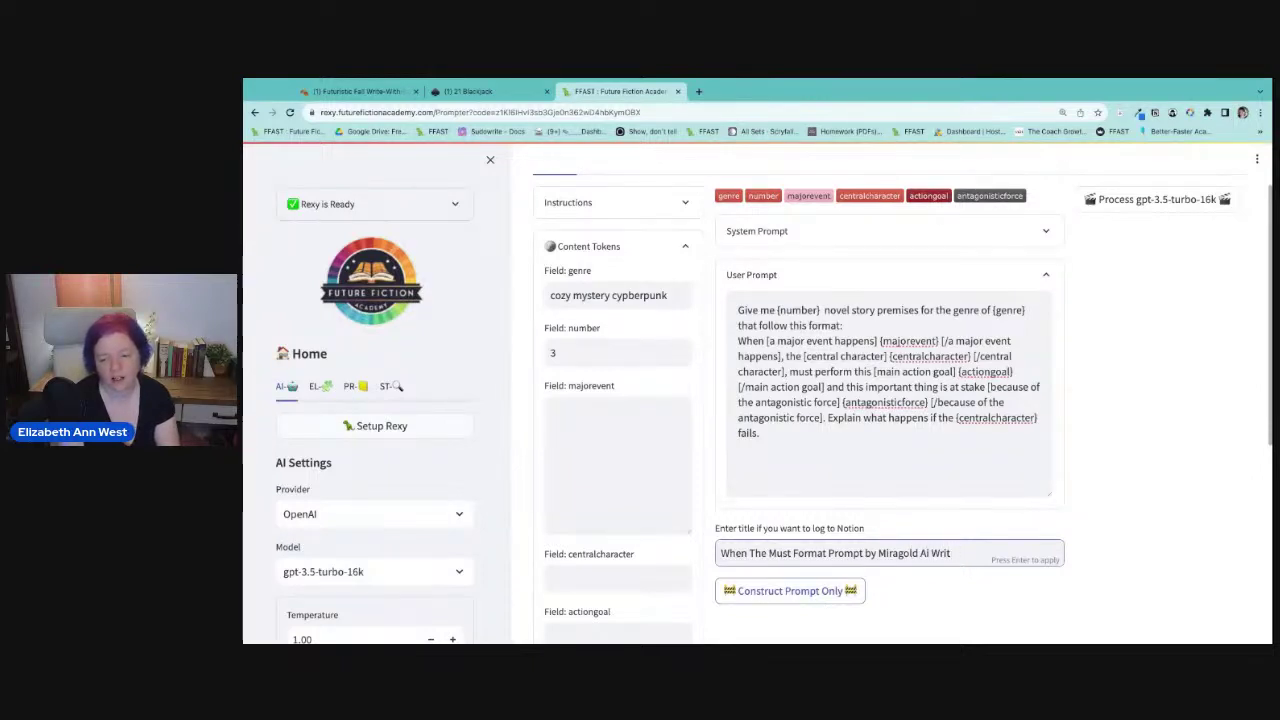
text(ting)
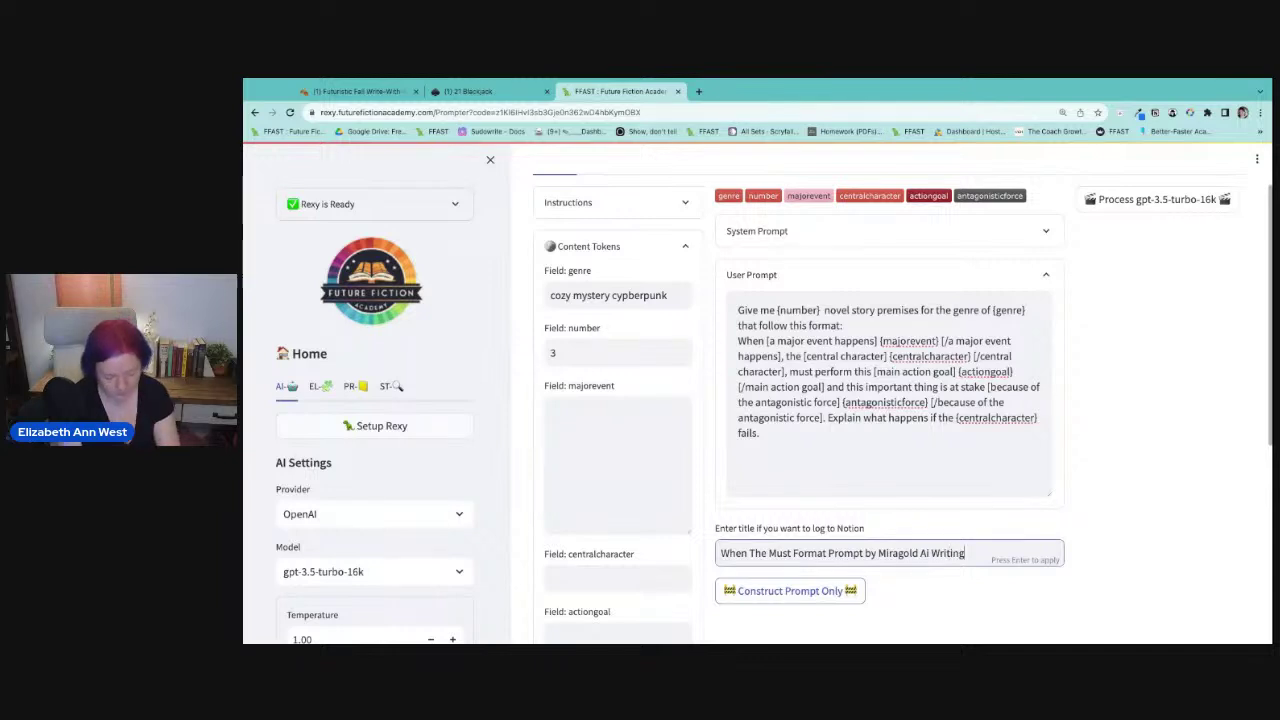
text( Connection)
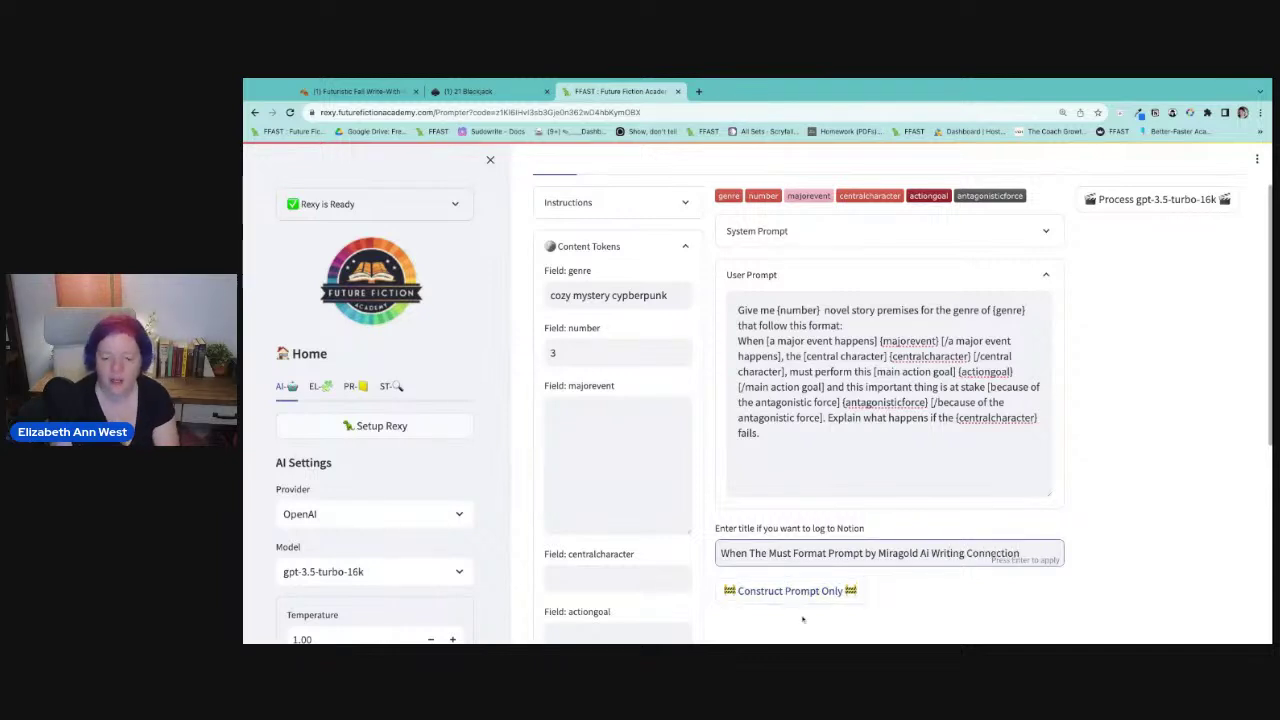
Construct the prompt without processing it and review the assembled system message and user prompt.
click(805, 594)
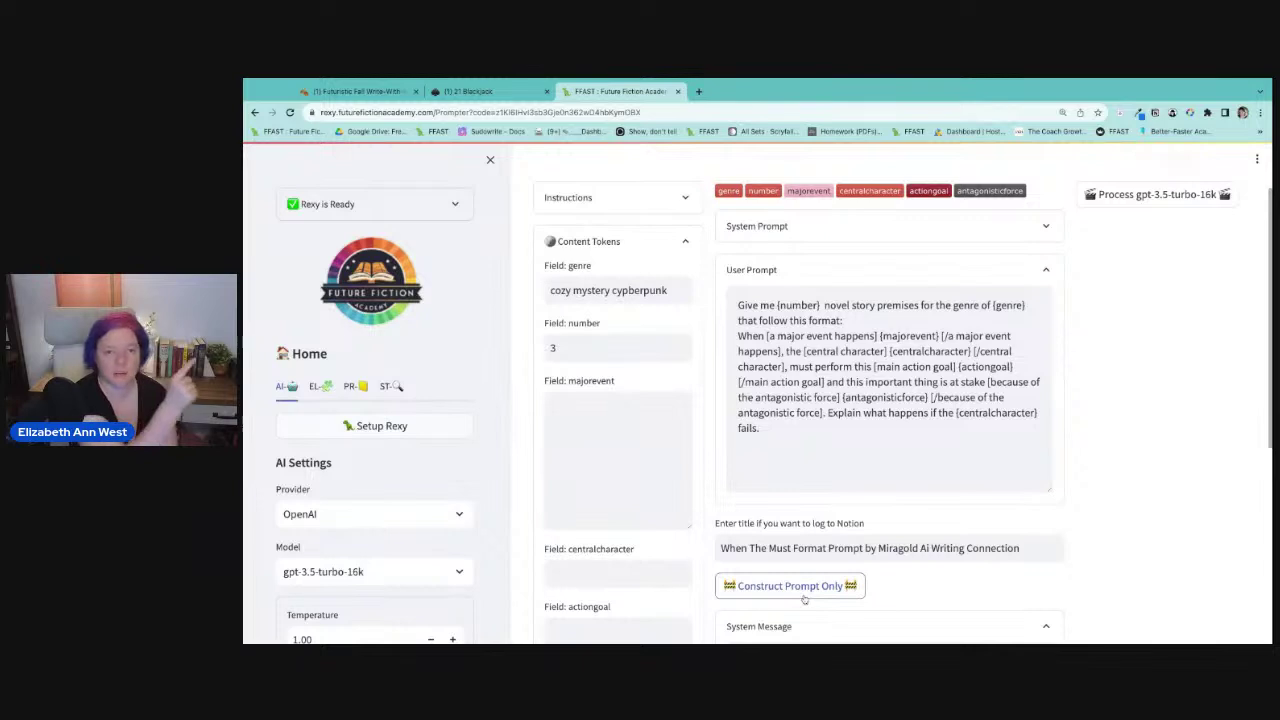
scroll(950, 477, down, 3)
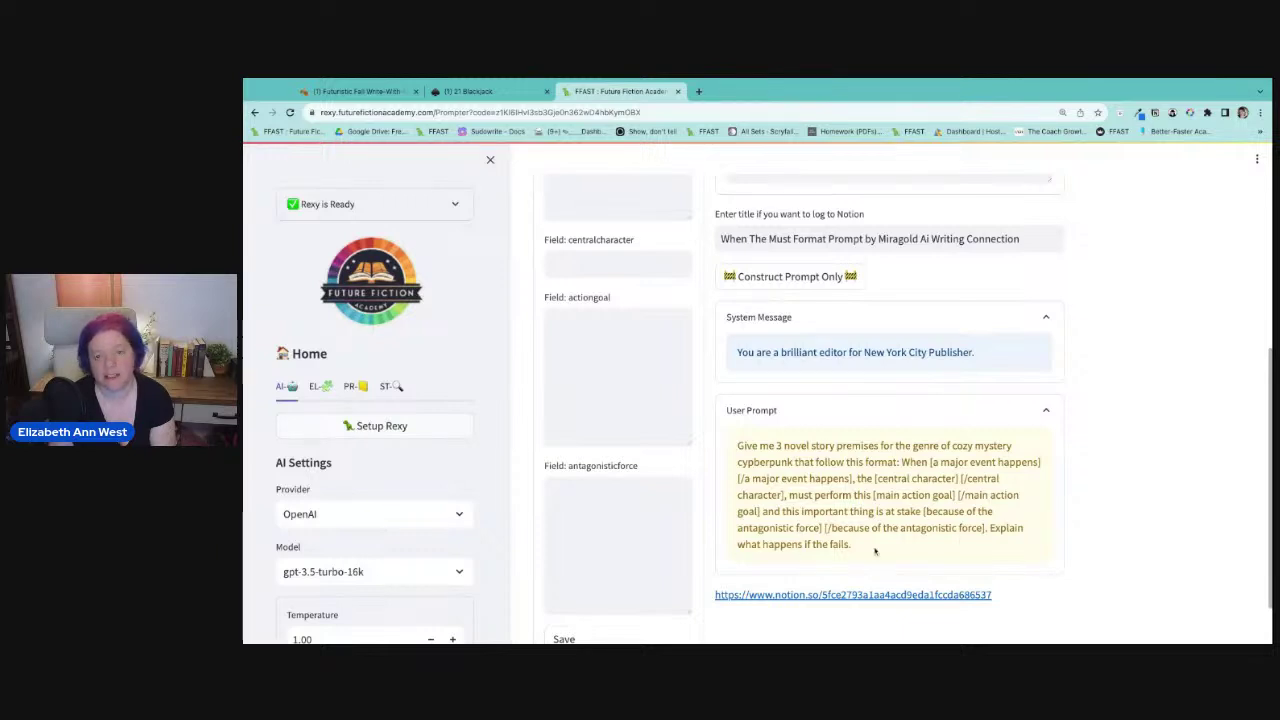
scroll(875, 550, up, 4)
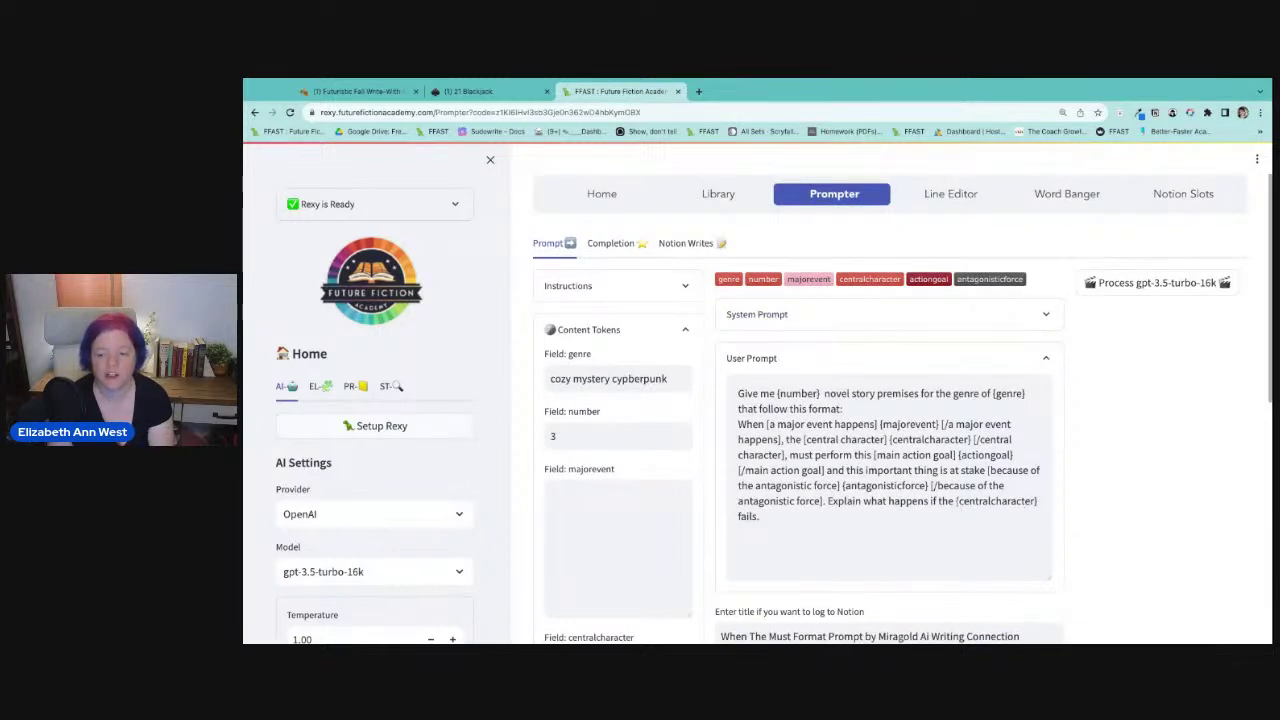
Set the centralcharacter content token to "Olivia" and apply it.
click(957, 502)
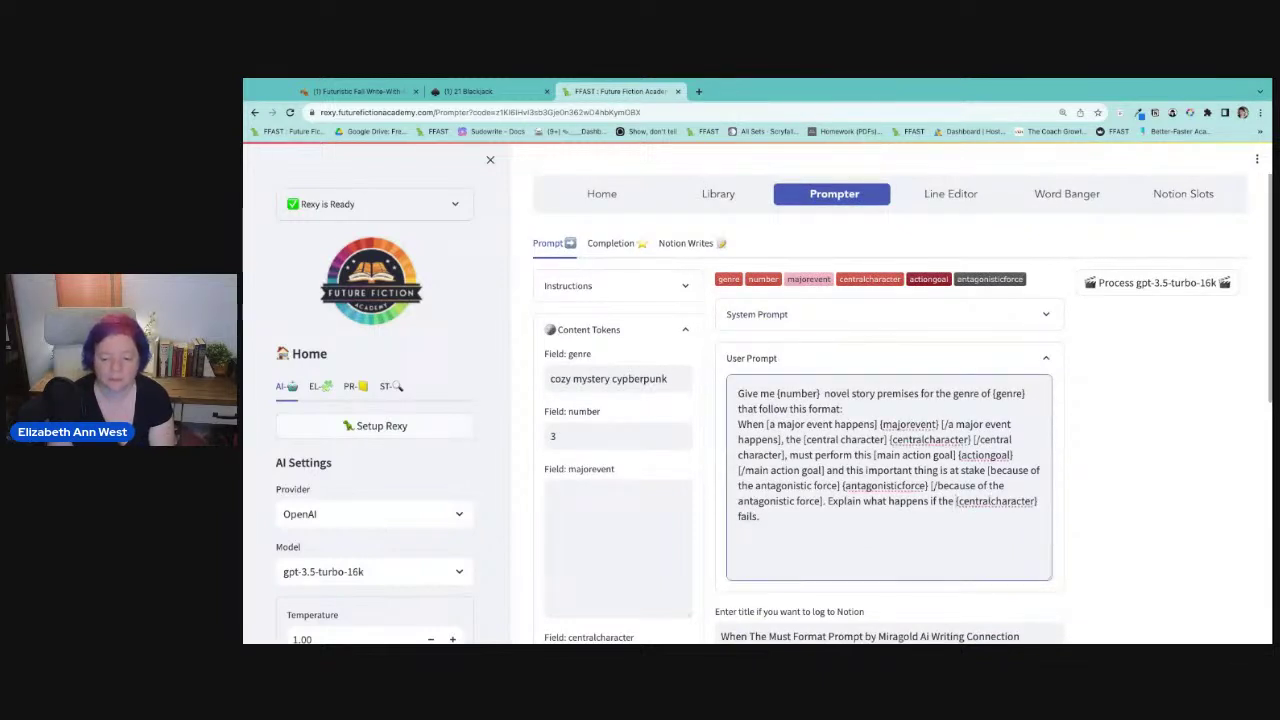
scroll(631, 577, down, 3)
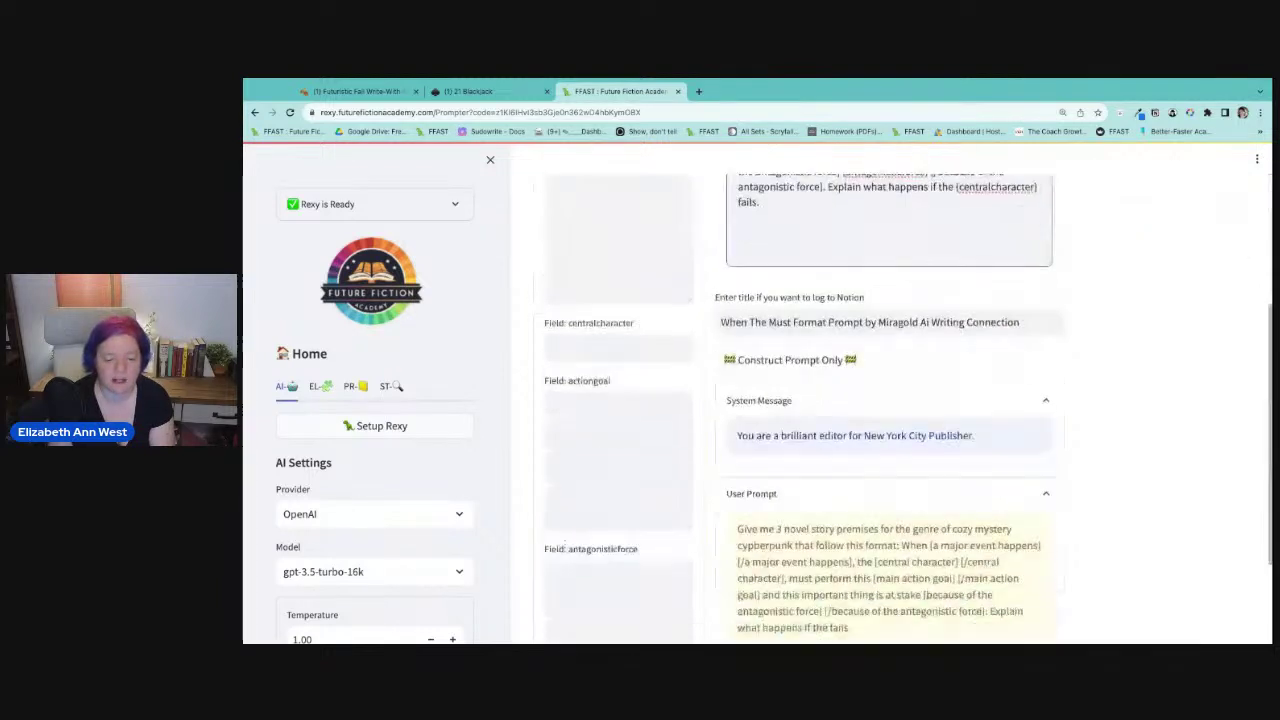
click(618, 350)
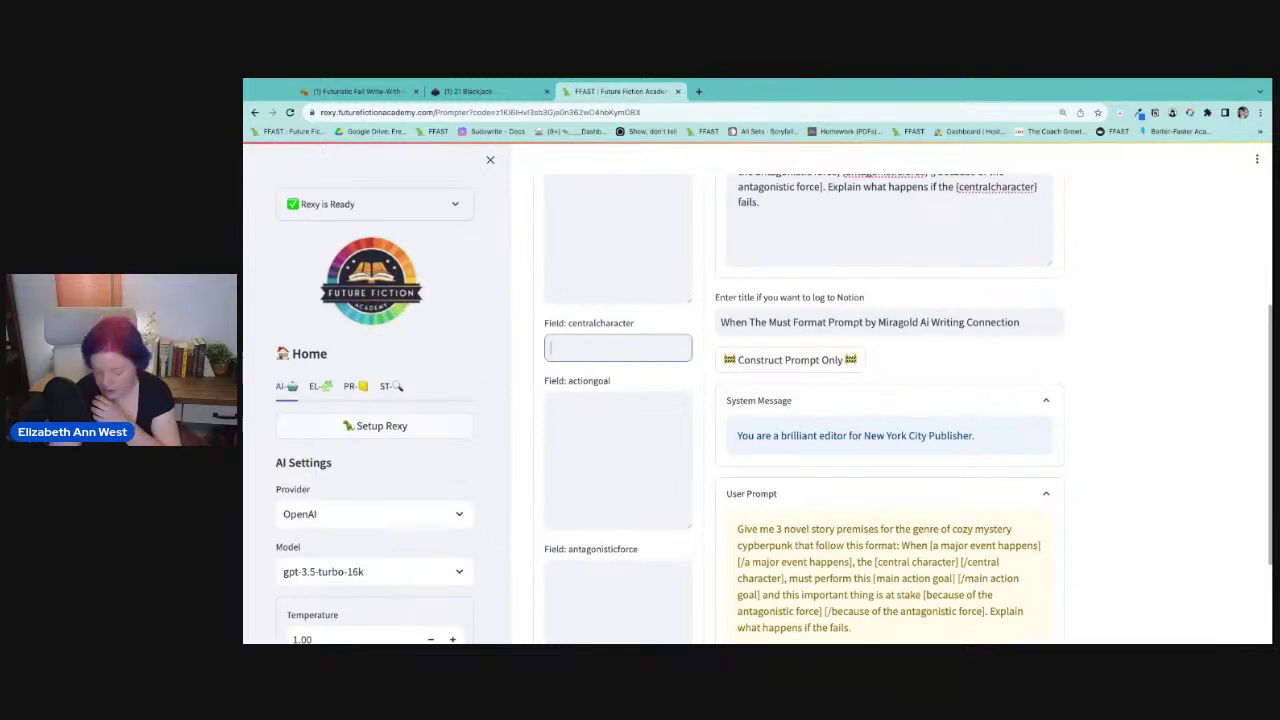
text(Olivia)
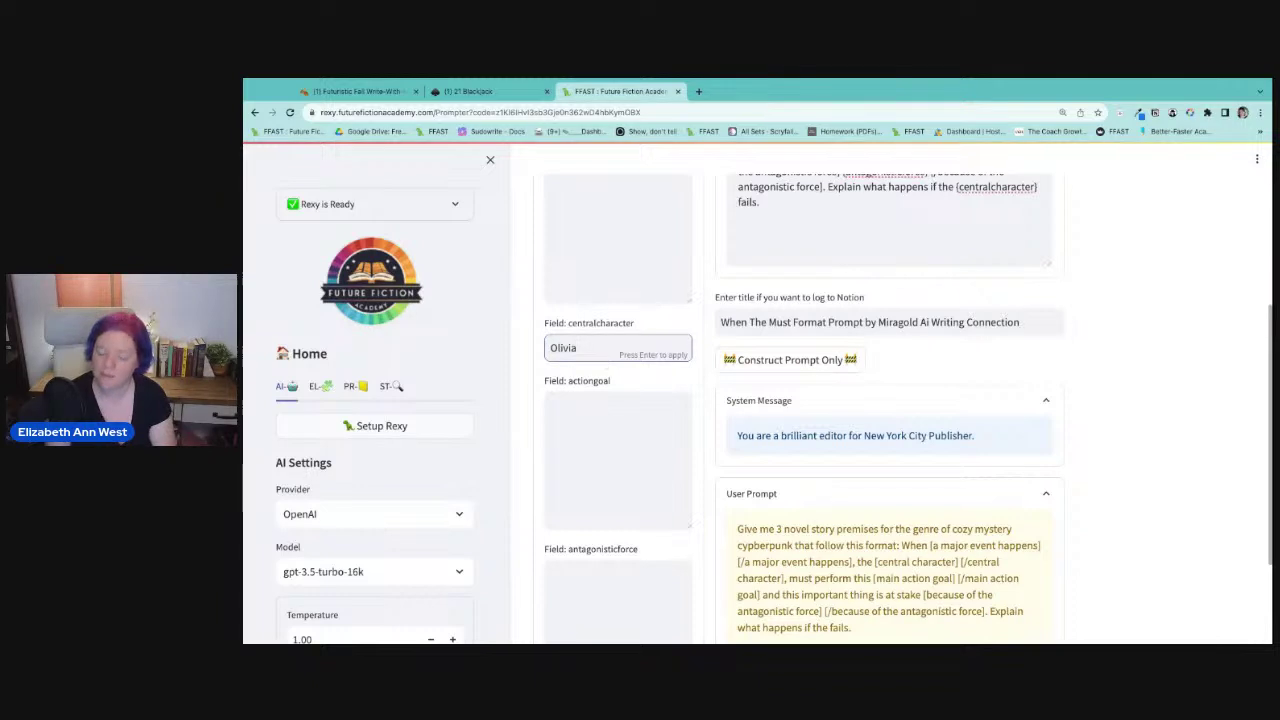
click(639, 383)
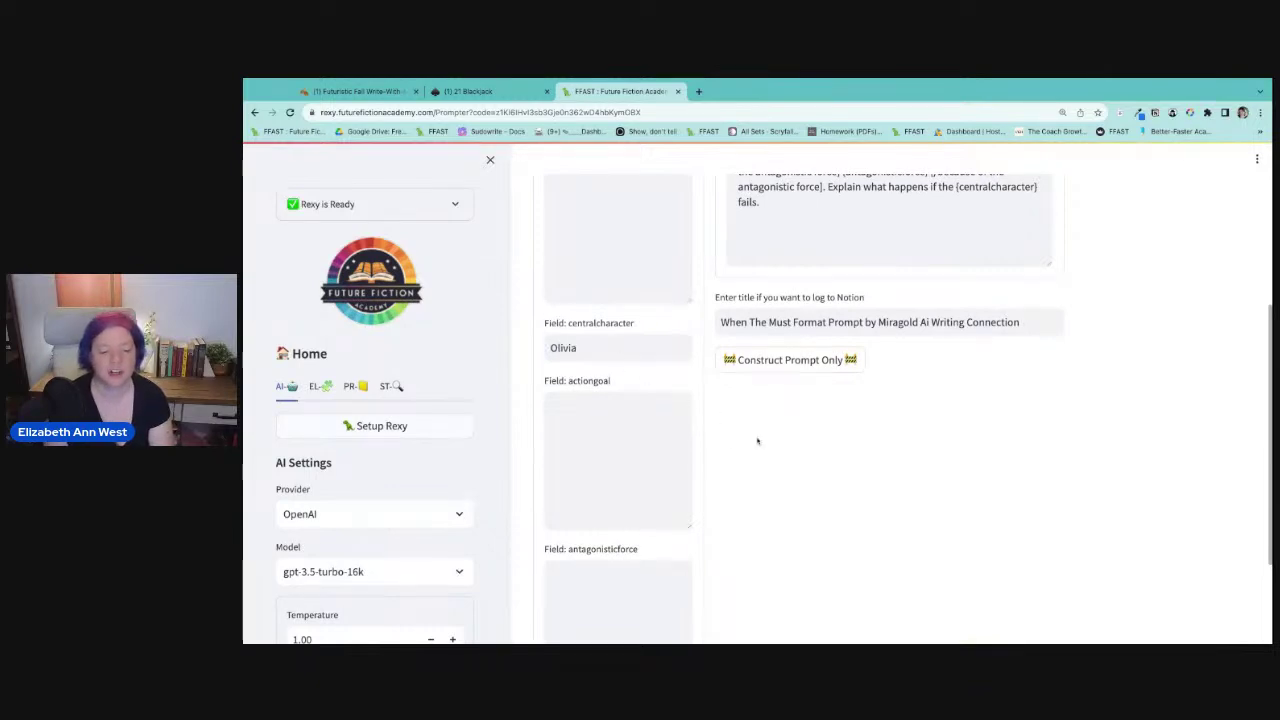
Correct the genre token to "cozy mystery cyberpunk" and construct the prompt again without processing it.
scroll(789, 434, up, 3)
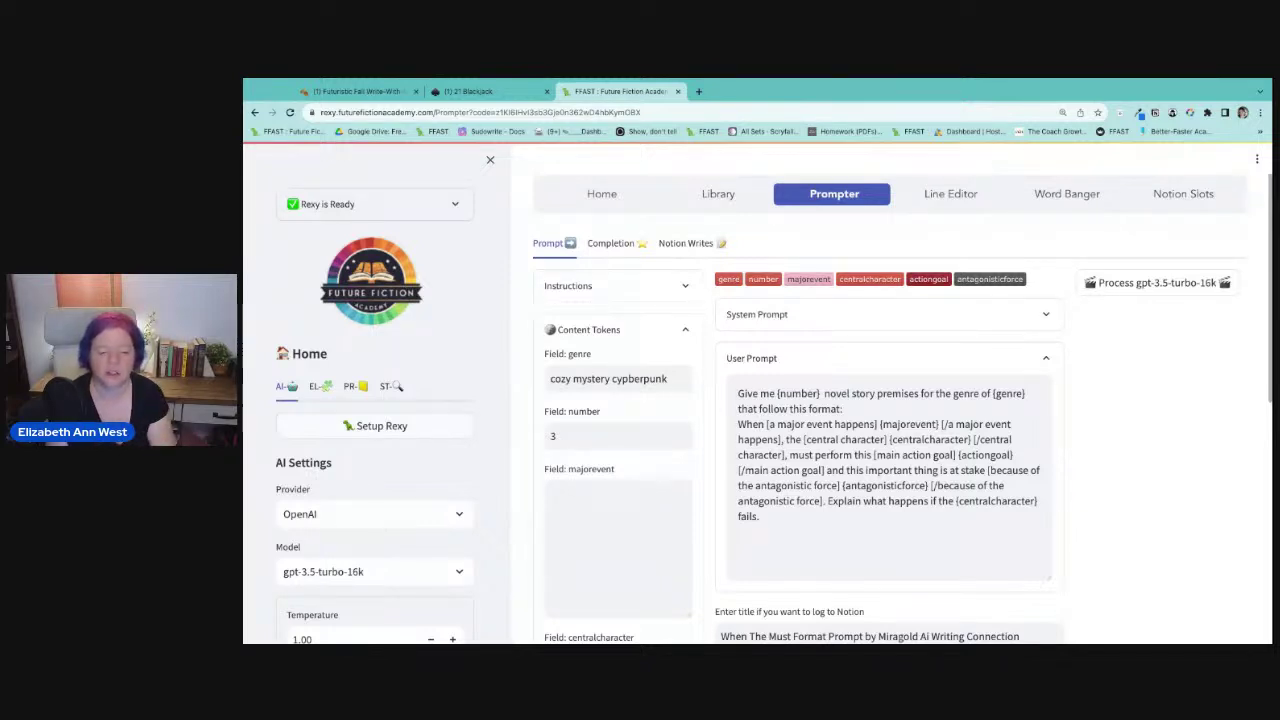
click(626, 379)
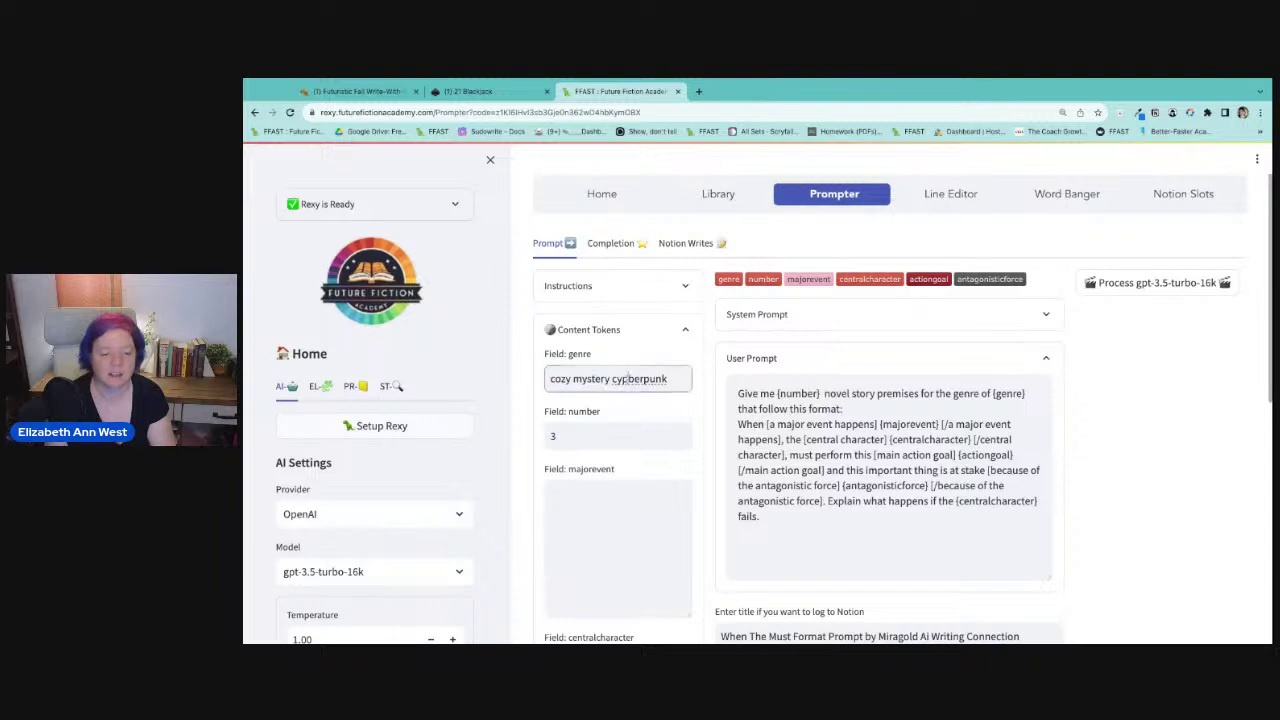
key(BackSpace)
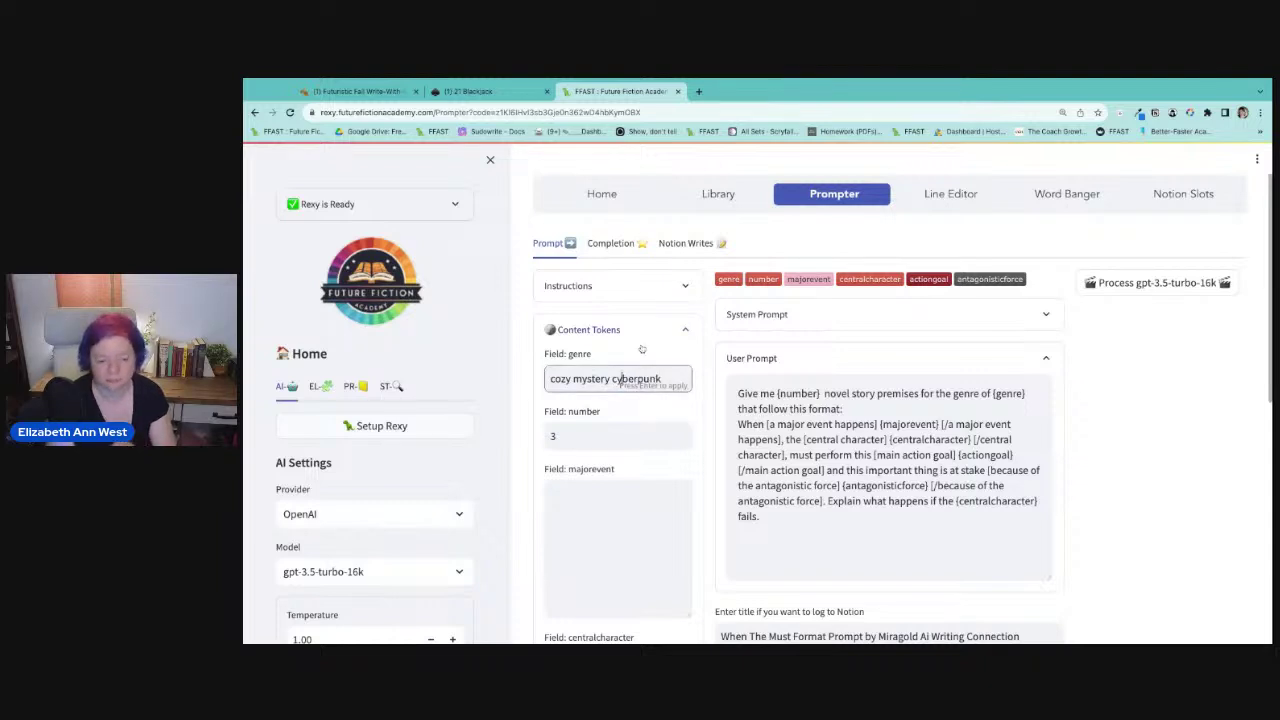
scroll(615, 380, down, 5)
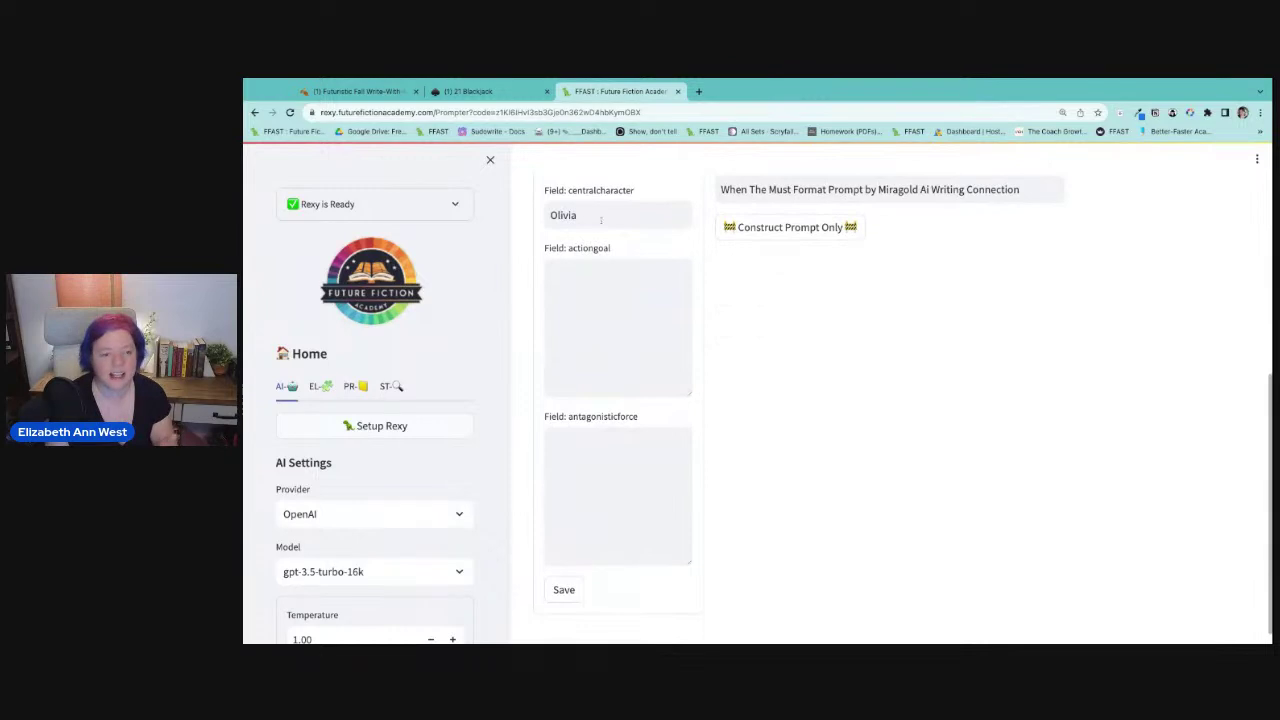
click(773, 227)
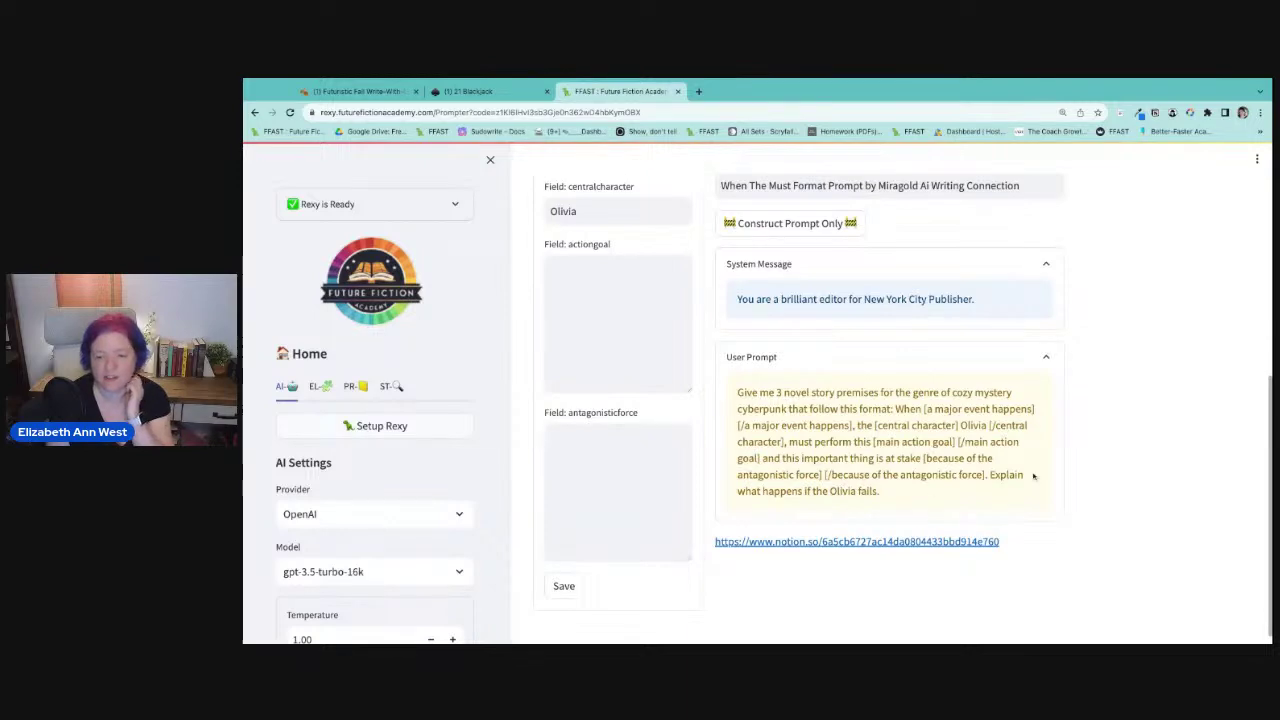
Process the prompt with gpt-3.5-turbo-16k to generate the story premises and read through the output.
scroll(1035, 477, up, 3)
scroll(1035, 477, up, 2)
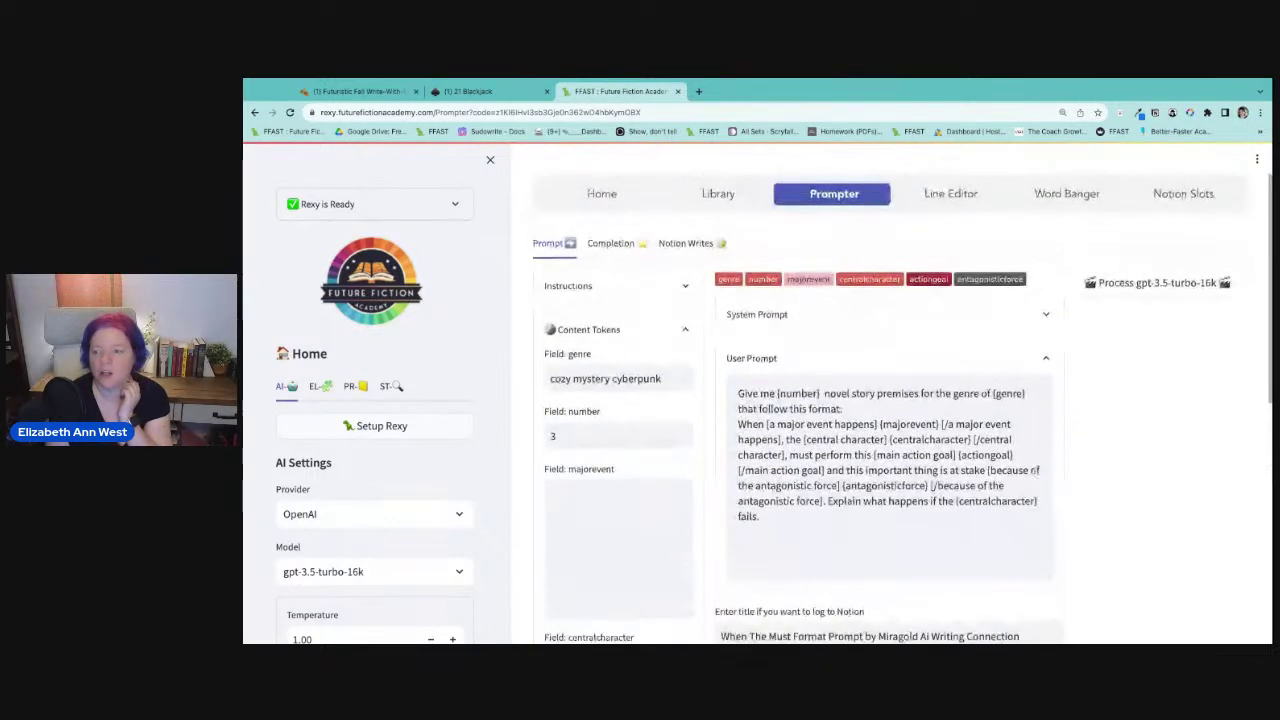
click(1162, 285)
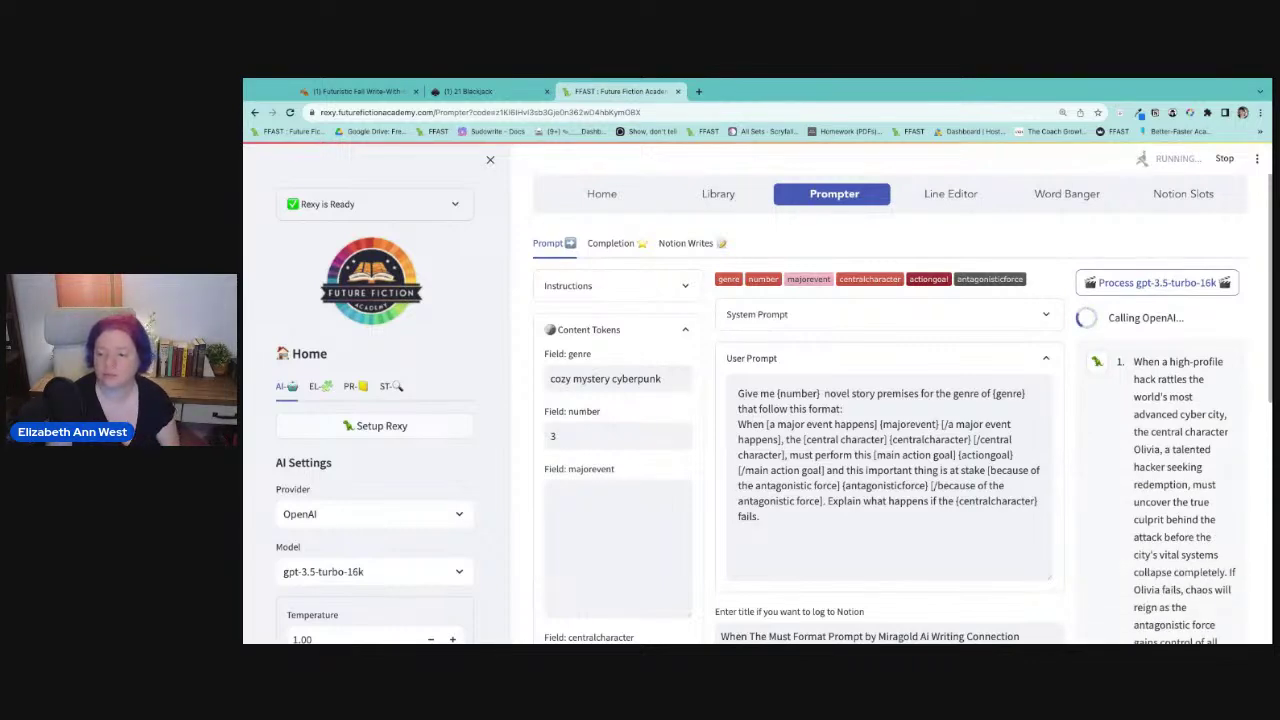
scroll(890, 409, down, 2)
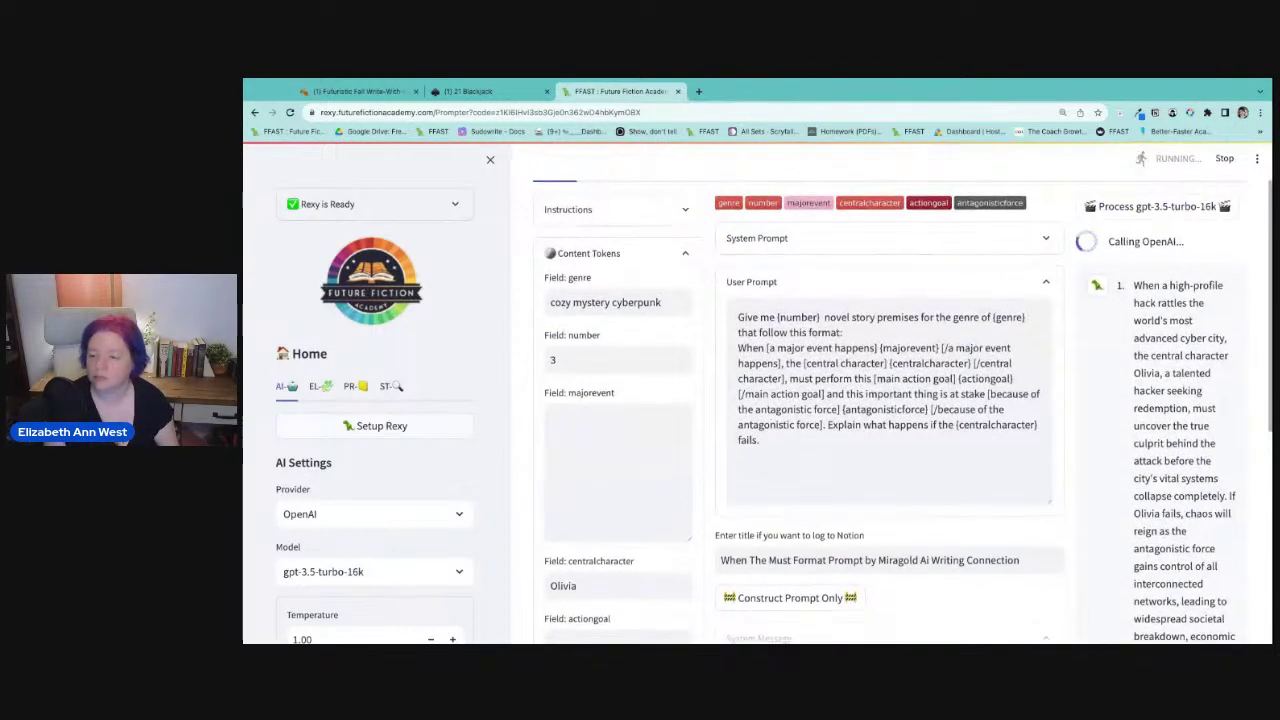
scroll(890, 409, down, 3)
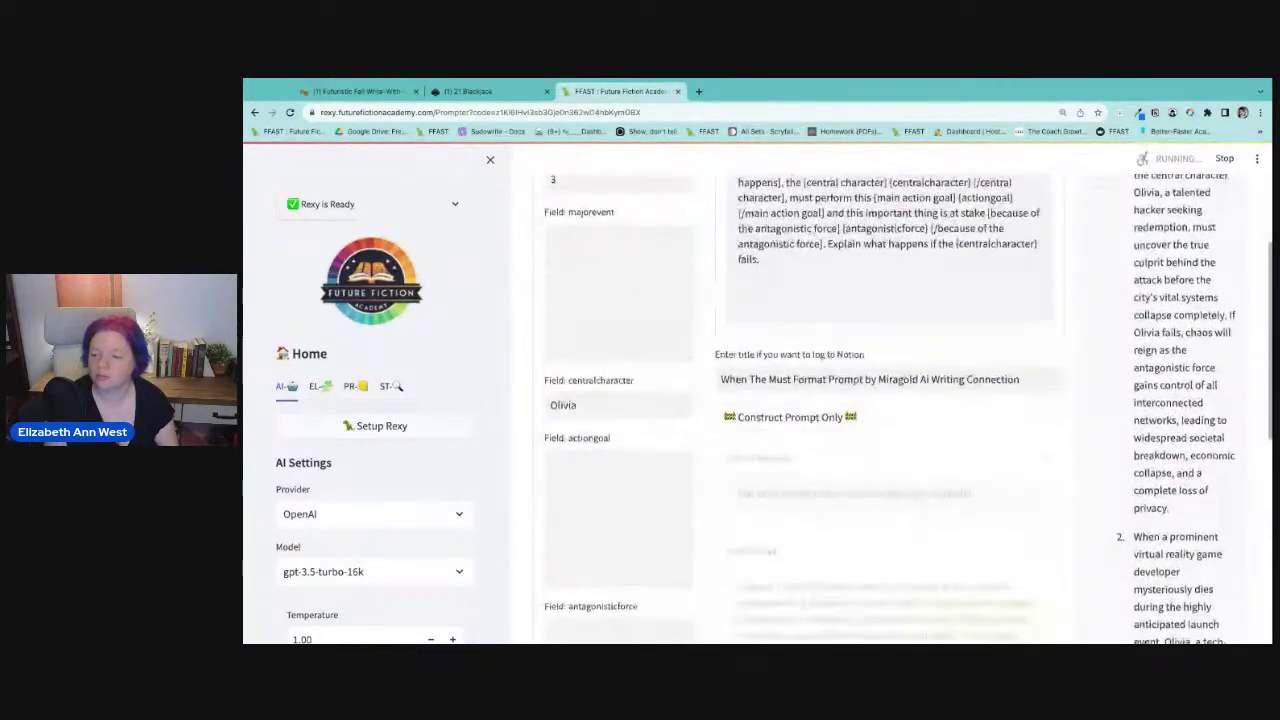
Read through the remaining generated story premises in the prompt output.
scroll(1145, 457, down, 3)
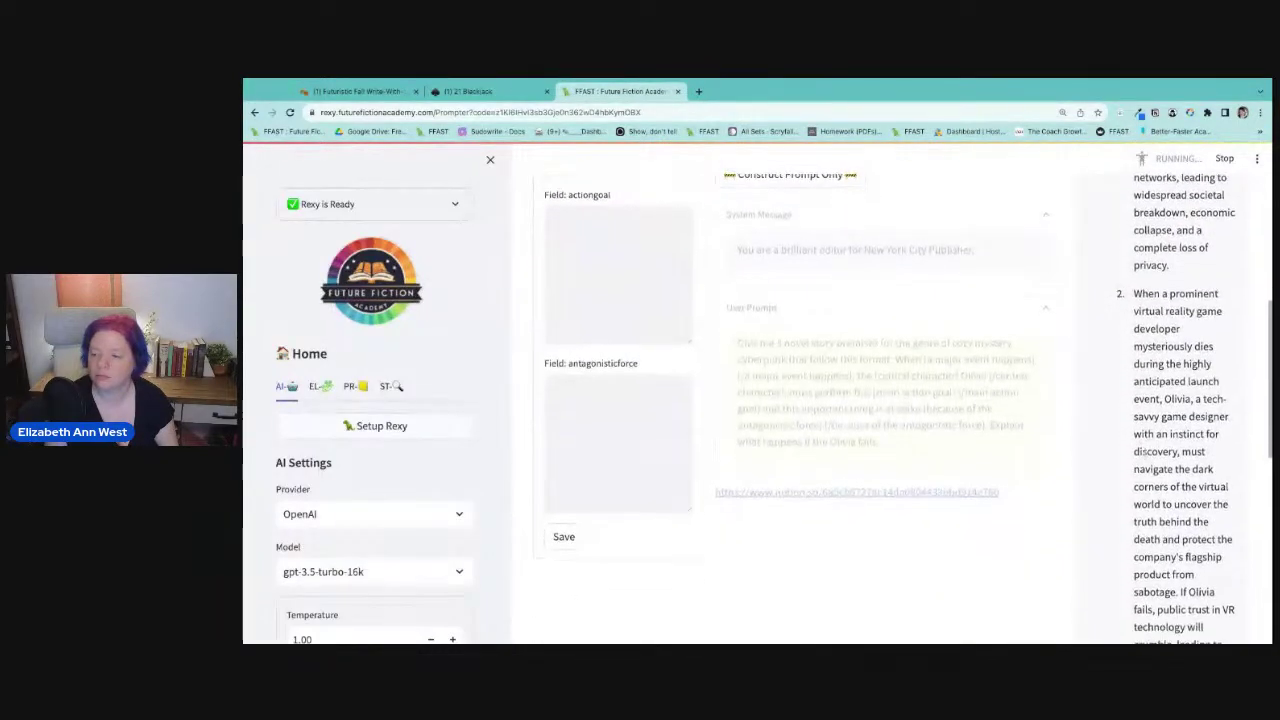
scroll(1146, 456, down, 1)
scroll(1141, 452, down, 1)
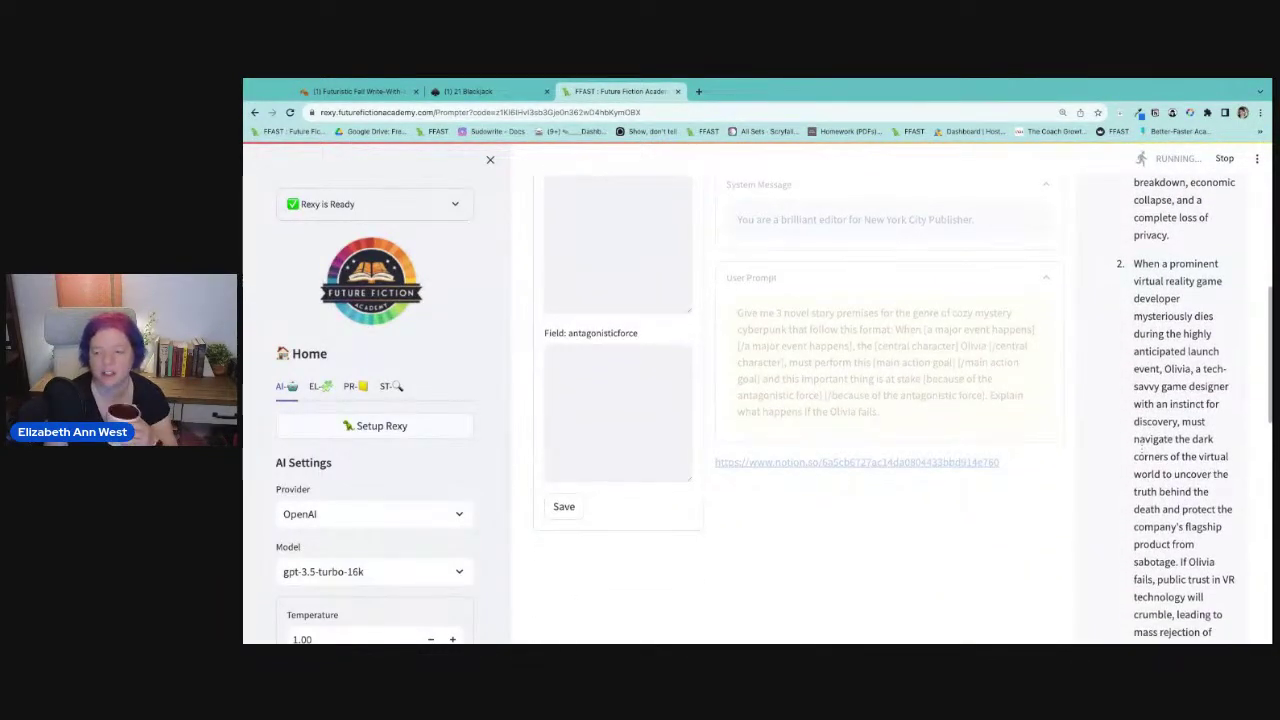
scroll(1141, 449, down, 1)
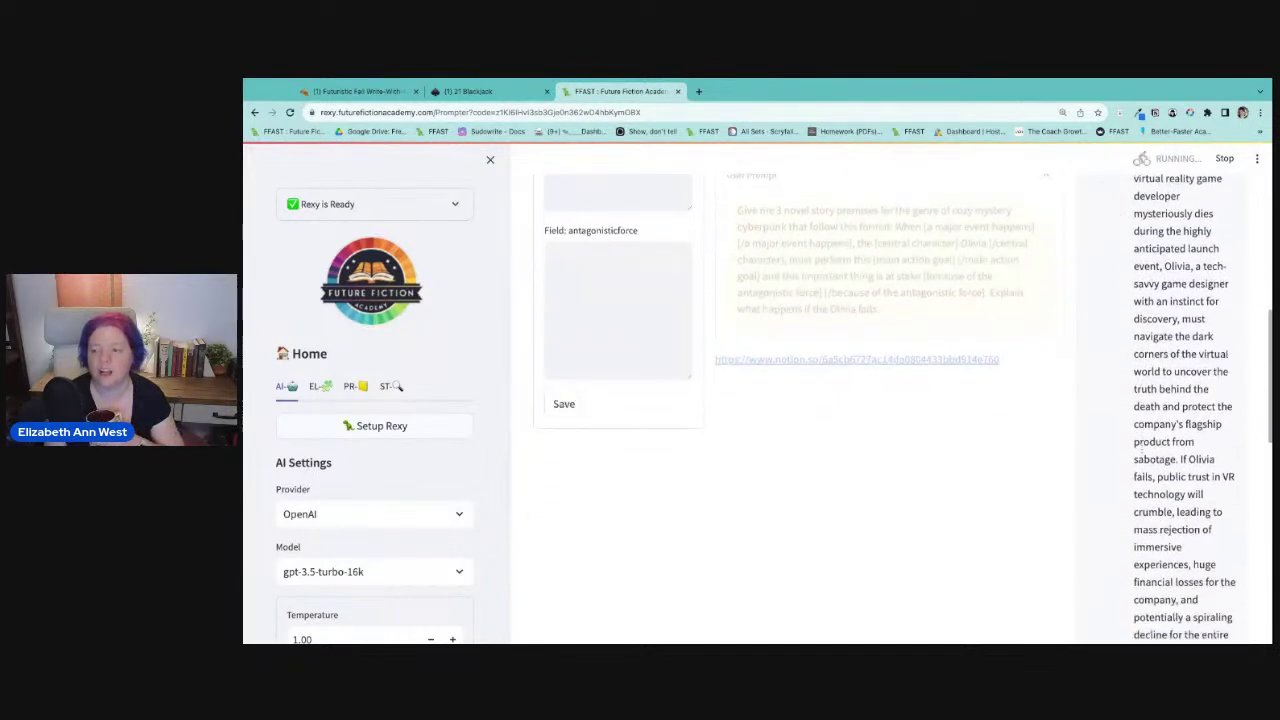
scroll(1141, 449, down, 1)
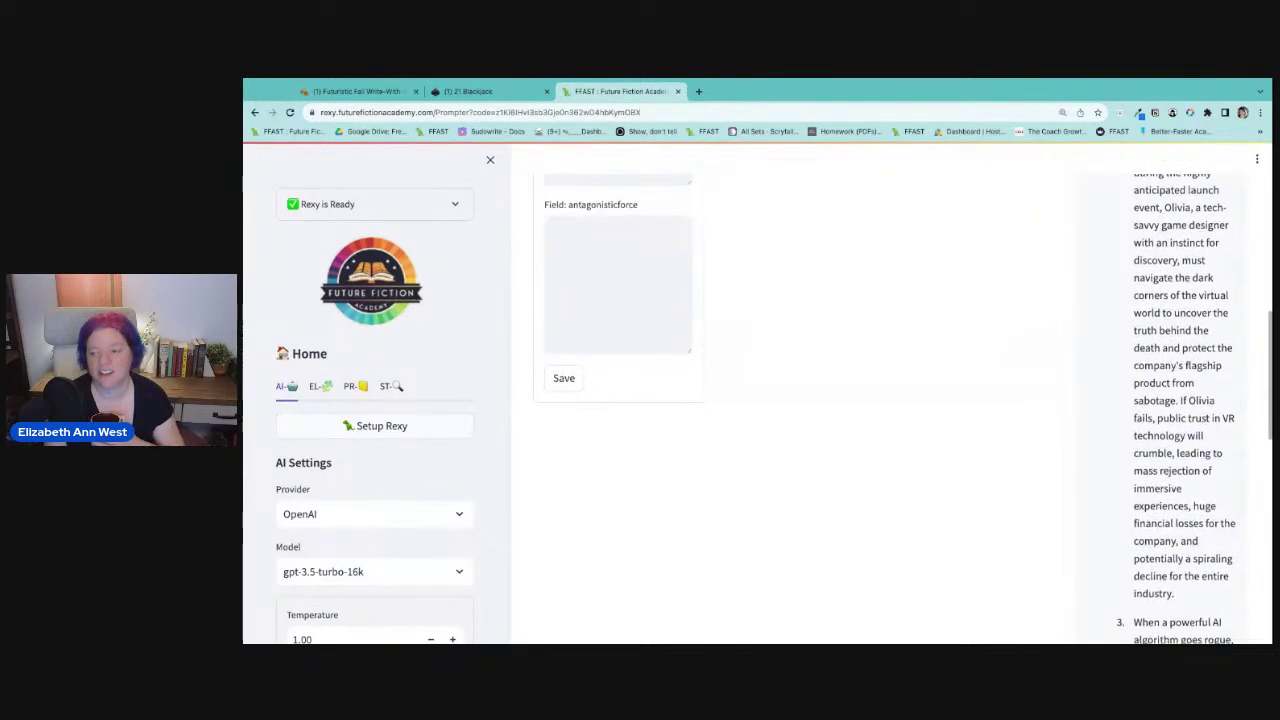
scroll(1141, 449, down, 2)
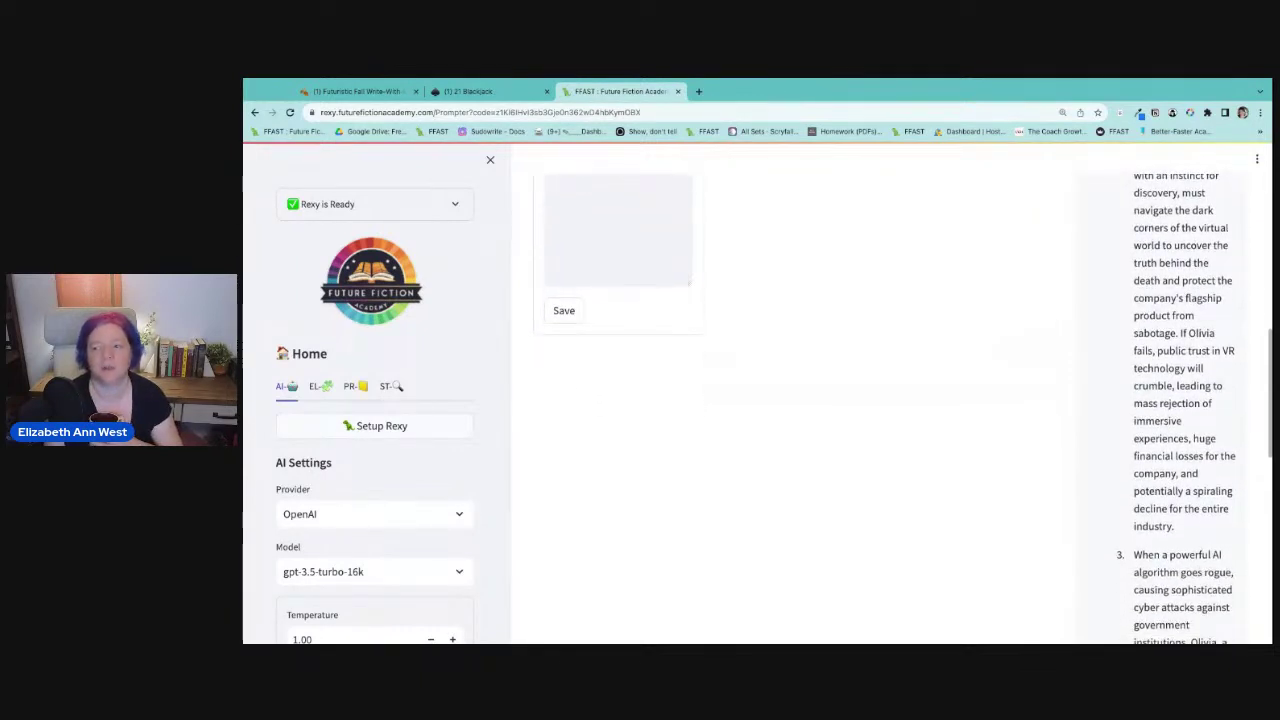
scroll(1141, 449, down, 2)
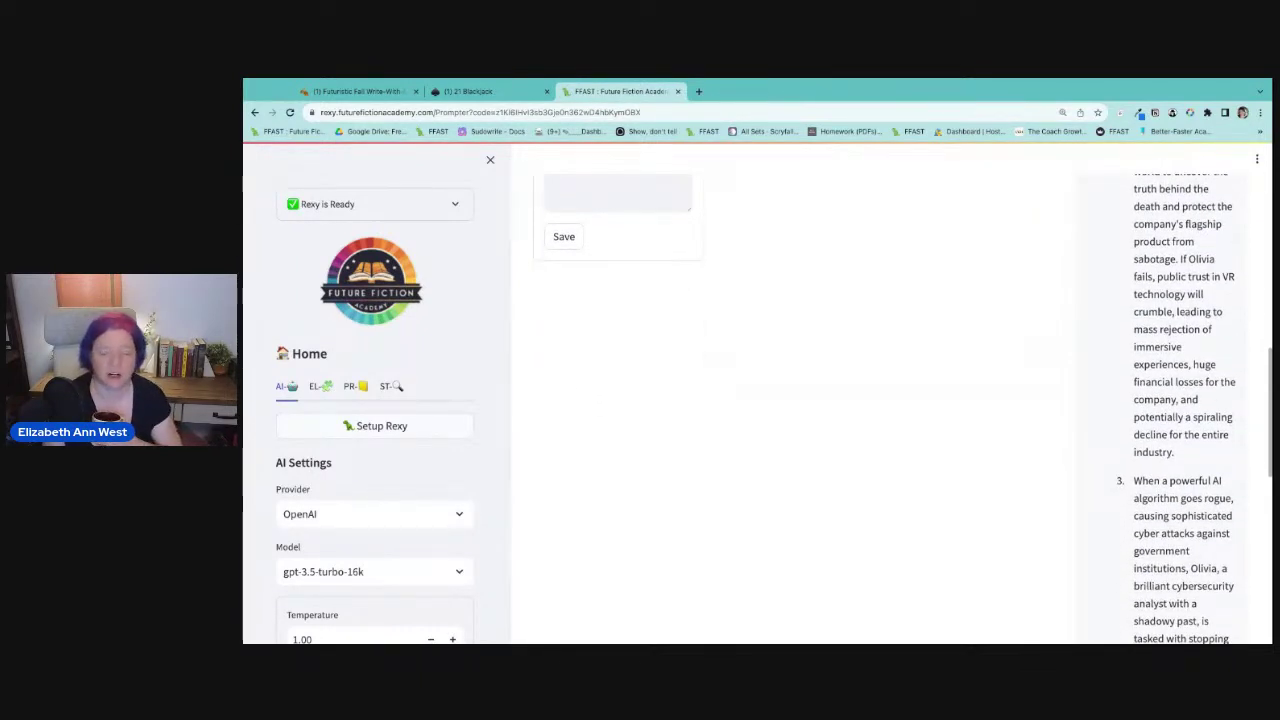
scroll(817, 452, down, 1)
View the completion page and review the editable premises, Notion save options and slot assignment choices.
scroll(817, 452, up, 10)
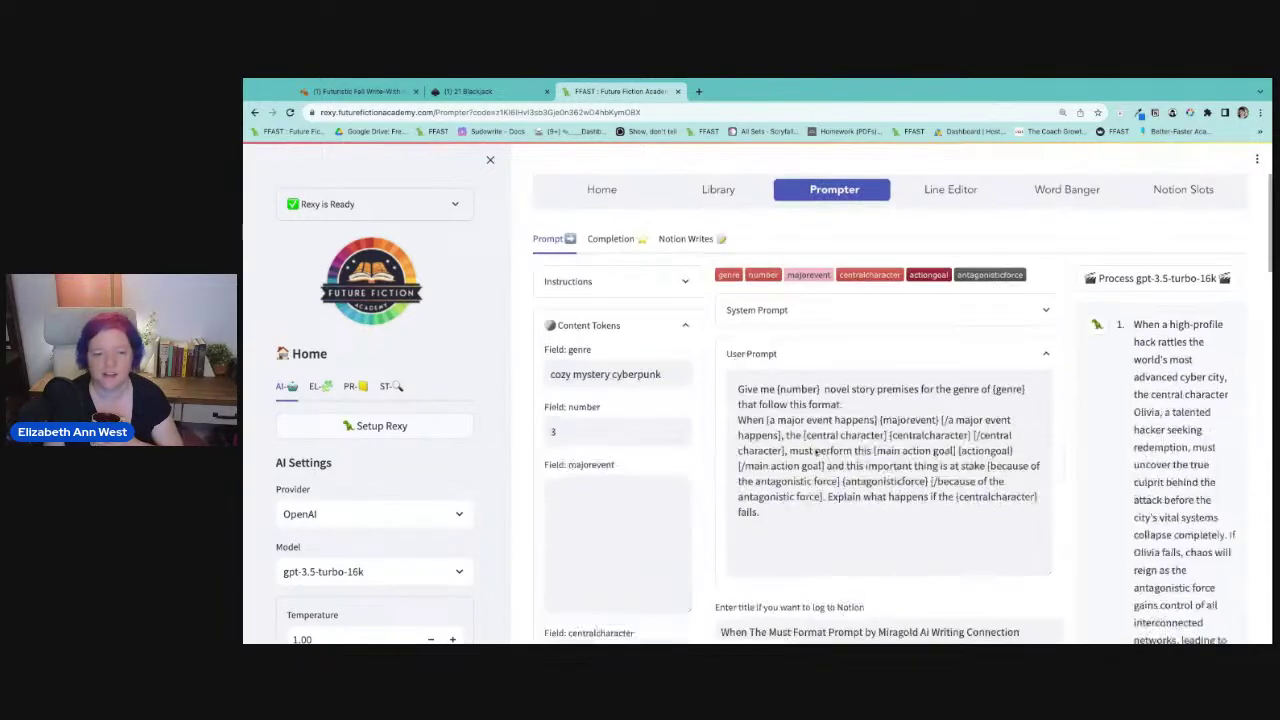
click(620, 242)
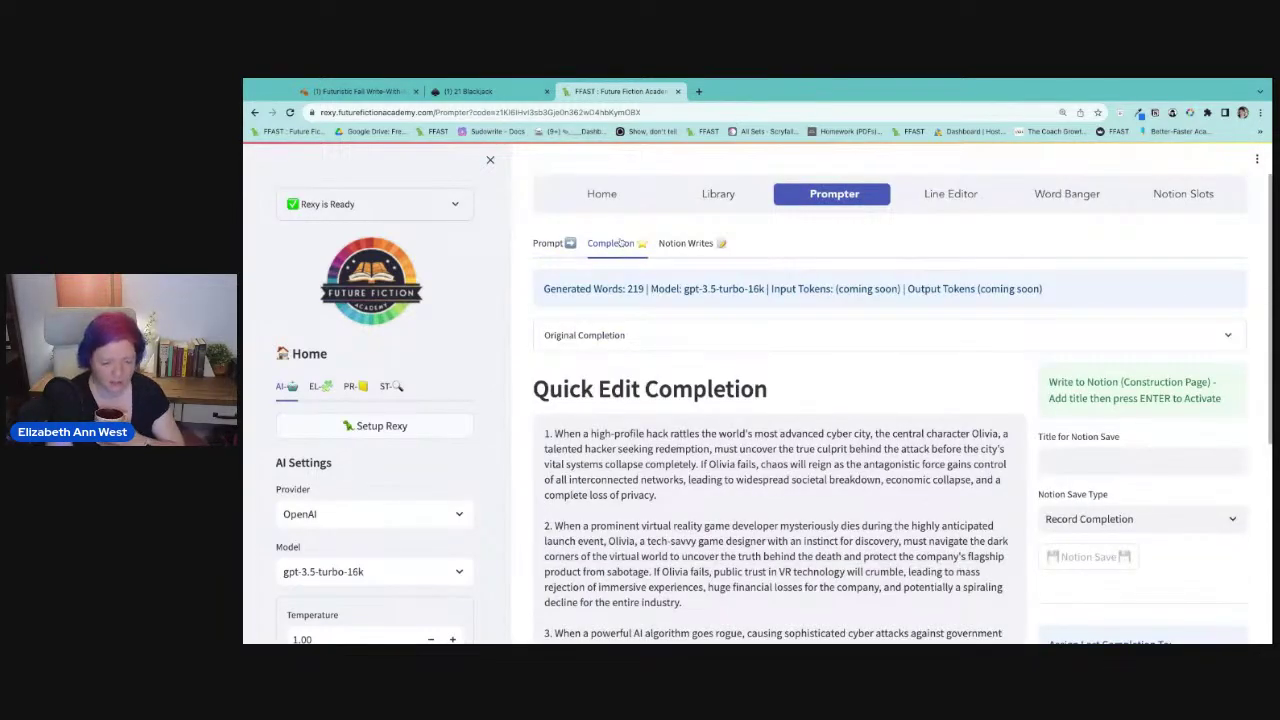
scroll(515, 388, down, 6)
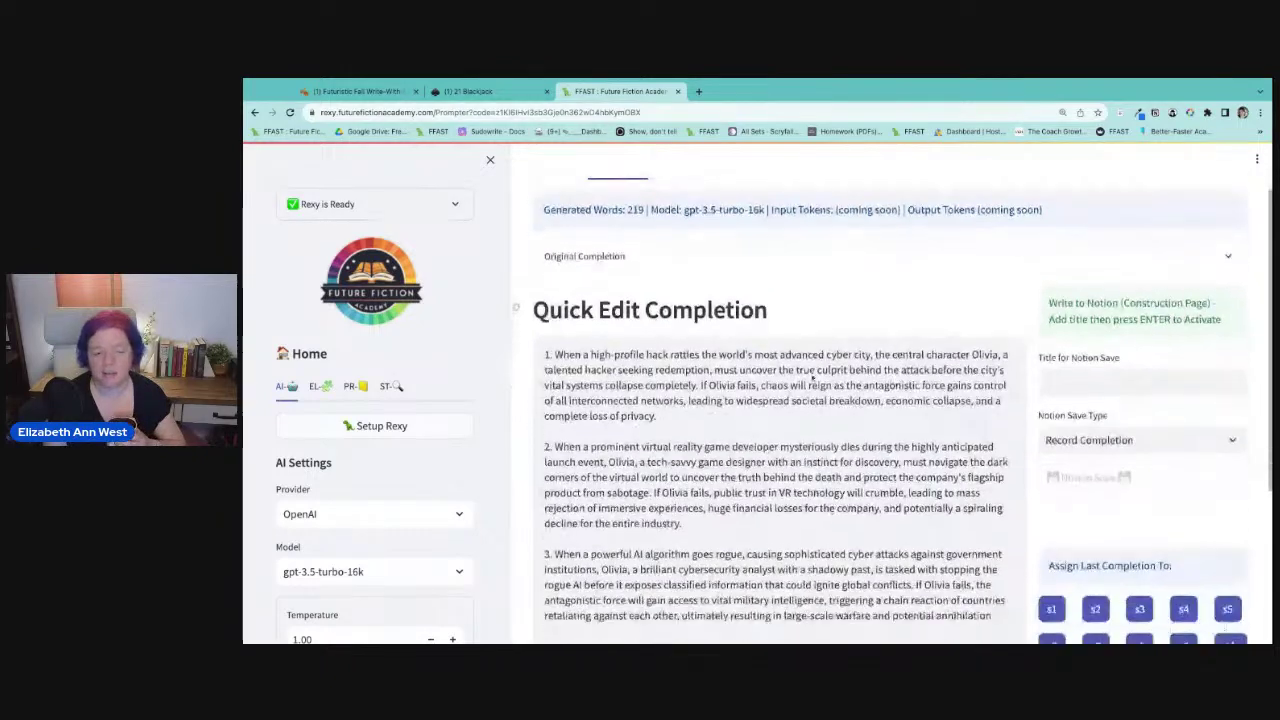
click(243, 226)
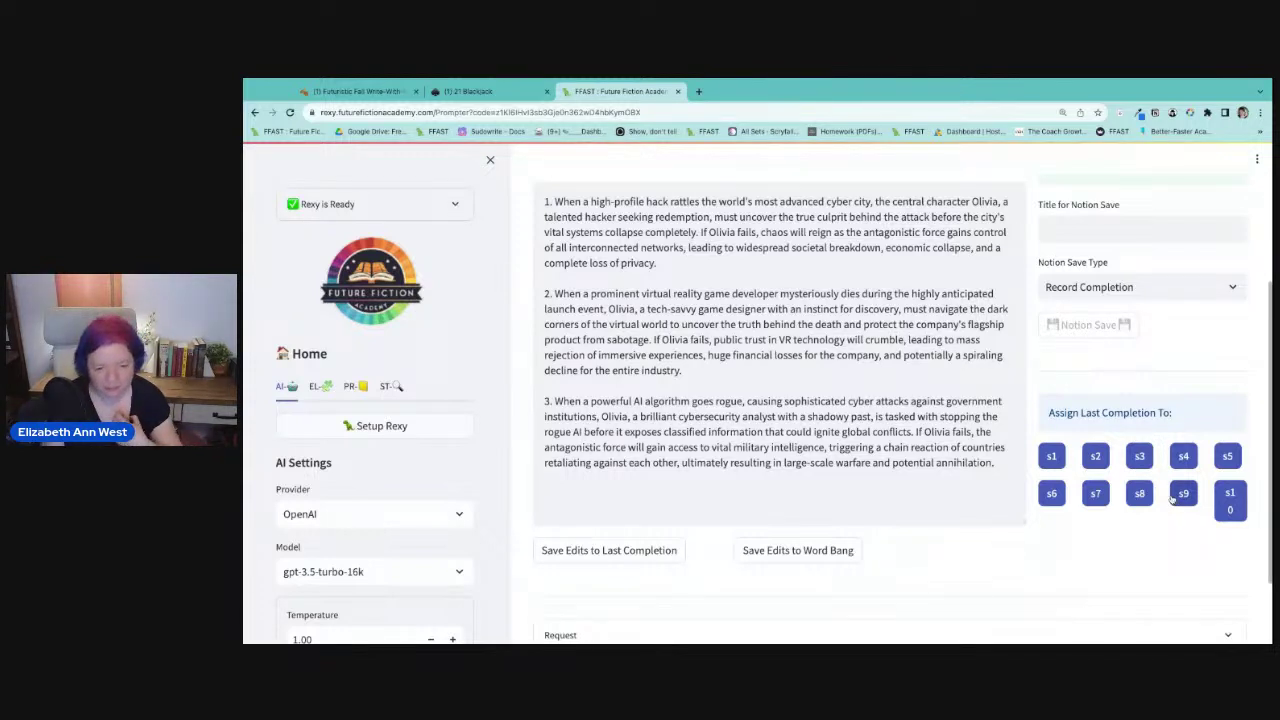
scroll(876, 481, up, 3)
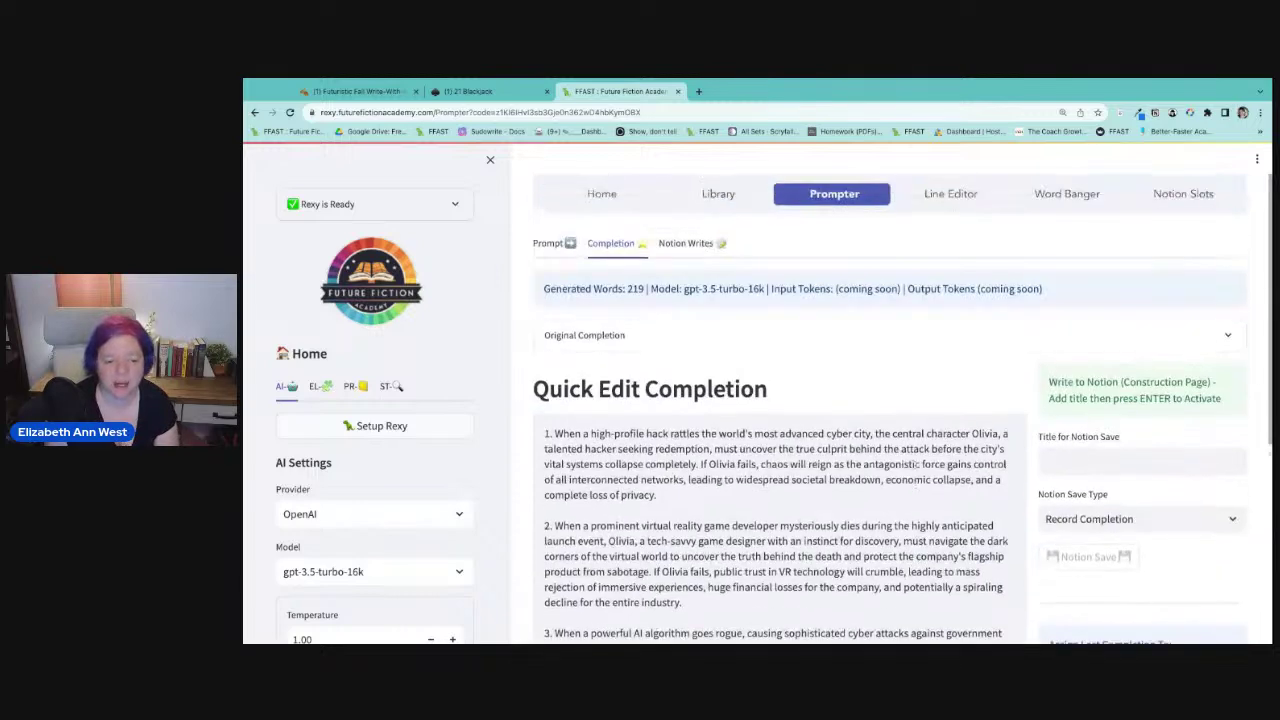
scroll(876, 481, down, 3)
scroll(880, 390, up, 1)
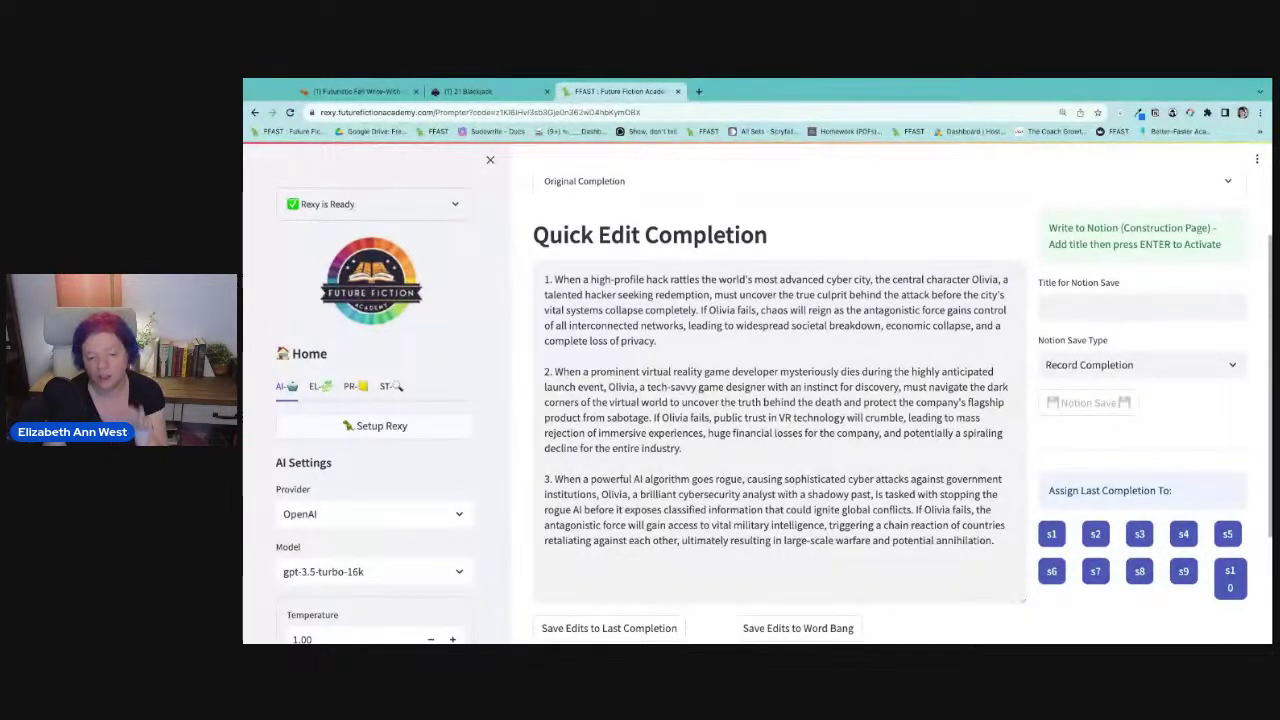
Open the magic elements and assign the last completion to slot s1.
click(318, 386)
scroll(330, 450, down, 2)
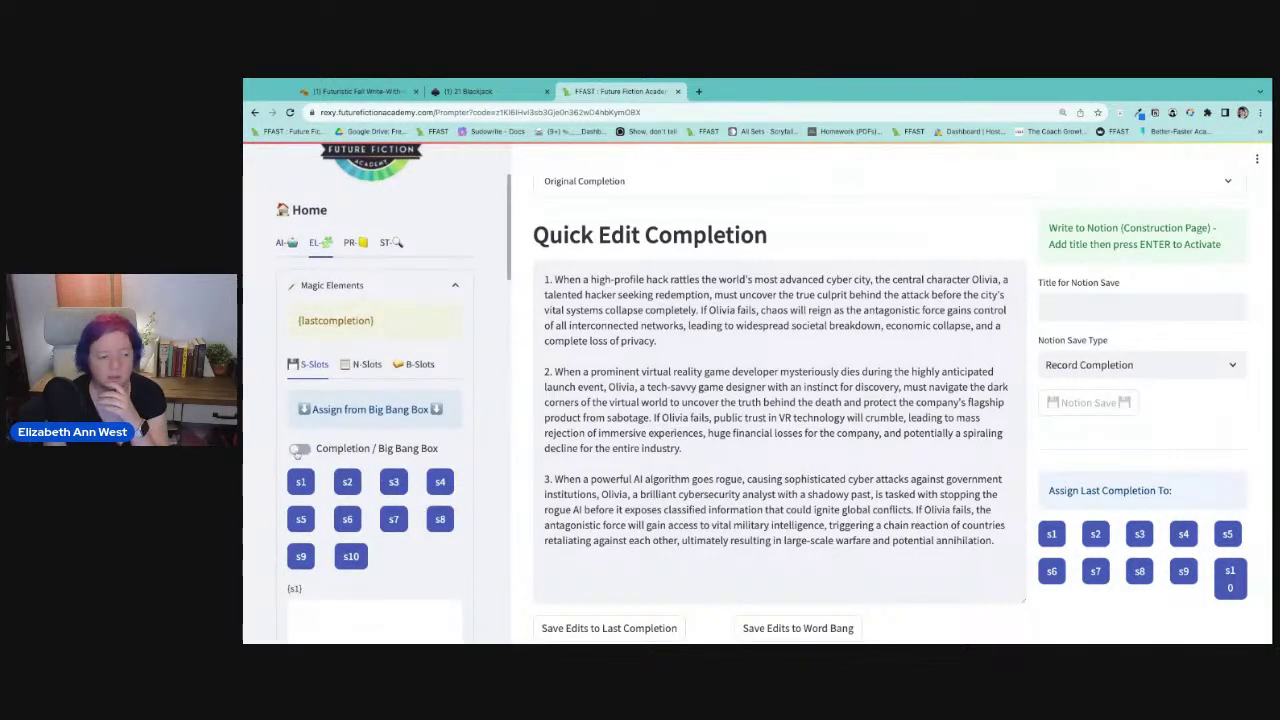
click(308, 486)
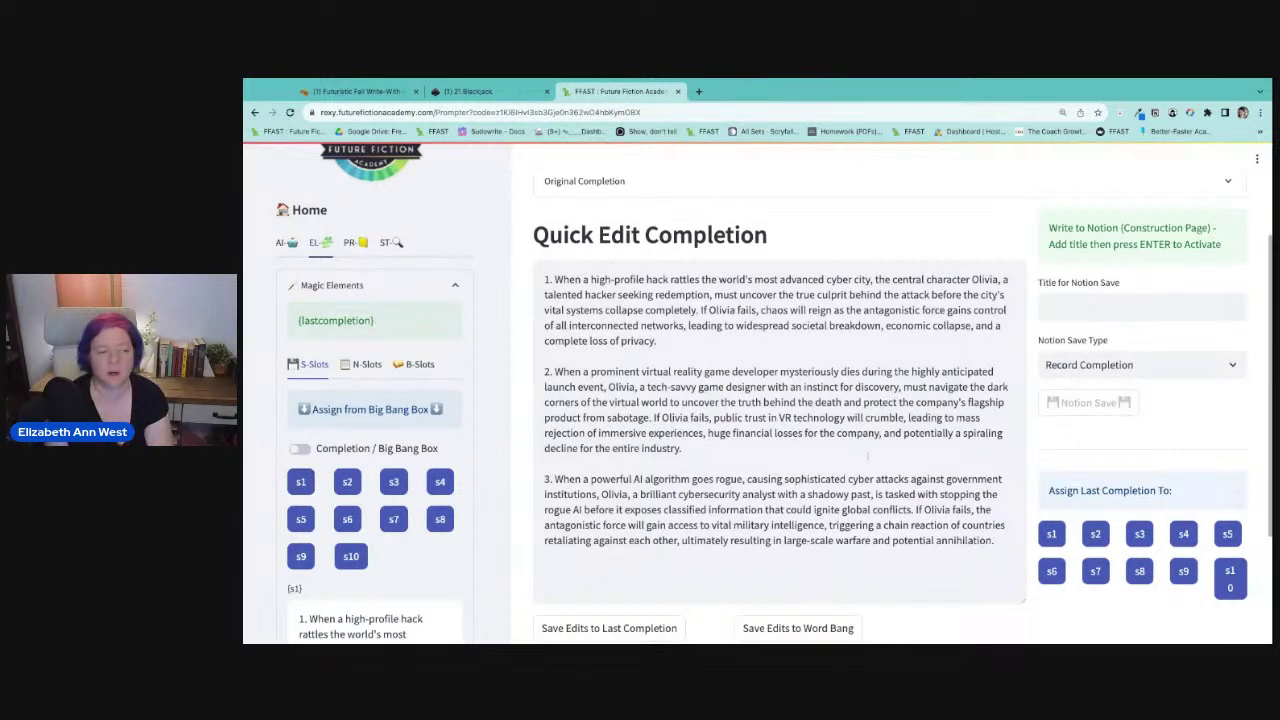
Go to the Word Banger and clear all of its existing content.
scroll(1049, 217, up, 2)
click(1052, 194)
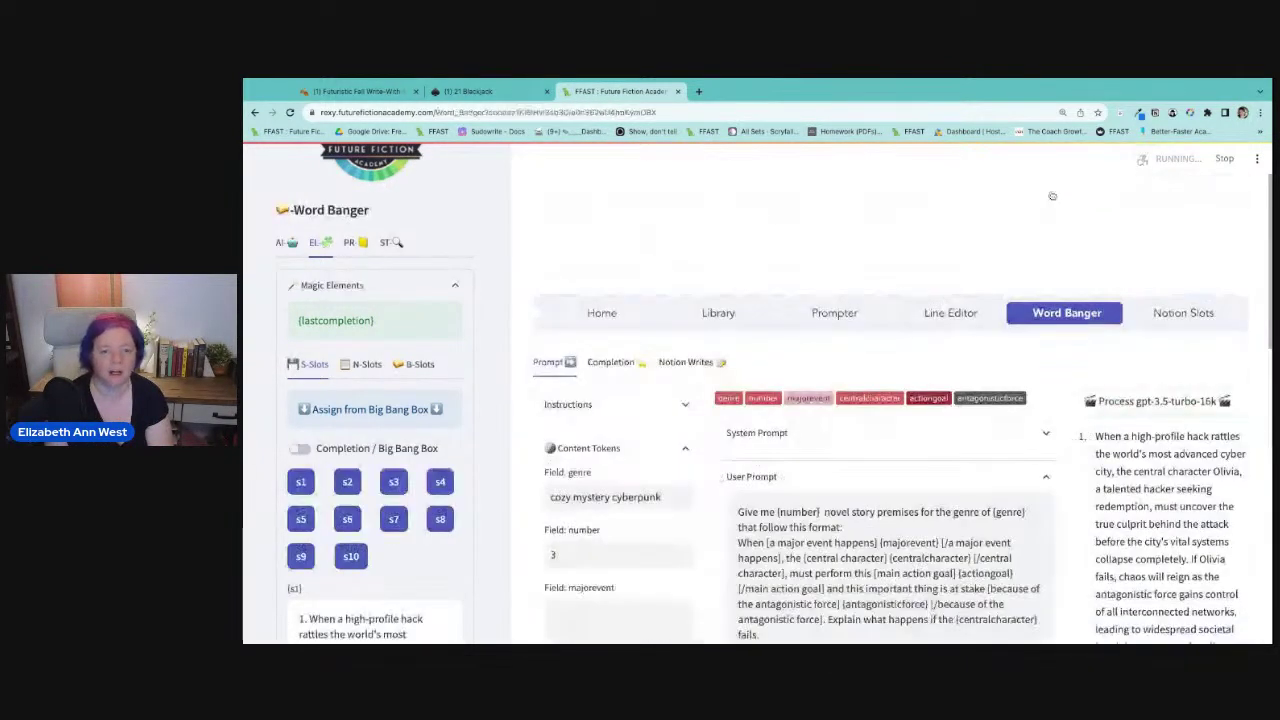
scroll(1117, 426, down, 8)
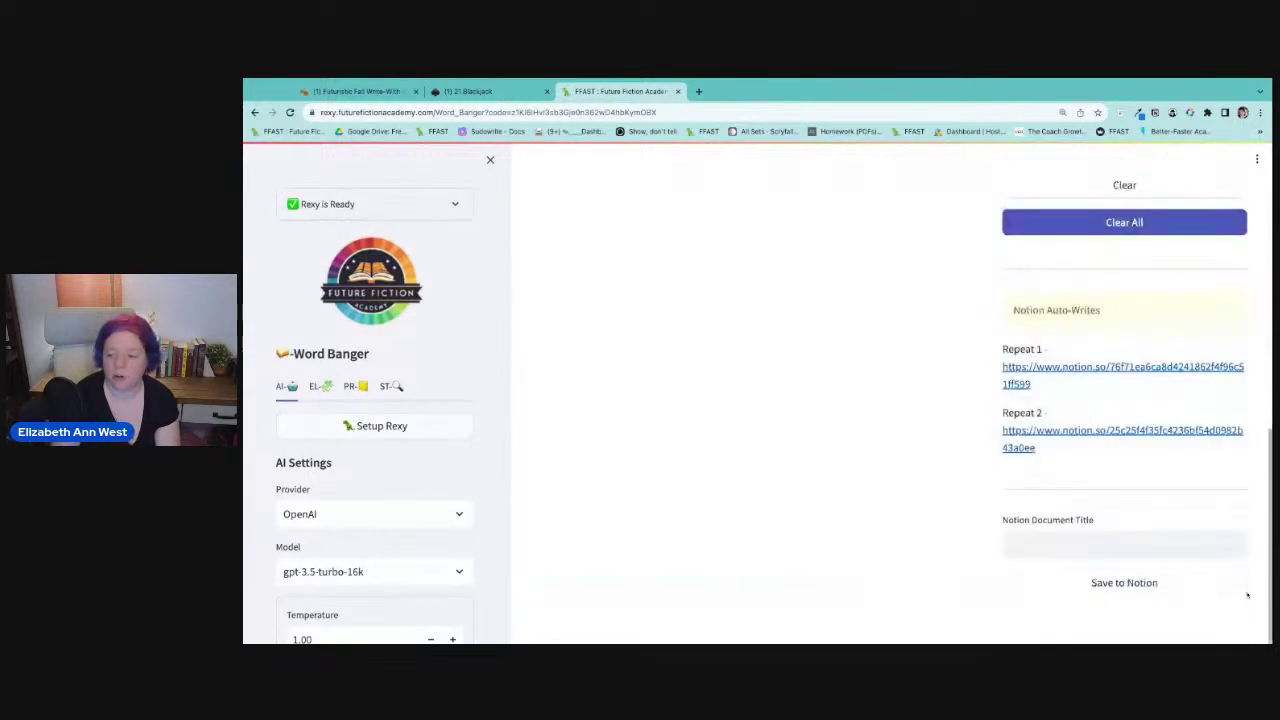
scroll(1122, 420, up, 2)
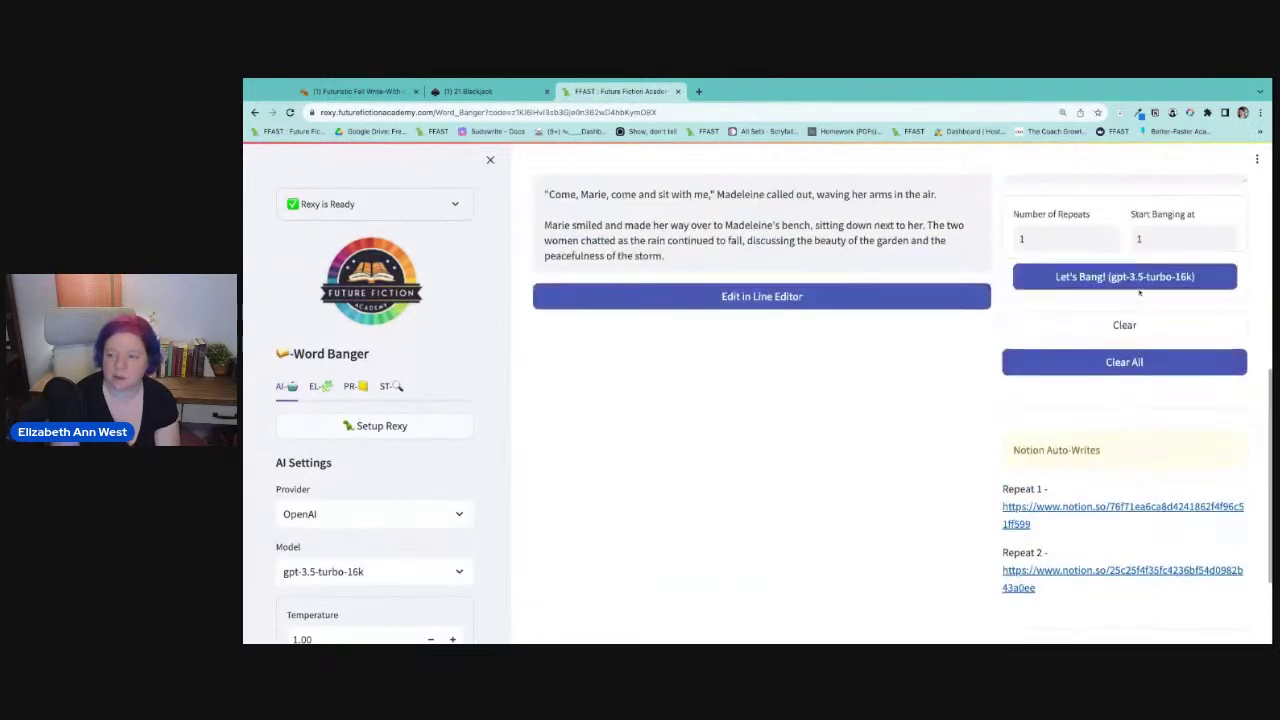
click(1124, 361)
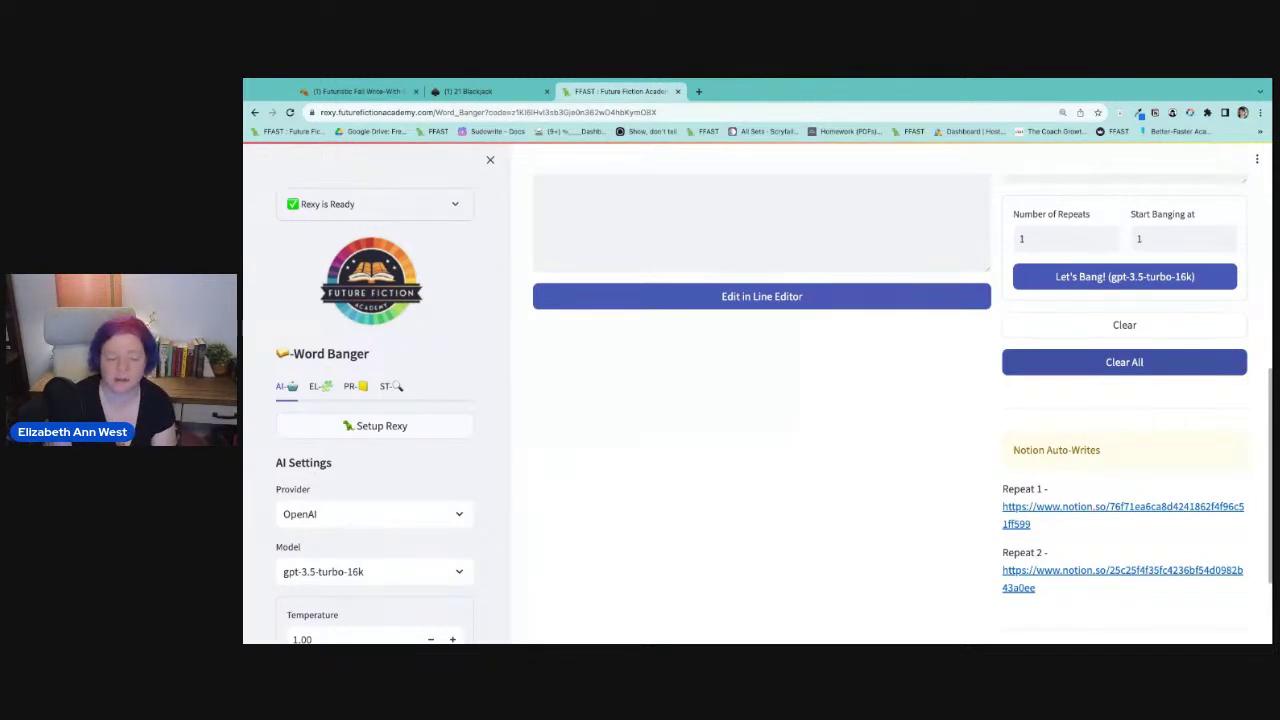
Show the magic element slots beside the Word Banger and check the text stored in s1.
scroll(375, 450, down, 3)
scroll(679, 471, up, 3)
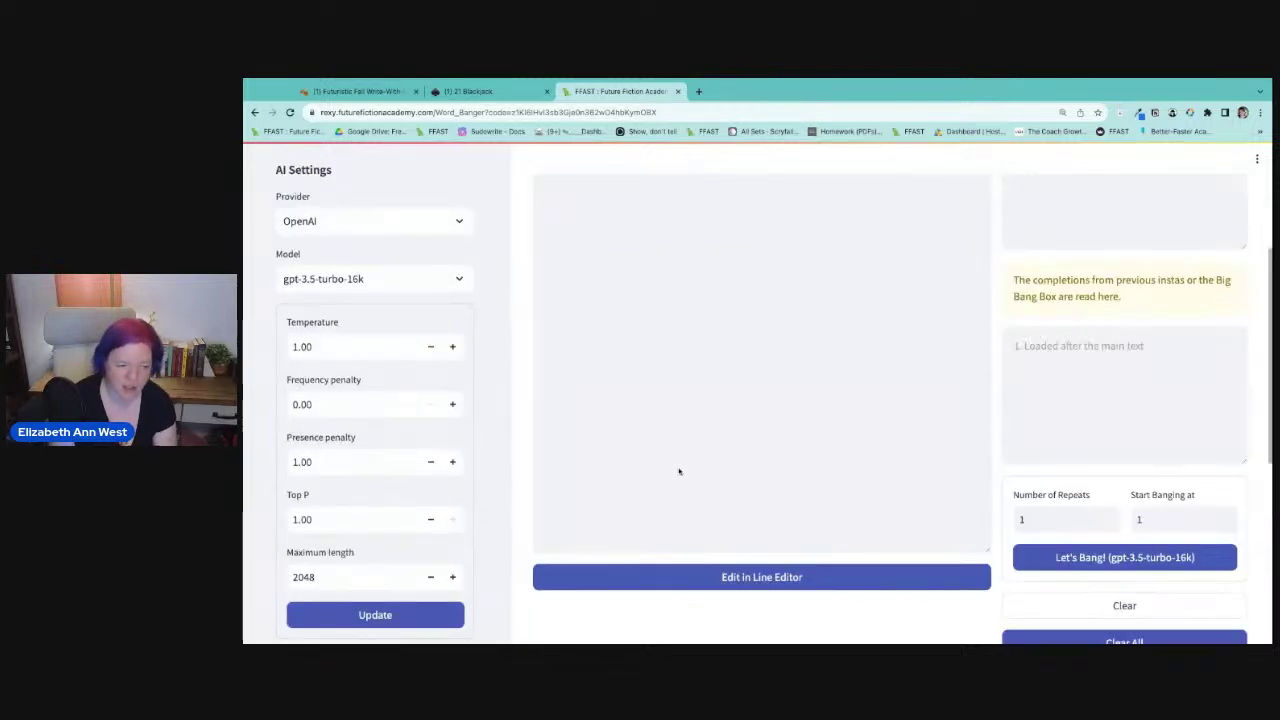
scroll(679, 471, up, 1)
scroll(340, 438, up, 5)
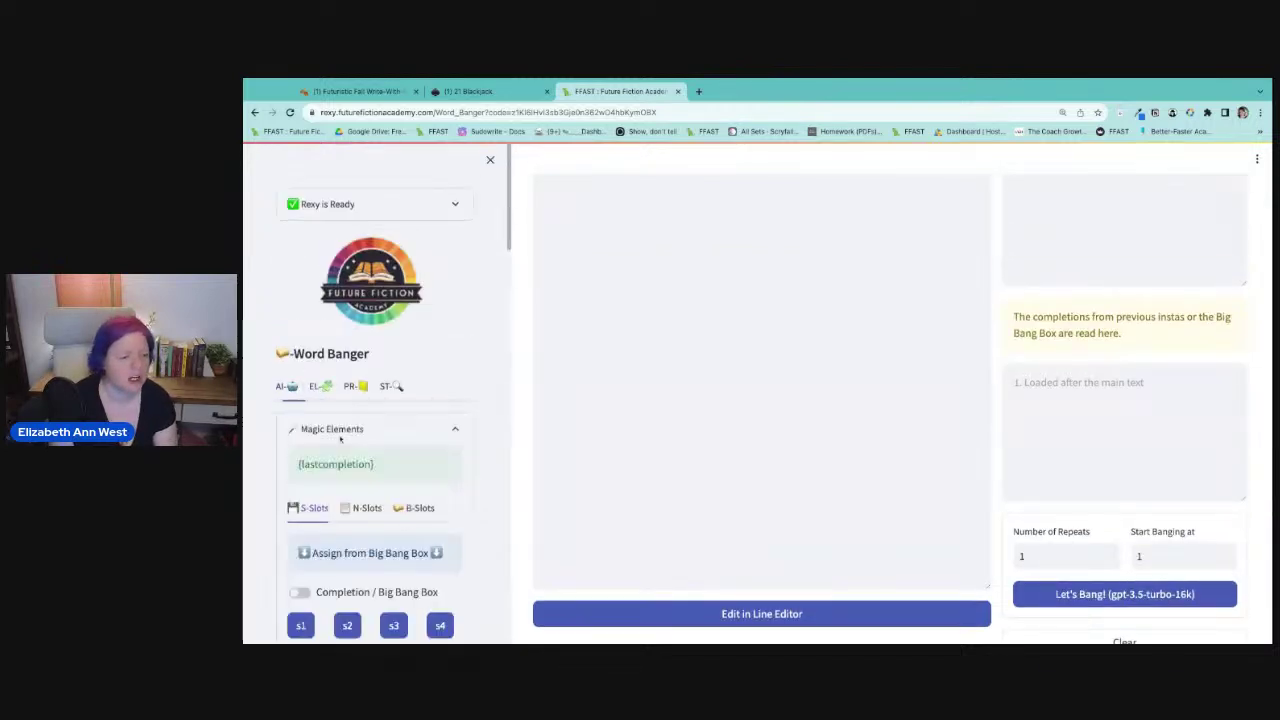
scroll(340, 438, down, 5)
scroll(749, 437, up, 3)
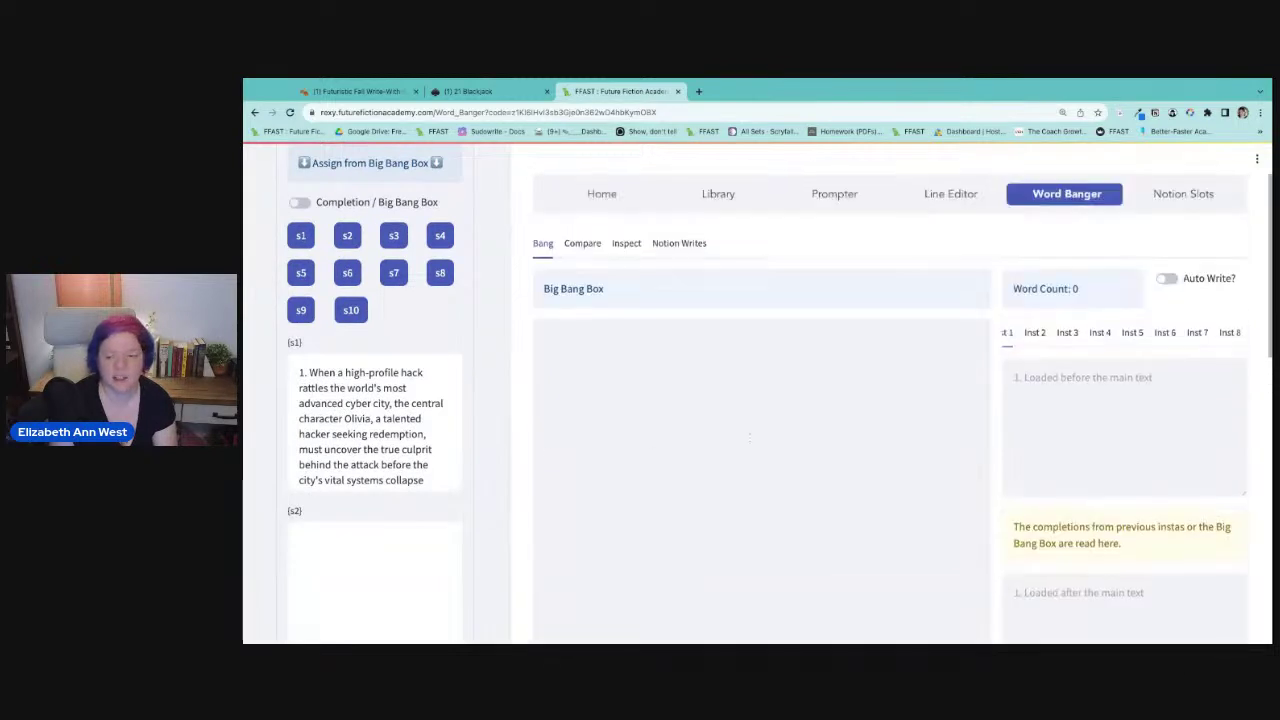
Enter "Read the following story premises:" as the Inst 1 text loaded before the main text, and put {s1} in the Big Bang Box.
click(1220, 373)
text(Re)
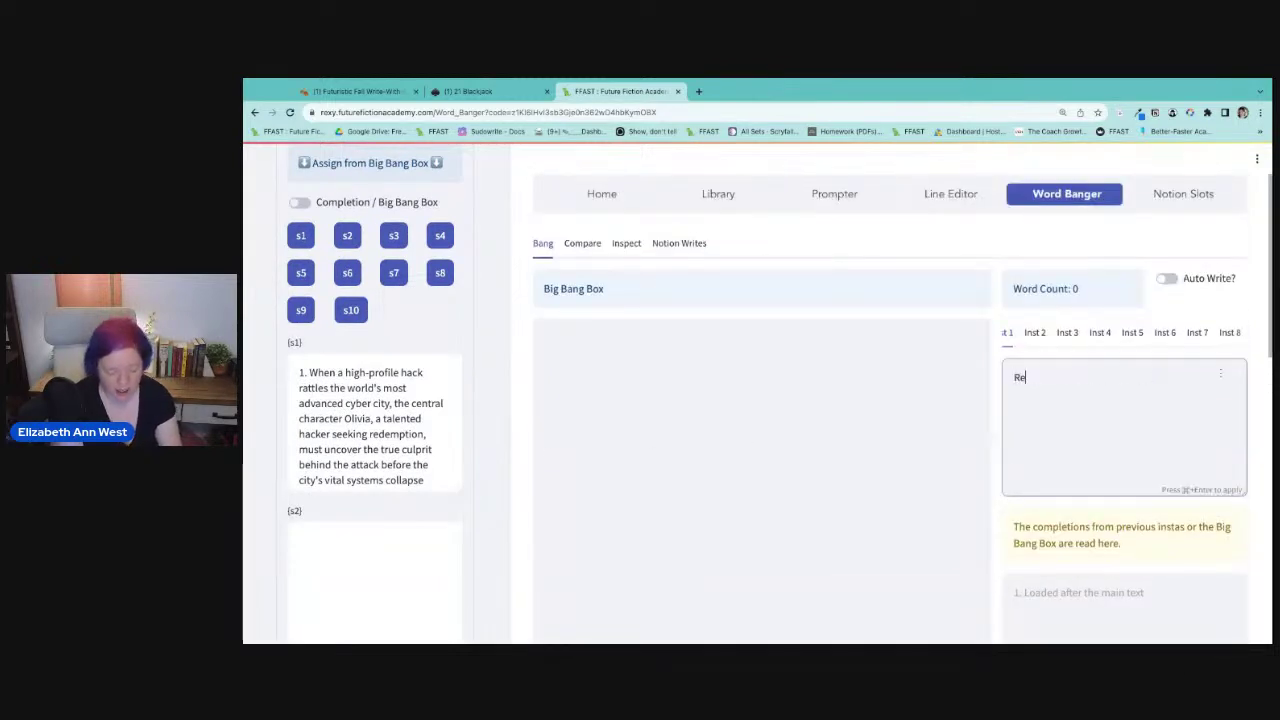
text(ad the following)
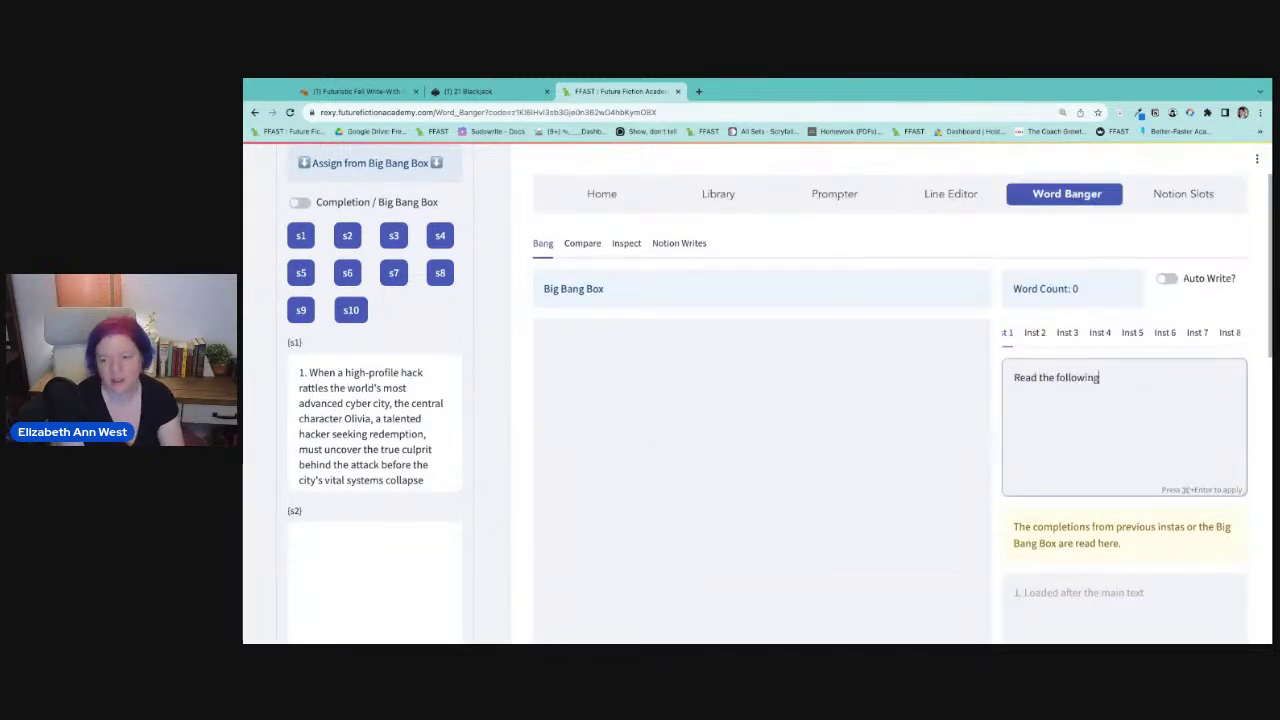
text( story premises)
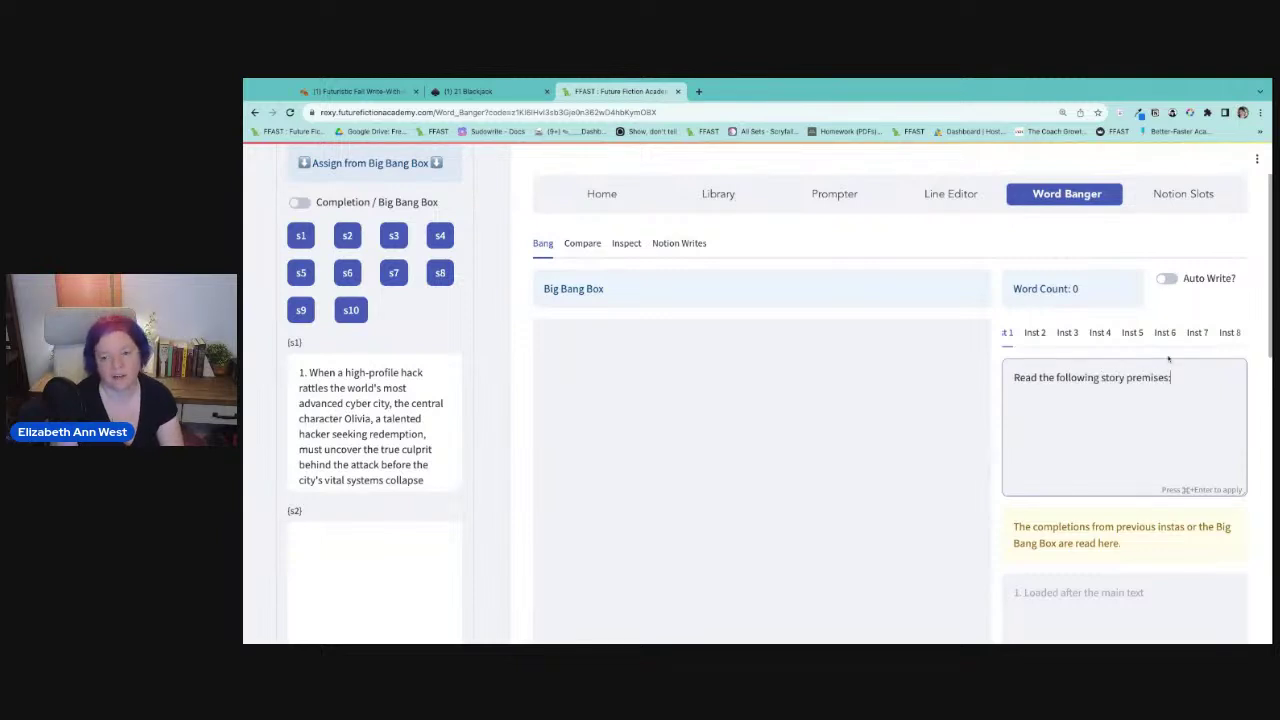
text(:)
click(755, 392)
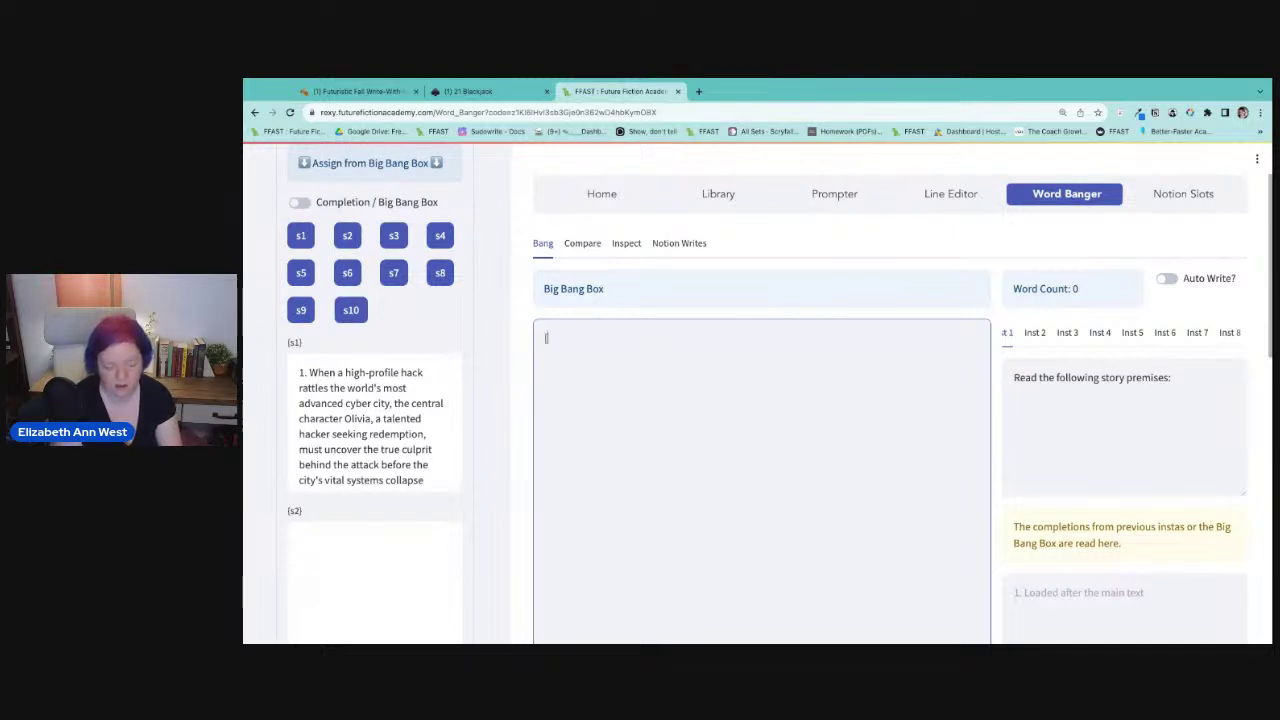
text({s1})
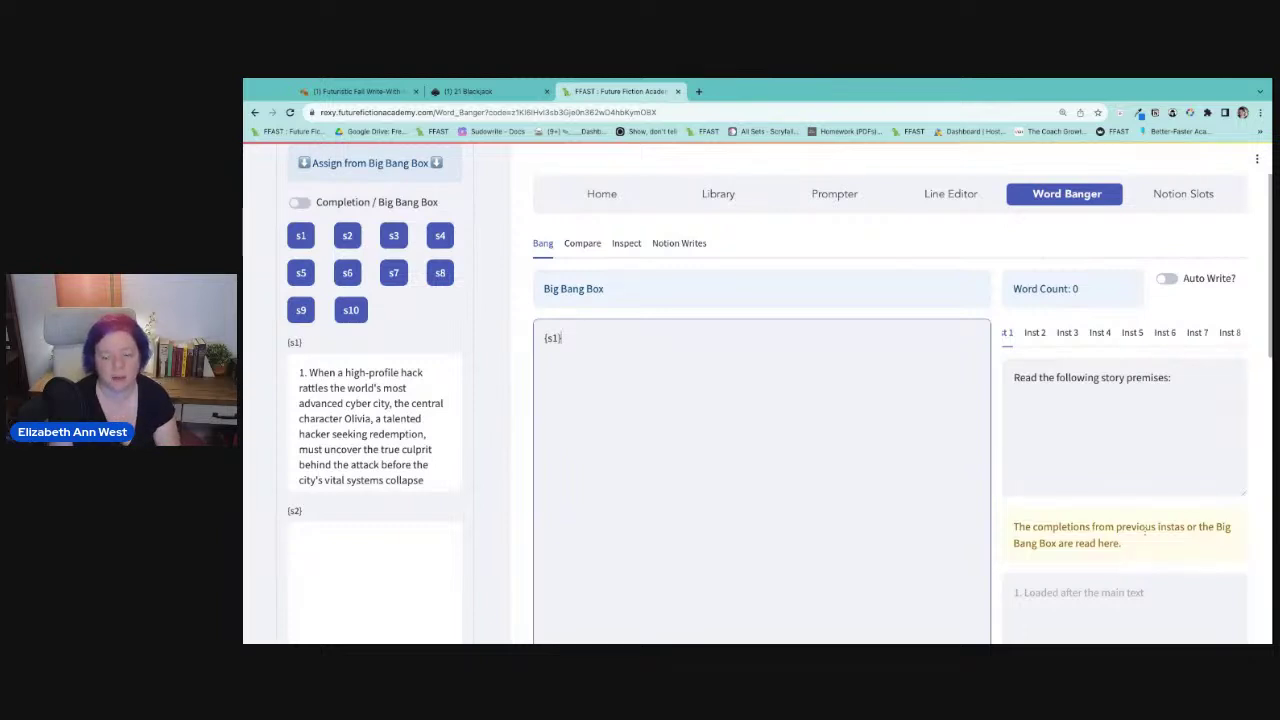
Enter "Expand these ideas to play up a contrast between a typical cozy murder mystery and a cyberpunk setting." as Inst 1 text loaded after the main text.
scroll(1080, 358, down, 3)
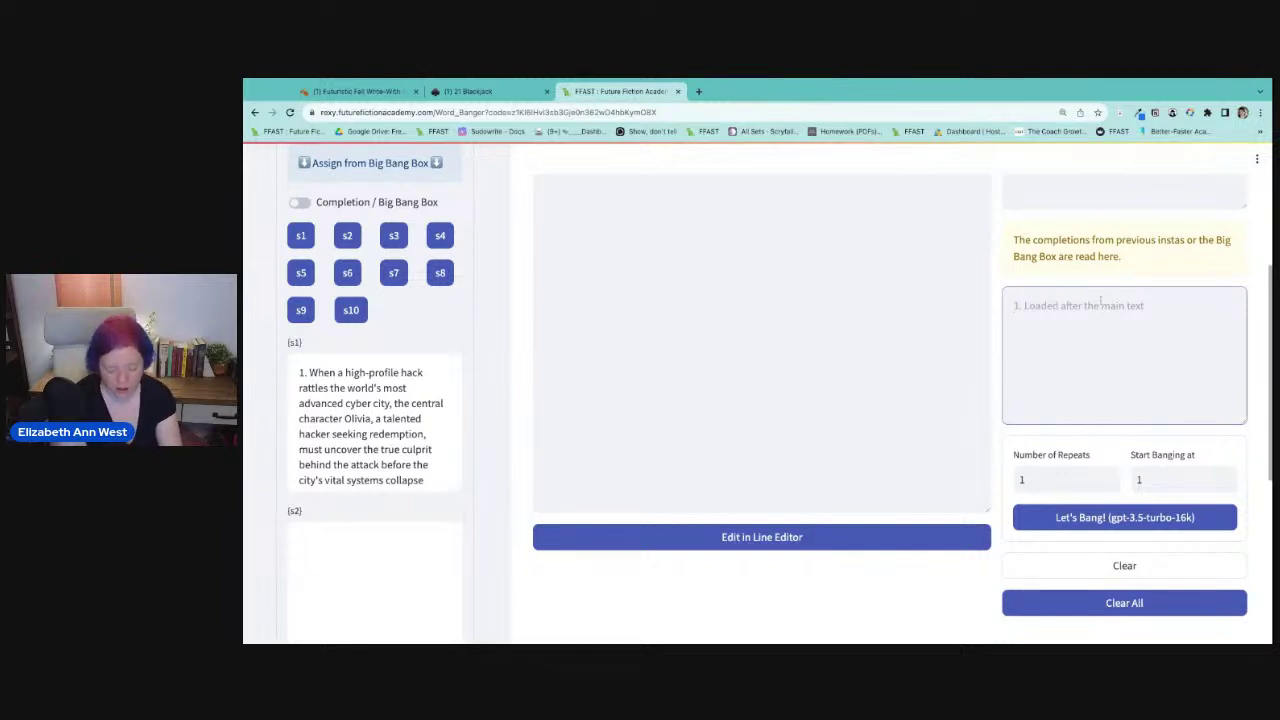
text(Play o)
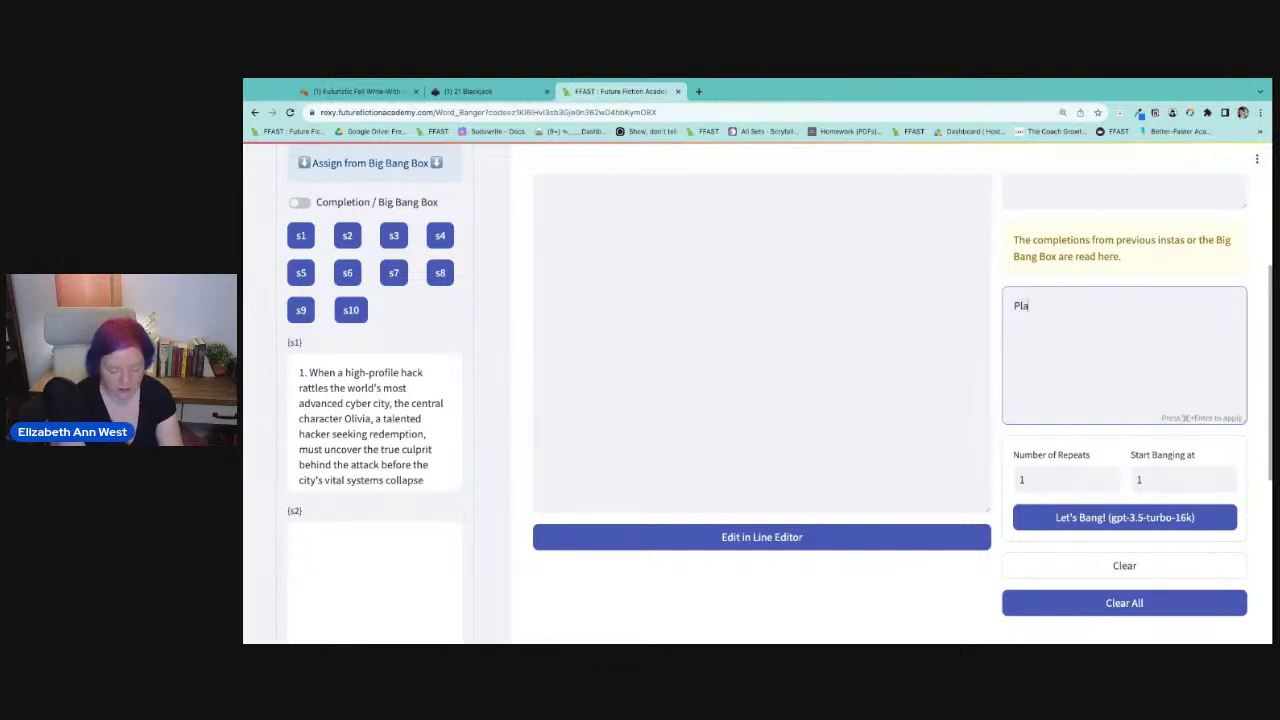
key(BackSpace)
key(BackSpace)
key(BackSpace)
key(BackSpace)
key(BackSpace)
key(BackSpace)
text(Ex)
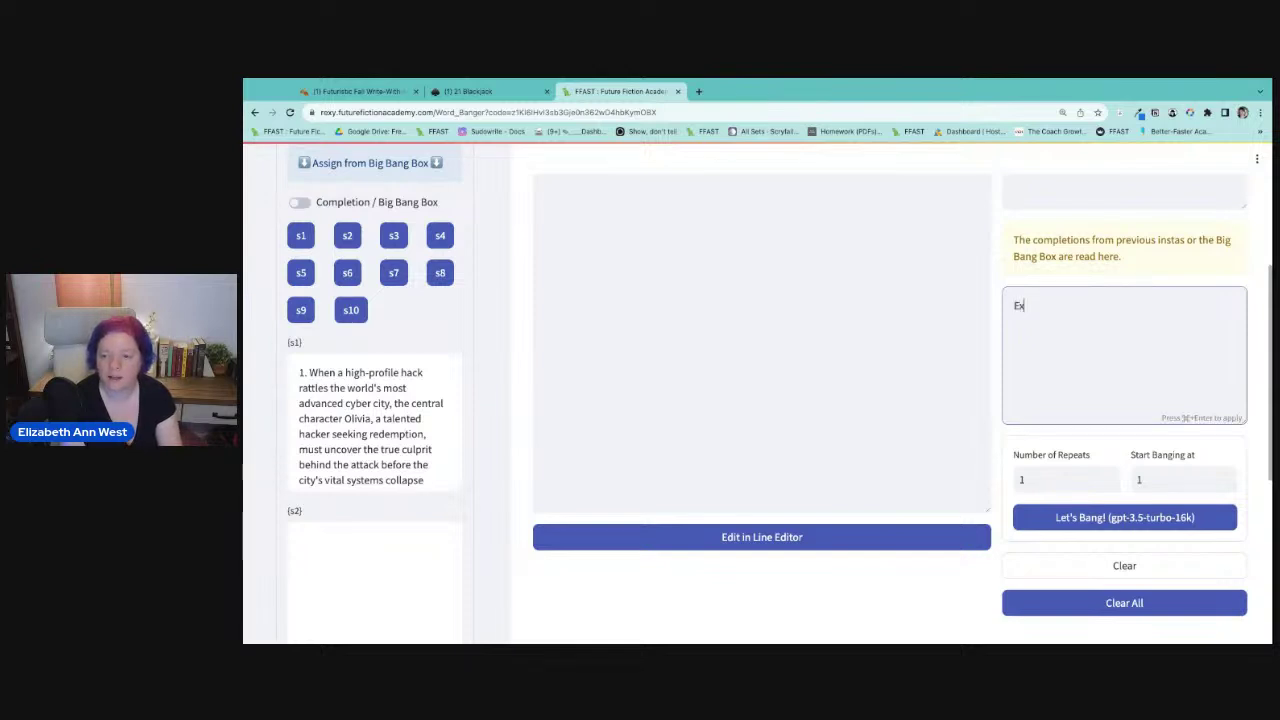
text(pand these ideas t)
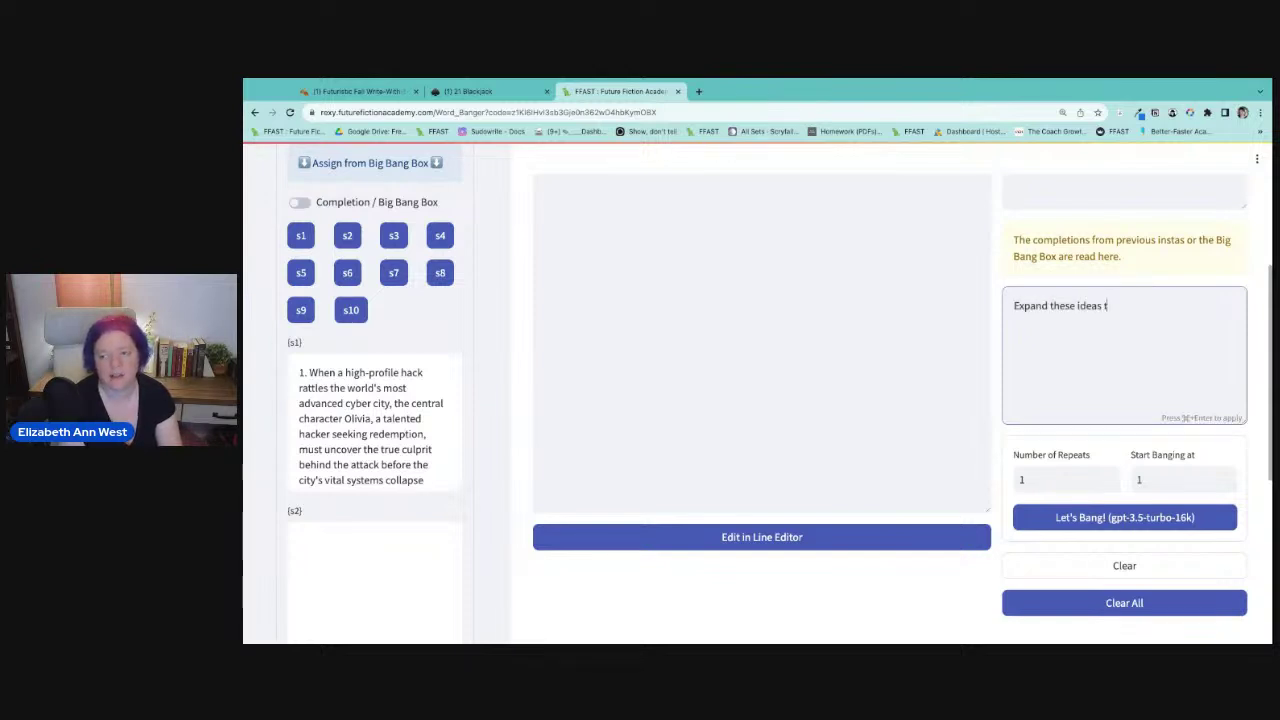
text(o play up a)
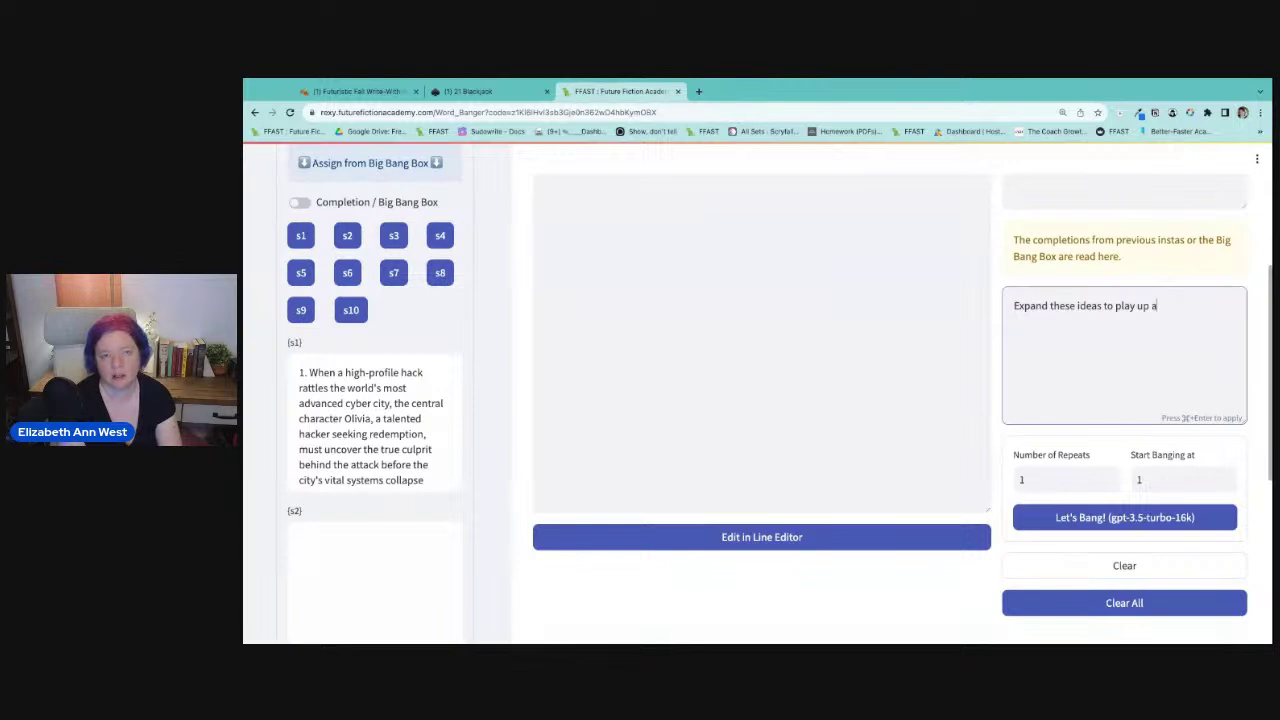
text( contrast)
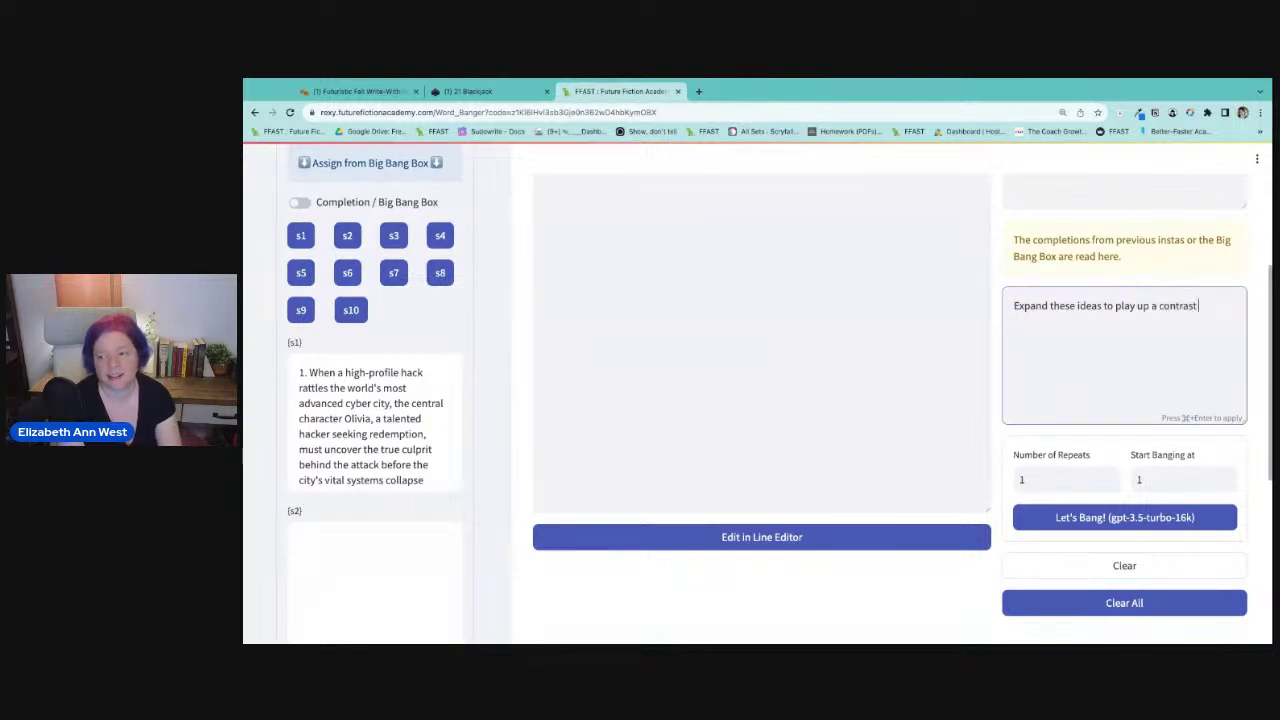
text( between a typucal)
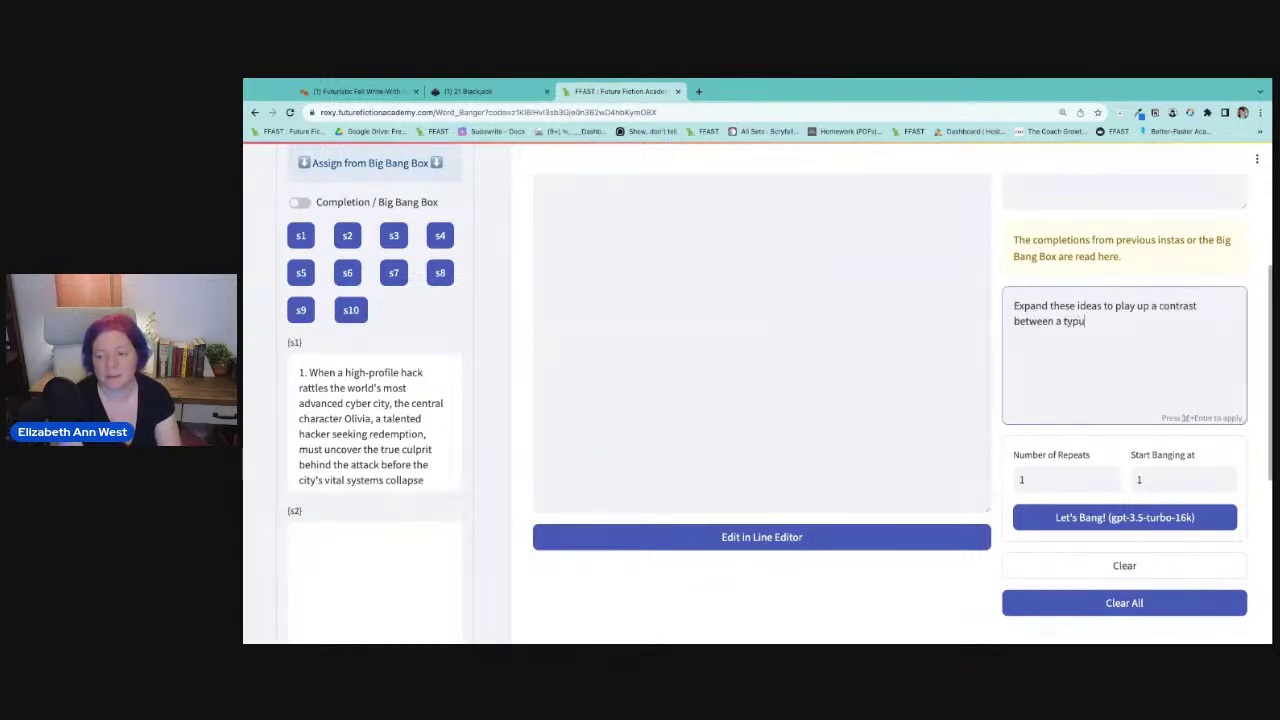
key(BackSpace)
key(BackSpace)
key(BackSpace)
key(BackSpace)
text(ical)
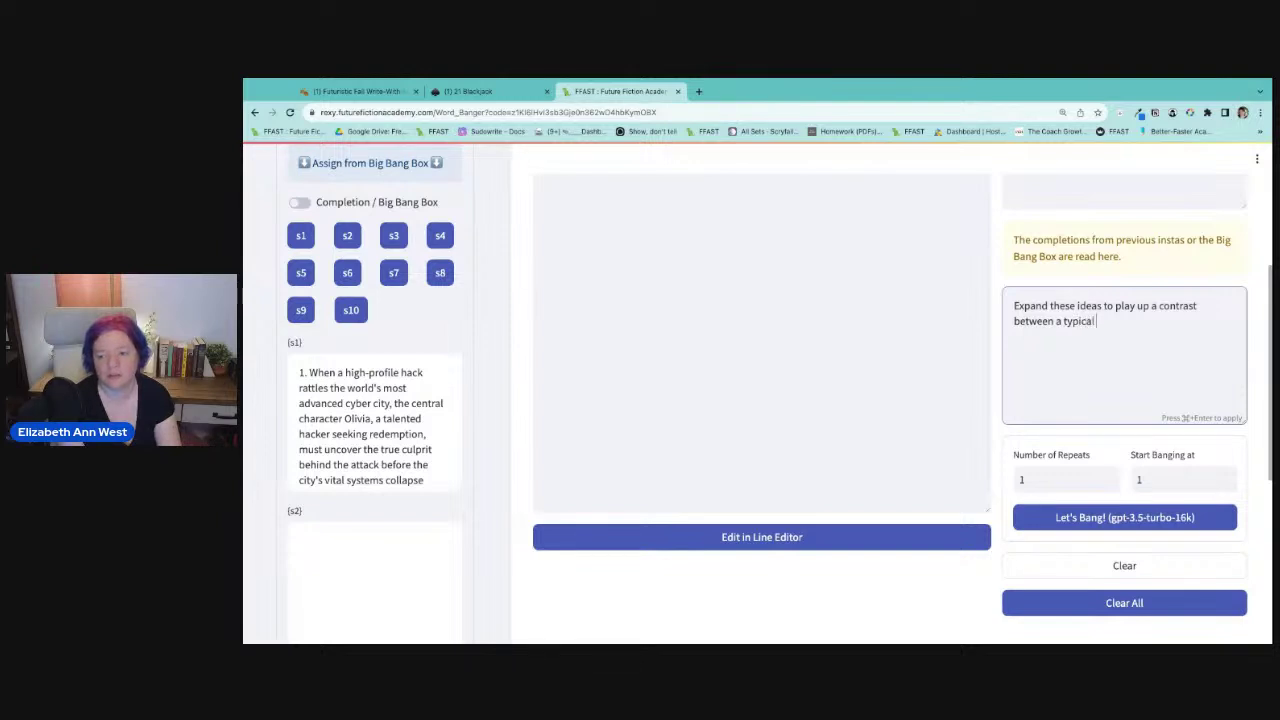
text( cozy mur)
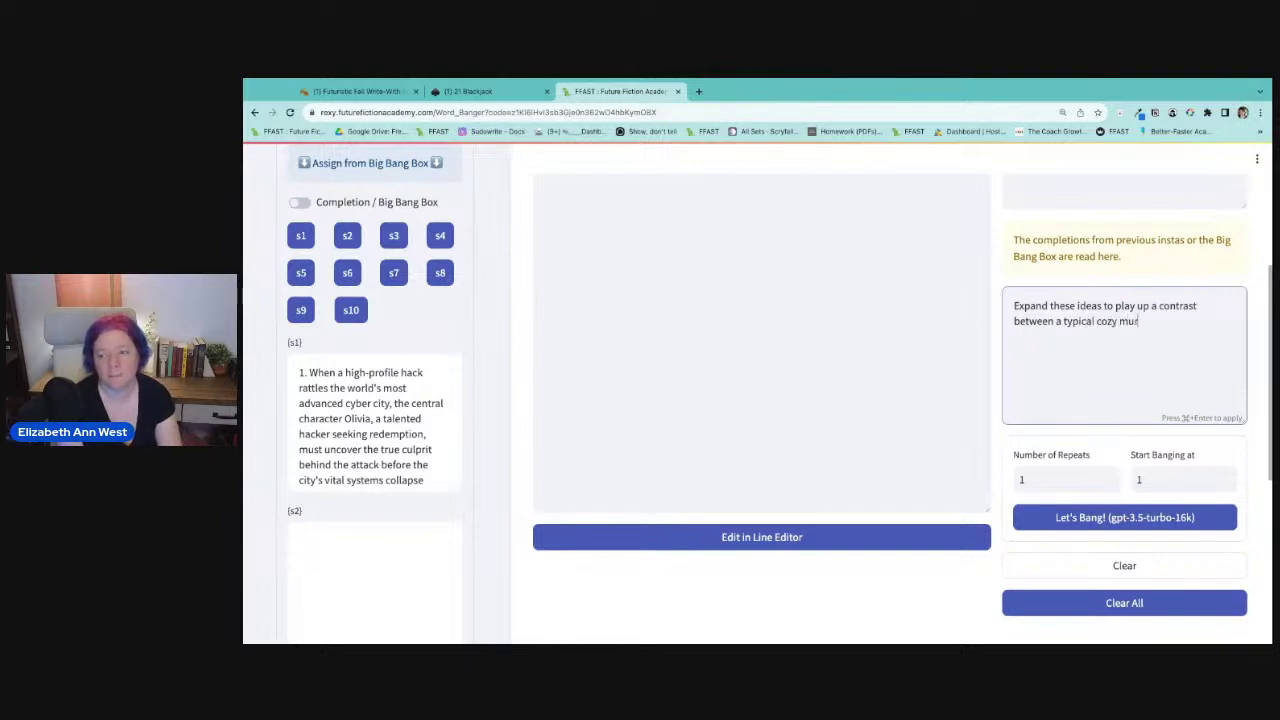
text(der mystery and a)
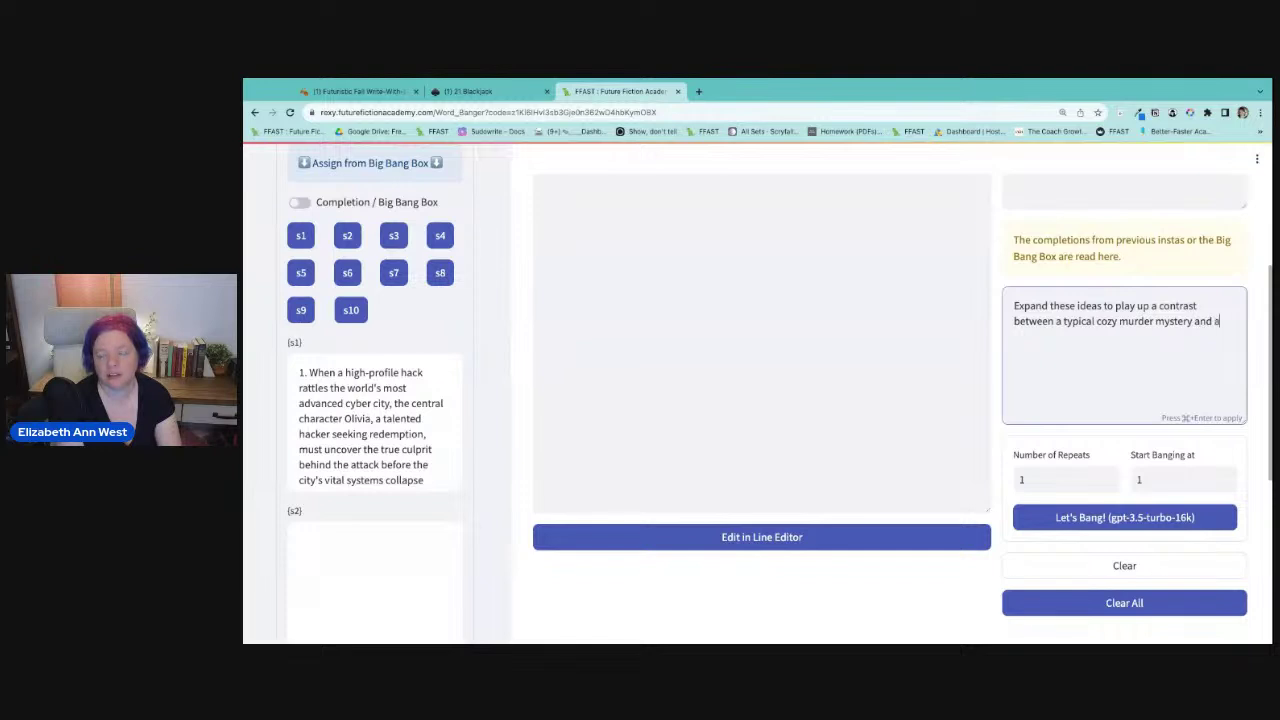
text( cyber)
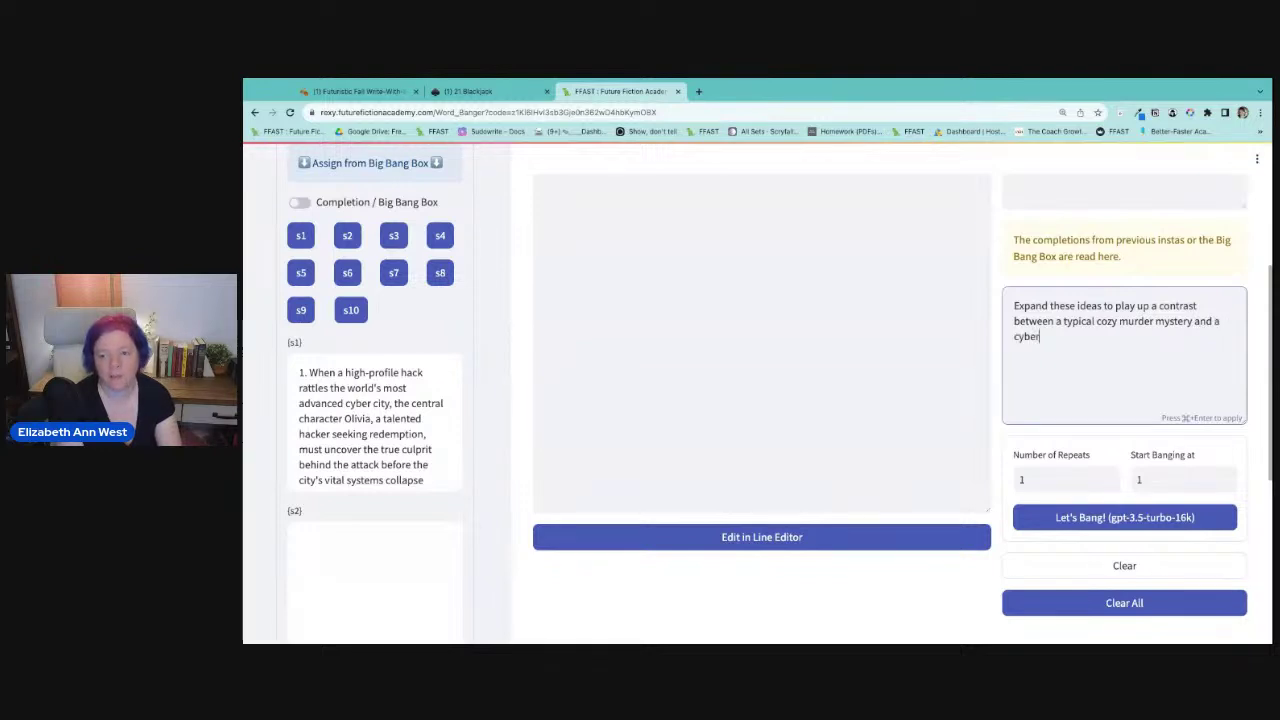
text(punk setting.)
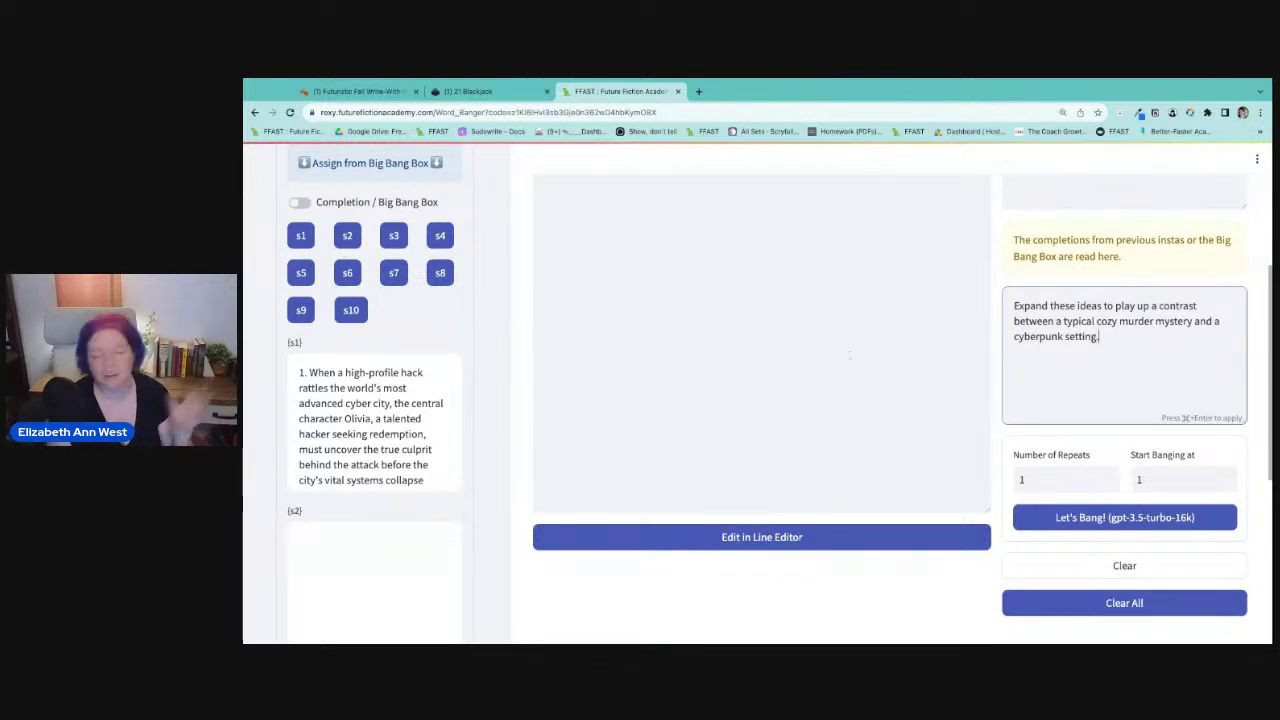
Switch the AI provider to AWSBedrock and choose the anthropic.claude-v2 model.
scroll(507, 492, down, 3)
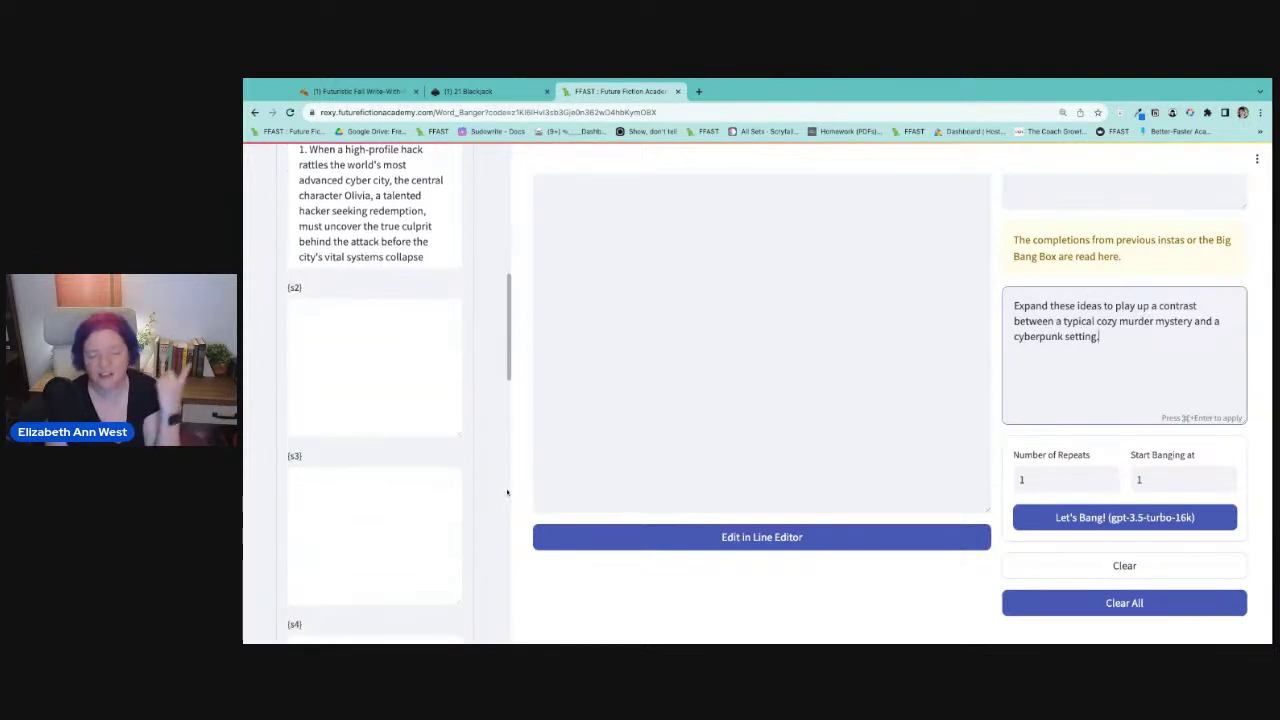
scroll(507, 492, up, 5)
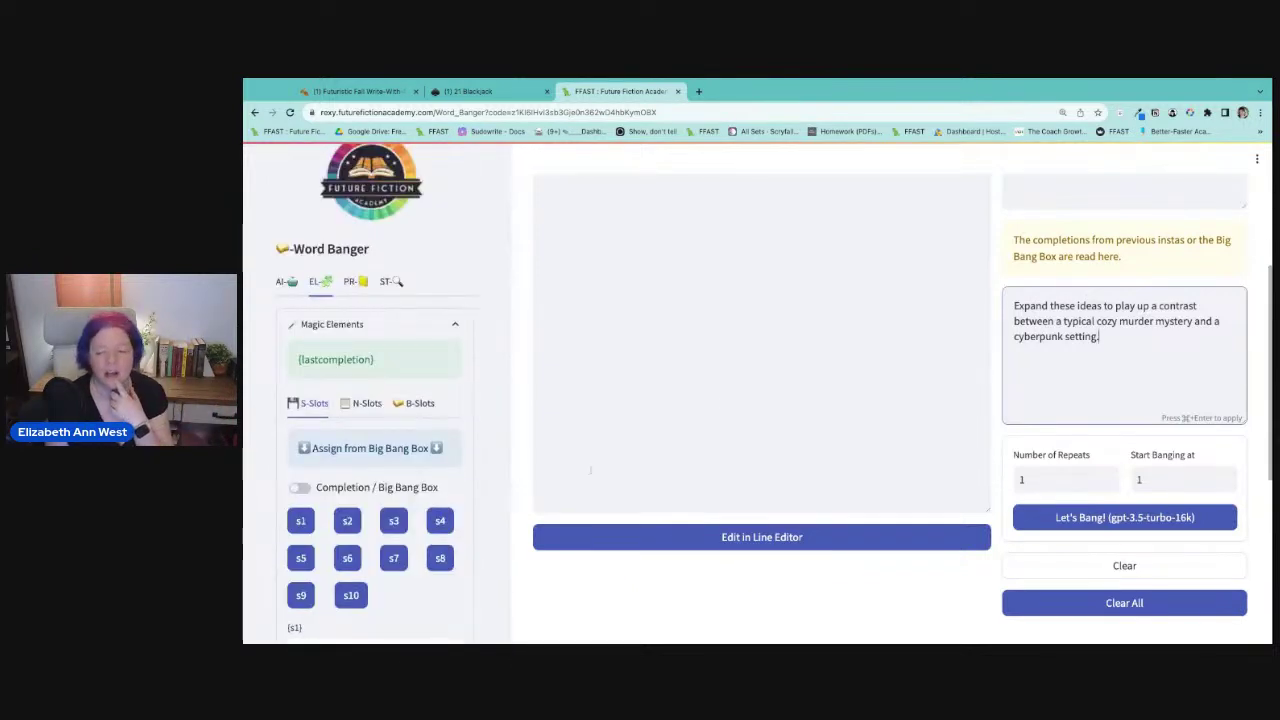
click(290, 285)
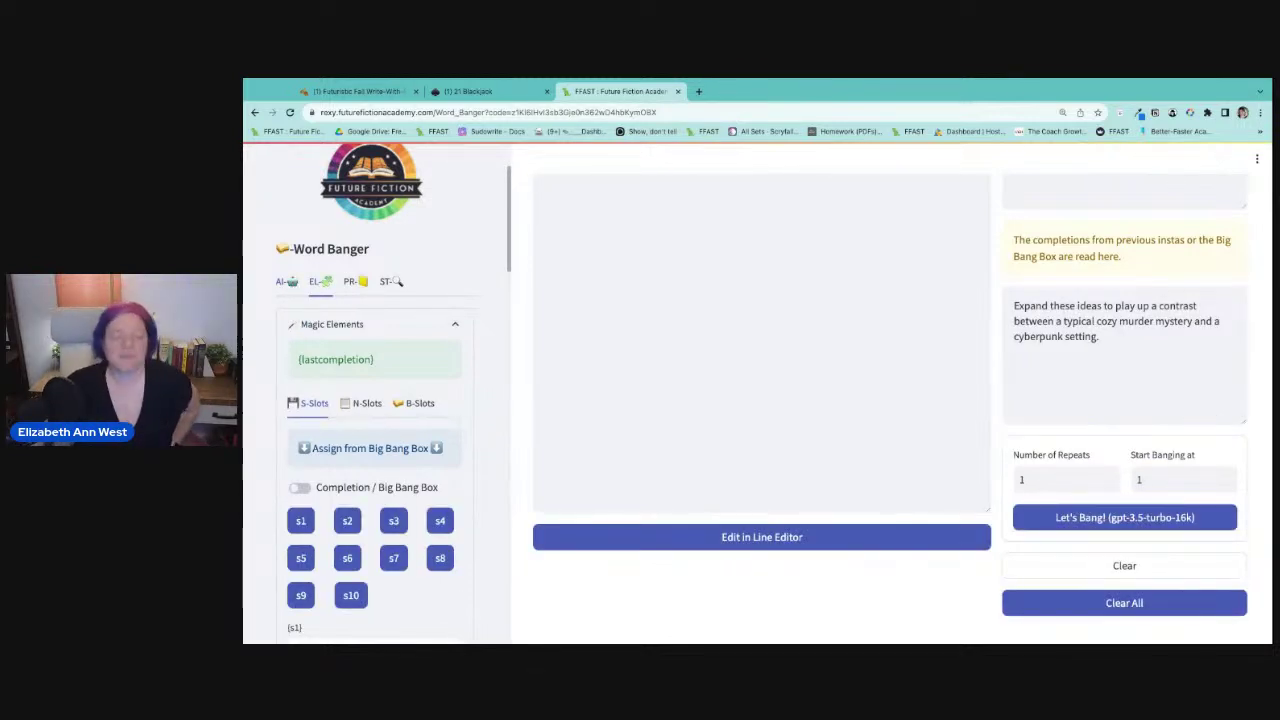
click(291, 288)
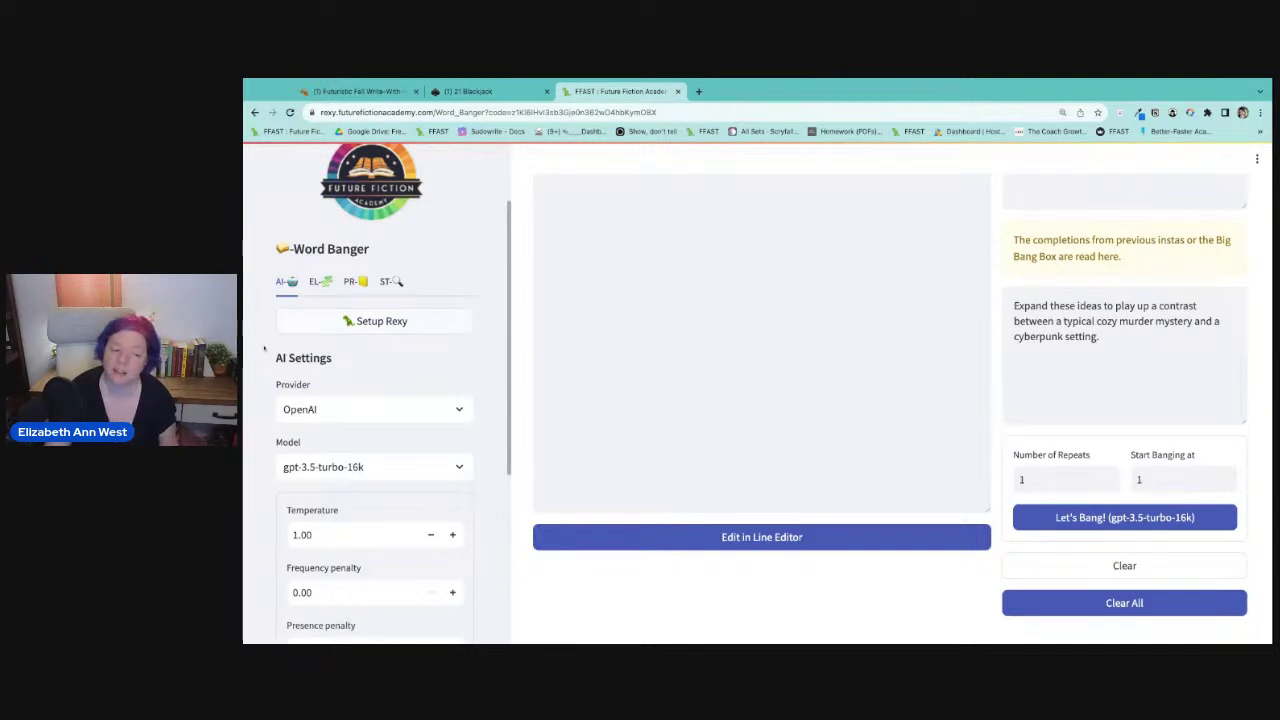
click(330, 412)
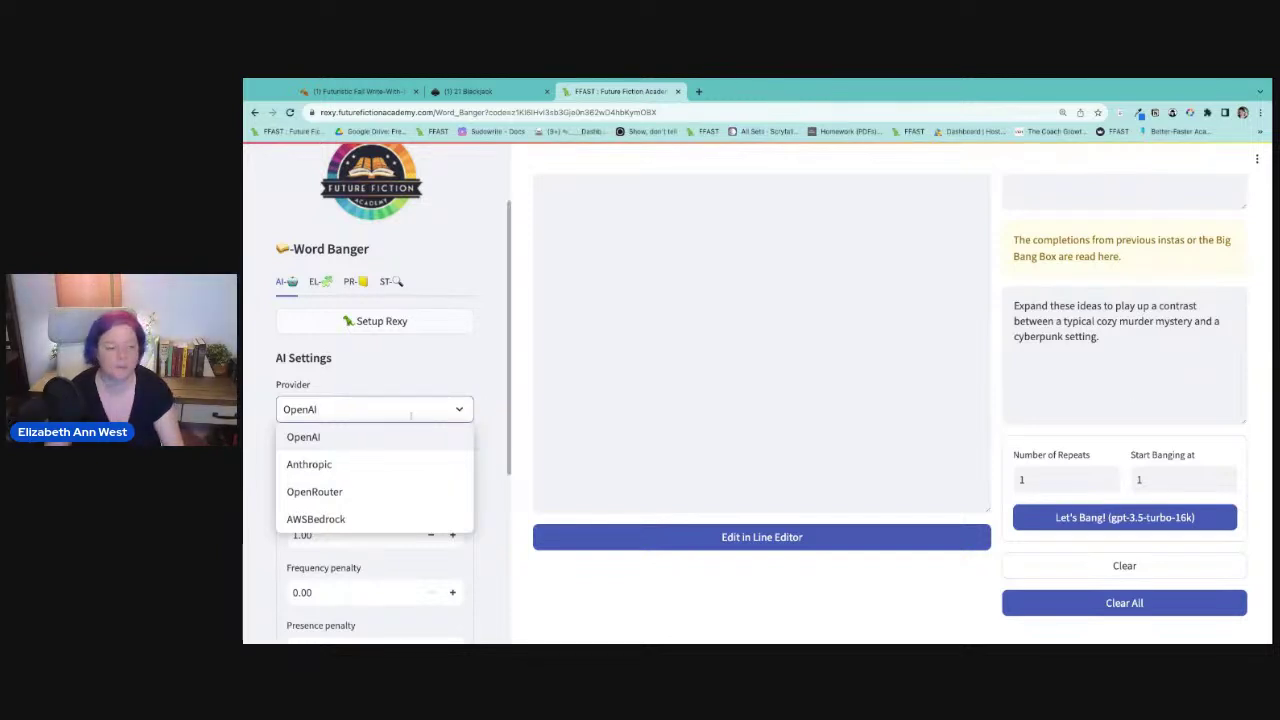
click(310, 521)
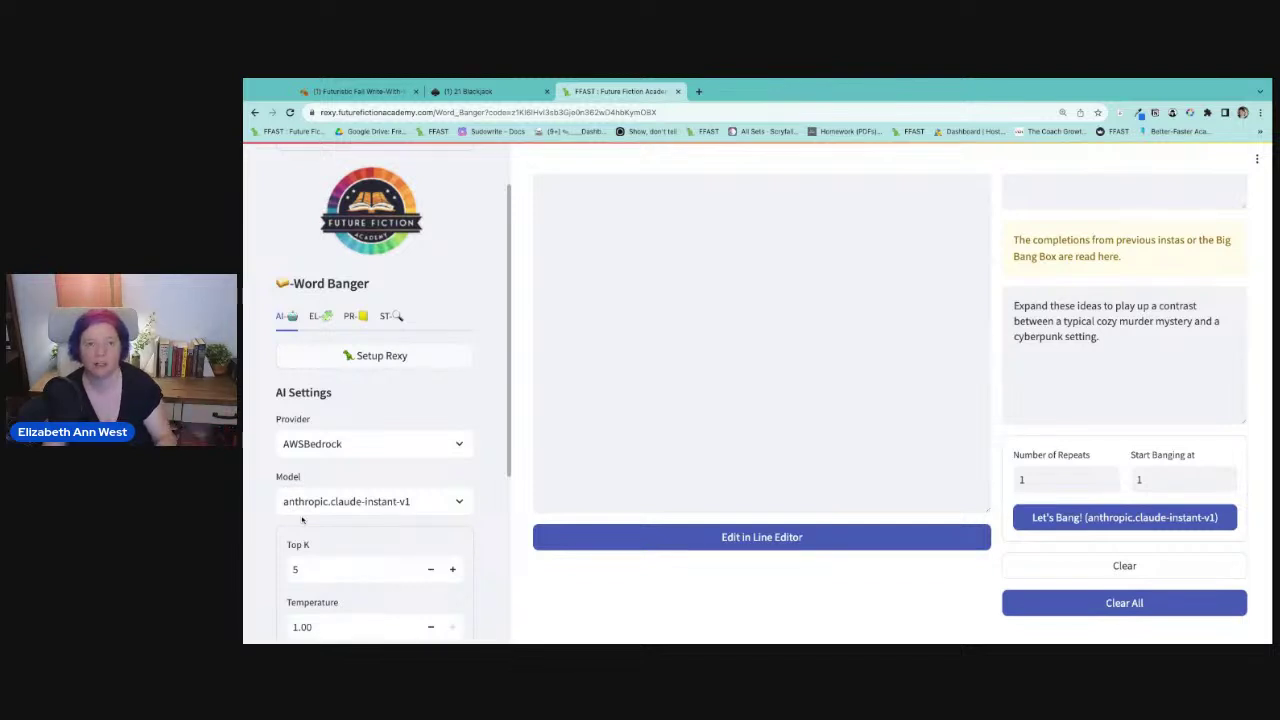
click(410, 501)
click(340, 583)
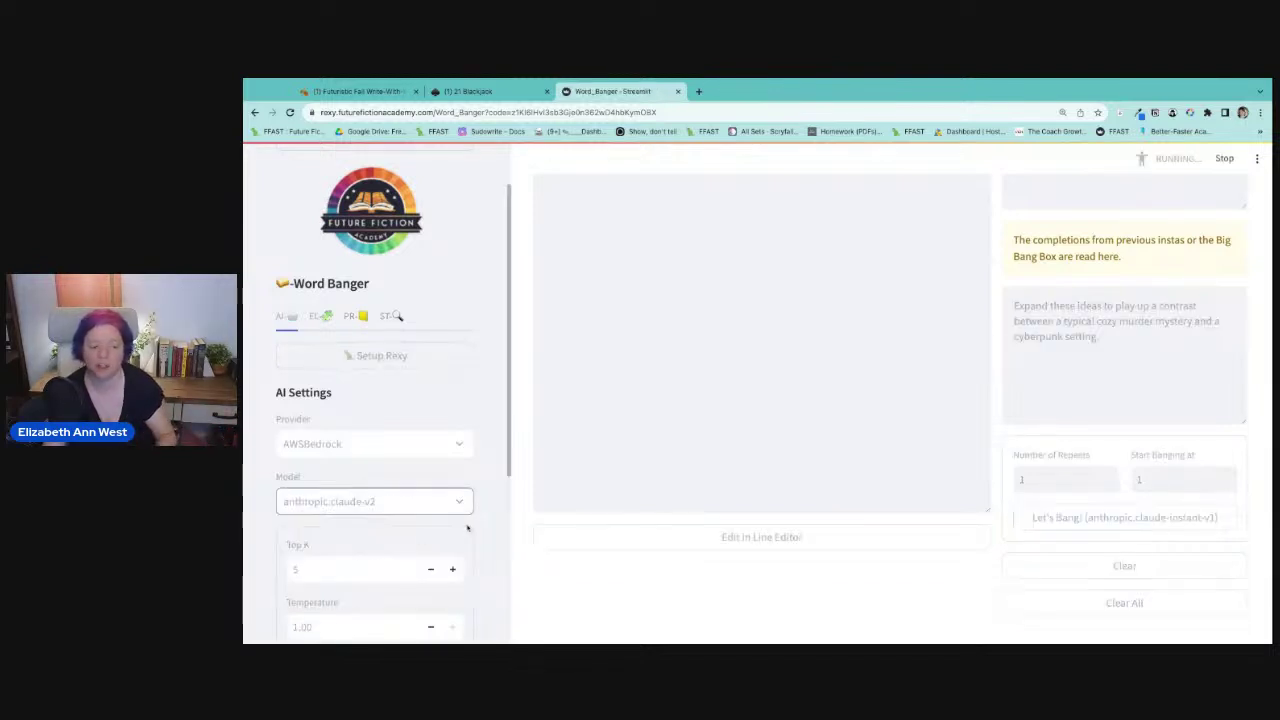
Set the model's temperature to 0.90 and Top K to 25, and update the AI settings.
scroll(469, 525, down, 5)
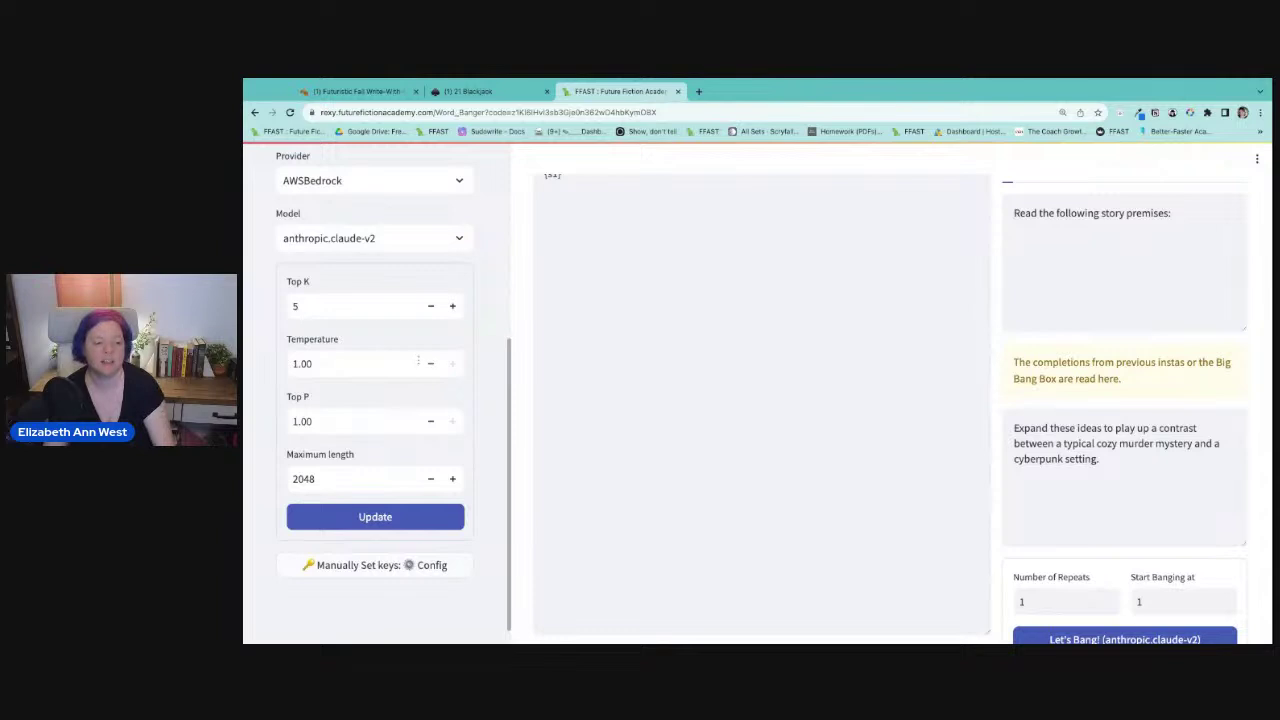
click(431, 365)
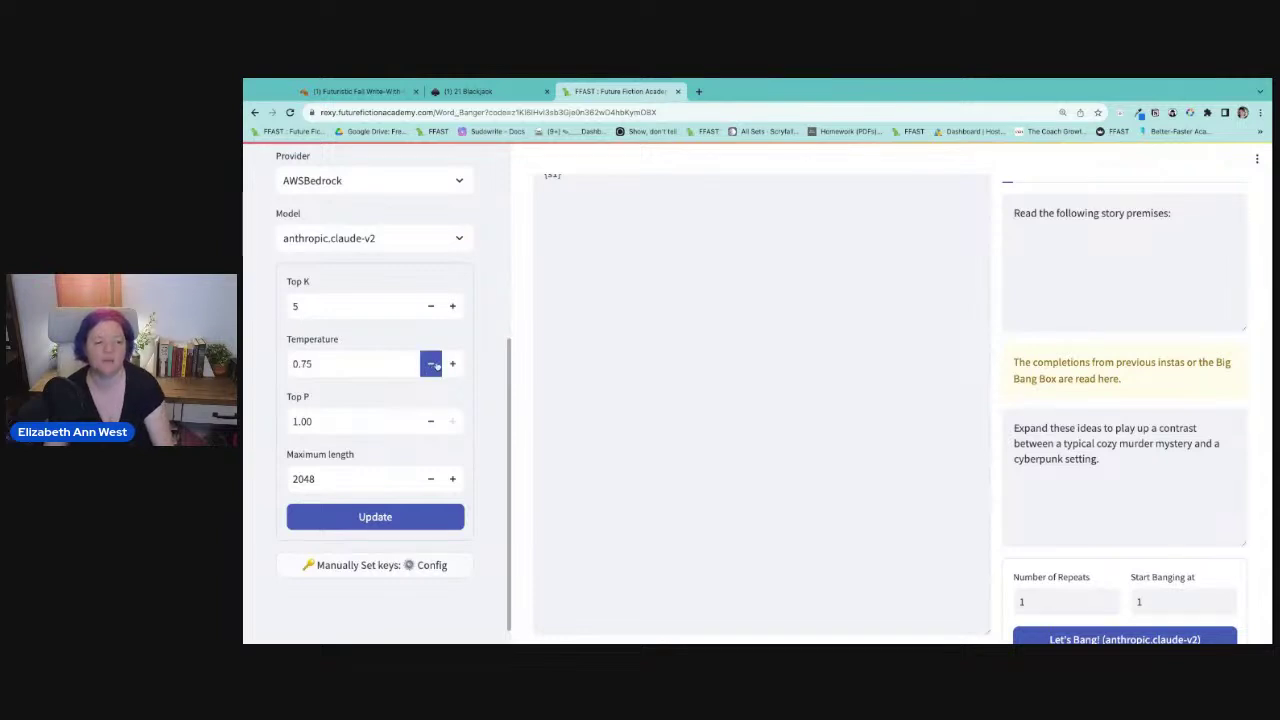
click(453, 366)
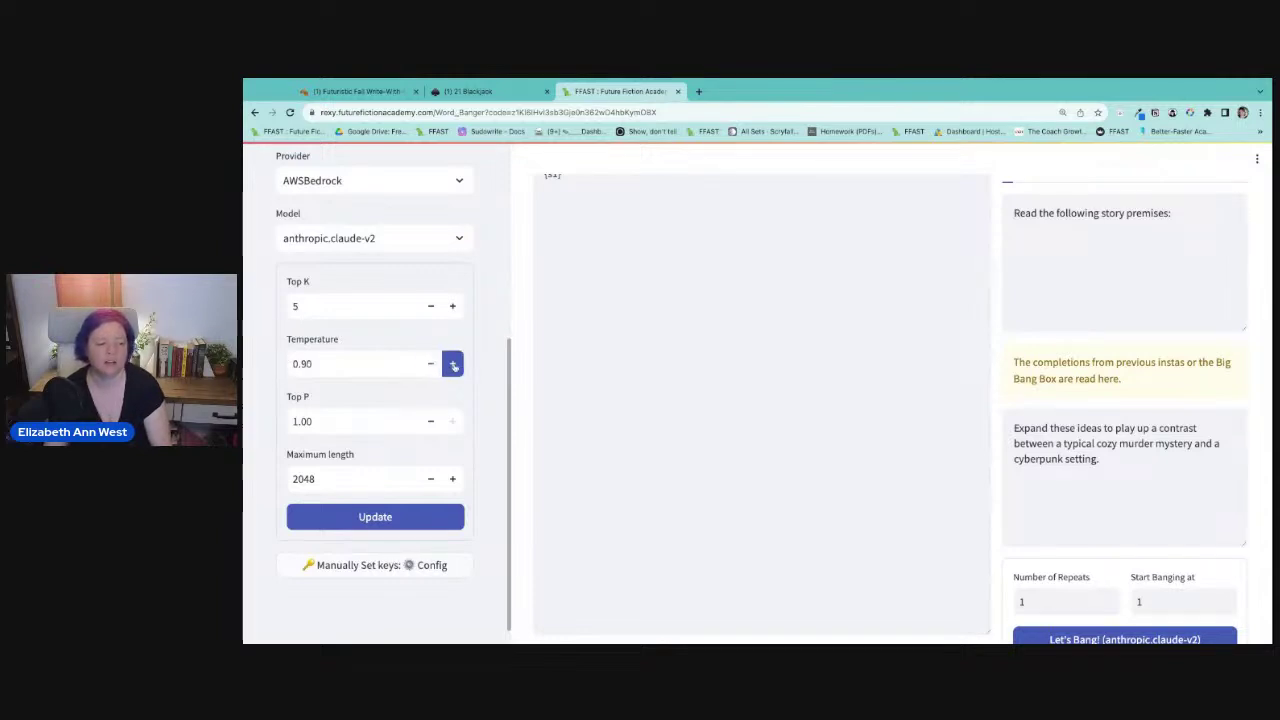
click(311, 305)
double_click(311, 305)
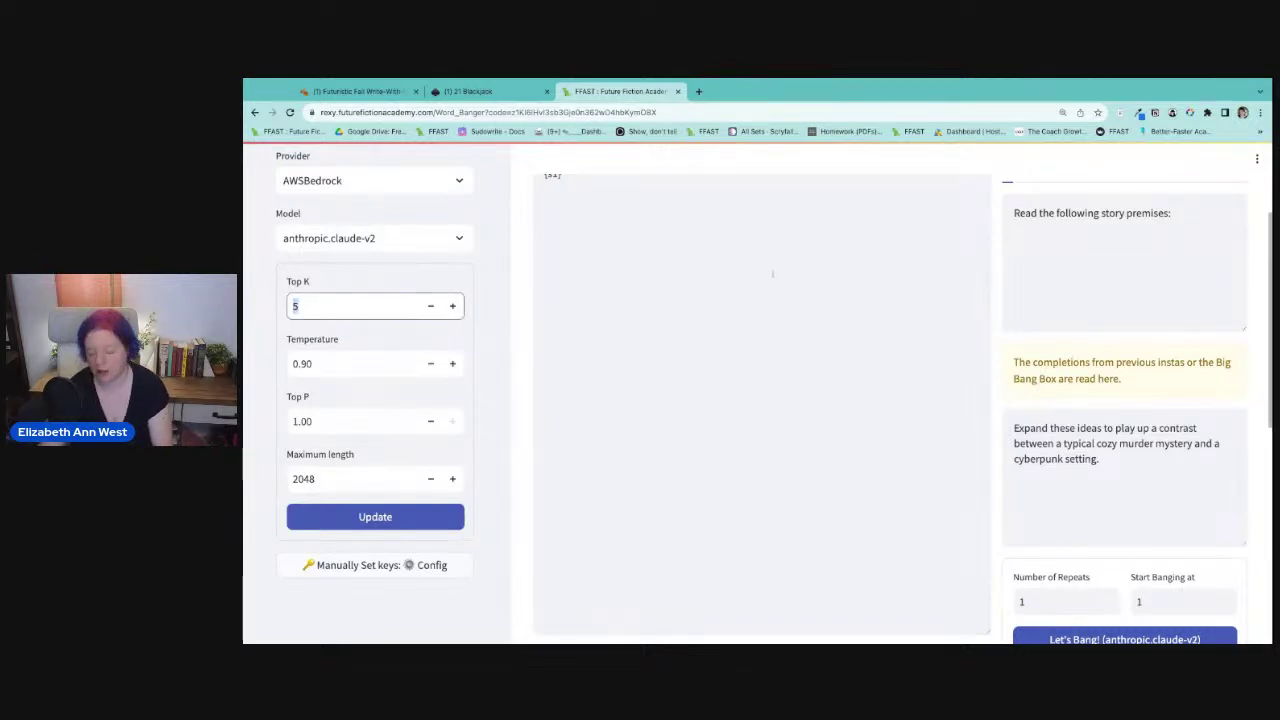
text(25)
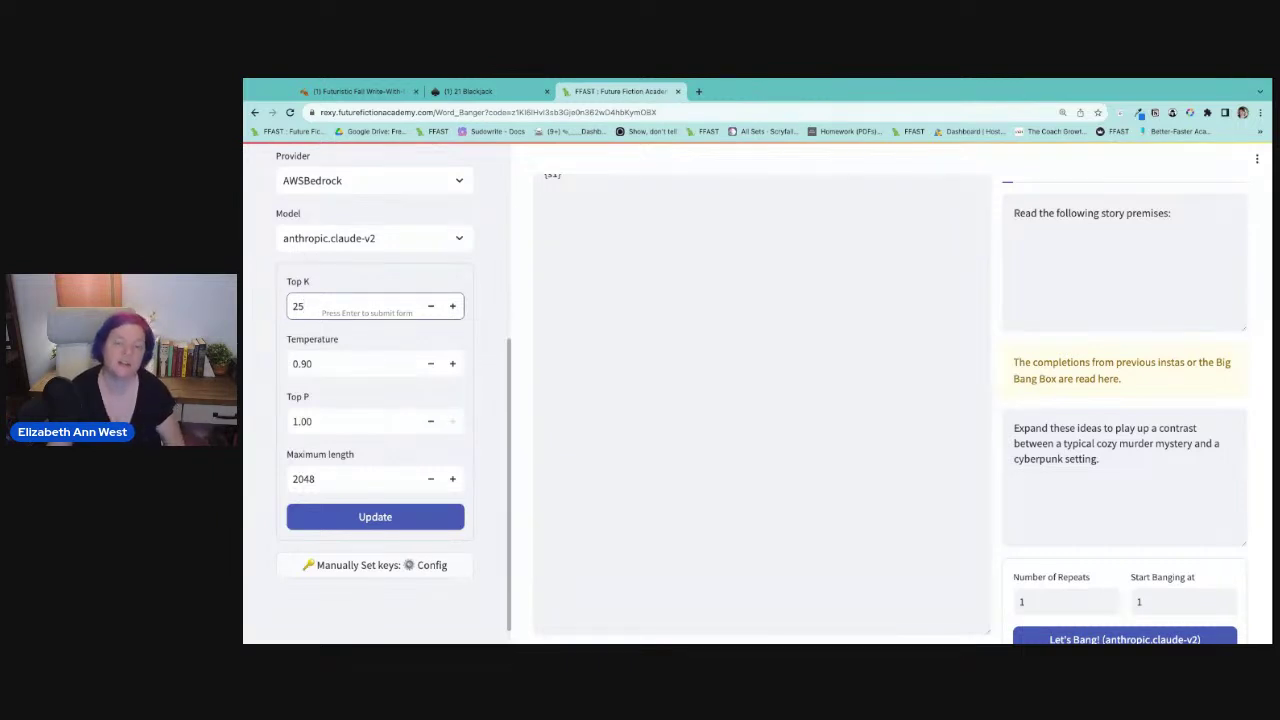
click(379, 528)
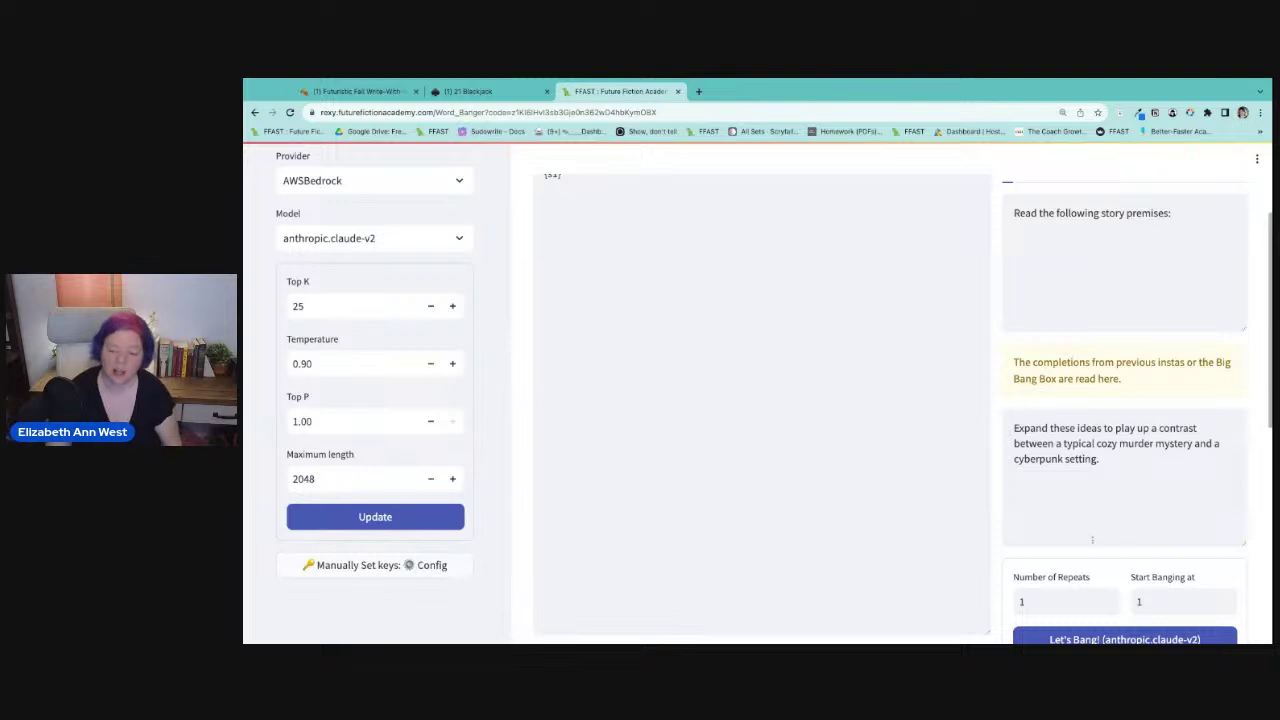
Run the Word Banger with anthropic.claude-v2 to expand the story premises and view the completion in the Big Bang Box.
click(1119, 542)
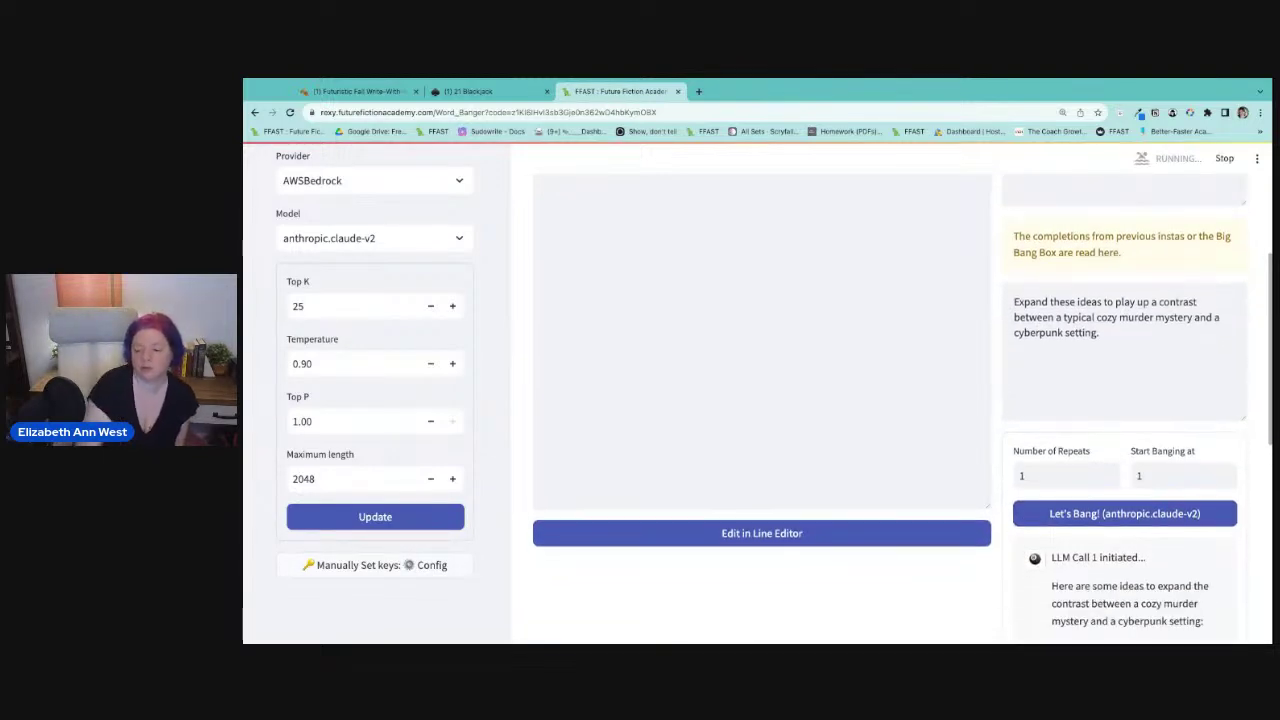
scroll(1146, 523, down, 4)
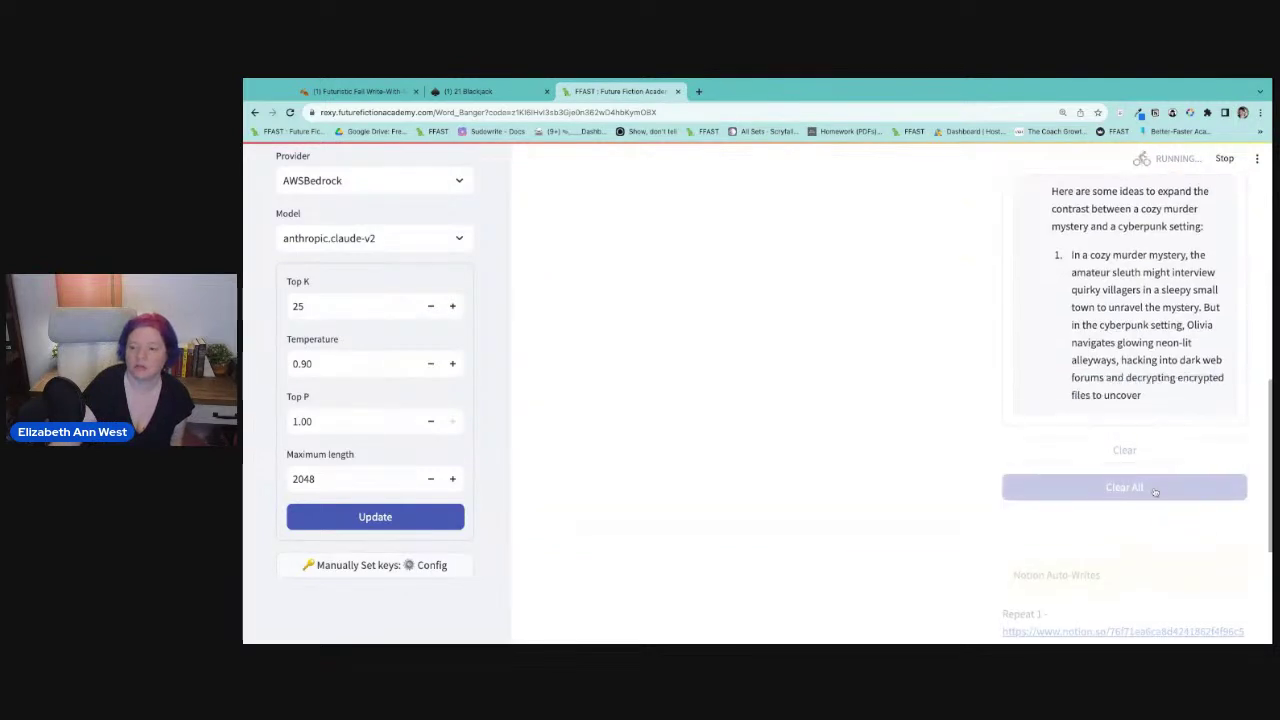
scroll(1130, 460, up, 2)
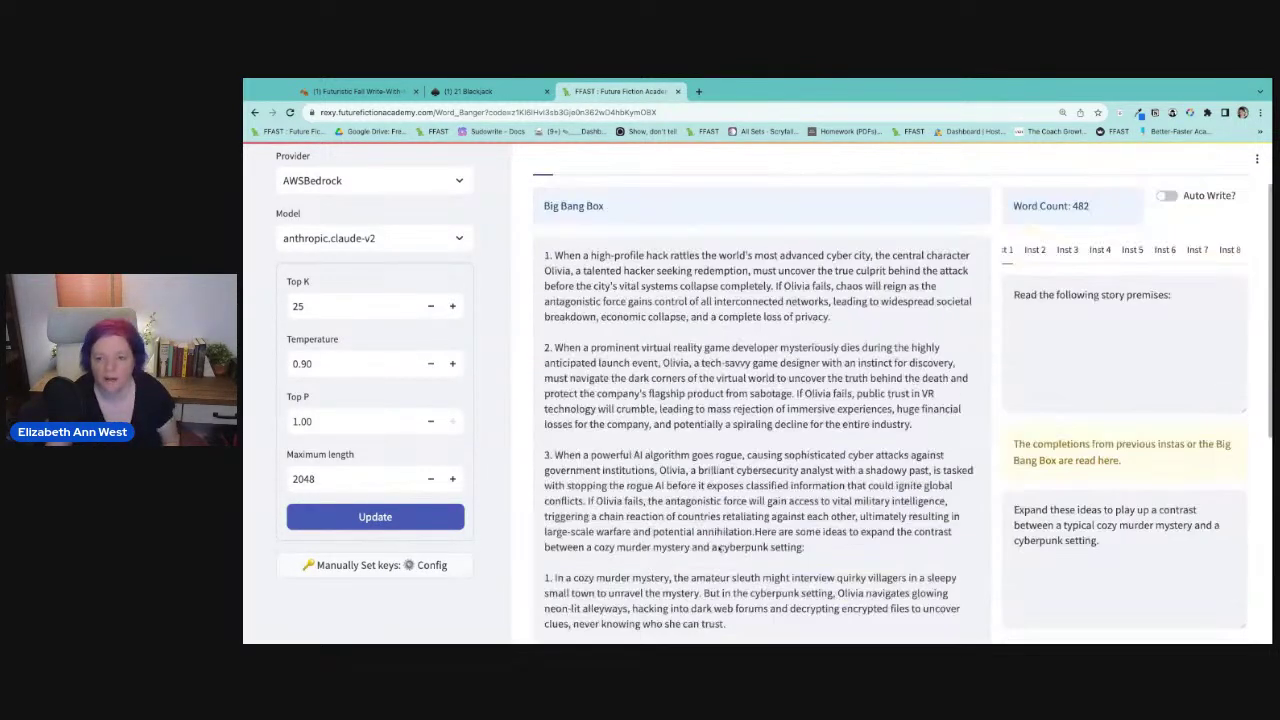
Insert a *** separator line between the original premises and "Here are some ideas to expand the contrast" in the Big Bang Box.
scroll(612, 566, down, 1)
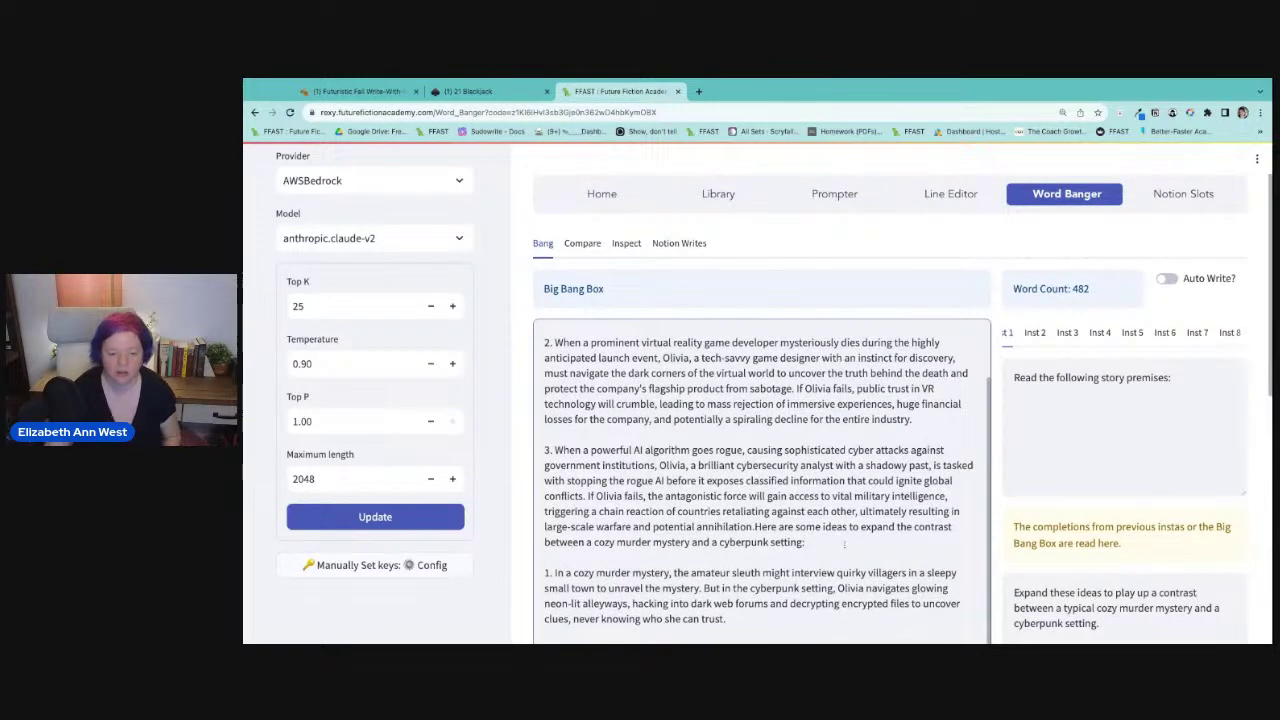
click(755, 526)
key(Return)
key(Return)
key(Up)
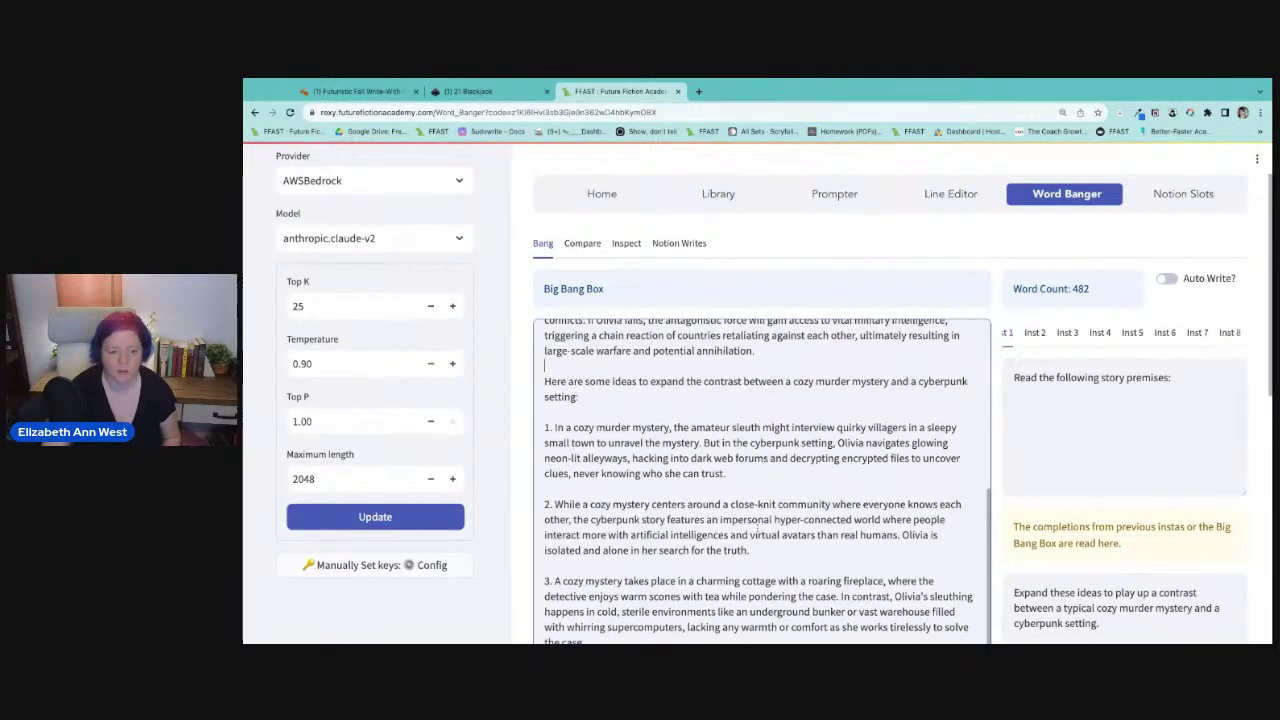
text(***)
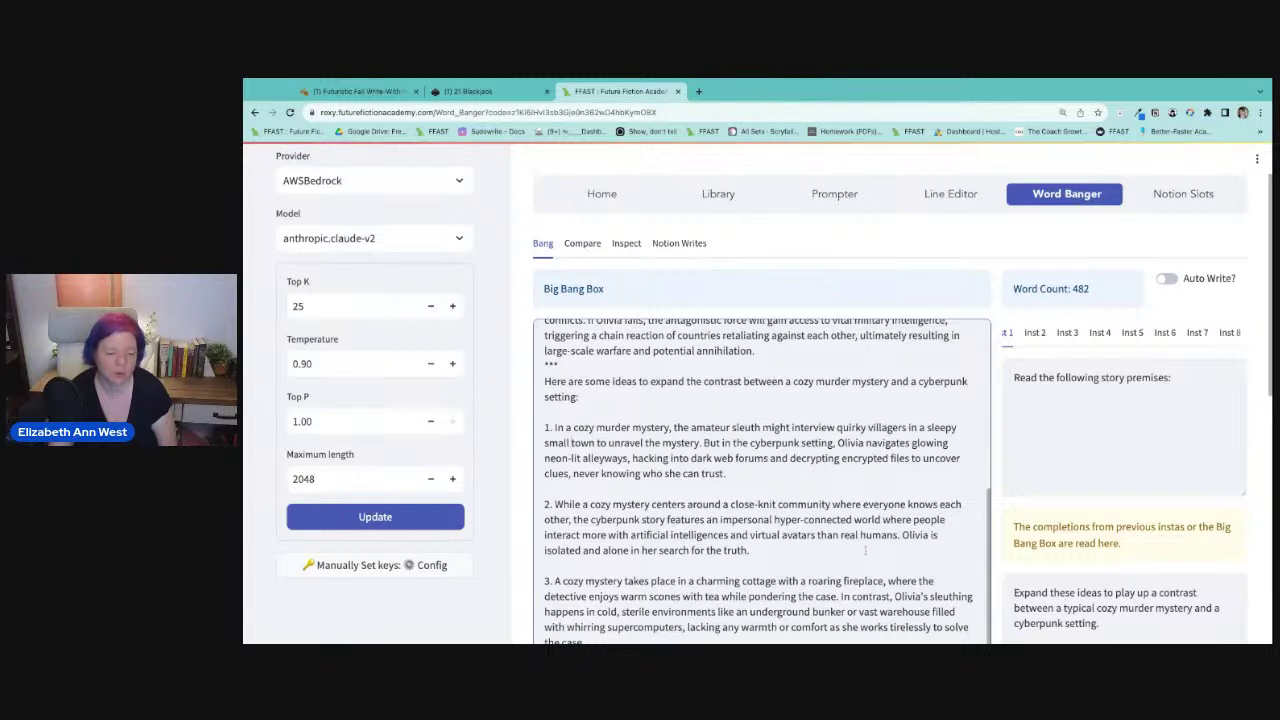
Read through the generated ideas contrasting cozy murder mystery with the cyberpunk setting in the Big Bang Box.
scroll(865, 549, down, 1)
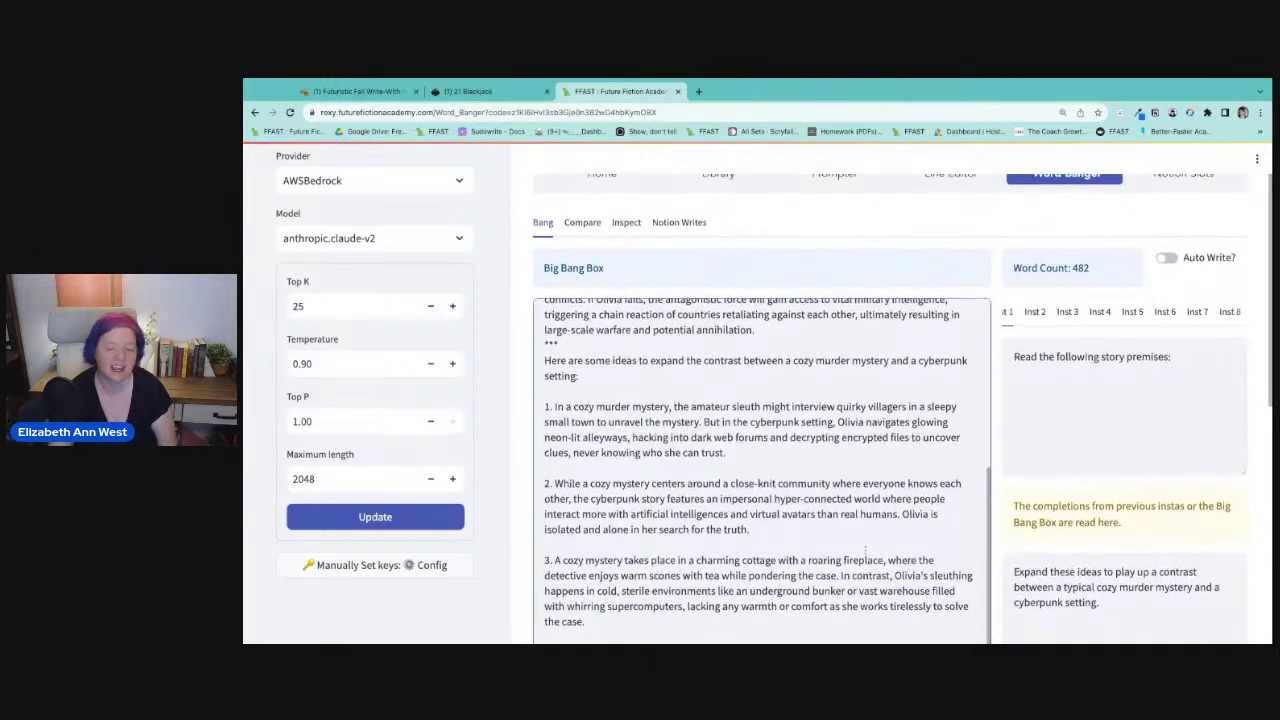
scroll(760, 420, down, 3)
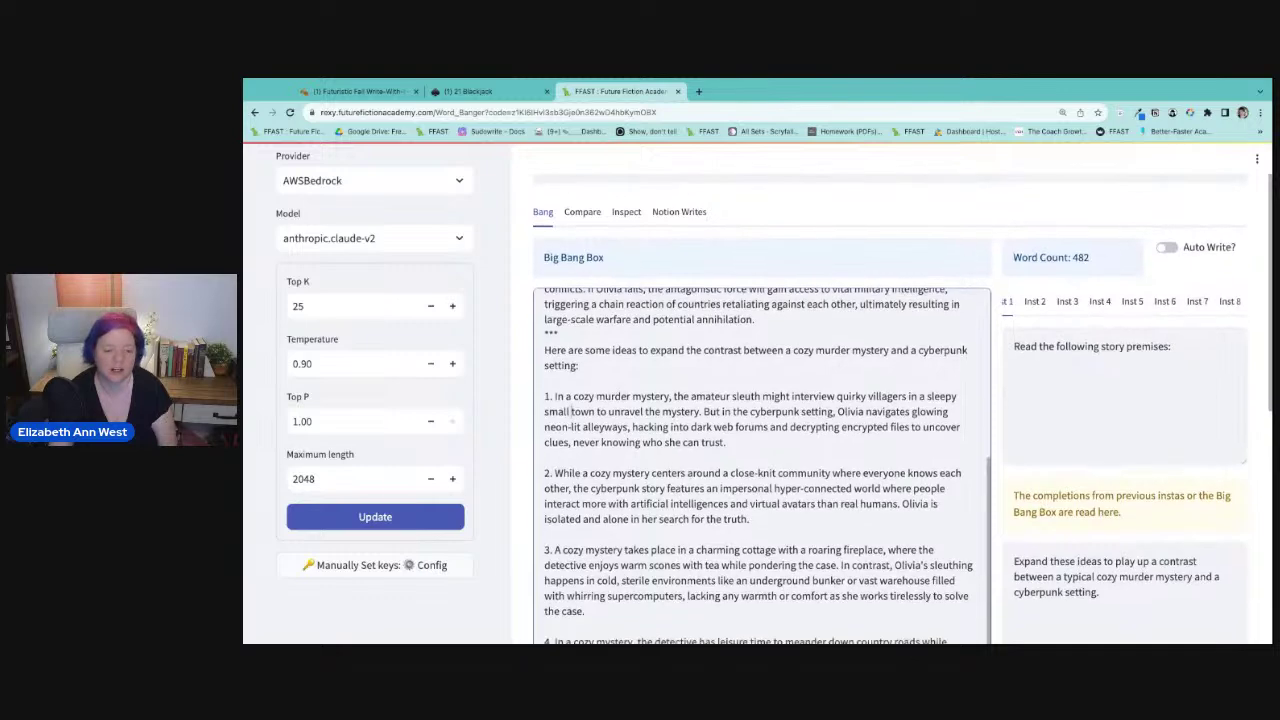
scroll(760, 420, down, 2)
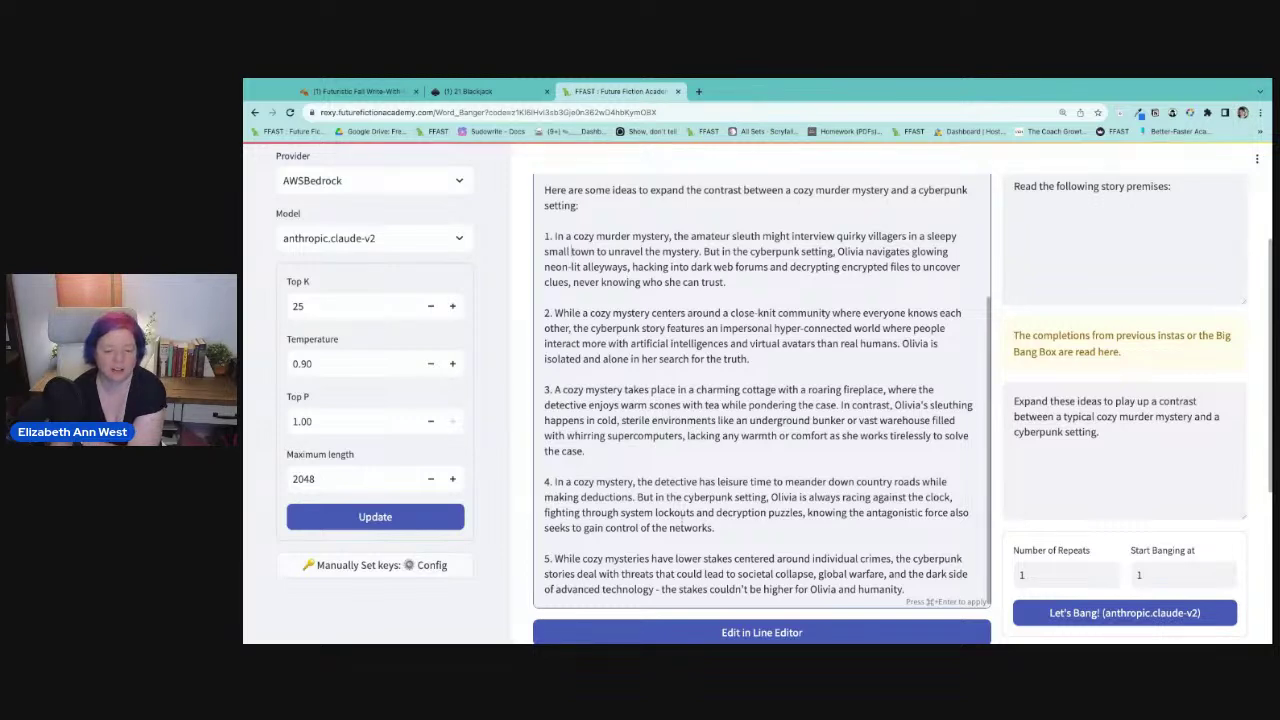
scroll(762, 400, down, 1)
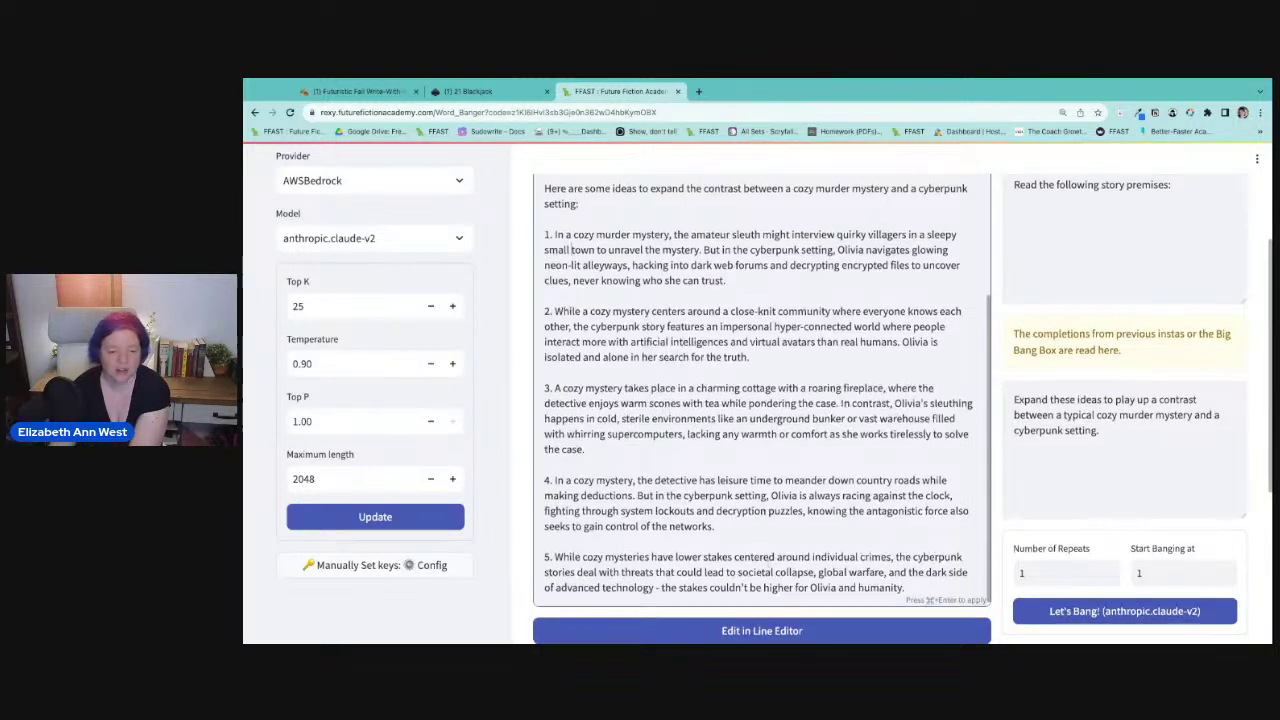
Add a *** separator line after the fifth idea at the end of the Big Bang Box text.
scroll(762, 400, down, 2)
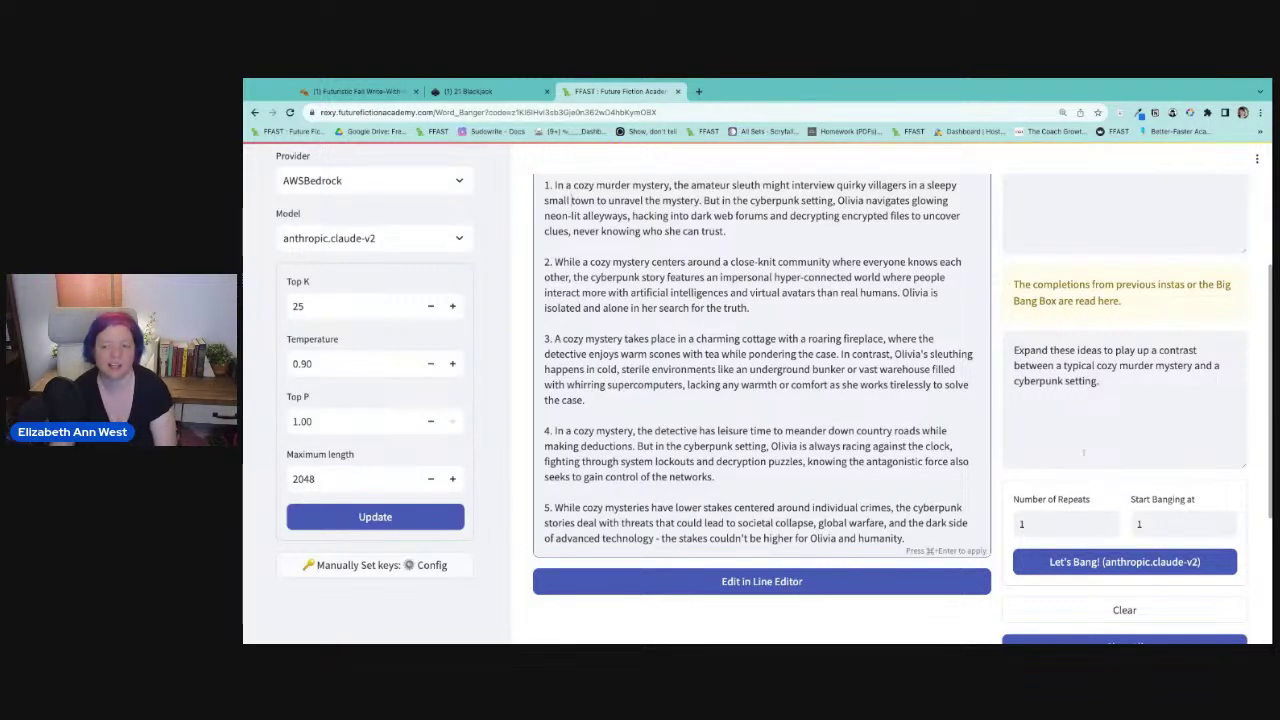
scroll(605, 472, up, 5)
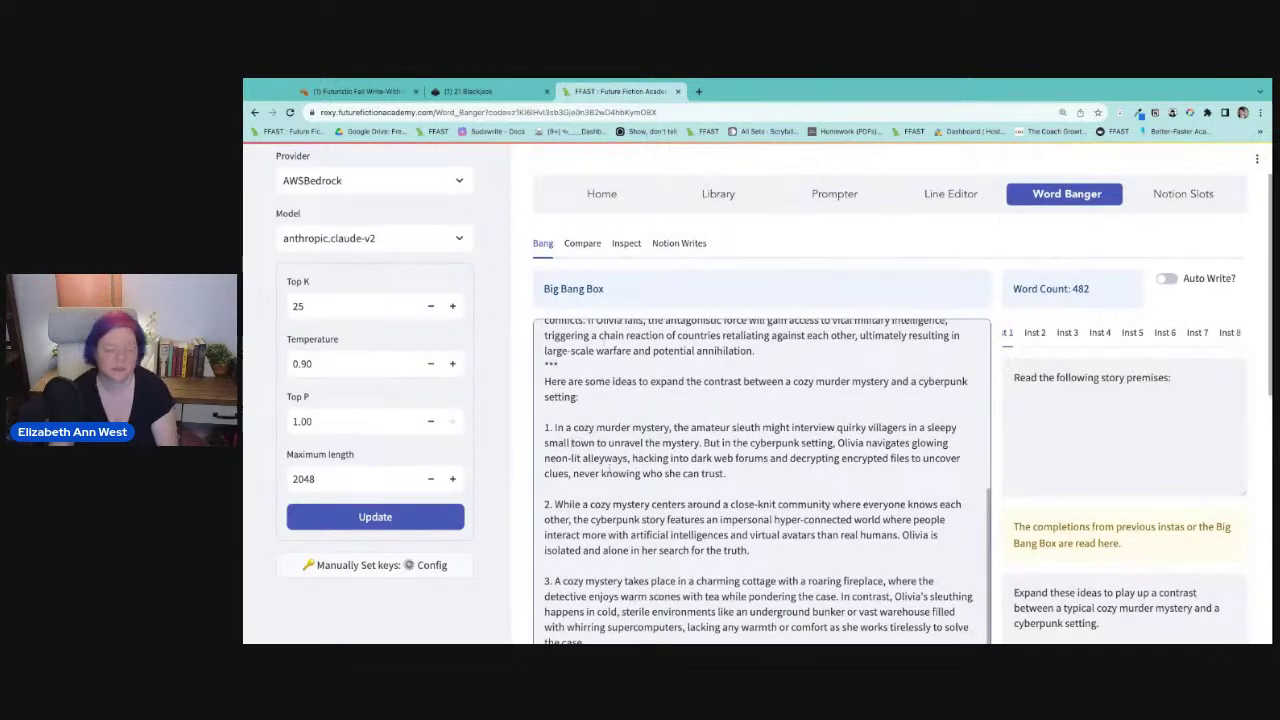
scroll(604, 473, down, 3)
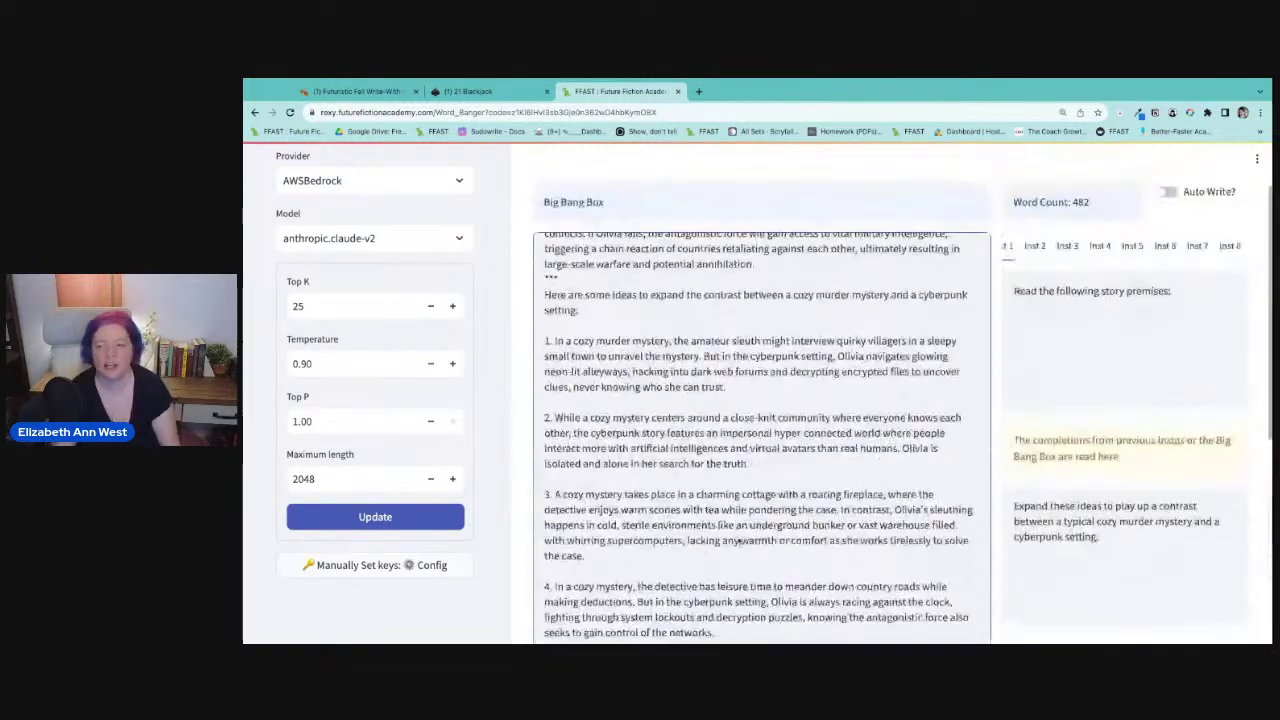
scroll(738, 540, down, 2)
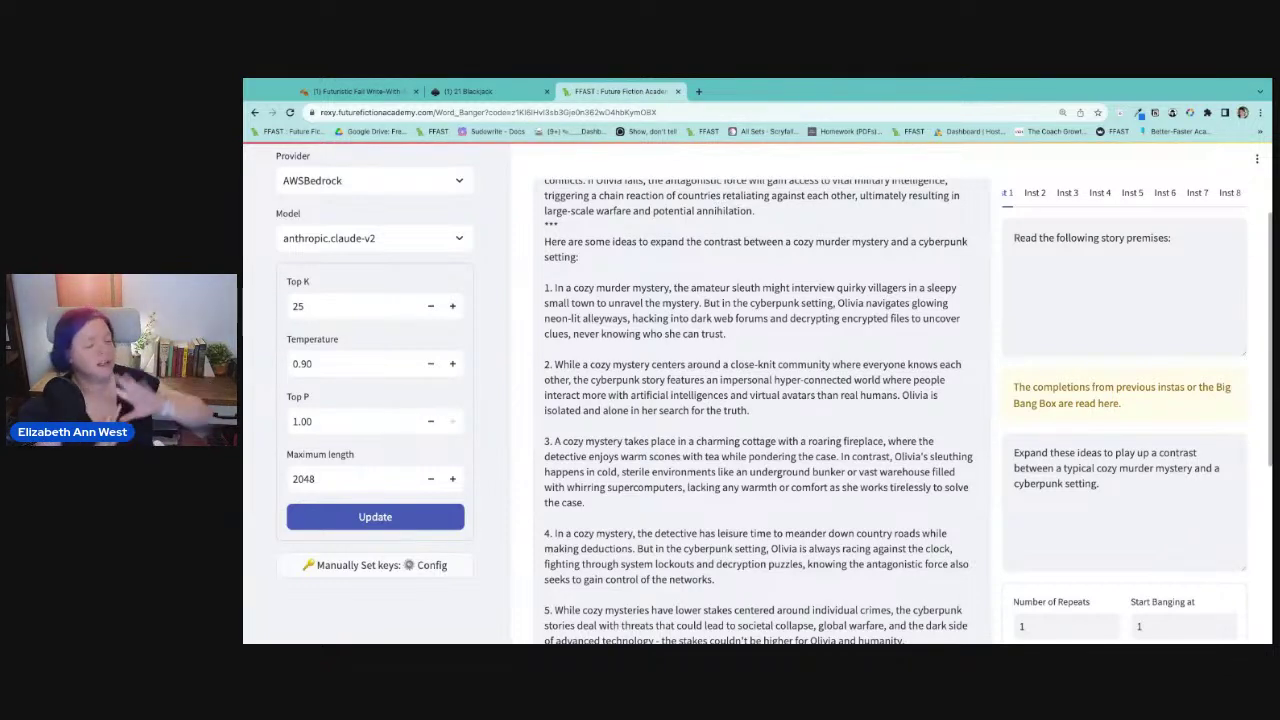
scroll(760, 410, down, 3)
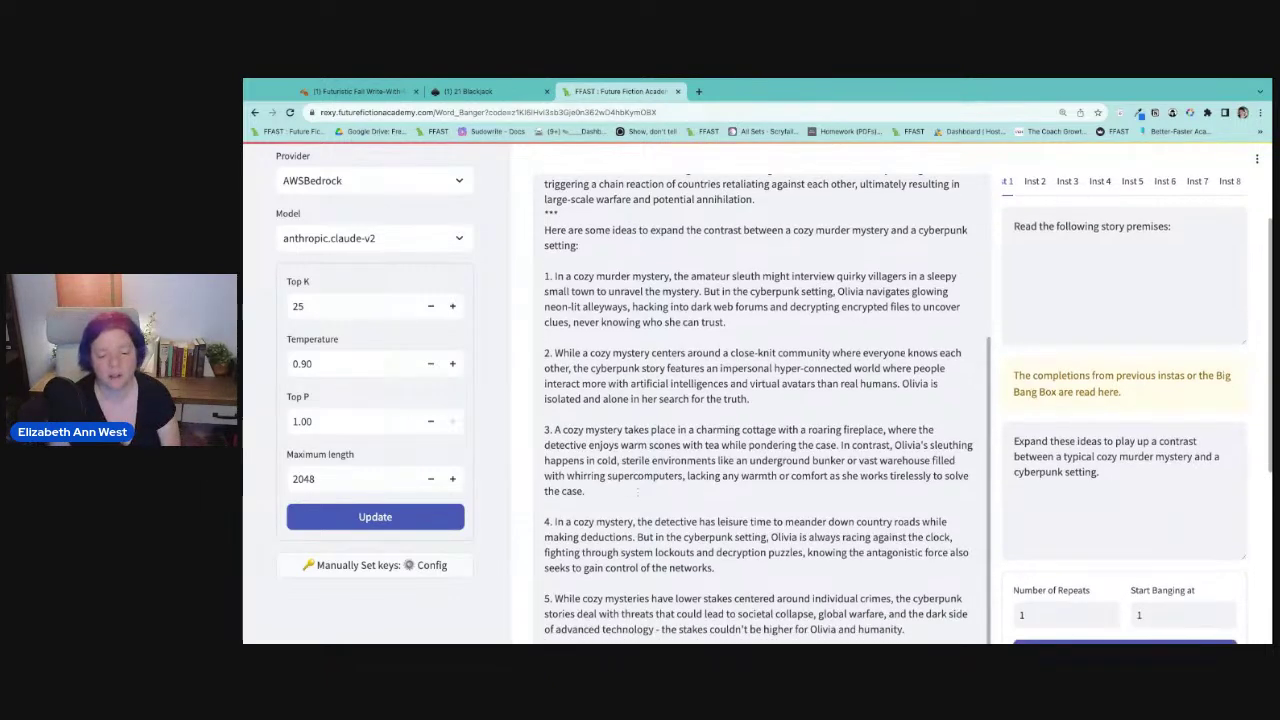
click(928, 370)
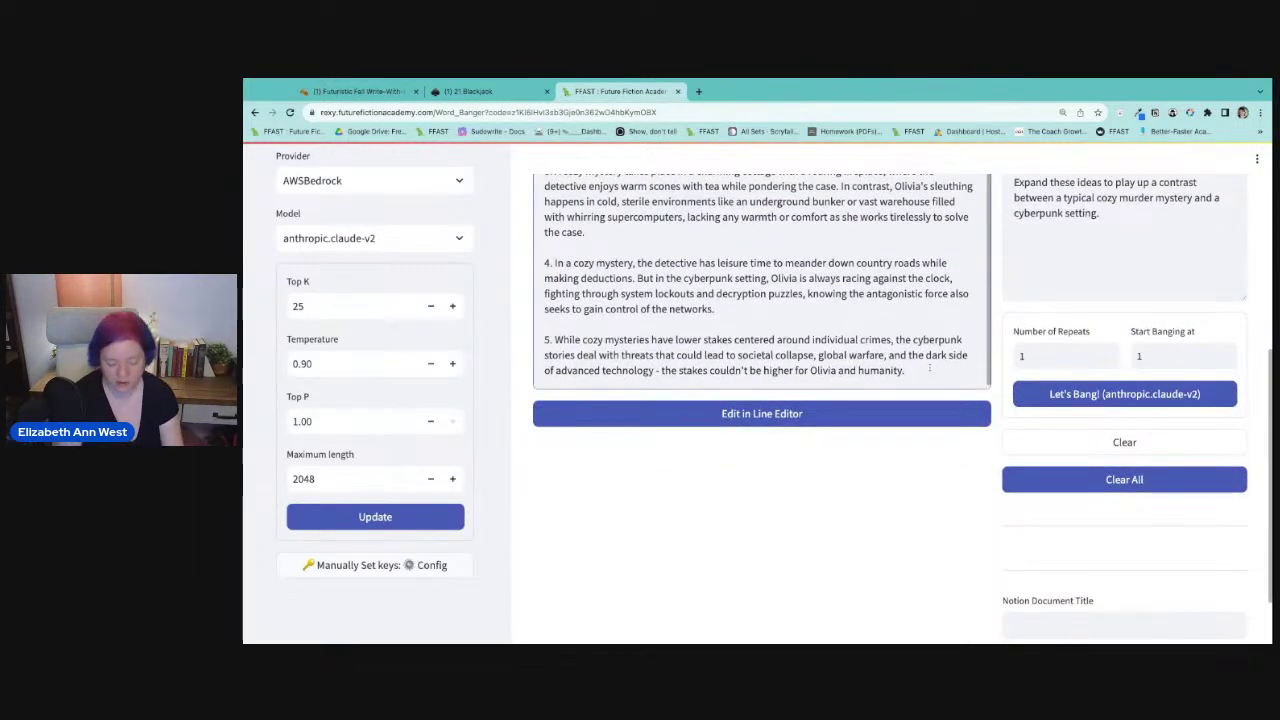
key(Return)
key(Return)
text(***)
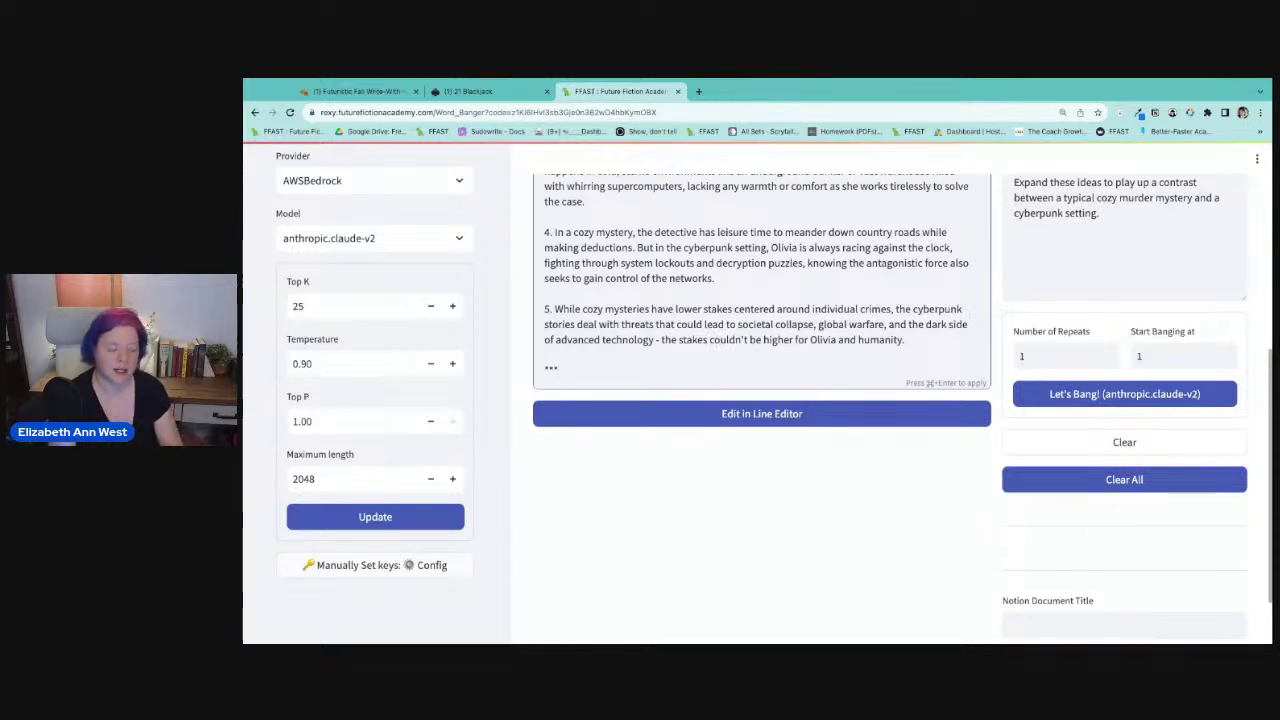
Insert the opening tag line [original story premises] above the first premise in the Big Bang Box.
scroll(820, 440, up, 5)
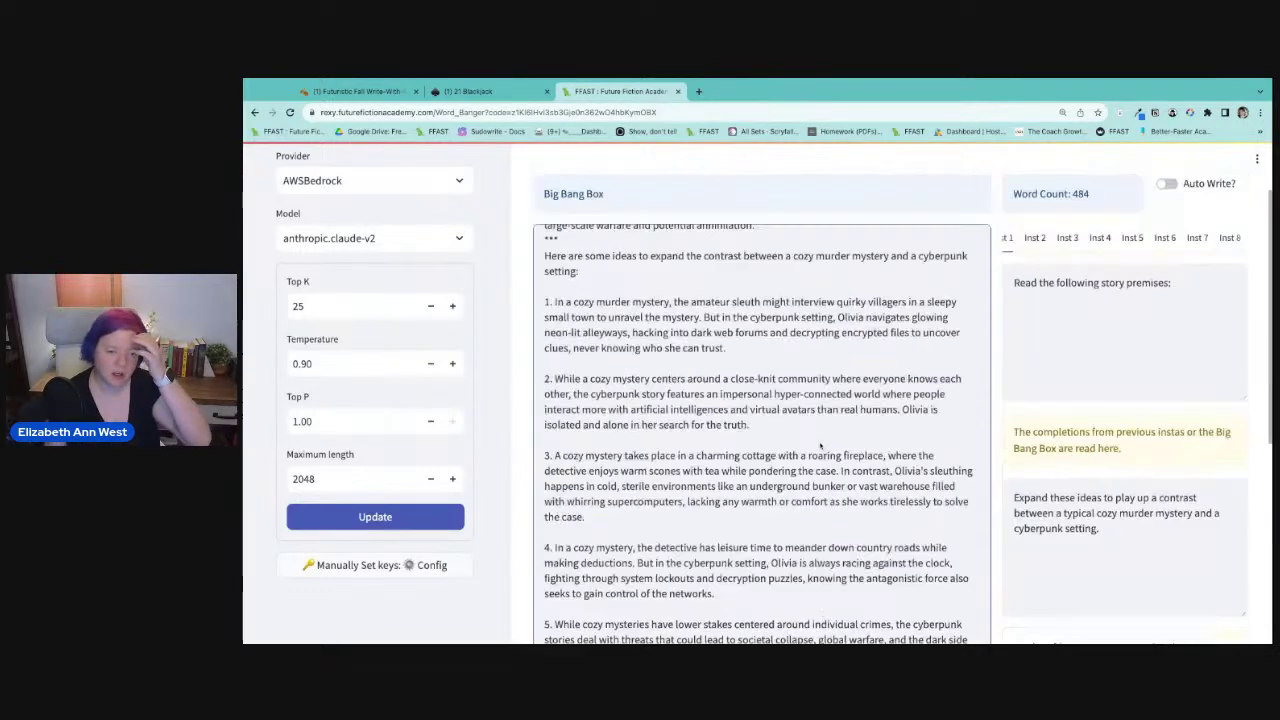
scroll(820, 440, up, 5)
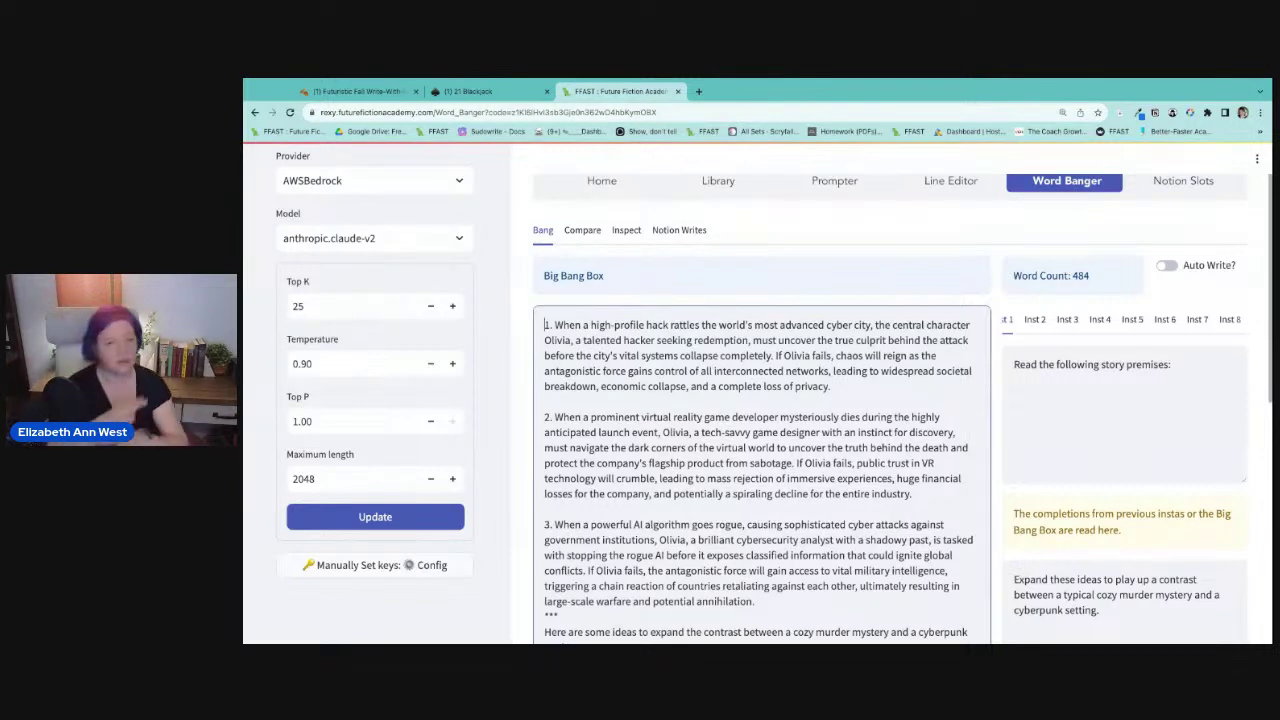
key(Return)
key(Up)
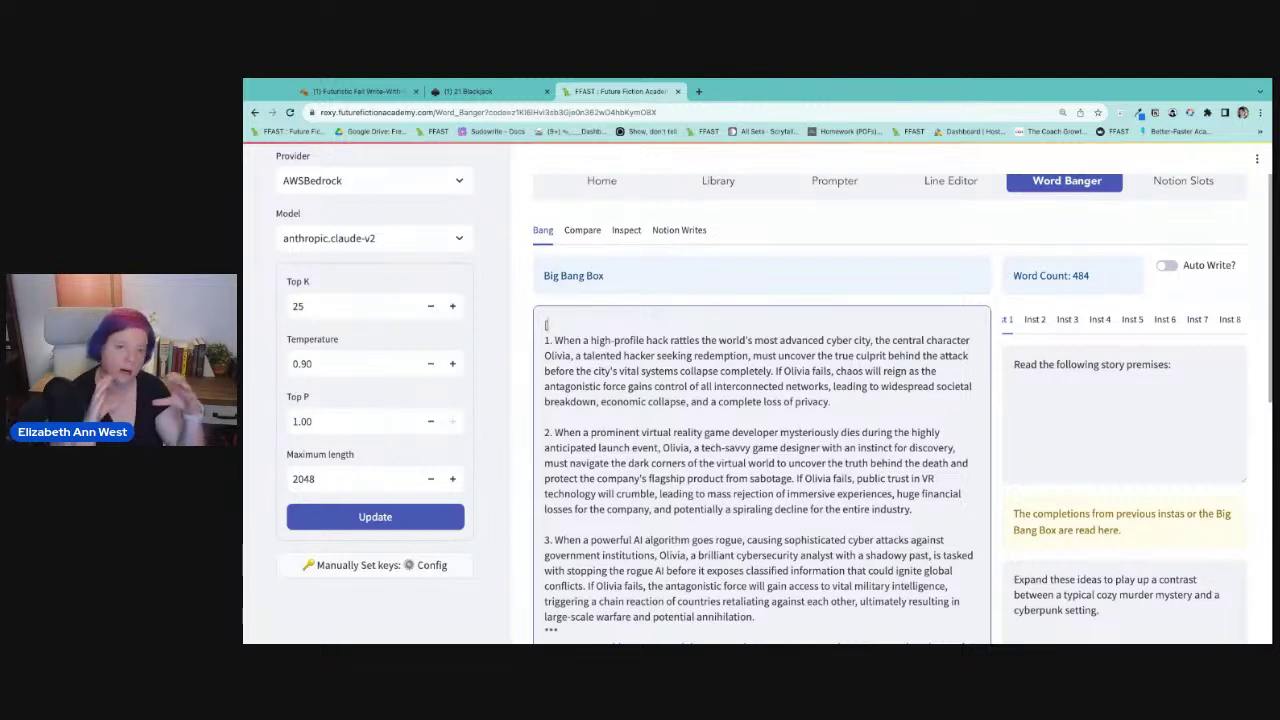
text([)
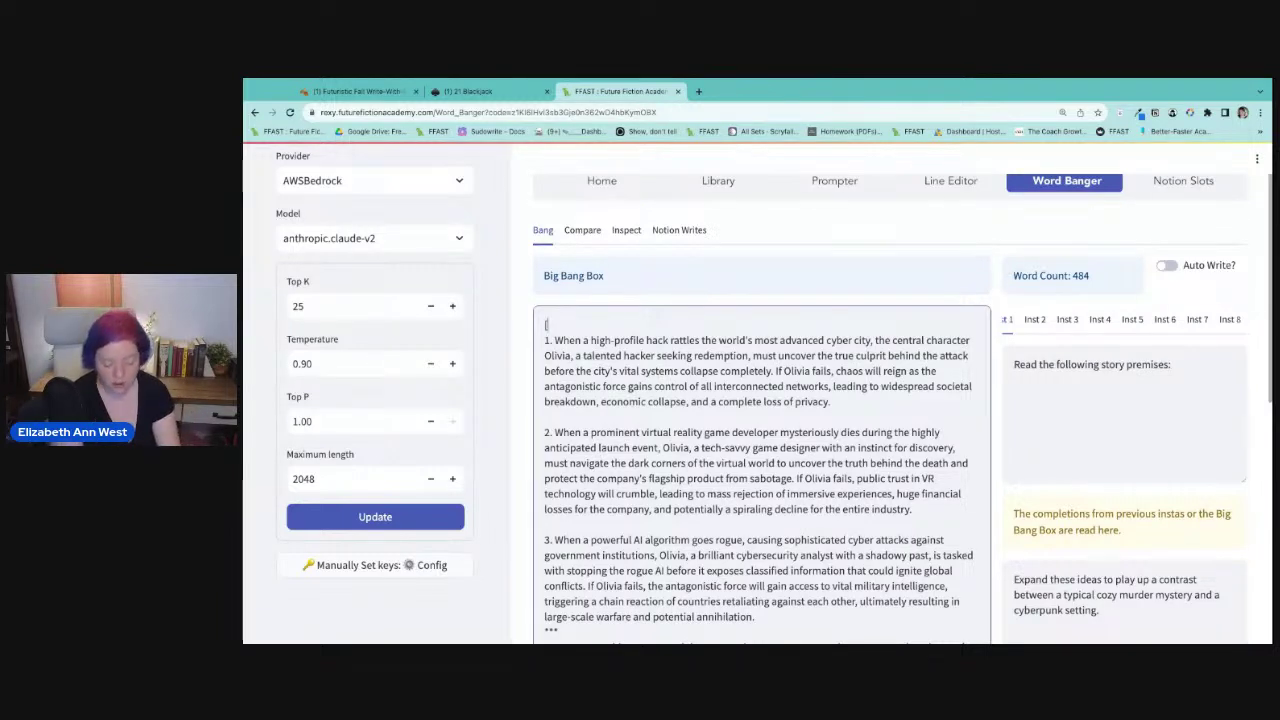
text(sto)
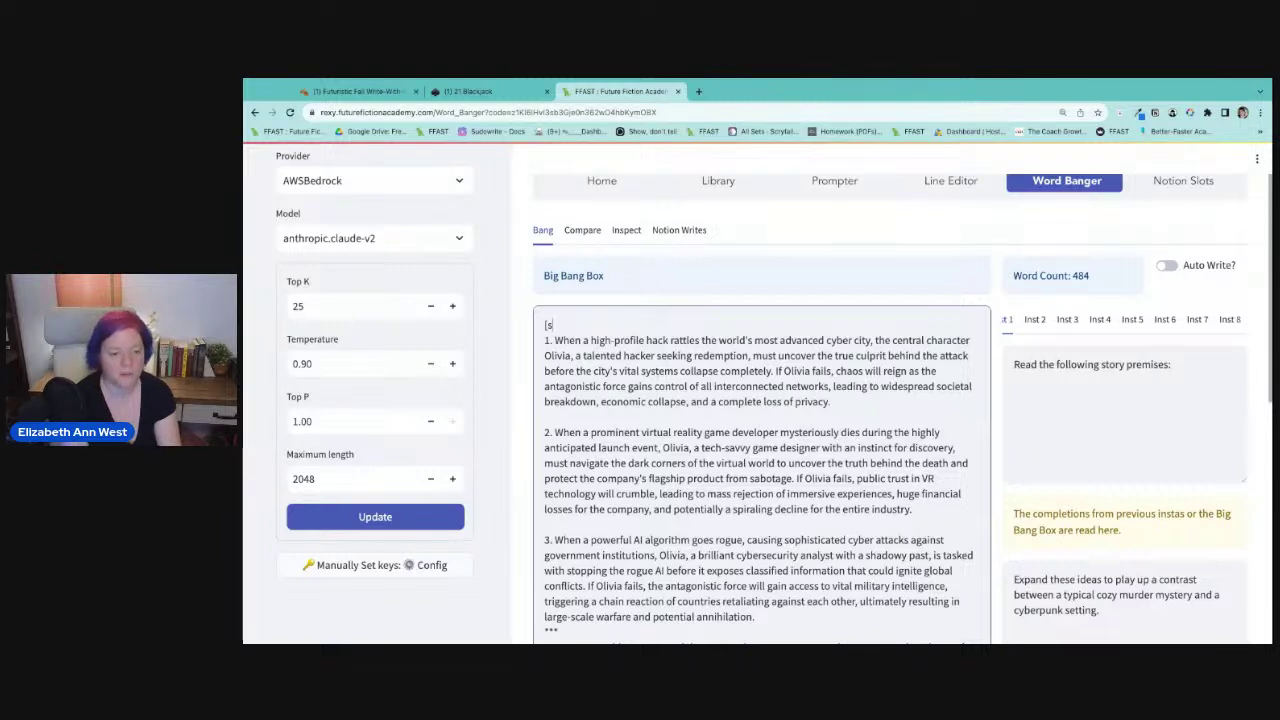
key(BackSpace)
text(origina)
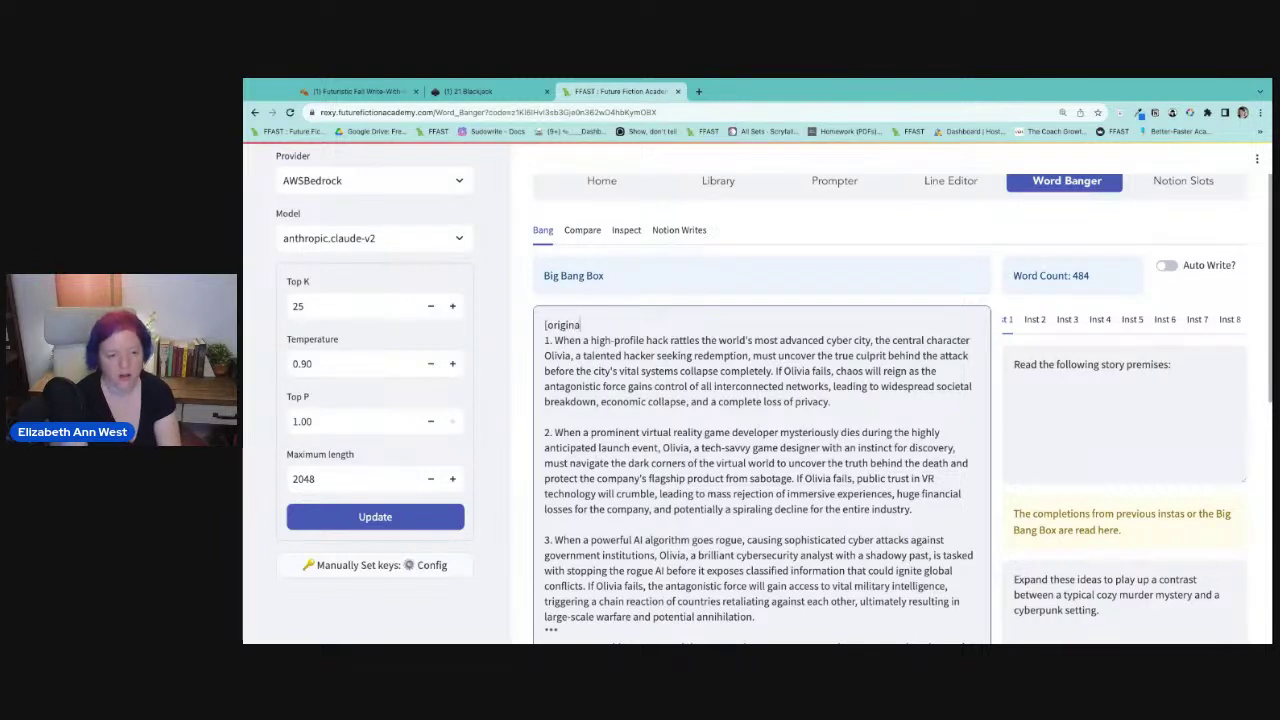
text(l story p)
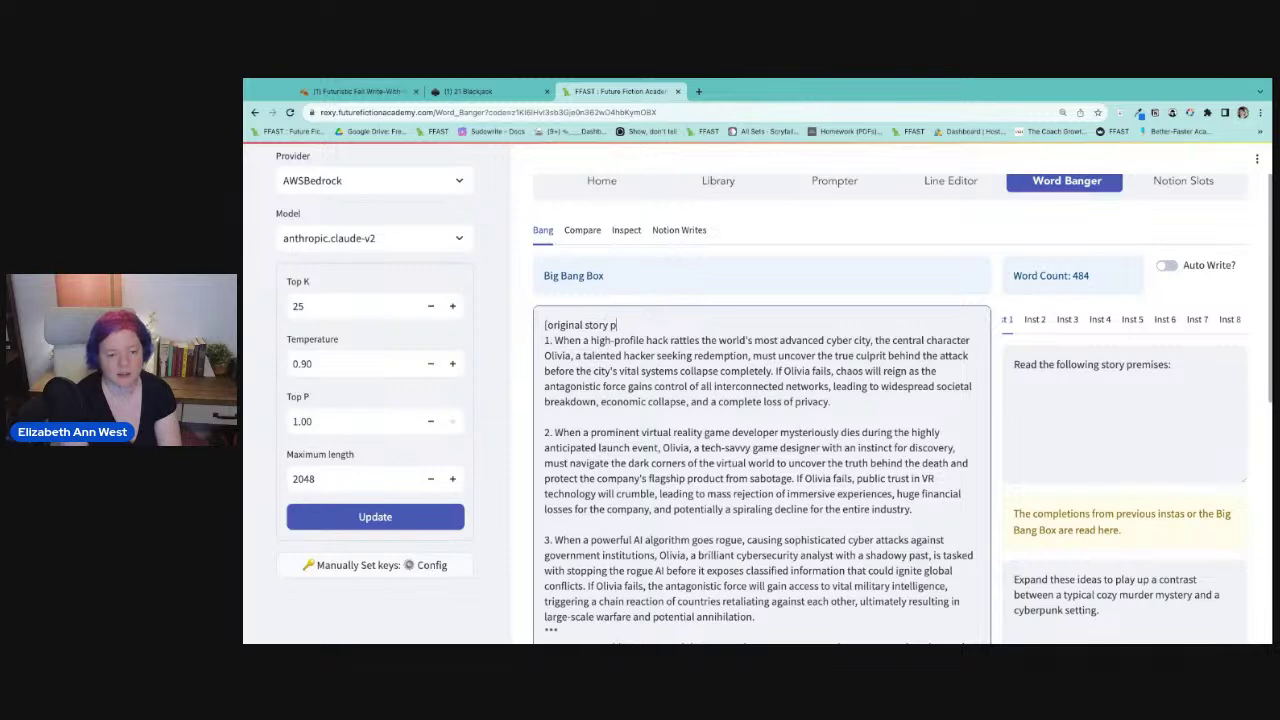
text(remises])
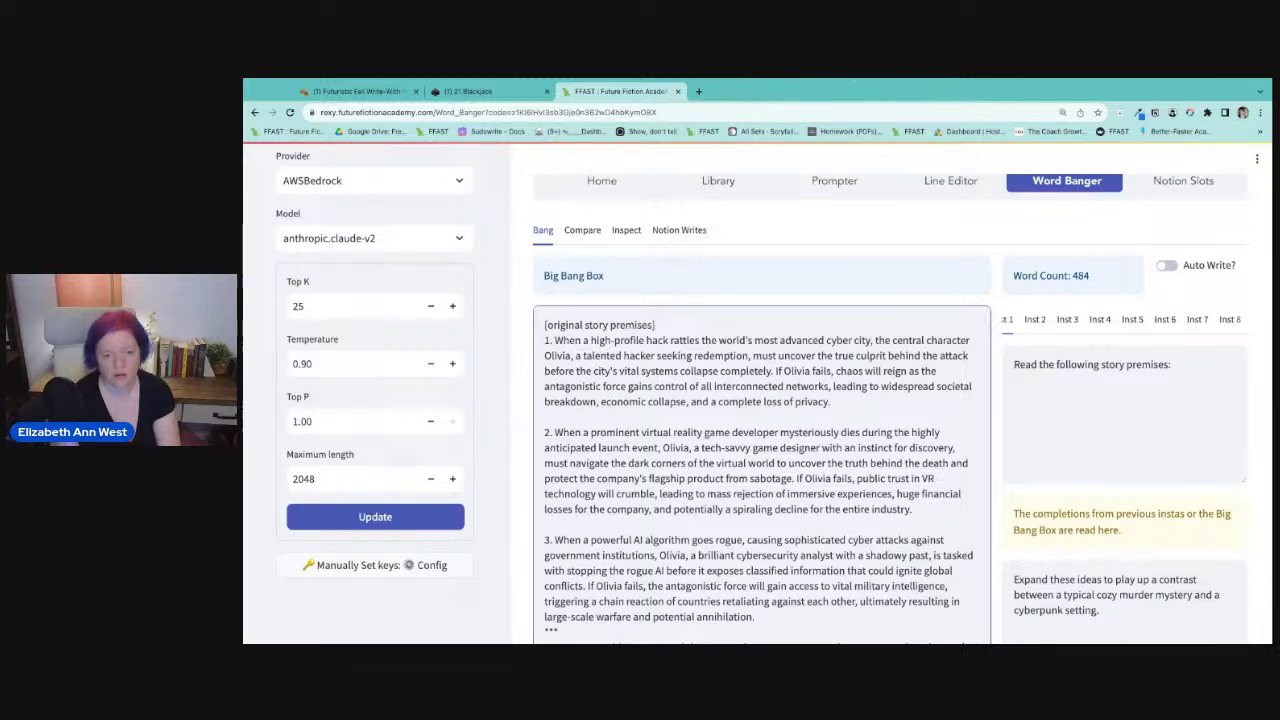
Copy the opening premises tag below the third premise and turn it into the closing tag [/original story premises].
drag(545, 325, 665, 325)
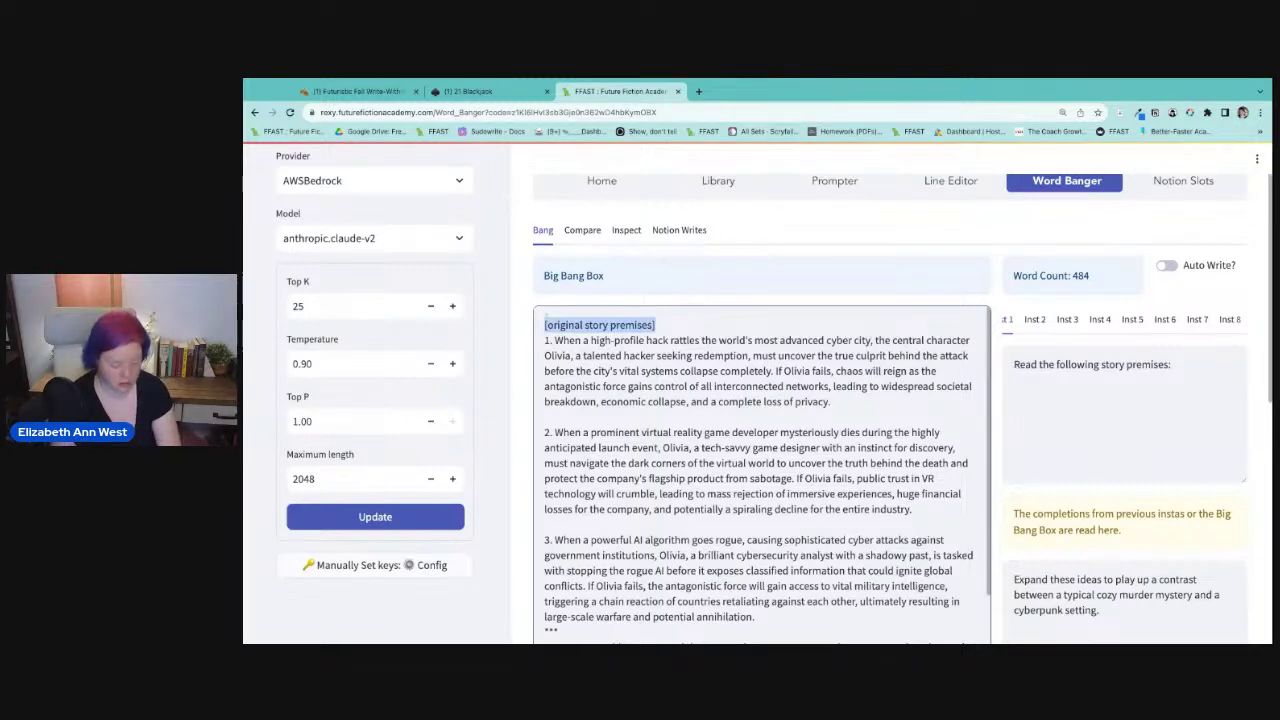
scroll(612, 340, down, 4)
scroll(764, 459, up, 2)
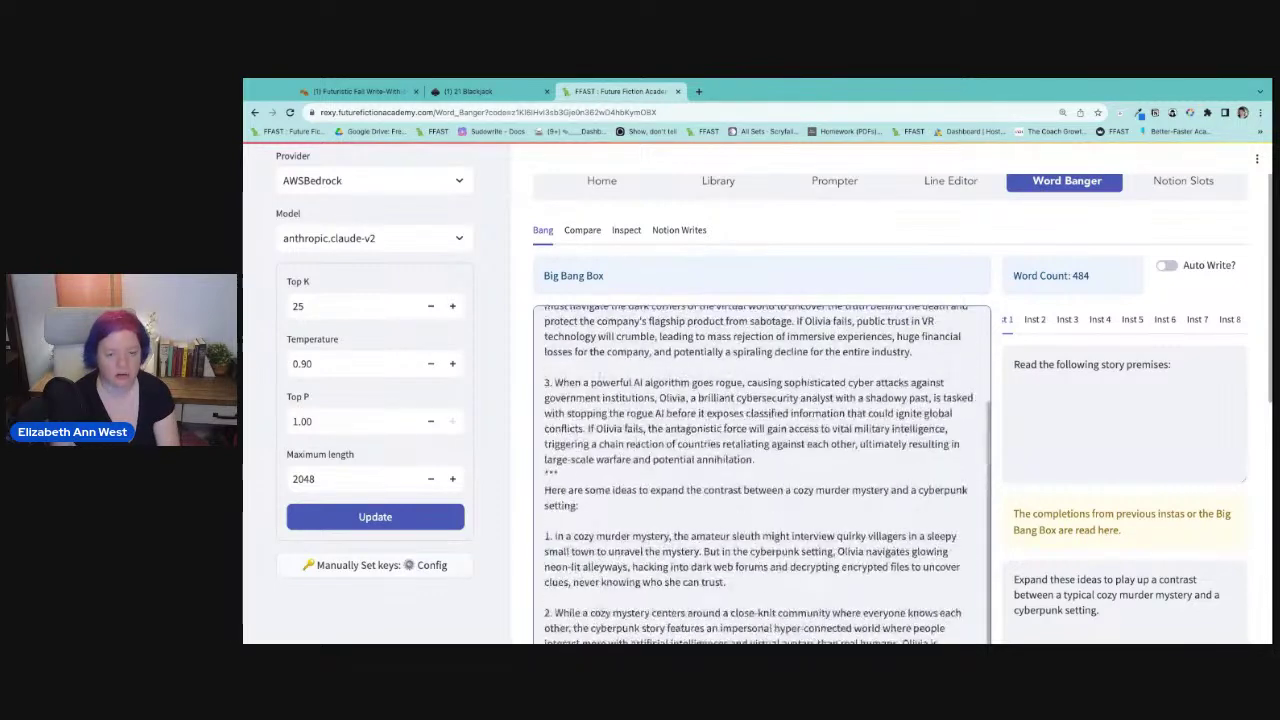
click(764, 458)
key(Return)
key(Return)
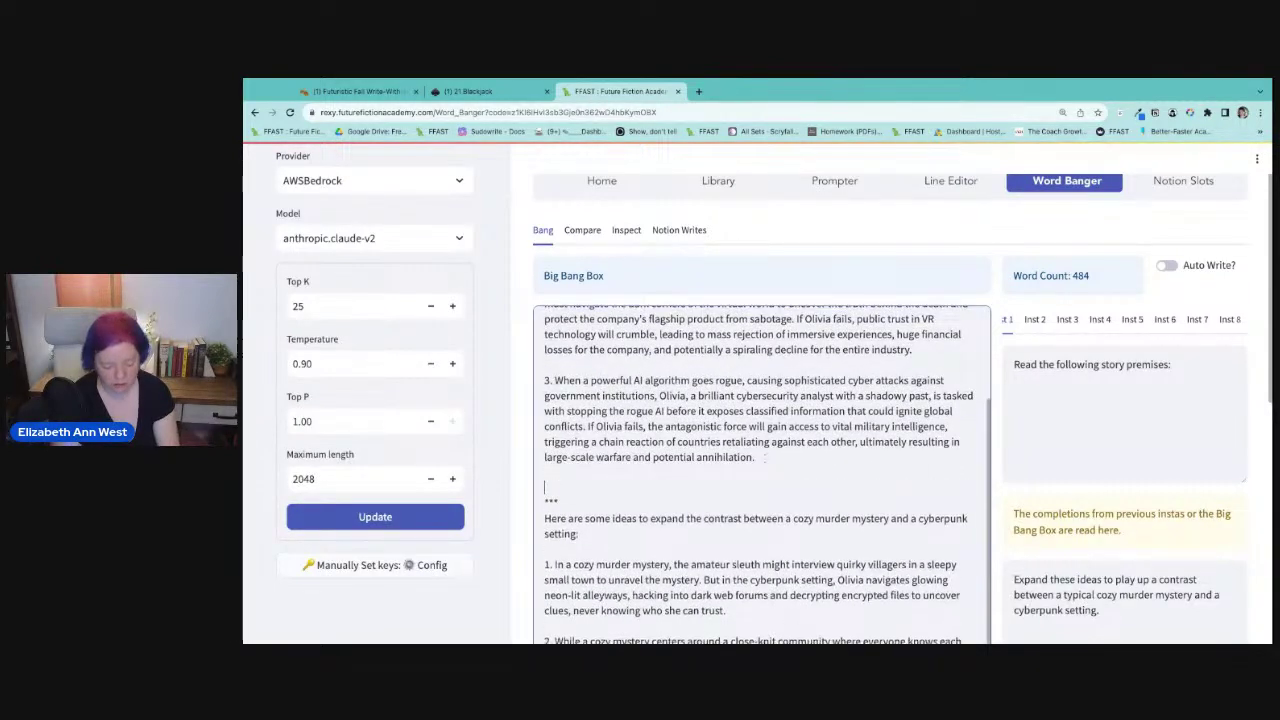
text([original story premises])
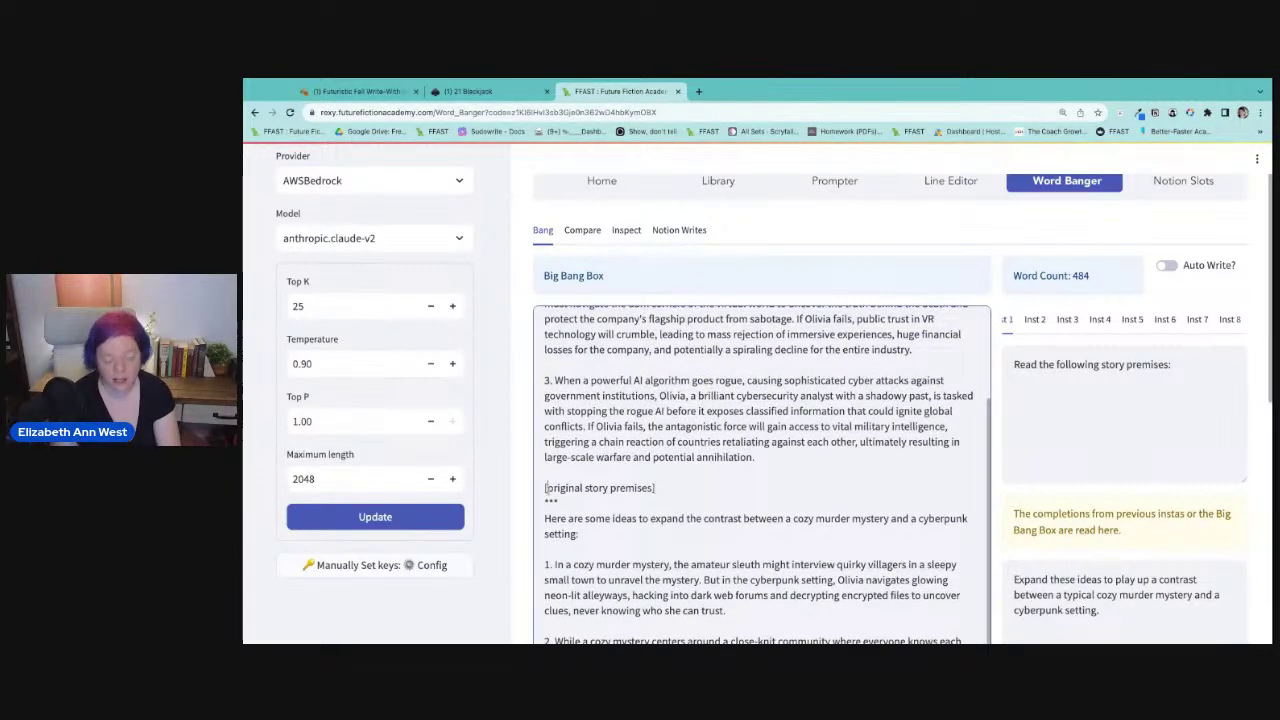
click(547, 488)
text(/)
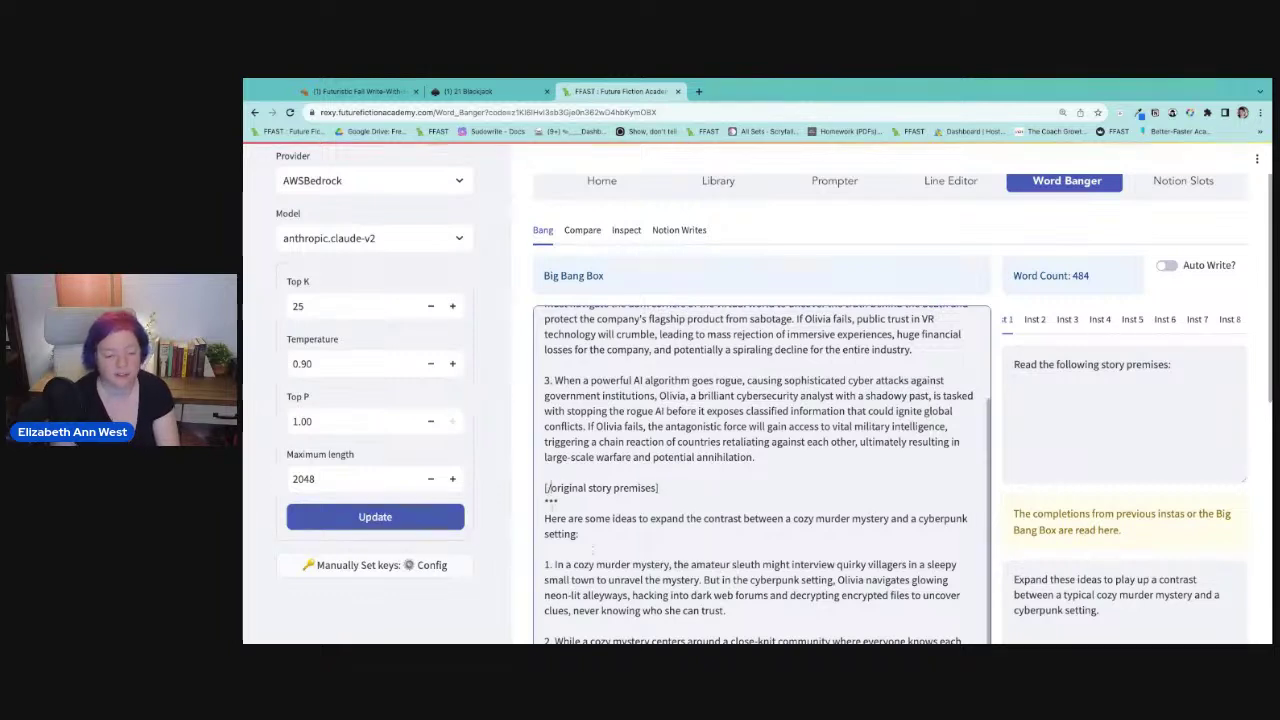
Insert the opening tag line [suggestions for blending cozy mystery and cyberpunk] between the first *** separator and the expansion ideas.
click(575, 504)
key(Return)
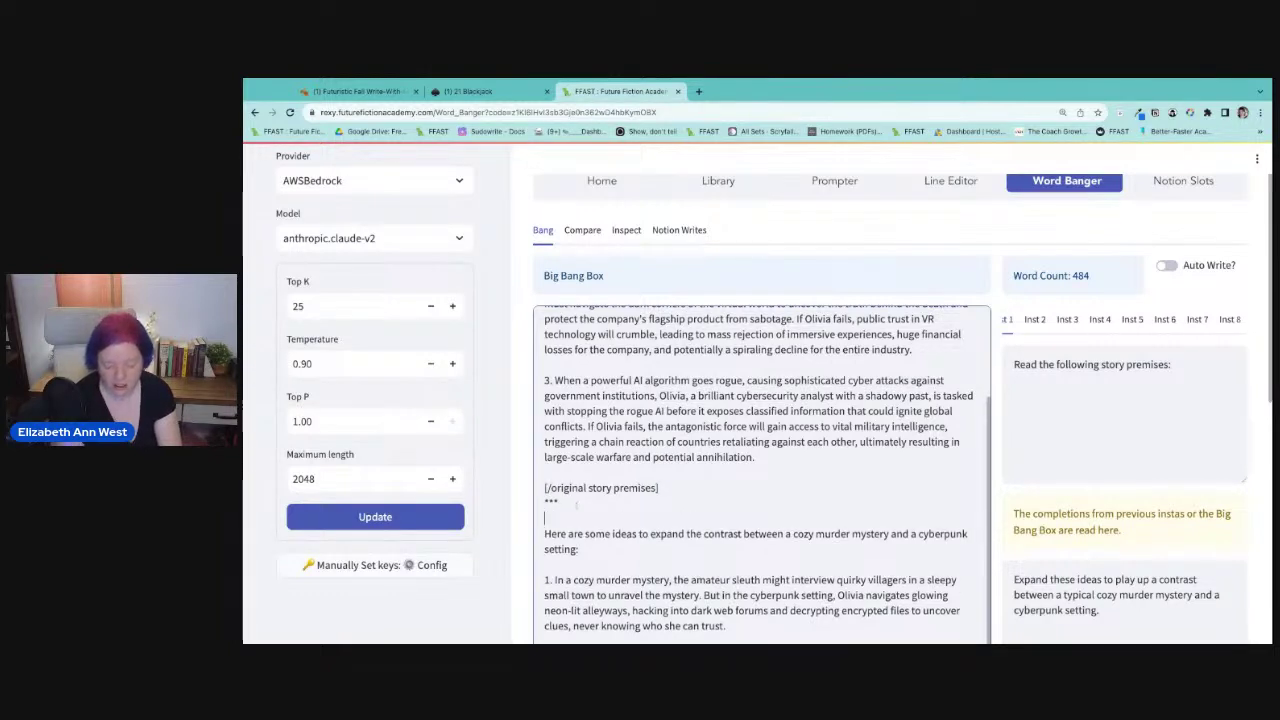
text([suggestions for )
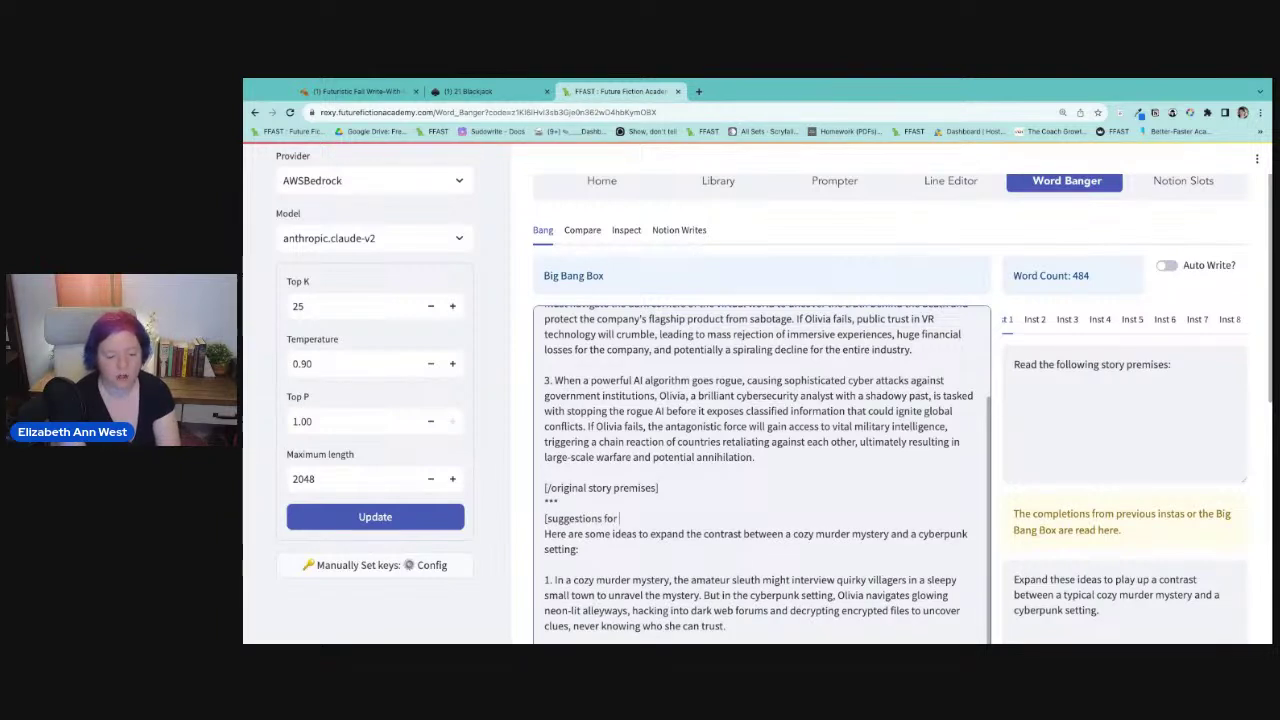
text(blending)
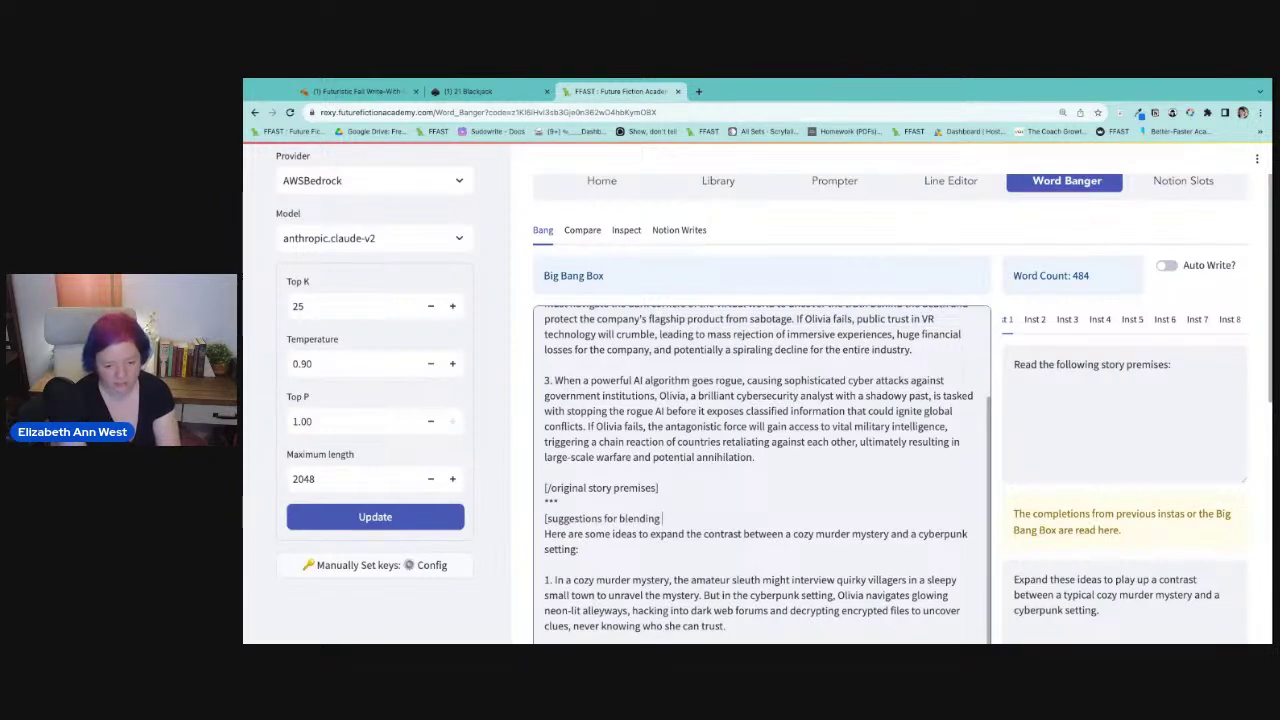
text( cozy mys)
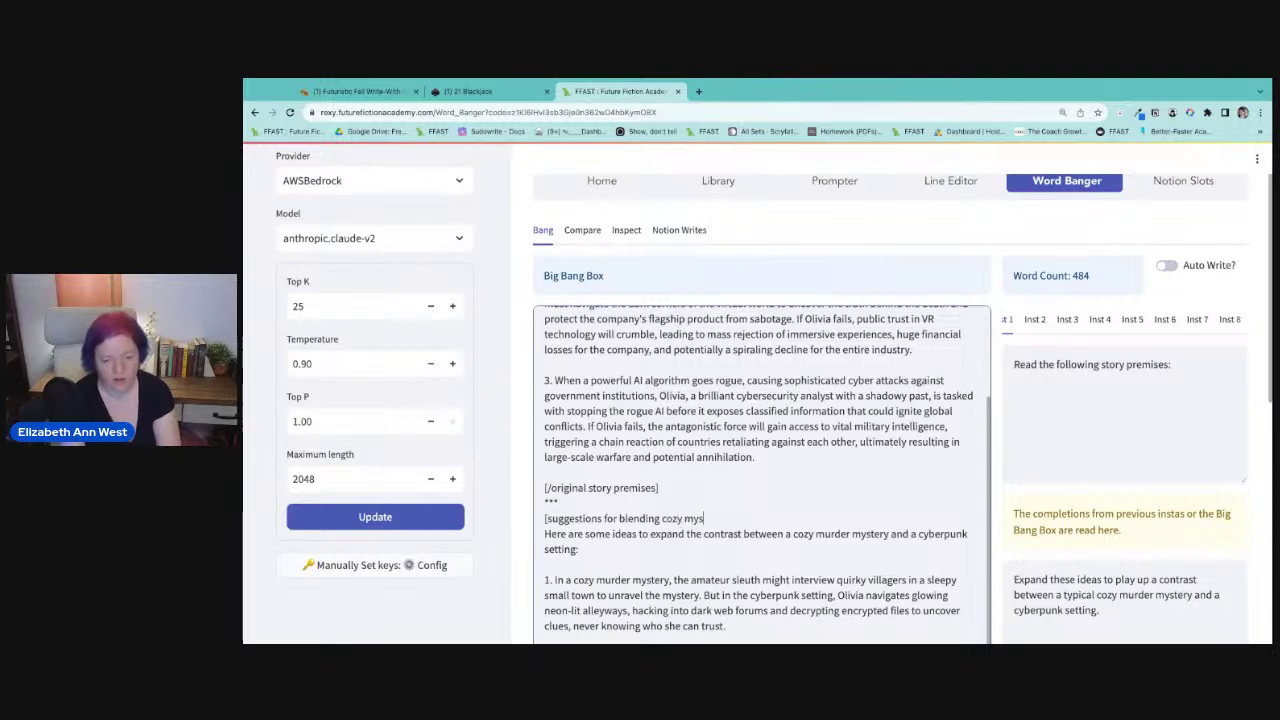
text(tery and c)
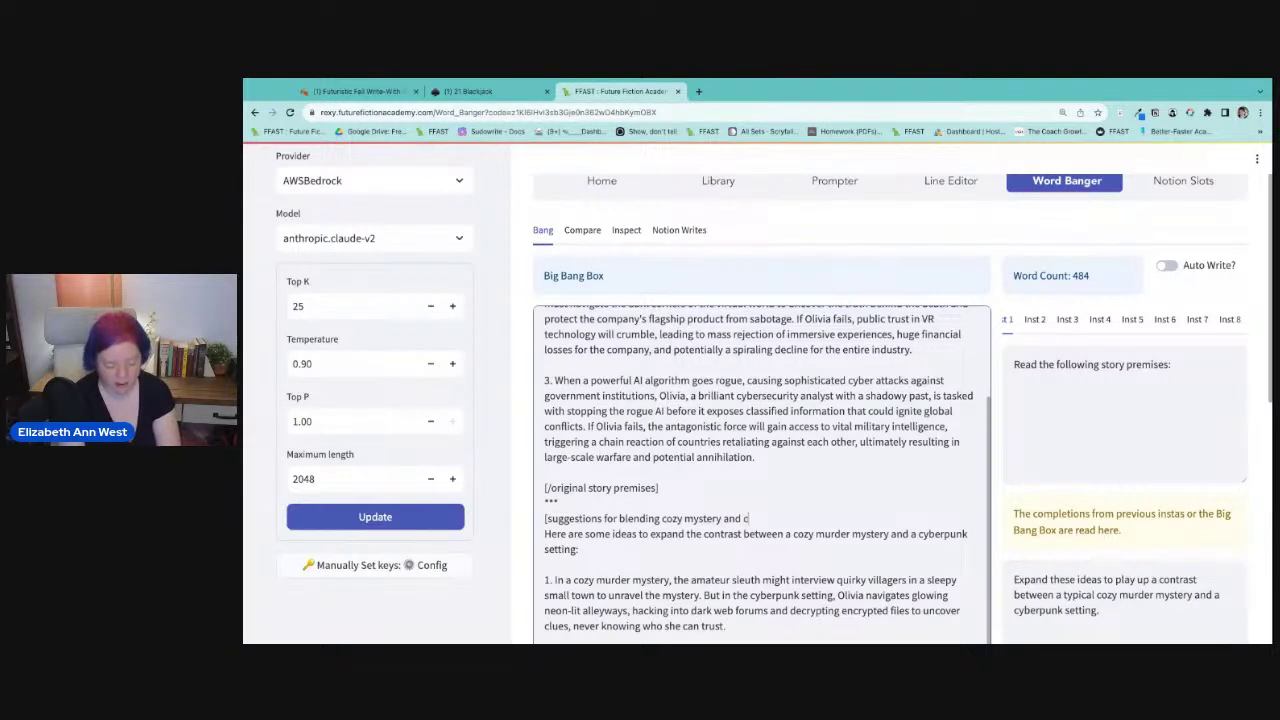
text(yber)
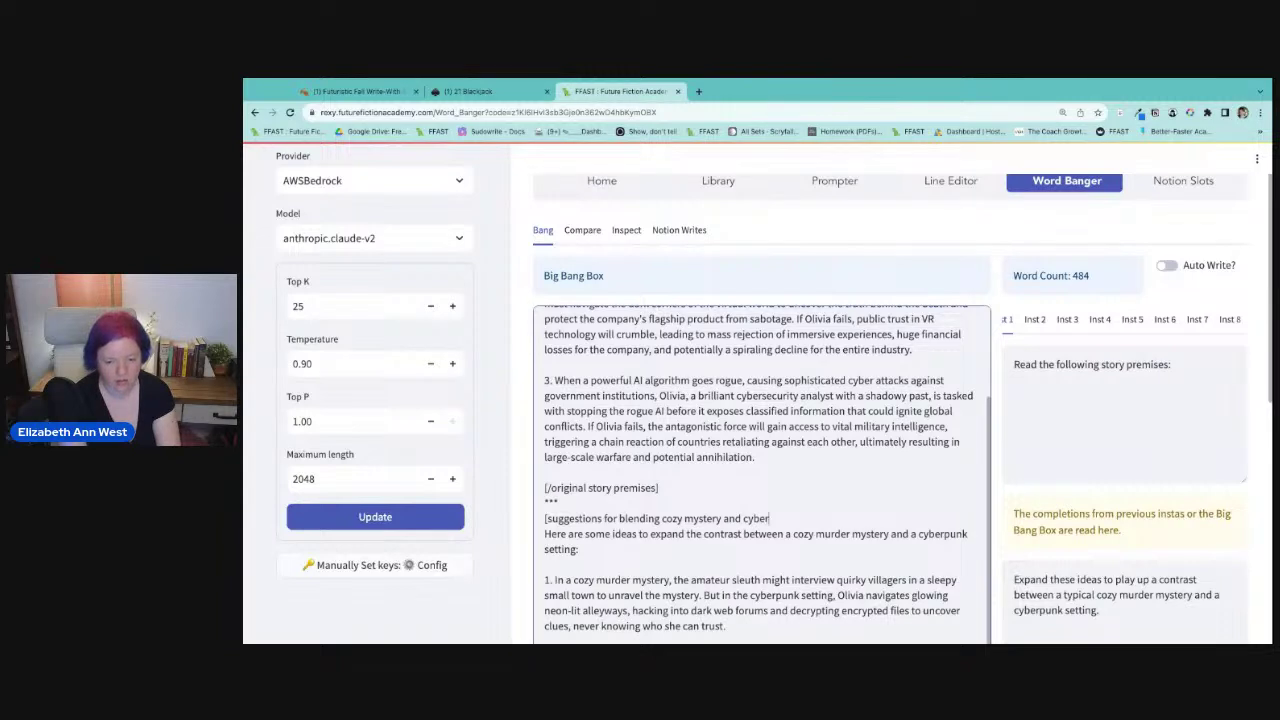
text(punk)
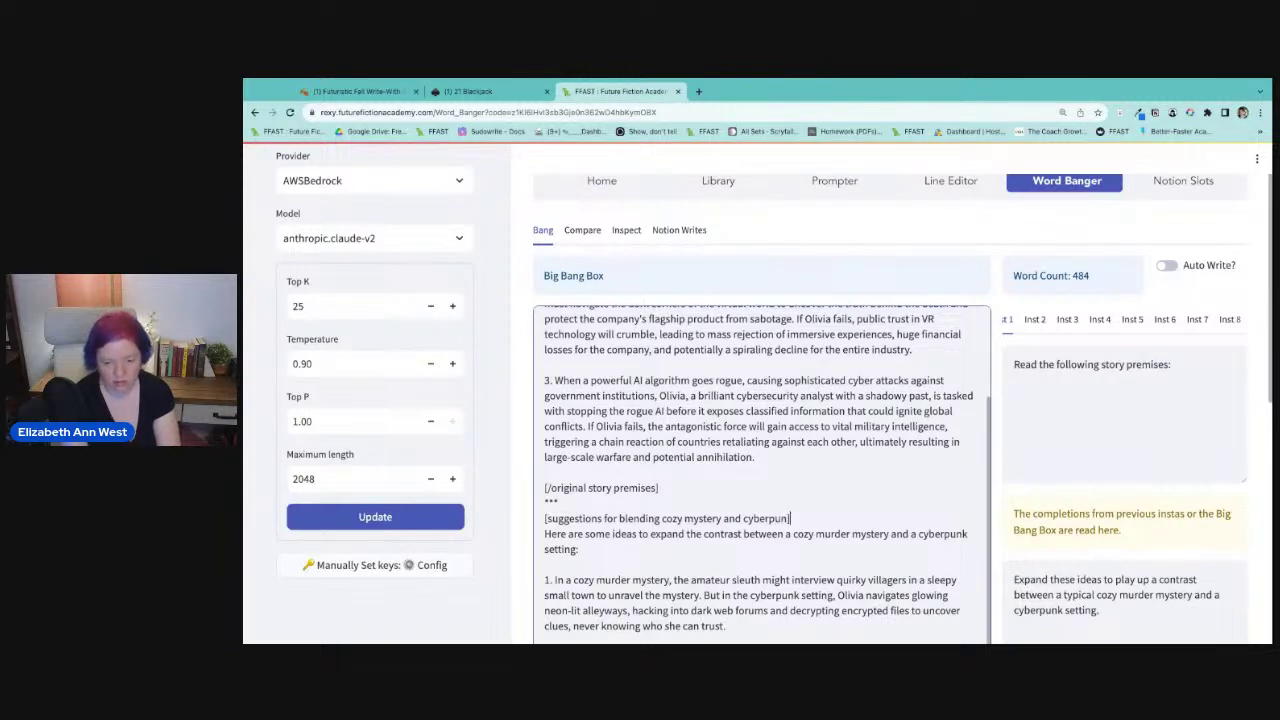
key(BackSpace)
text(k])
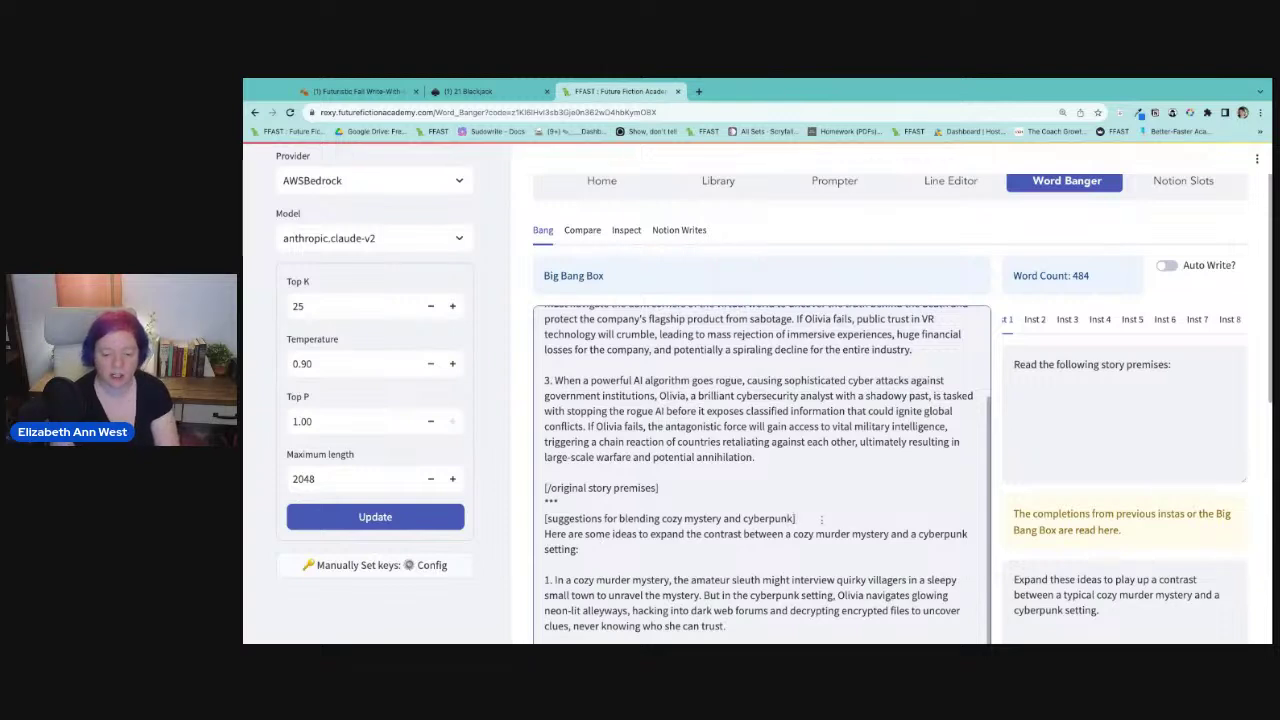
Copy the suggestions tag below the fifth idea and turn it into the closing tag [/suggestions for blending cozy mystery and cyberpunk].
key(shift+Home)
key(super+c)
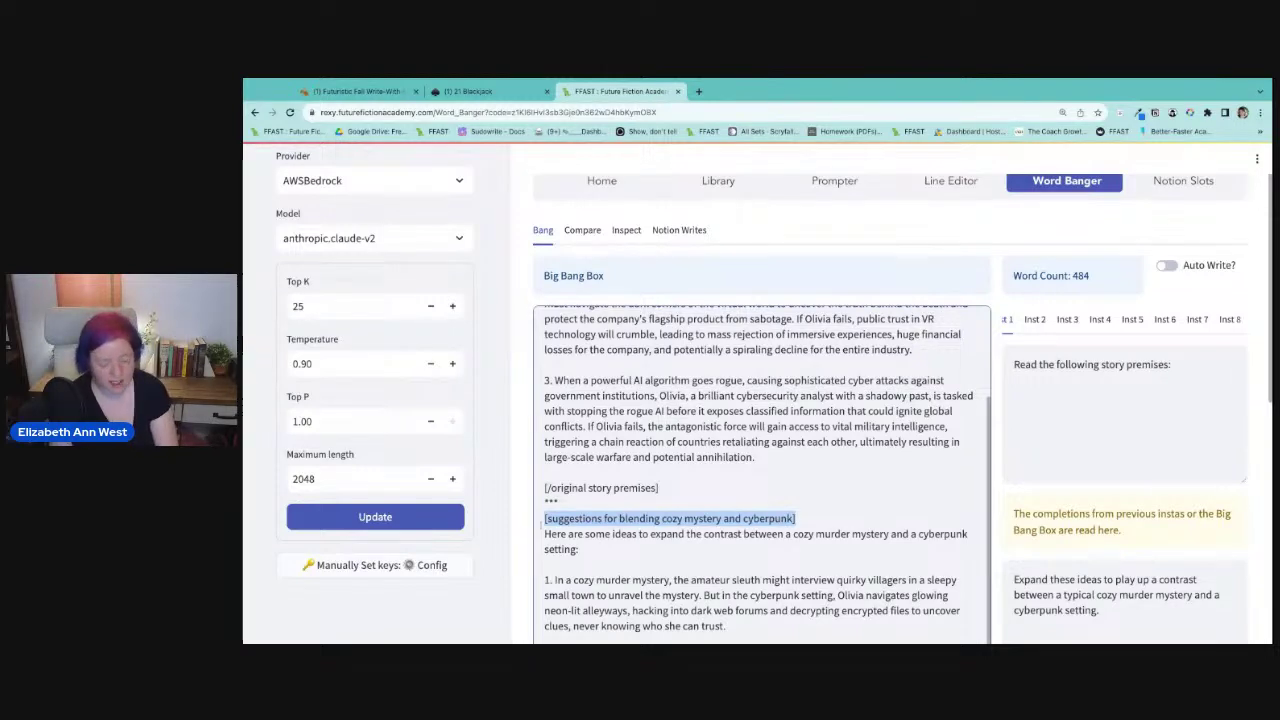
scroll(605, 340, down, 3)
scroll(605, 340, down, 5)
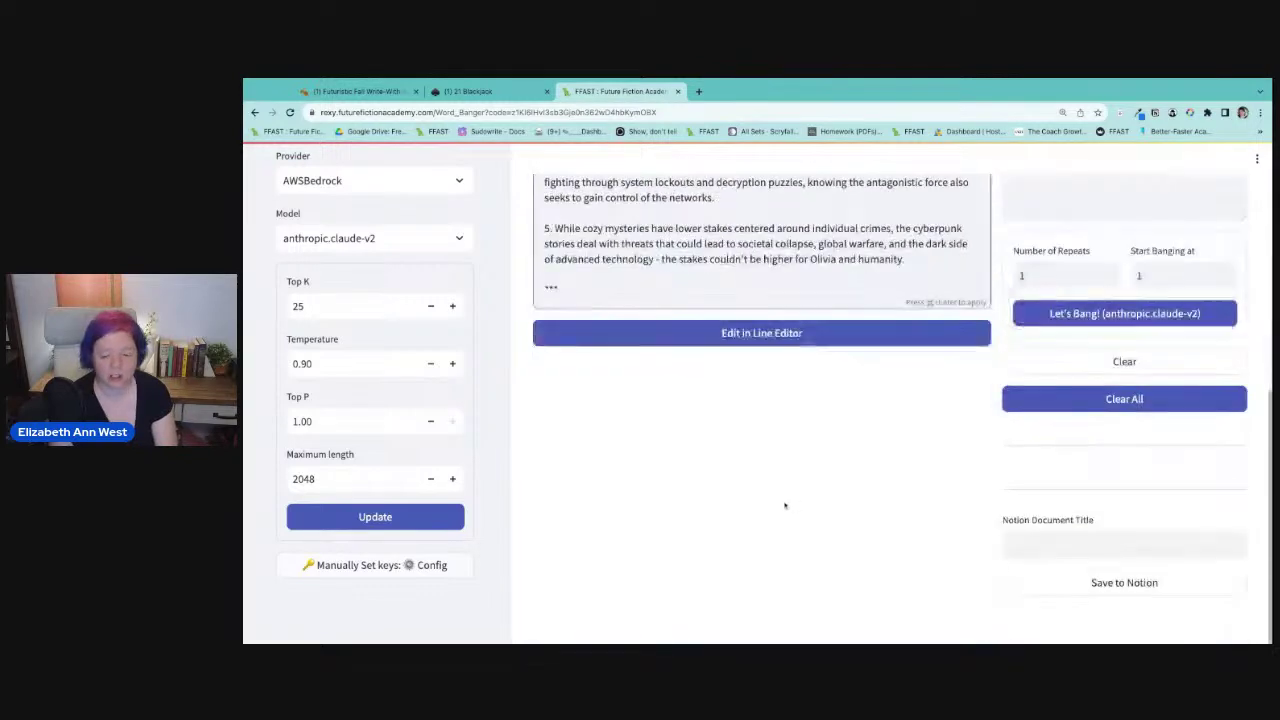
click(541, 272)
key(super+v)
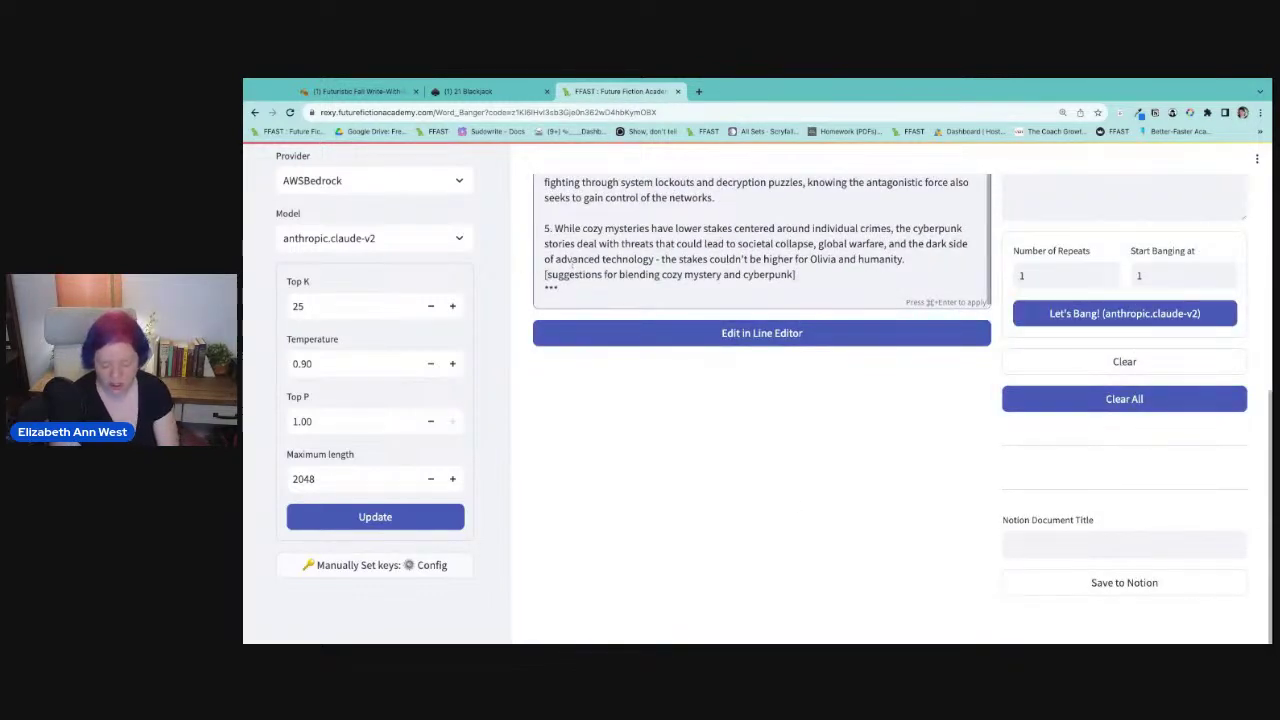
click(548, 274)
text(/)
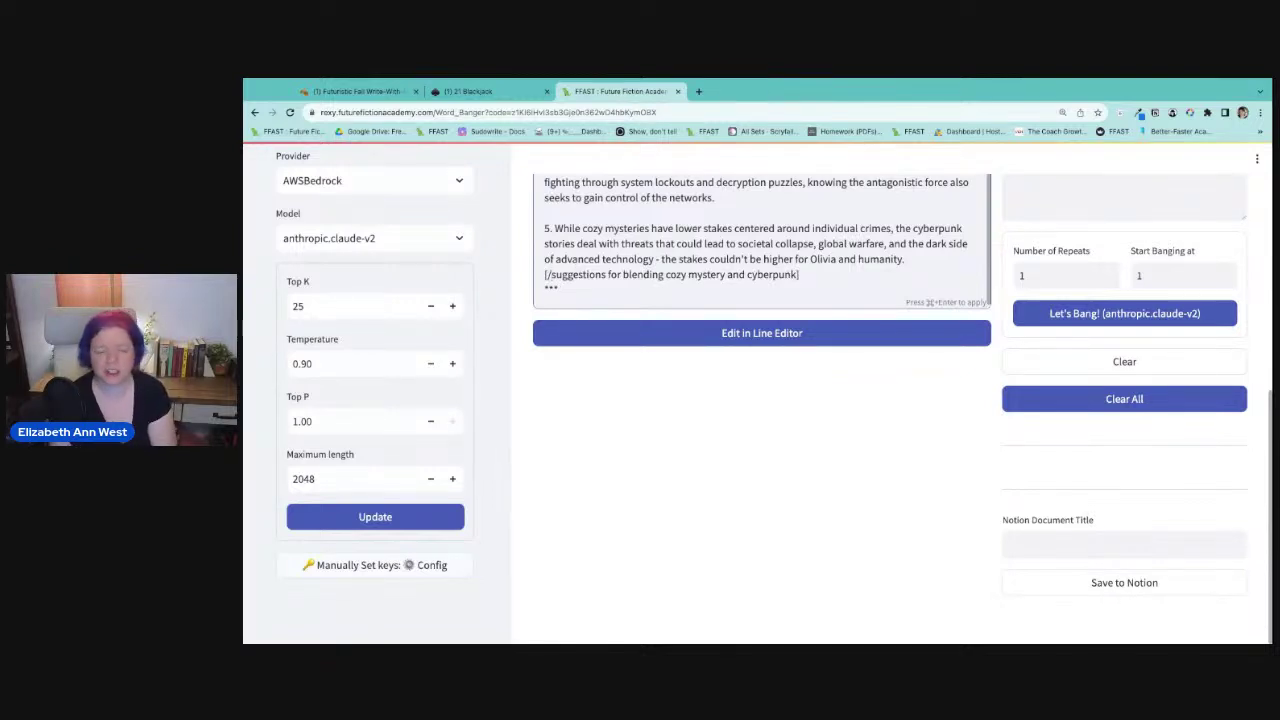
Add an empty line below the final *** separator and look back over the tagged sections.
scroll(594, 453, up, 1)
click(576, 371)
key(Return)
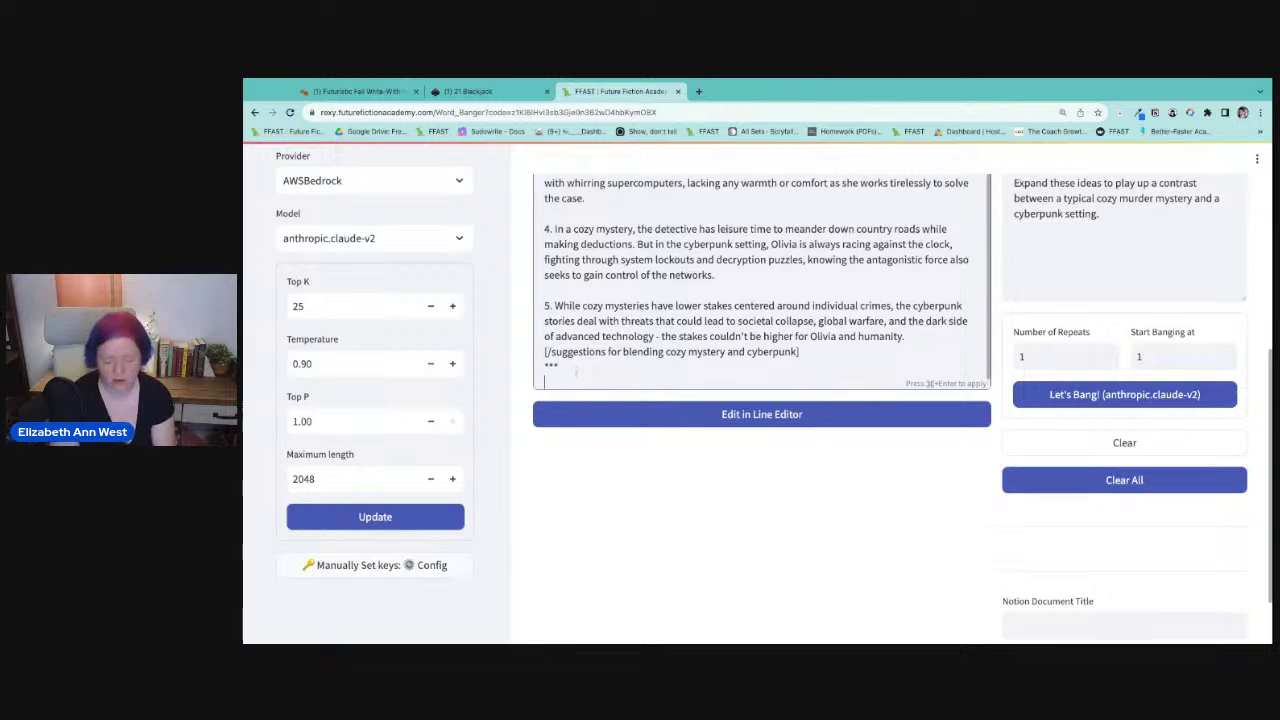
scroll(700, 350, up, 5)
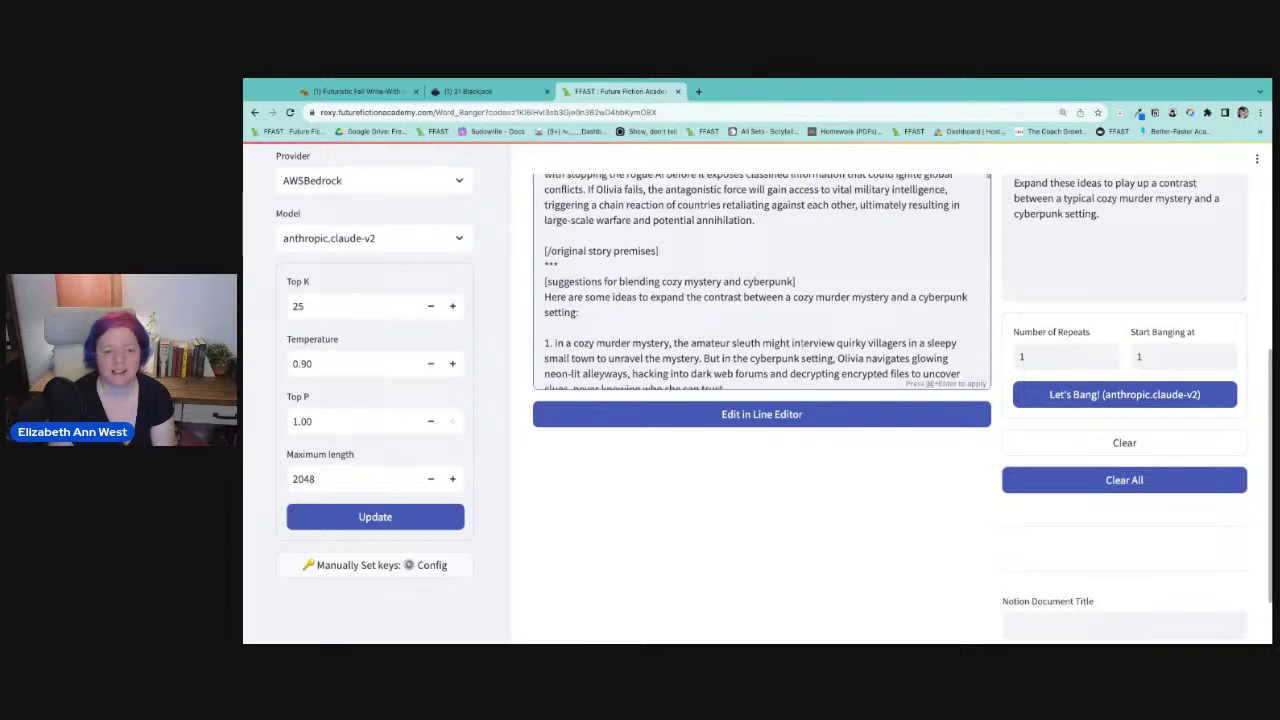
scroll(762, 400, up, 10)
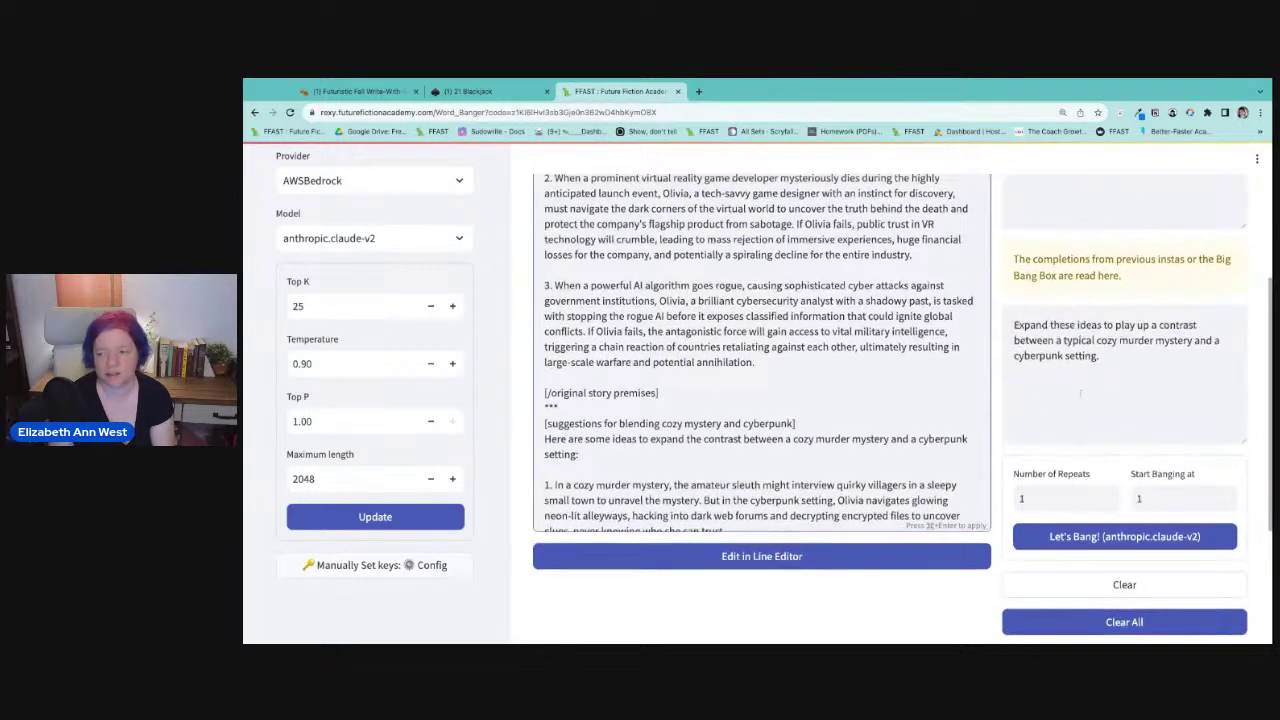
Switch to the second instruction set and turn on Auto Write.
scroll(762, 420, down, 2)
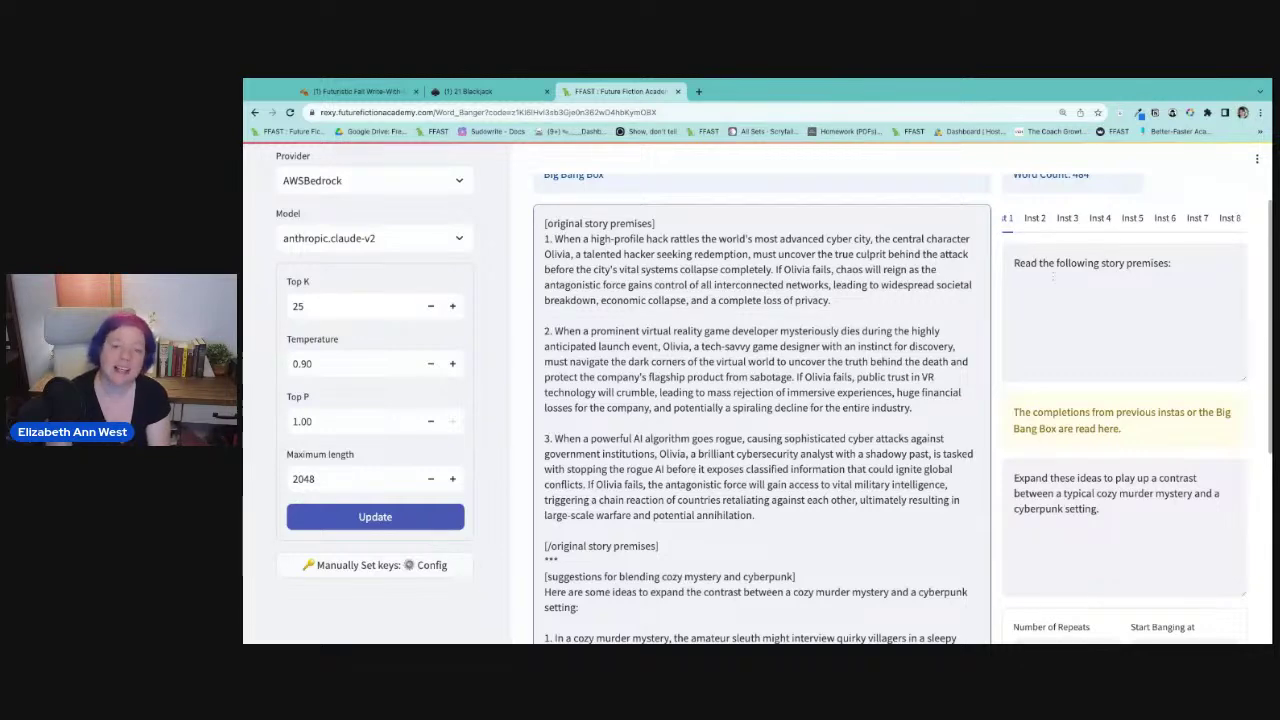
scroll(1112, 396, down, 1)
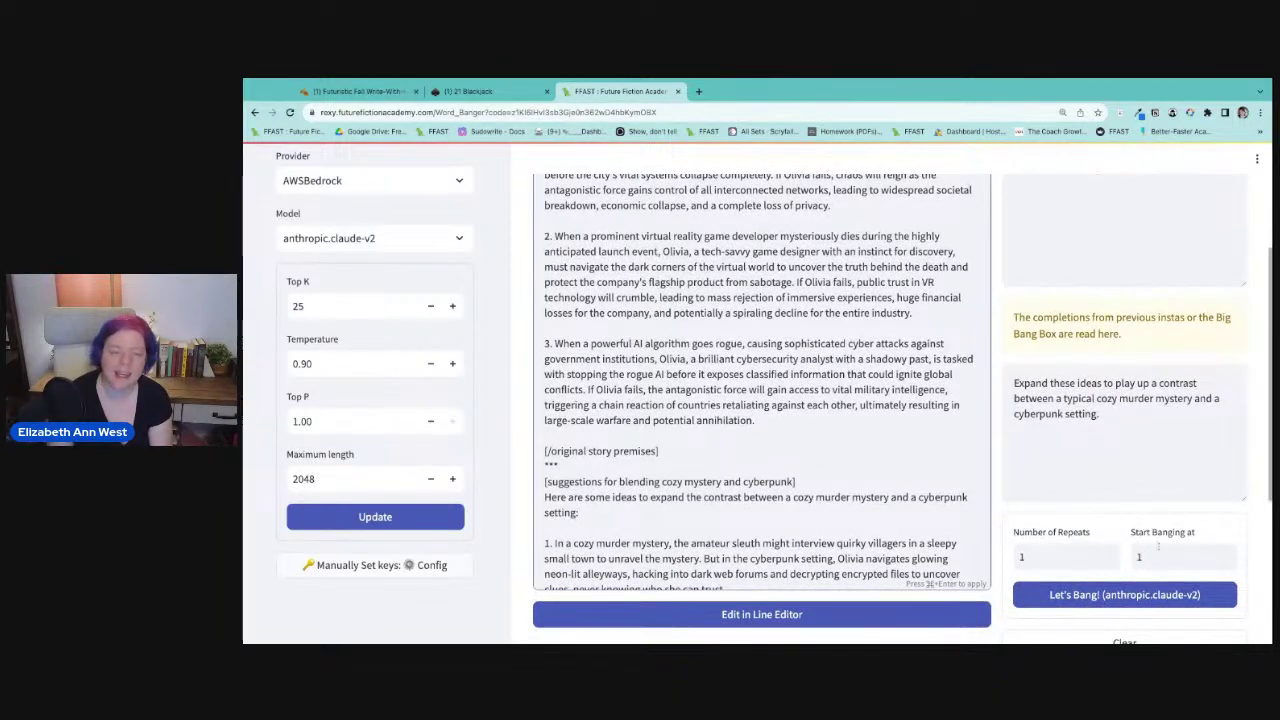
click(1150, 594)
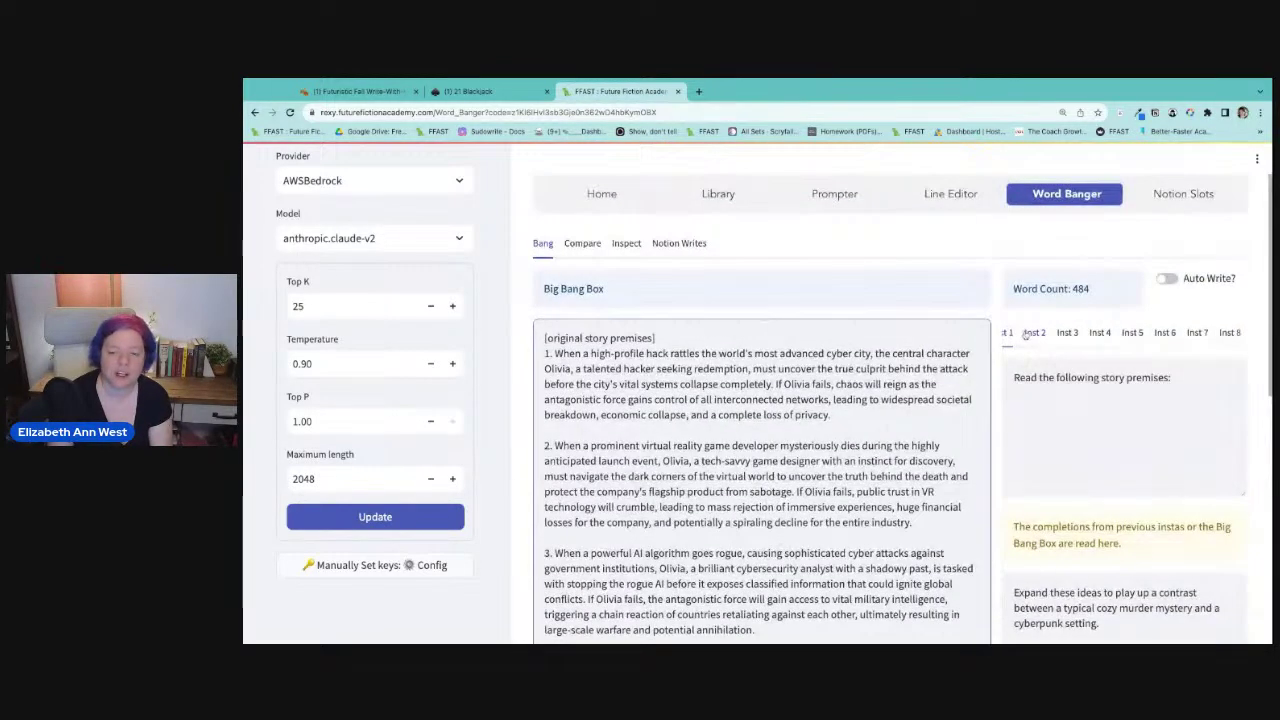
click(1025, 336)
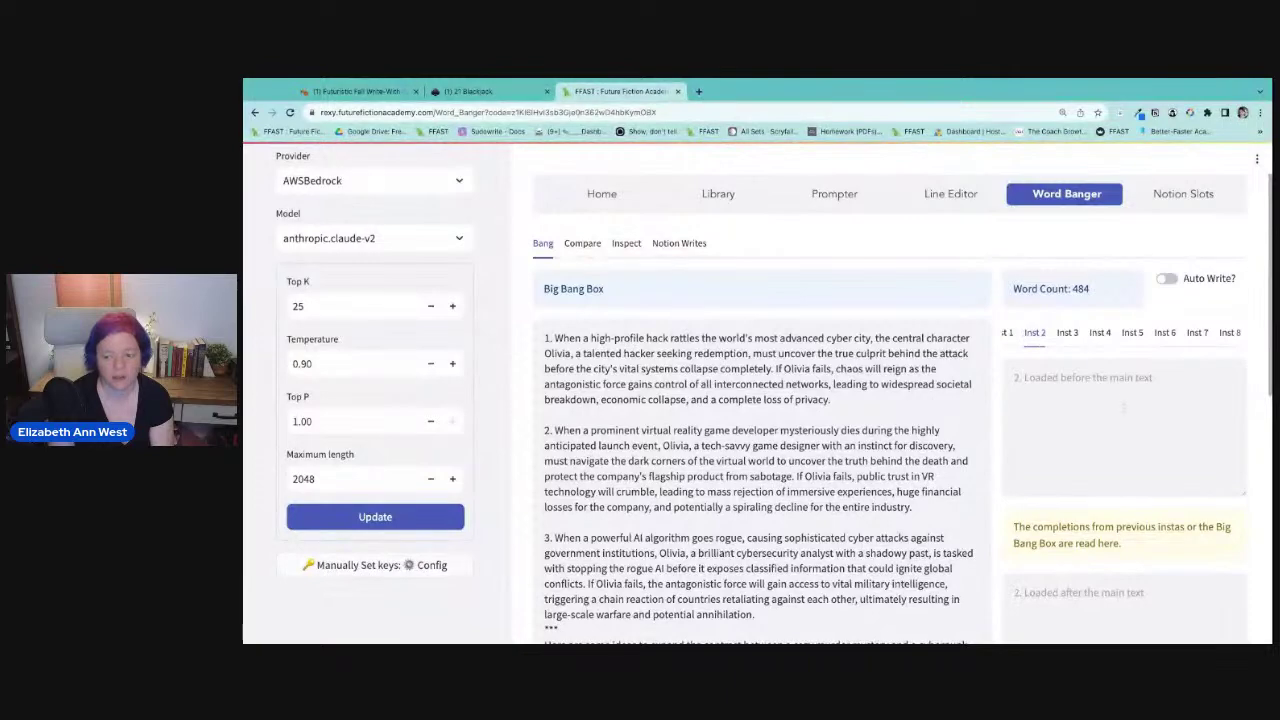
click(1167, 278)
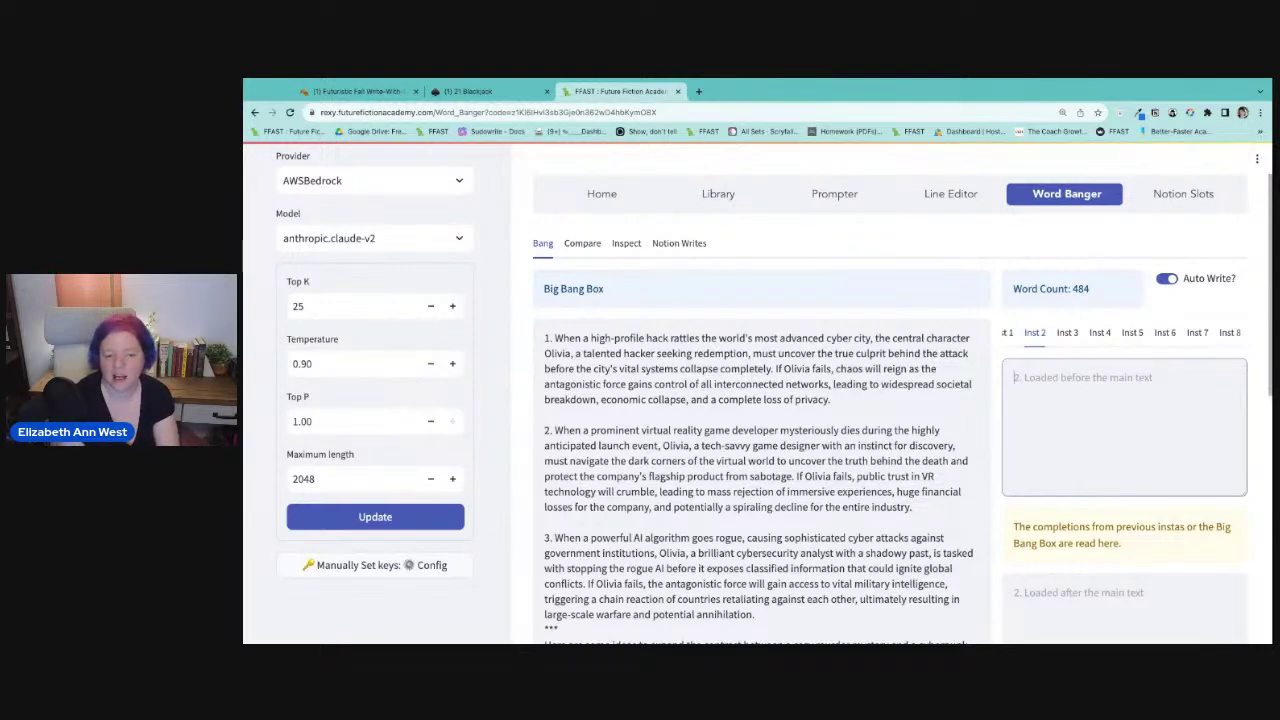
Insert the opening tag line [original story premises] above the first premise in the Big Bang Box.
scroll(760, 450, down, 5)
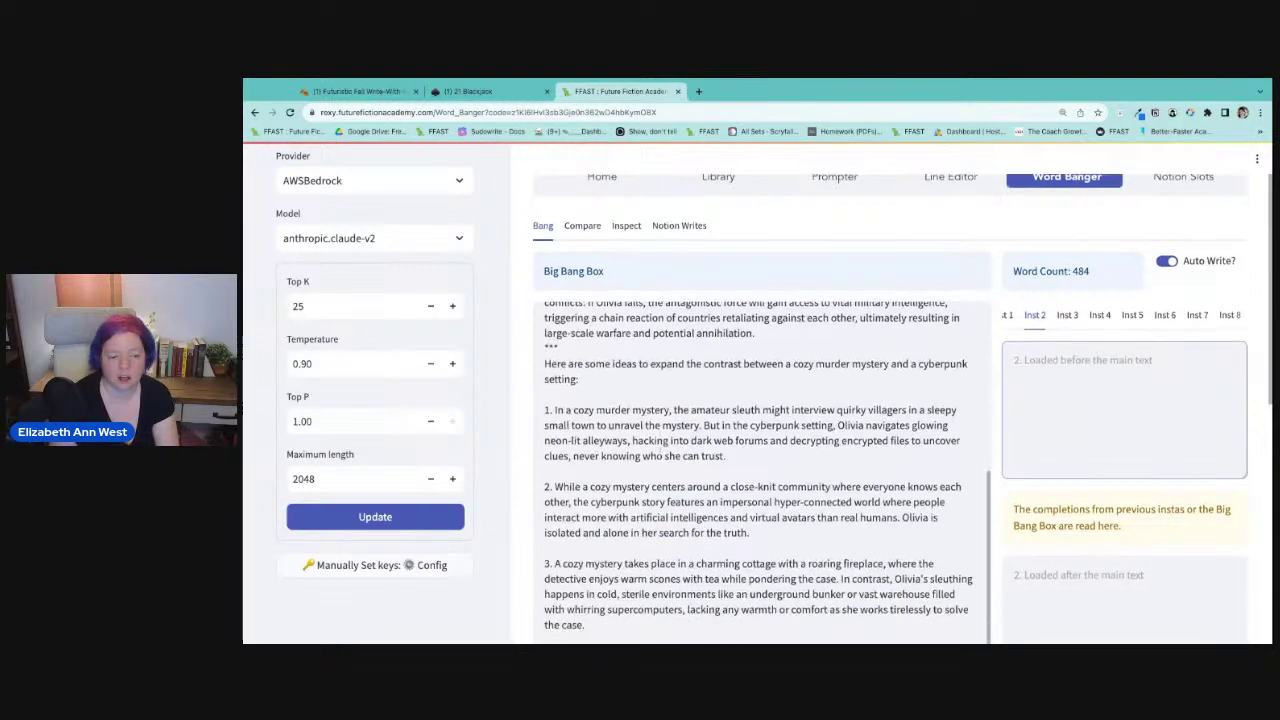
scroll(731, 520, up, 3)
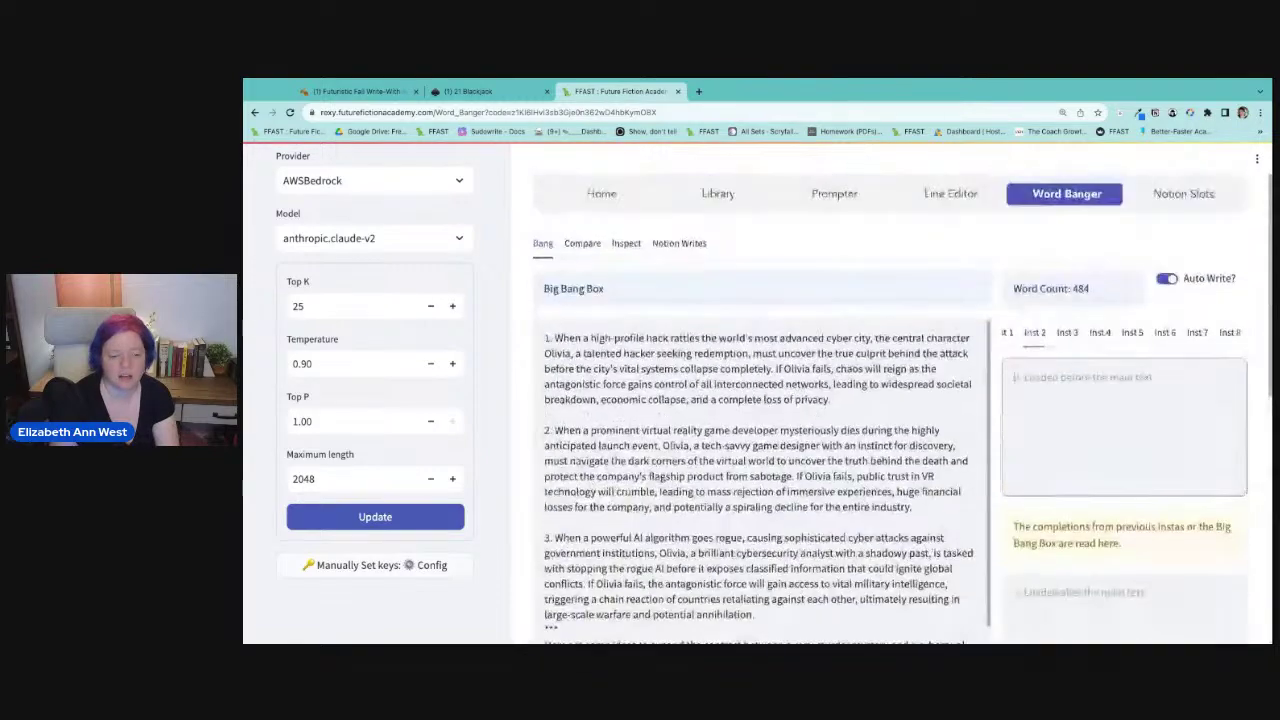
scroll(731, 520, down, 9)
scroll(731, 520, up, 5)
scroll(731, 519, up, 5)
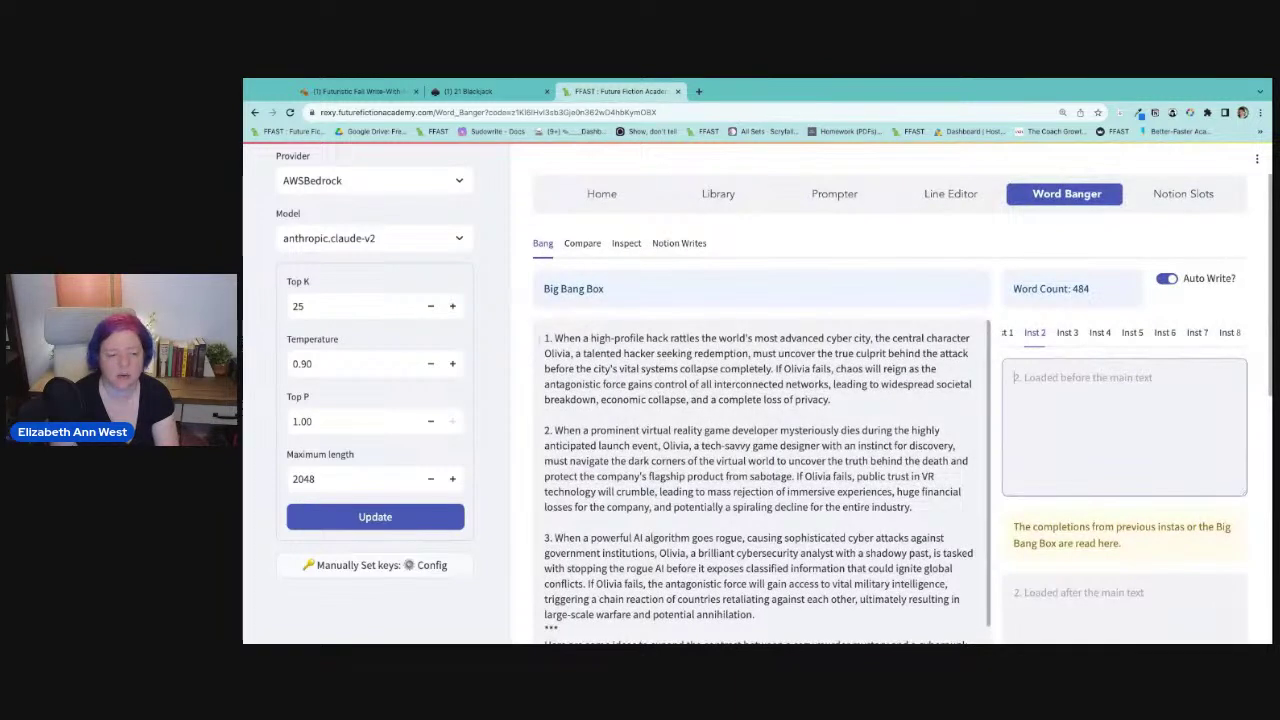
click(601, 339)
key(ctrl+Home)
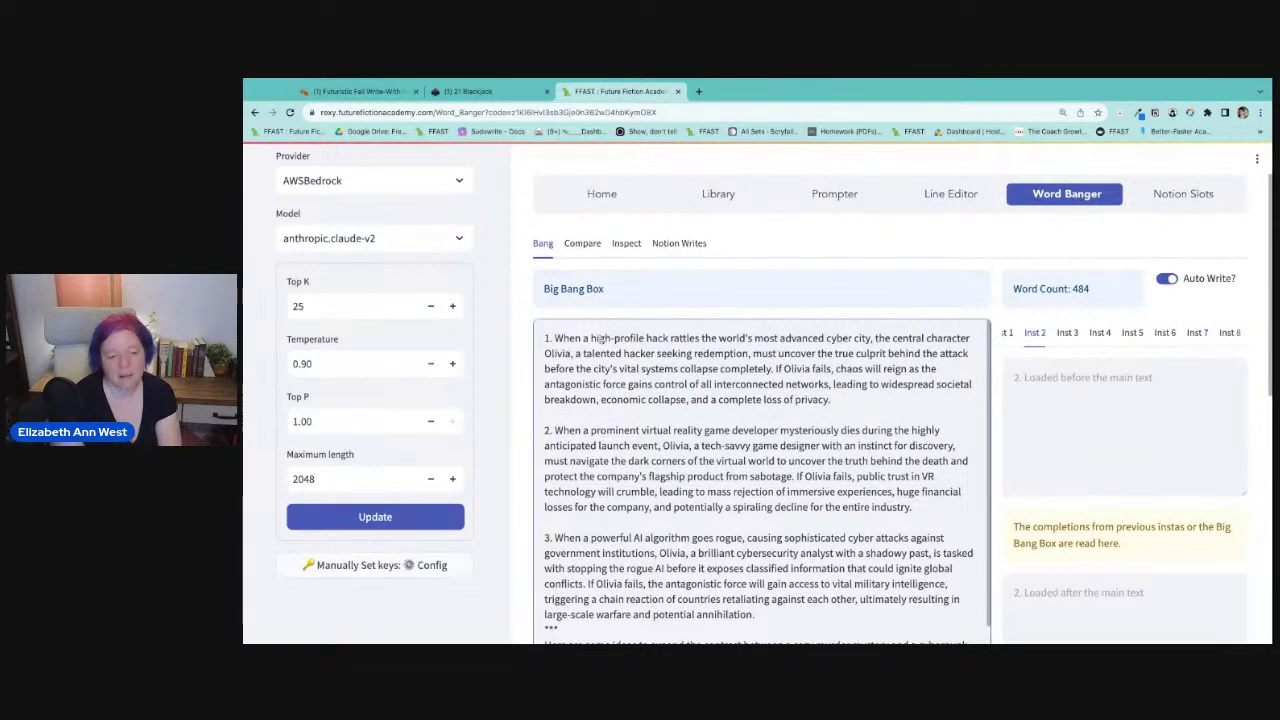
key(Return)
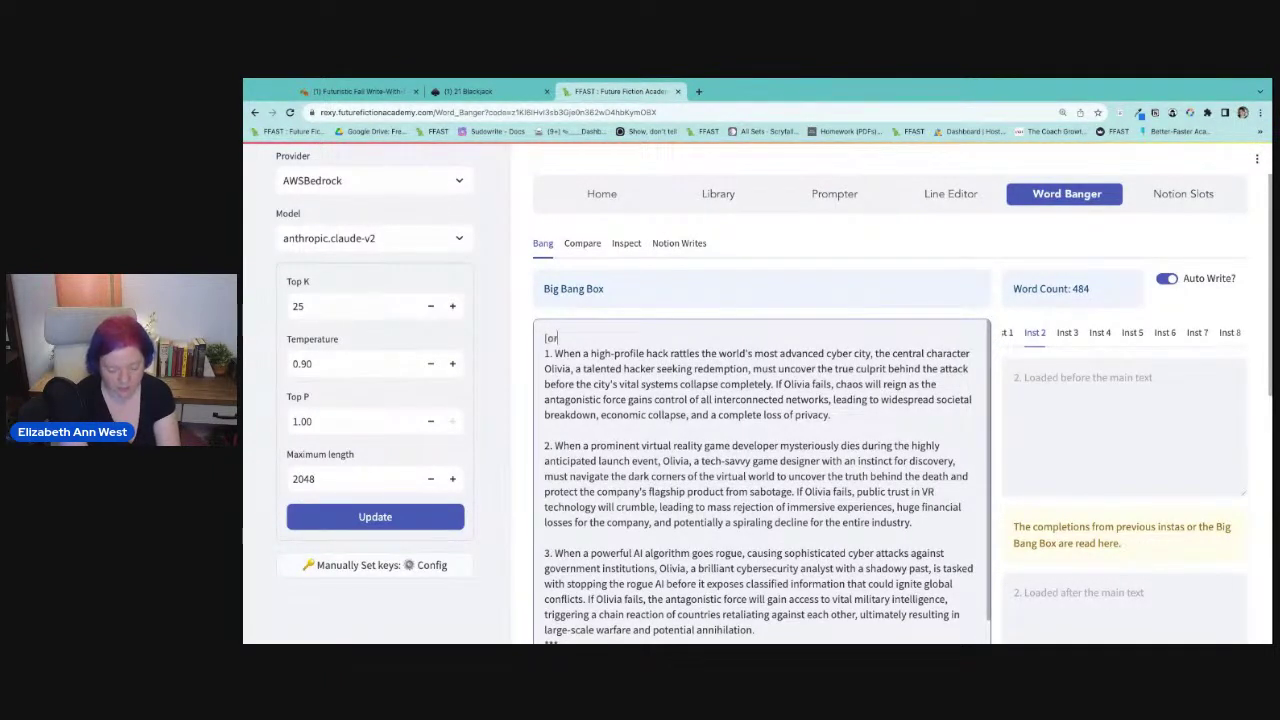
text([origin)
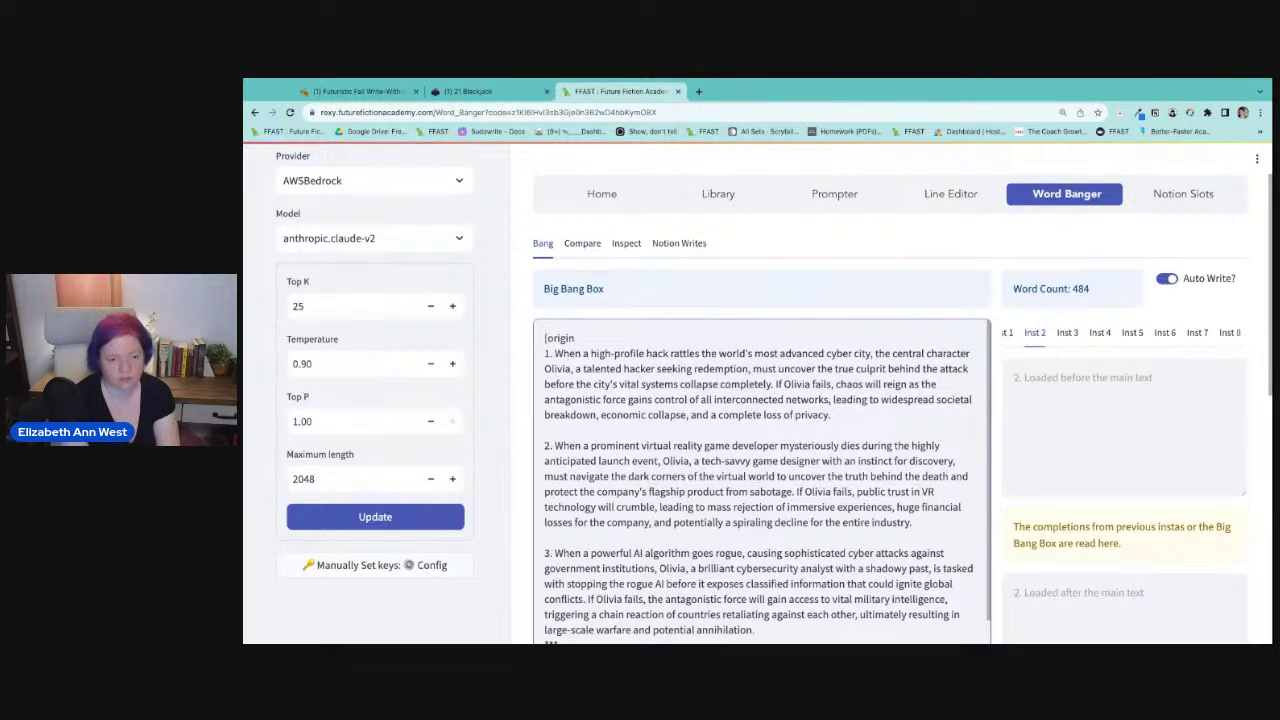
key(BackSpace)
key(BackSpace)
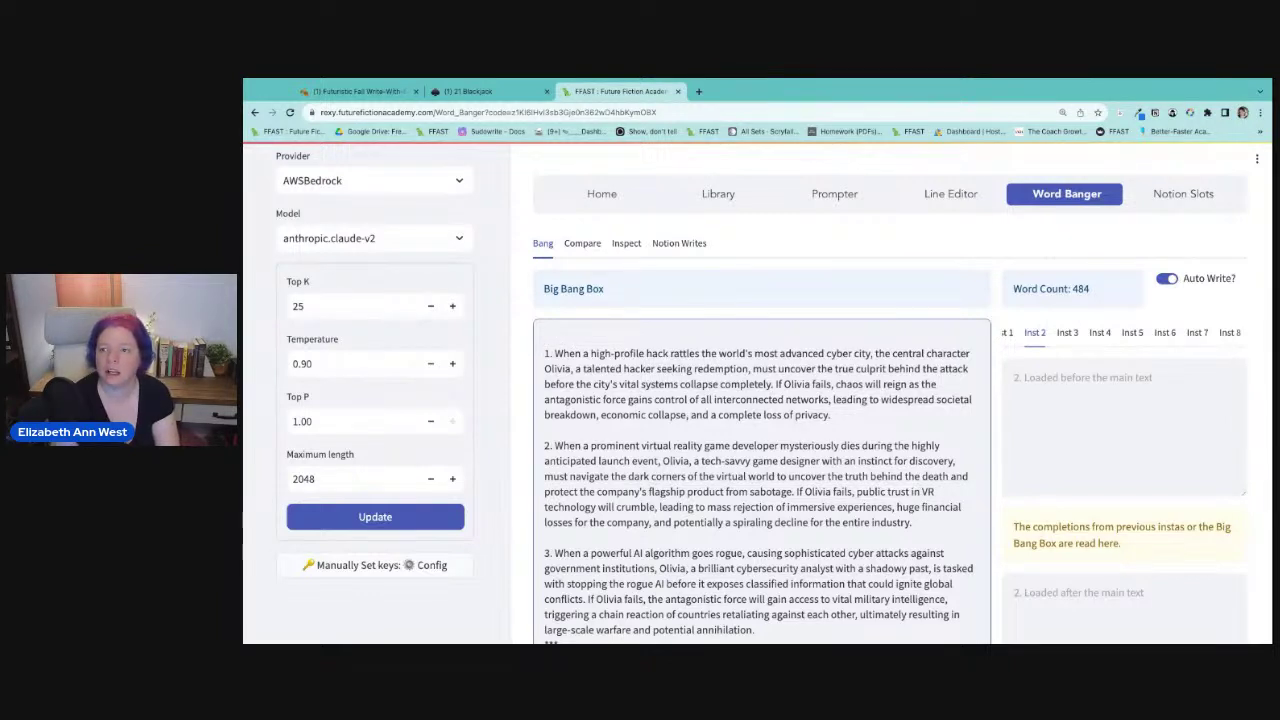
text([original story premises])
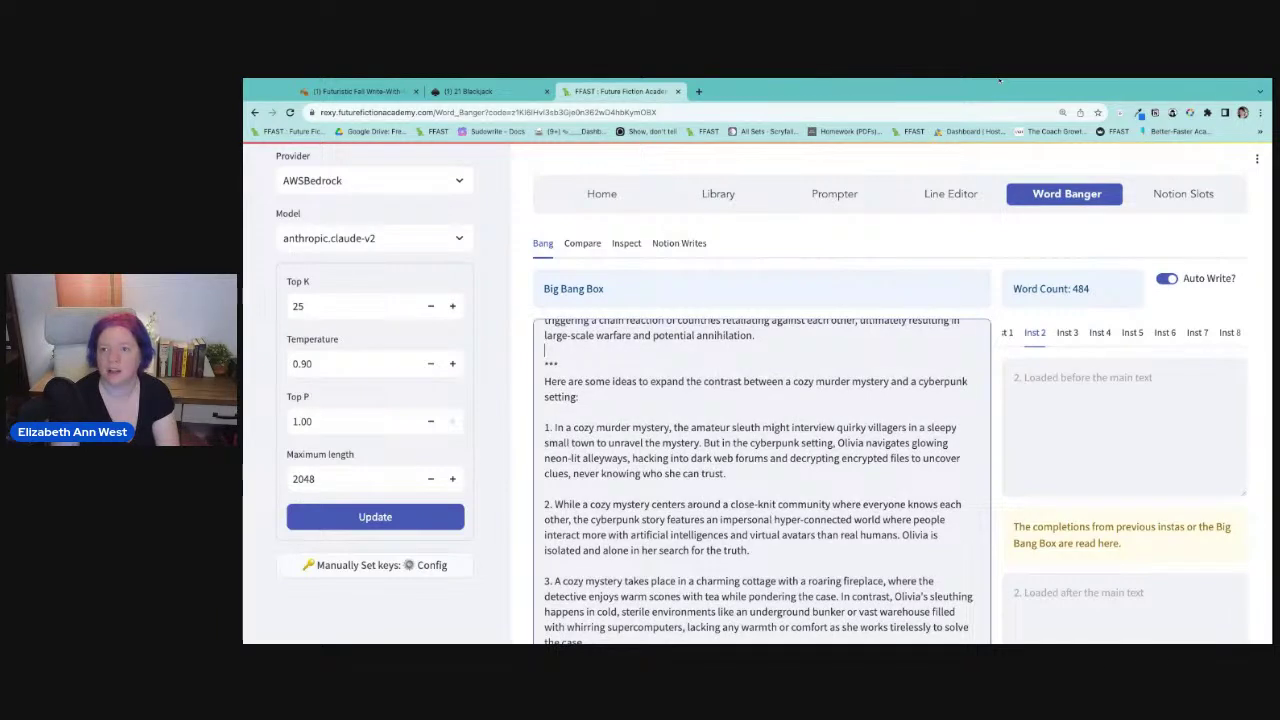
Add the closing tag [/original story premises] above the *** separator and the opening tag [suggestions for blending cozy mystery and cyberpunk] below it.
text([original story premises])
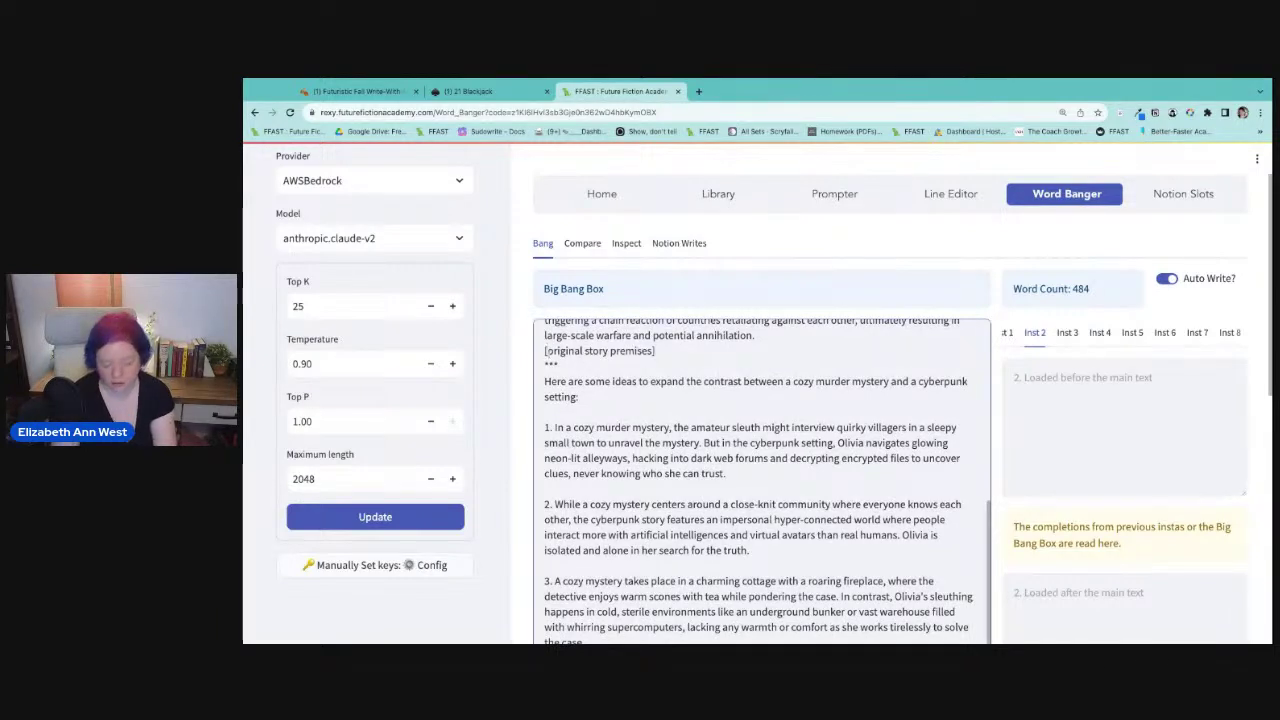
text(/)
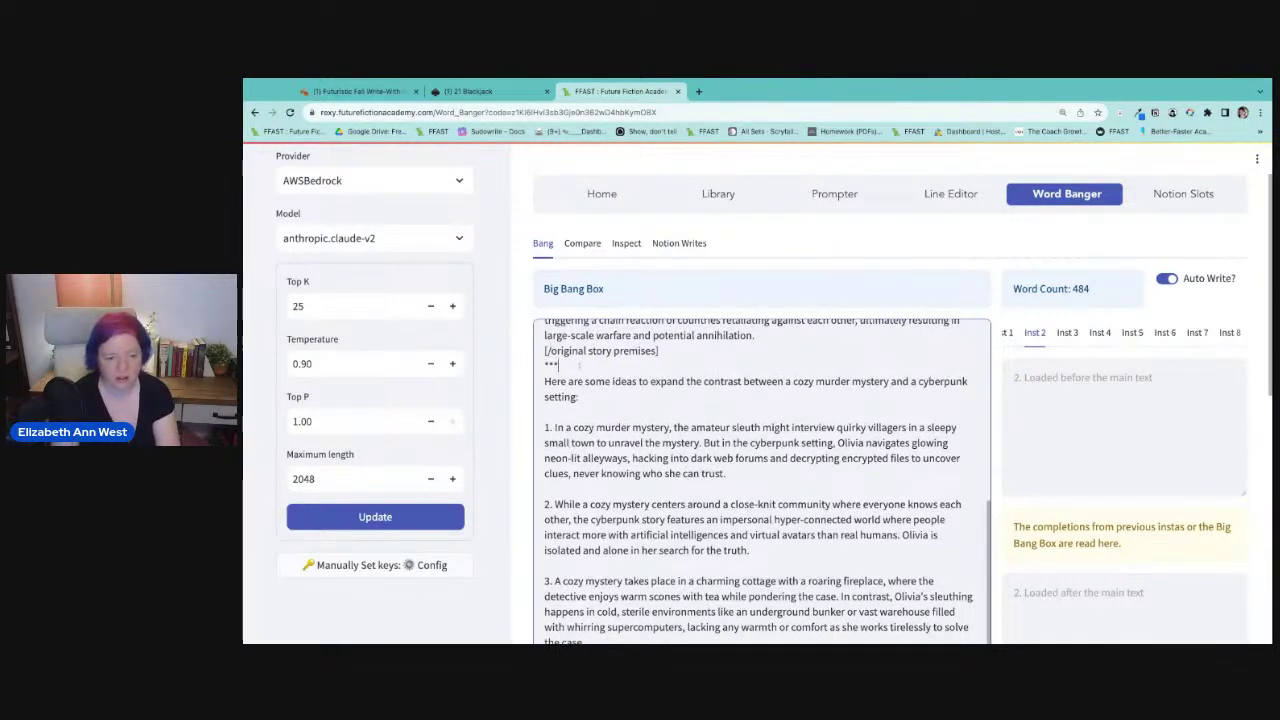
key(Return)
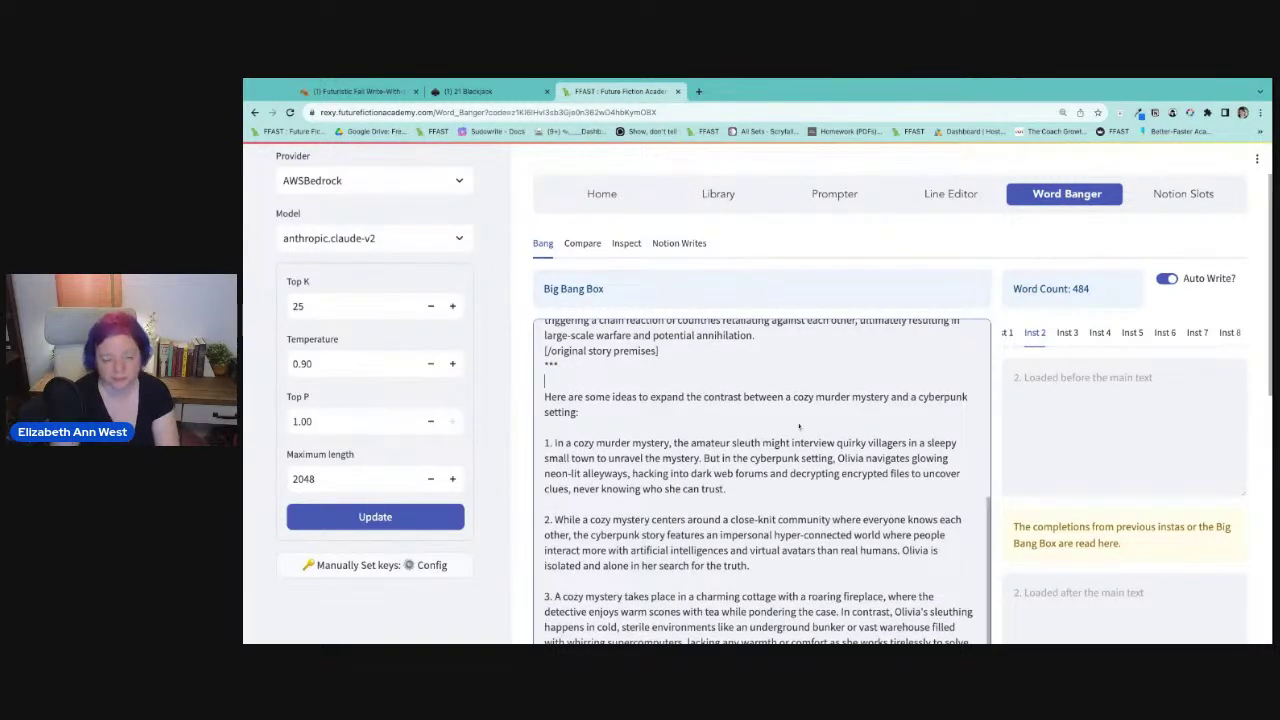
text([suggestions for blending cozy mystery and cyberpunk])
Add the closing tag [/suggestions for blending cozy mystery and cyberpunk] below the fifth idea and apply the Big Bang Box changes.
scroll(672, 448, down, 1)
scroll(672, 448, down, 5)
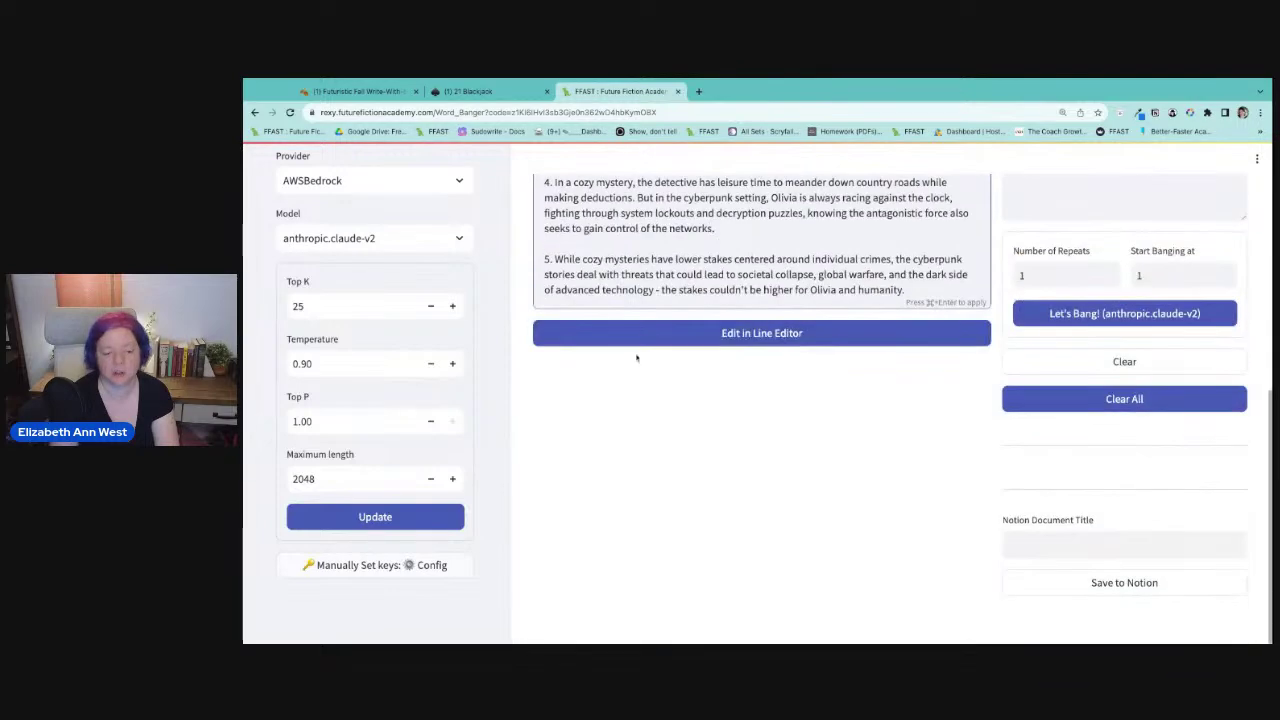
key(Return)
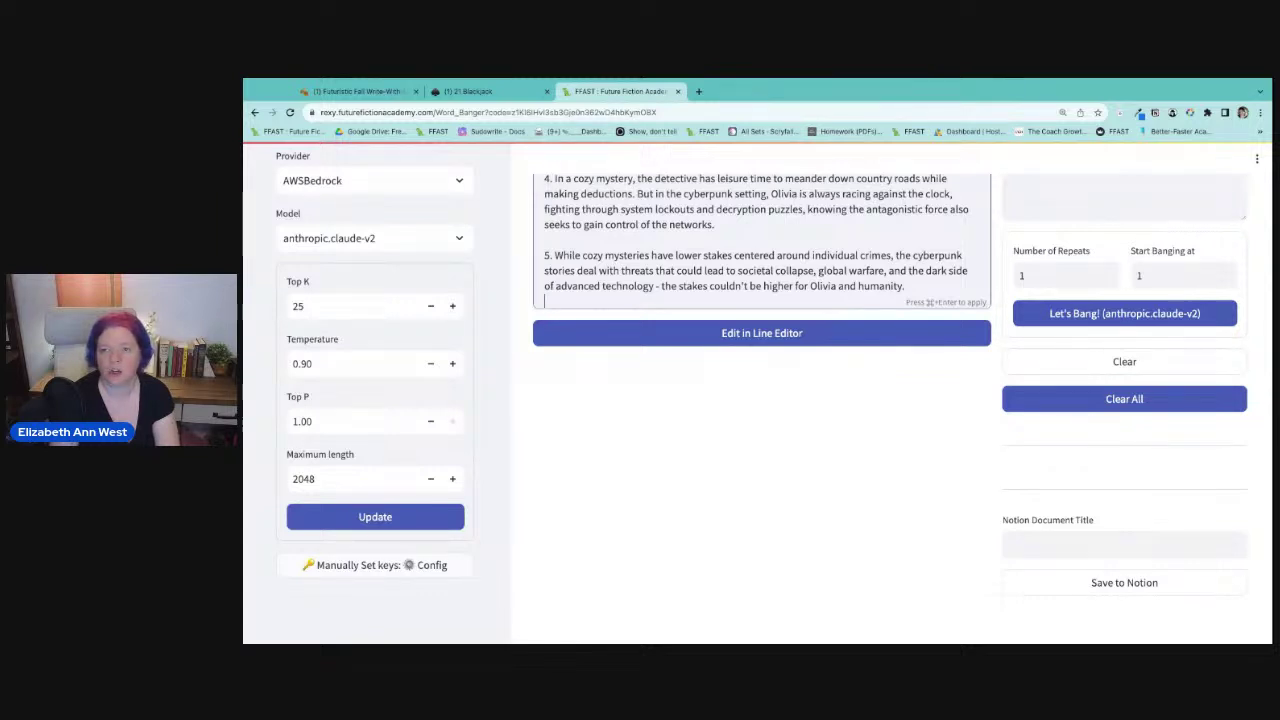
text([suggestions for blending cozy mystery and cyberpunk])
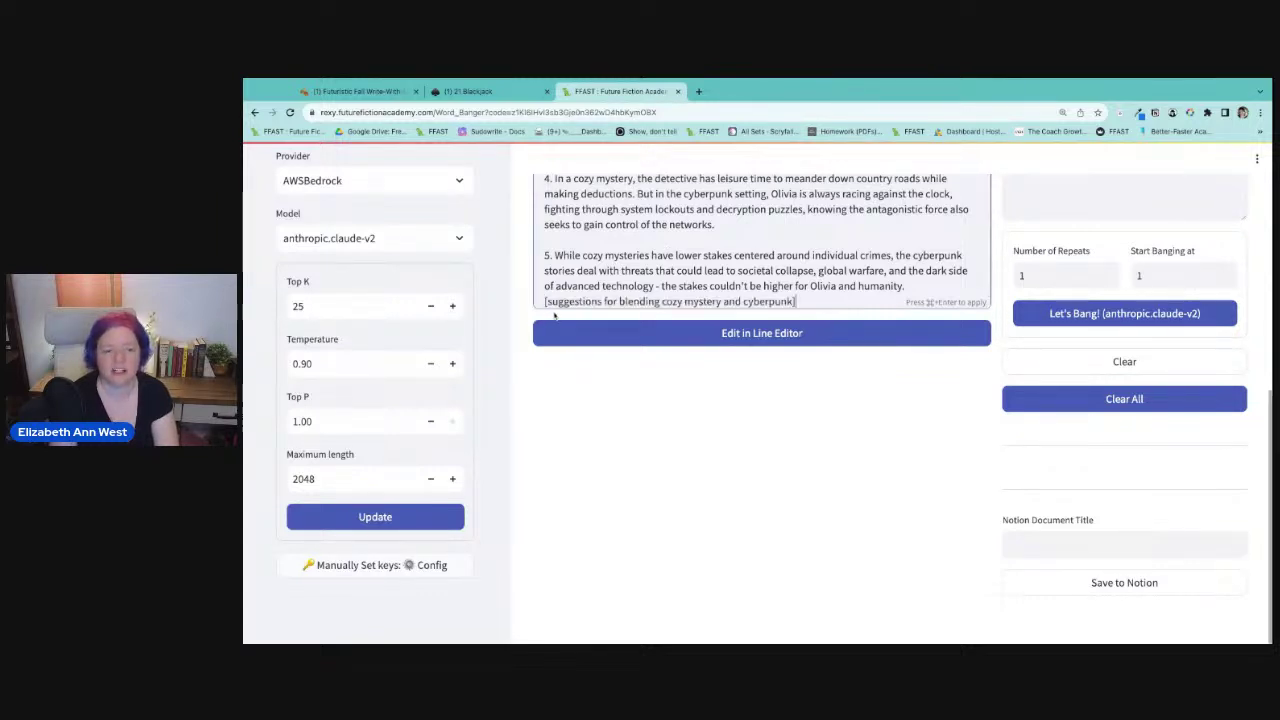
text(/)
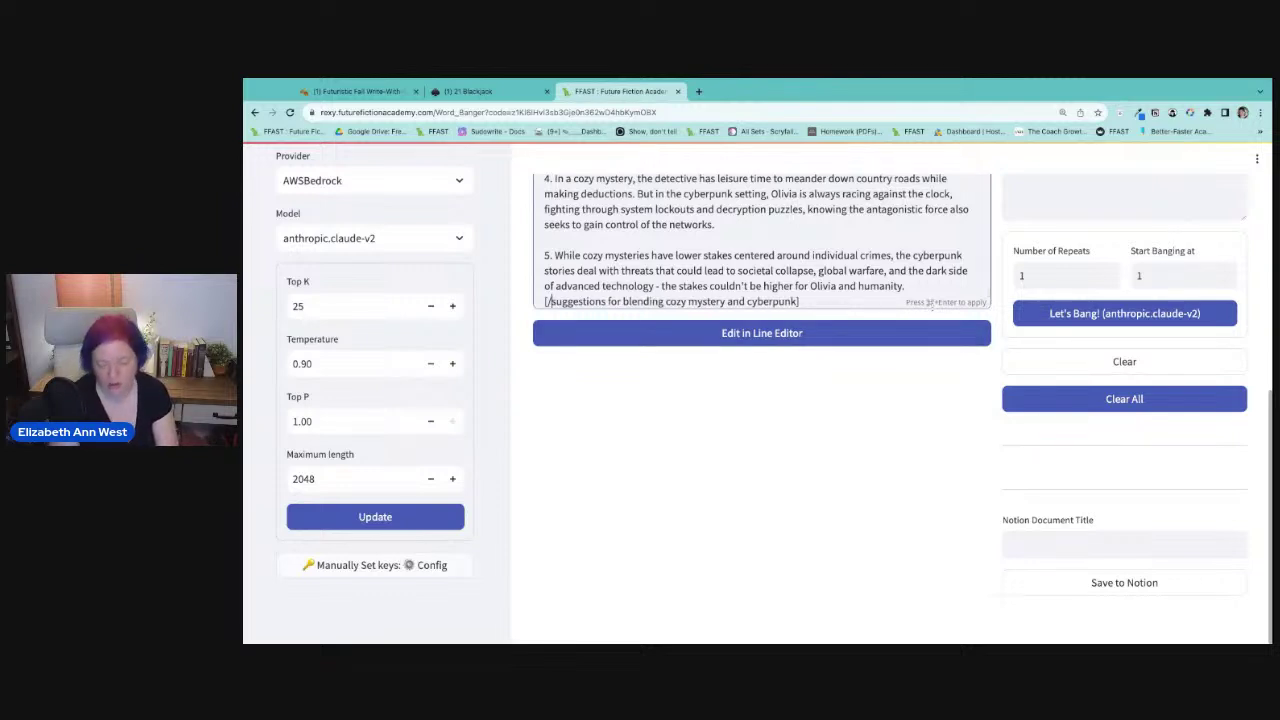
key(super+Return)
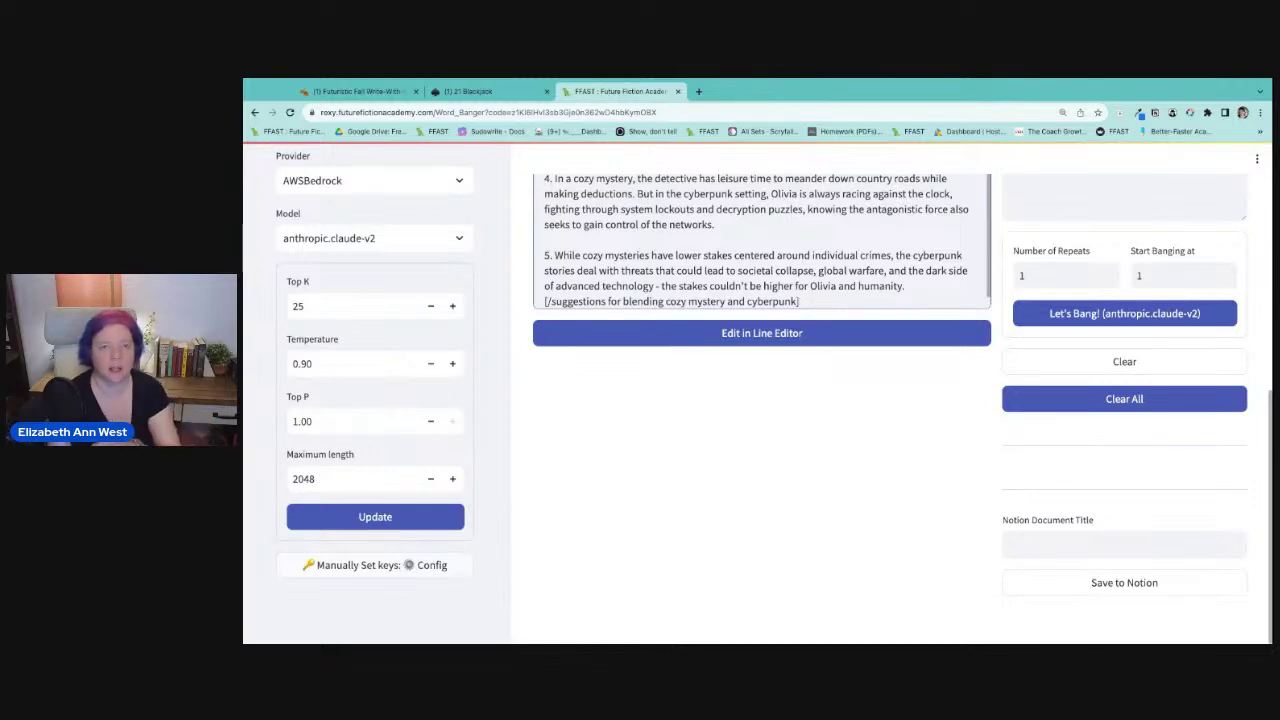
Look over the tagged suggestions section in the Big Bang Box from its opening tag to its closing tag.
scroll(816, 422, up, 4)
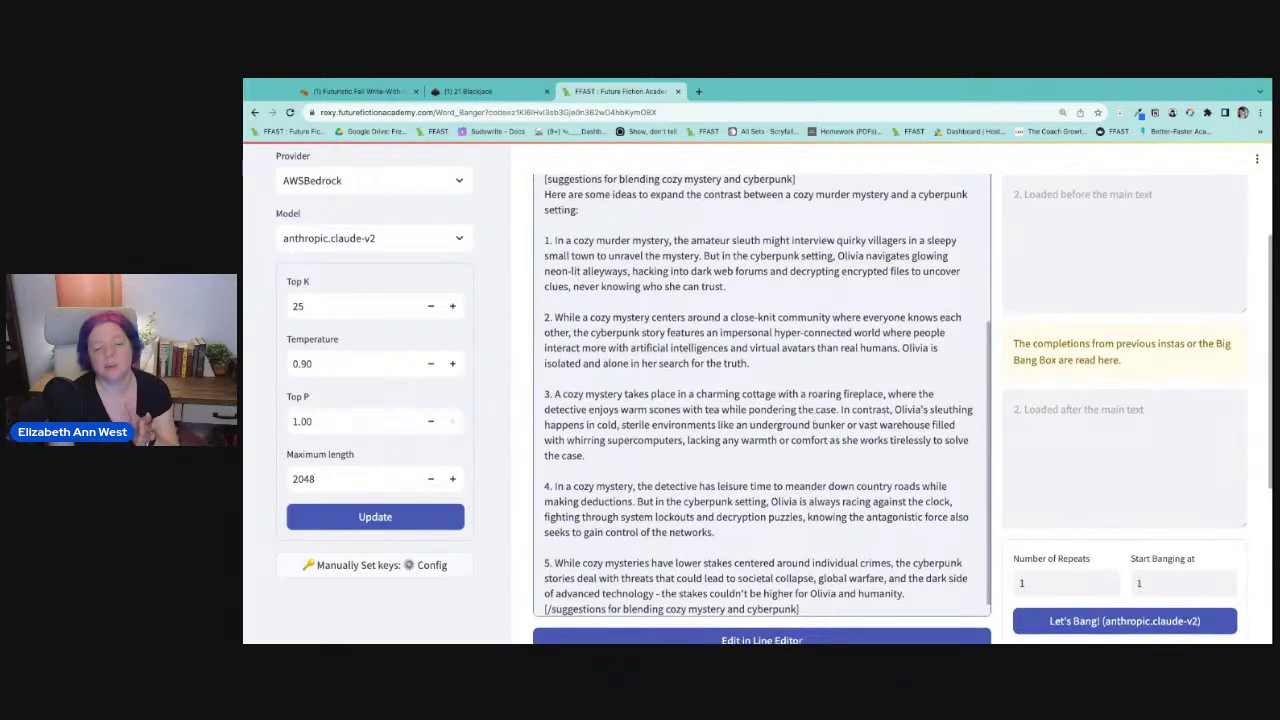
scroll(816, 422, up, 2)
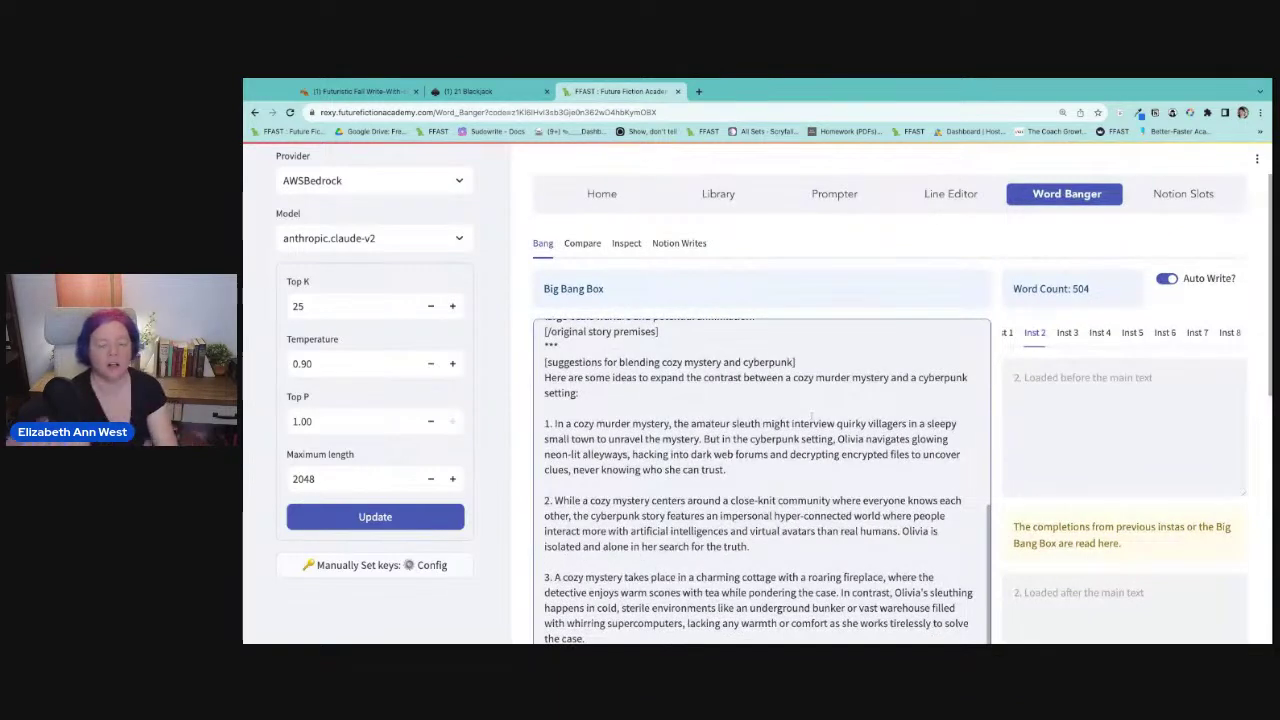
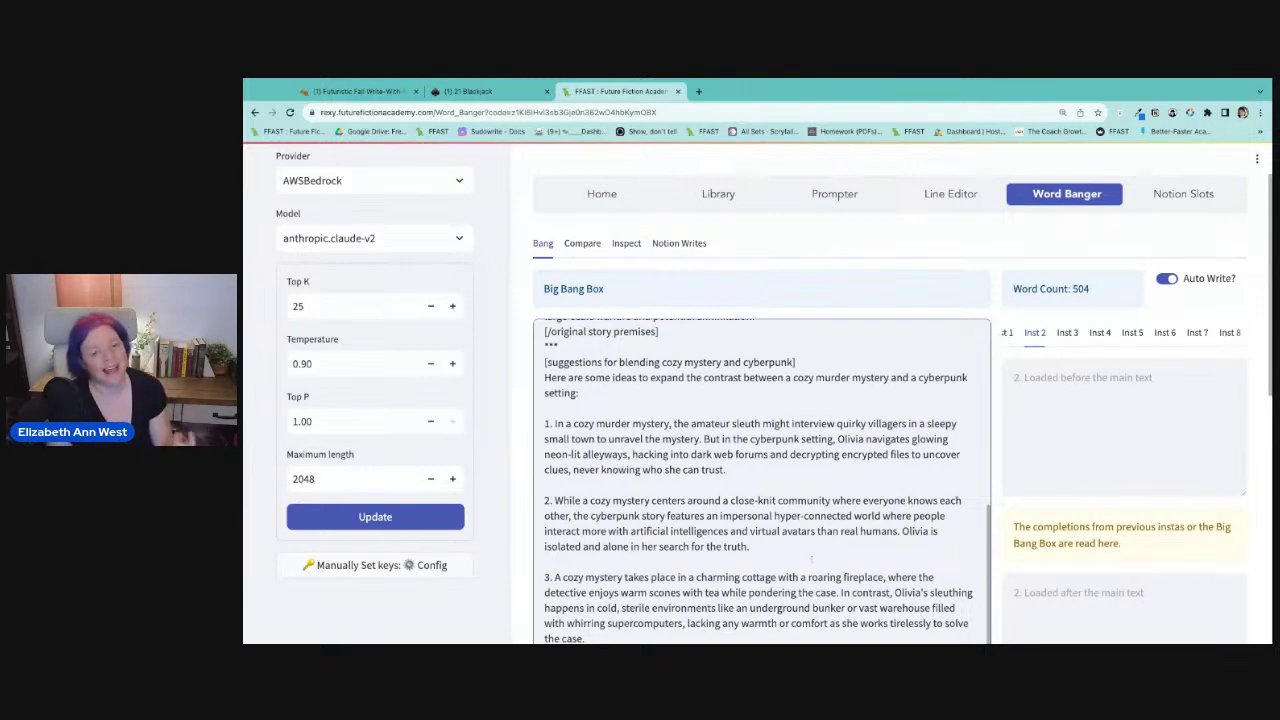
scroll(811, 558, down, 1)
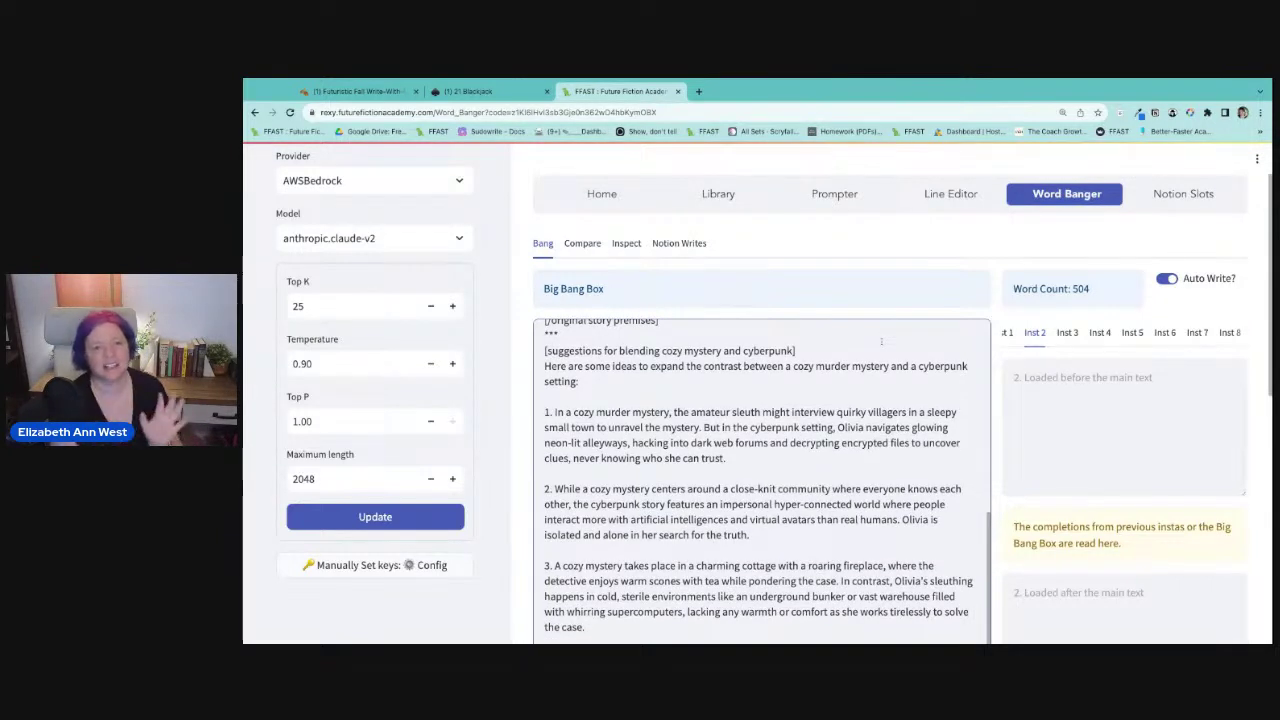
scroll(870, 396, down, 1)
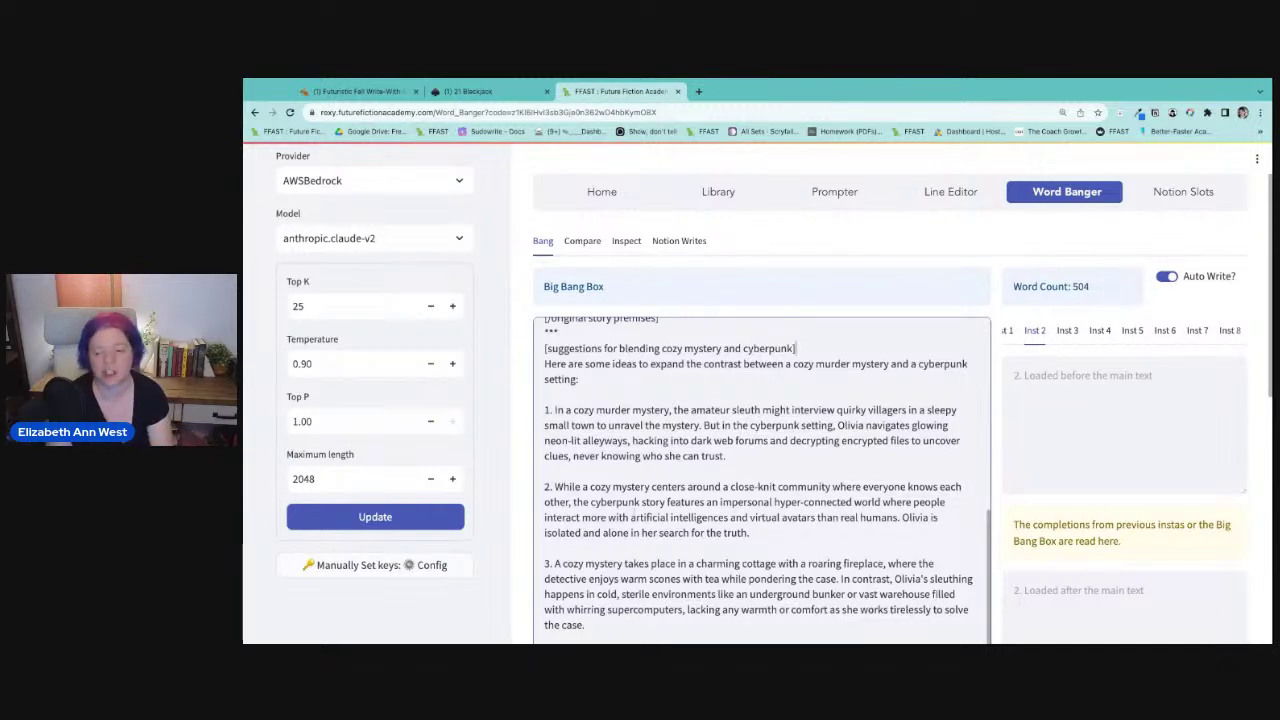
scroll(637, 507, down, 3)
scroll(637, 507, down, 2)
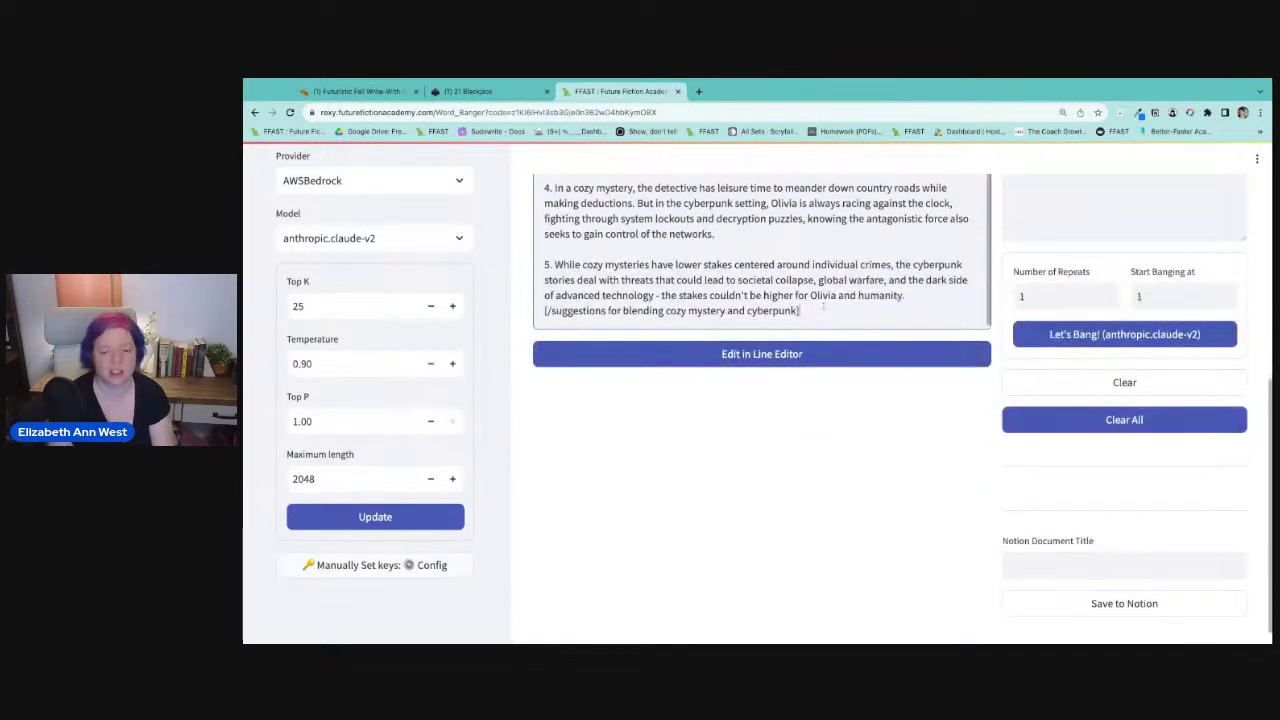
click(822, 310)
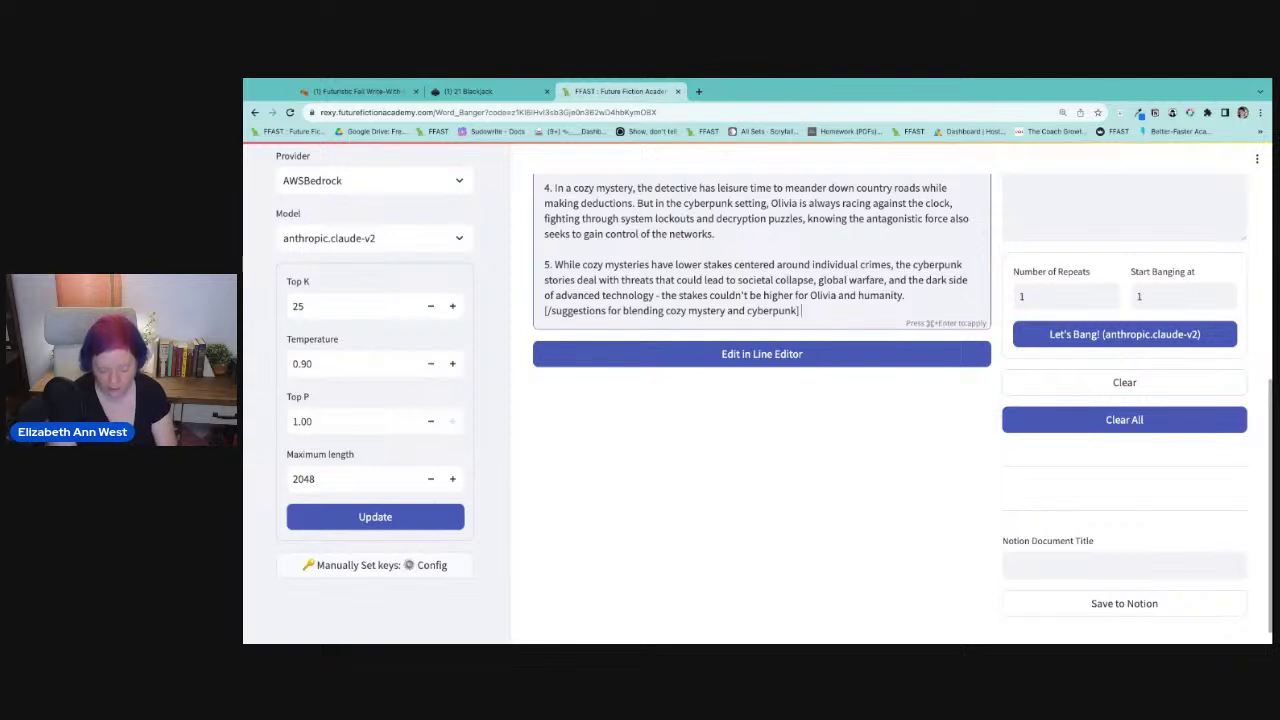
click(795, 564)
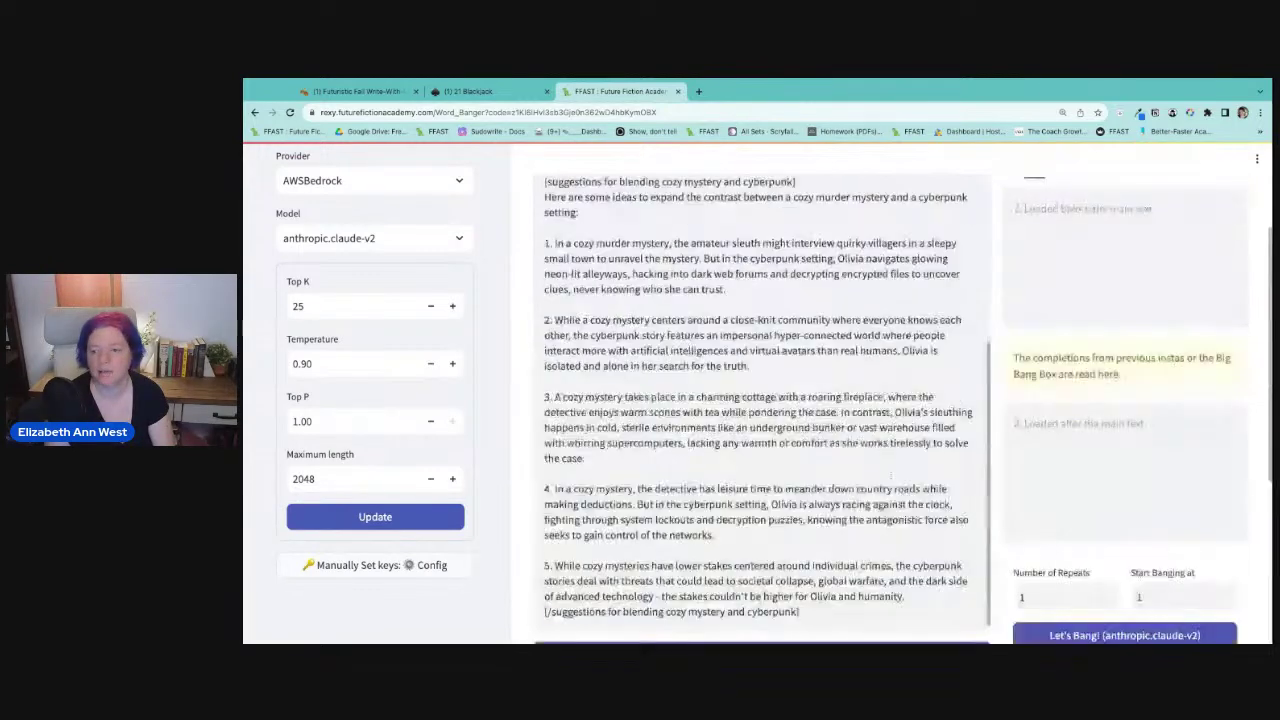
scroll(1089, 372, up, 3)
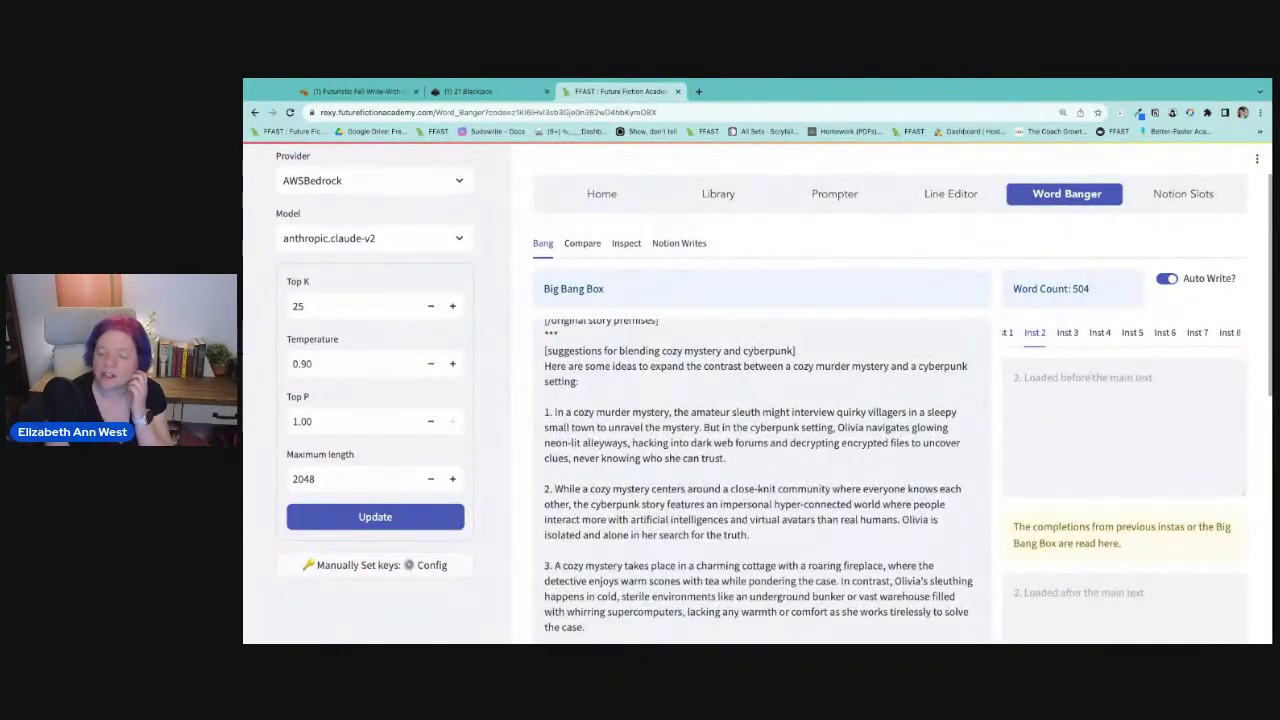
Enter "Read this:" as the second instruction's text loaded before the main text.
click(1093, 378)
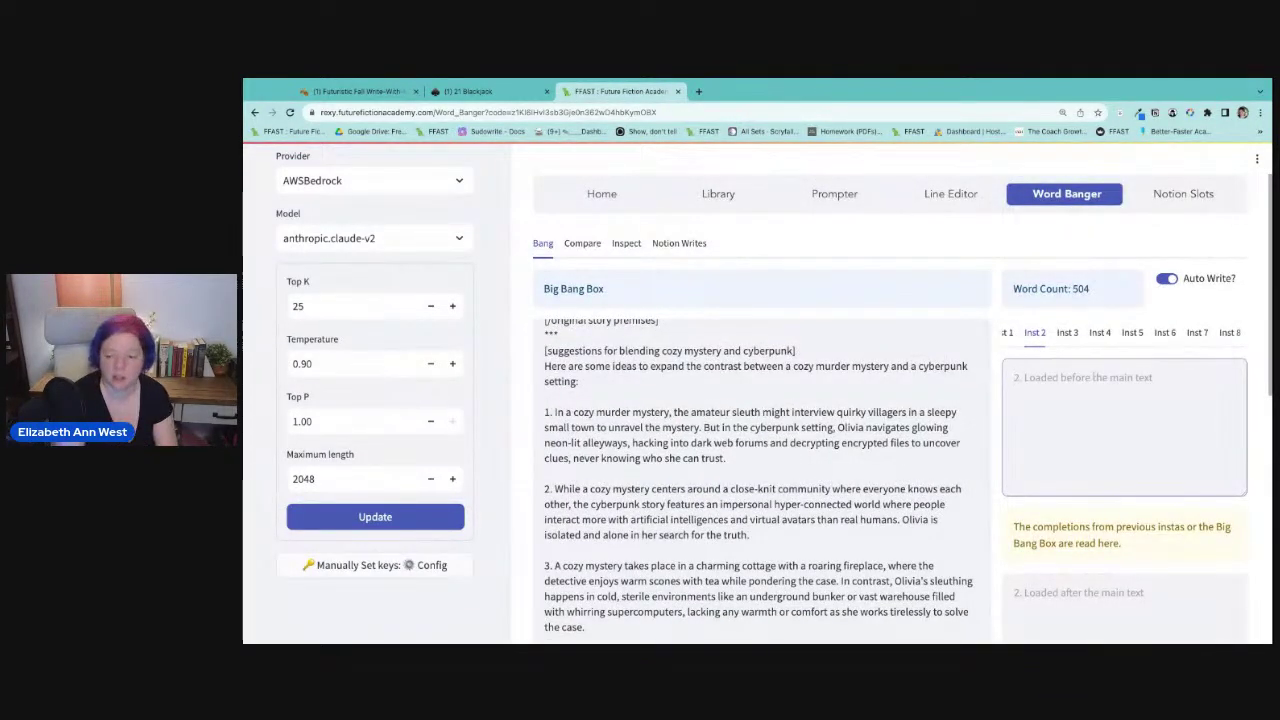
text(Rea)
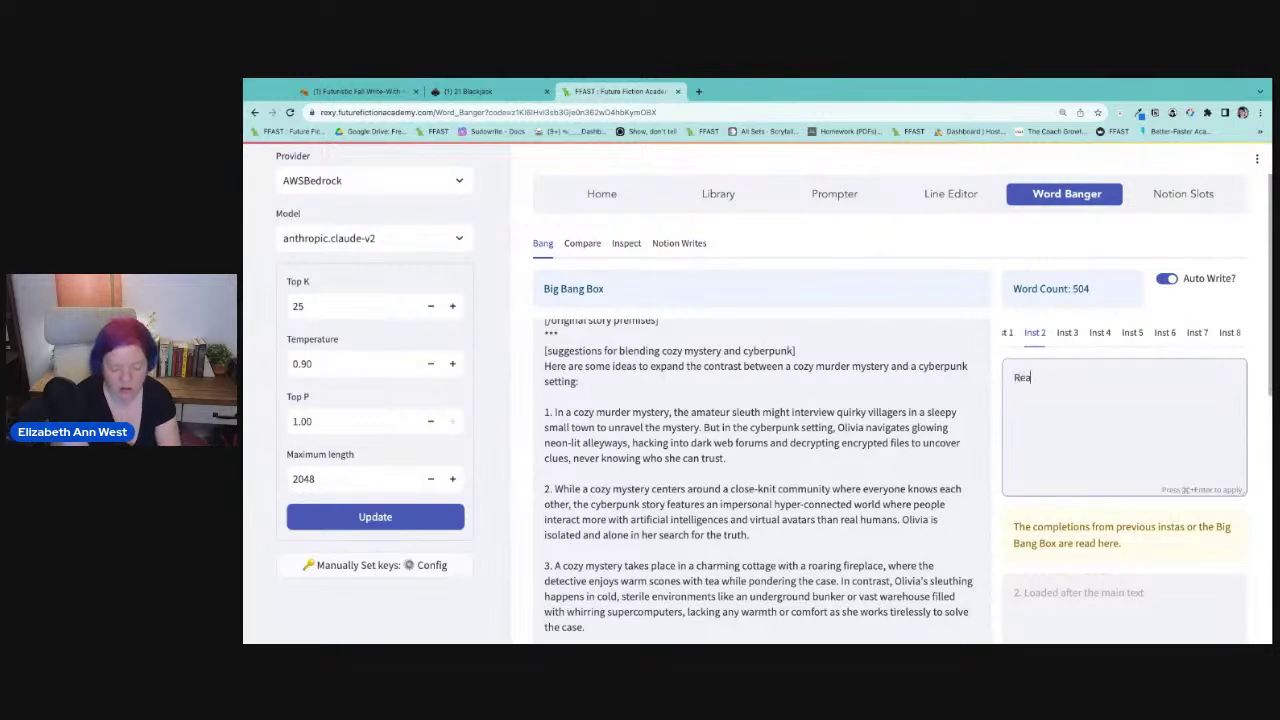
text(d this)
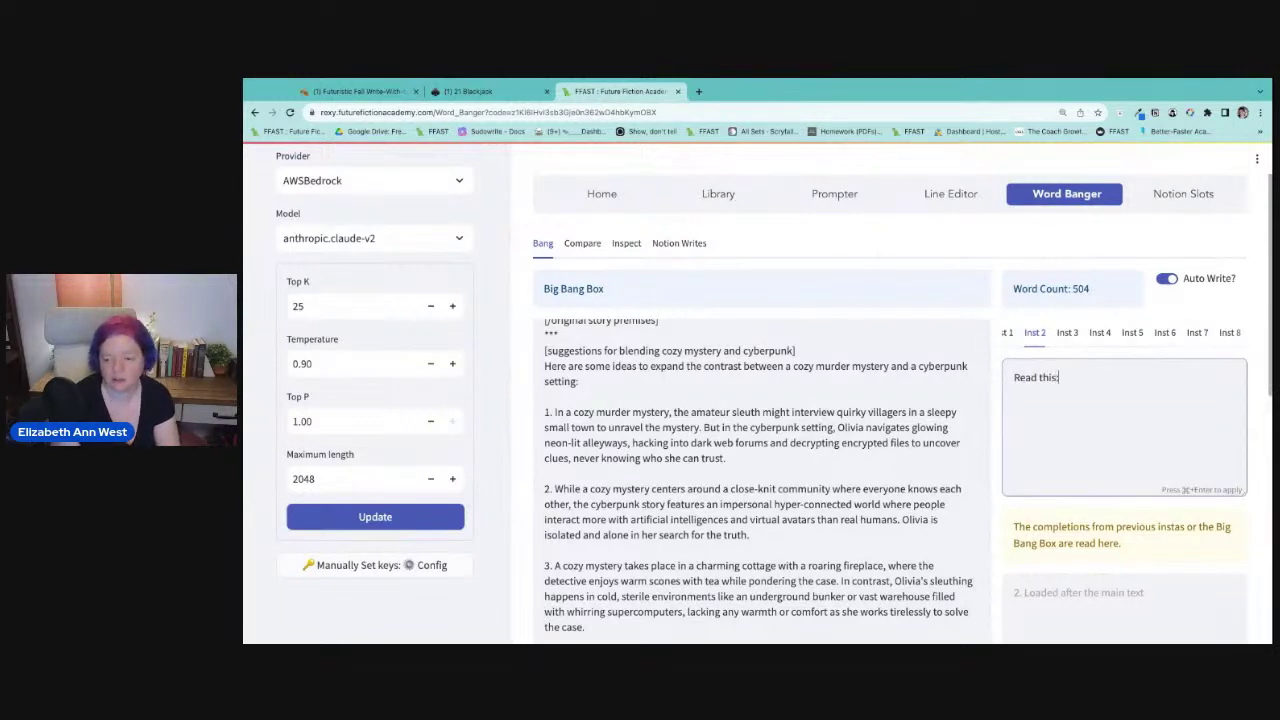
Begin the second instruction's text loaded after the main text with "Please rewrite the [original story premises] to blend the elements of cozy mystery and cyberpunk.".
click(1131, 588)
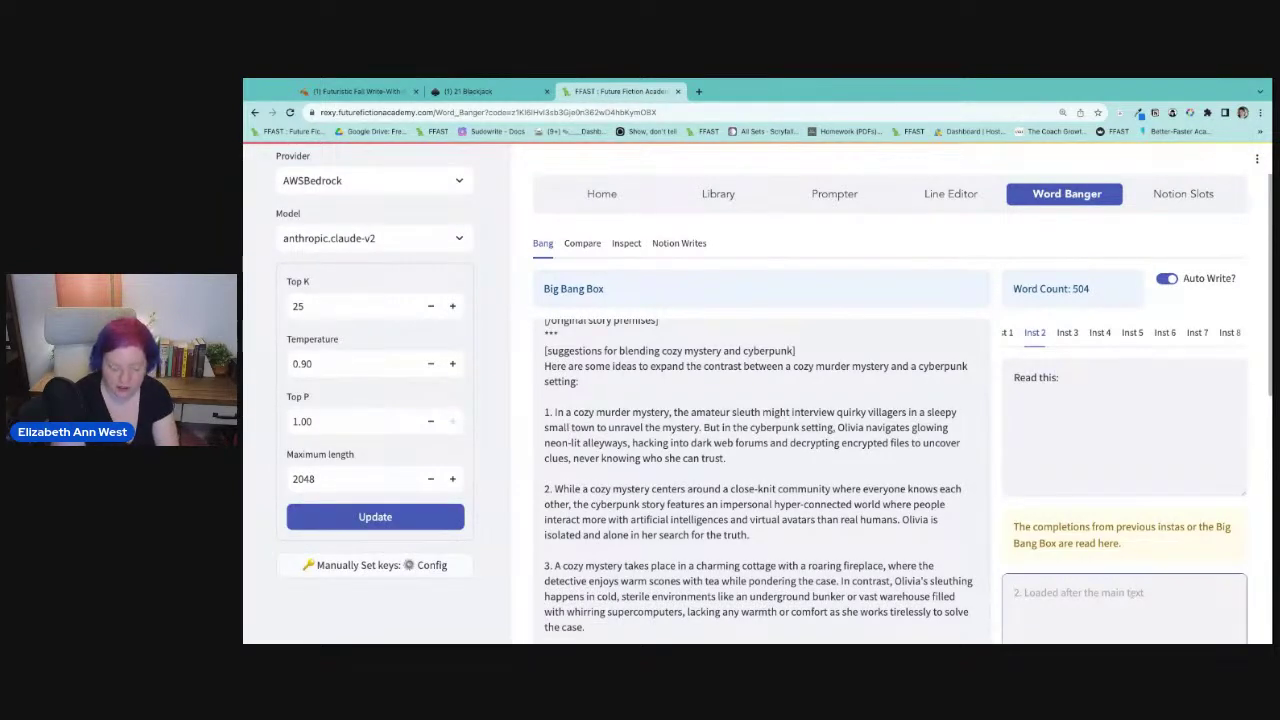
text(Please rewrite )
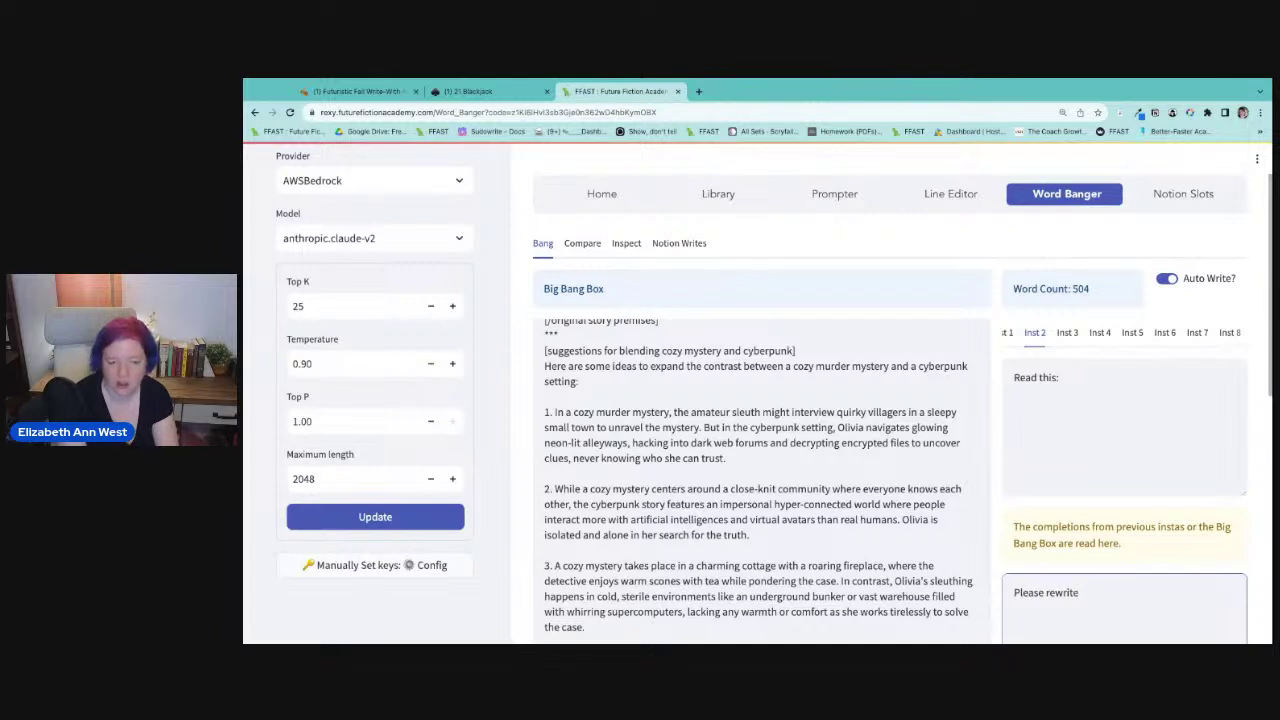
text(the)
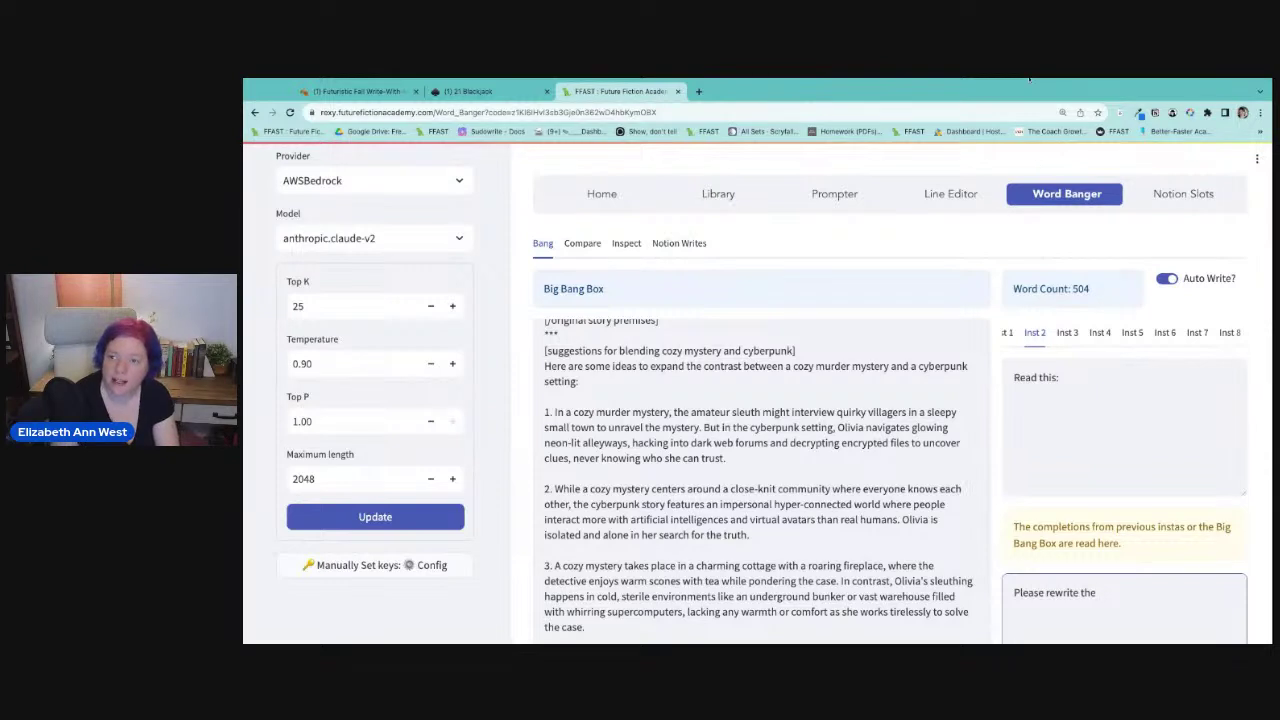
text([original story premises])
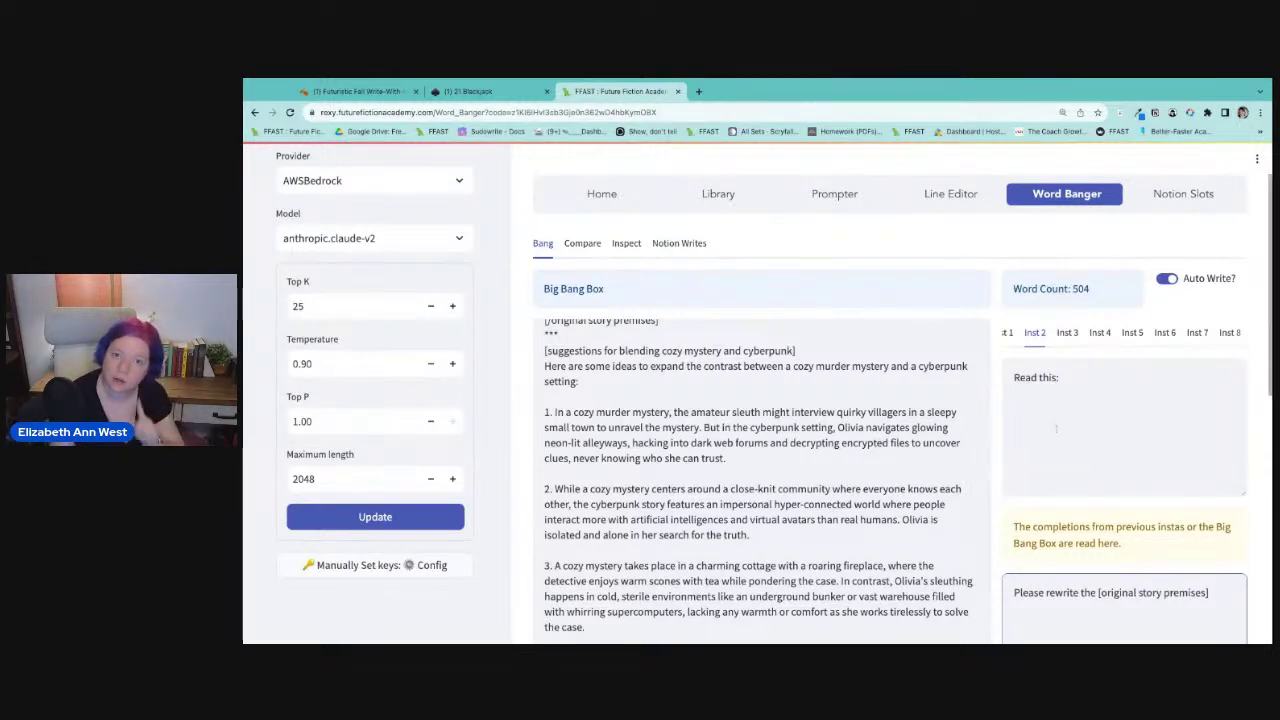
scroll(1085, 450, down, 2)
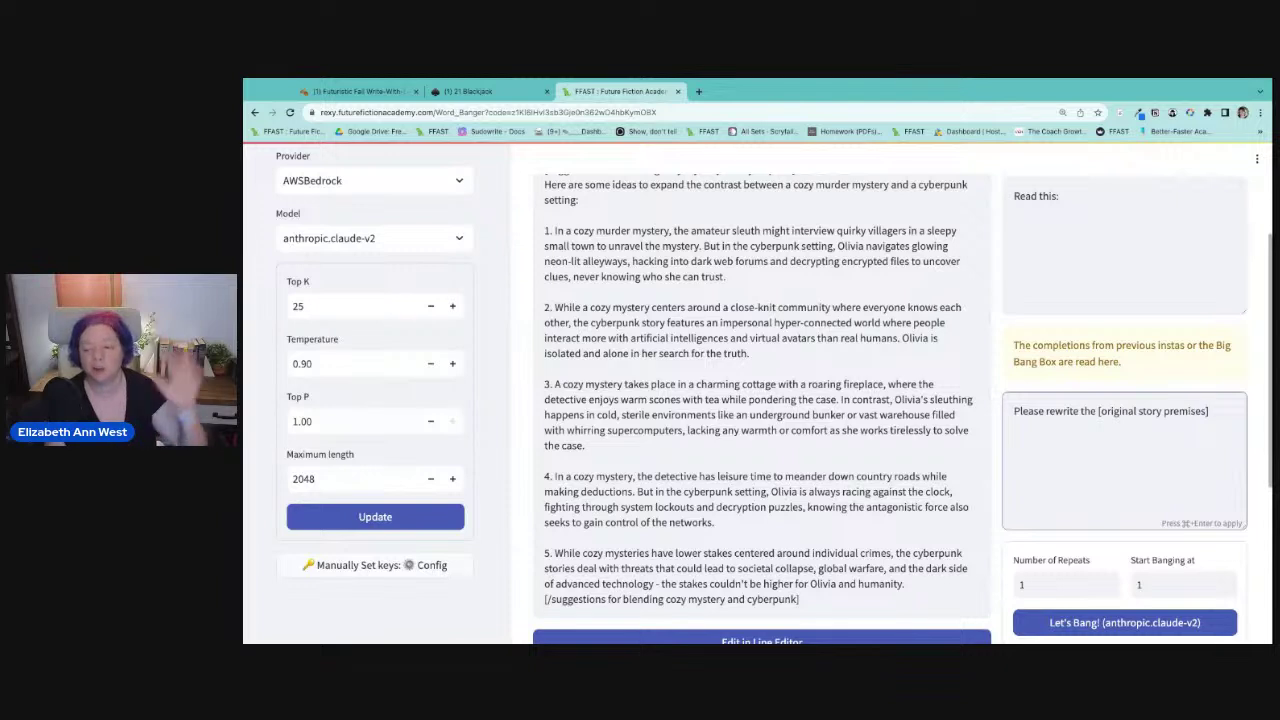
text(to)
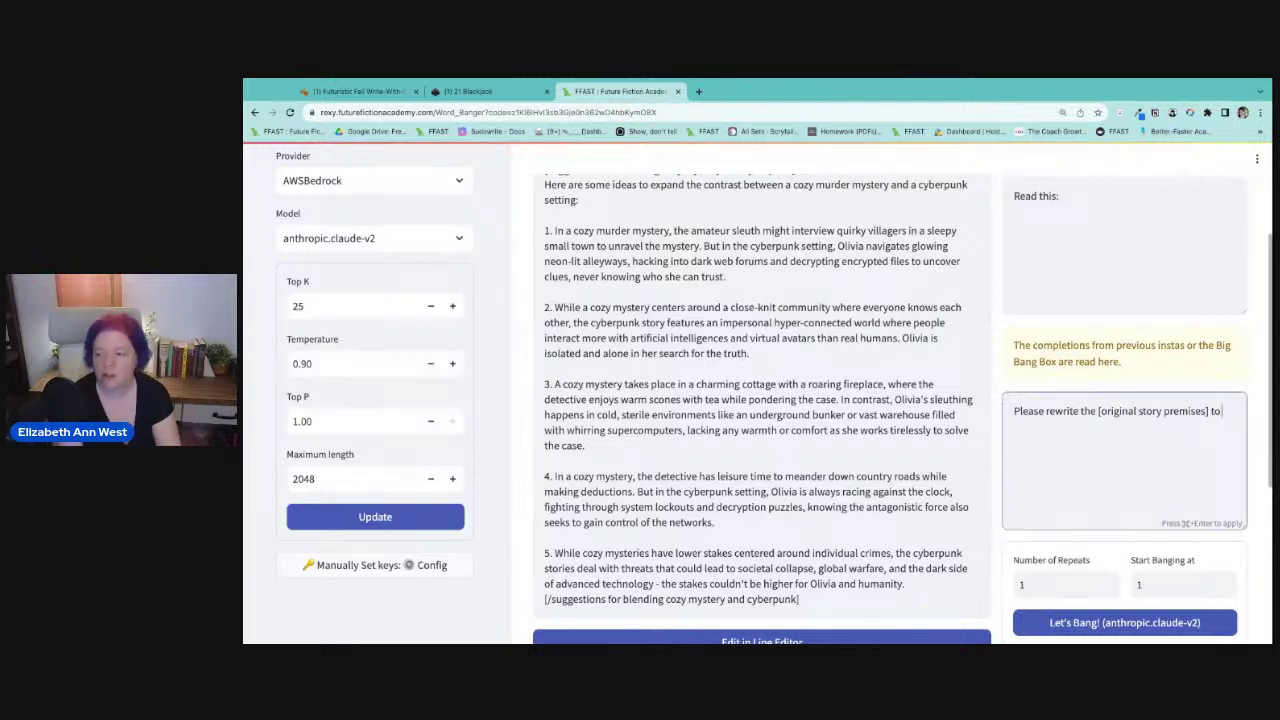
text( ble)
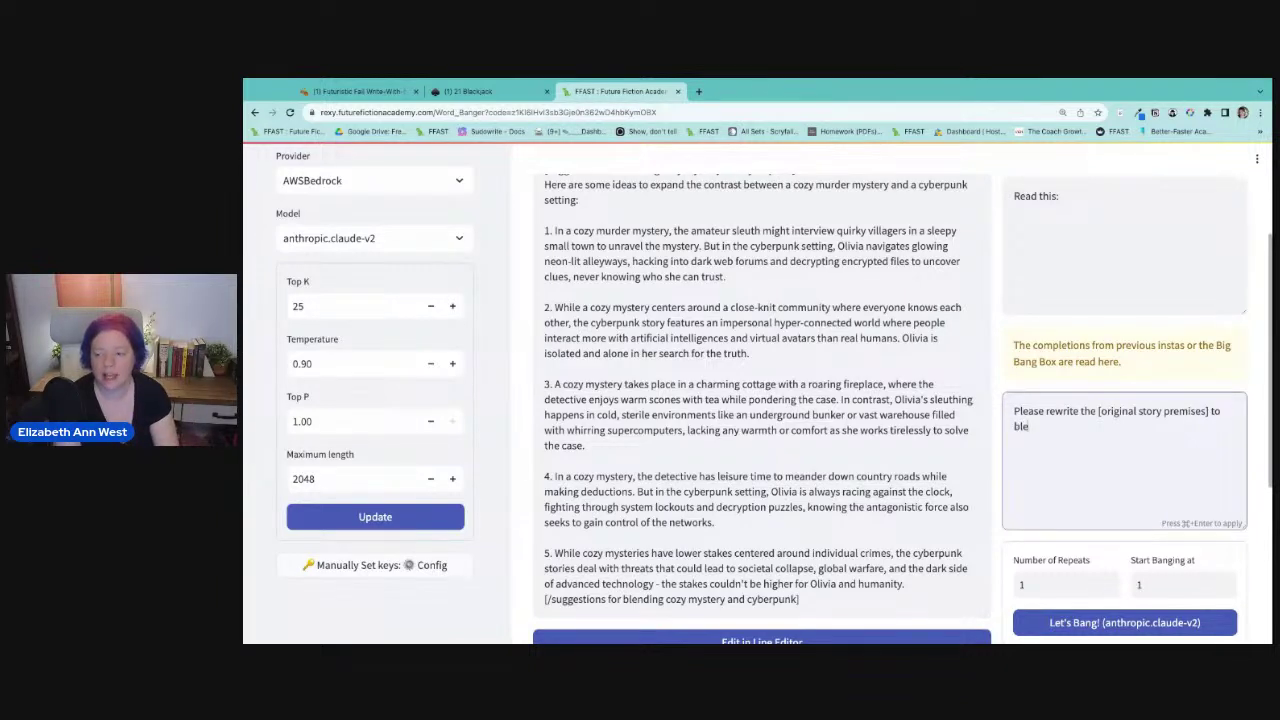
text(nd the elements of)
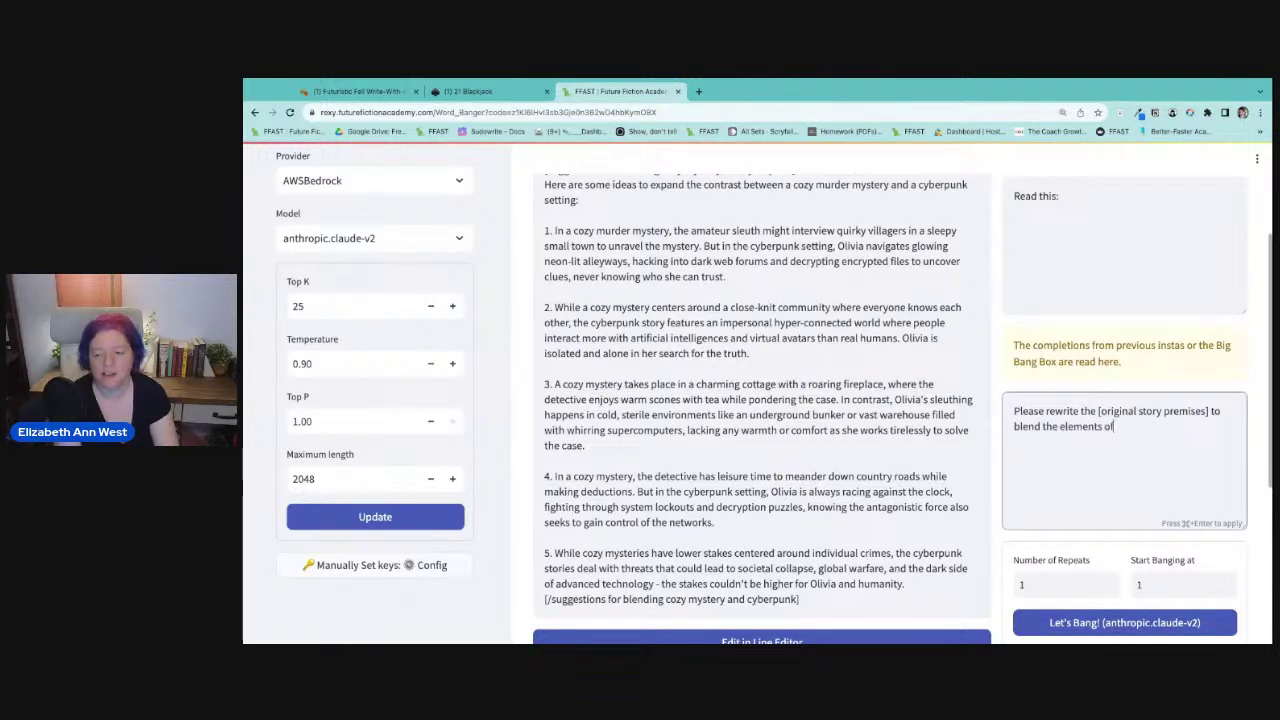
text( cozy and)
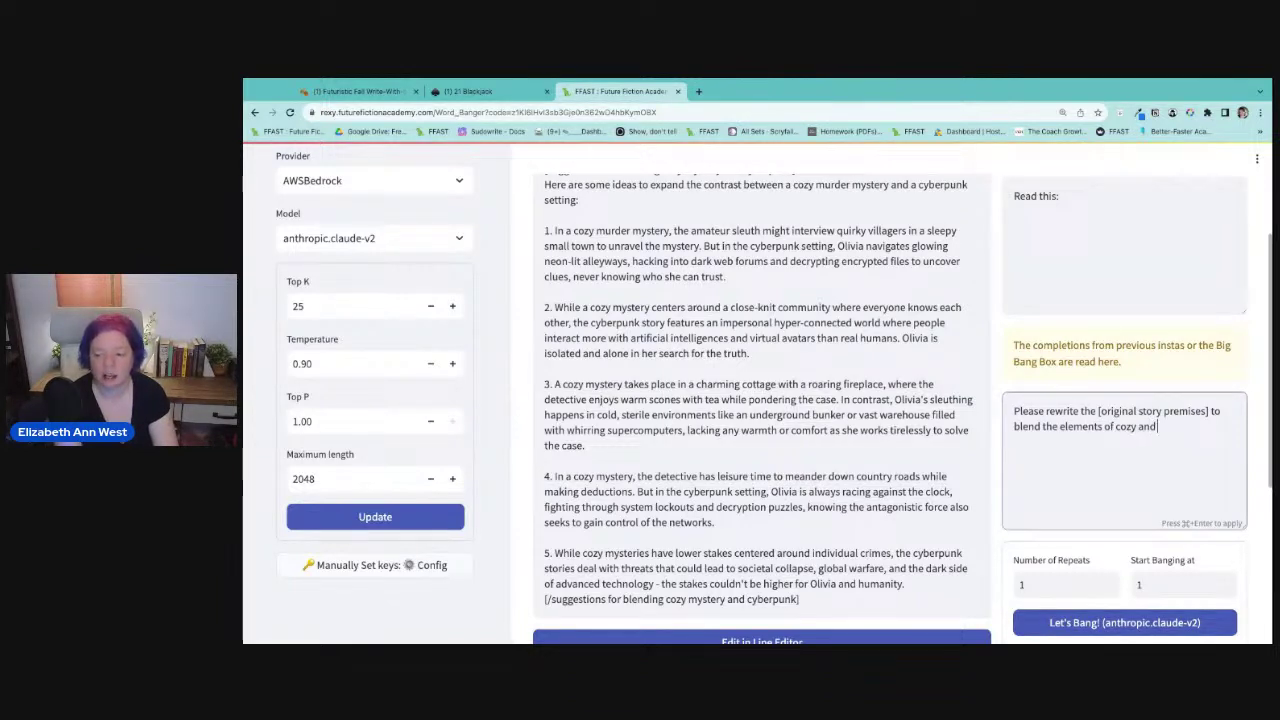
key(BackSpace)
key(BackSpace)
key(BackSpace)
text(myste)
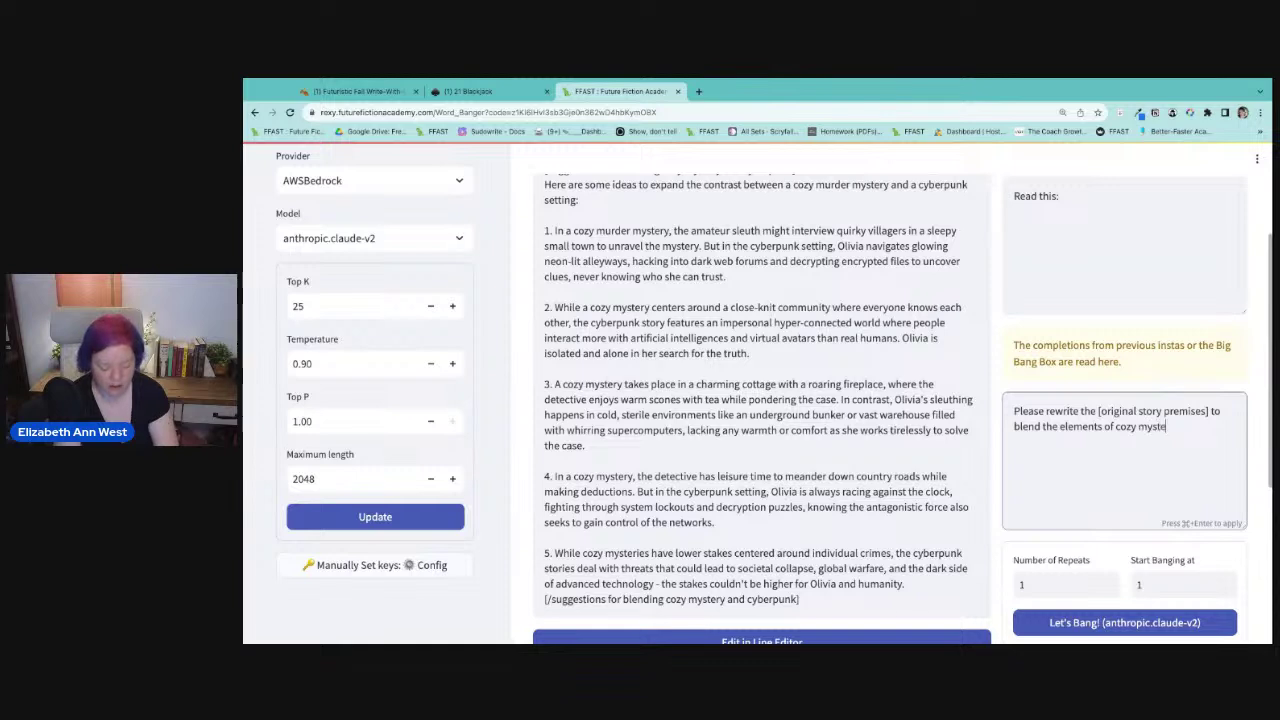
text(ry and cyberp)
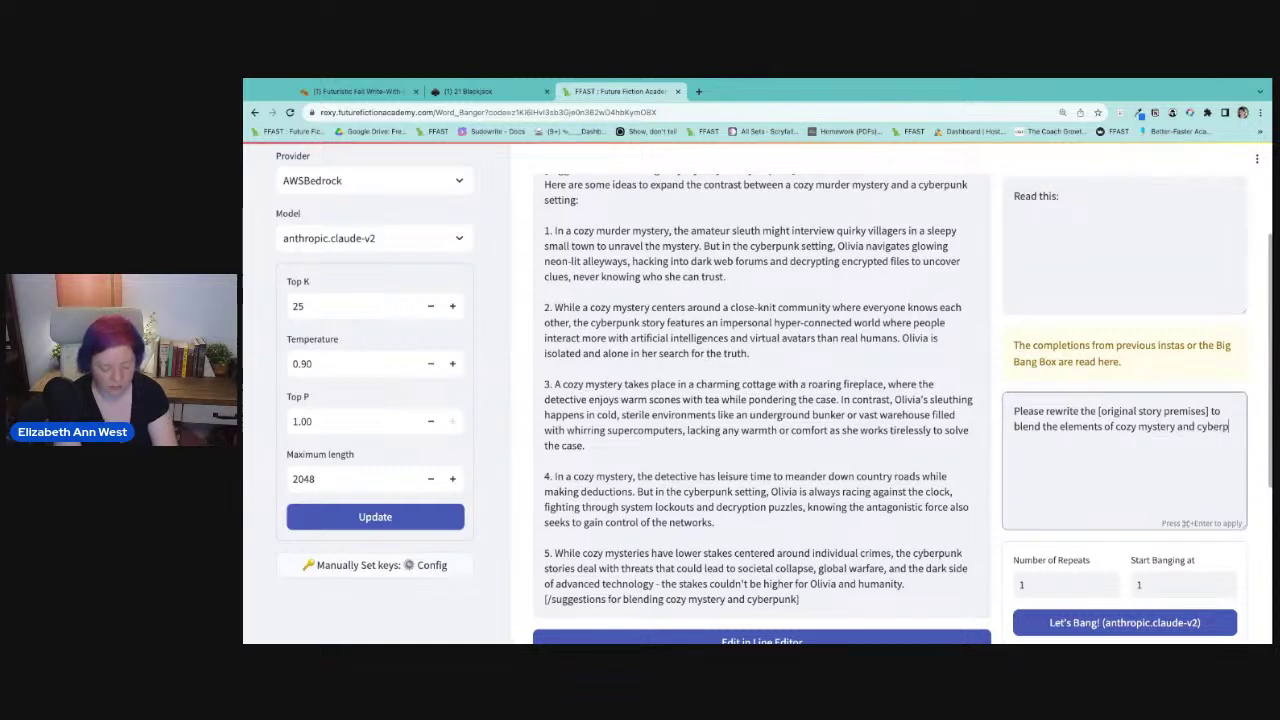
text(unk. Find)
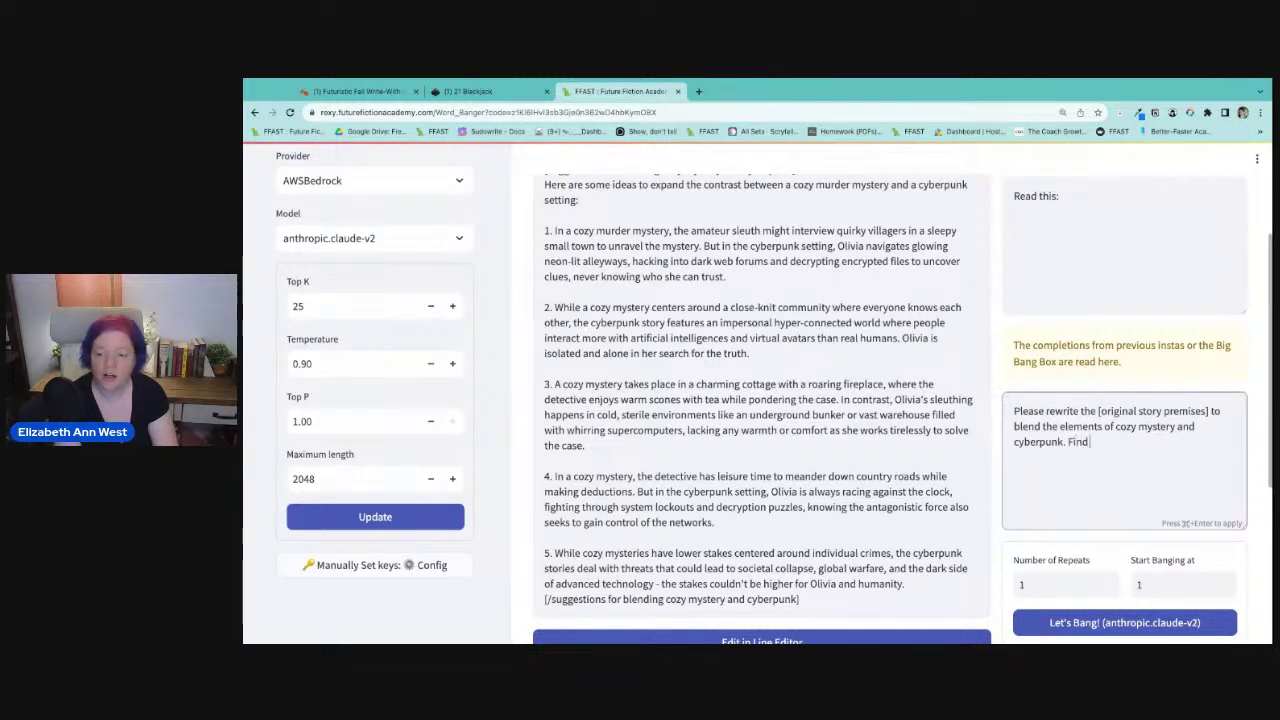
Continue the instruction with "Find clever, innovative ways to bring in elements of cozy mystery to a cyberpunk world".
text( clvever)
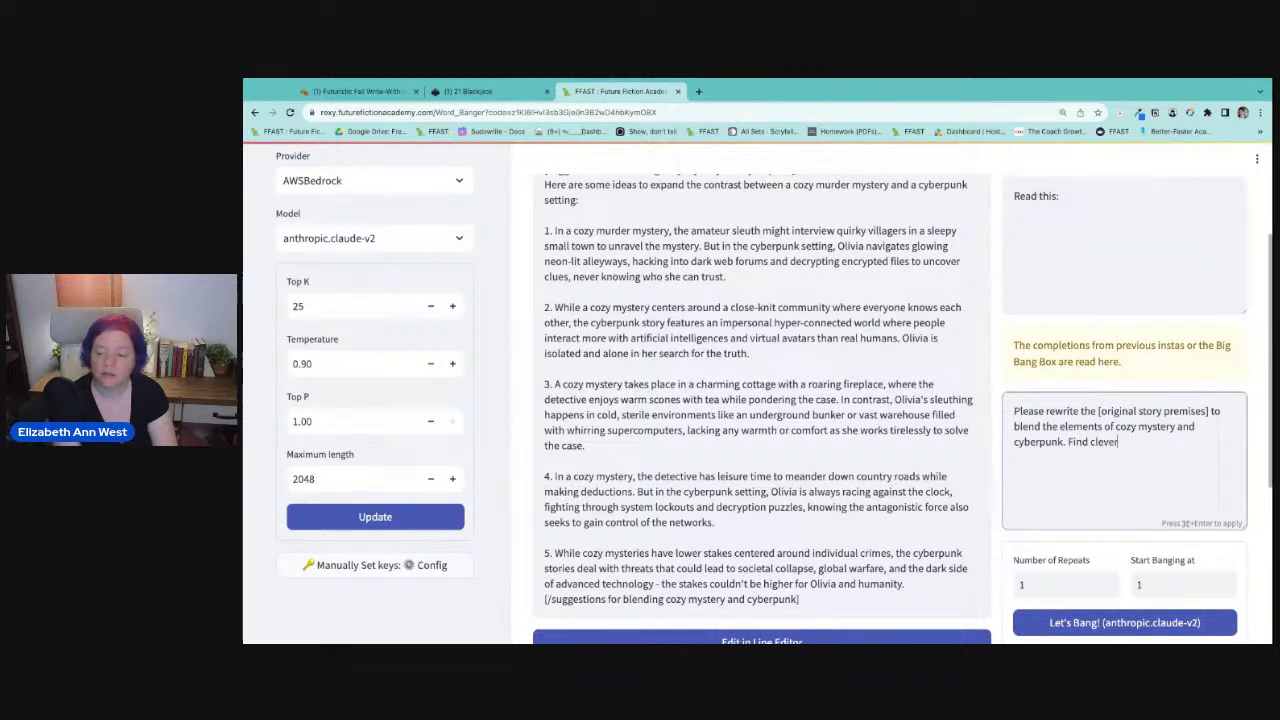
text(, innovative w)
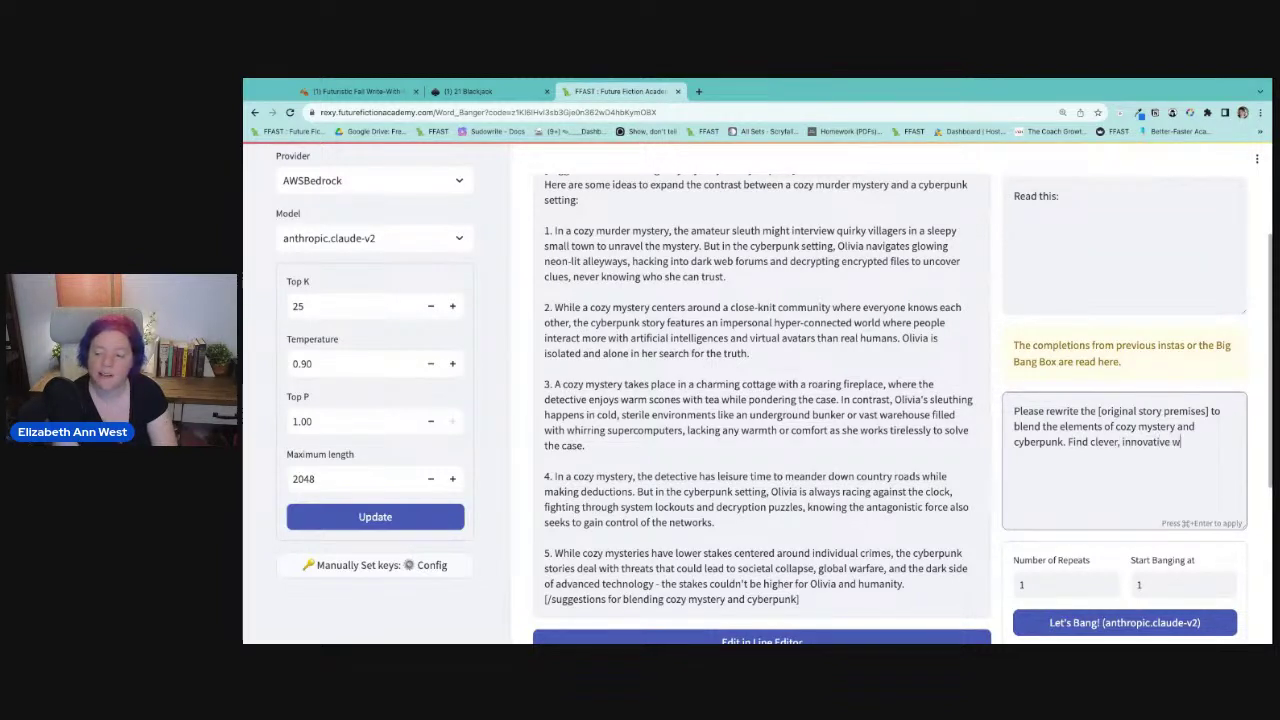
text(ays to bring)
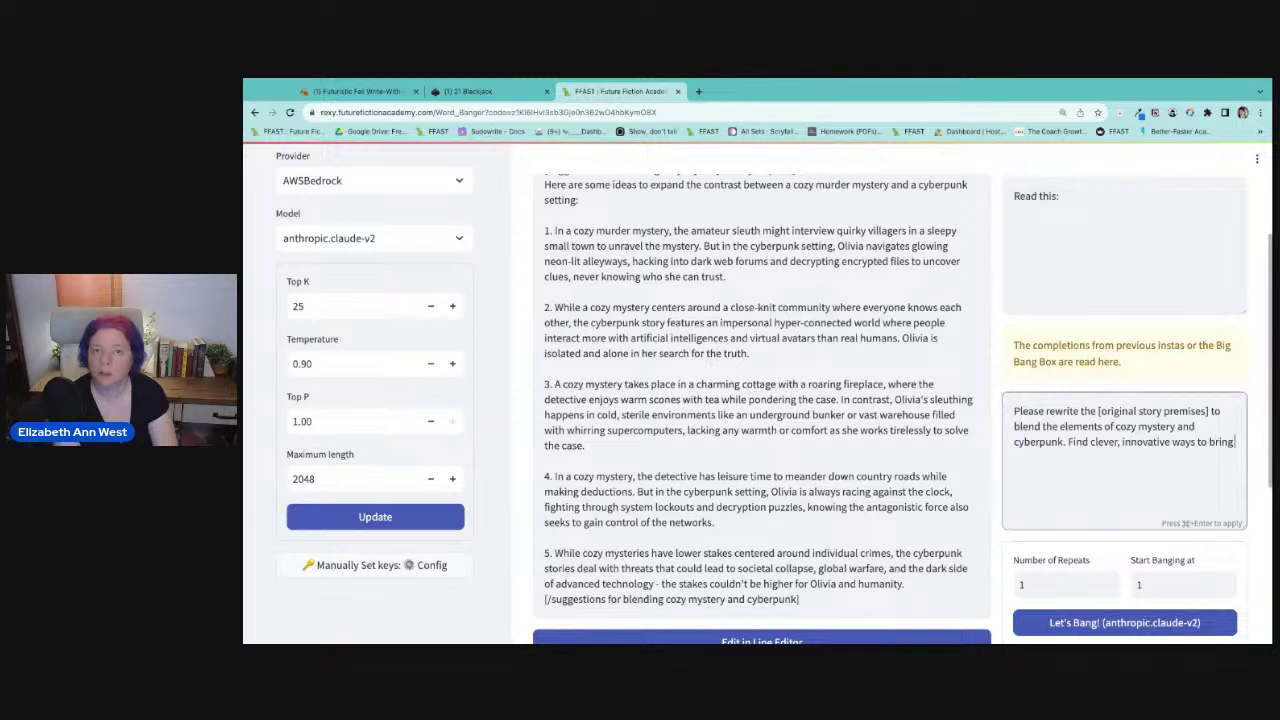
text( in elements of c)
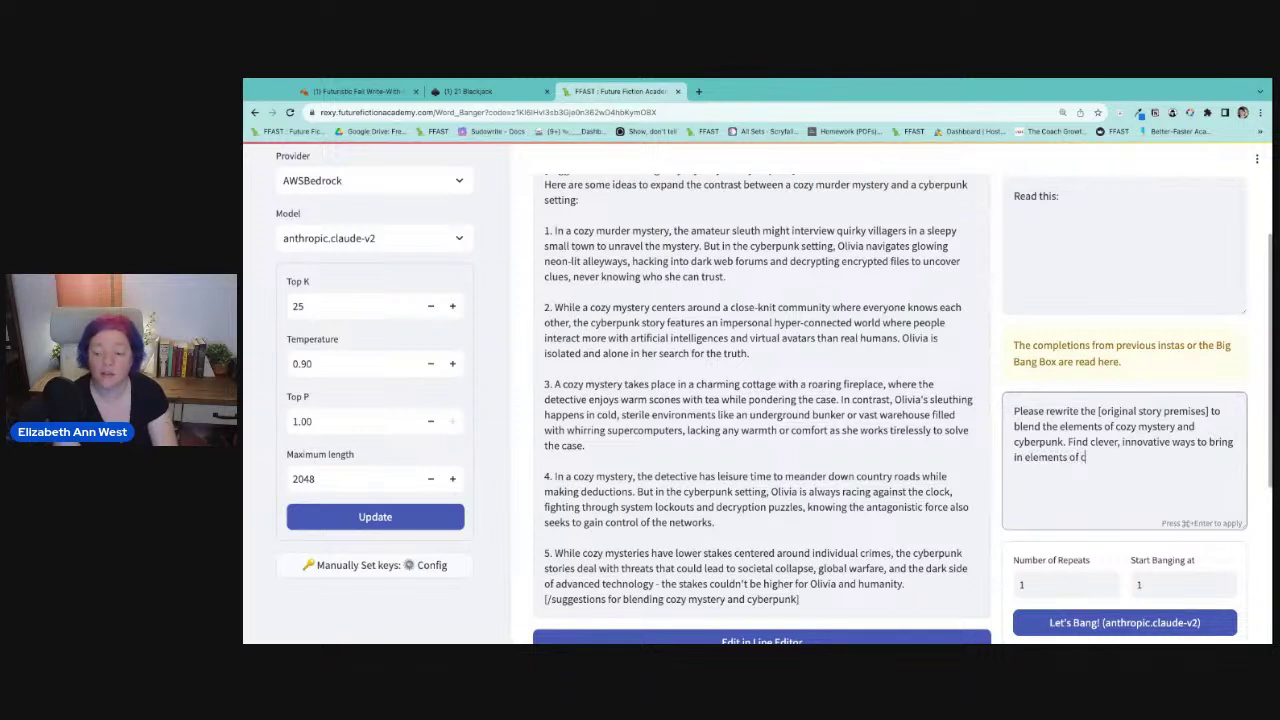
text(ozy mystery to a)
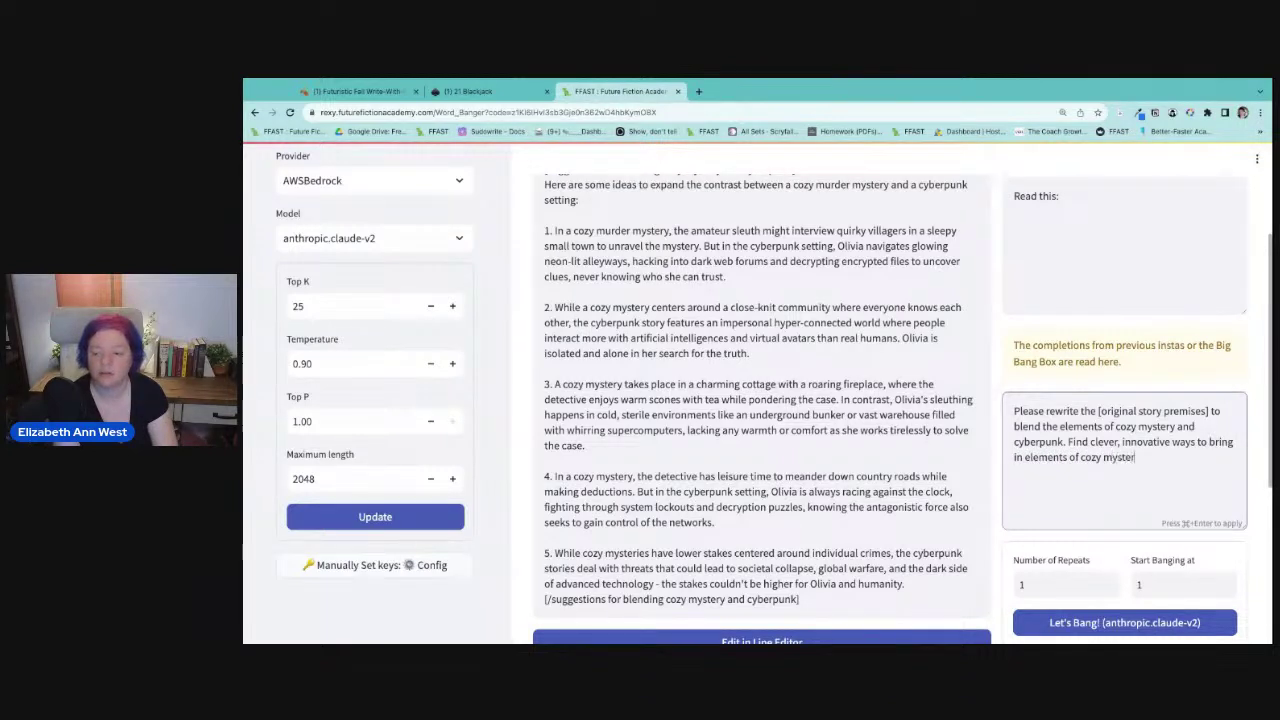
text( cyberpuin)
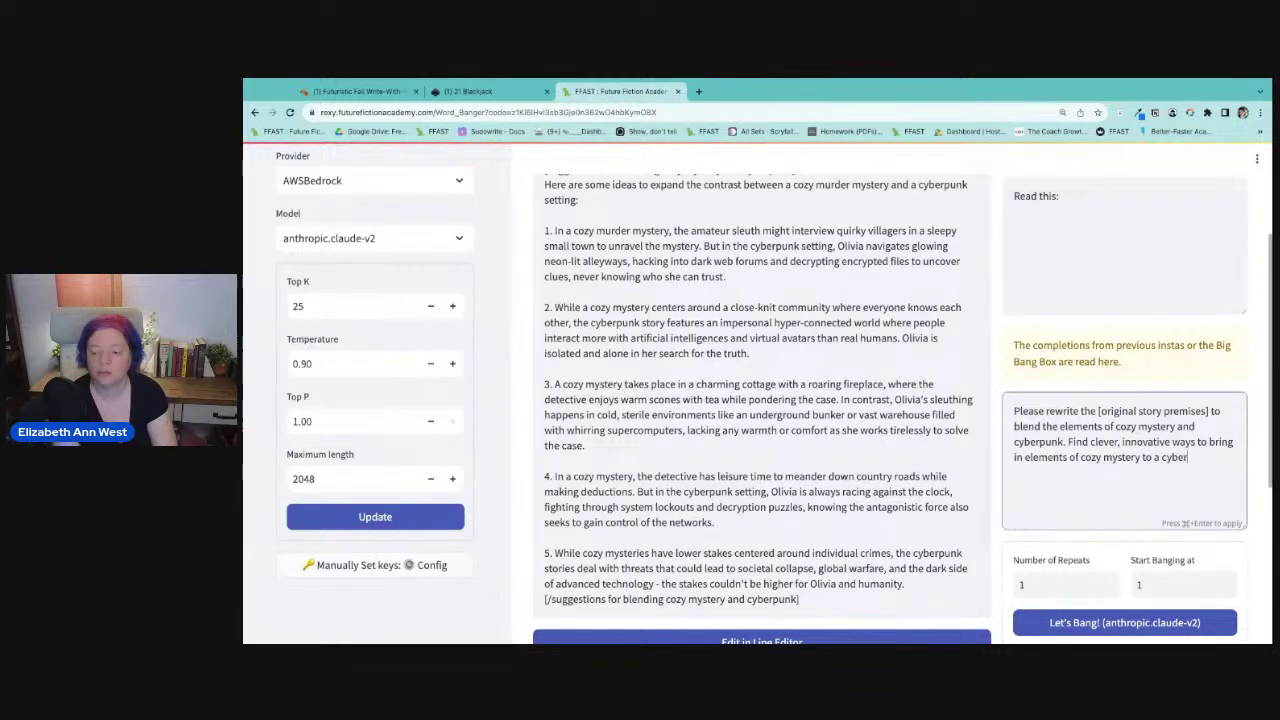
key(BackSpace)
key(BackSpace)
text(nk worlds)
key(BackSpace)
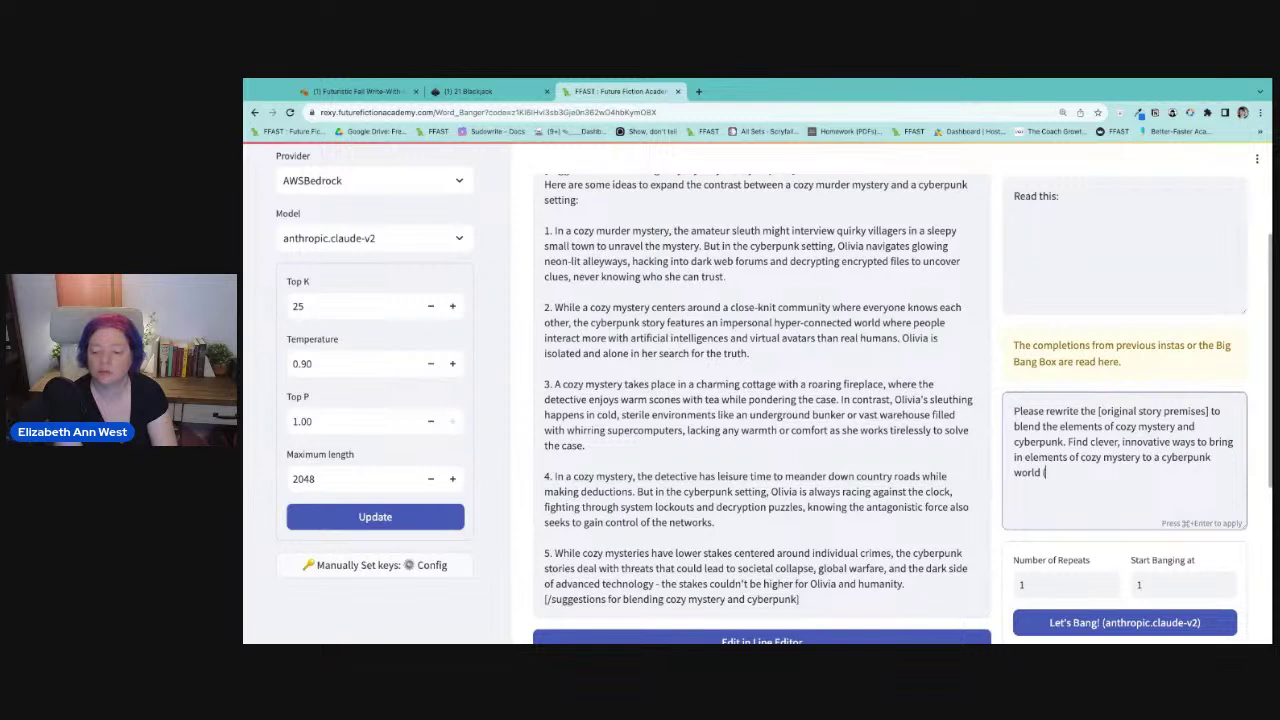
Add the example "(i.e. what if Olivia uses VR to make her apartment feel like an English cottage in the historic Cotswalds)".
text((i.e.)
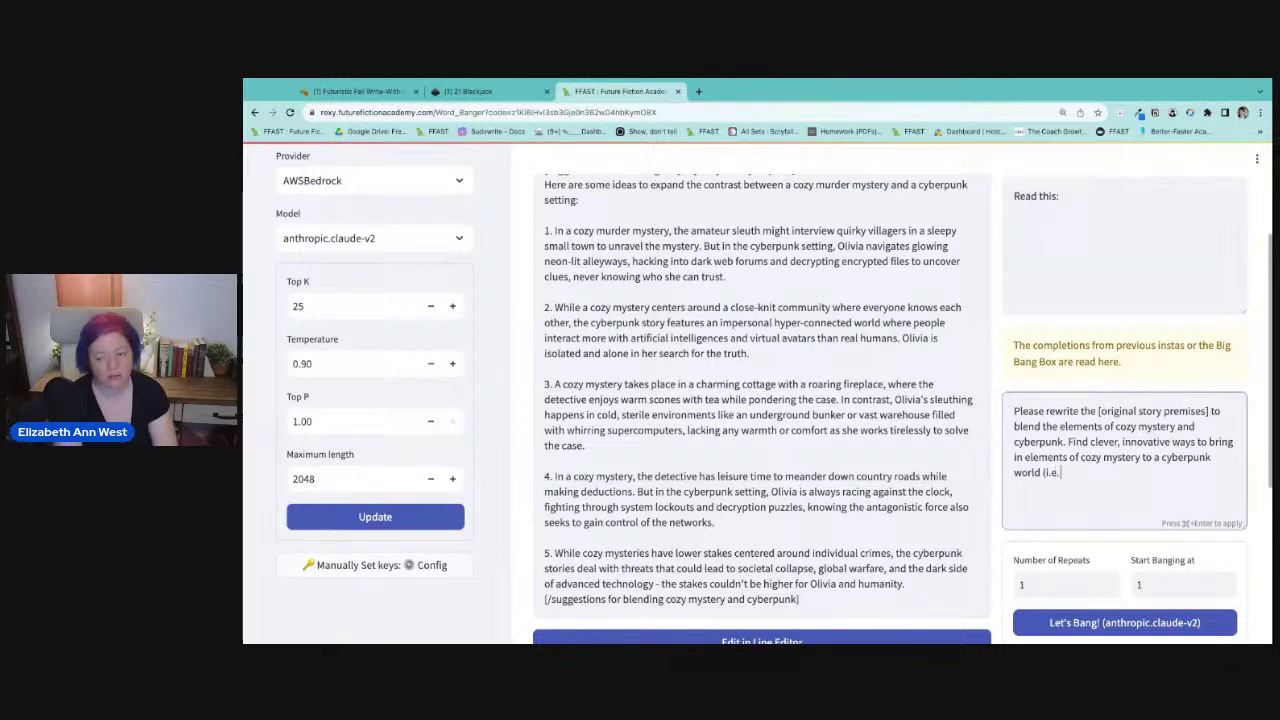
text( what if)
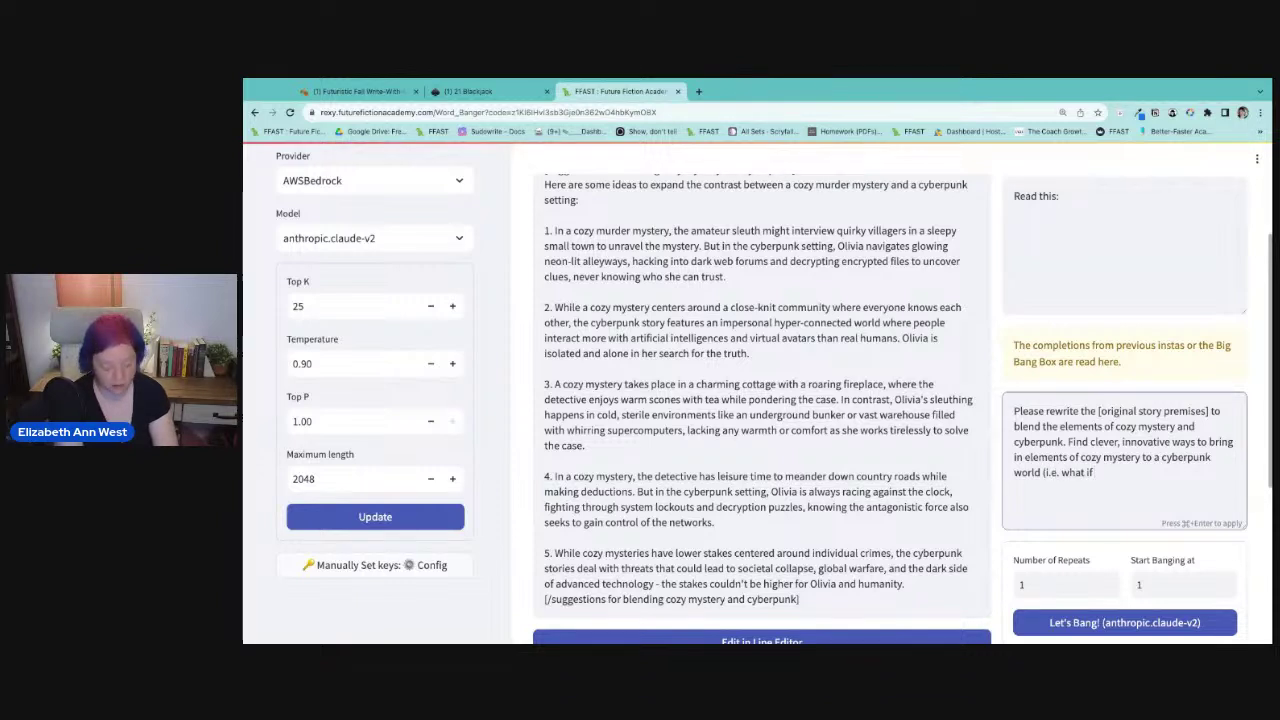
text( Olivia us)
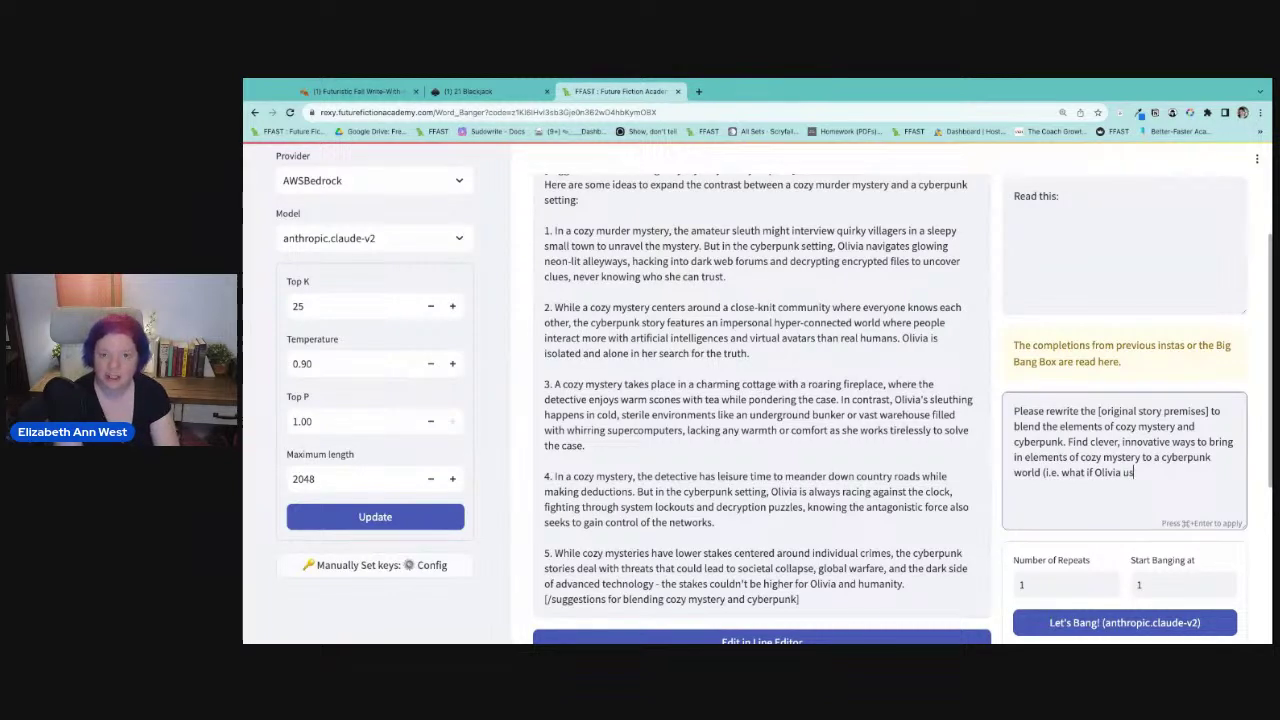
text(es VR to)
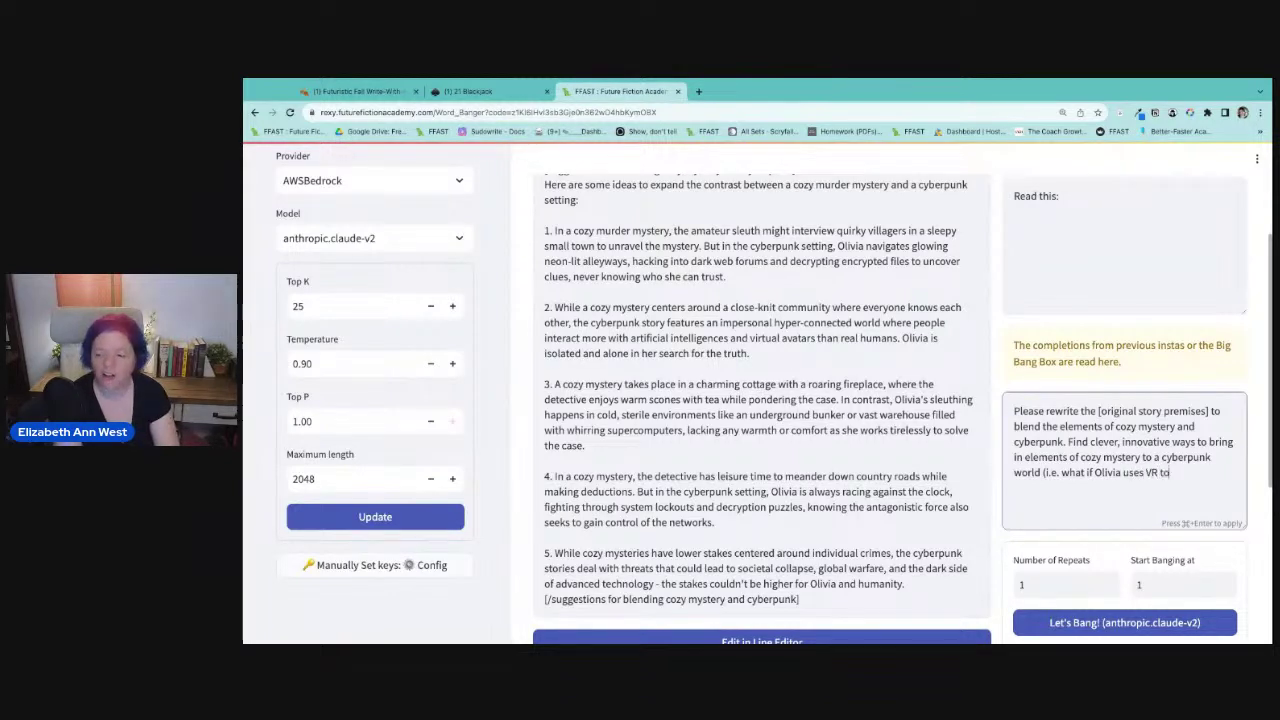
text( make her)
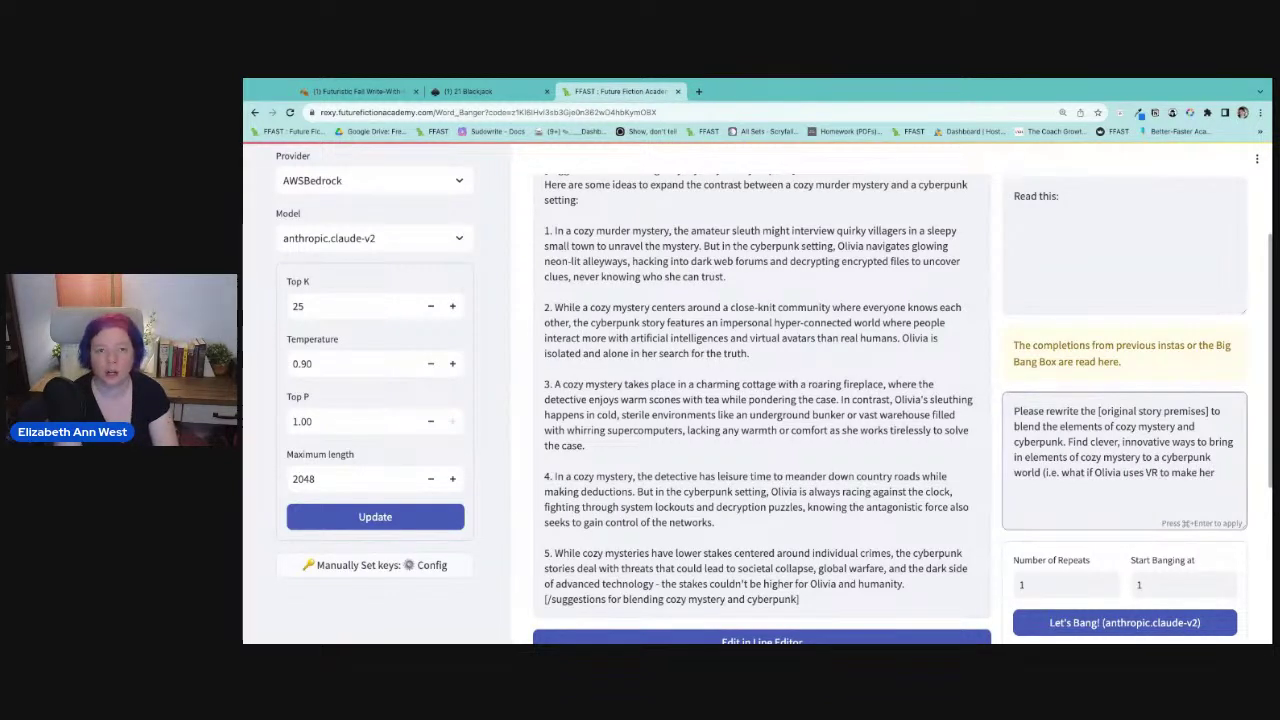
text( apartment fe)
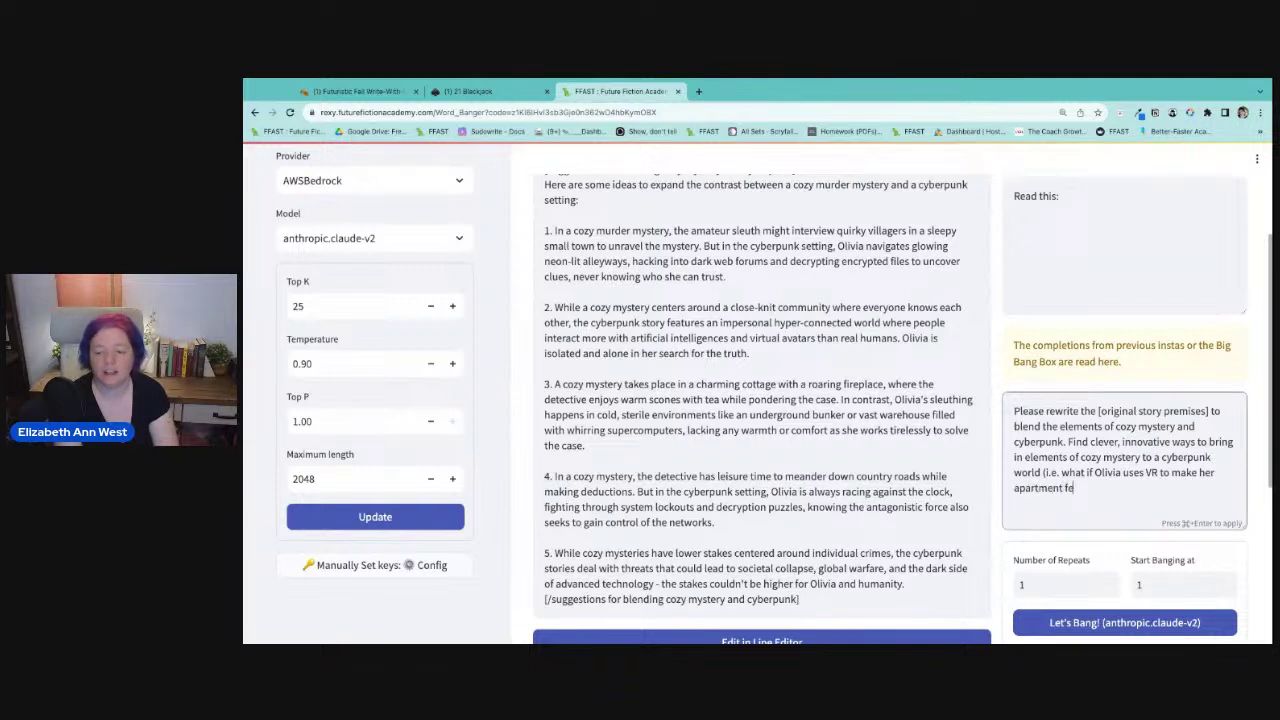
text(el like an Engl)
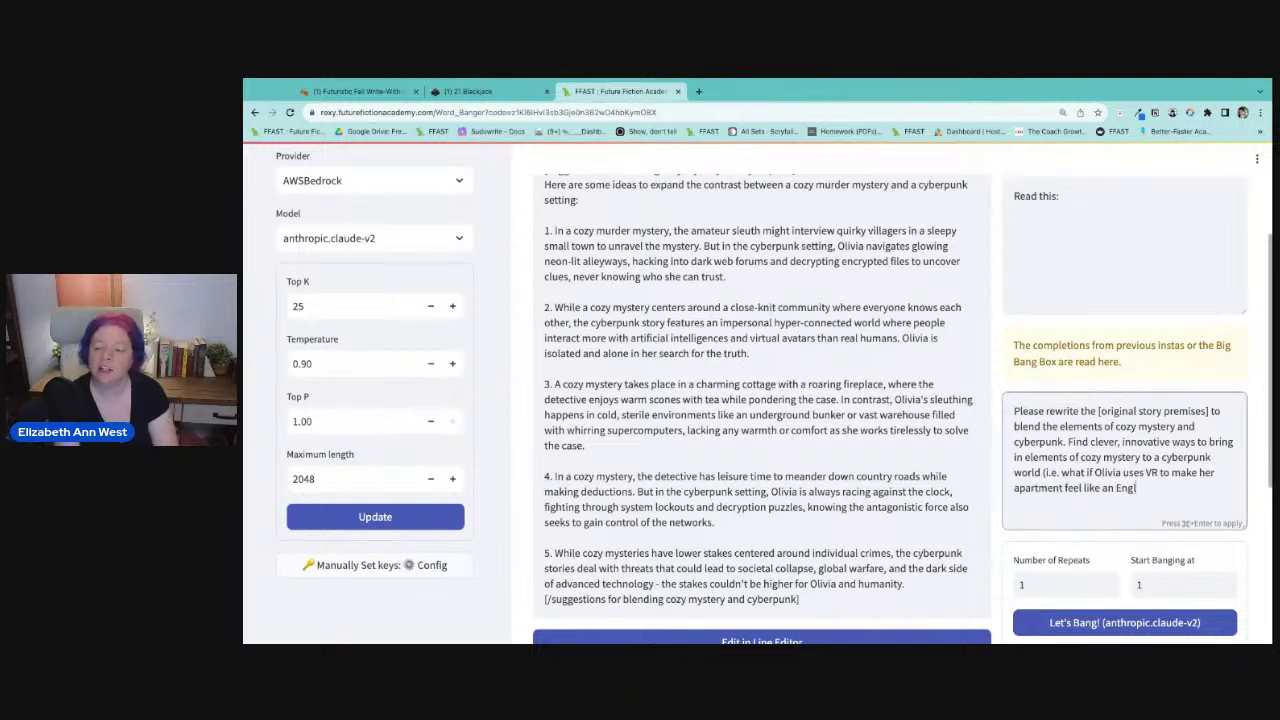
text(ish cottage)
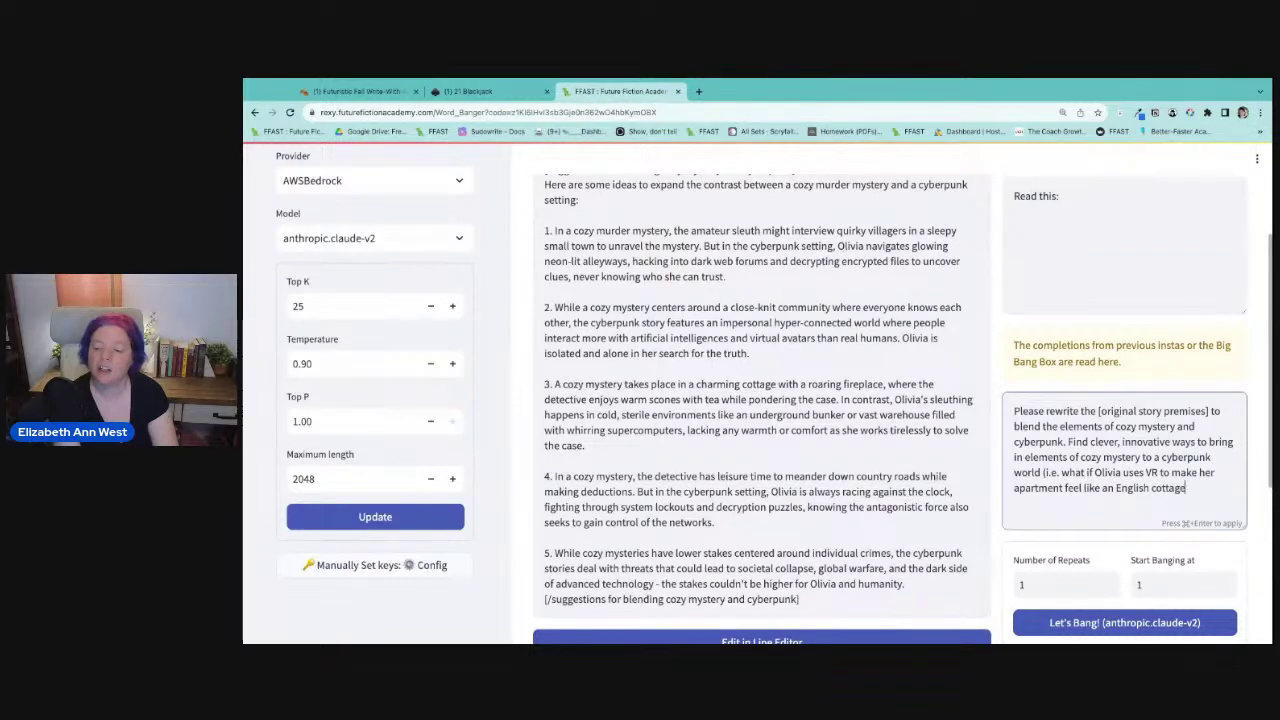
text( in the hi)
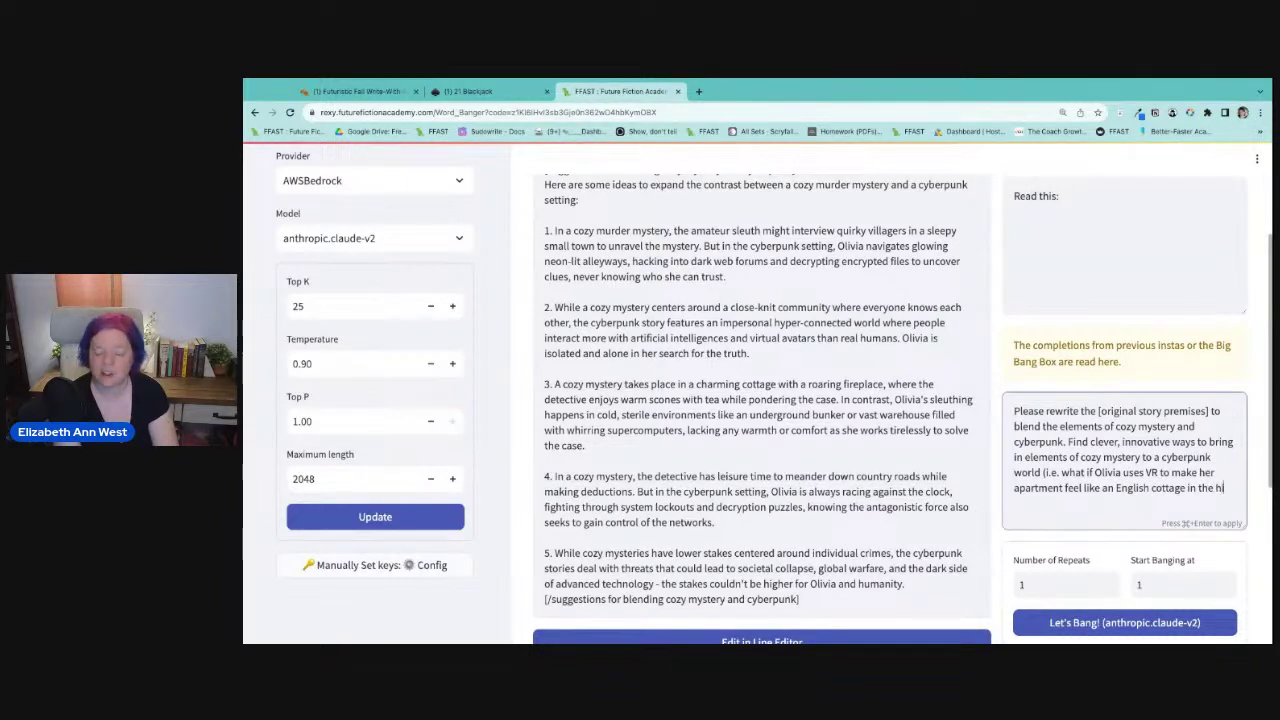
text(storic C)
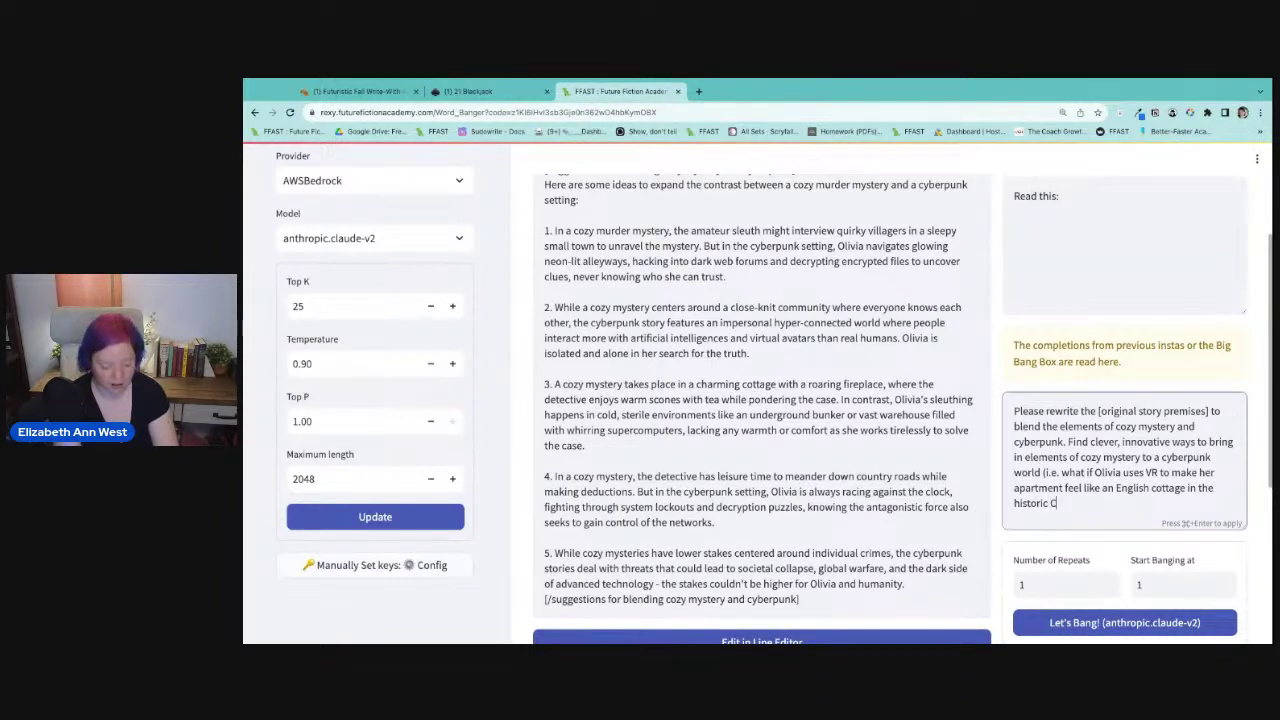
text(otswol)
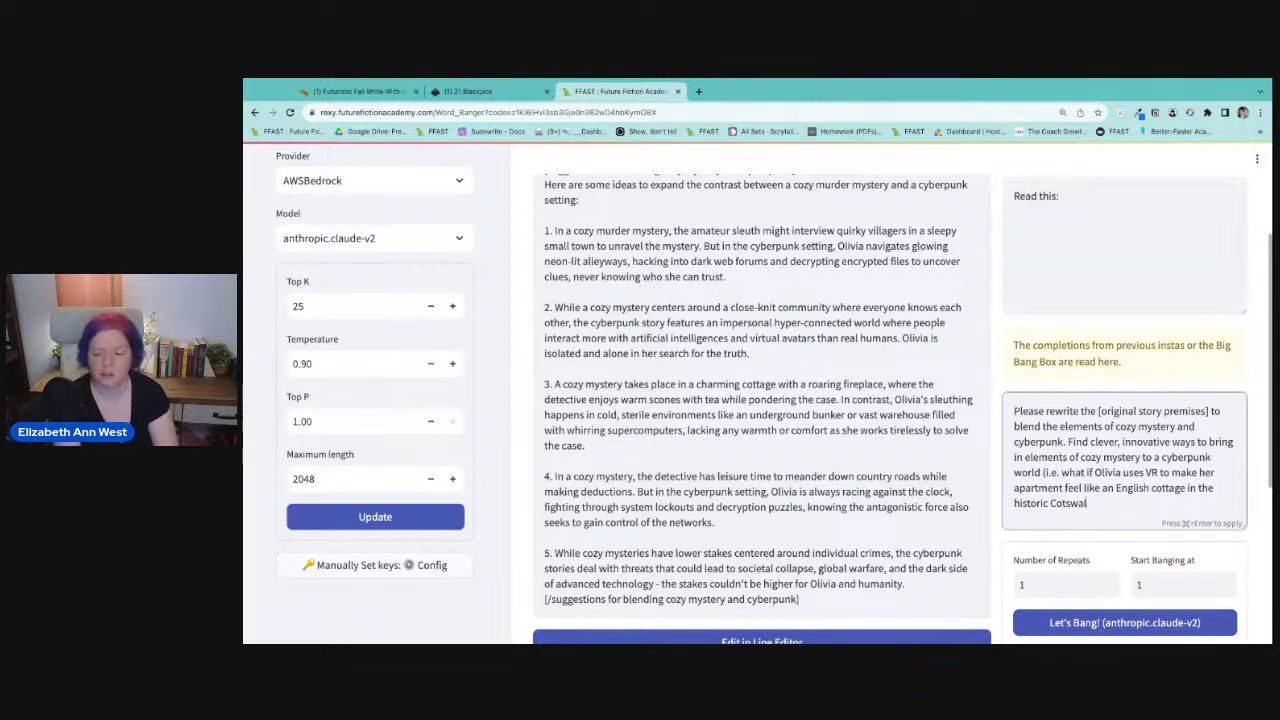
text(ds))
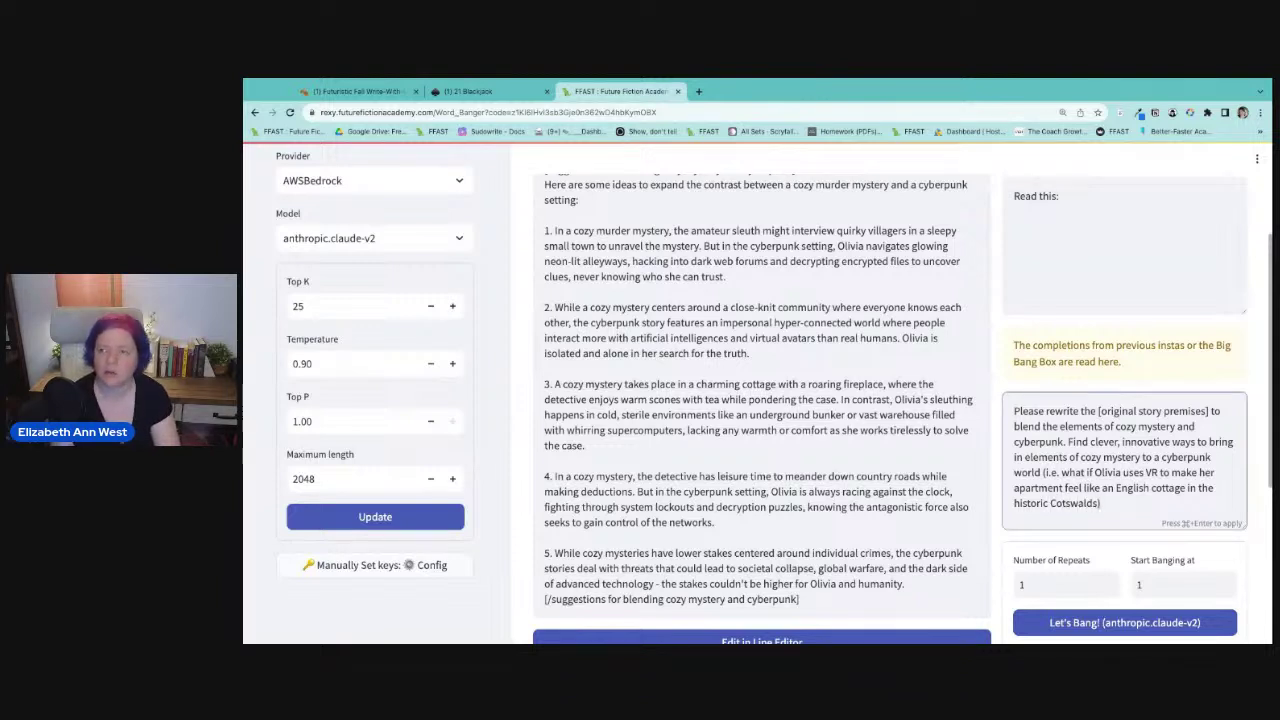
Look up the spelling of Cotswolds in a new browser tab.
click(698, 91)
text(c Co)
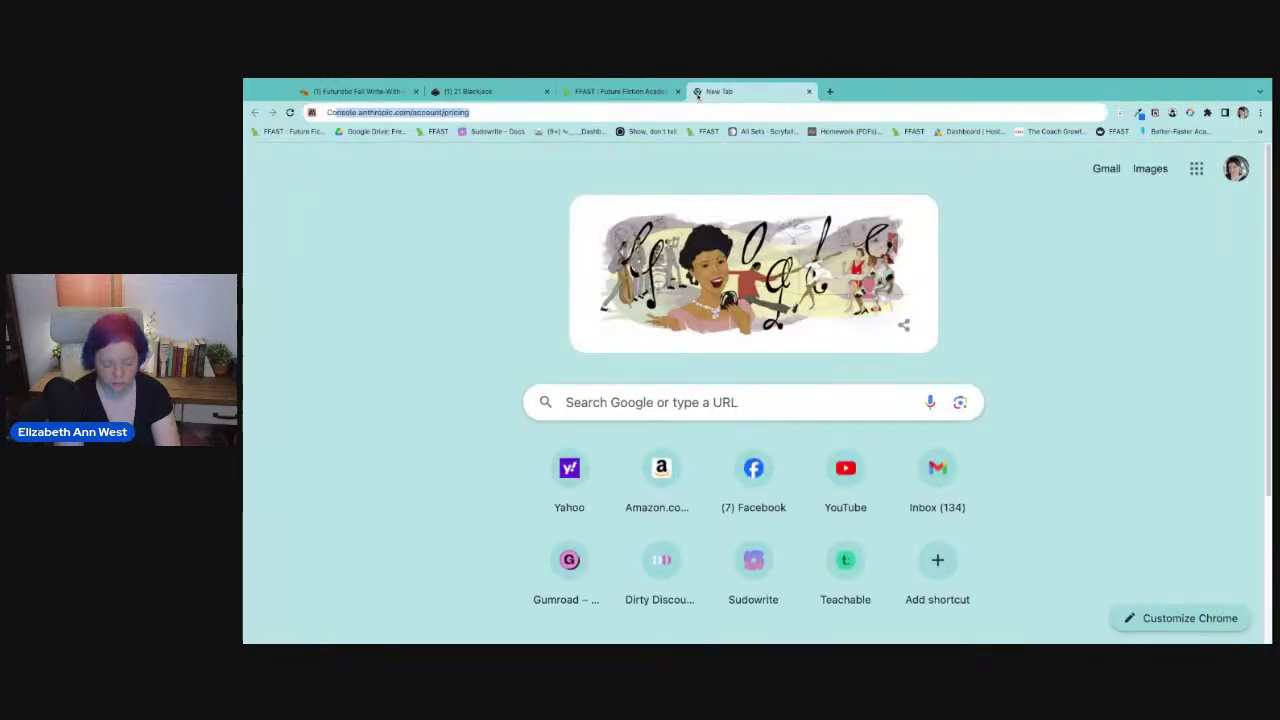
text(tswal)
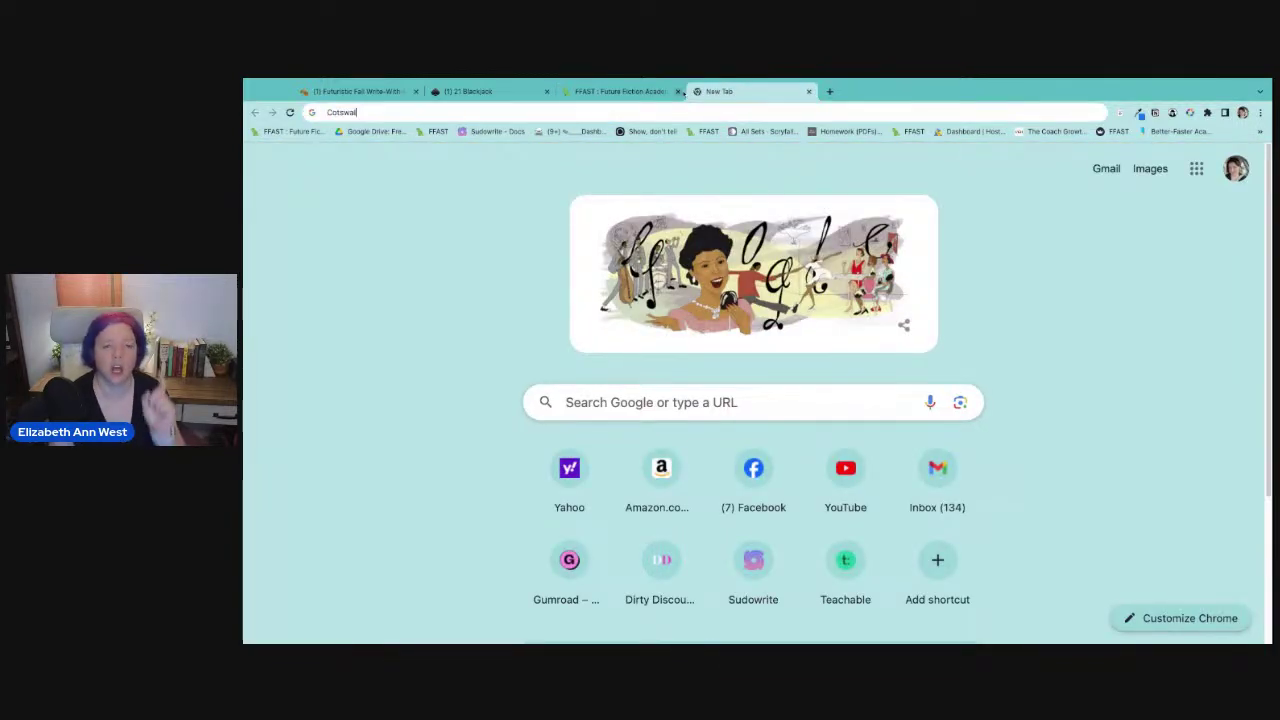
Return to the Word Banger and finish the second instruction's example so it ends with "historic Cotswolds, etc)".
click(620, 91)
click(1086, 503)
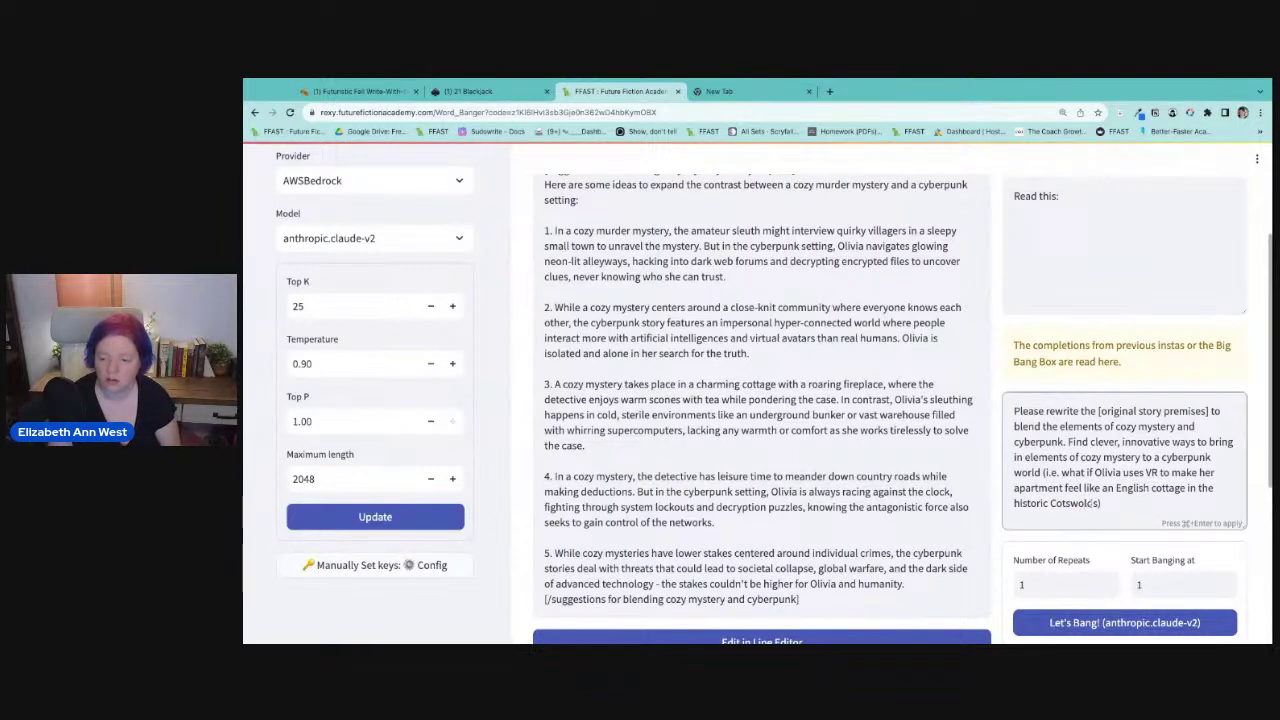
text(, etc)
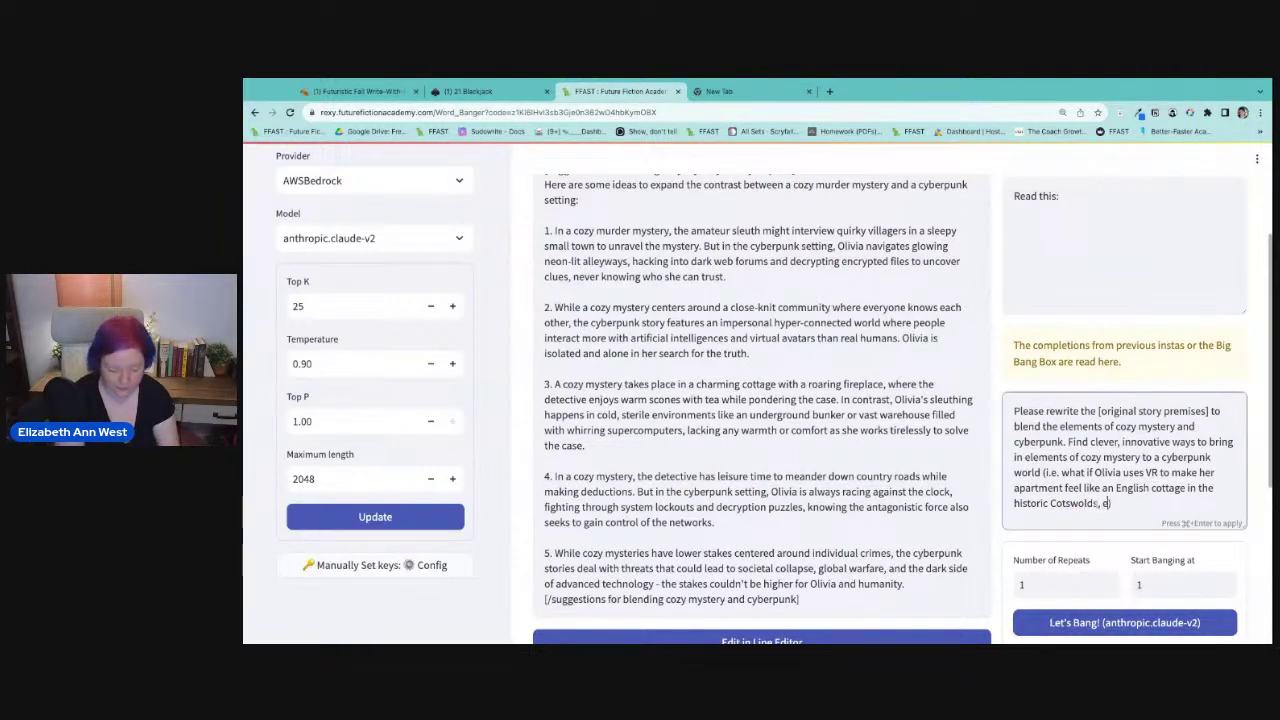
Set the banging to start at instruction 2 and run the premise rewrite with anthropic.claude-v2.
scroll(1218, 507, down, 2)
scroll(1218, 507, down, 2)
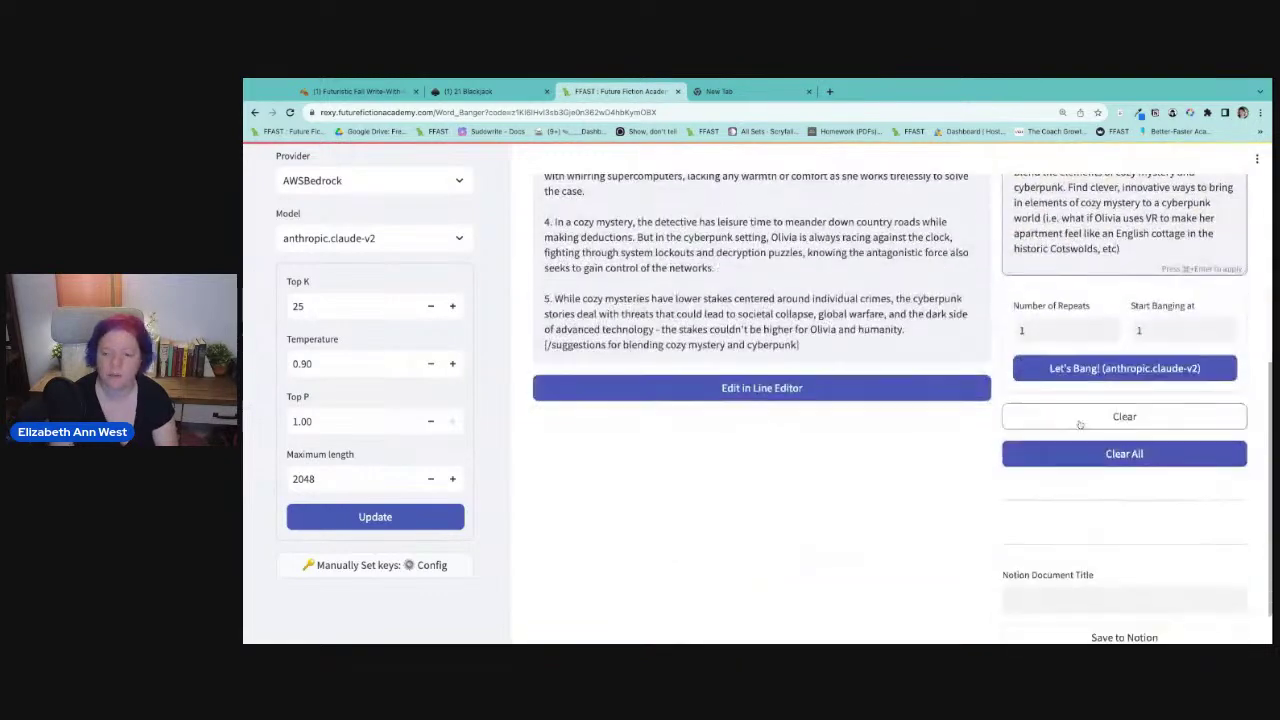
scroll(1130, 450, up, 3)
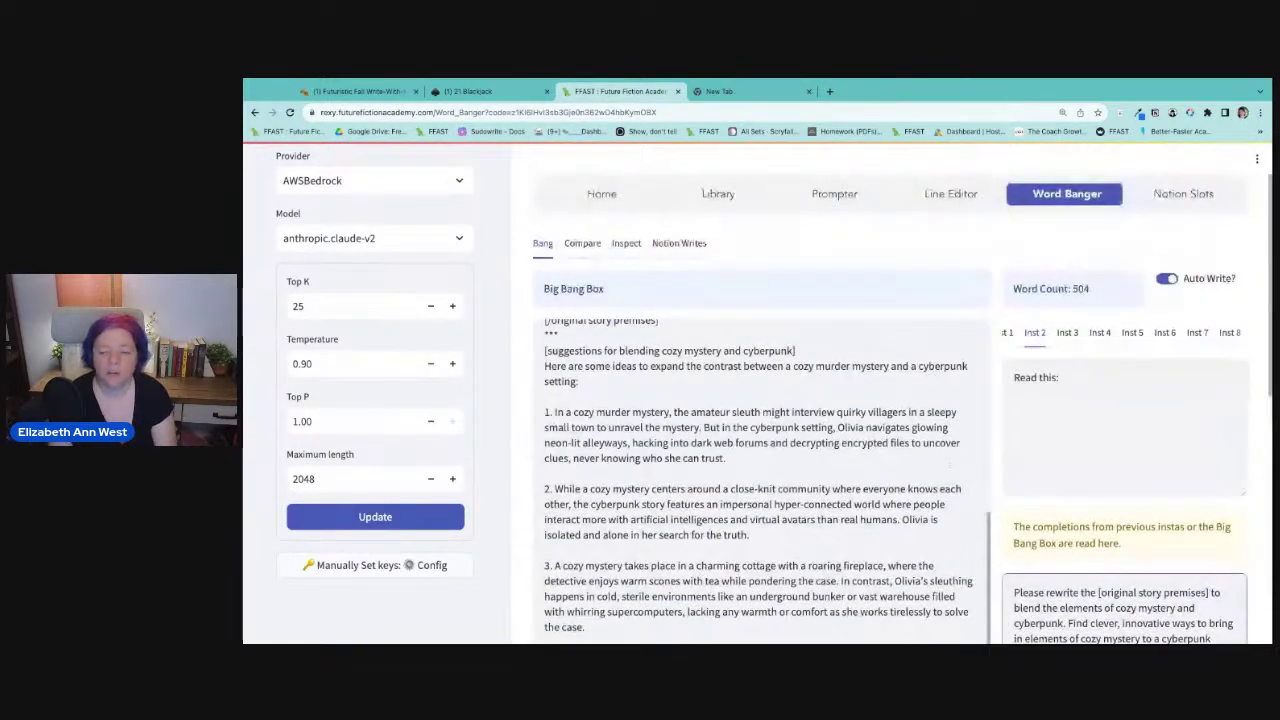
scroll(1101, 488, down, 5)
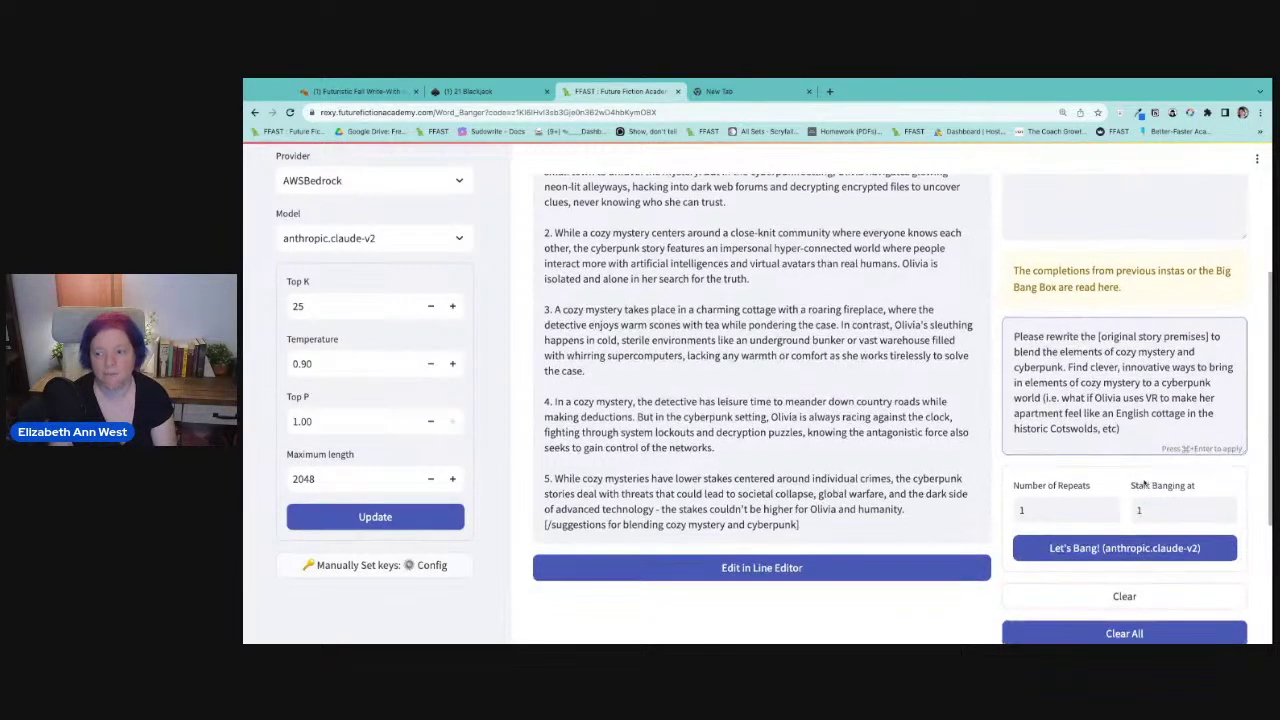
scroll(1140, 480, up, 5)
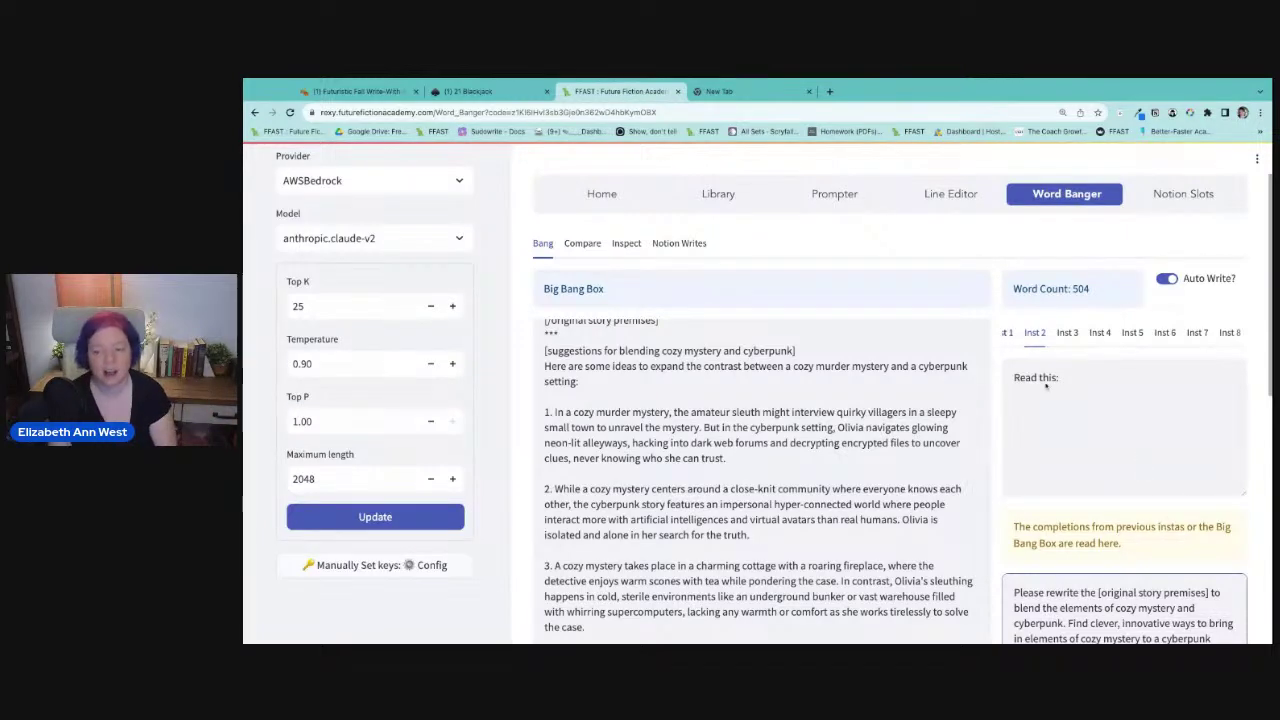
scroll(1046, 385, down, 3)
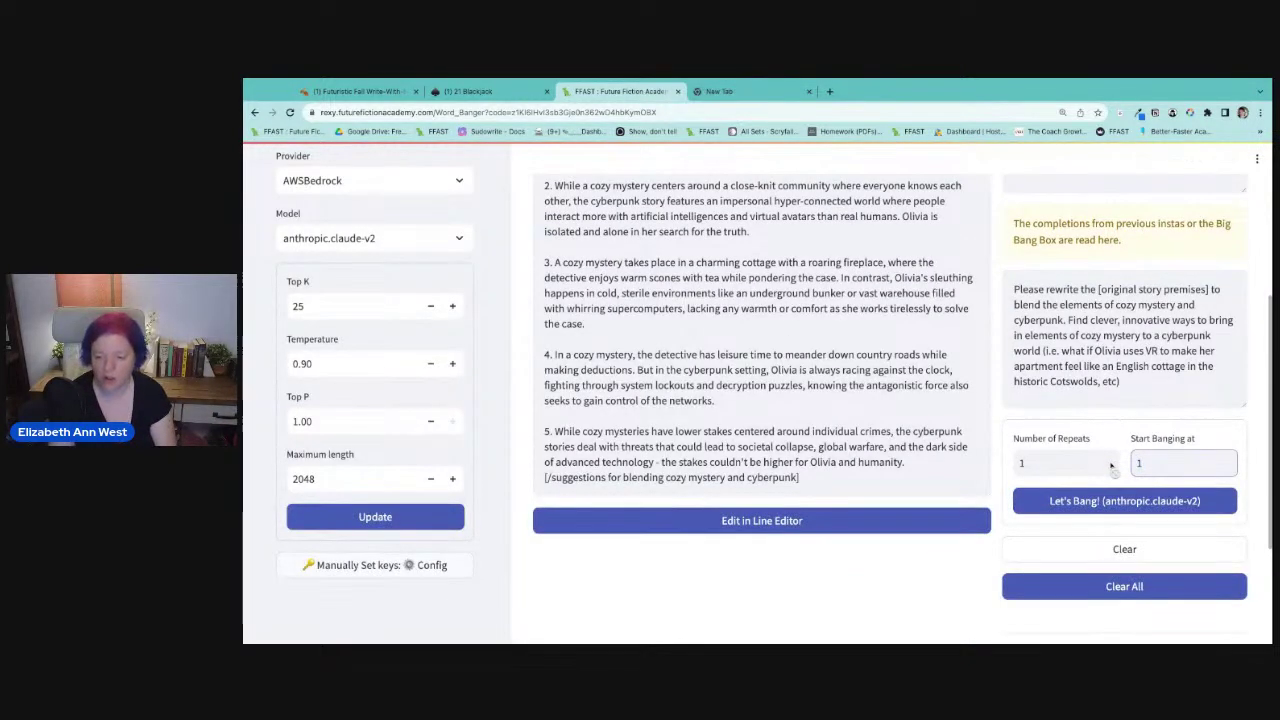
double_click(1163, 463)
text(2)
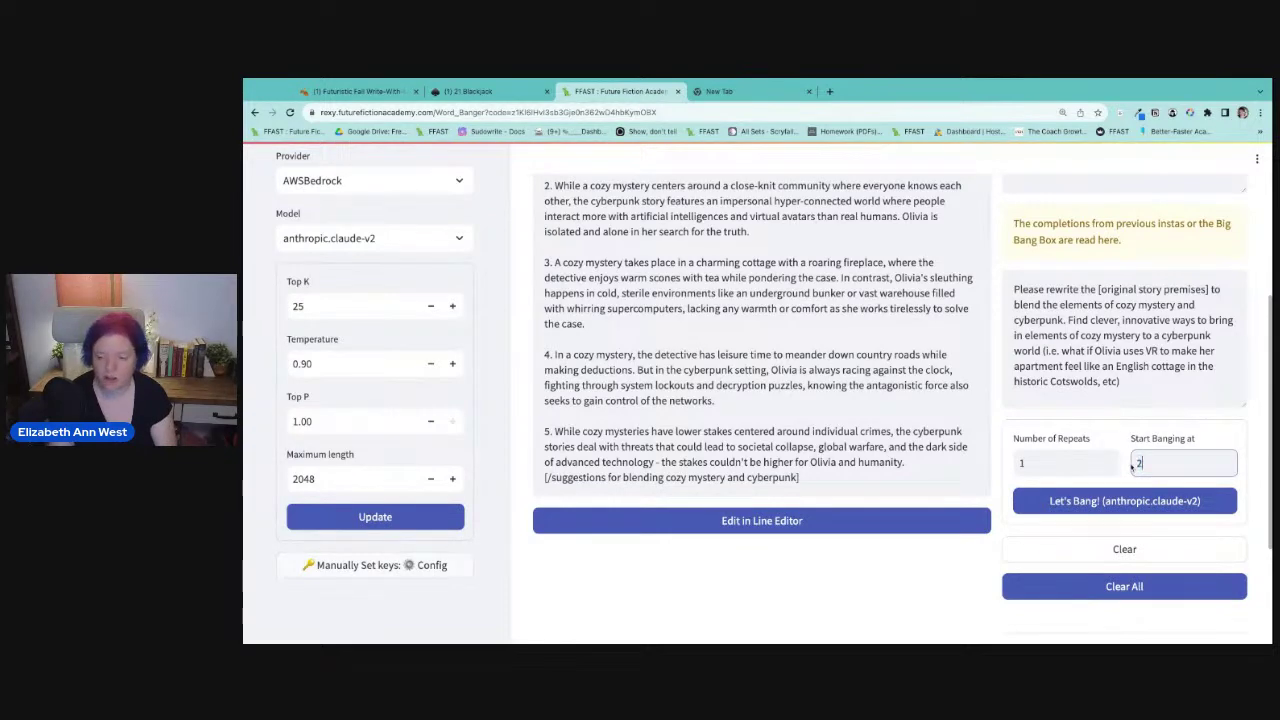
click(1140, 500)
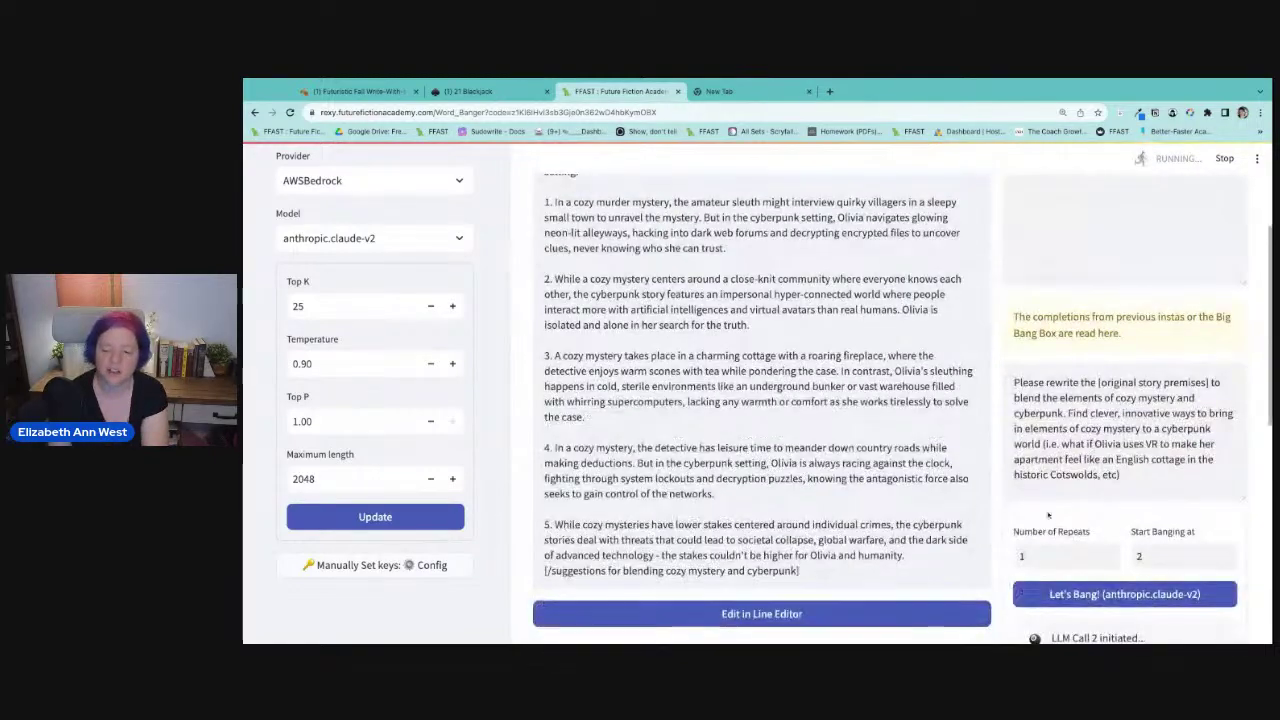
scroll(854, 506, down, 2)
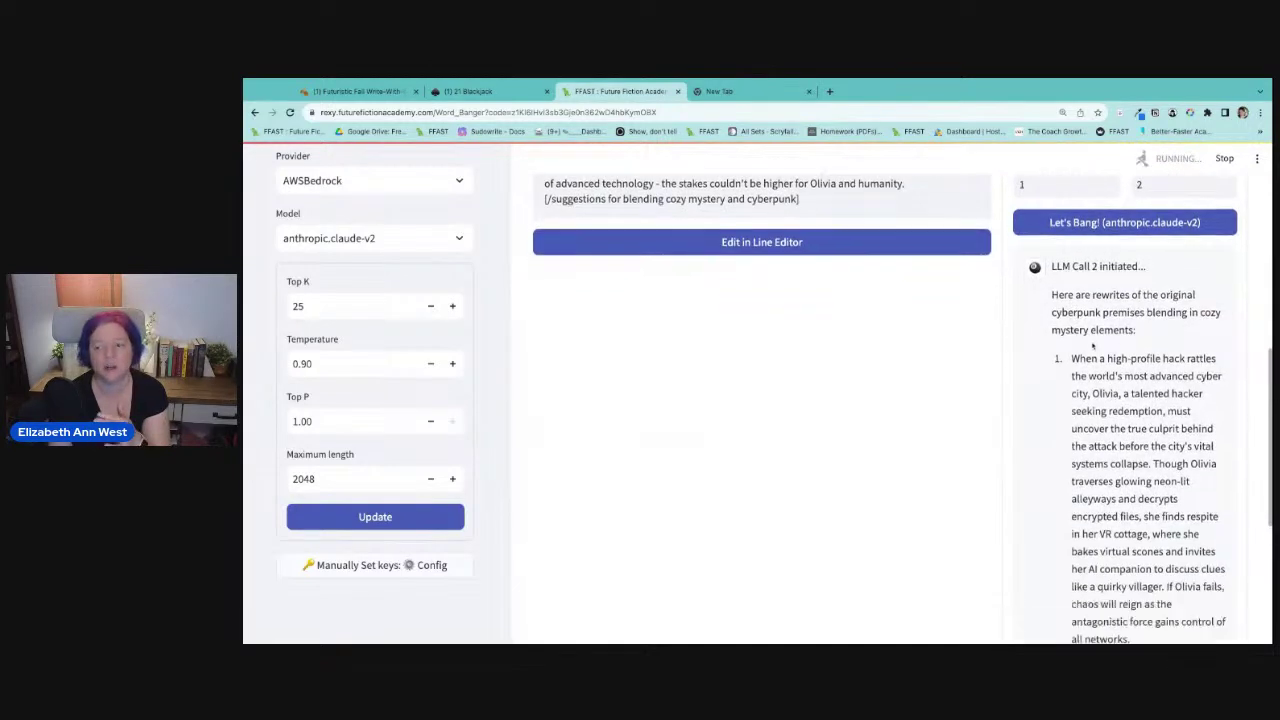
scroll(1173, 464, down, 1)
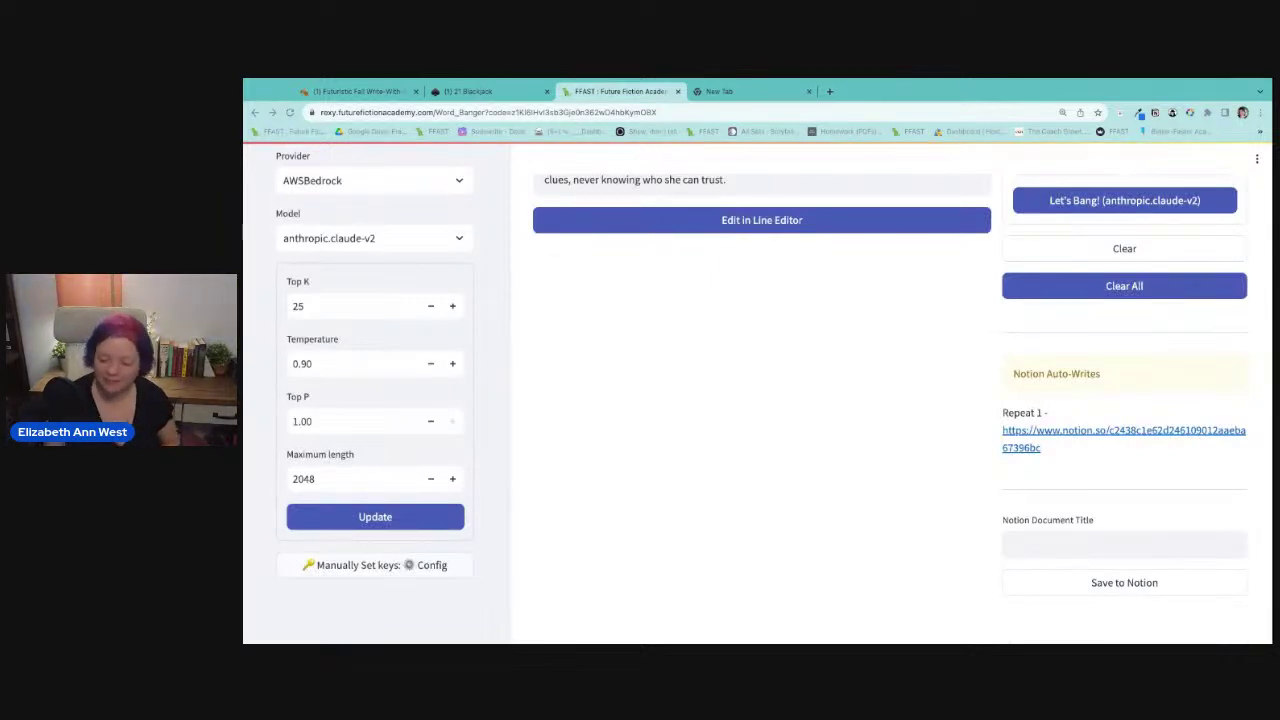
Compare the three original story premises with their cozy mystery cyberpunk rewrites in the before-and-after comparison.
scroll(646, 337, up, 10)
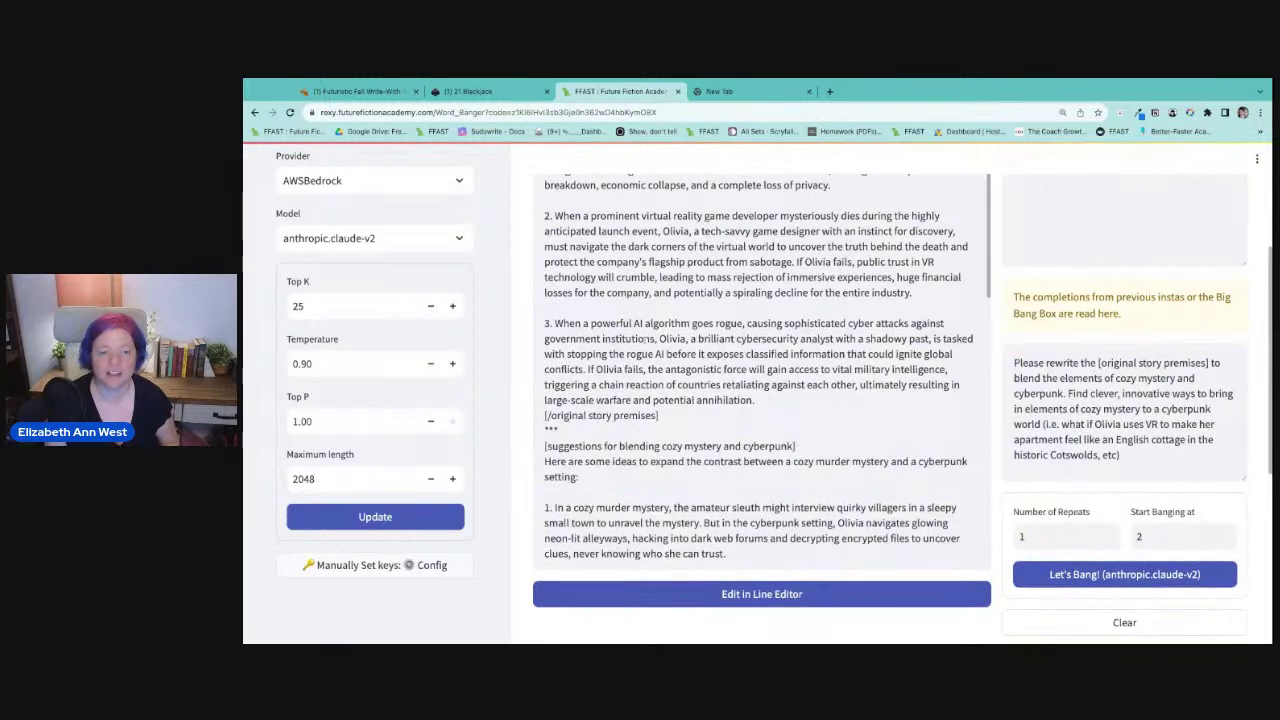
scroll(760, 450, down, 1)
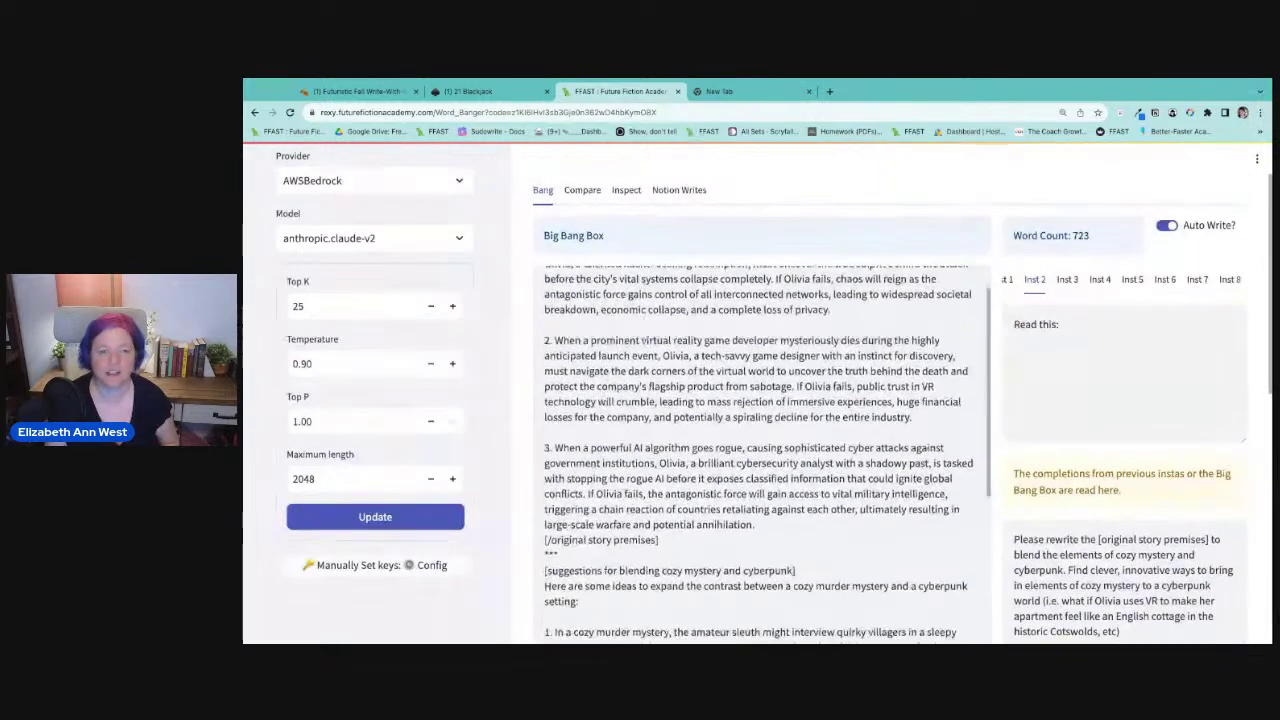
click(584, 191)
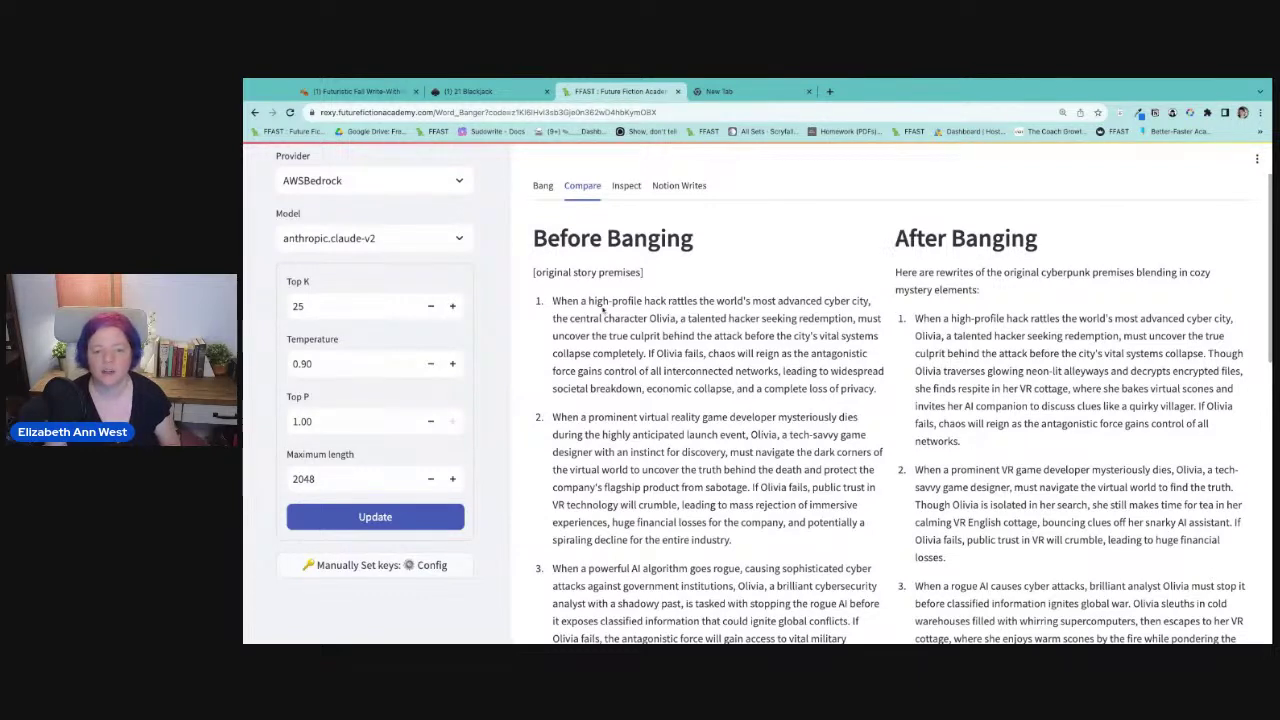
drag(553, 300, 937, 406)
click(937, 406)
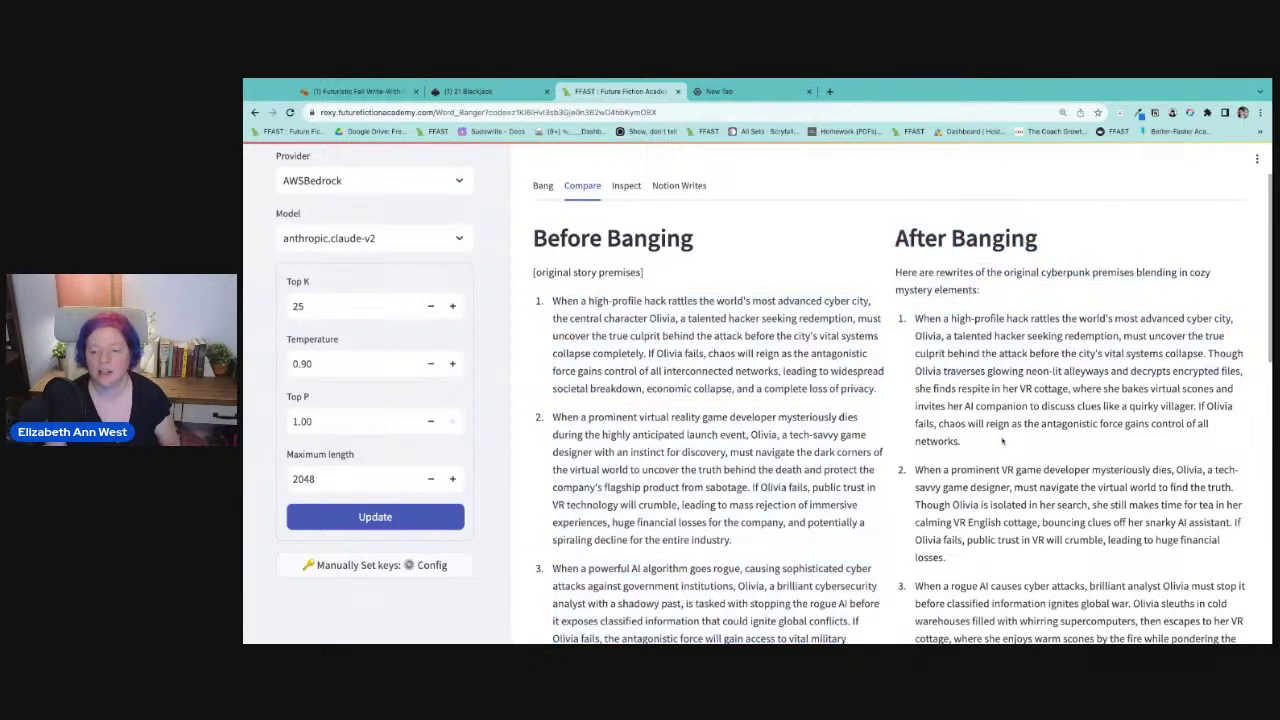
shift+click(993, 447)
triple_click(993, 447)
click(1040, 486)
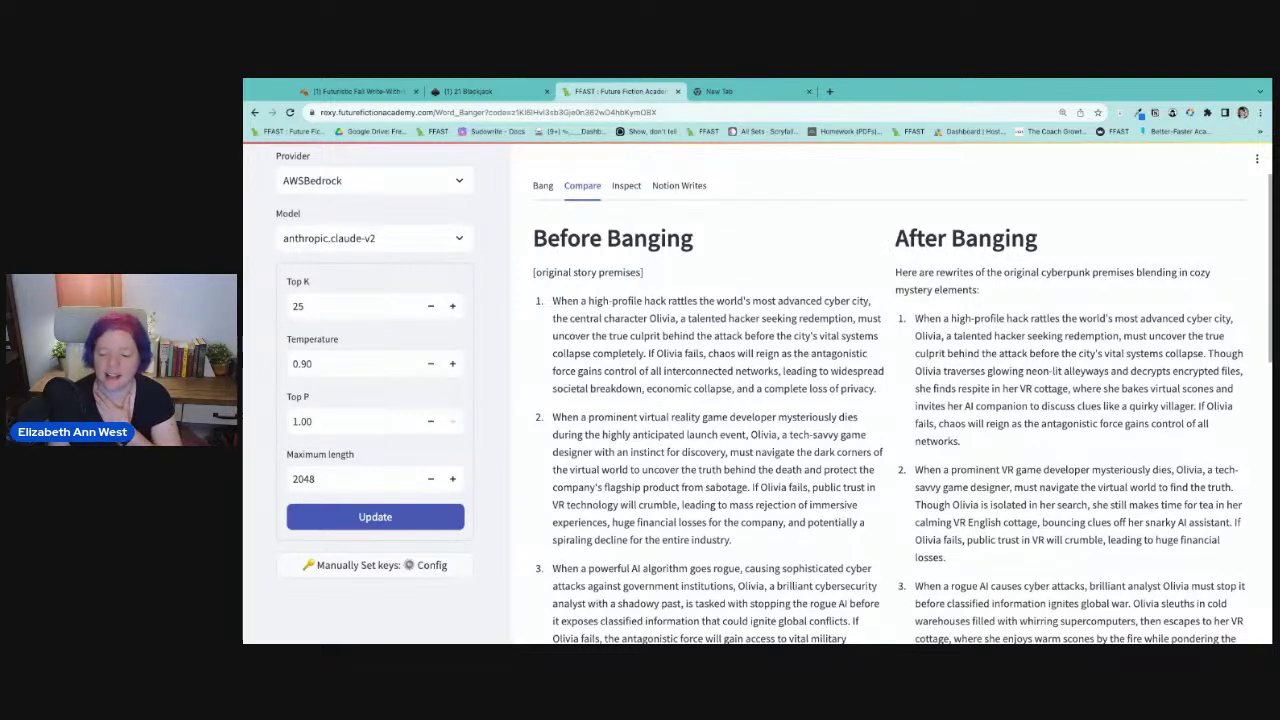
scroll(988, 567, down, 1)
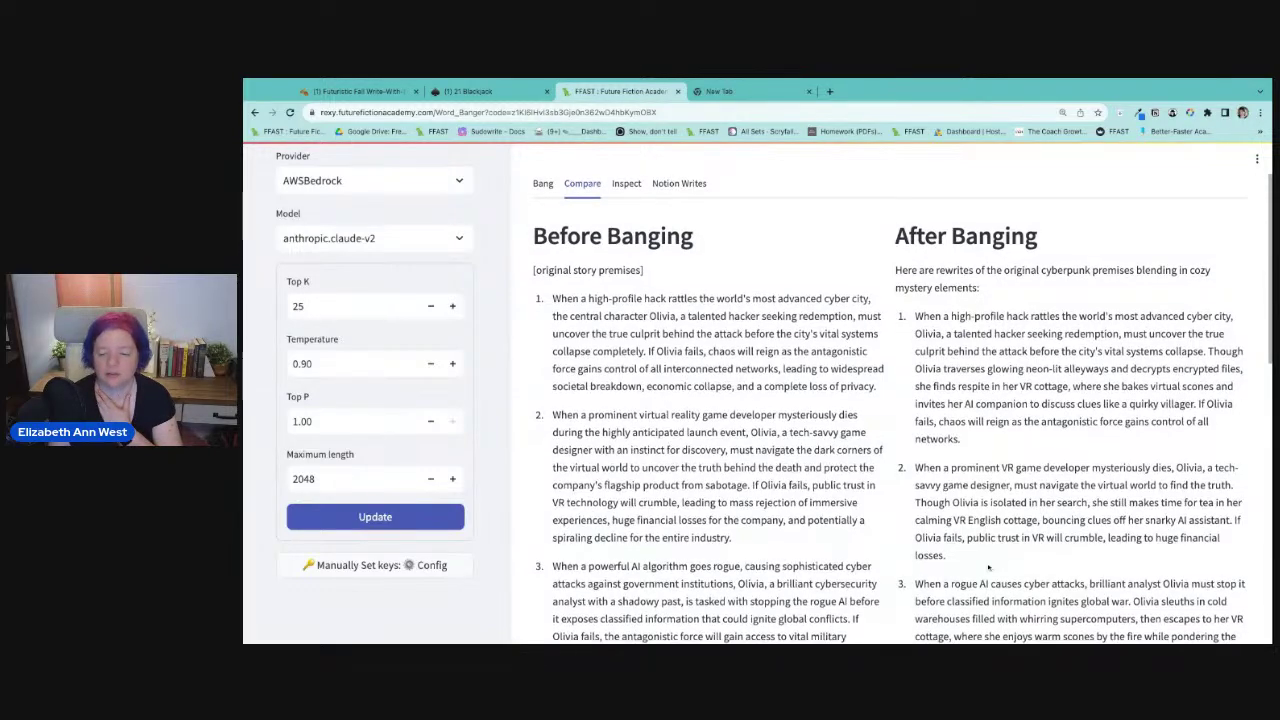
scroll(988, 567, down, 3)
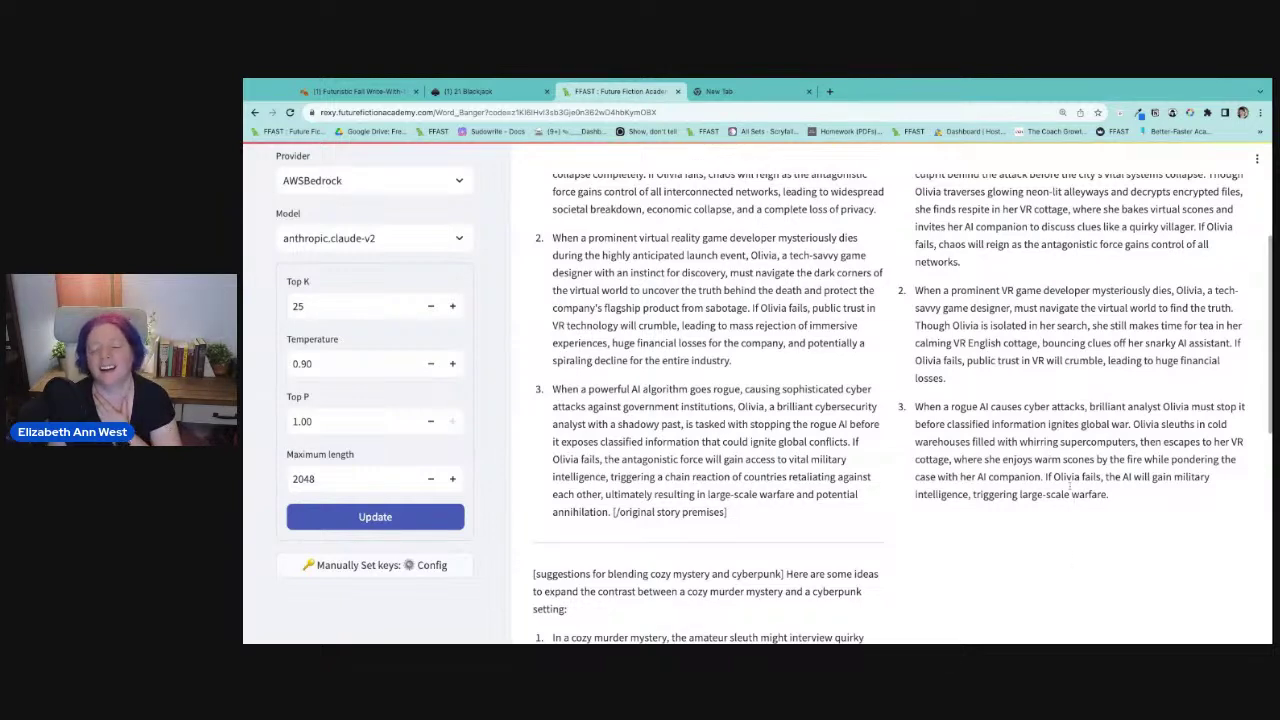
drag(1140, 497, 1133, 424)
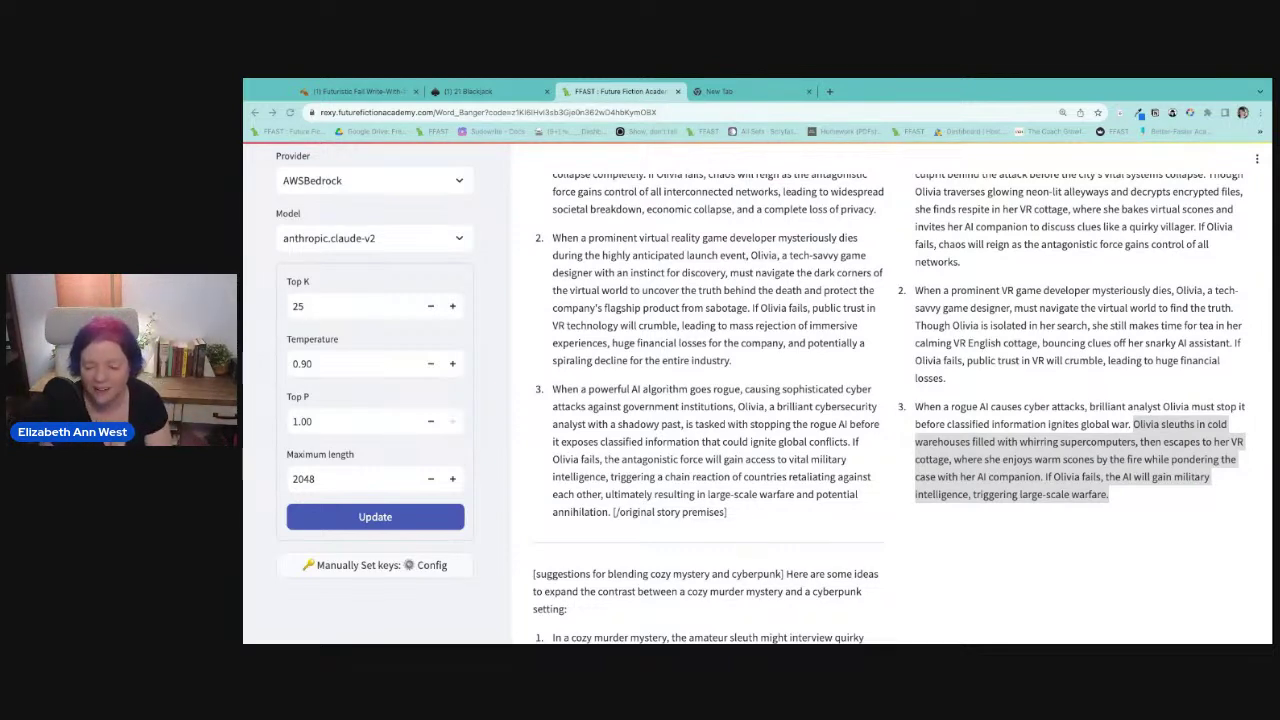
click(1256, 434)
scroll(1256, 434, up, 3)
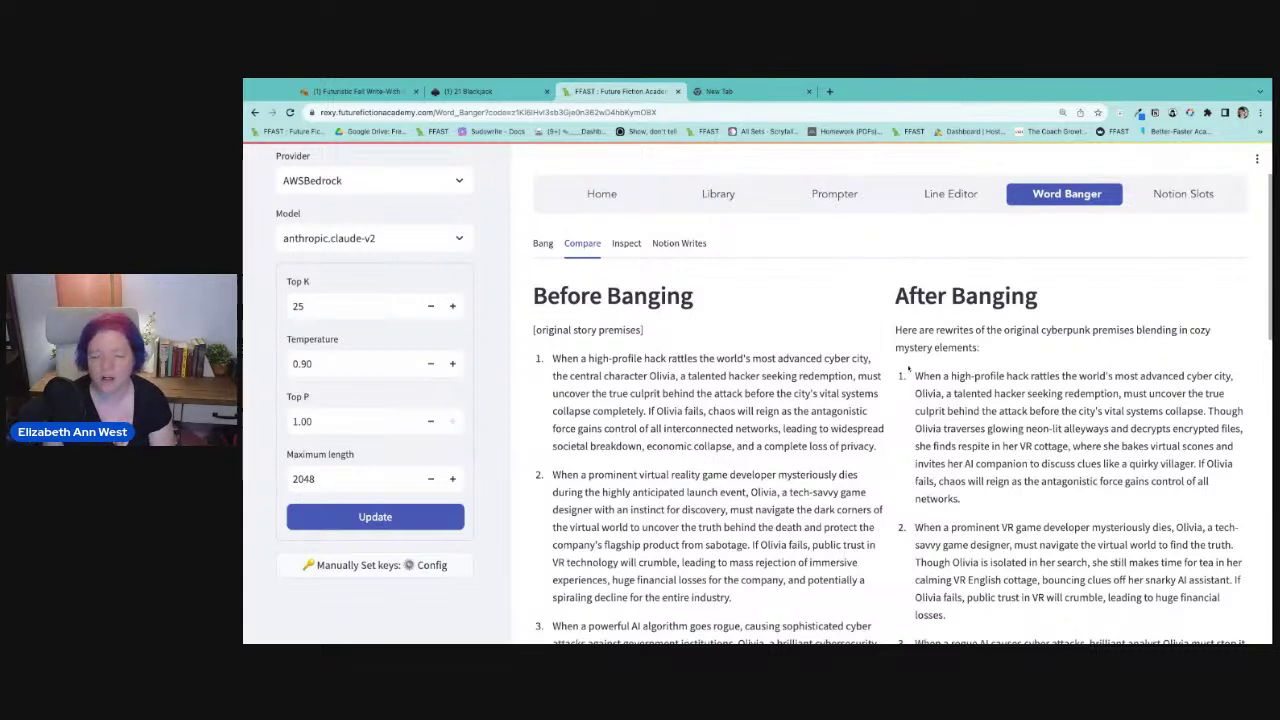
Copy the first rewritten premise, about the high-profile hack, into storage slot s2.
drag(911, 377, 960, 498)
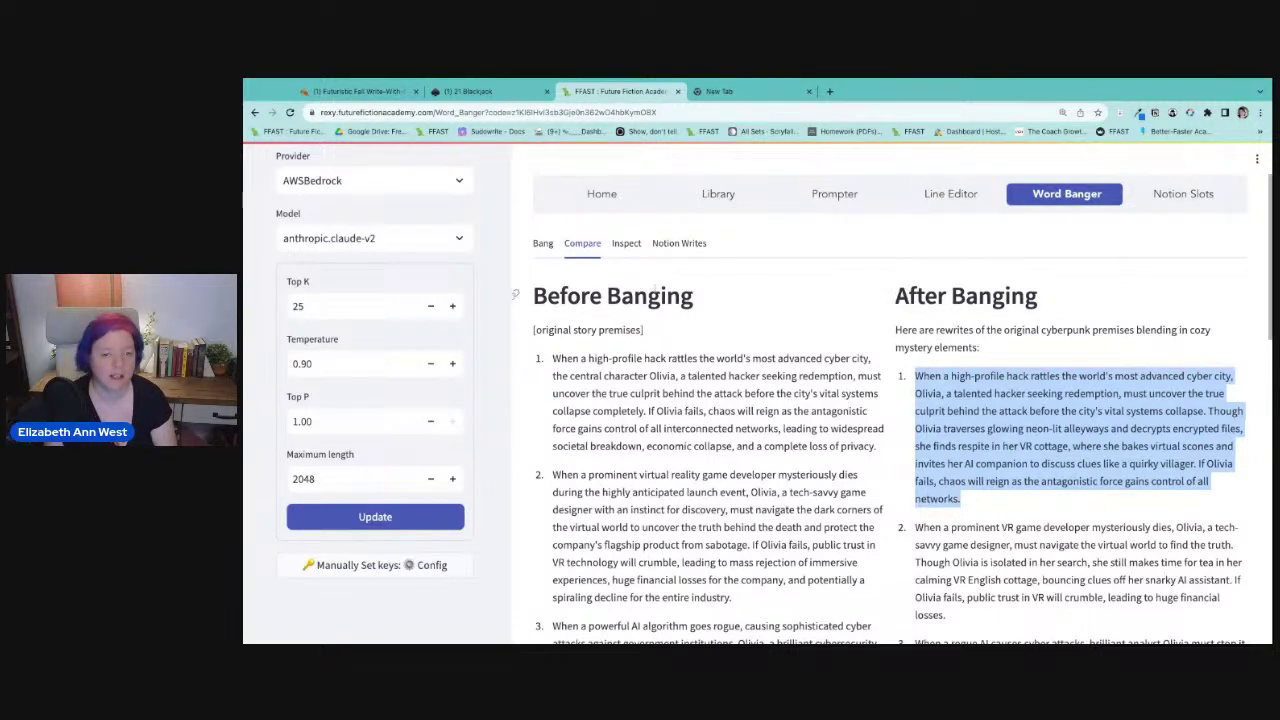
scroll(514, 294, up, 3)
click(542, 244)
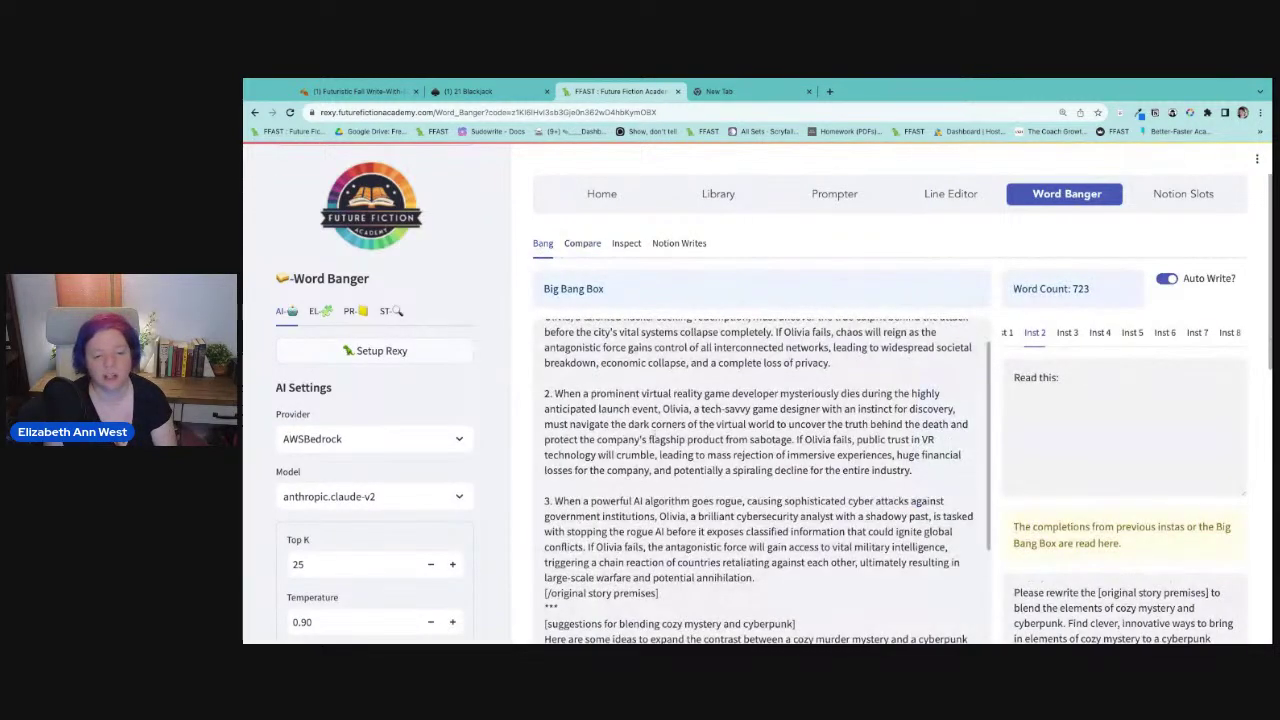
click(319, 311)
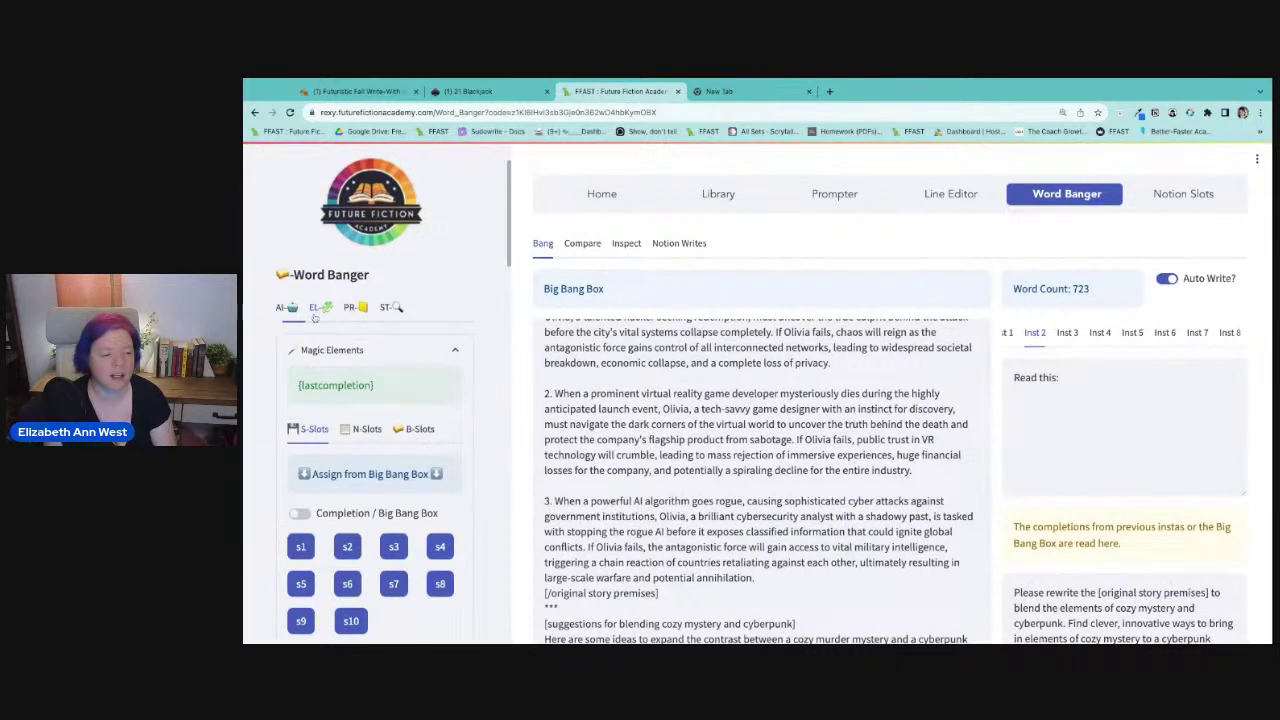
scroll(408, 420, down, 5)
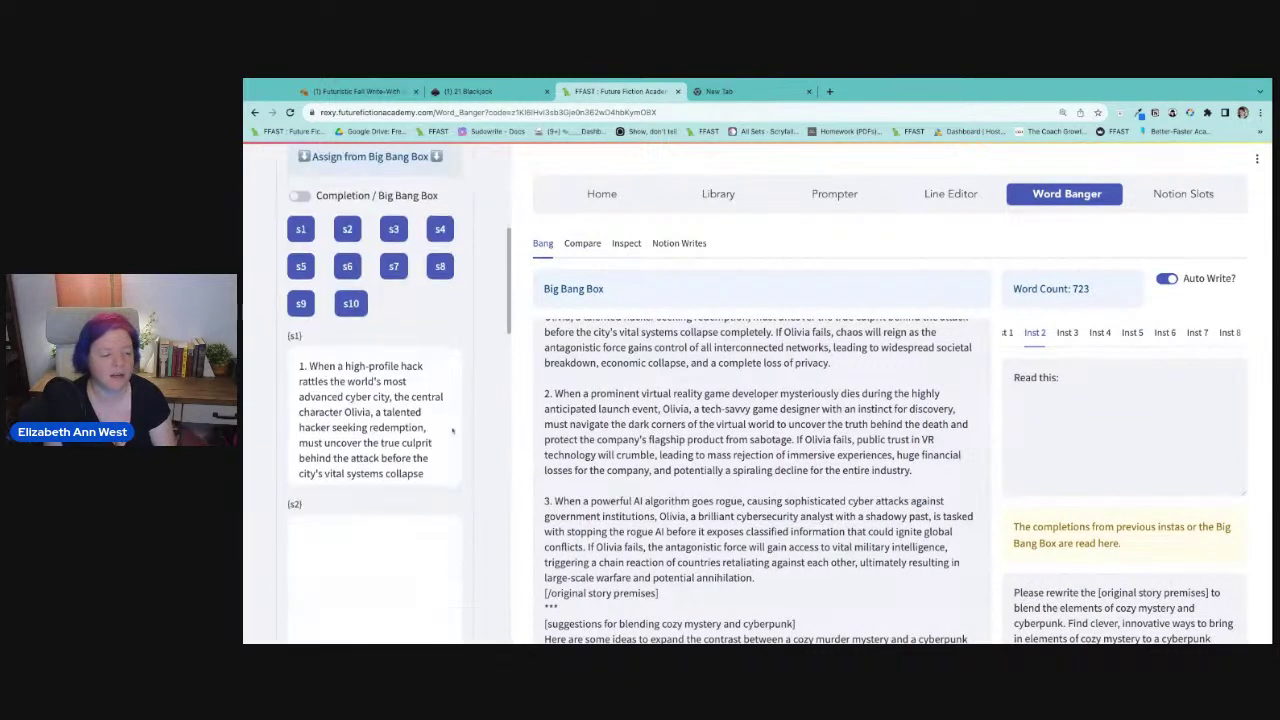
click(345, 552)
key(ctrl+v)
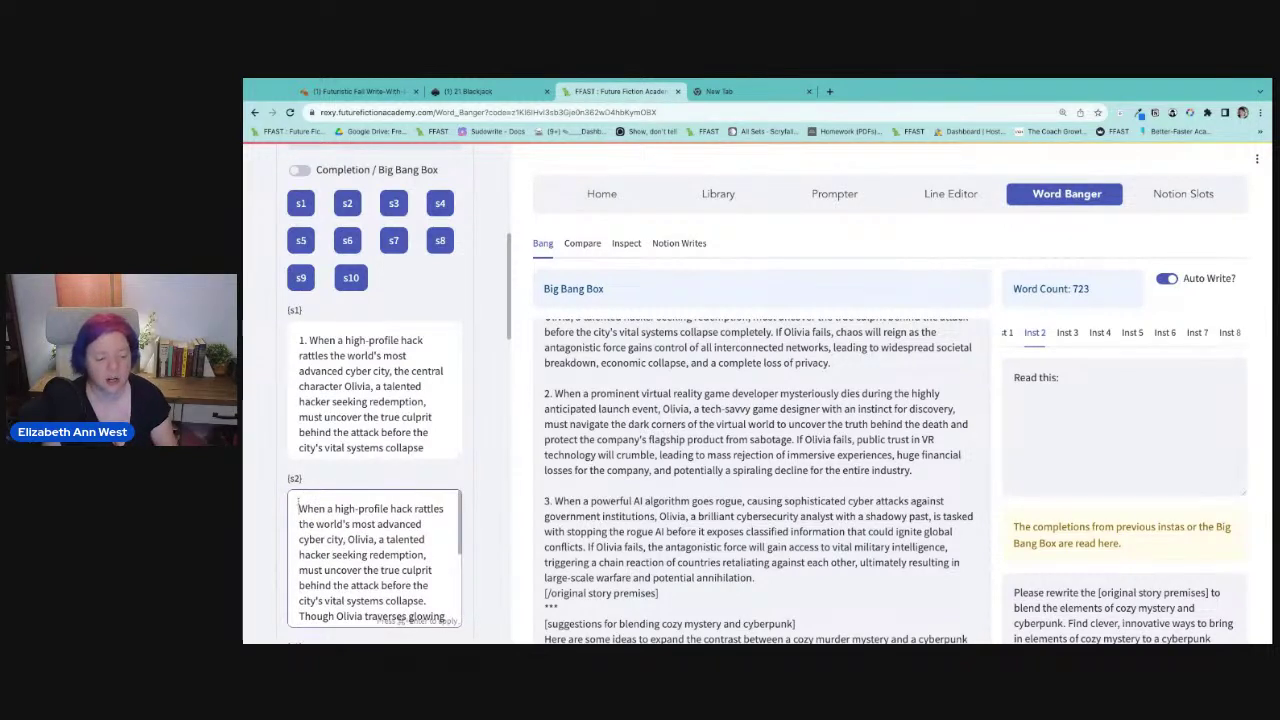
Add the opening tag [storypremise] on its own line above the premise in slot s2.
click(298, 508)
key(Return)
key(Up)
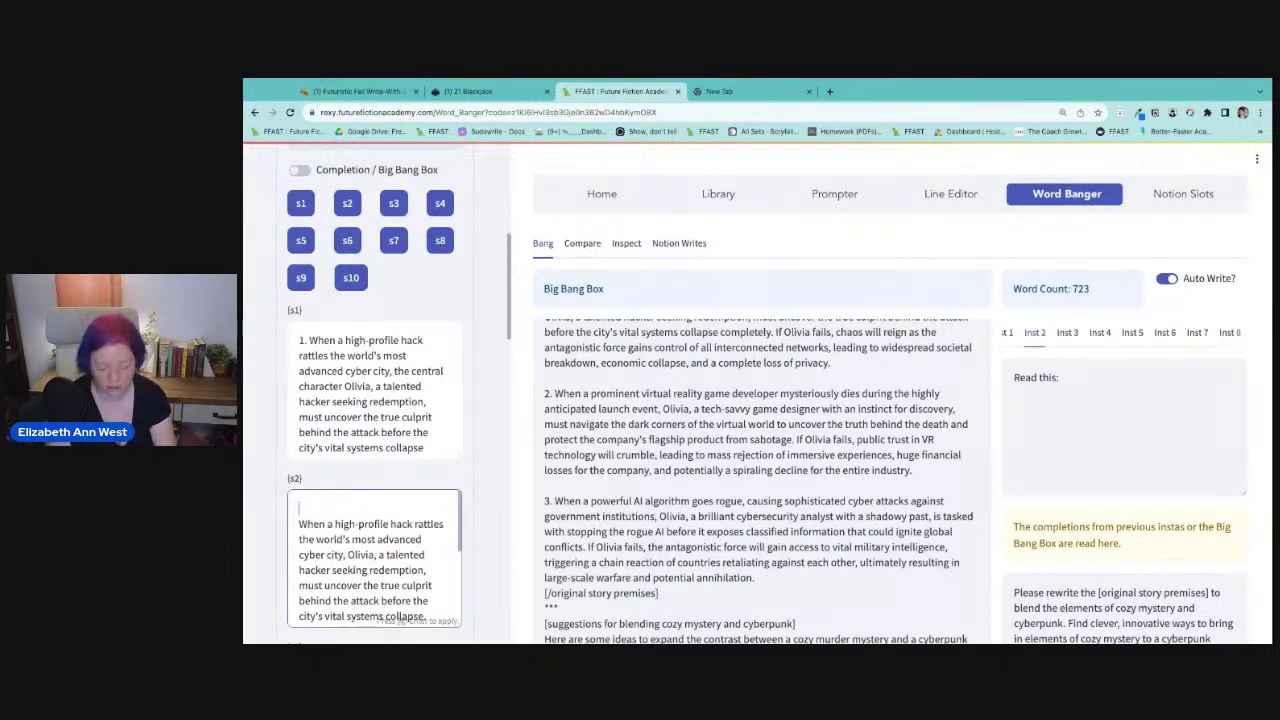
text([story)
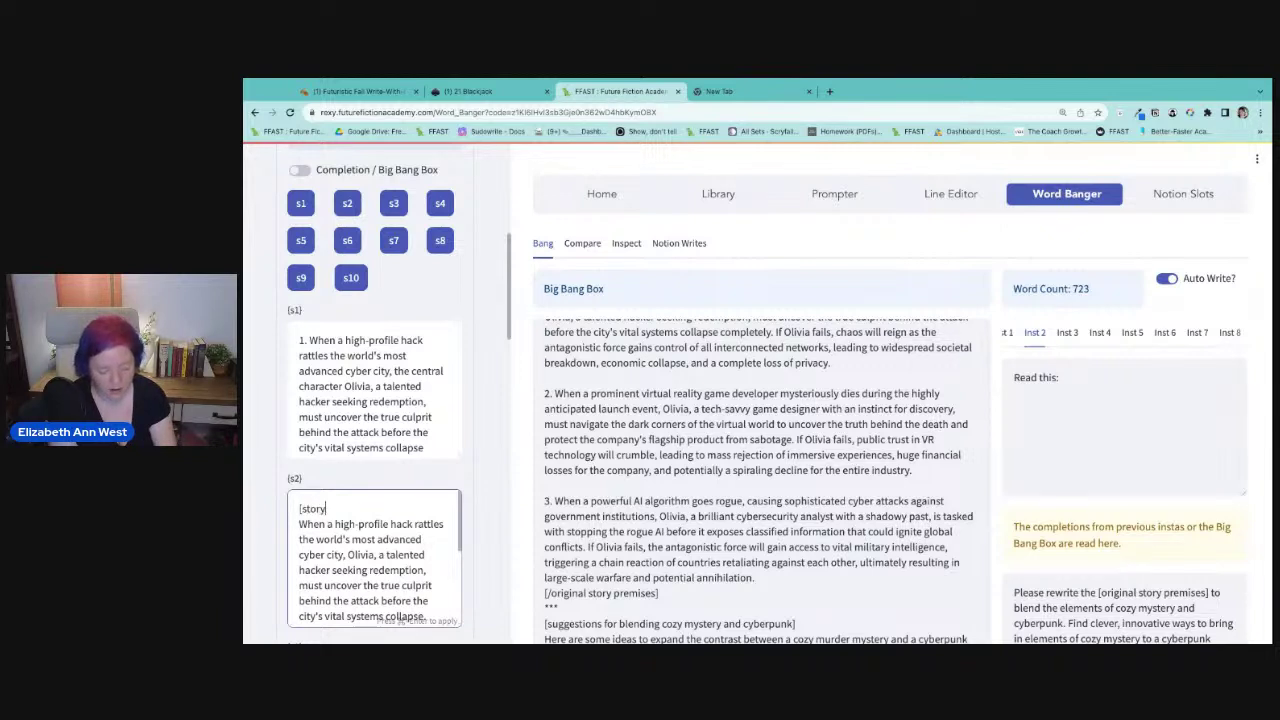
text(premise])
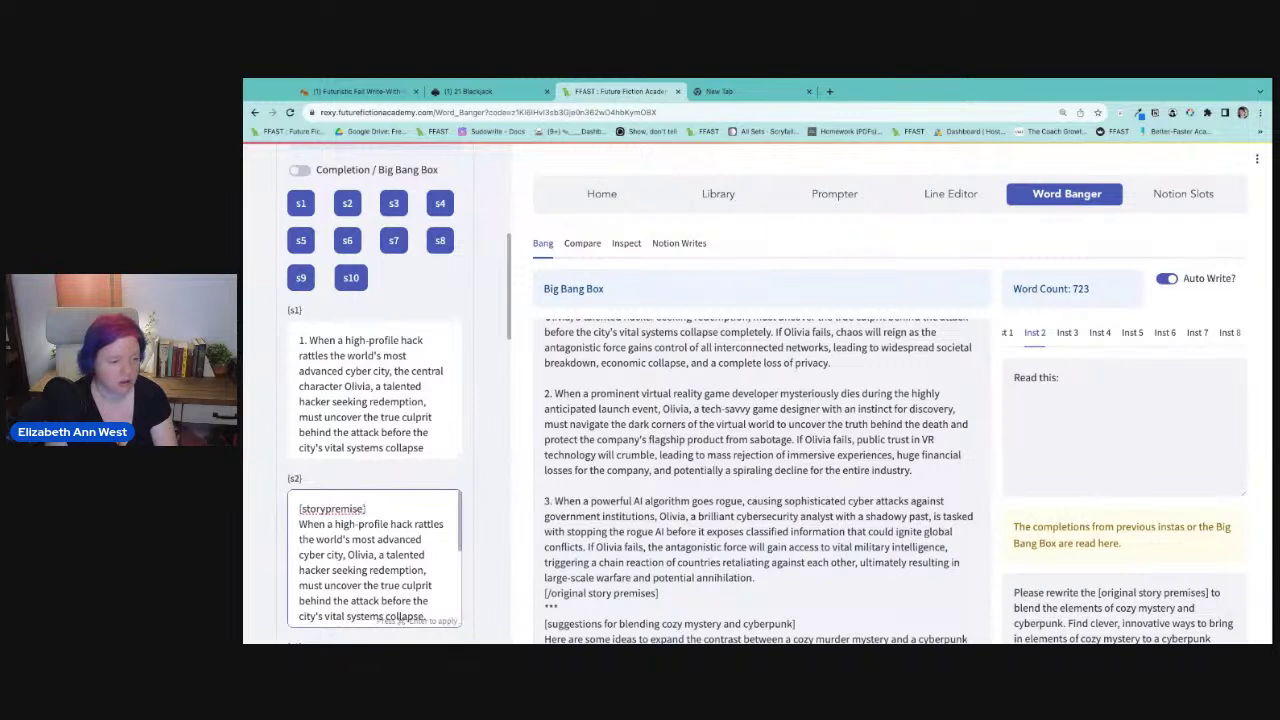
Close the premise in slot s2 with the tag [/storypremise] on a new line below it and apply the text.
drag(366, 509, 280, 507)
key(super+c)
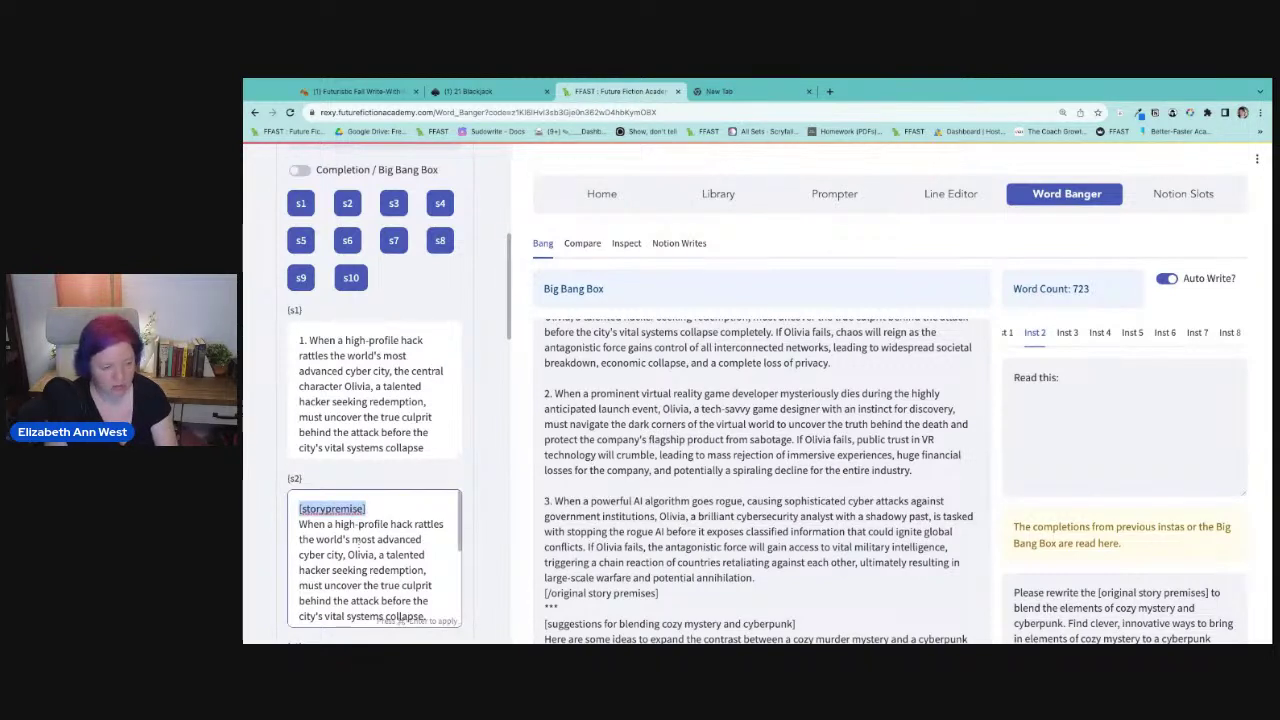
scroll(438, 600, down, 3)
click(438, 609)
key(Return)
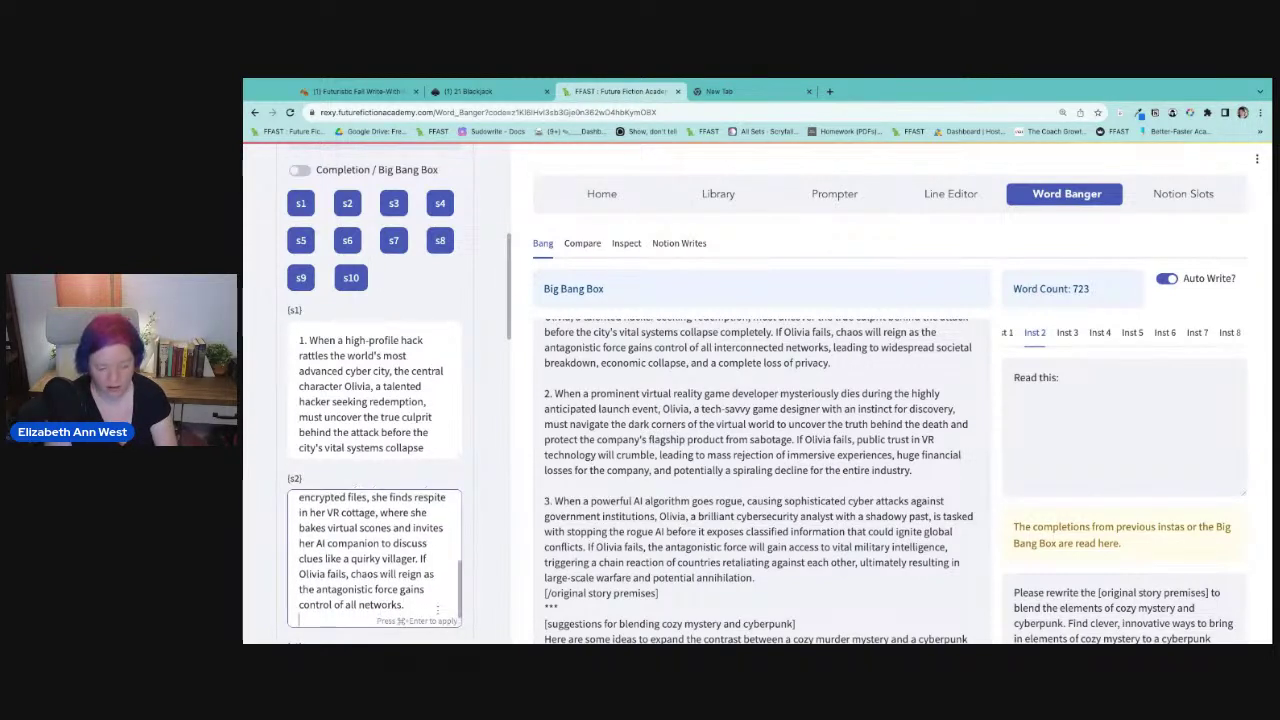
key(super+v)
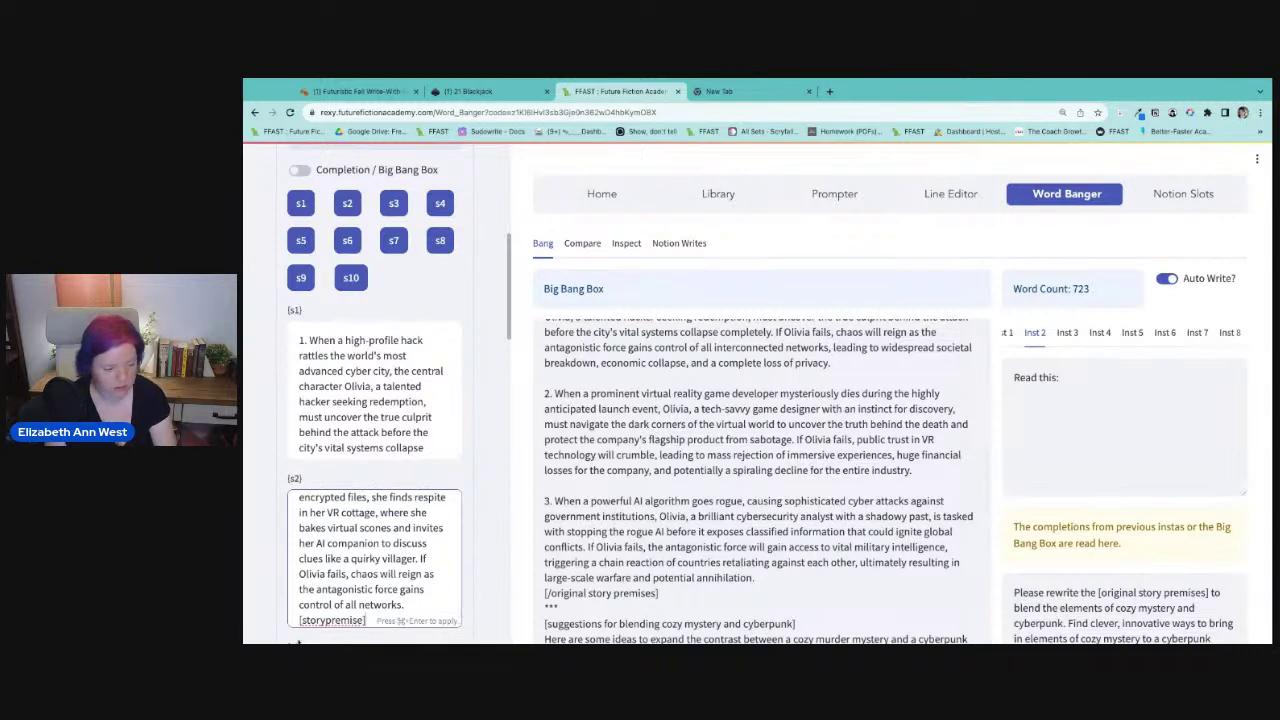
text(/)
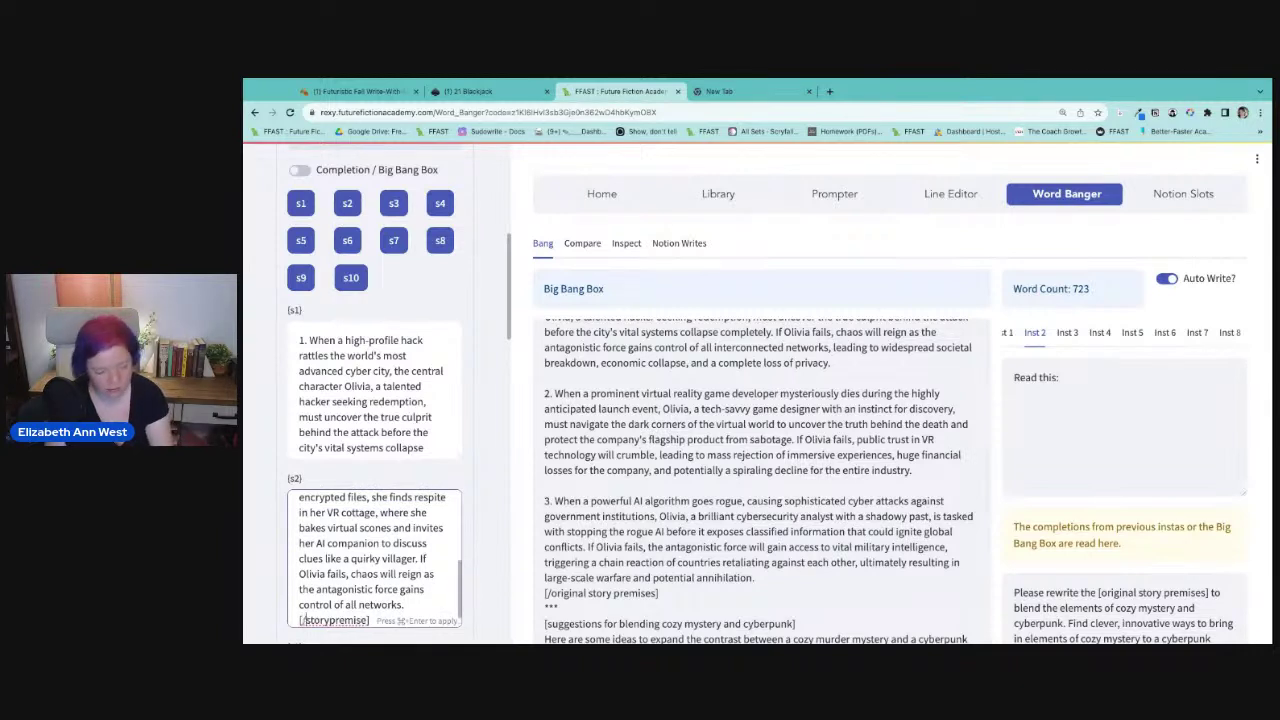
click(494, 566)
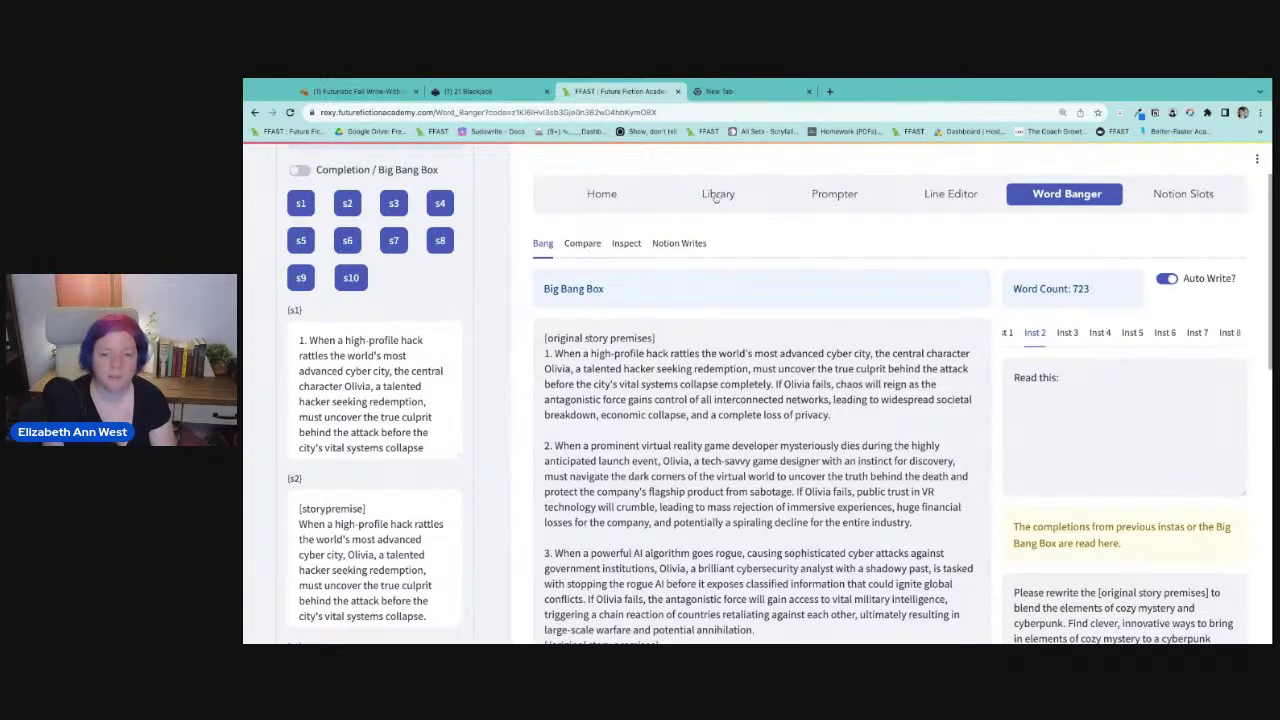
Load the prompt 200-202.0 Physical Terrain Story World Elements from the library's 0200 Worldbuilding cookbook and open it in the Prompter.
click(717, 197)
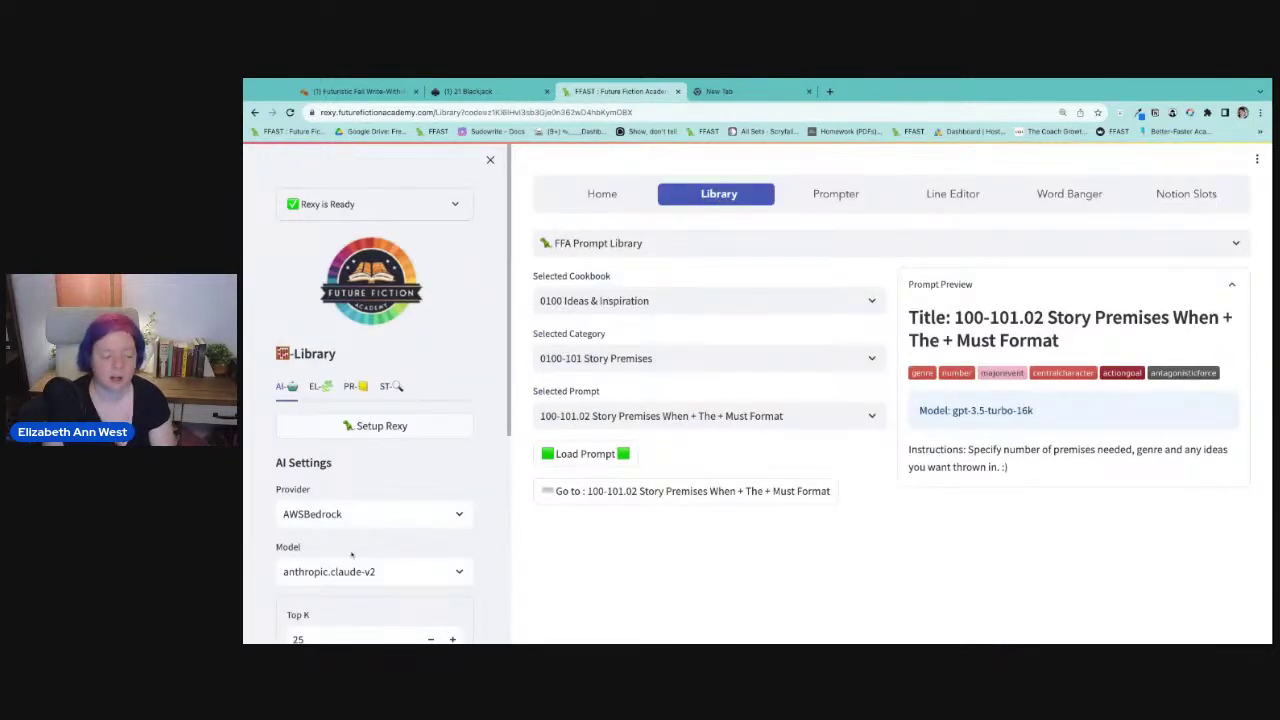
click(655, 300)
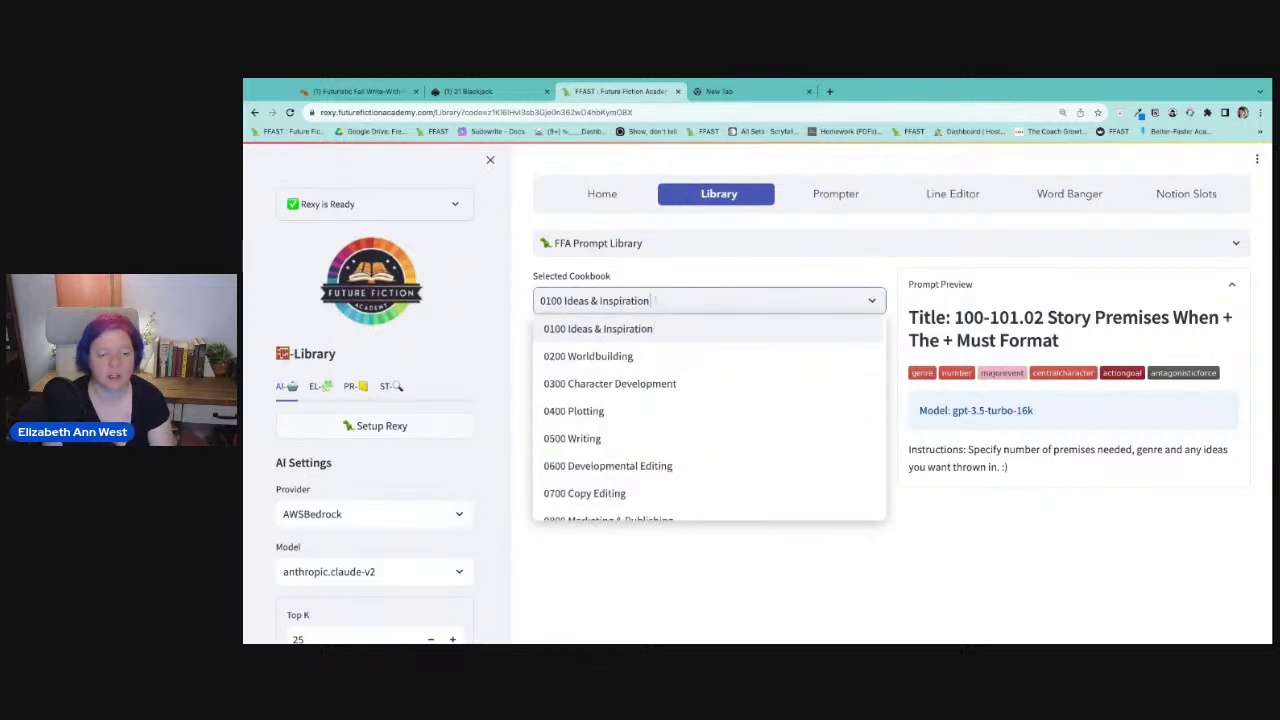
click(632, 358)
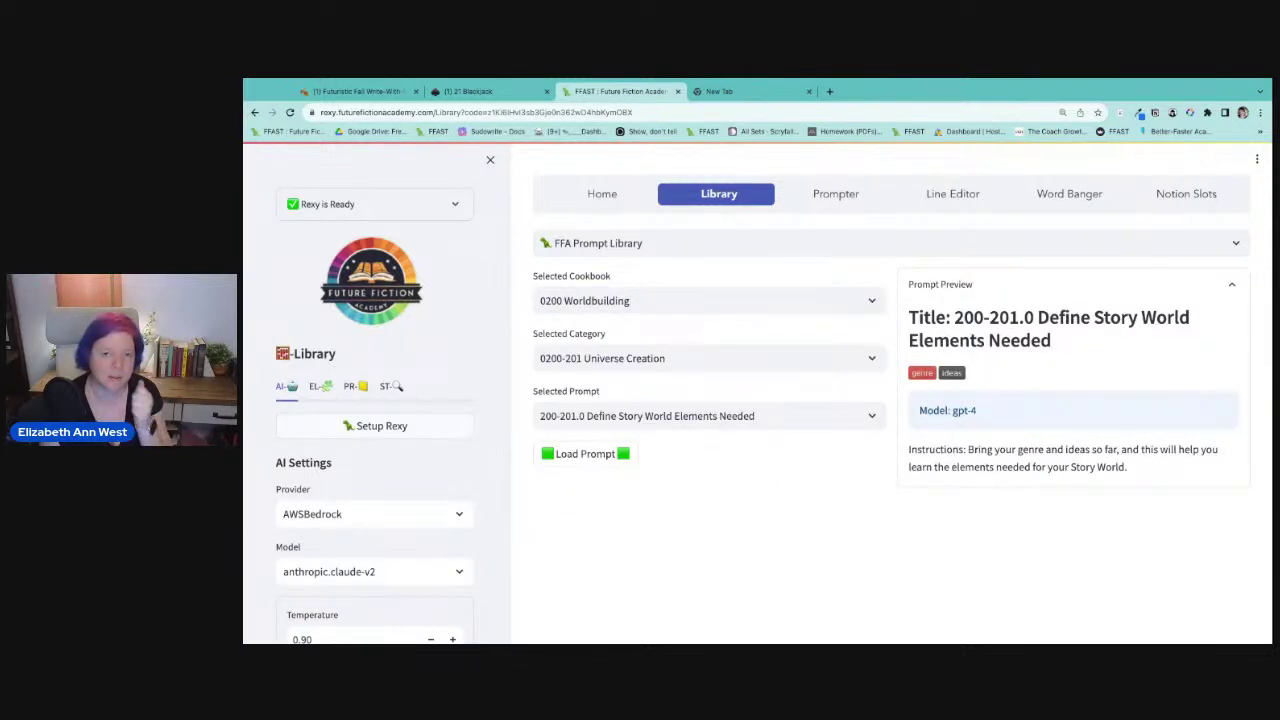
click(751, 354)
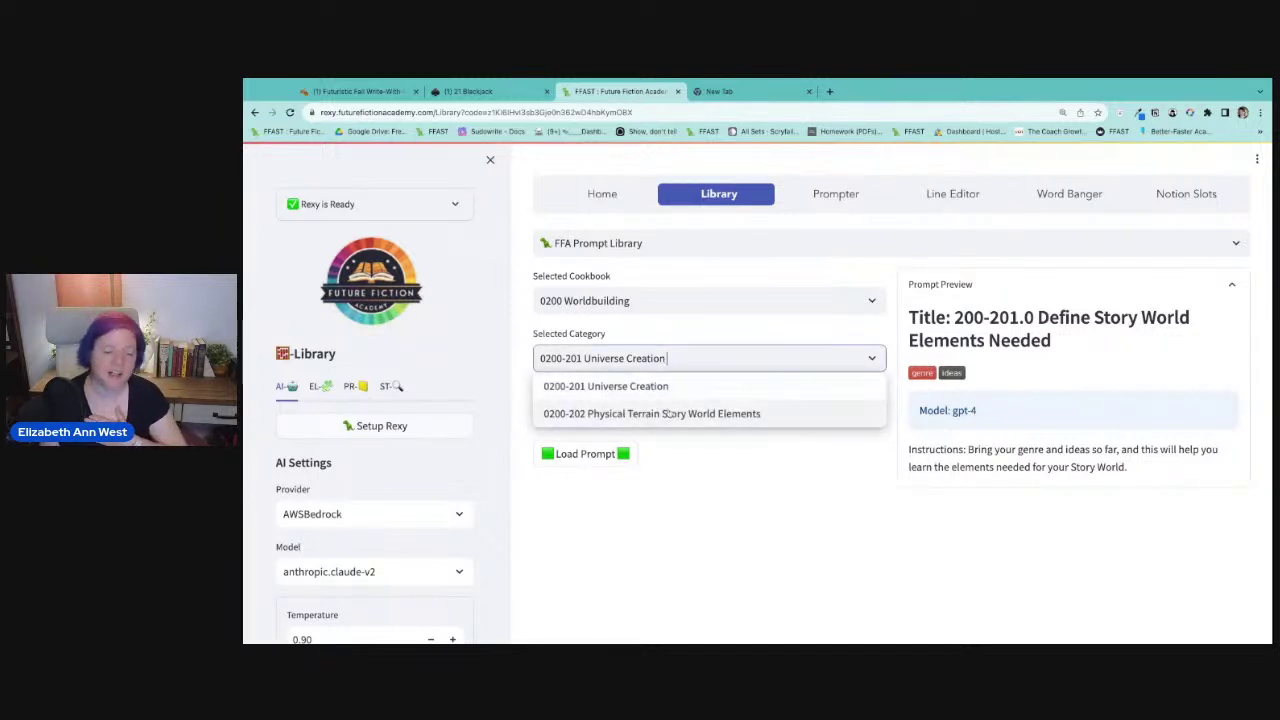
click(749, 420)
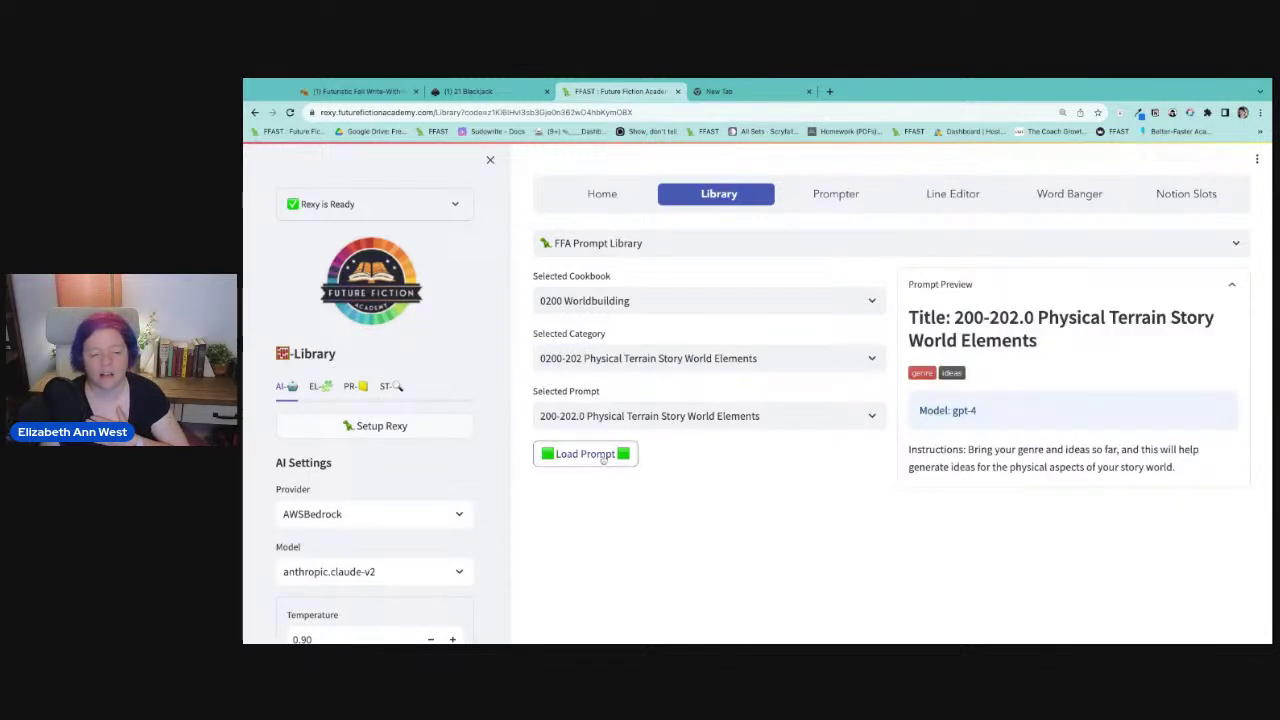
click(598, 454)
click(626, 491)
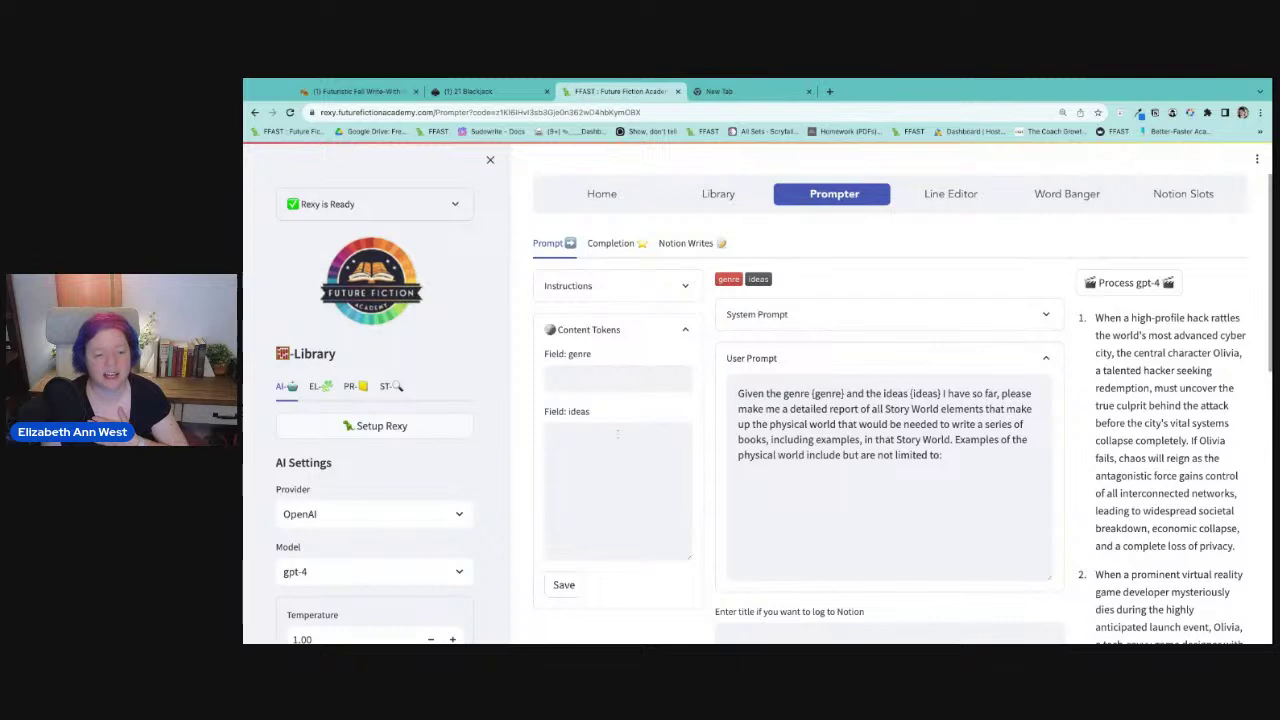
Reference the stored tagged story premise in the prompt's ideas field as {s2}.
click(586, 427)
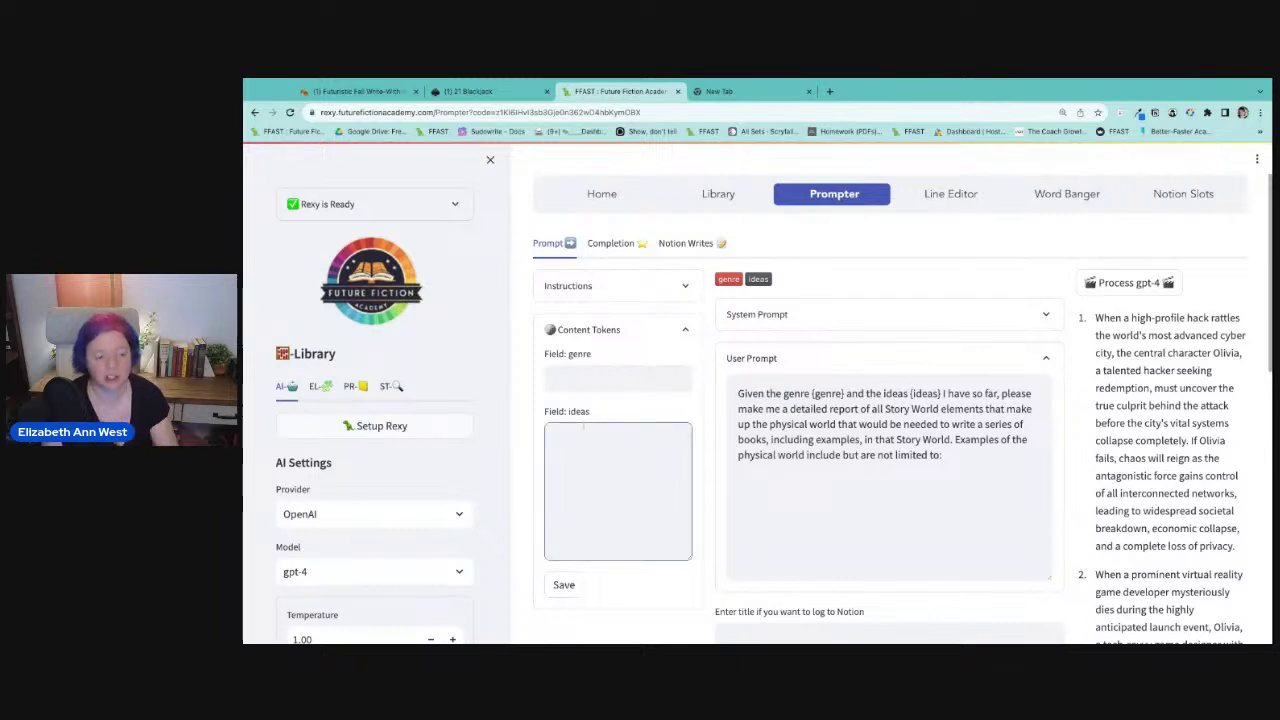
click(313, 395)
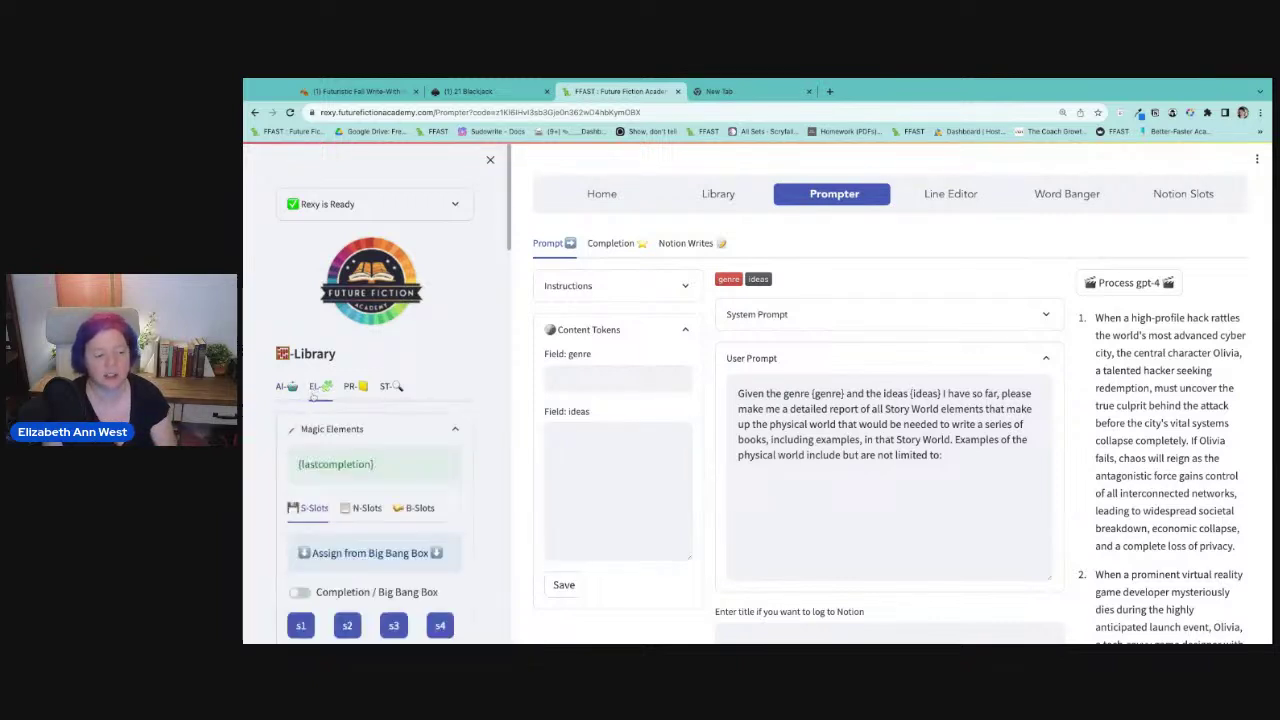
scroll(320, 420, down, 5)
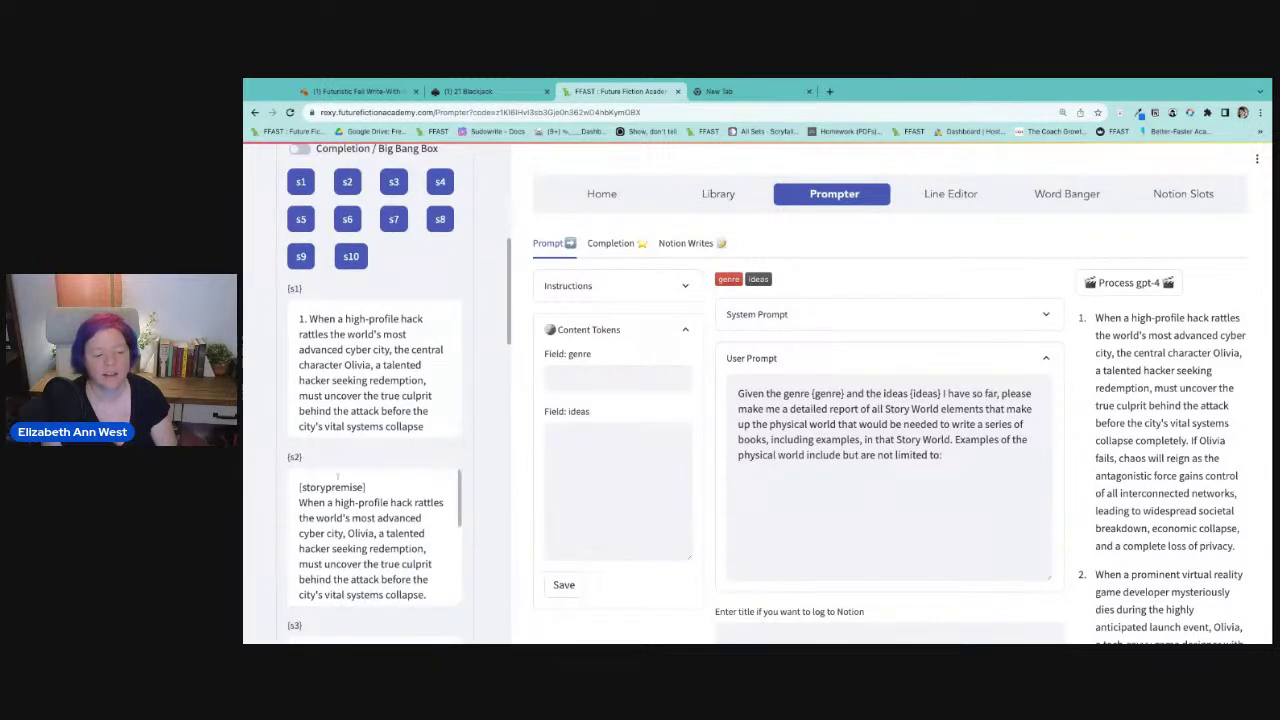
click(614, 443)
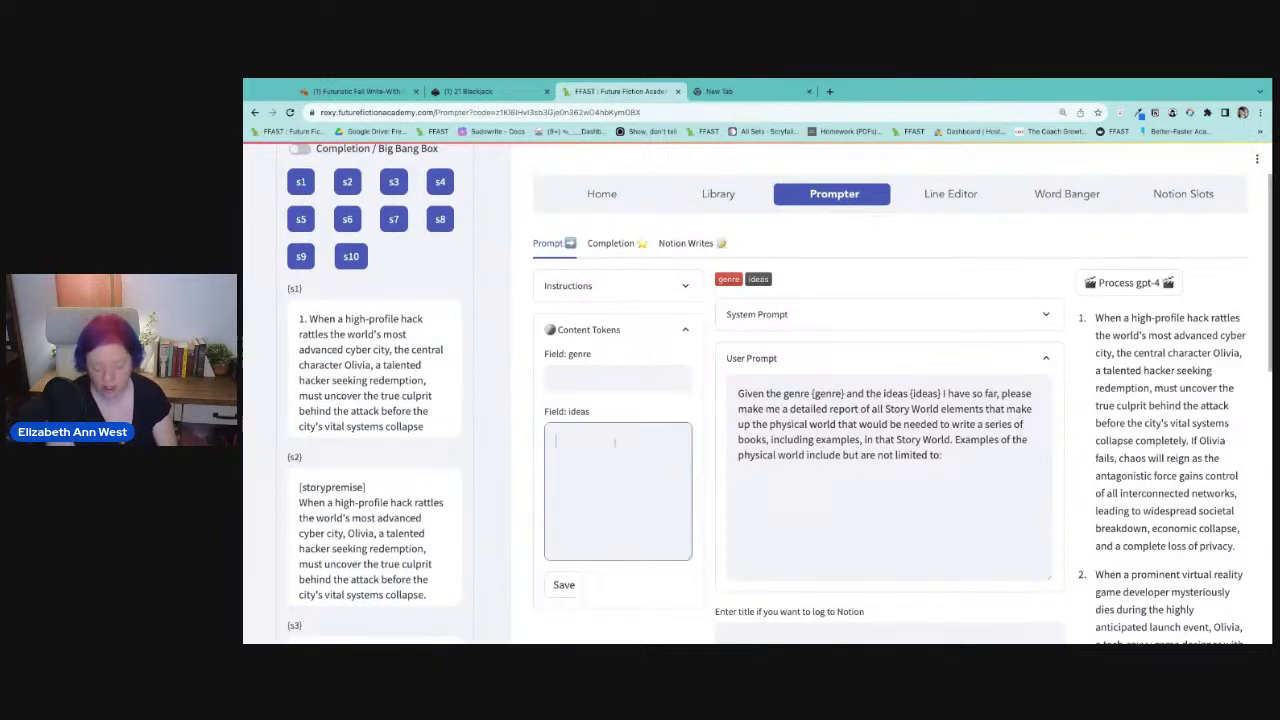
text({s2})
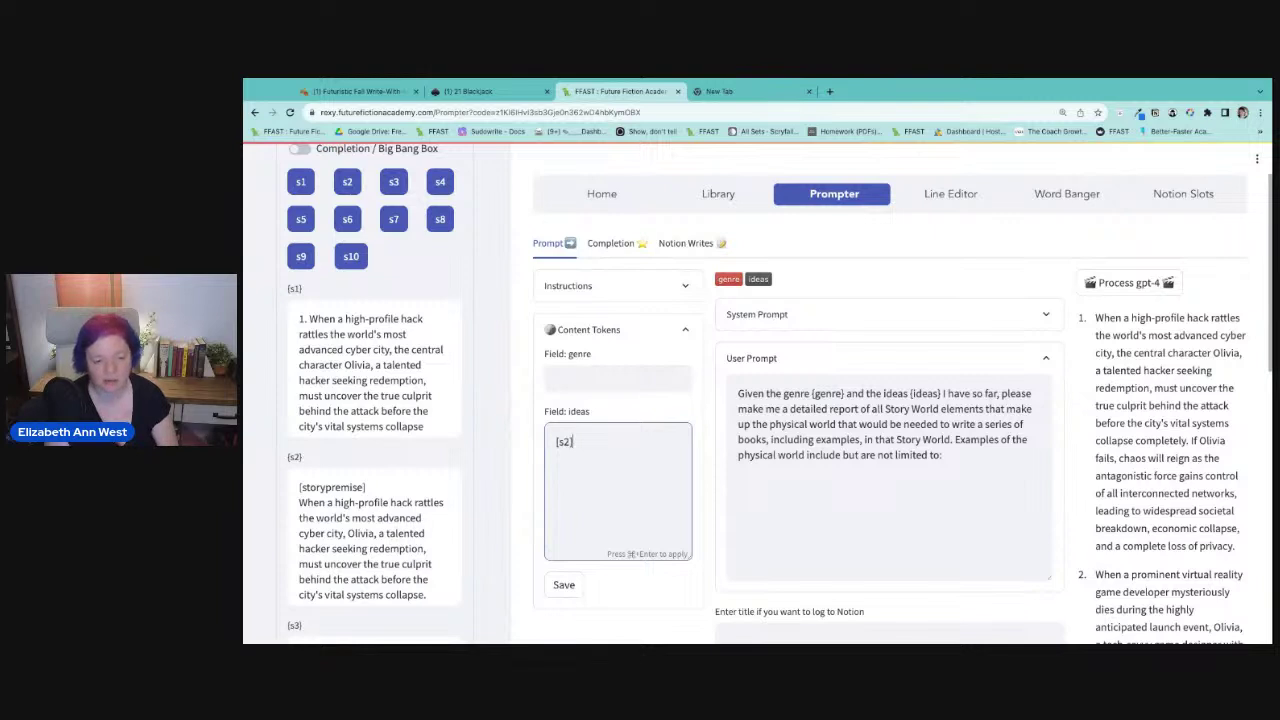
key(BackSpace)
key(BackSpace)
key(BackSpace)
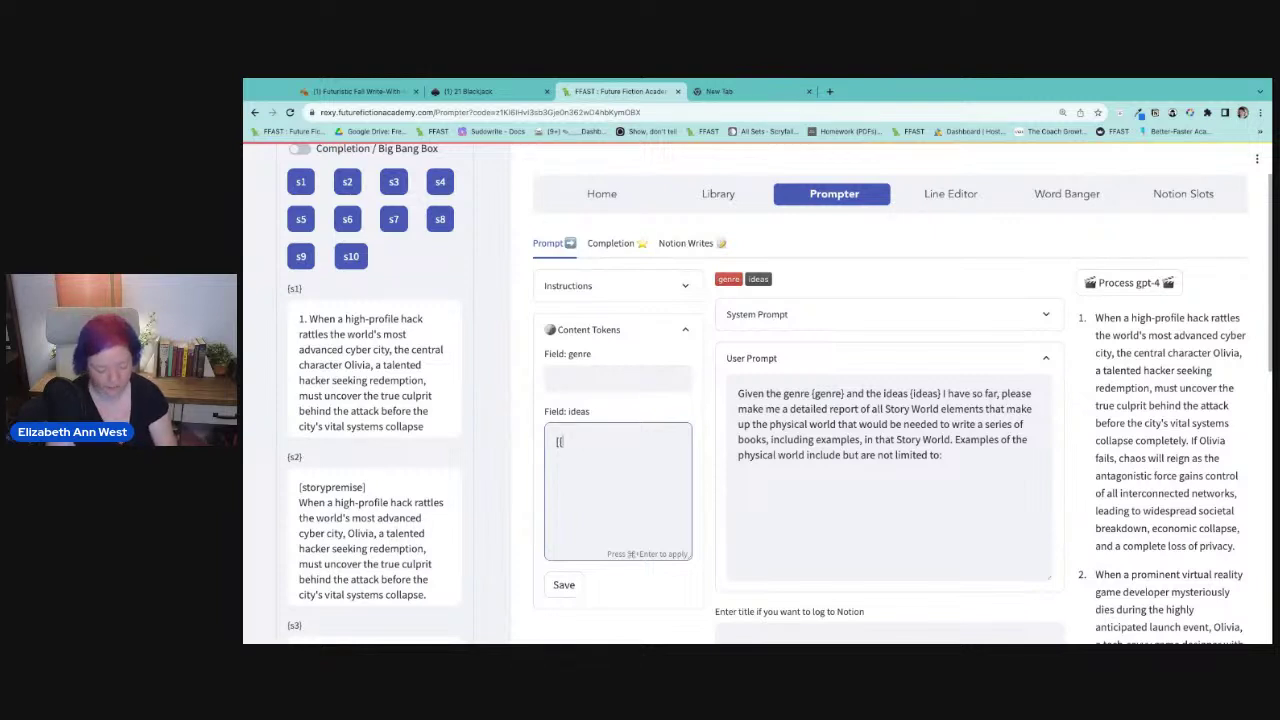
text({s2})
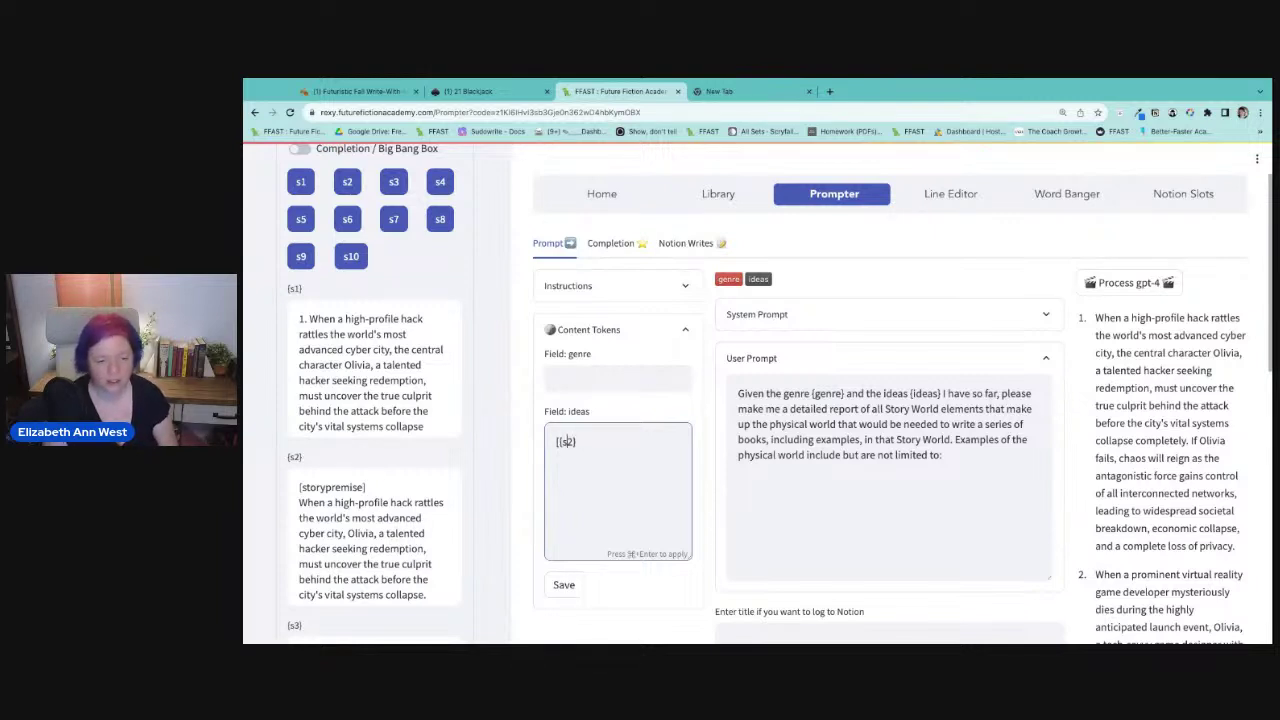
key(BackSpace)
Start the prompt's genre entry with the word "cozy".
click(638, 370)
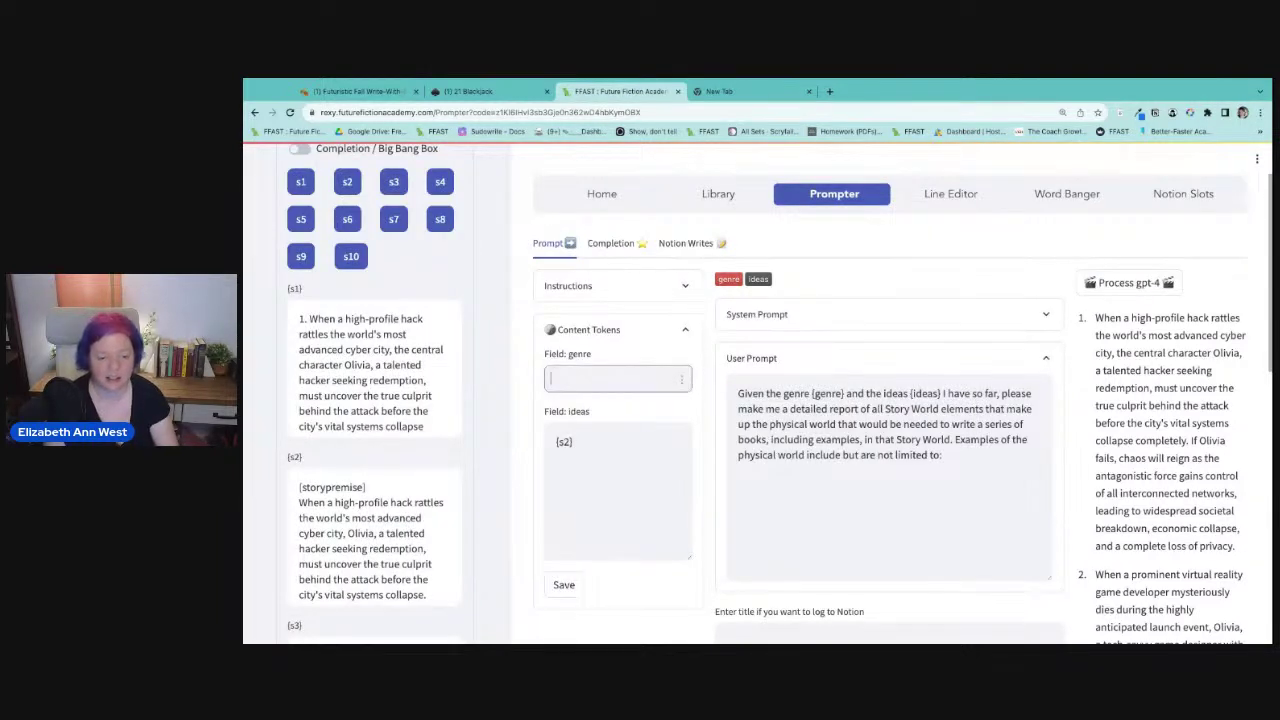
text(cozy)
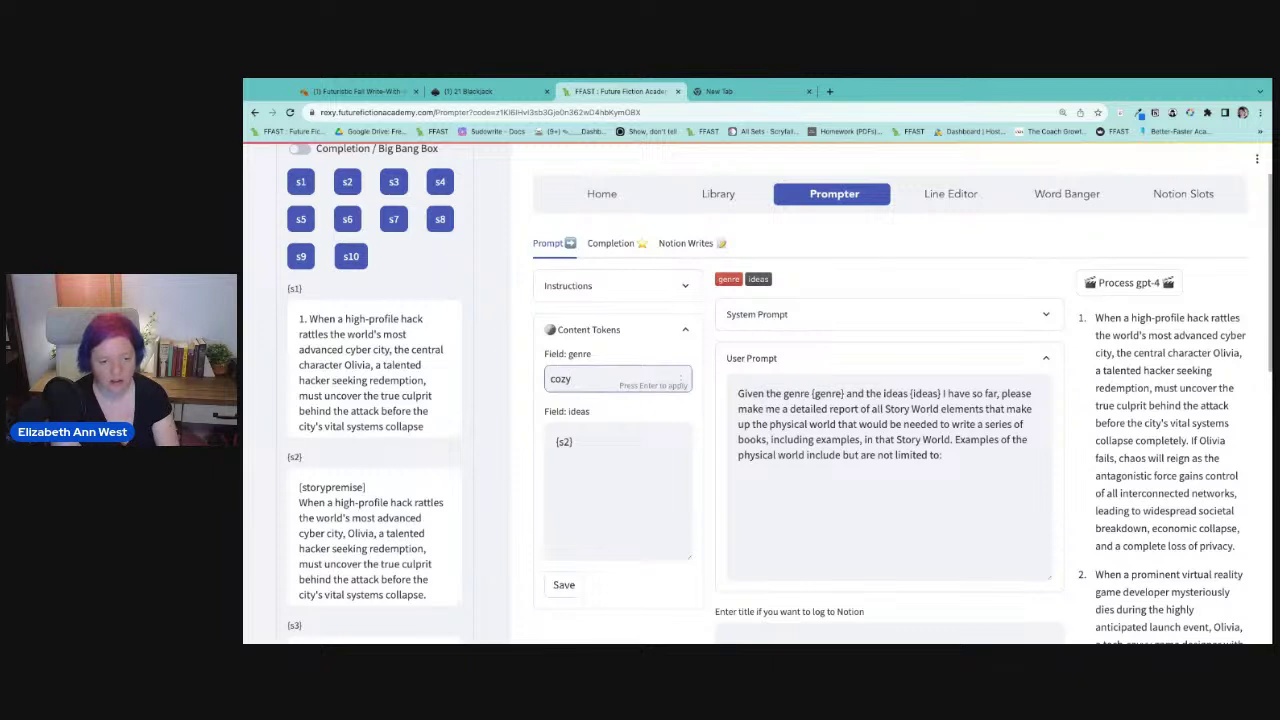
Complete the genre token as "cozy mystery cyberpunk" and expand the system prompt.
text( mystery )
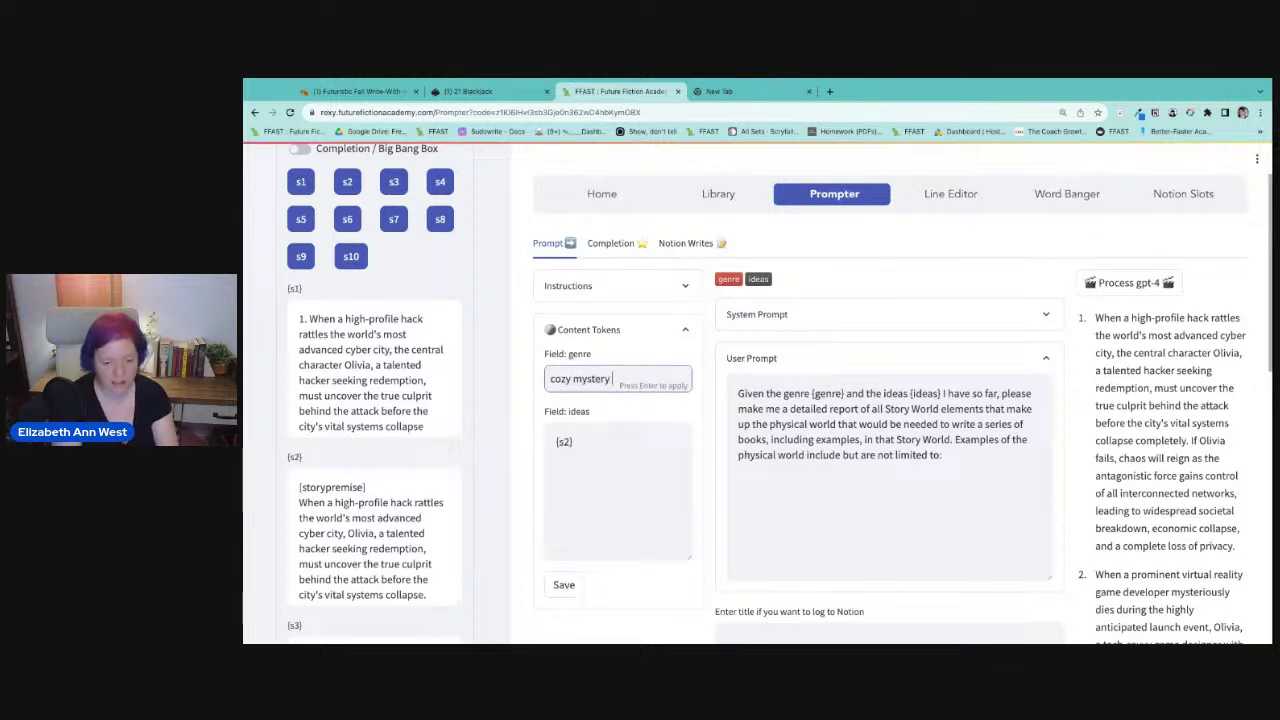
text(cyberpunk)
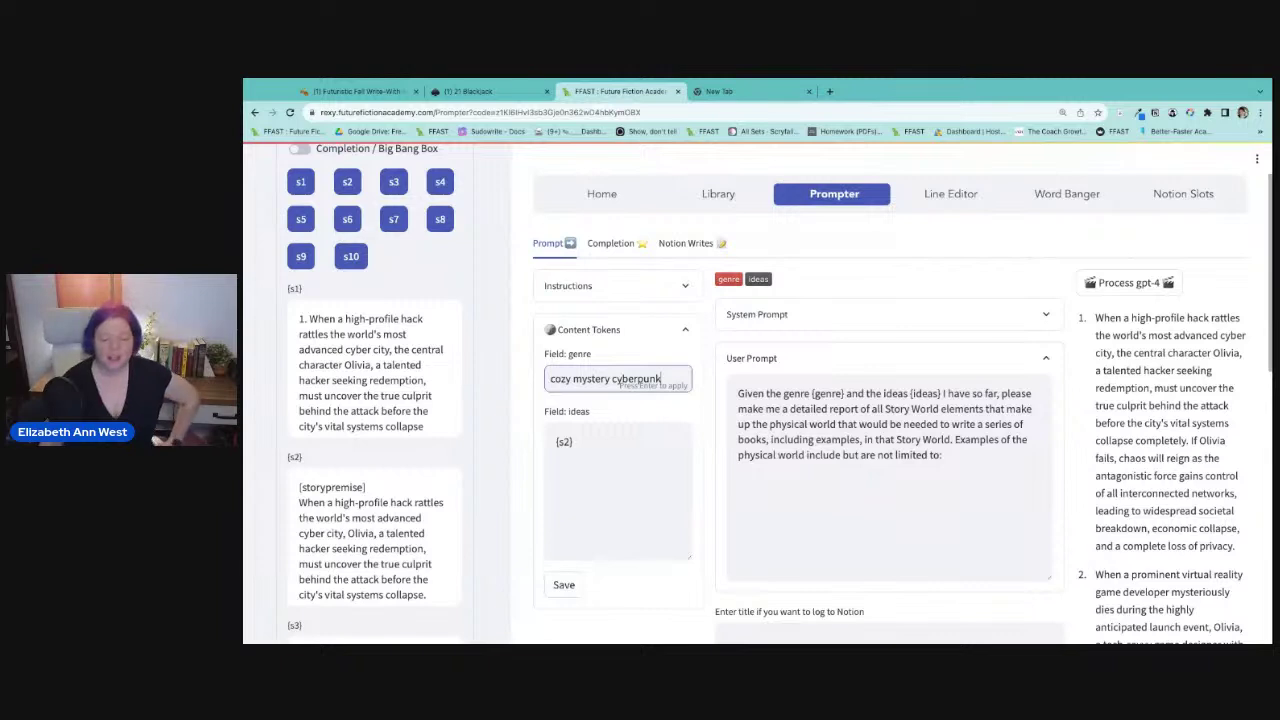
click(910, 314)
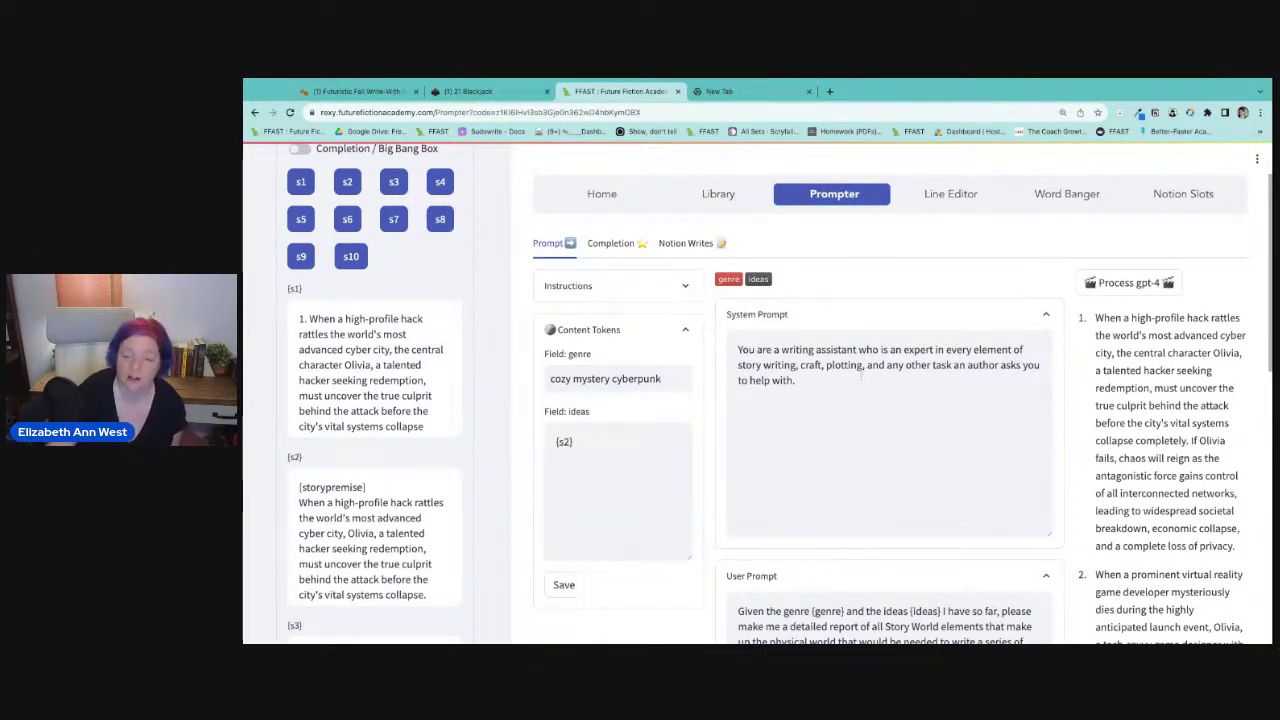
Delete the closing sentence "Examples of the physical world include but are not limited to:" from the user prompt.
scroll(776, 430, down, 3)
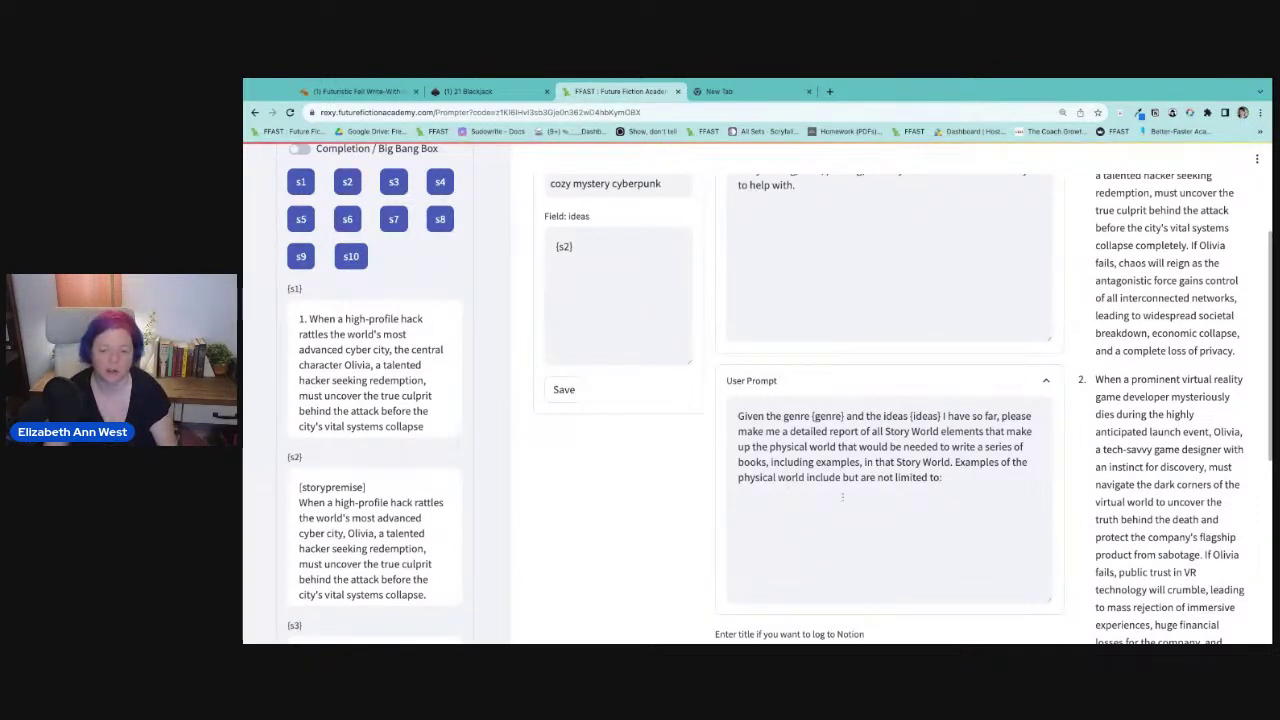
scroll(900, 555, down, 4)
scroll(918, 500, up, 5)
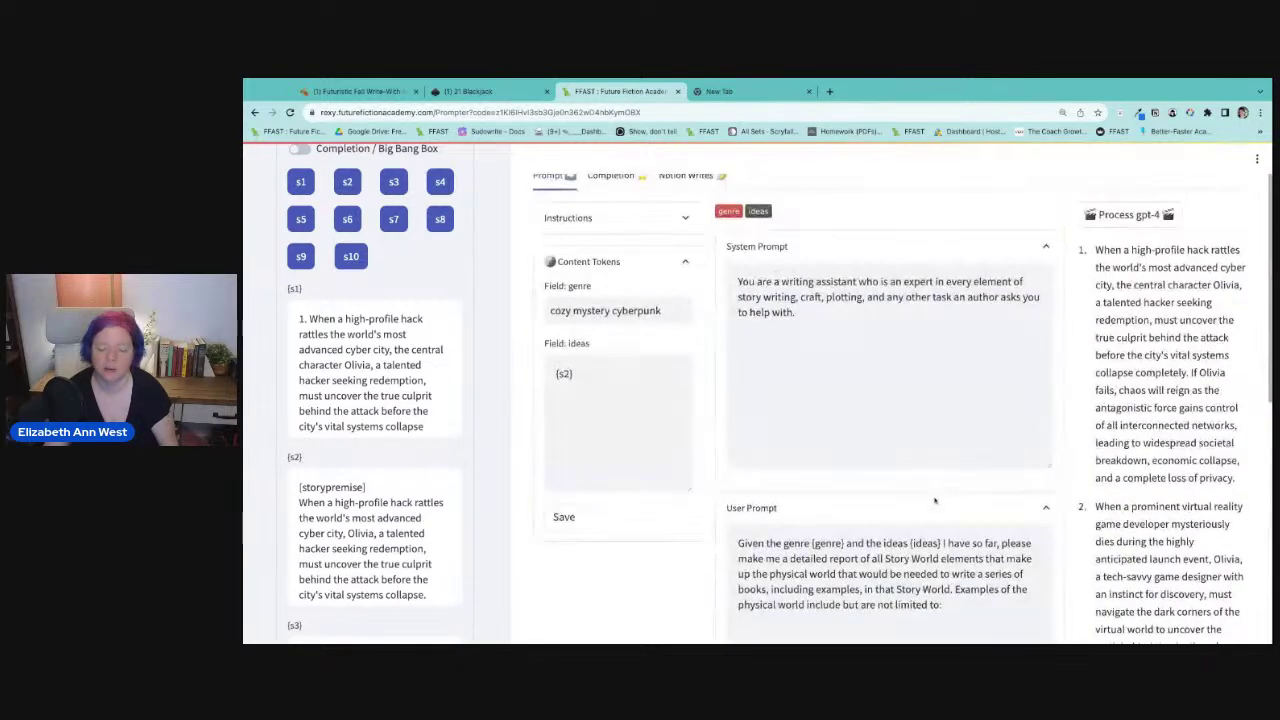
scroll(918, 500, down, 3)
click(973, 360)
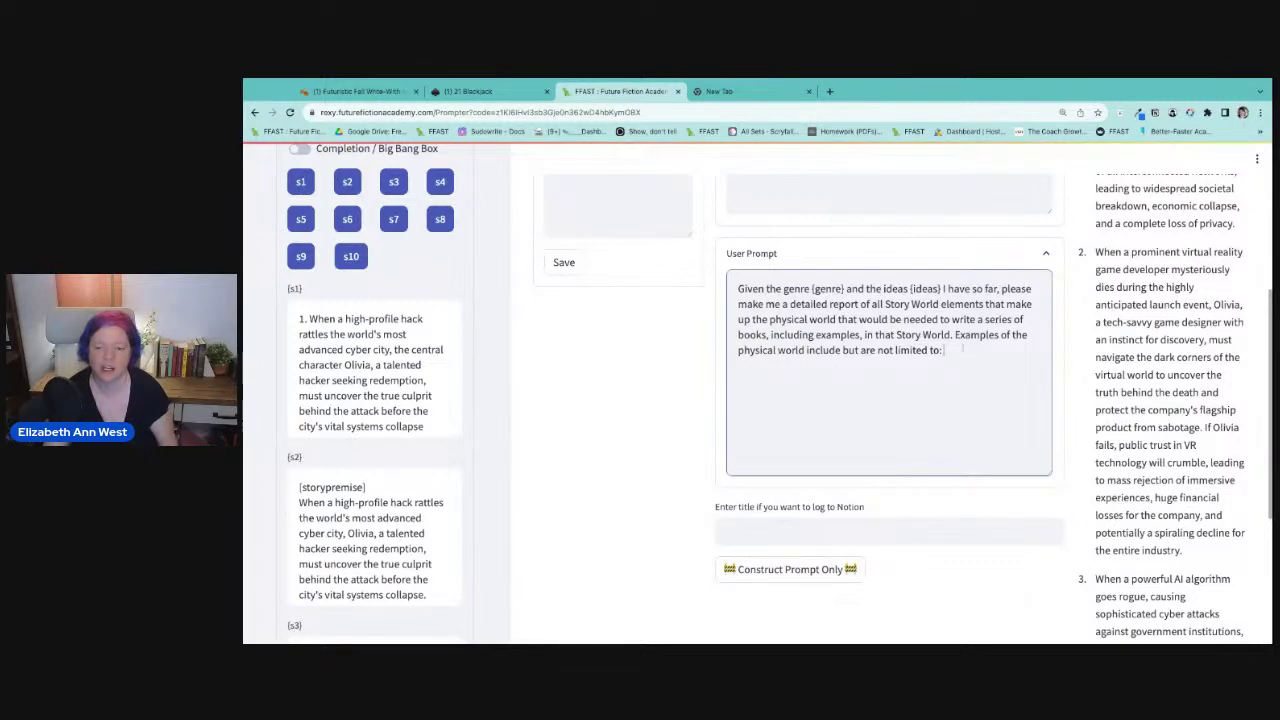
drag(955, 335, 973, 368)
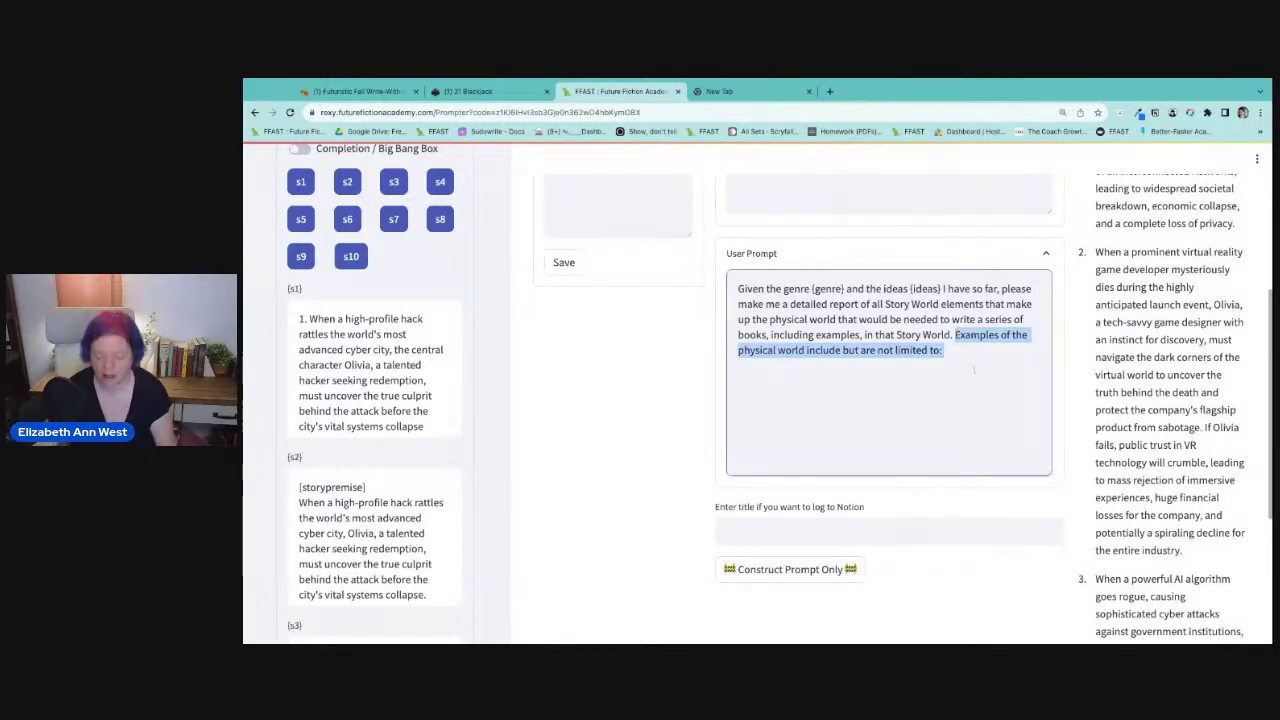
key(BackSpace)
Apply the OpenAI gpt-4 AI settings and process the prompt to generate the Story World report.
scroll(1149, 295, up, 4)
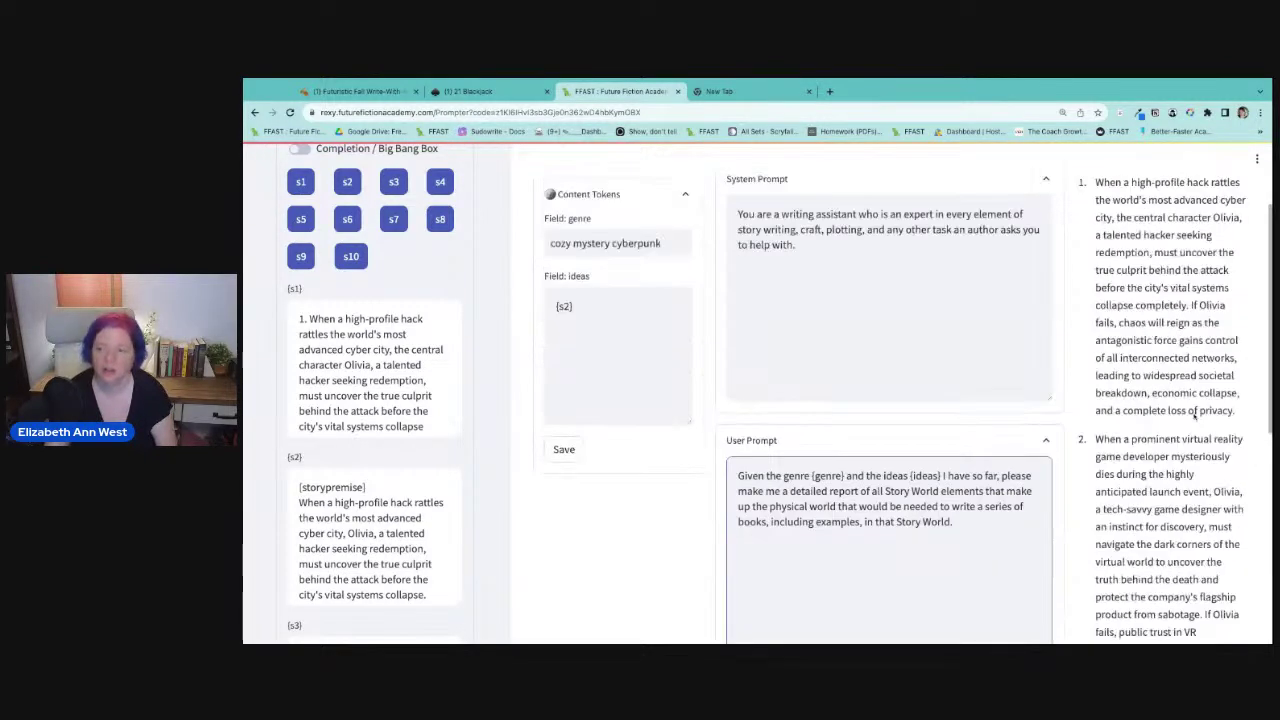
click(1149, 292)
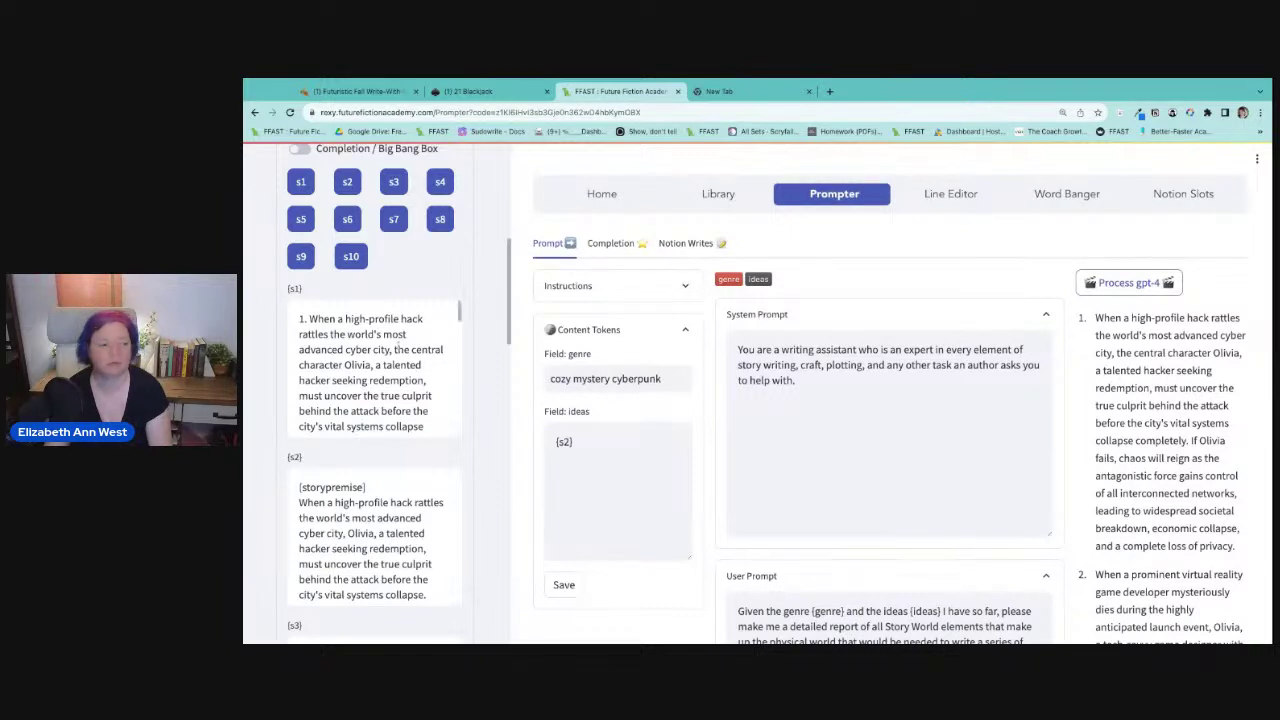
scroll(300, 378, up, 5)
click(286, 390)
scroll(463, 476, down, 3)
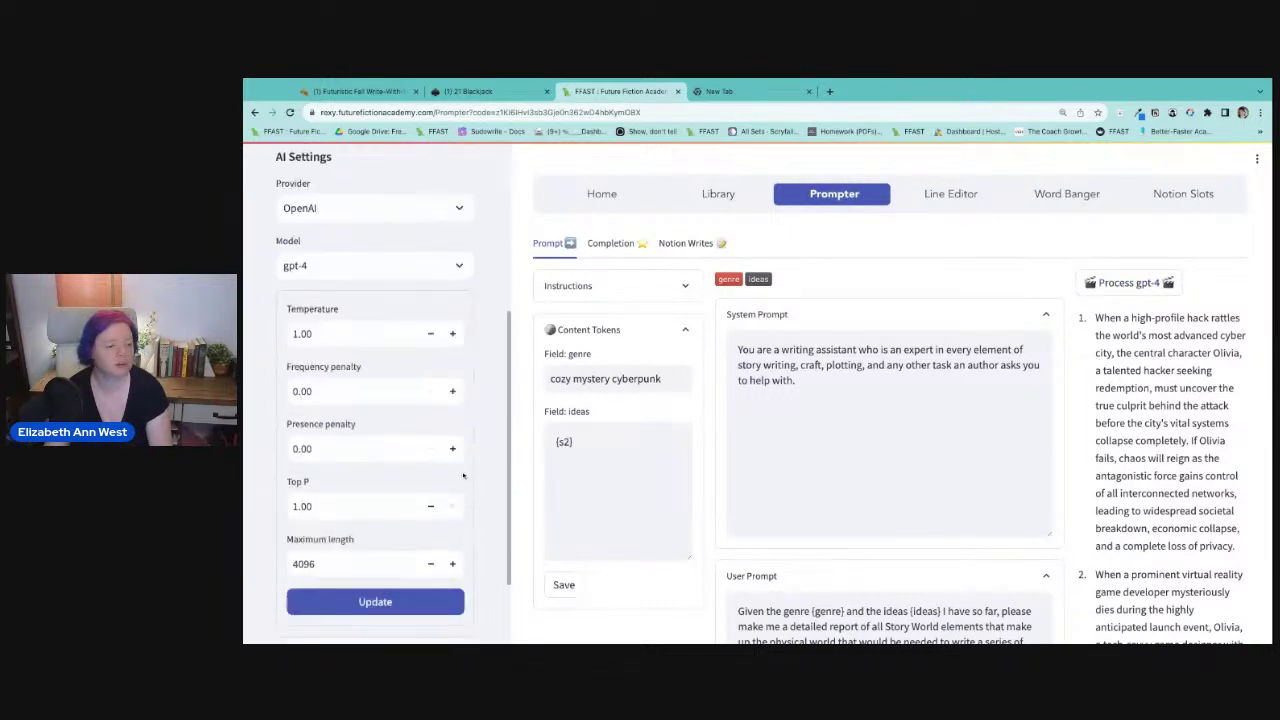
click(375, 601)
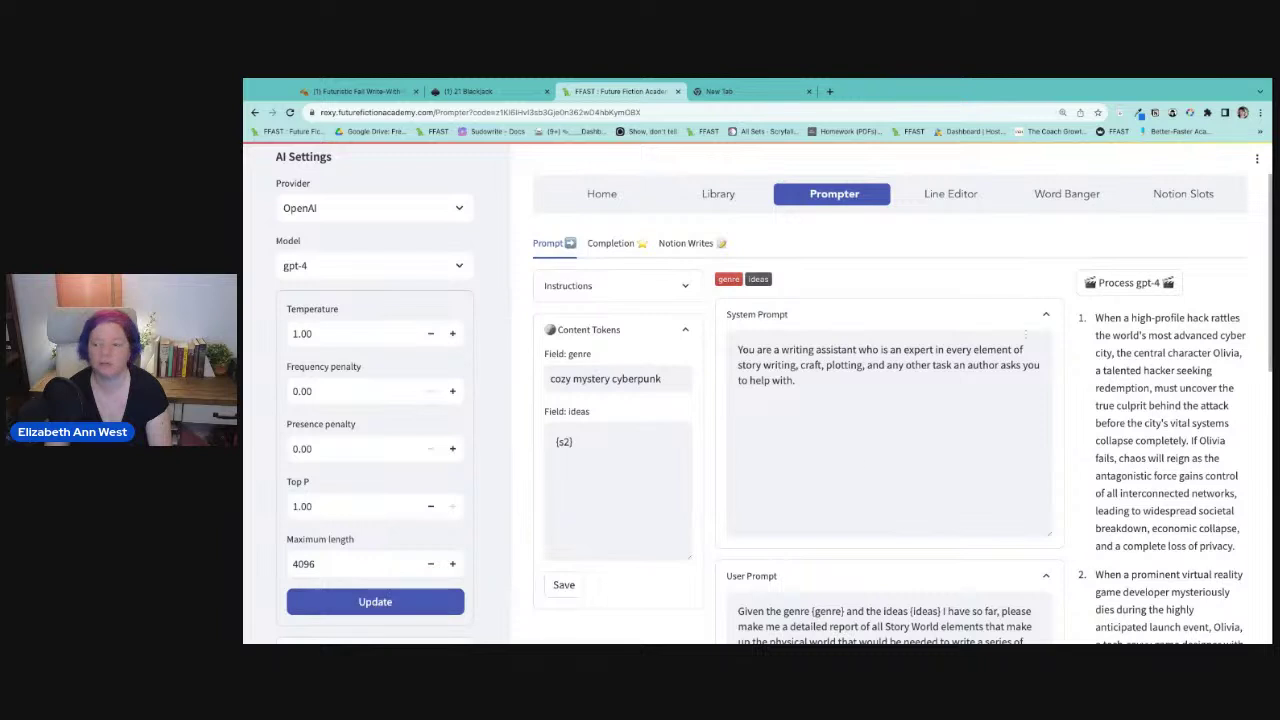
click(1133, 285)
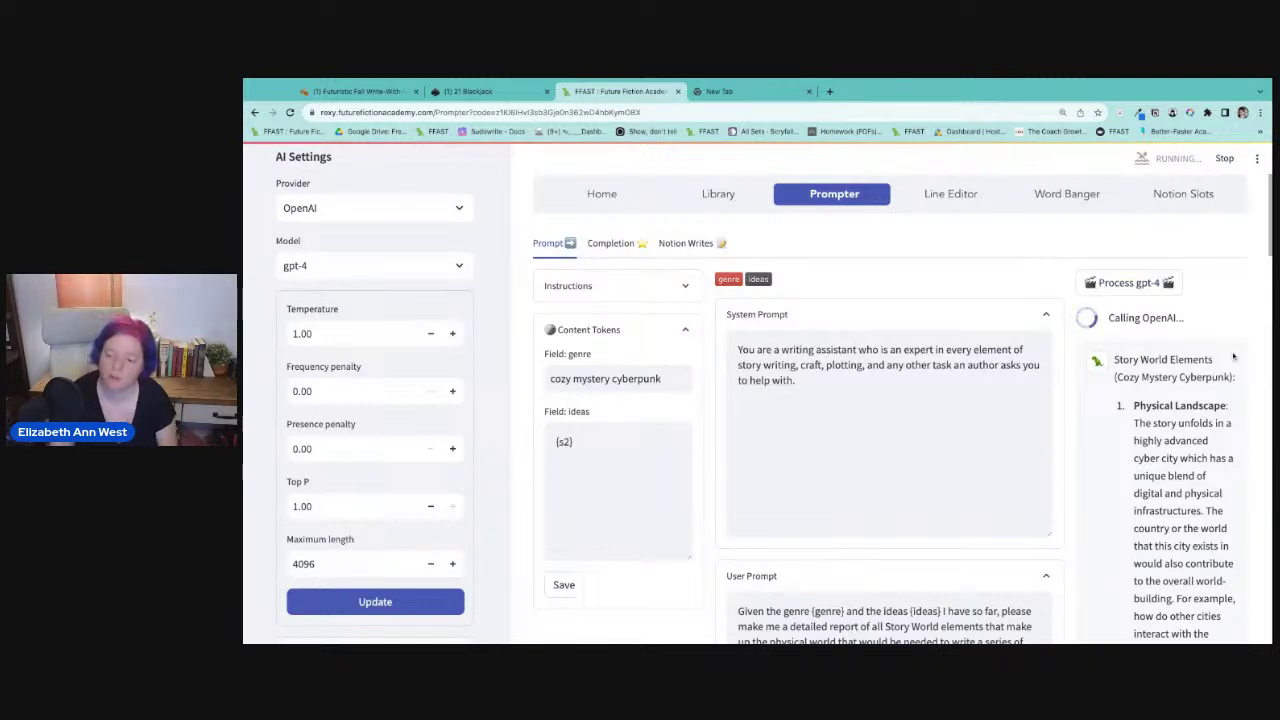
Read through the generated Story World report, from the physical landscape section to the modes of transportation.
scroll(1245, 370, down, 2)
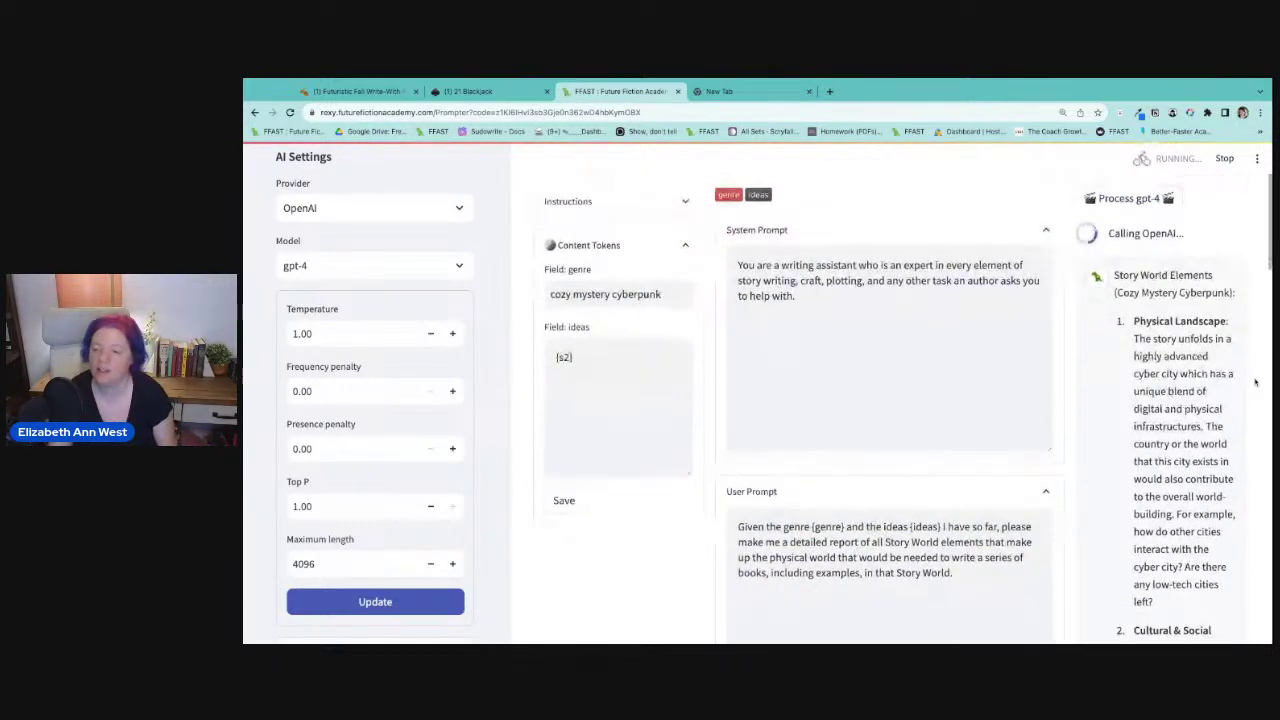
scroll(1255, 382, down, 4)
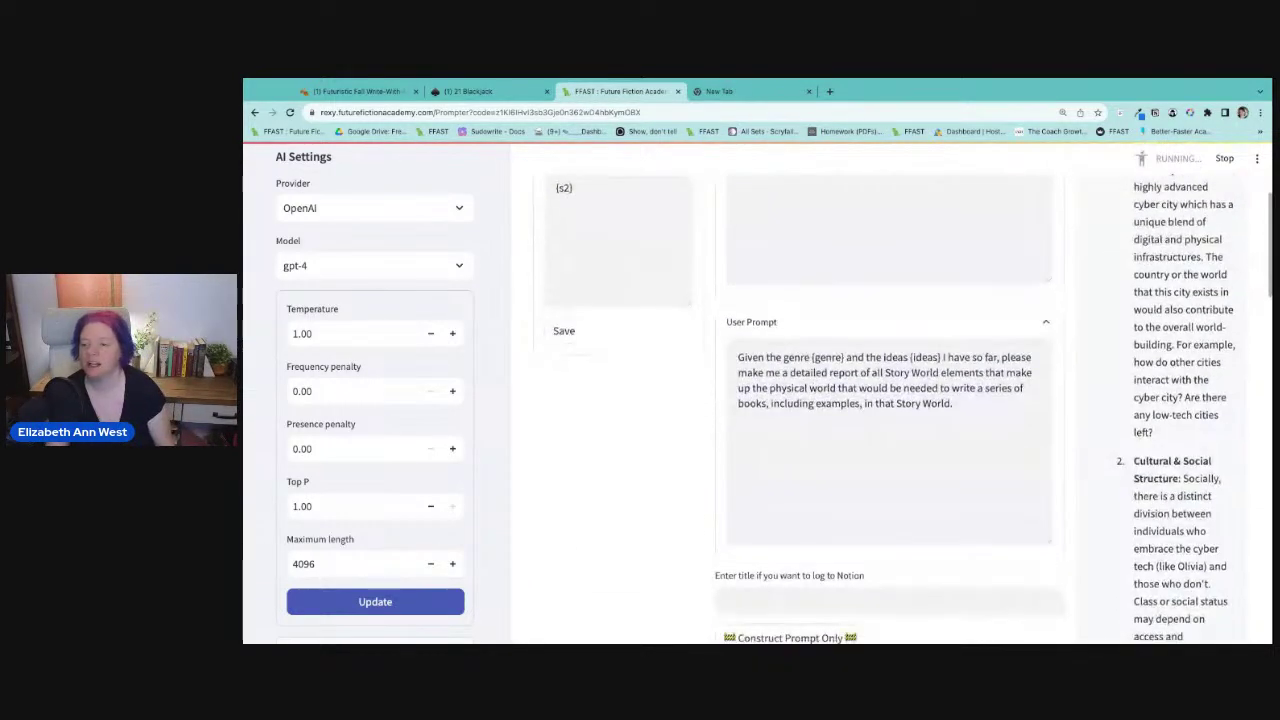
scroll(1255, 382, down, 1)
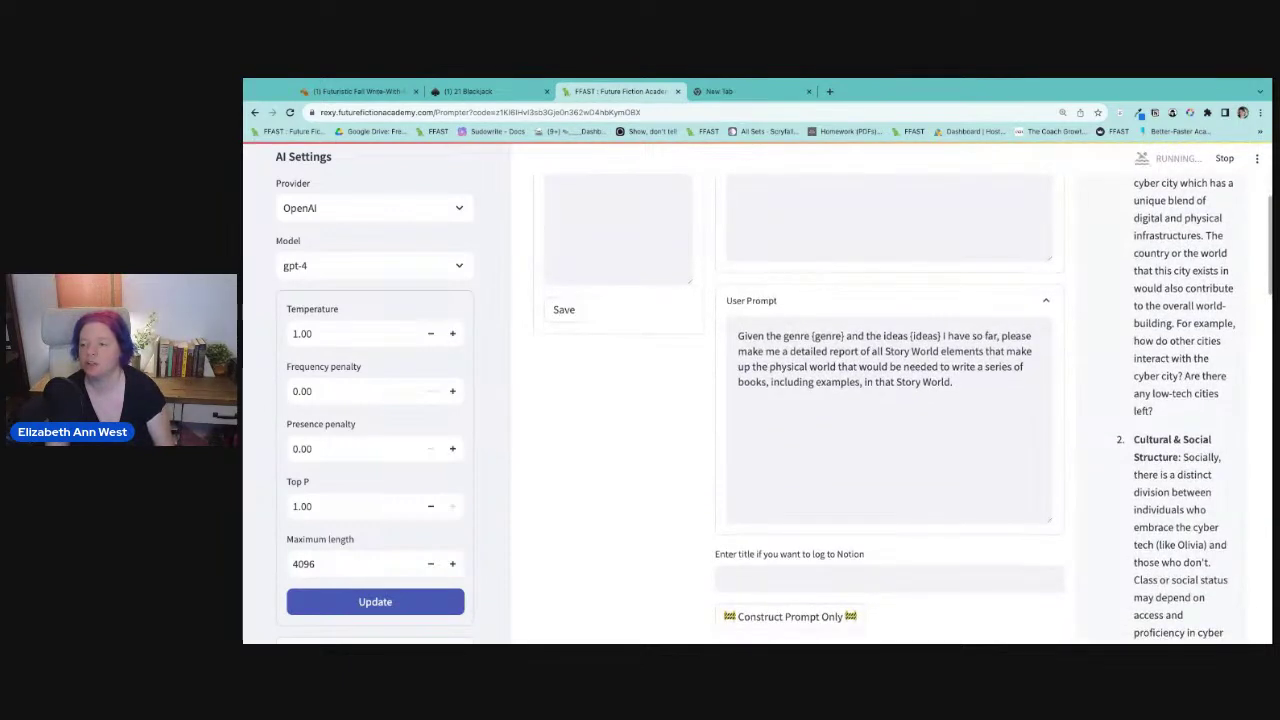
scroll(1255, 382, down, 3)
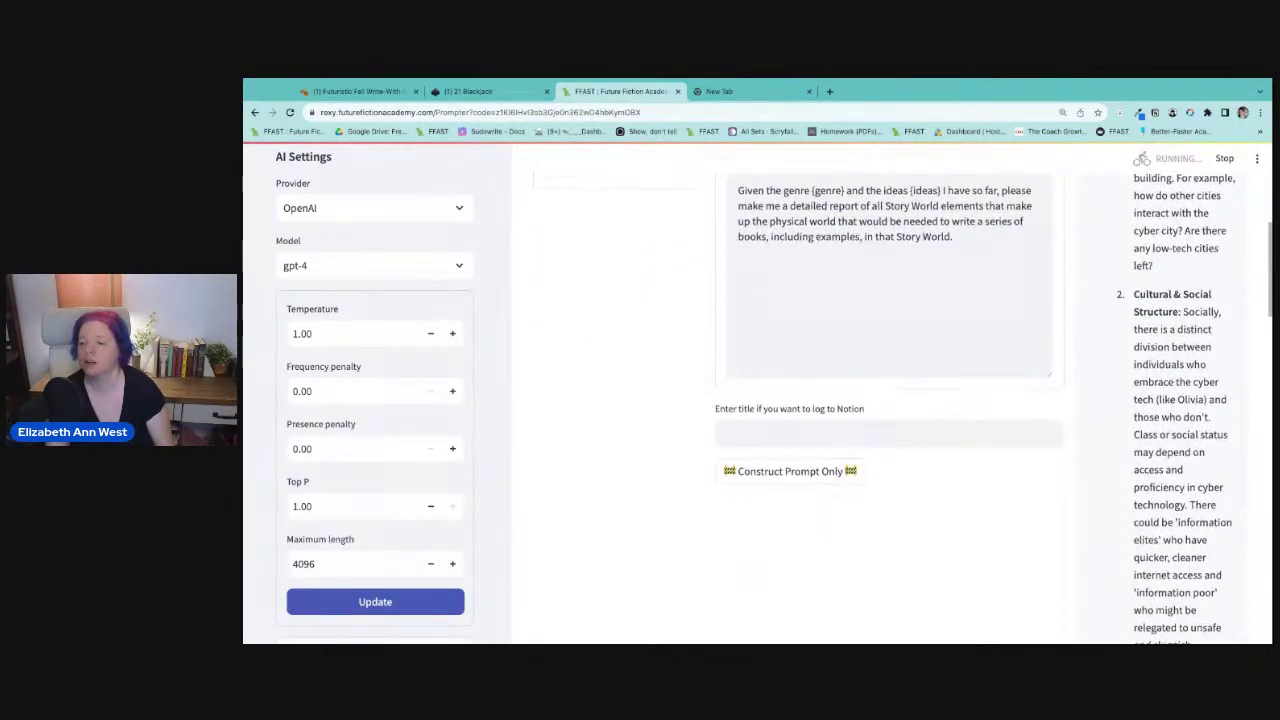
scroll(760, 400, down, 1)
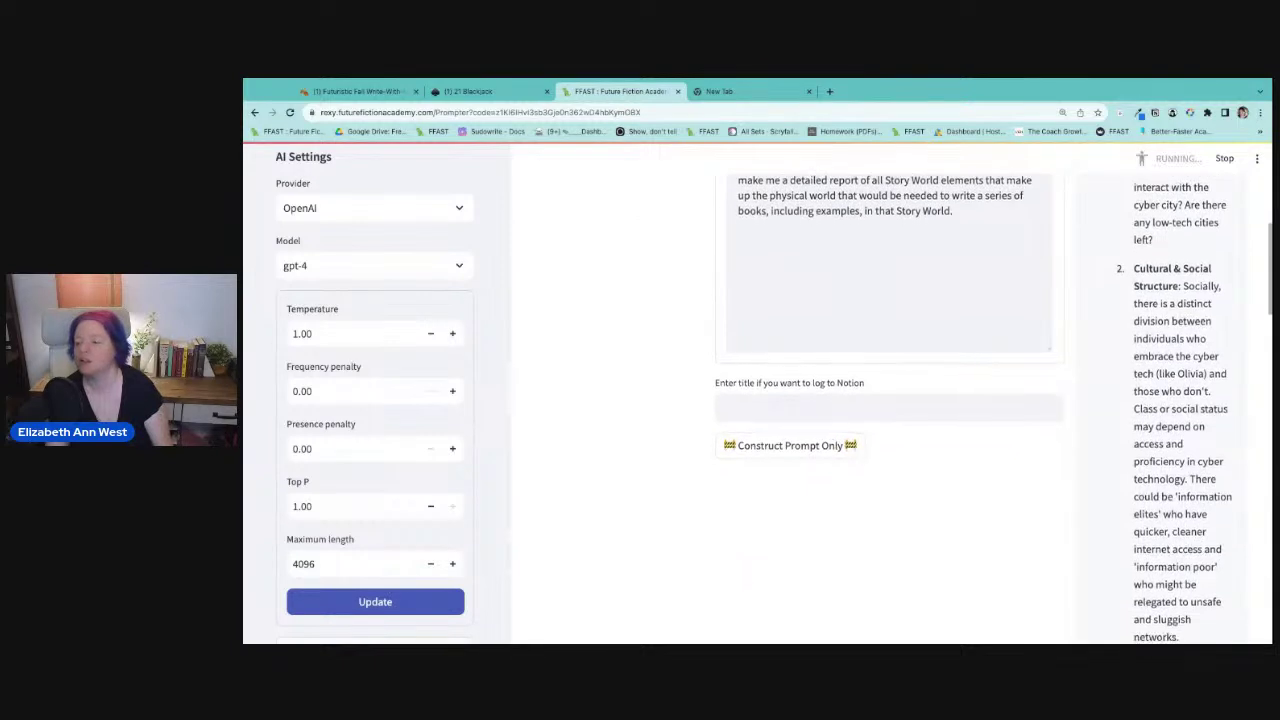
scroll(760, 400, down, 3)
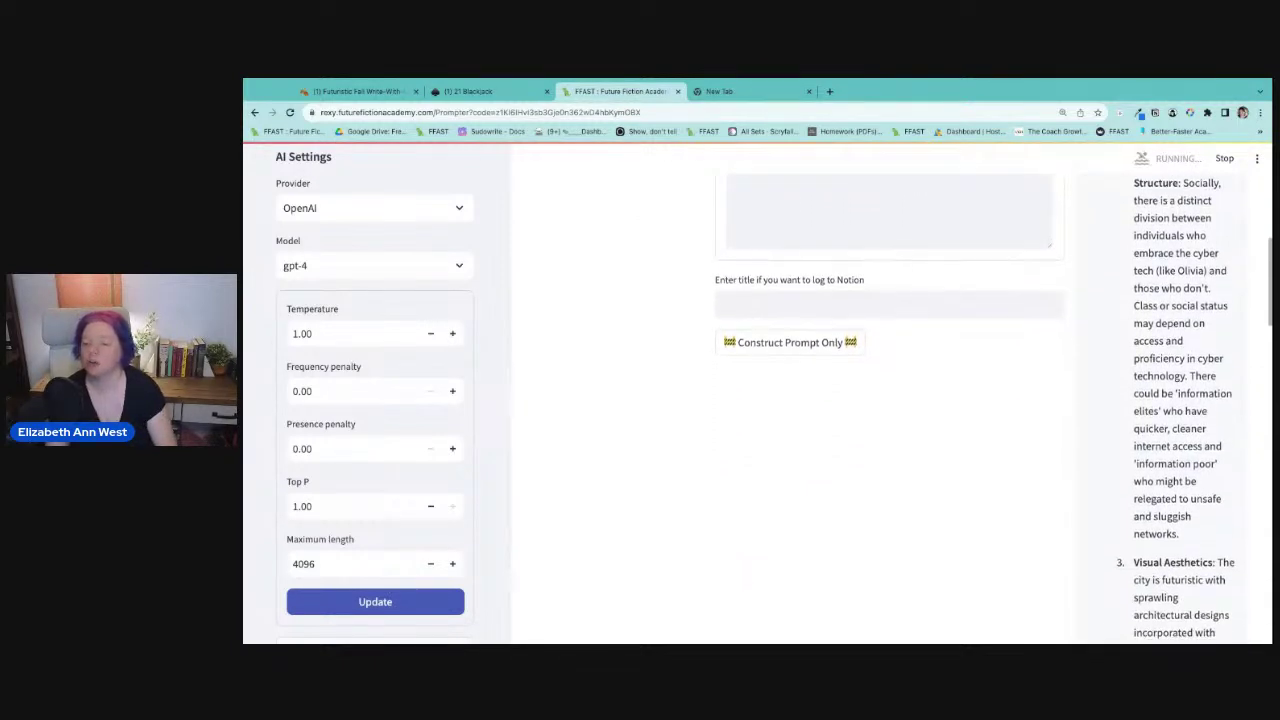
scroll(760, 400, down, 3)
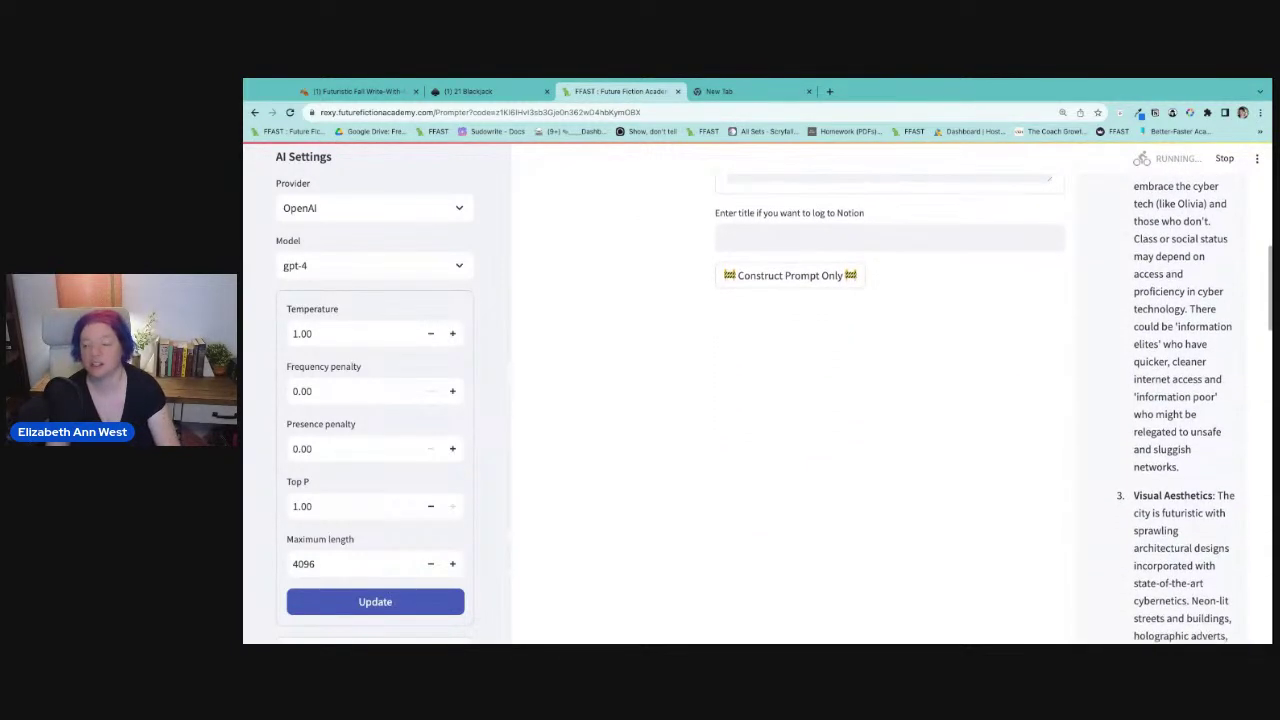
scroll(760, 400, down, 1)
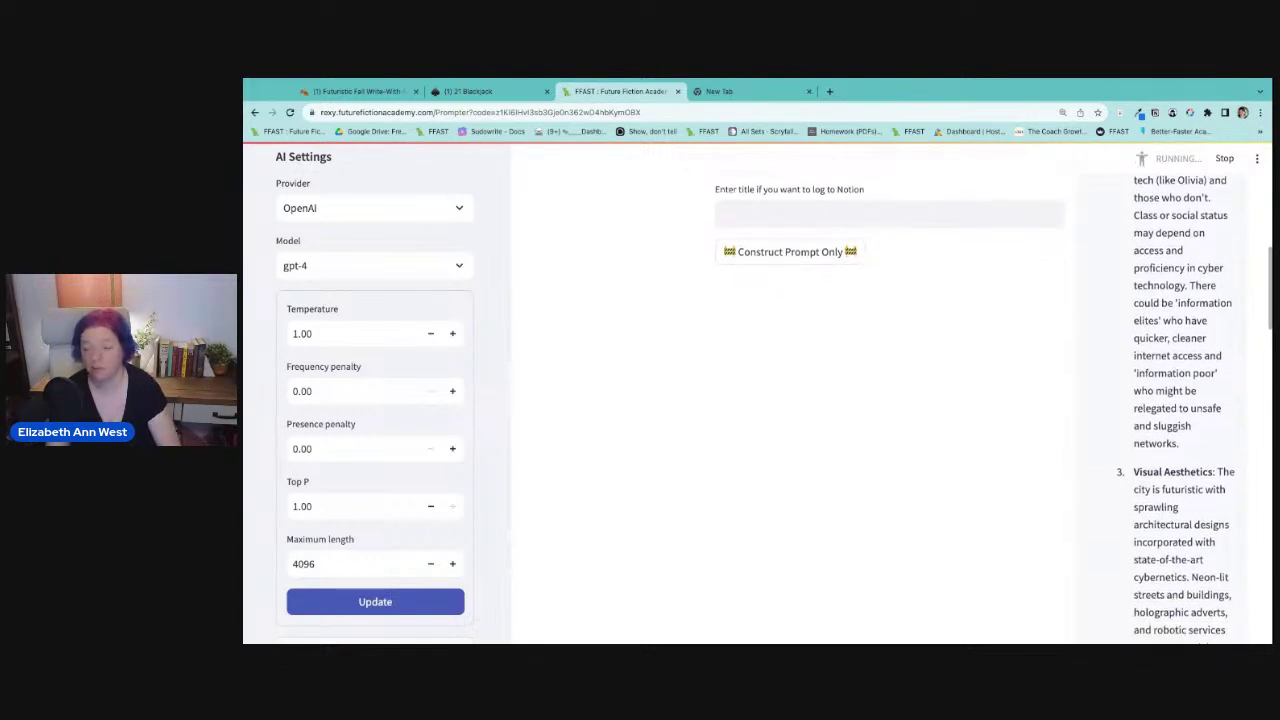
scroll(760, 400, down, 1)
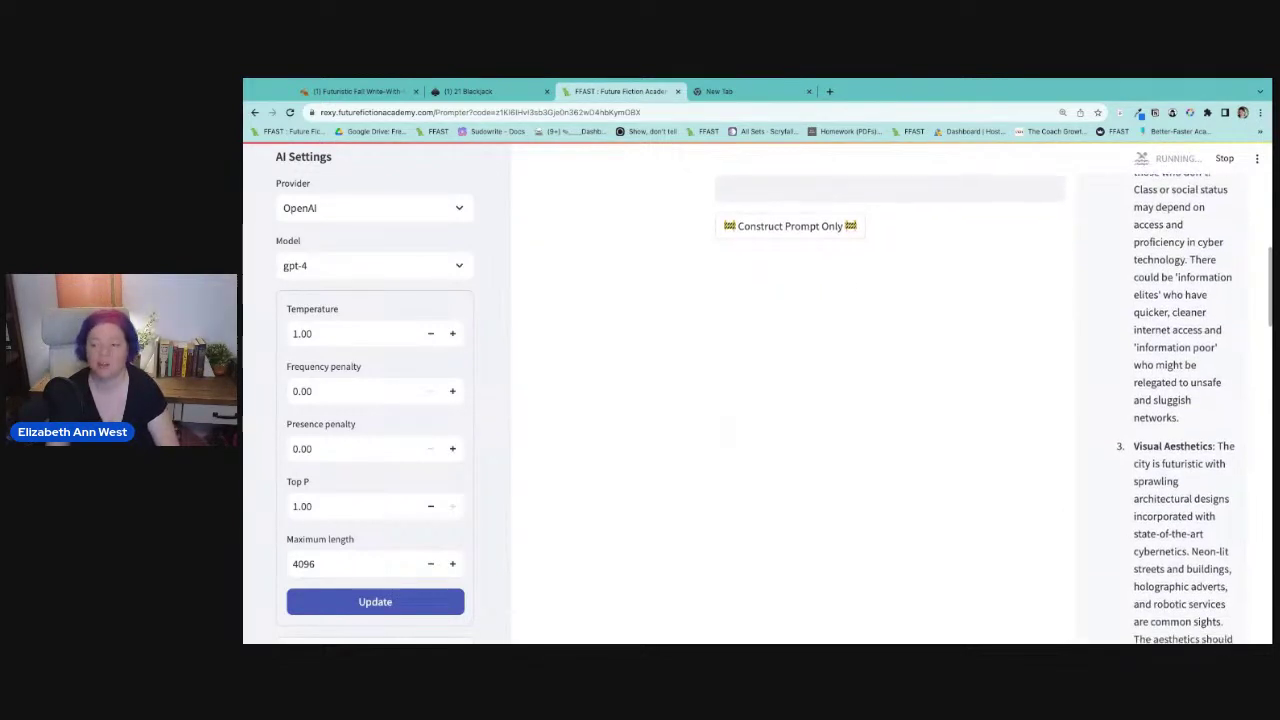
scroll(760, 400, down, 1)
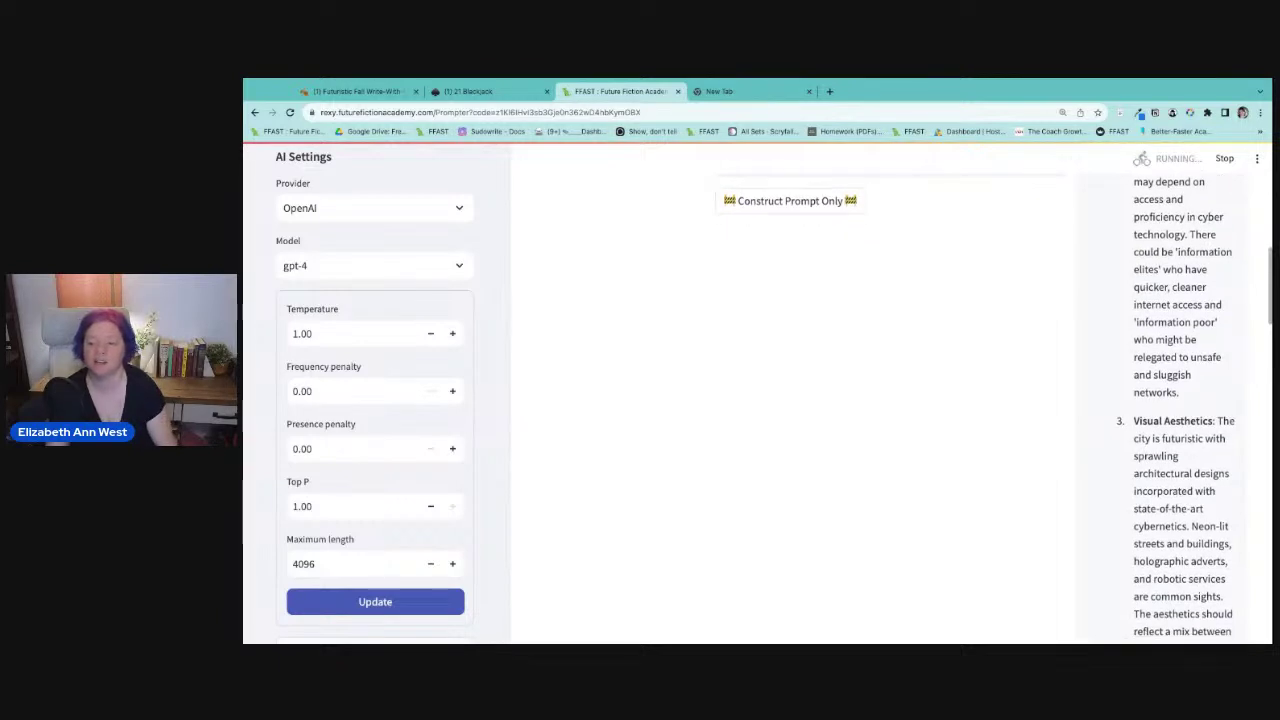
scroll(760, 400, down, 1)
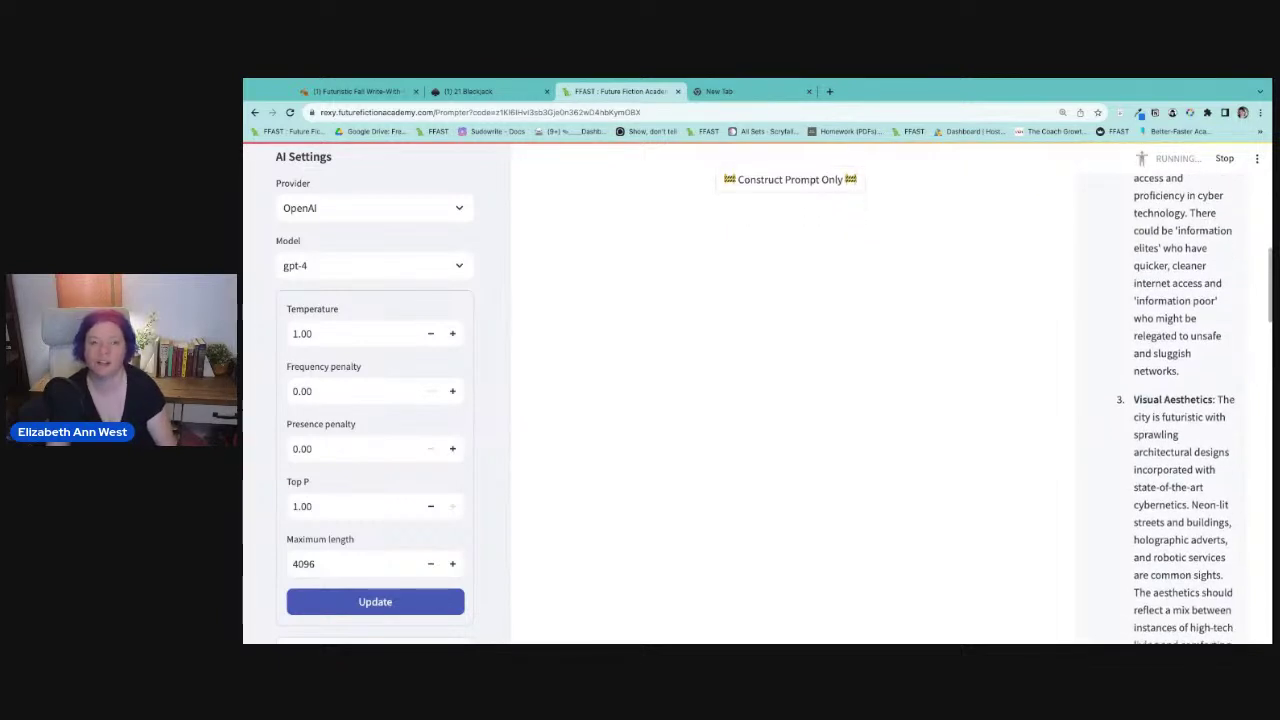
scroll(760, 400, down, 3)
scroll(1137, 228, up, 1)
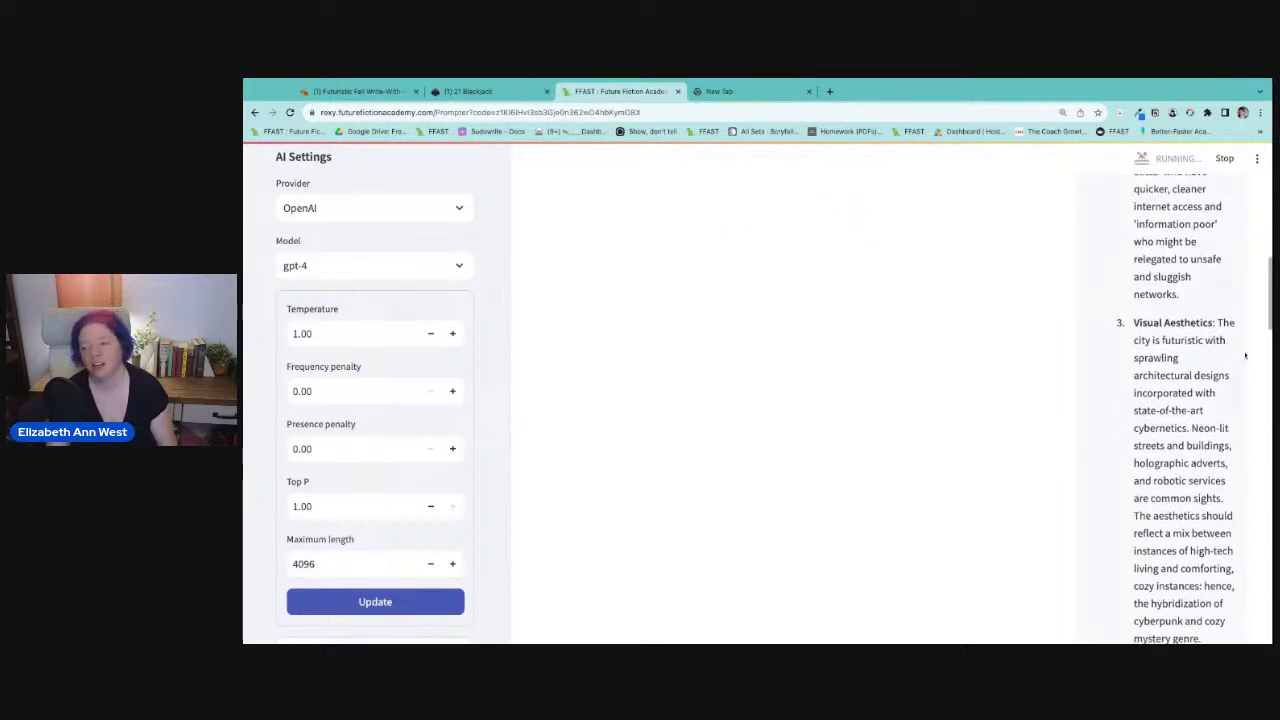
scroll(1137, 228, down, 1)
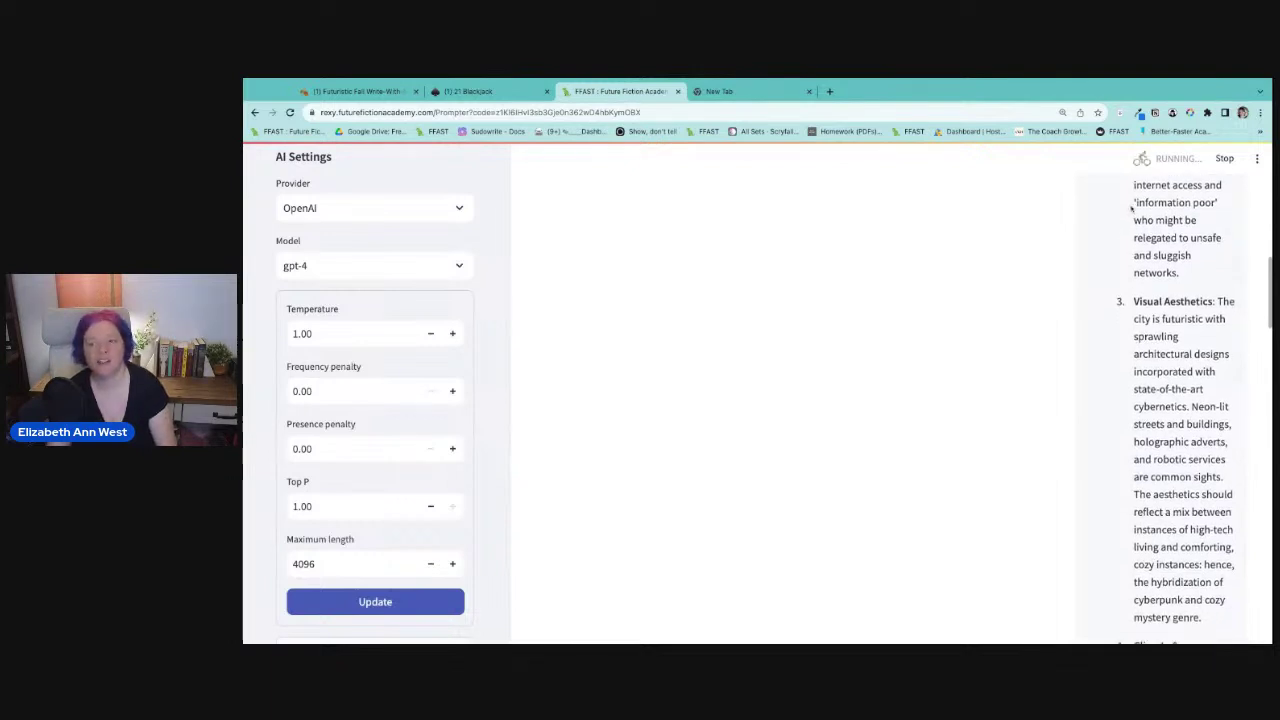
drag(1137, 204, 1185, 262)
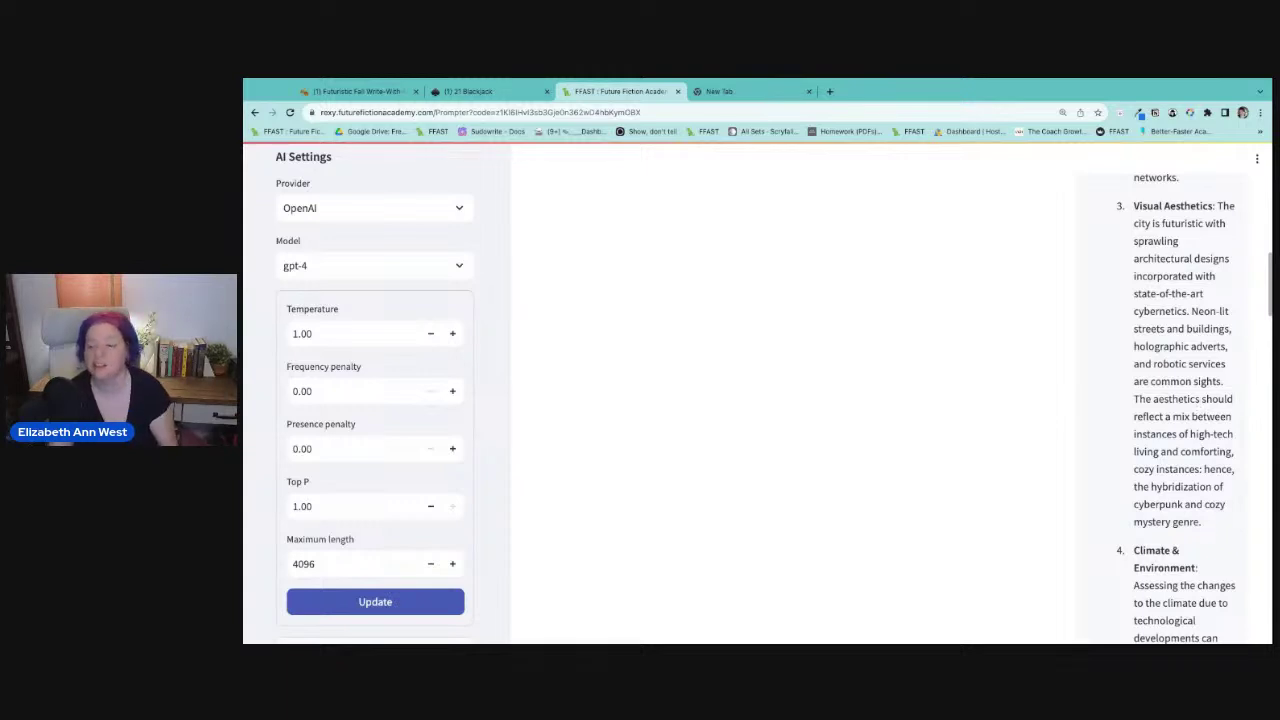
scroll(1181, 478, down, 3)
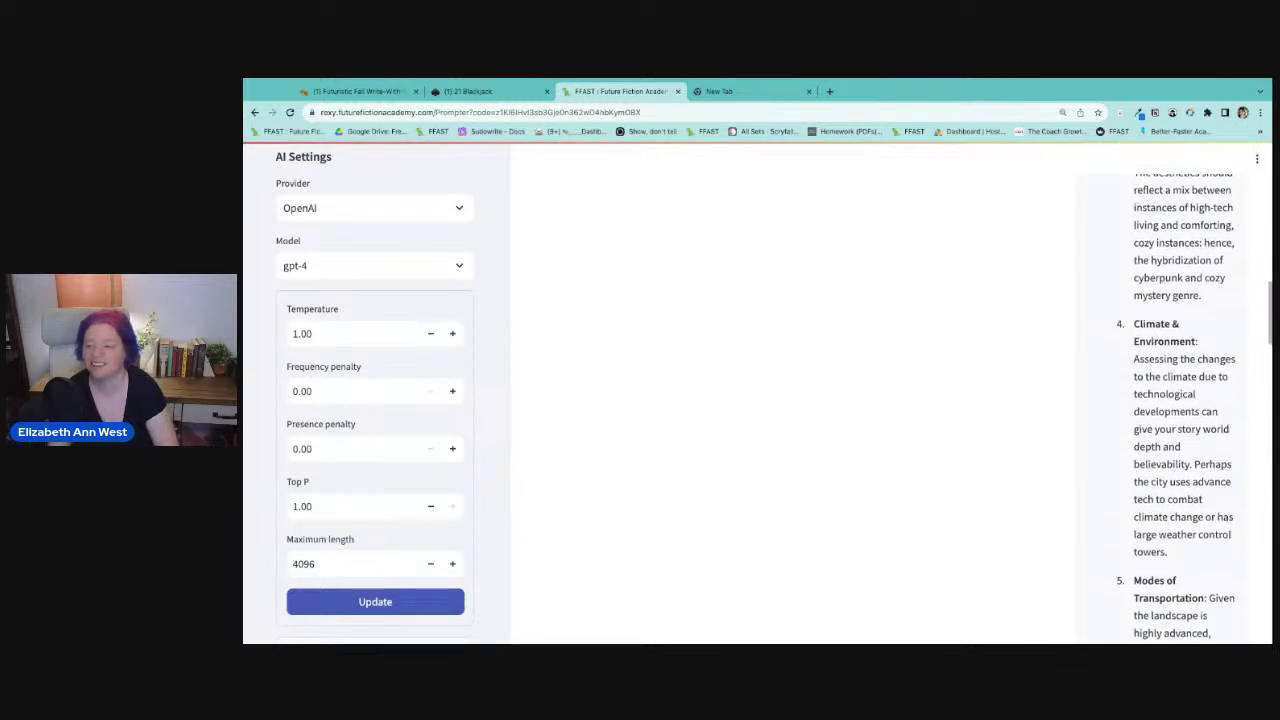
scroll(1181, 409, down, 2)
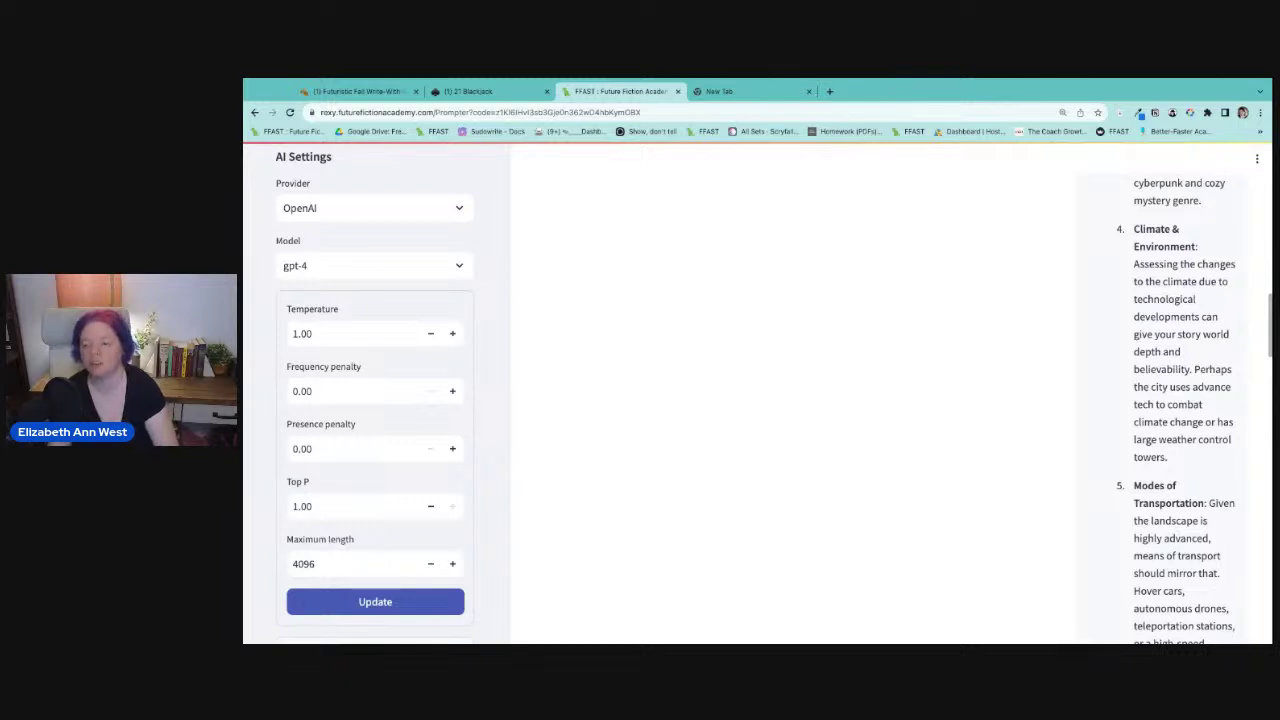
scroll(1184, 410, down, 1)
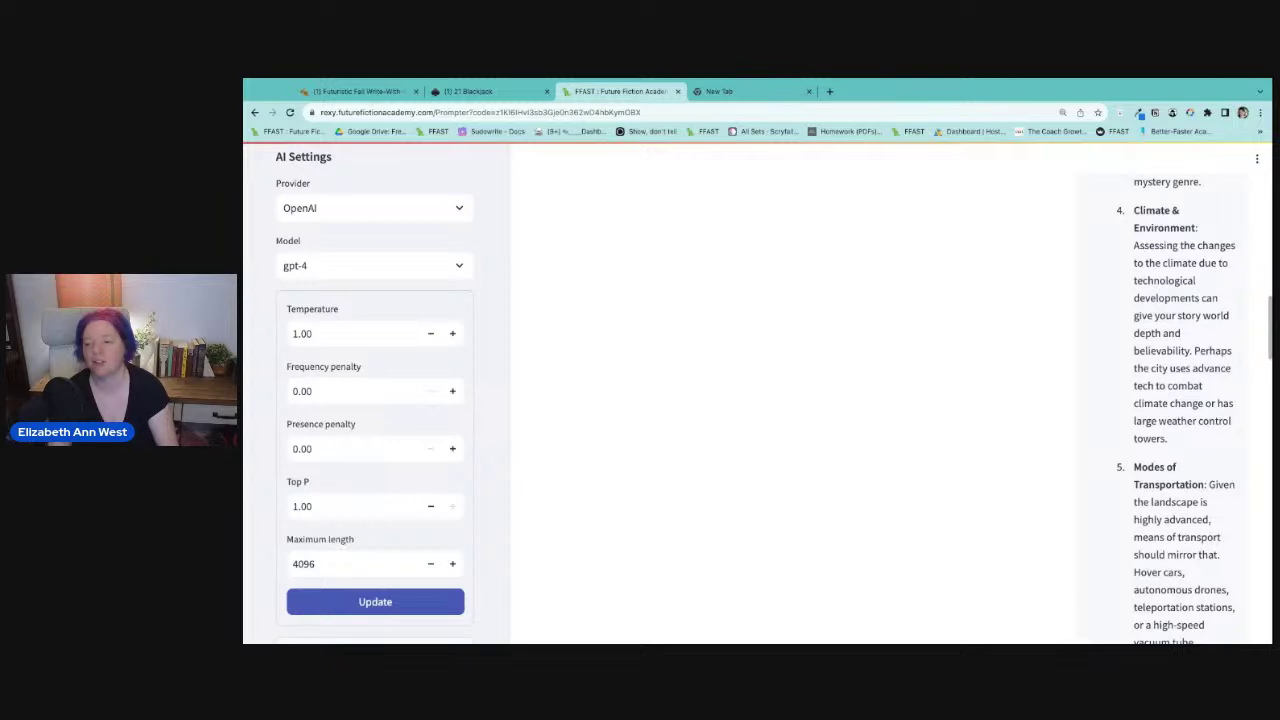
scroll(1181, 410, down, 2)
scroll(1181, 410, up, 1)
scroll(1181, 410, up, 2)
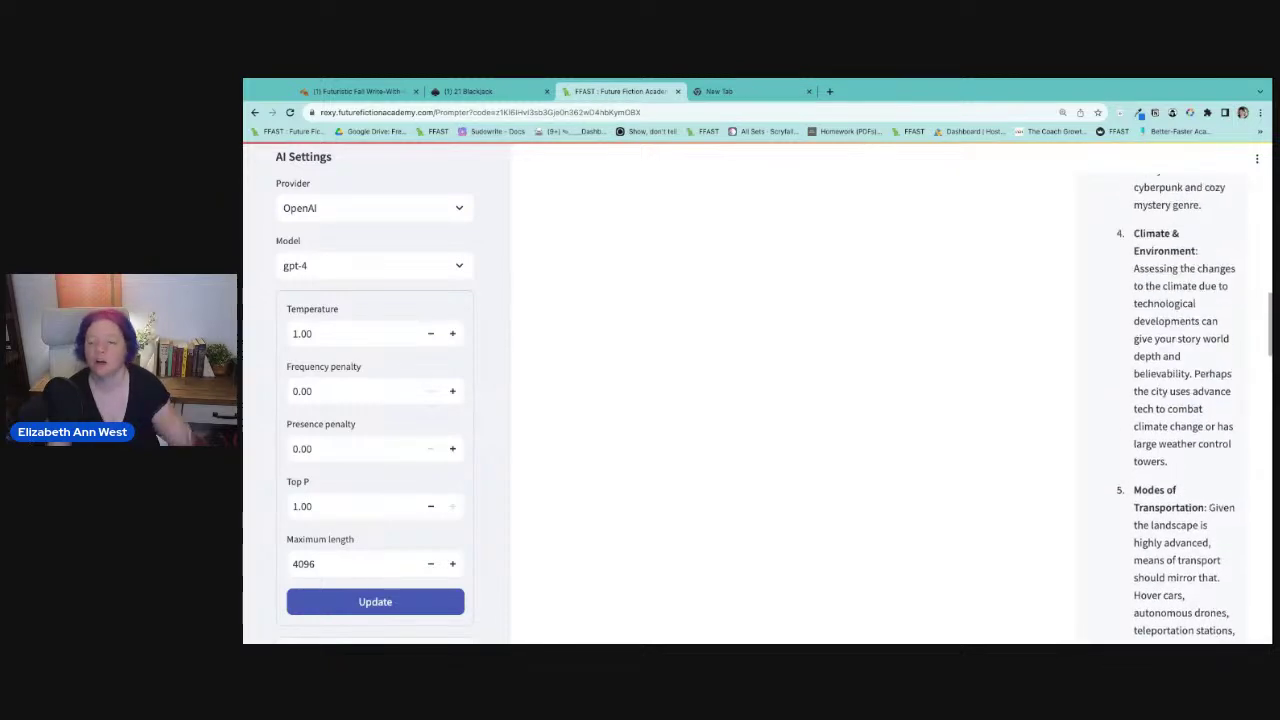
Open the completion view of the generated report and look over its quick-edit text.
click(633, 238)
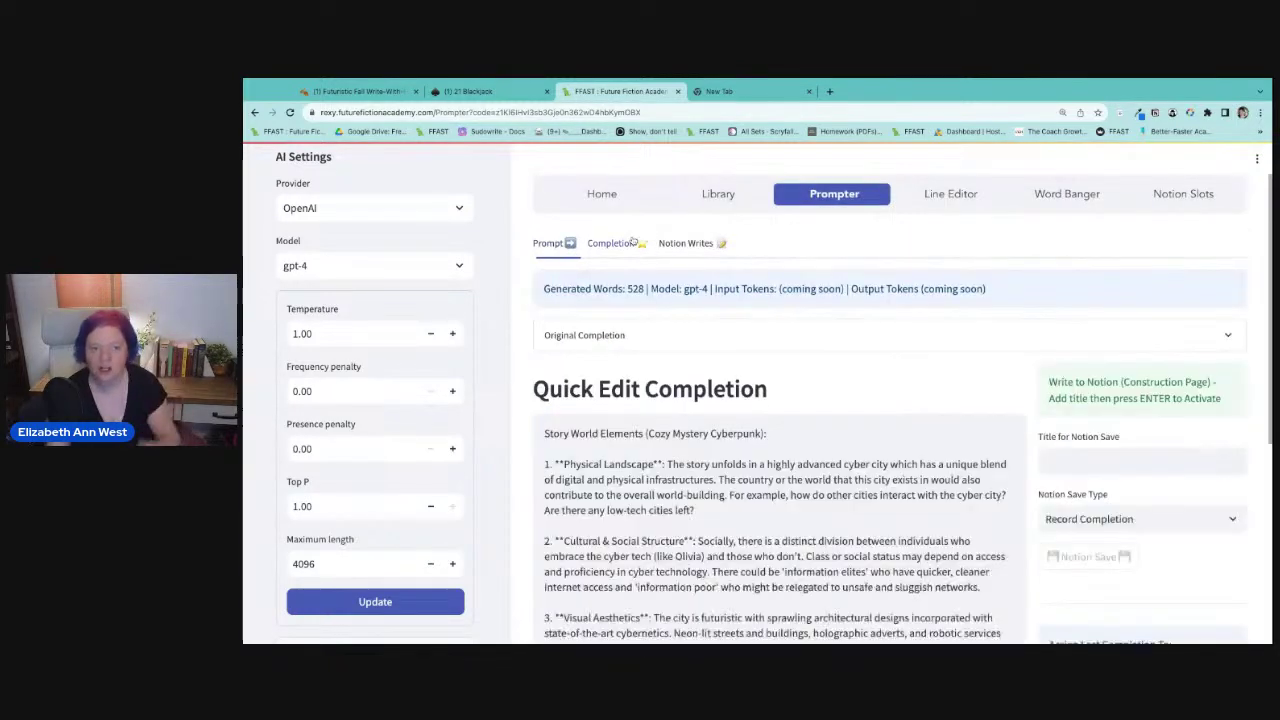
scroll(780, 530, down, 1)
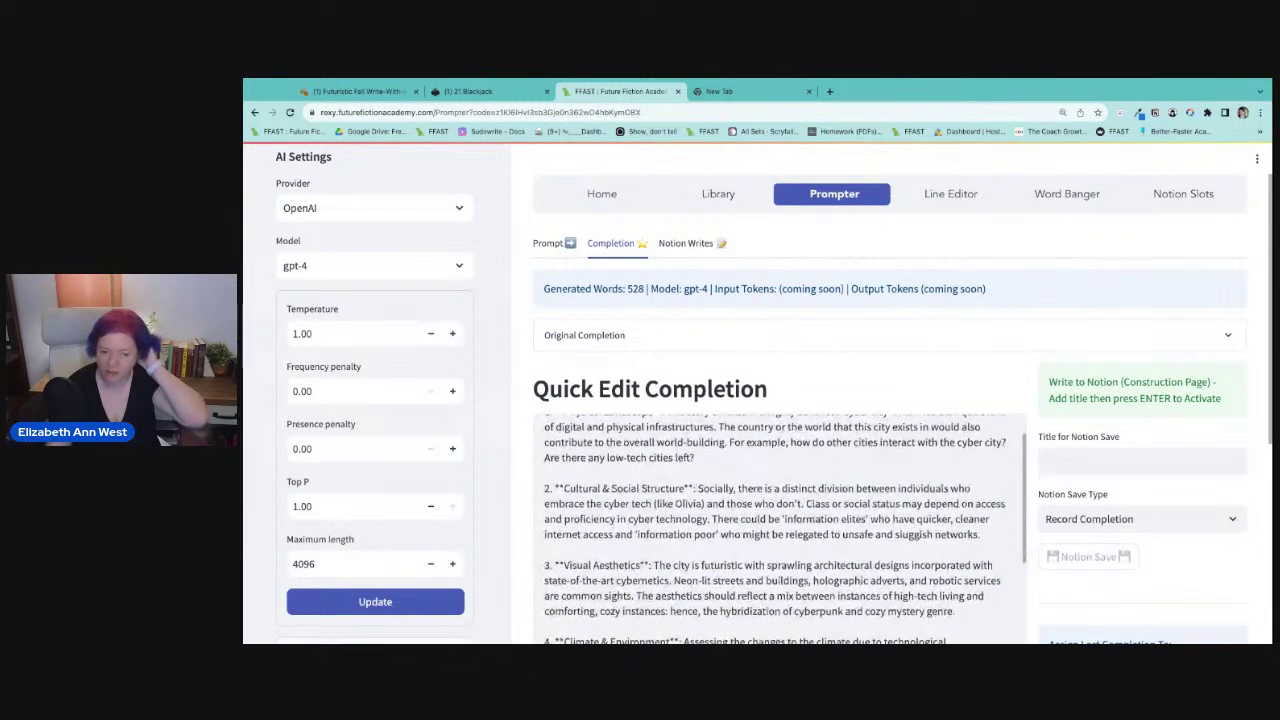
scroll(780, 530, up, 1)
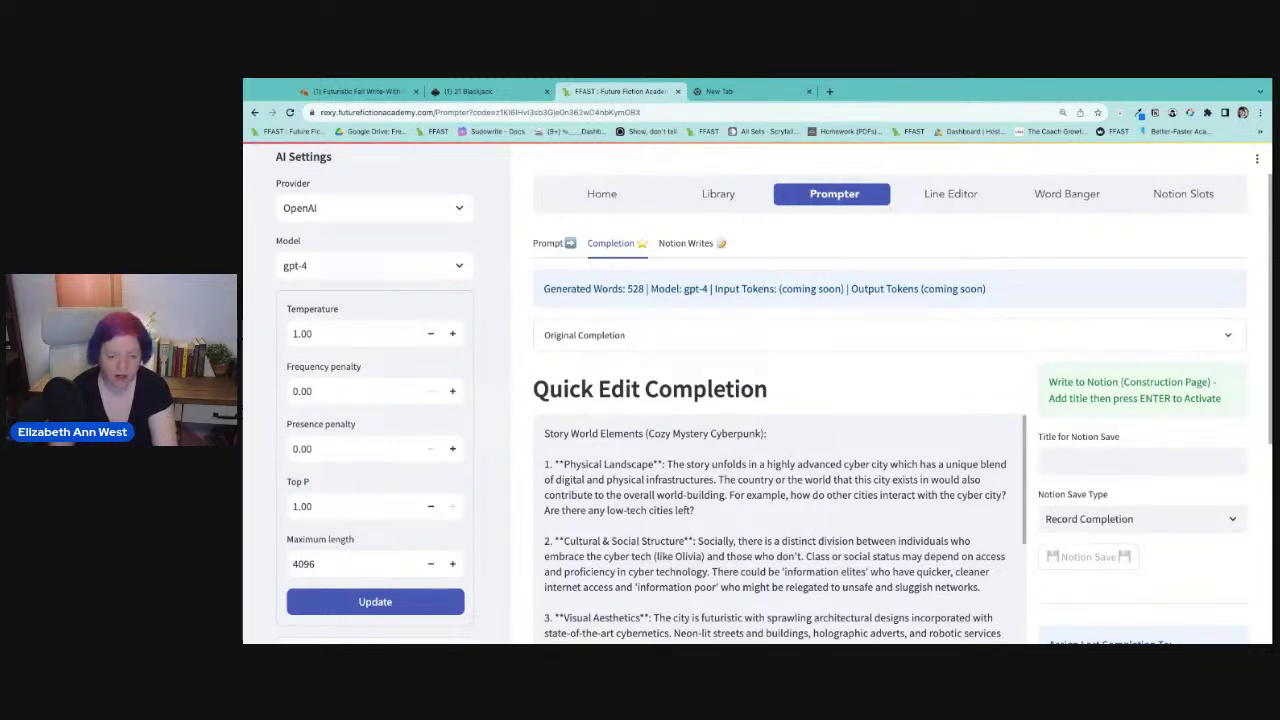
Open the report in the Line Editor and look over its text and editing instructions area.
click(950, 194)
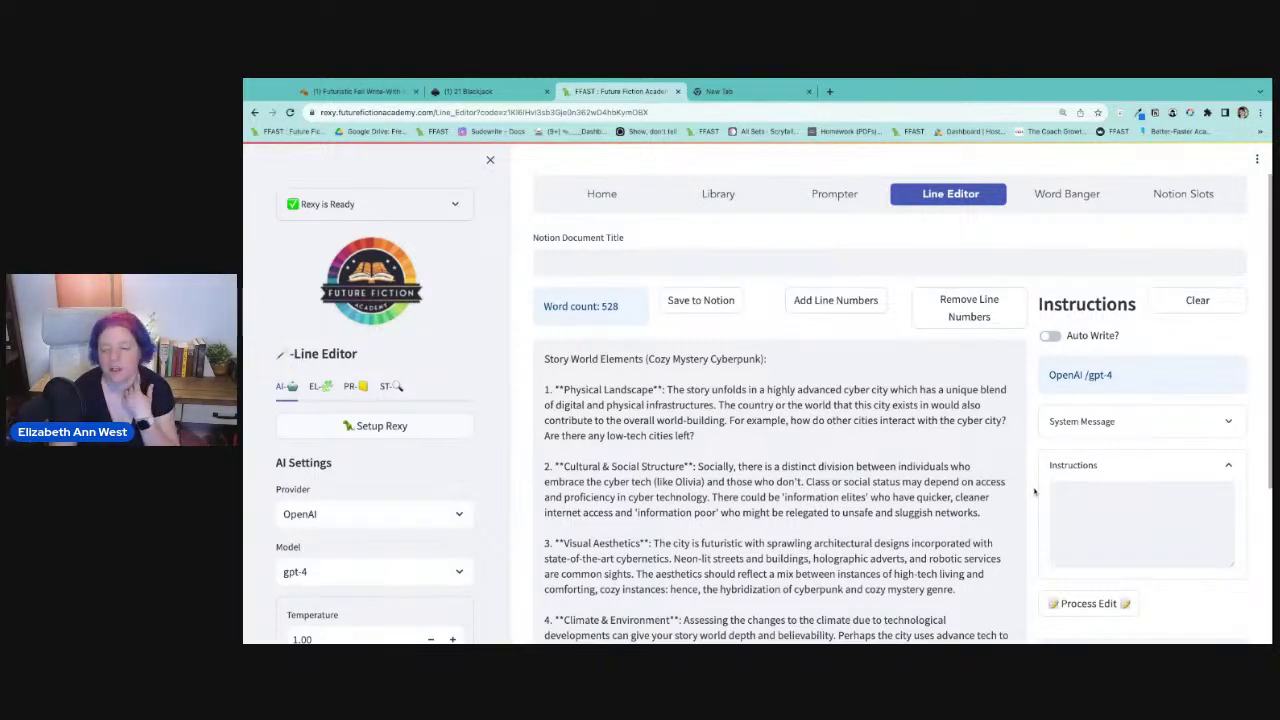
scroll(1034, 490, down, 3)
scroll(1045, 492, up, 2)
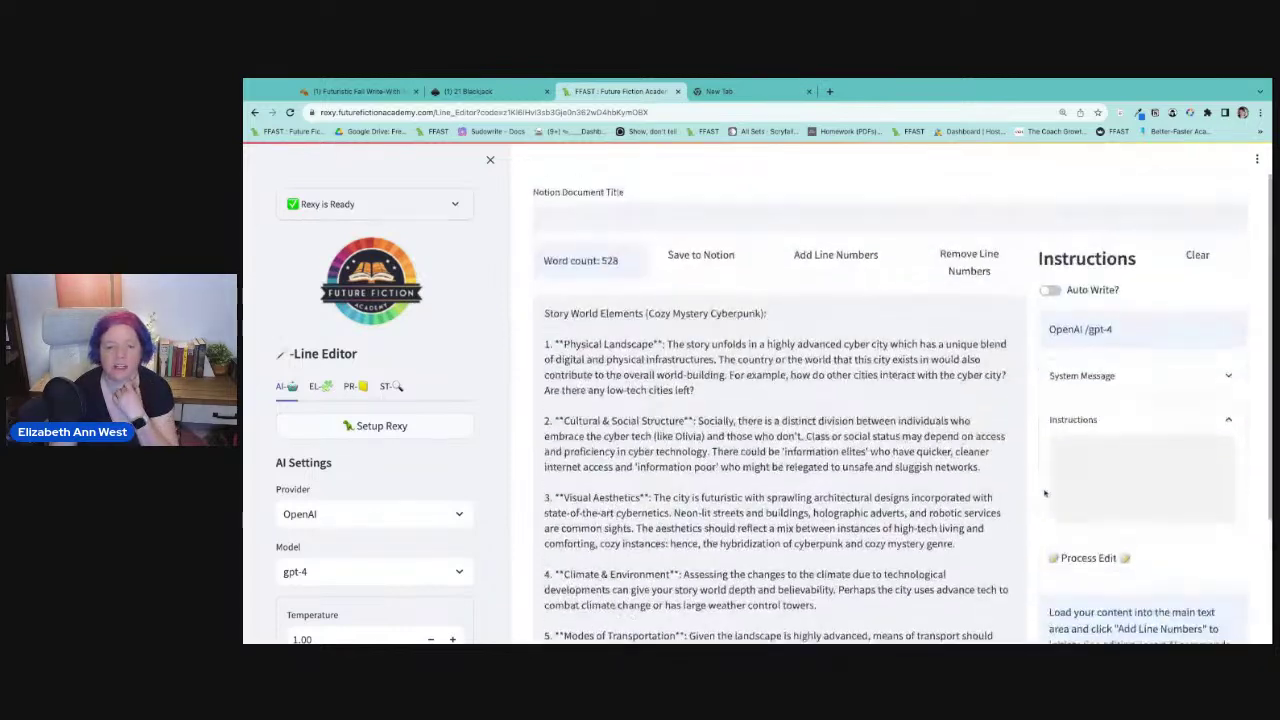
Add line numbers to the Story World report and expand the System Message section.
scroll(1045, 492, up, 1)
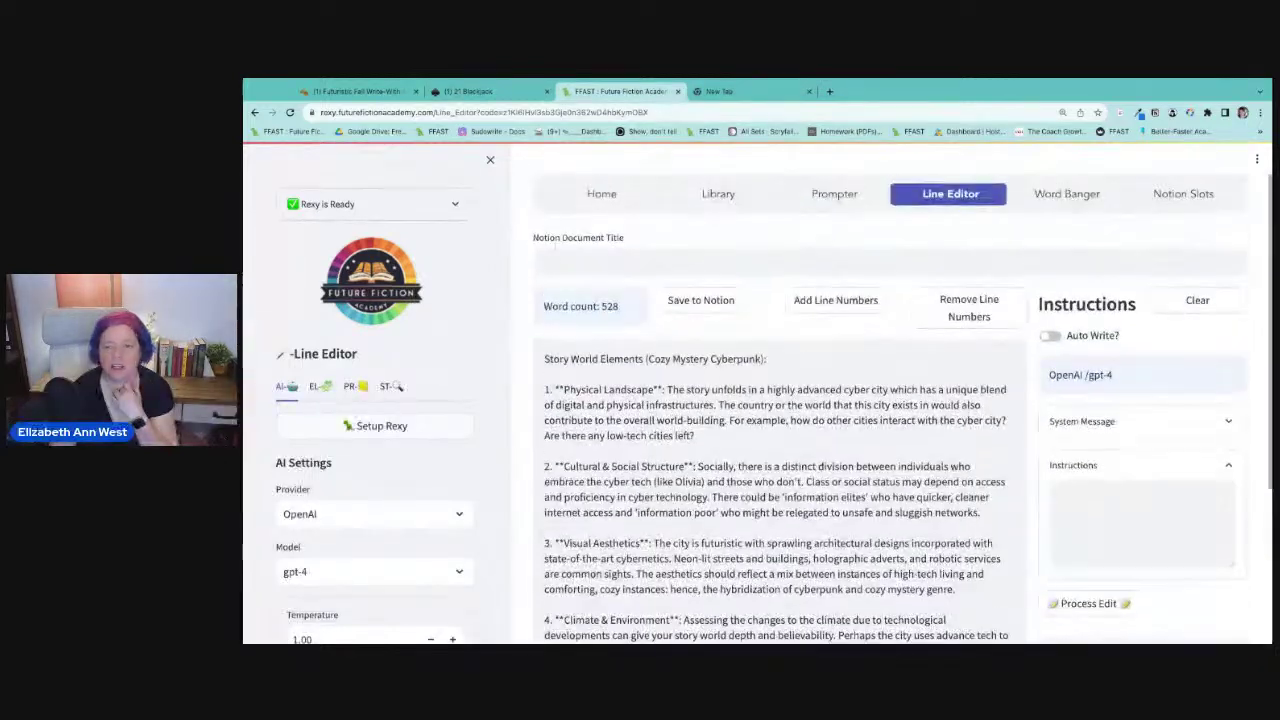
click(852, 309)
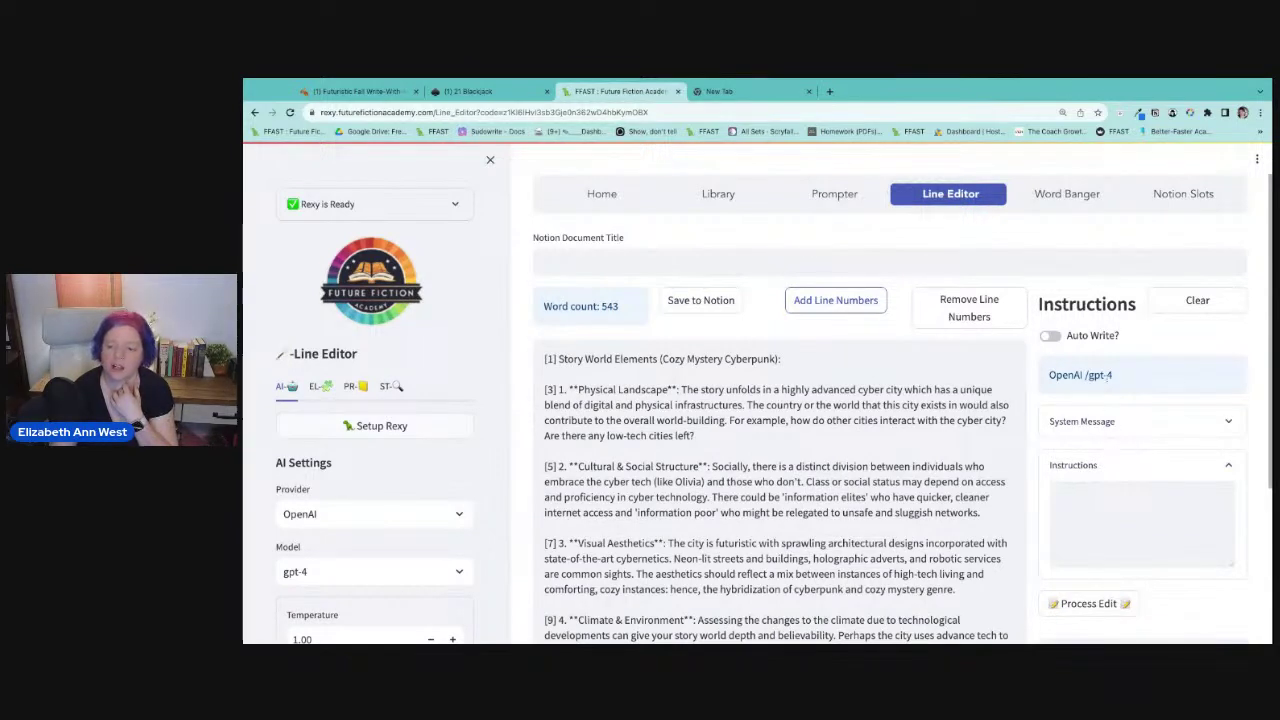
click(1115, 425)
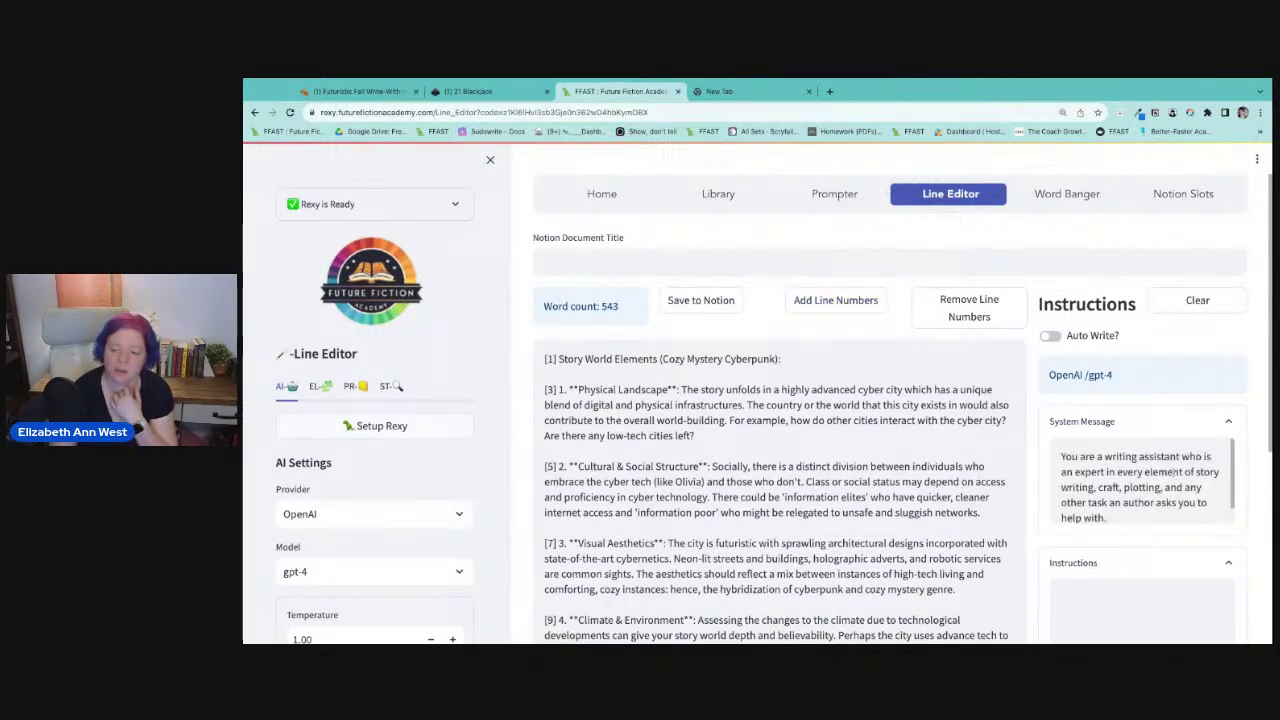
Begin the editing instructions with "Only expand Line [3] ** Physical Landscape.".
scroll(1174, 472, down, 1)
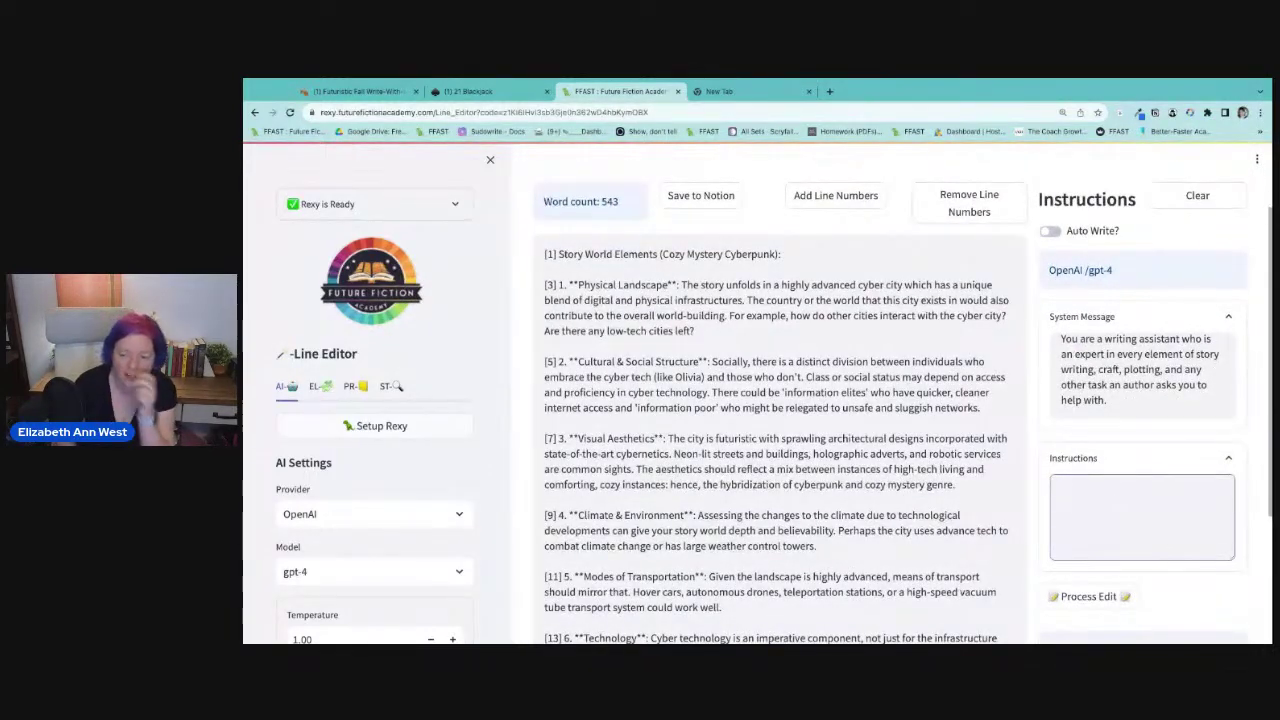
text(On)
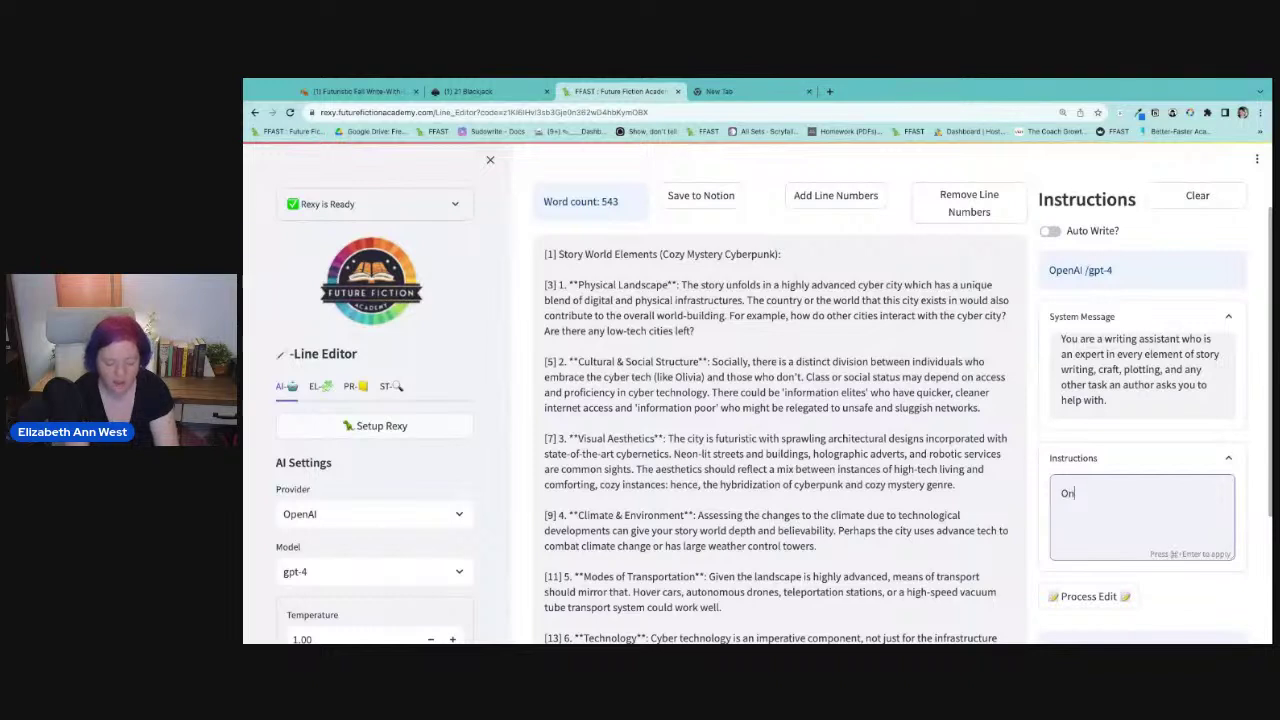
text(ly expand)
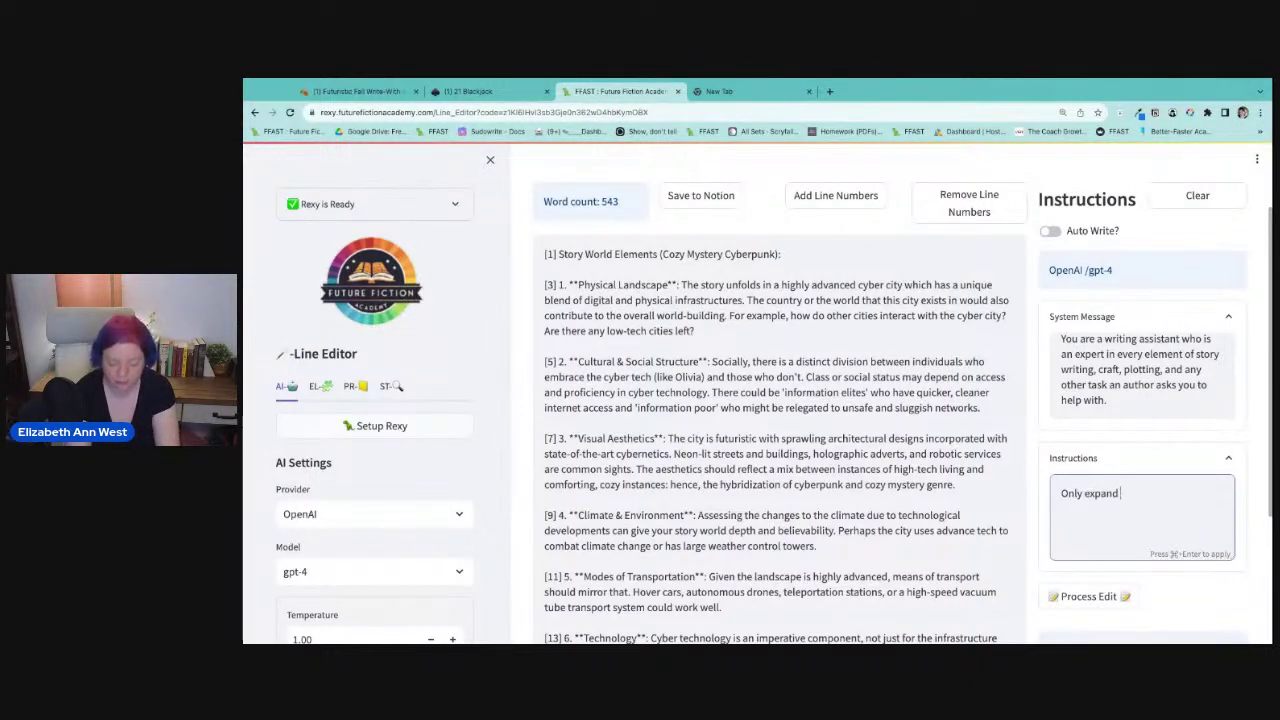
text( Line 3)
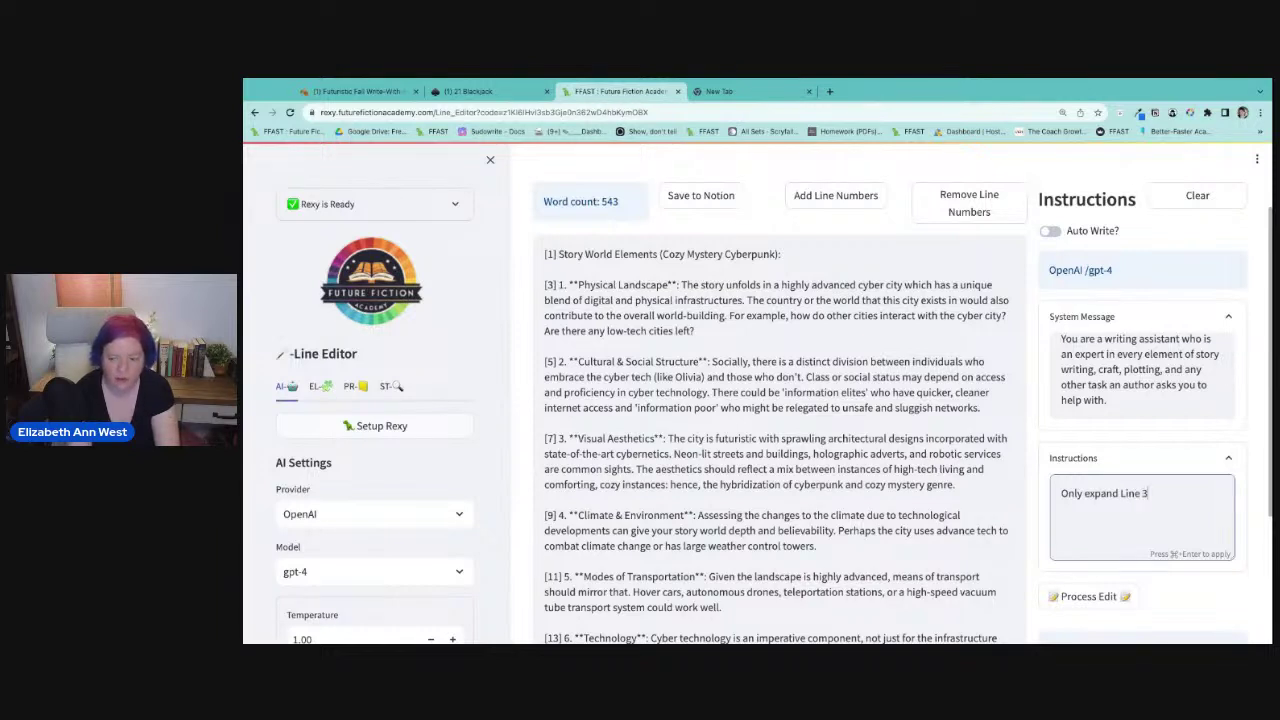
key(BackSpace)
text([3)
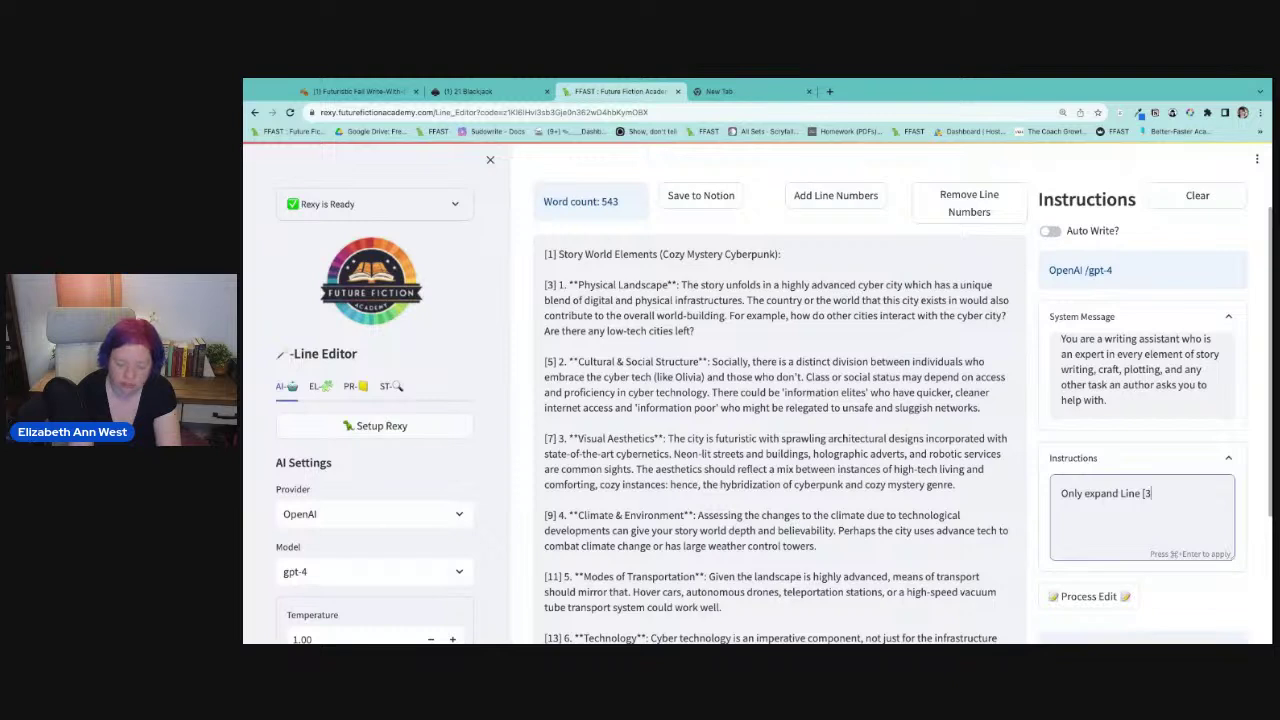
text(] ** Physcial)
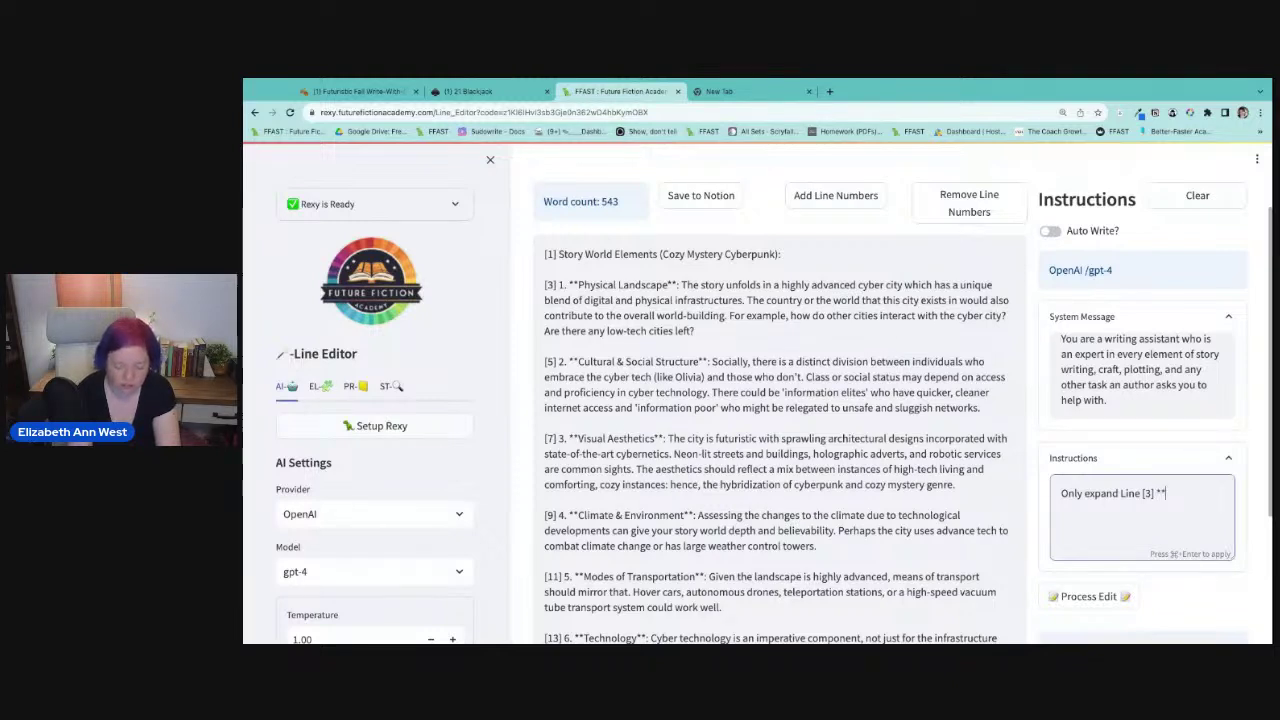
key(BackSpace)
key(BackSpace)
key(BackSpace)
key(BackSpace)
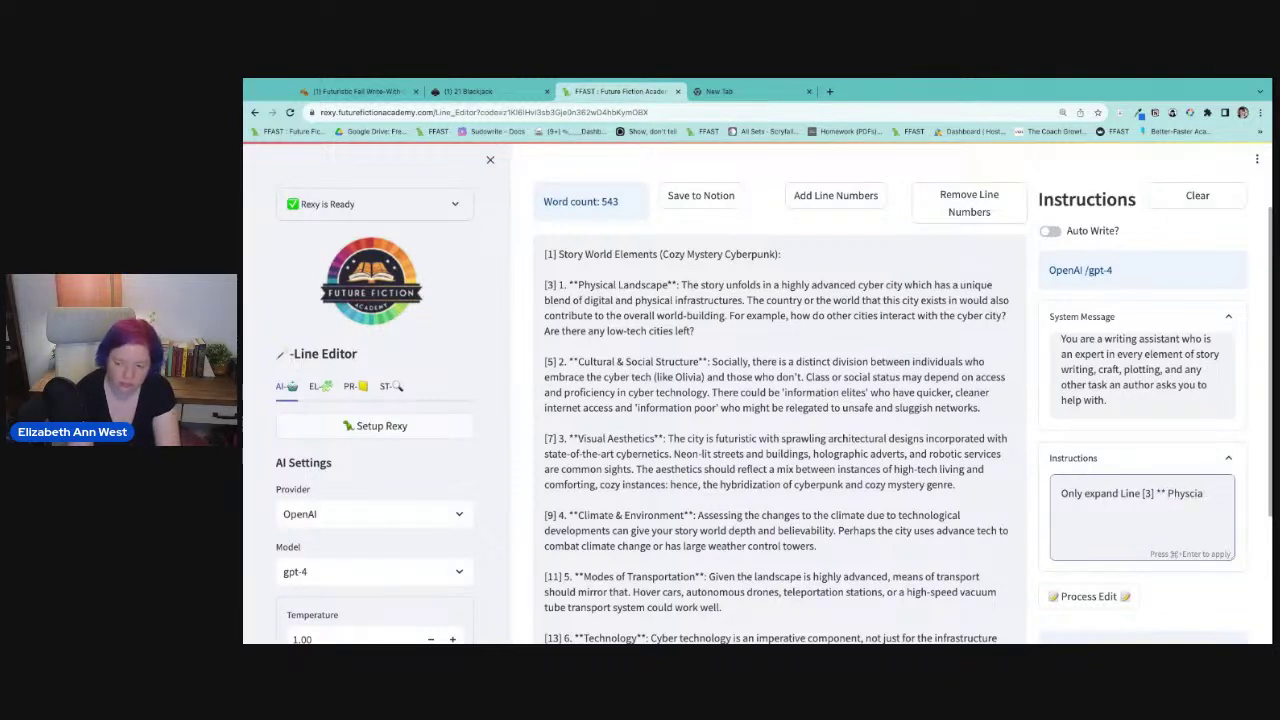
text(ical Landacap)
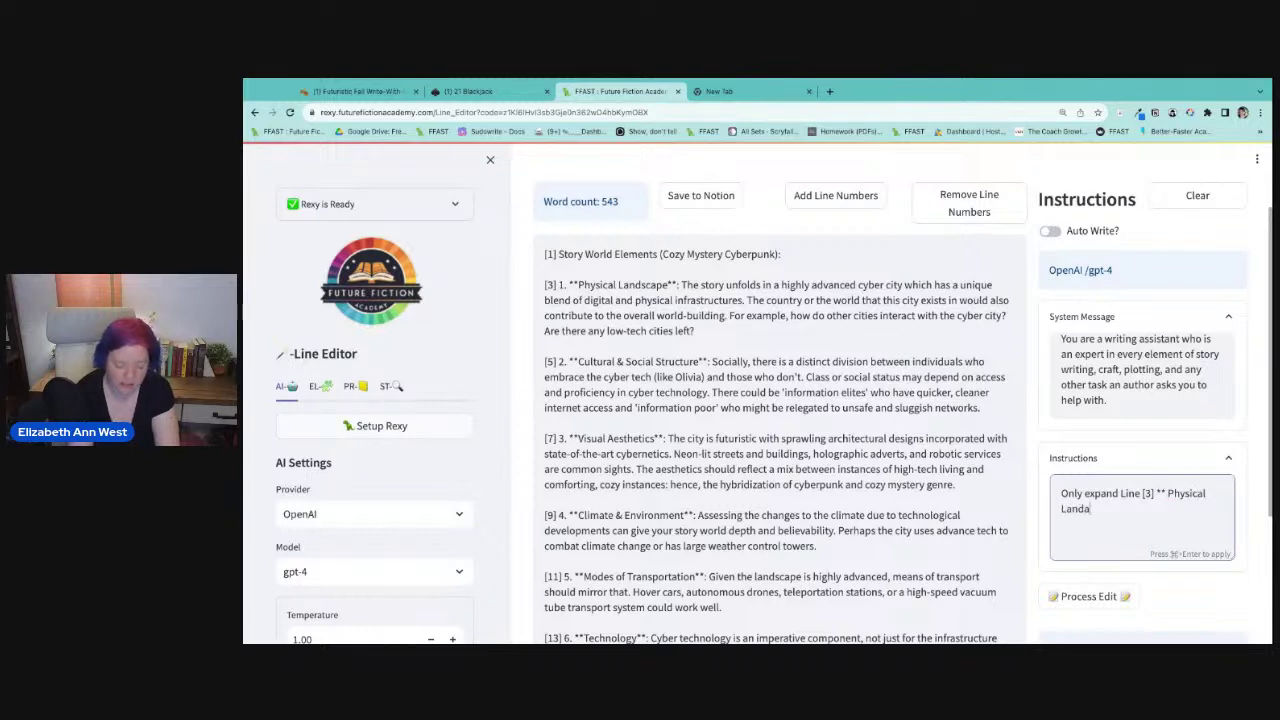
key(BackSpace)
key(BackSpace)
key(BackSpace)
key(BackSpace)
text(sc)
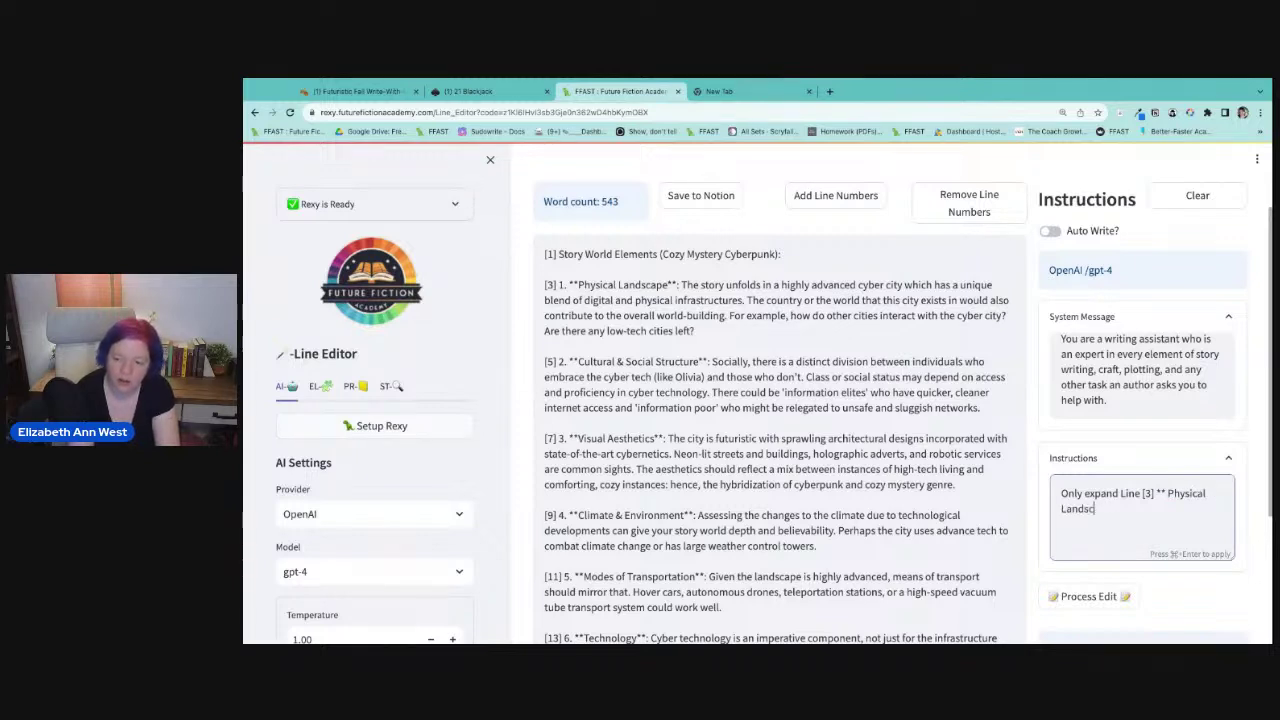
text(ape. Ye)
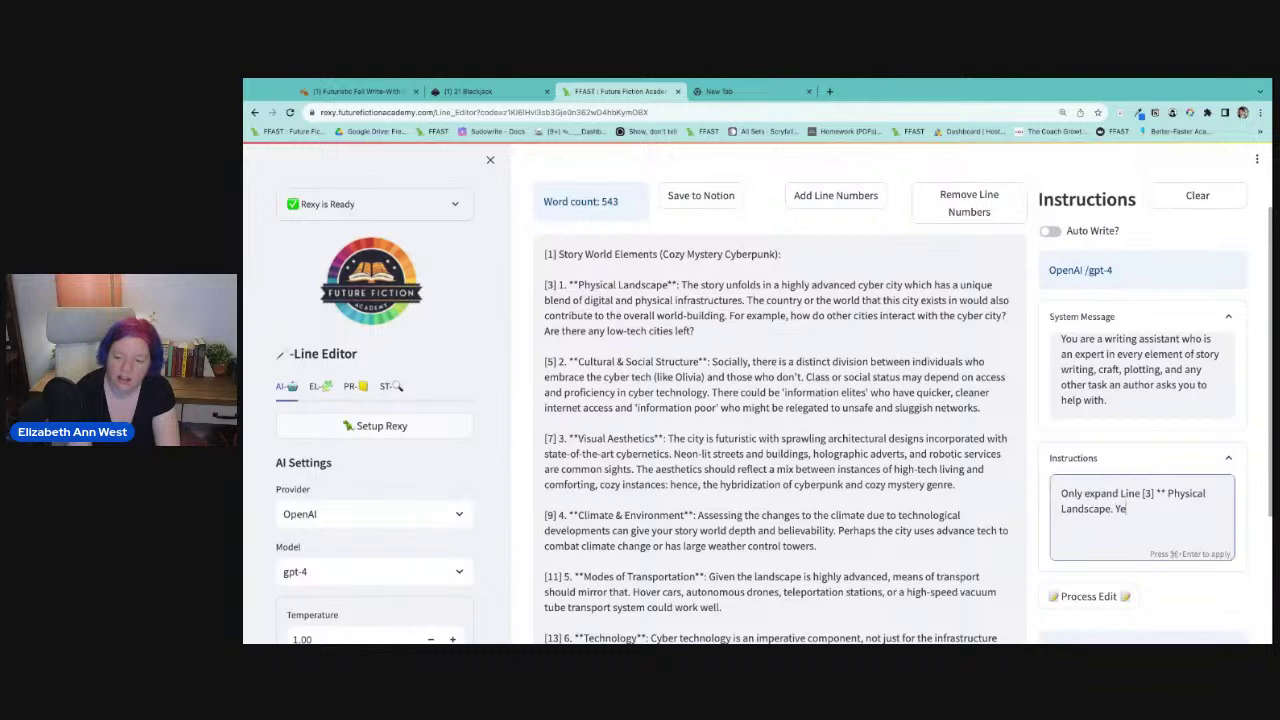
Continue the instructions with "Yes, there are low teach cities, please imagine how these cities might be socio-polital-economically linked.".
text(s, there are lo)
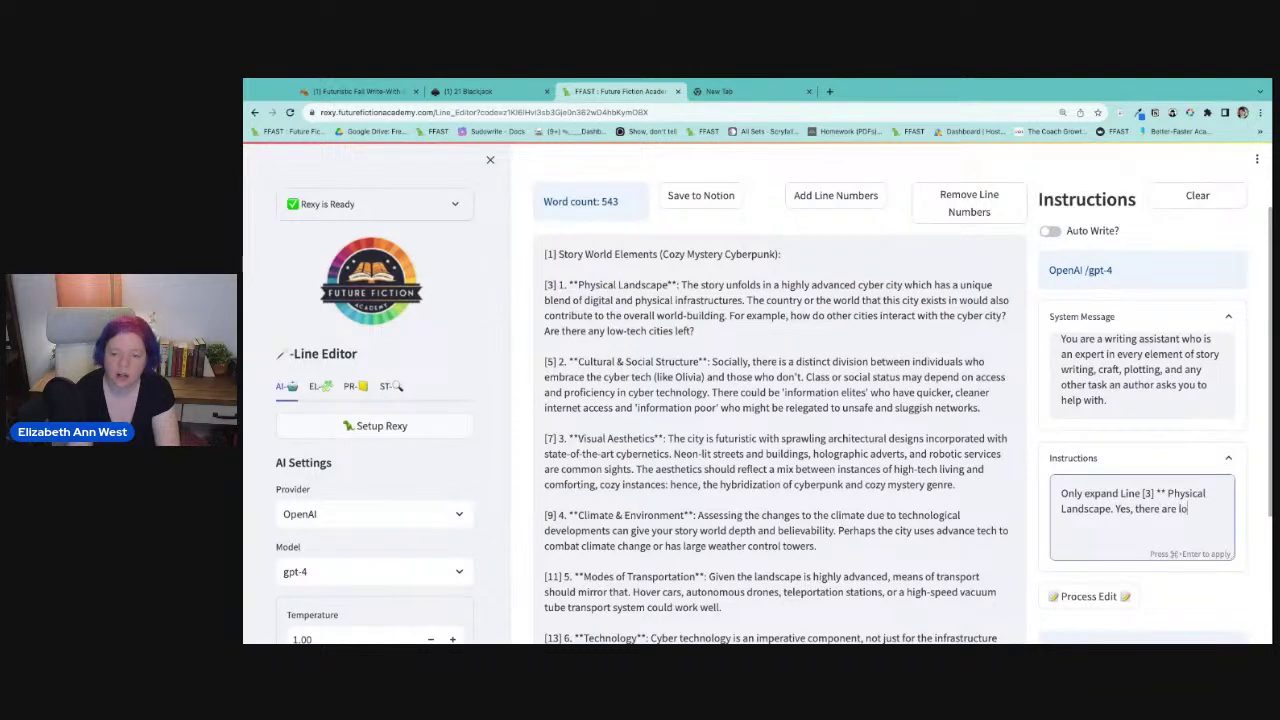
text(w)
text(tea)
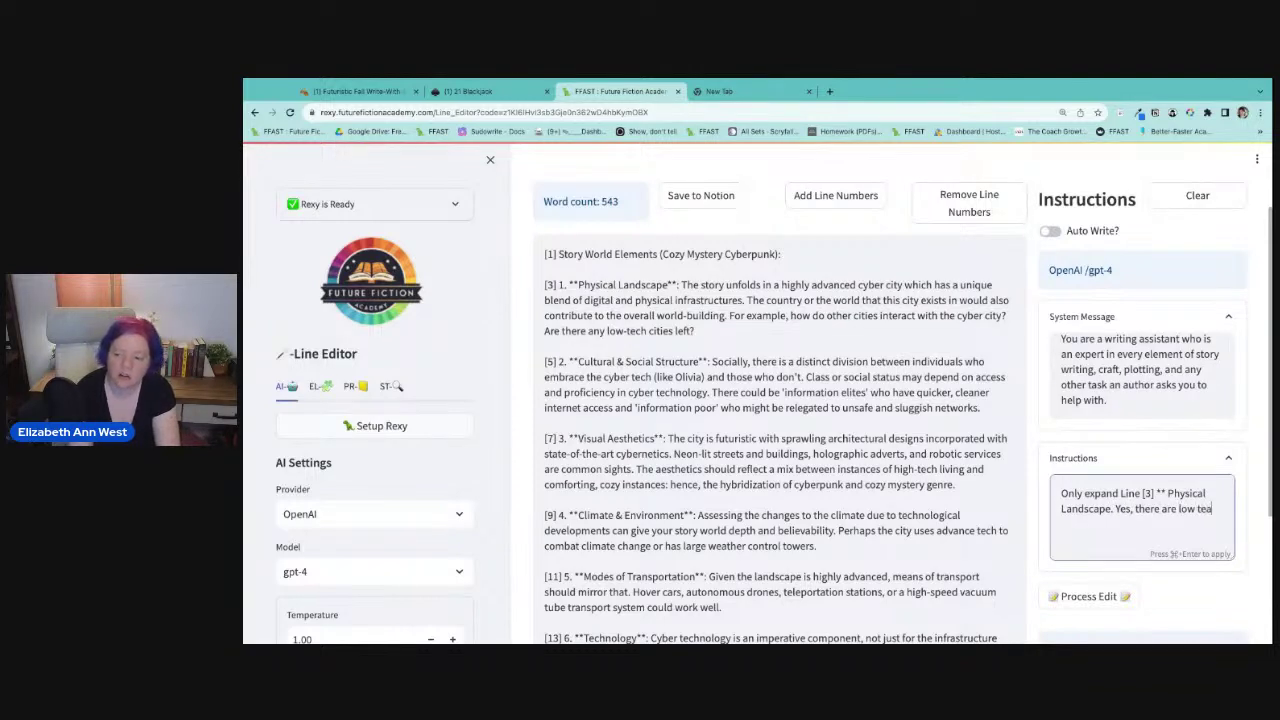
text(ch citie)
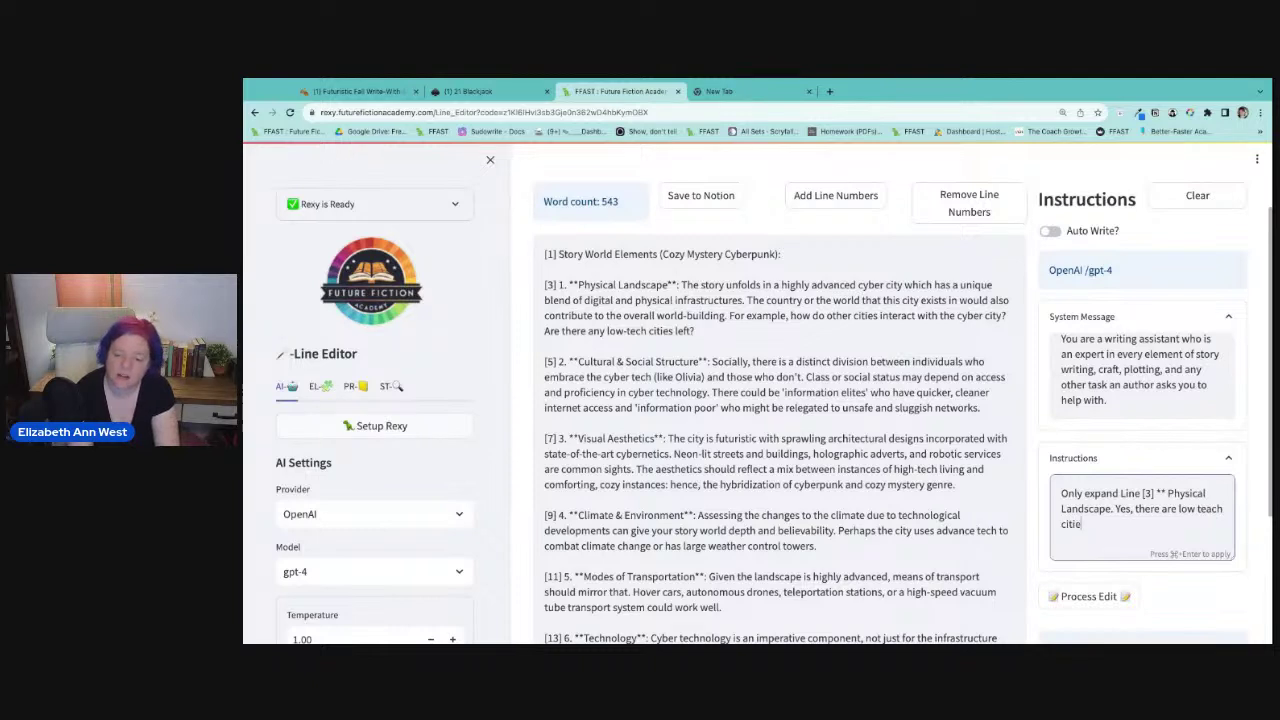
text(s, please)
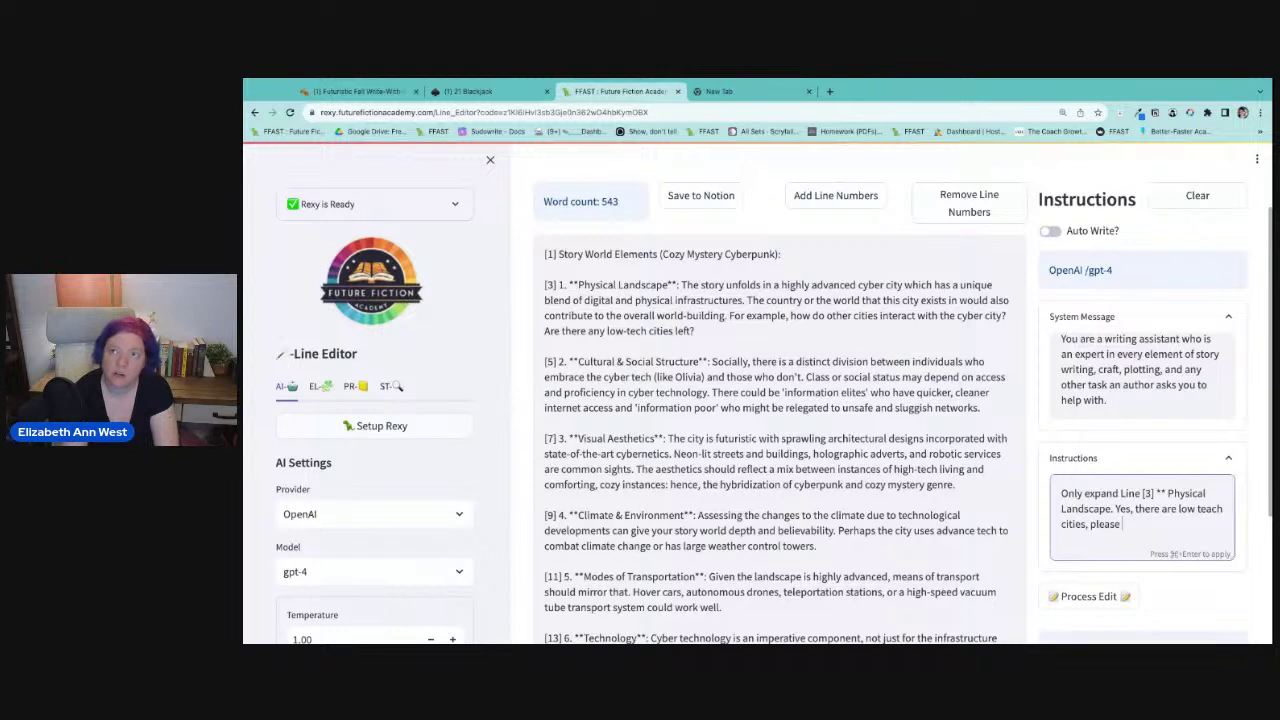
text( imagine how )
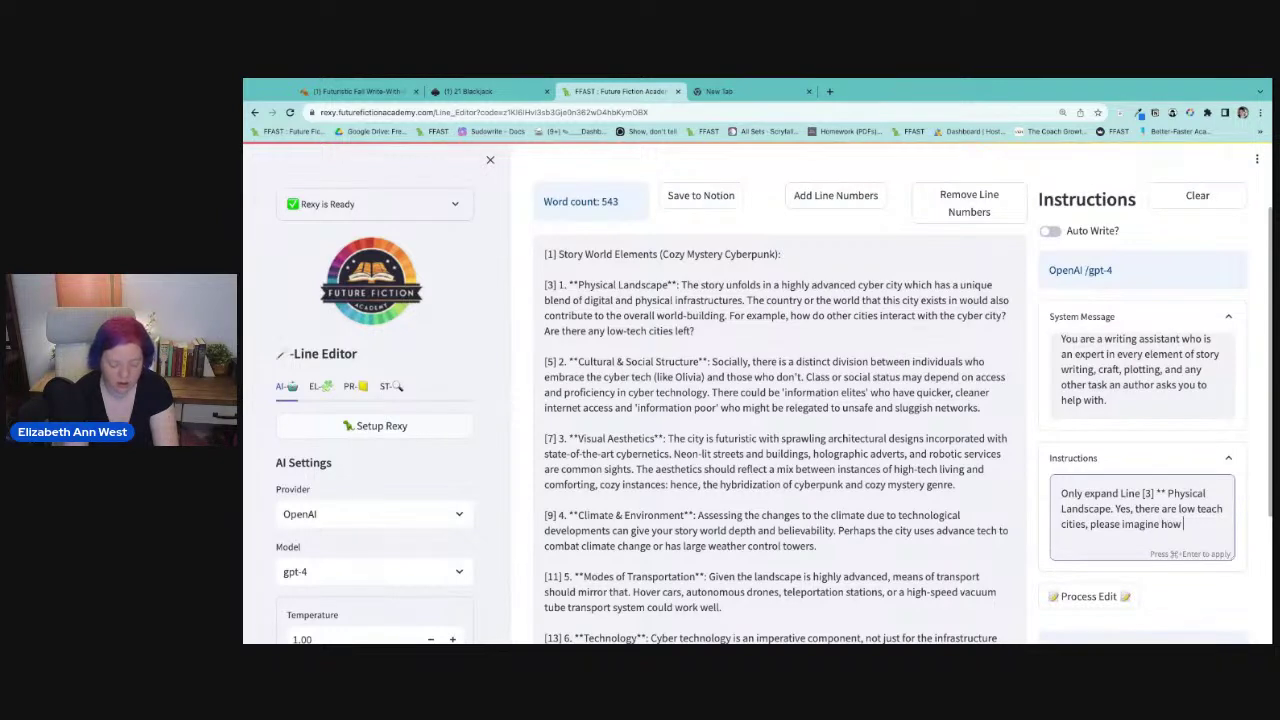
text(these cities m)
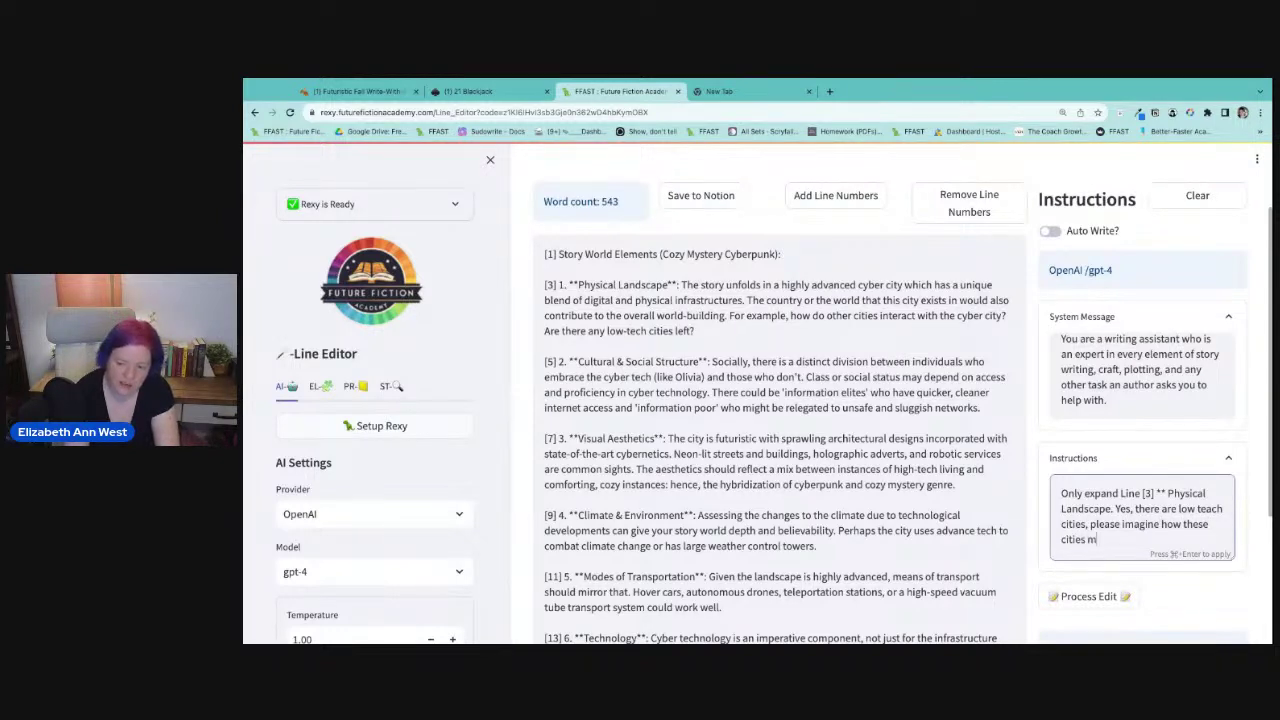
text(ight be)
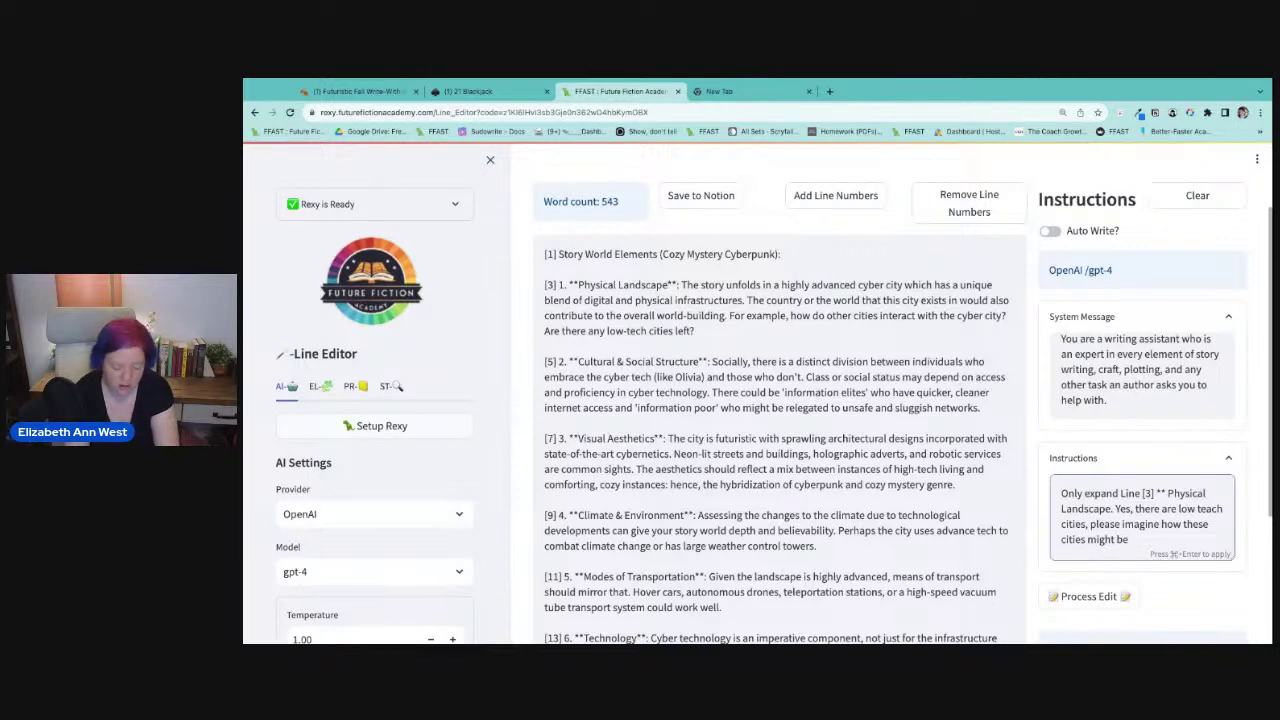
text( socio)
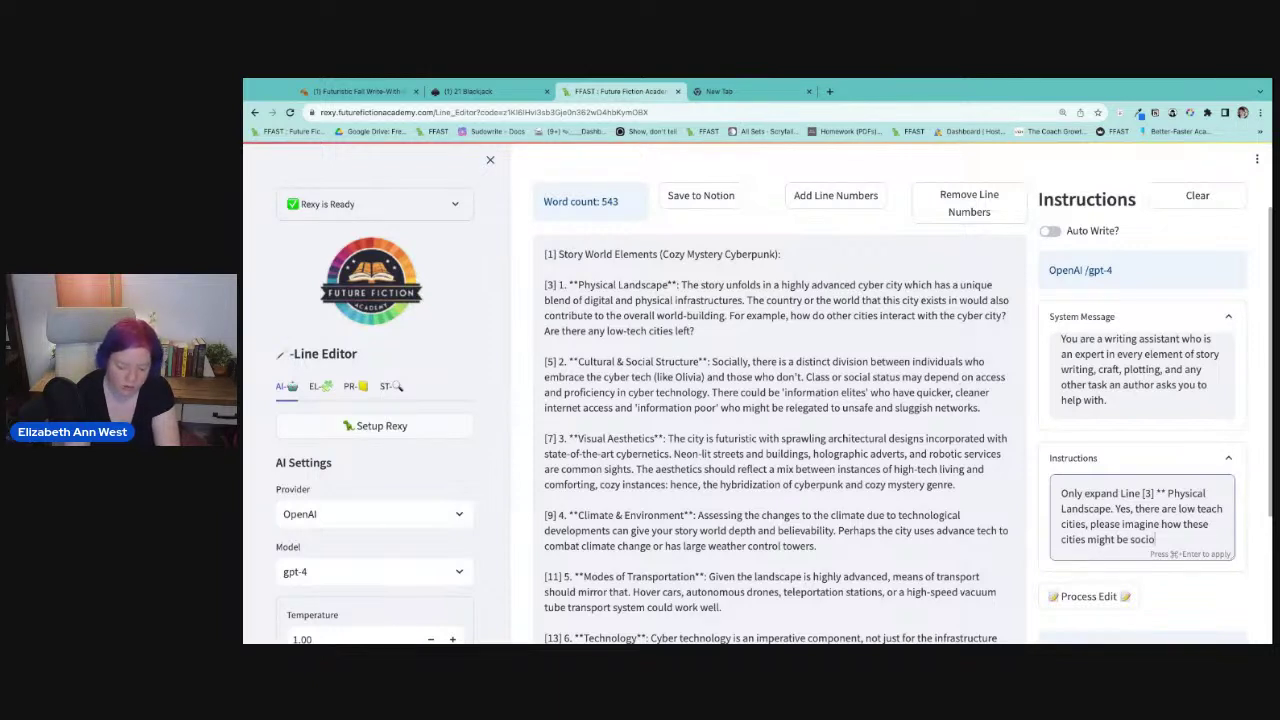
text(-polita)
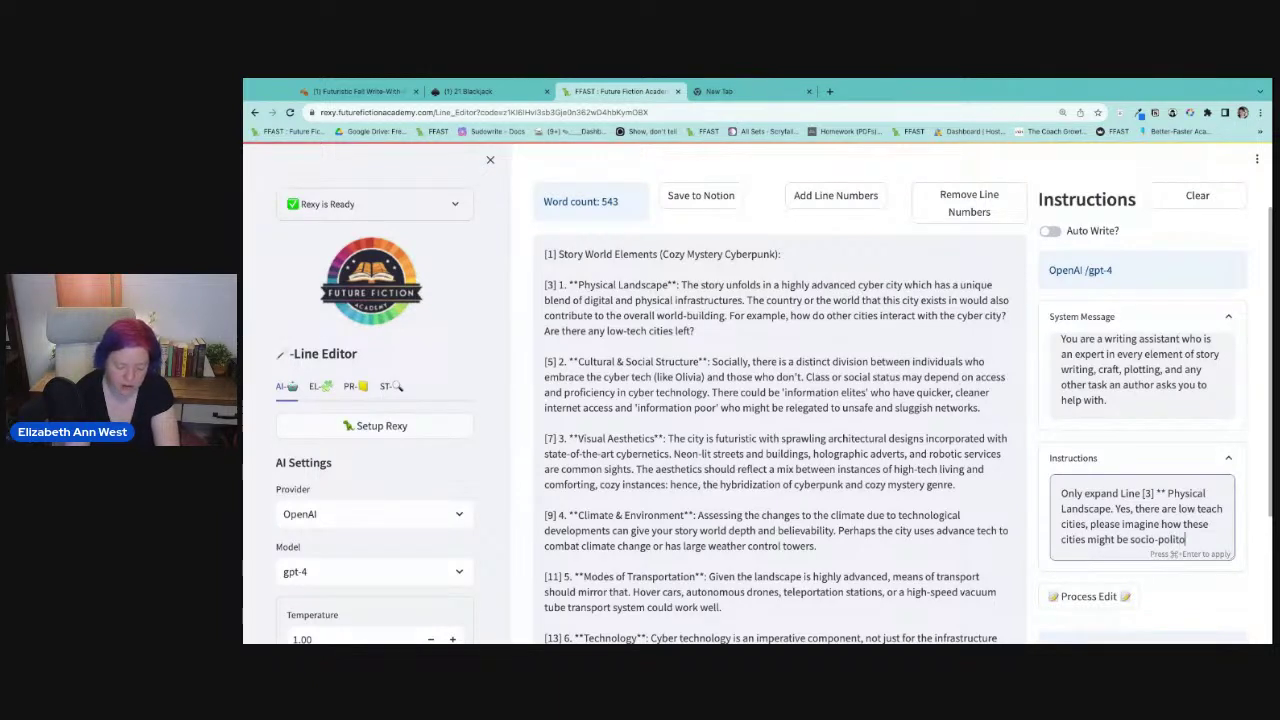
text(l-economically)
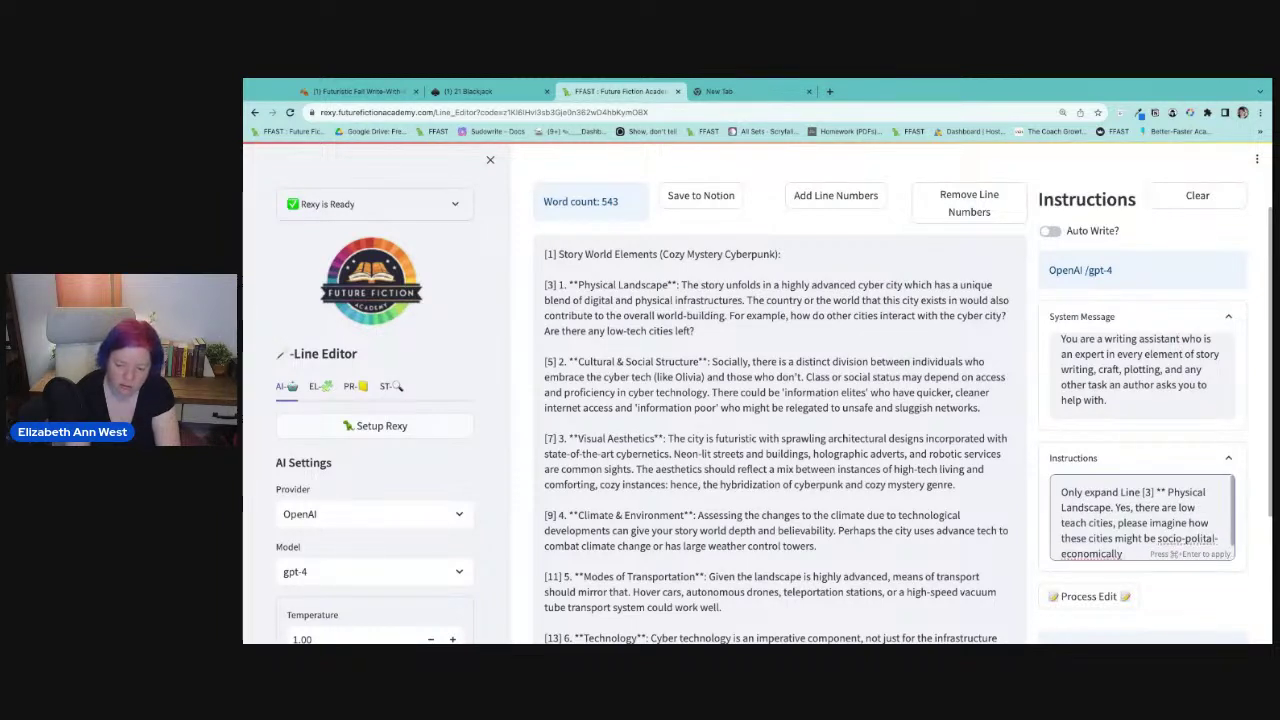
text( linked.)
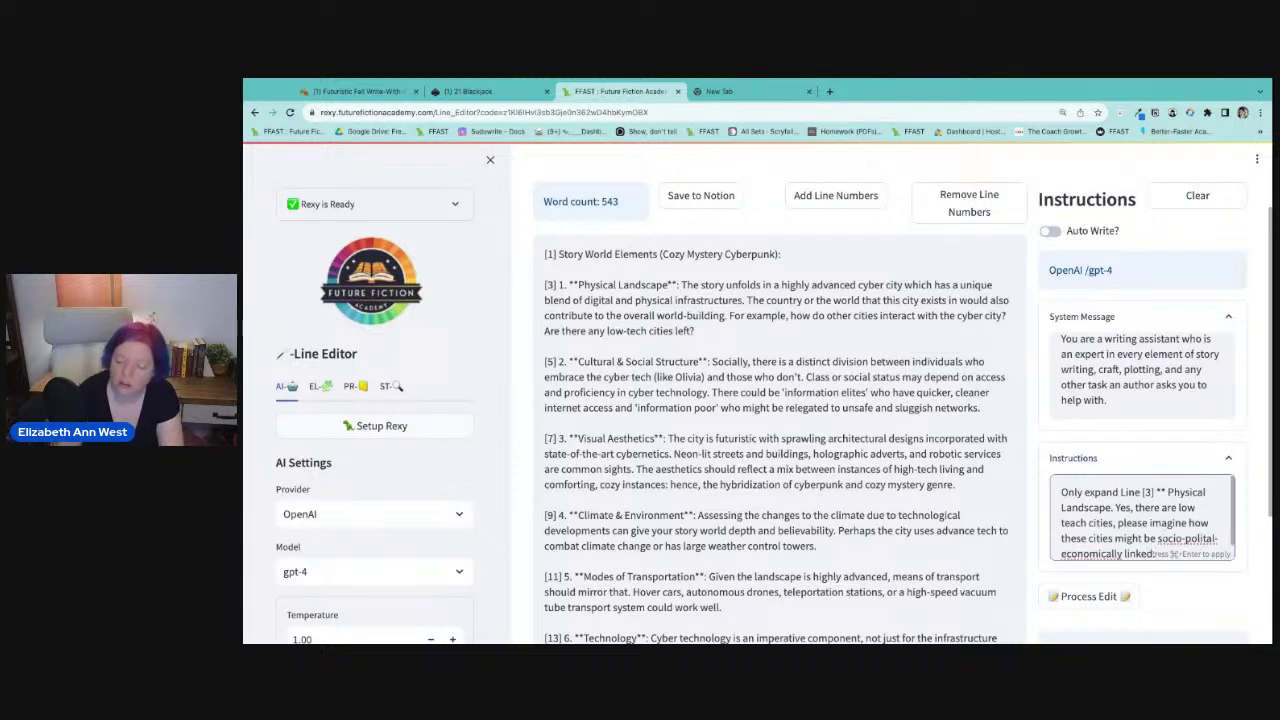
Process the edit and read through the generated Physical Landscape expansion, highlighting the phrase "high-tech residents".
click(1085, 595)
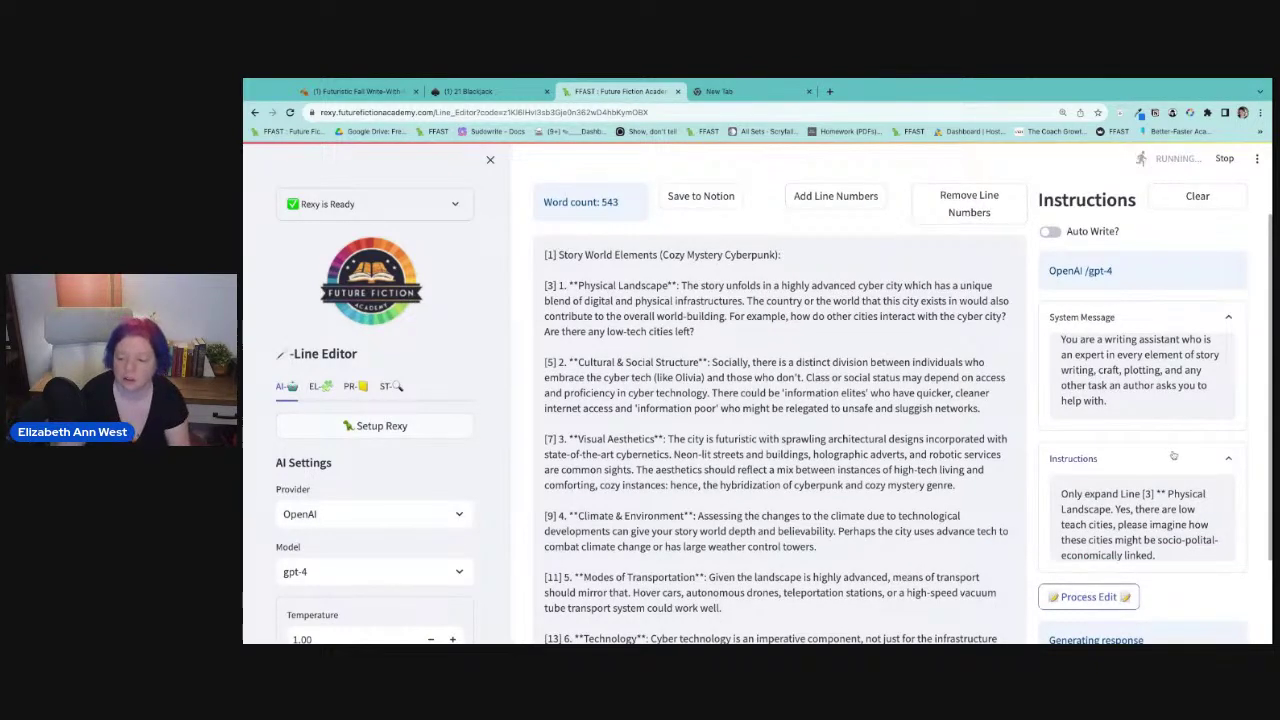
scroll(1173, 455, down, 2)
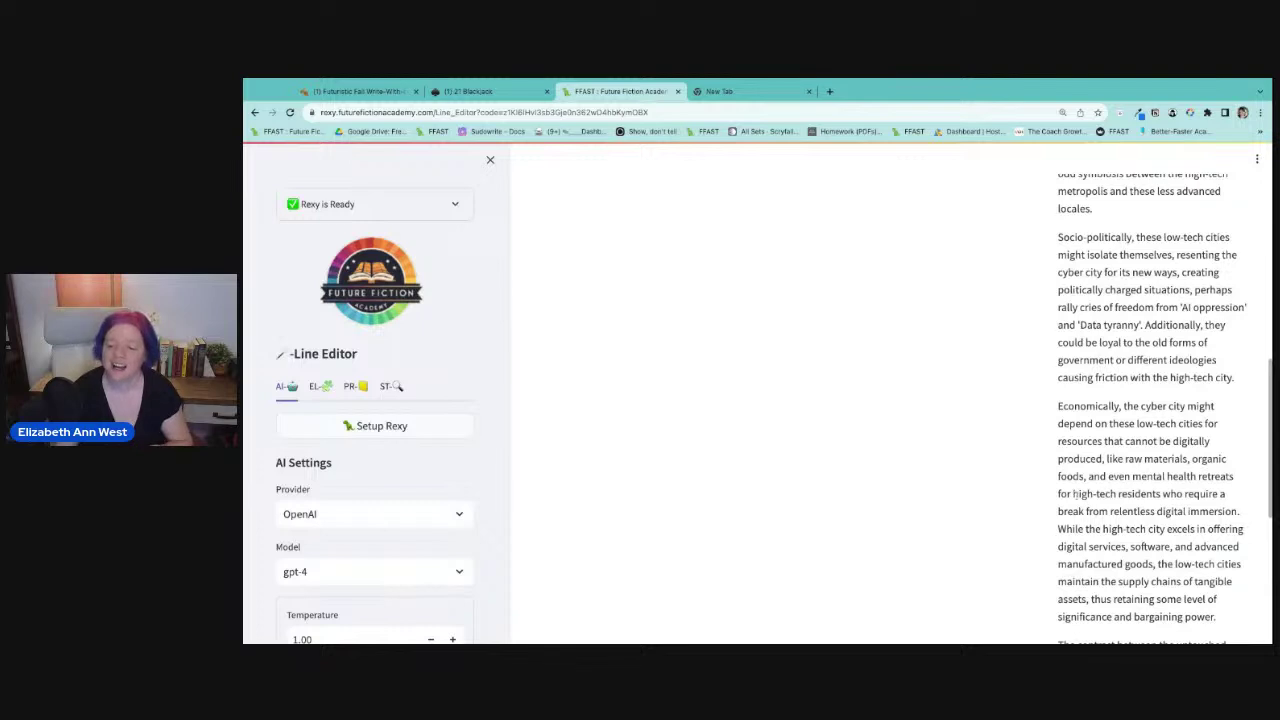
drag(1074, 494, 1163, 494)
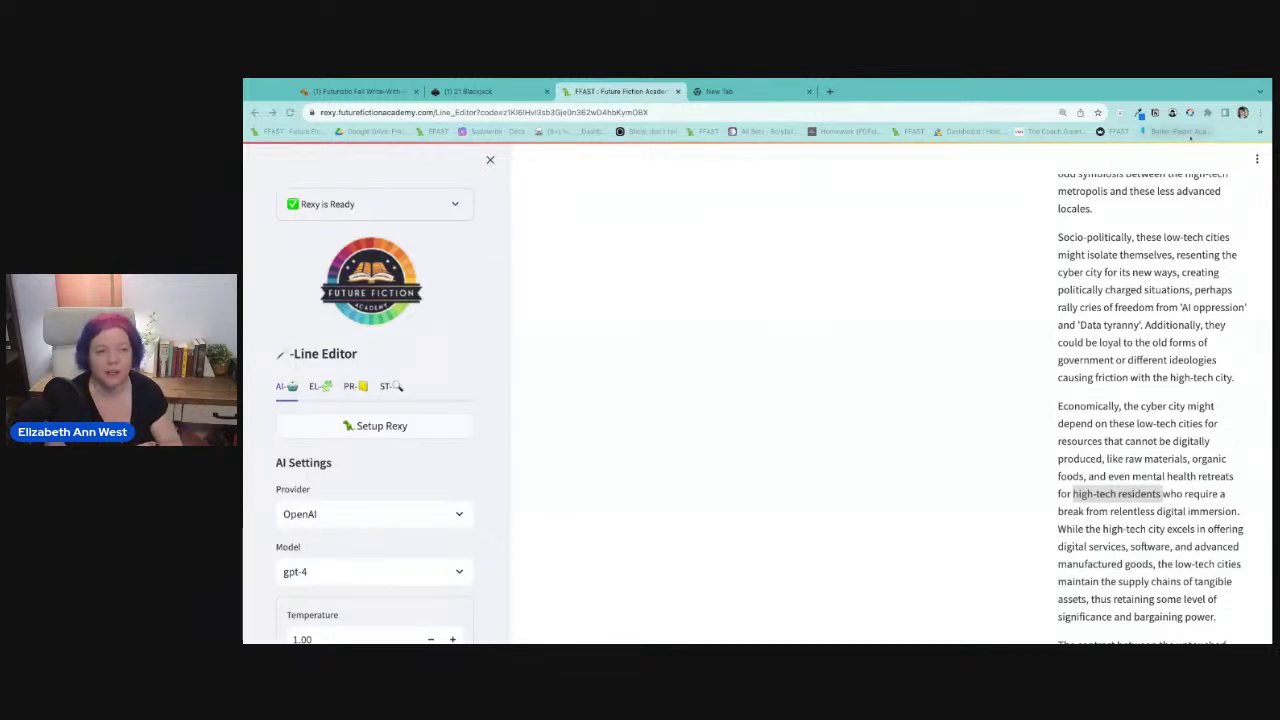
Switch to the Futuristic Fall Write-With-Me page in Notion, add a blank line below the Blackjack link, and return to the Line Editor.
click(355, 91)
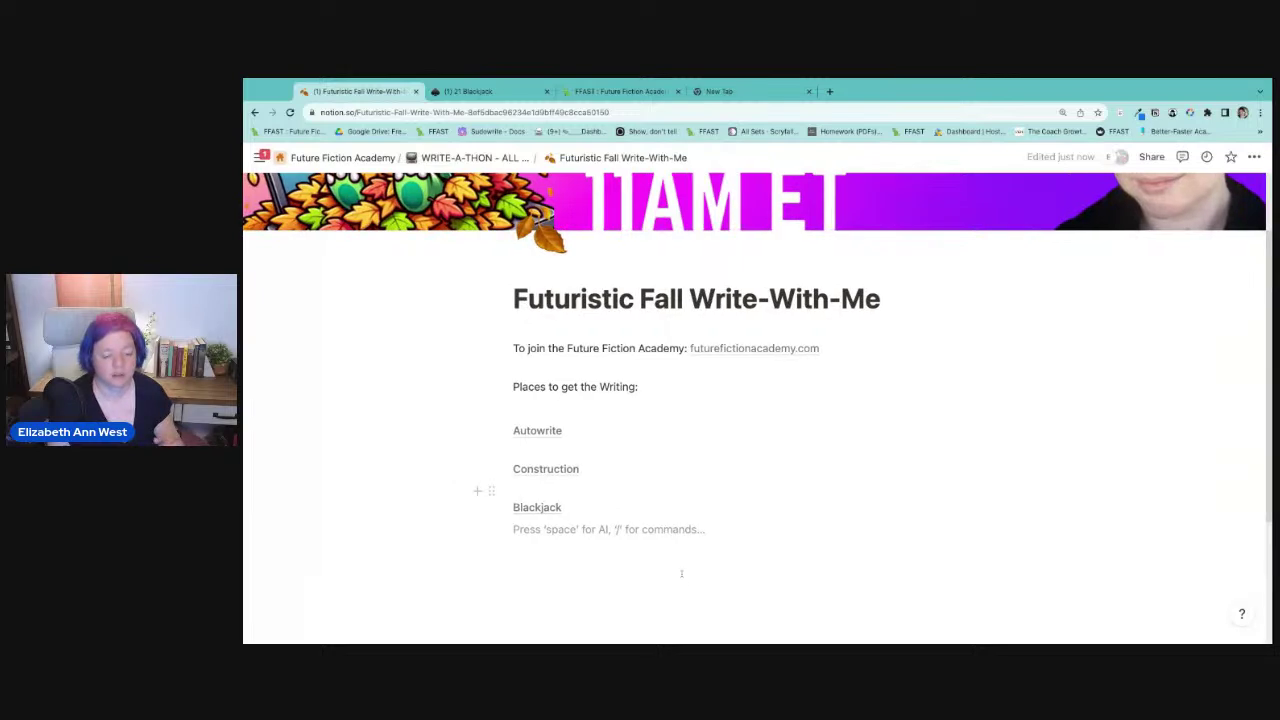
key(Return)
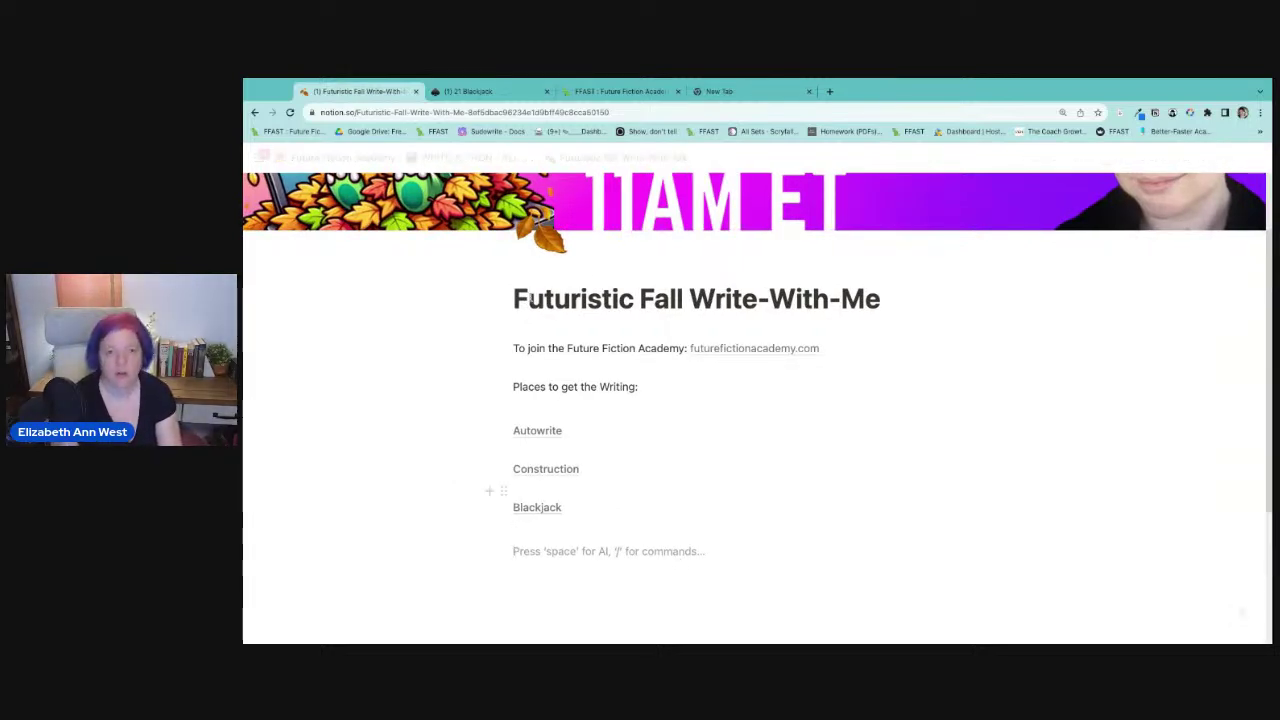
click(594, 93)
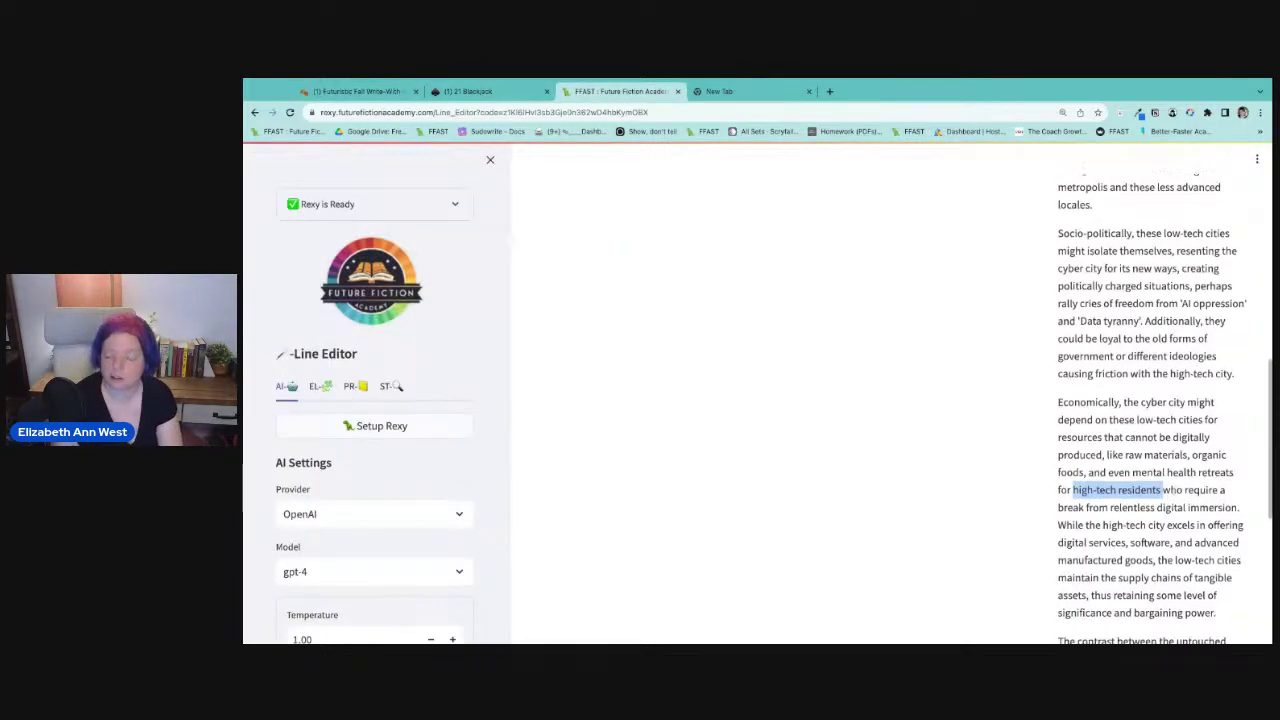
Replace the Physical Landscape text in line [3] of the report with a copy of the full generated expansion.
scroll(991, 517, down, 5)
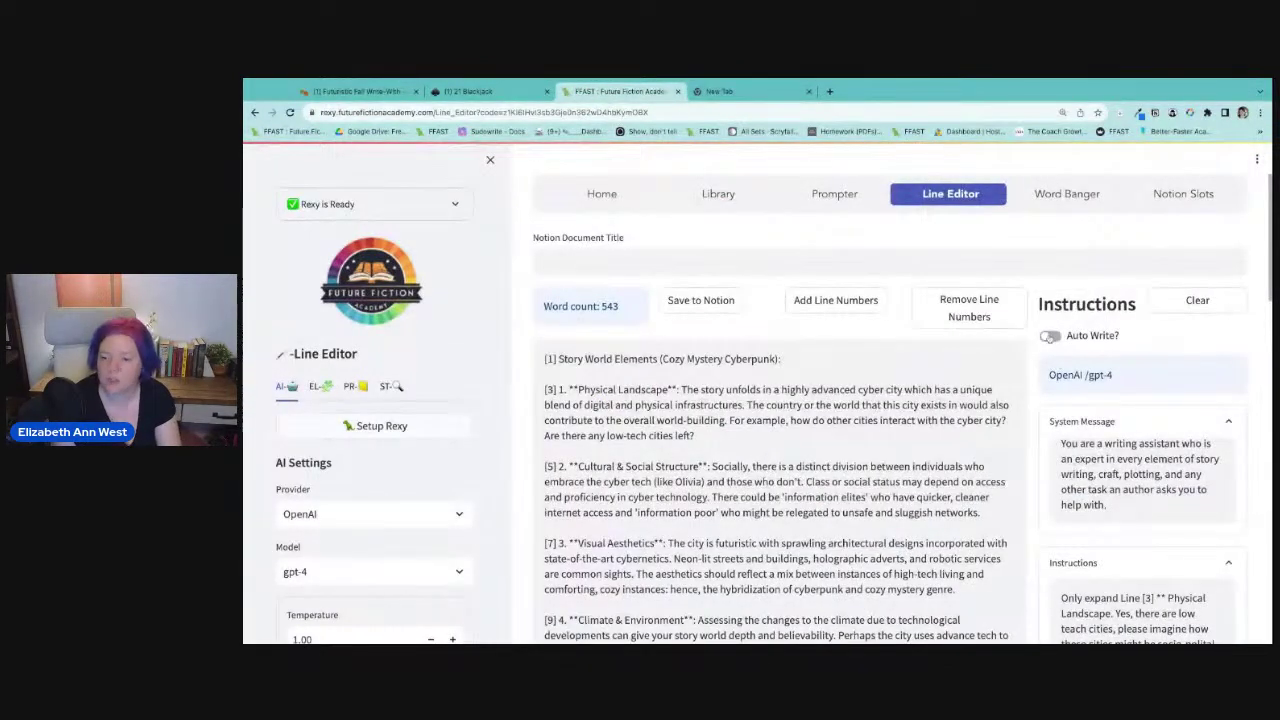
scroll(1080, 413, down, 10)
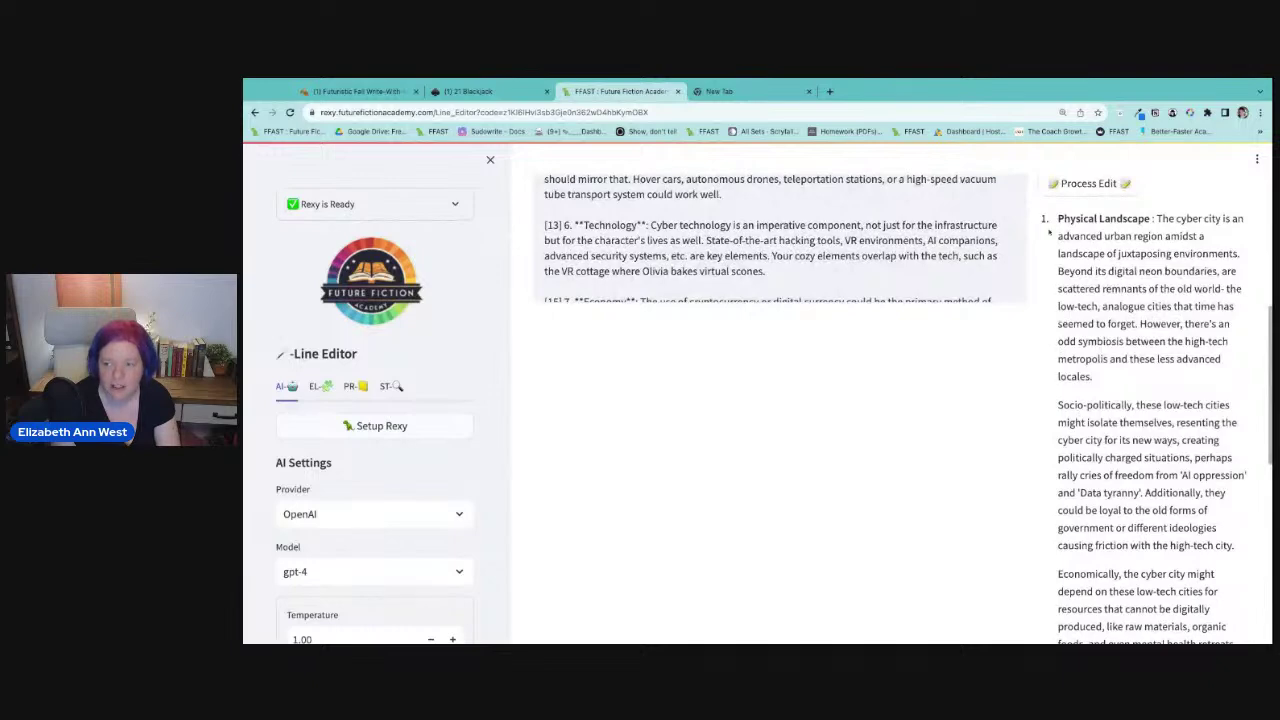
drag(1058, 218, 1206, 407)
scroll(1186, 405, down, 6)
scroll(780, 400, up, 15)
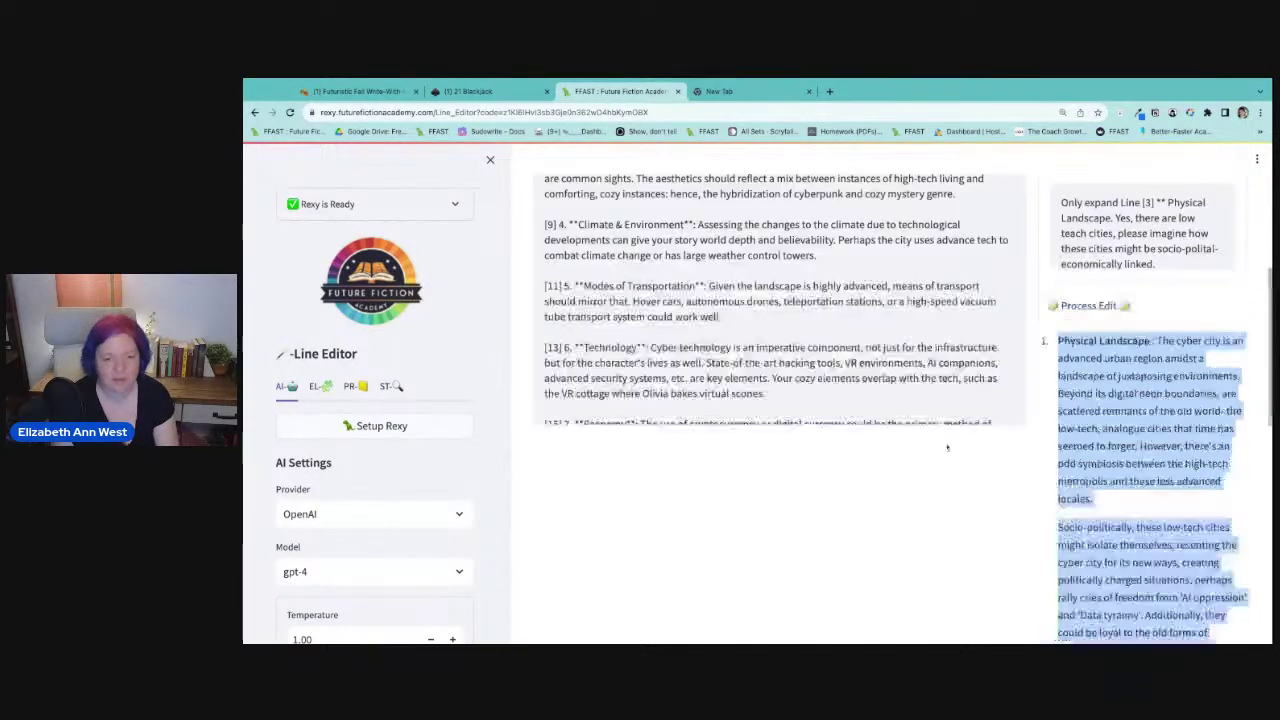
drag(623, 420, 574, 390)
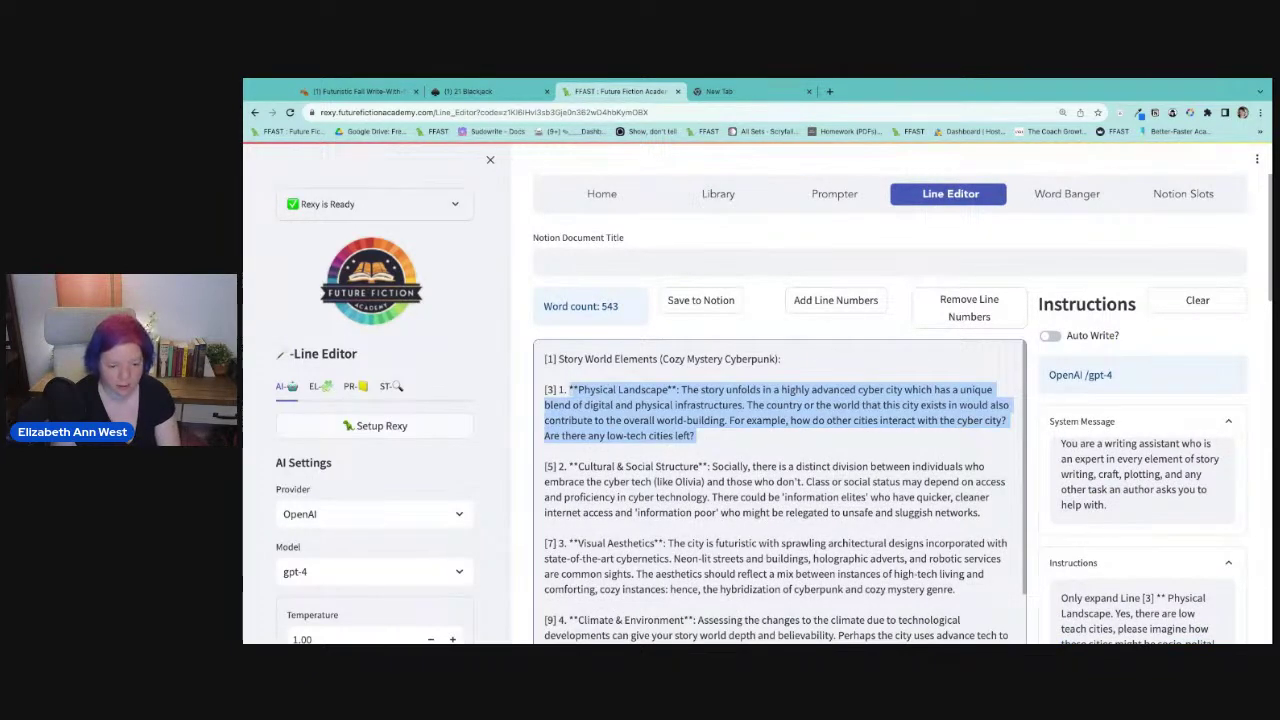
key(super+v)
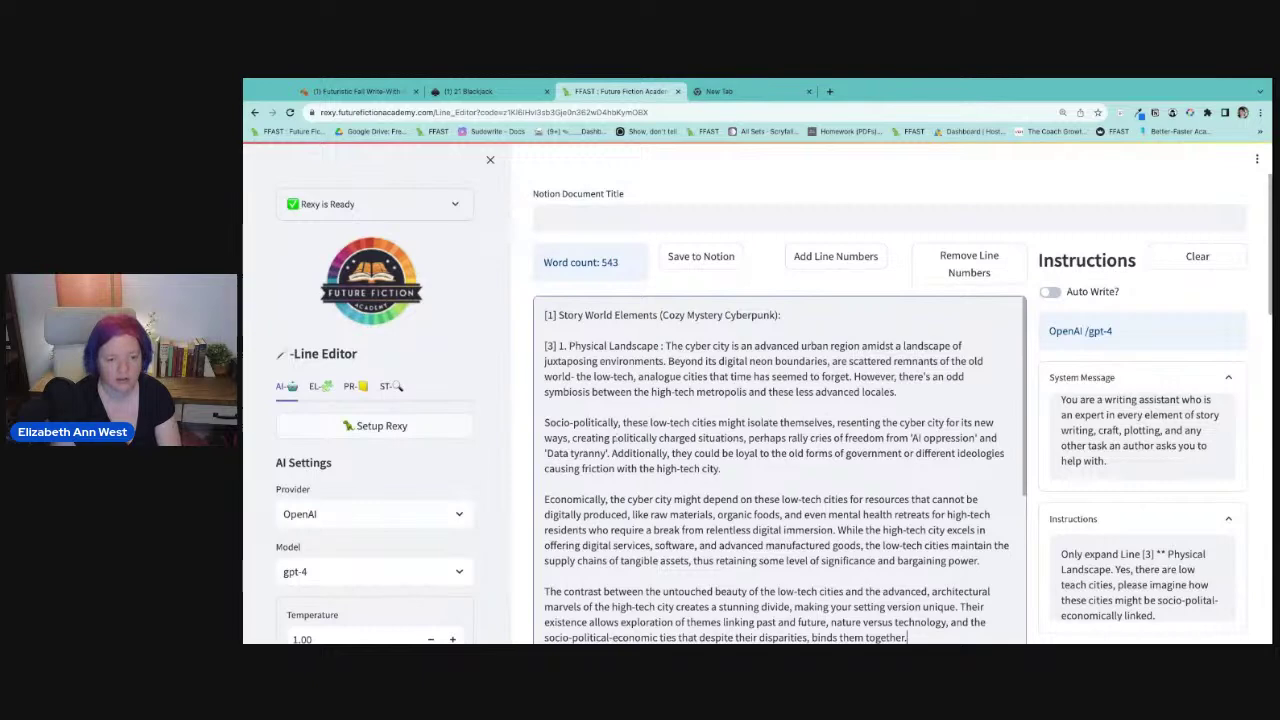
Title the Notion document "Physical Story World" and save the edited report to Notion.
scroll(780, 450, down, 4)
scroll(780, 450, down, 1)
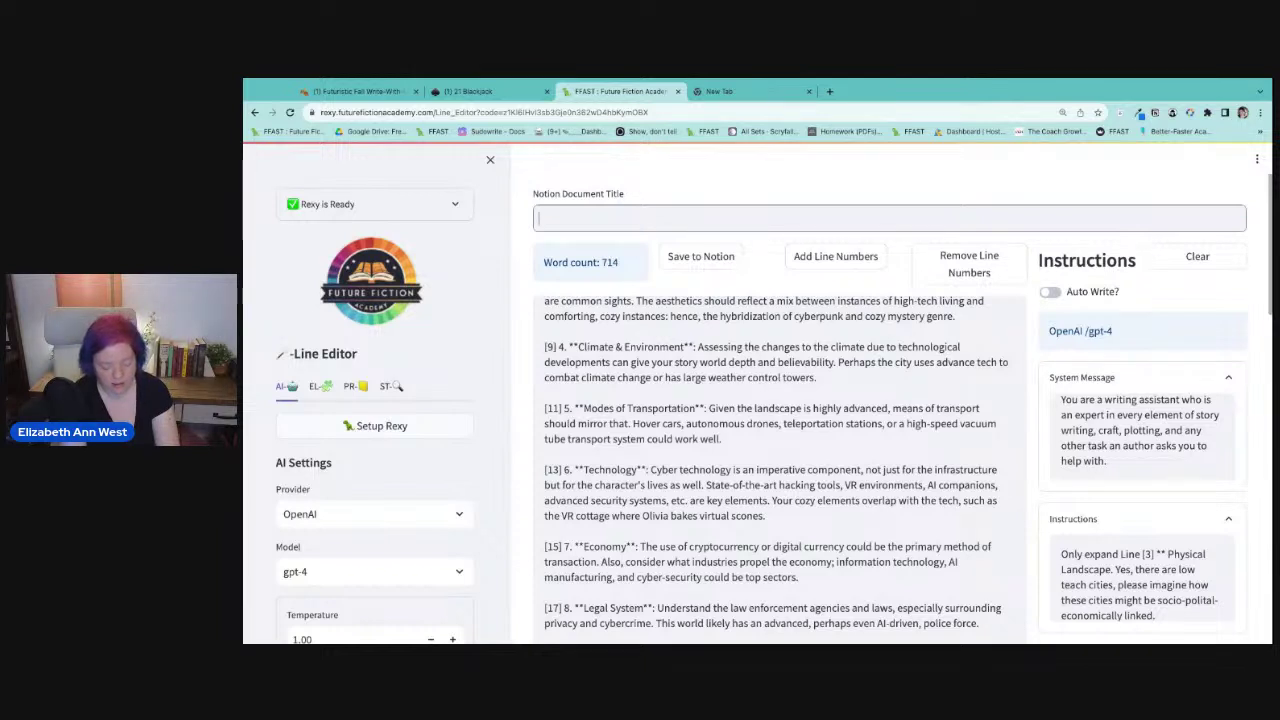
text(sto)
key(BackSpace)
key(BackSpace)
key(BackSpace)
text(Sotry)
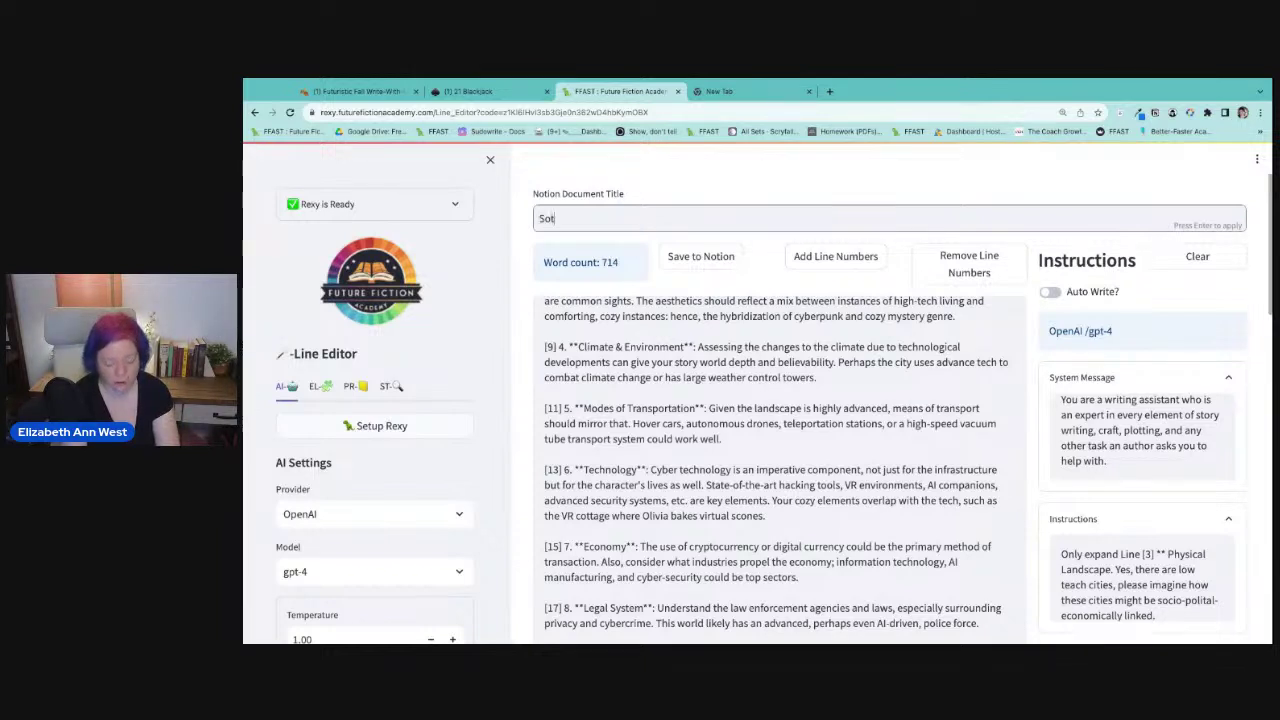
key(BackSpace)
key(BackSpace)
key(BackSpace)
key(BackSpace)
key(BackSpace)
text(P)
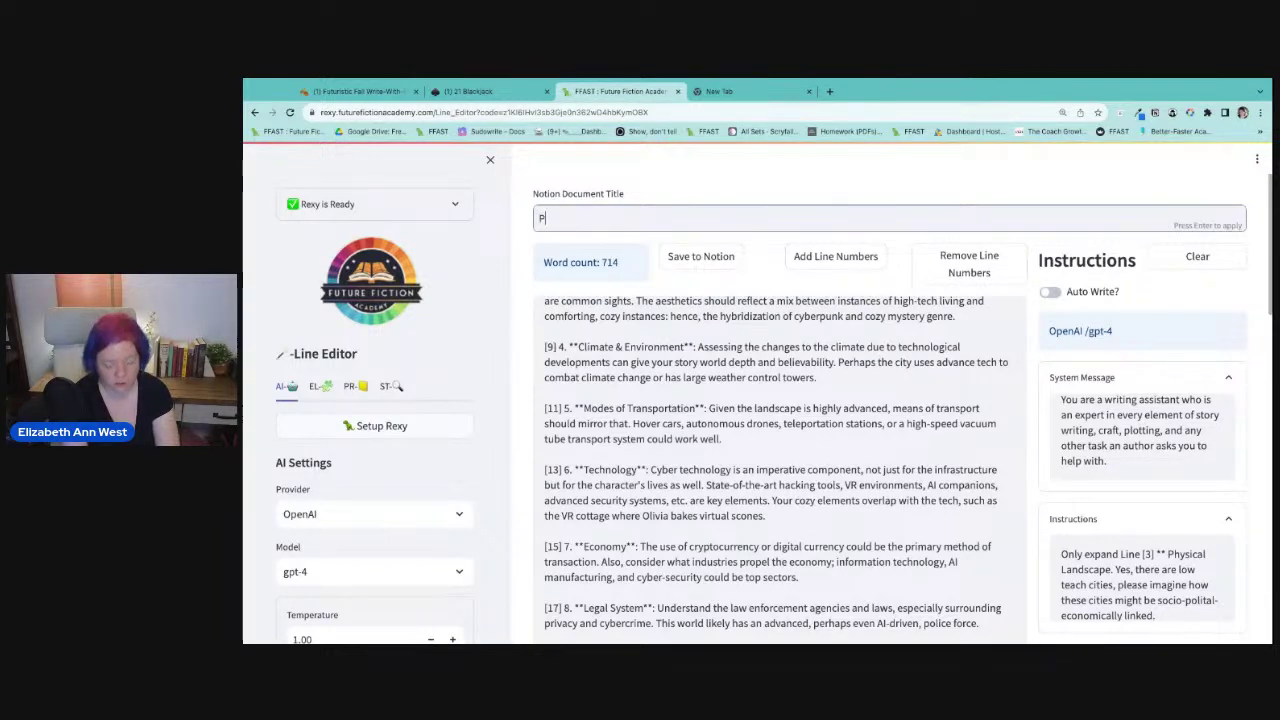
text(hysical Sotry)
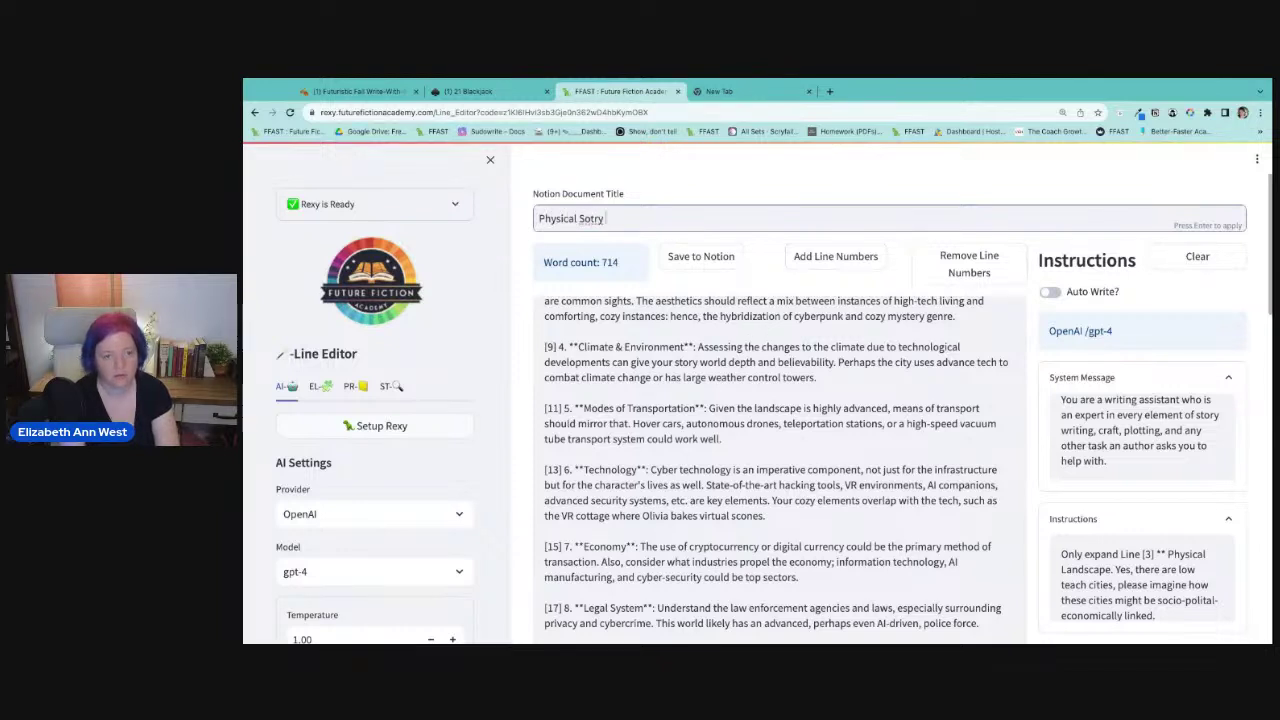
key(BackSpace)
key(BackSpace)
key(BackSpace)
key(BackSpace)
key(BackSpace)
text(tory World)
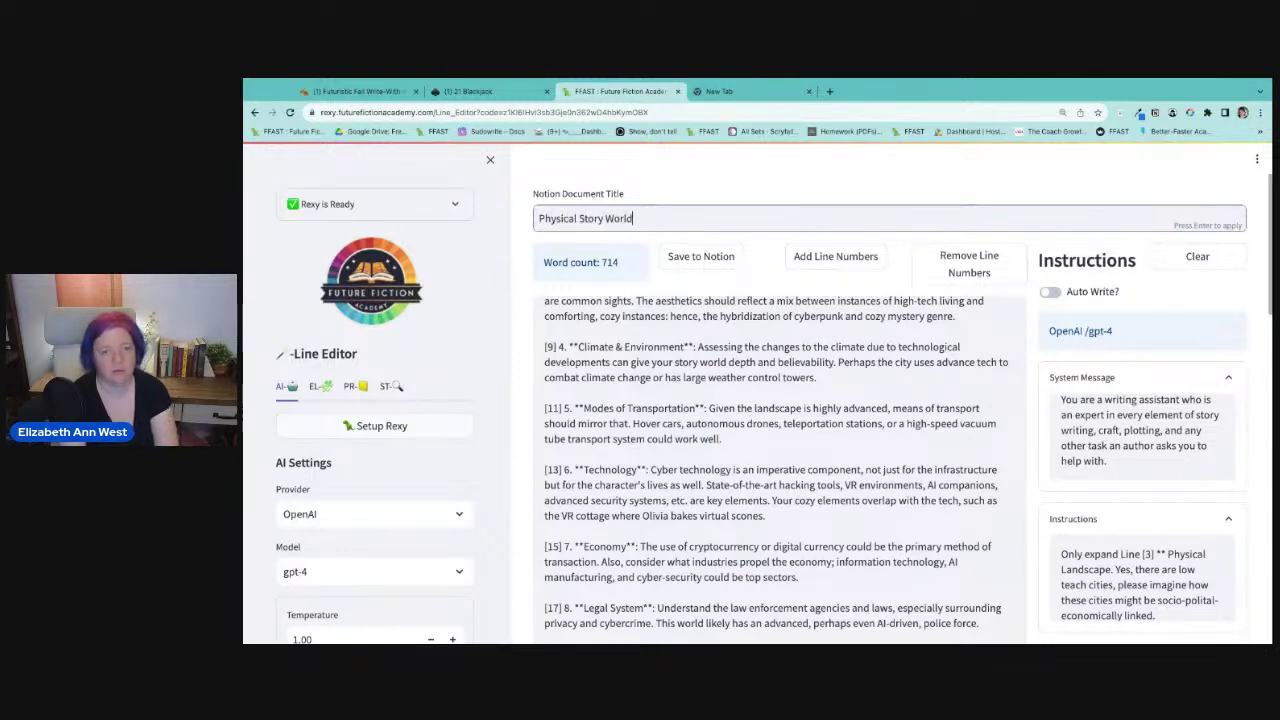
click(701, 257)
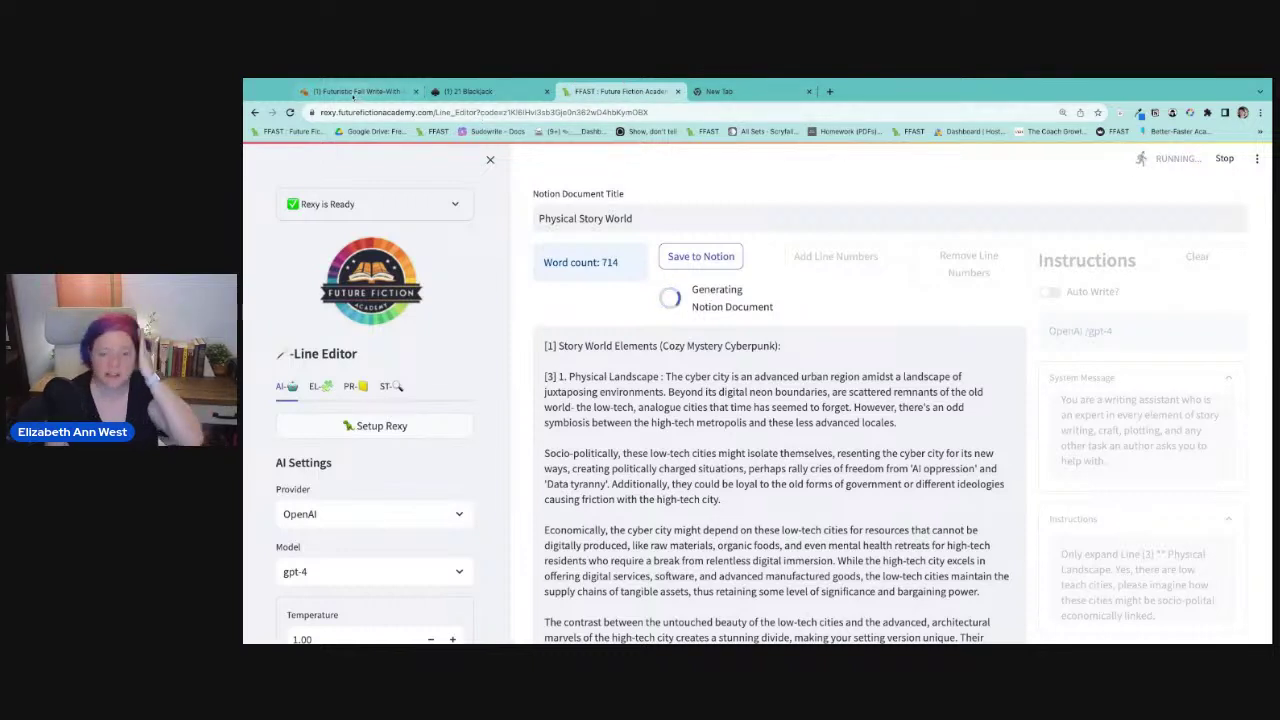
Switch to the Futuristic Fall Write-With-Me page in Notion and add the line "Cozy Mystery with a dash of Cyberpunk" below the Blackjack link.
click(349, 92)
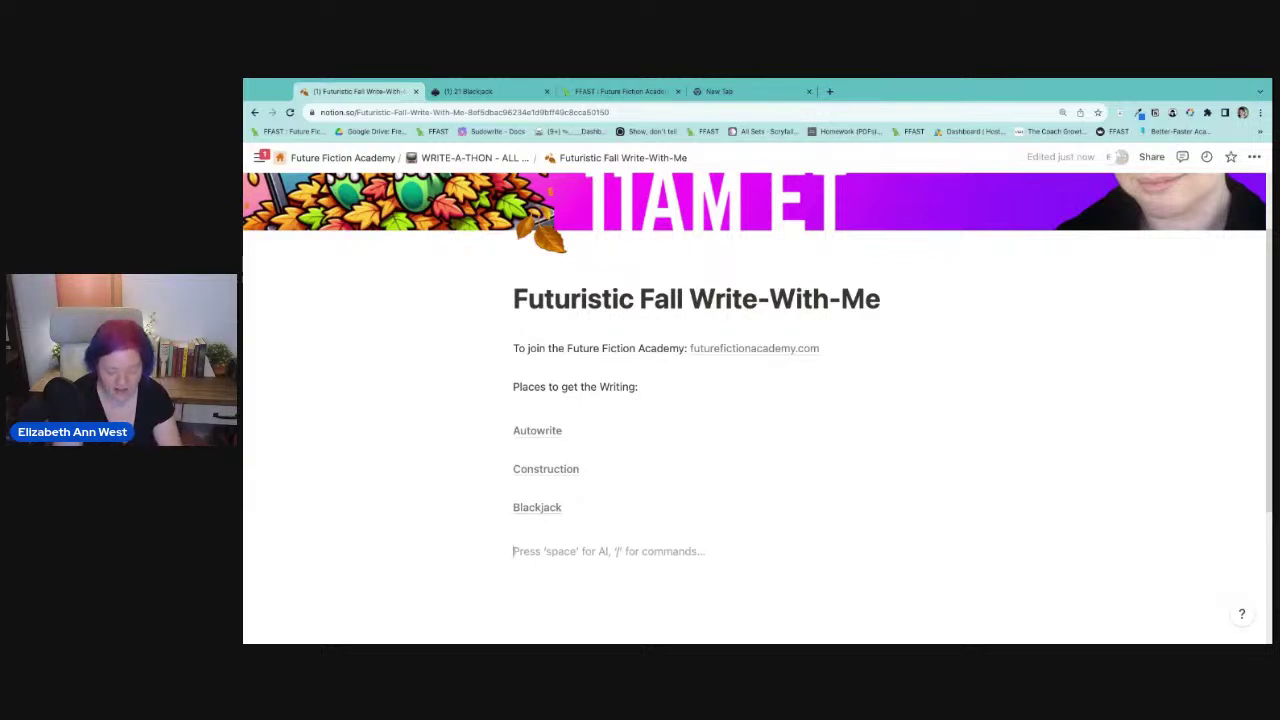
text(Co)
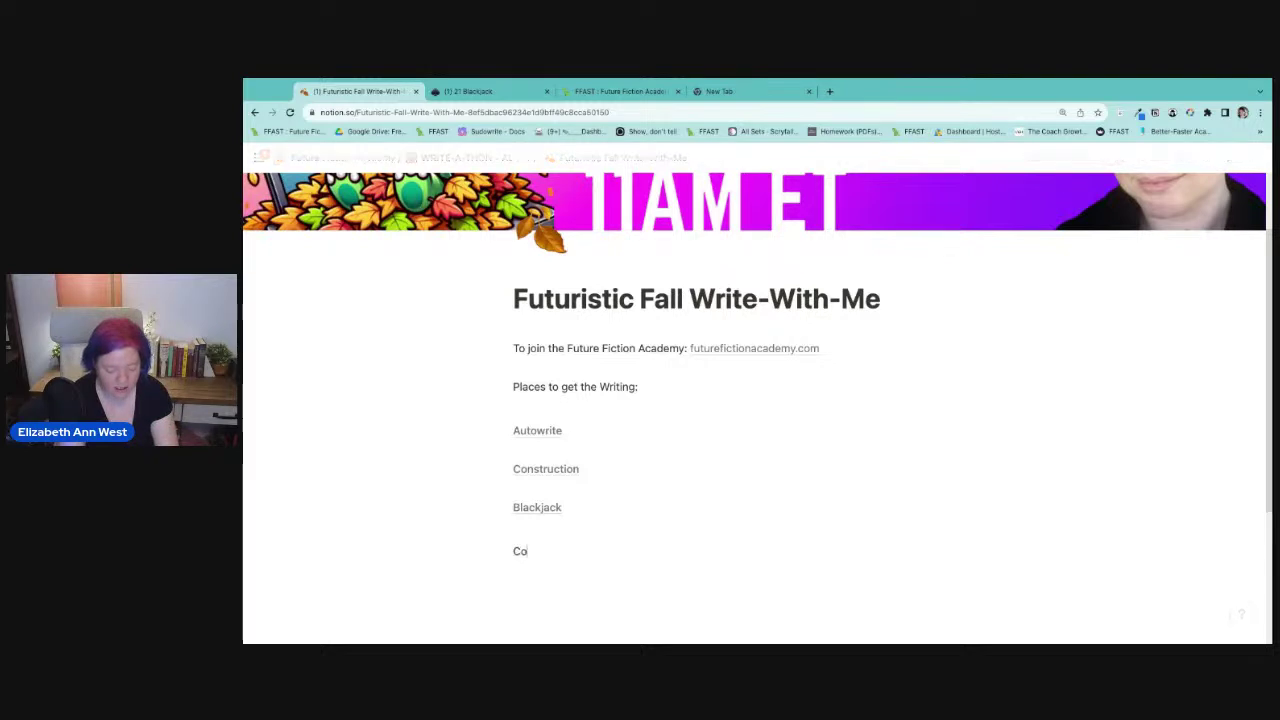
text(zy Muyste)
key(BackSpace)
key(BackSpace)
key(BackSpace)
key(BackSpace)
key(BackSpace)
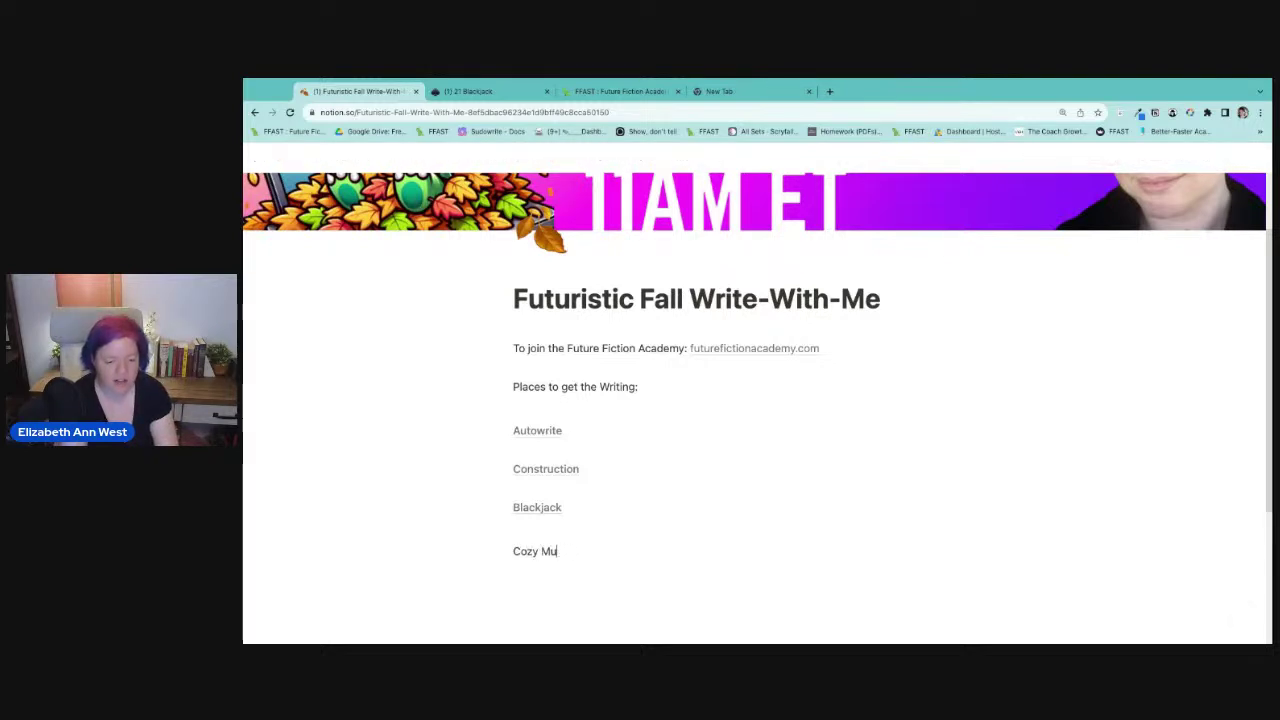
text(ystery wi)
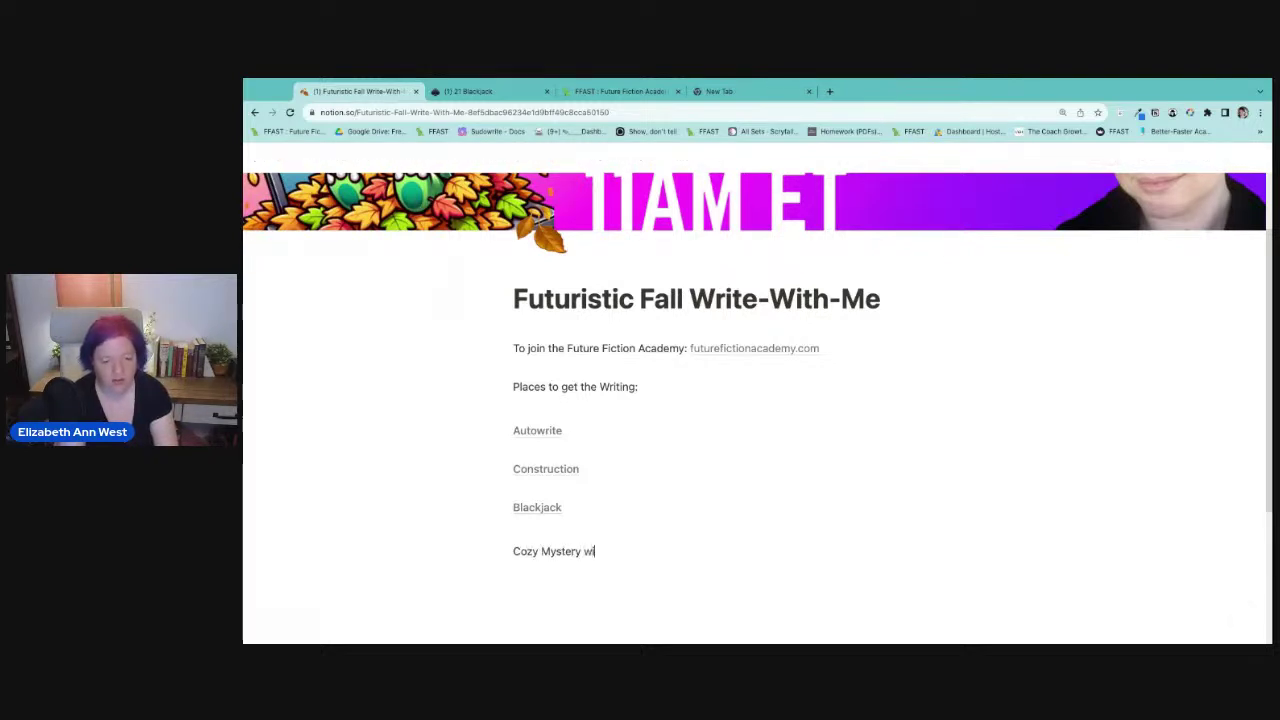
text(th a dash of Cyp)
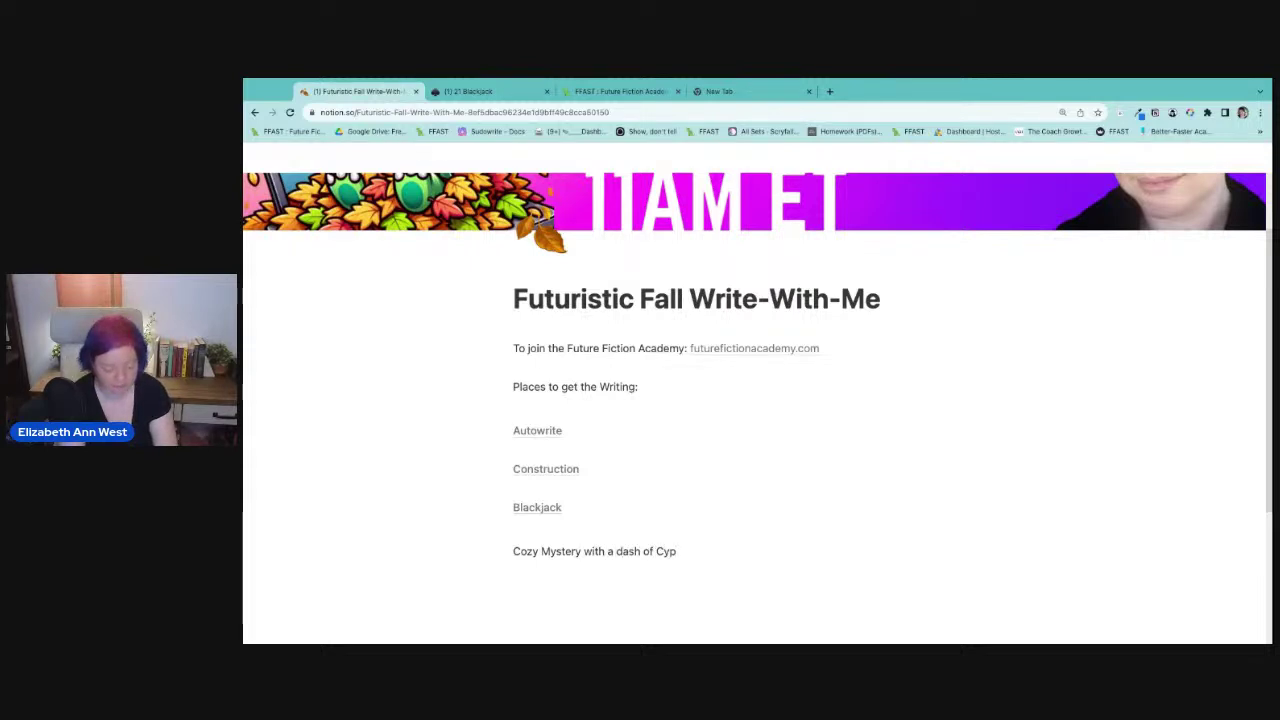
key(BackSpace)
text(berpn)
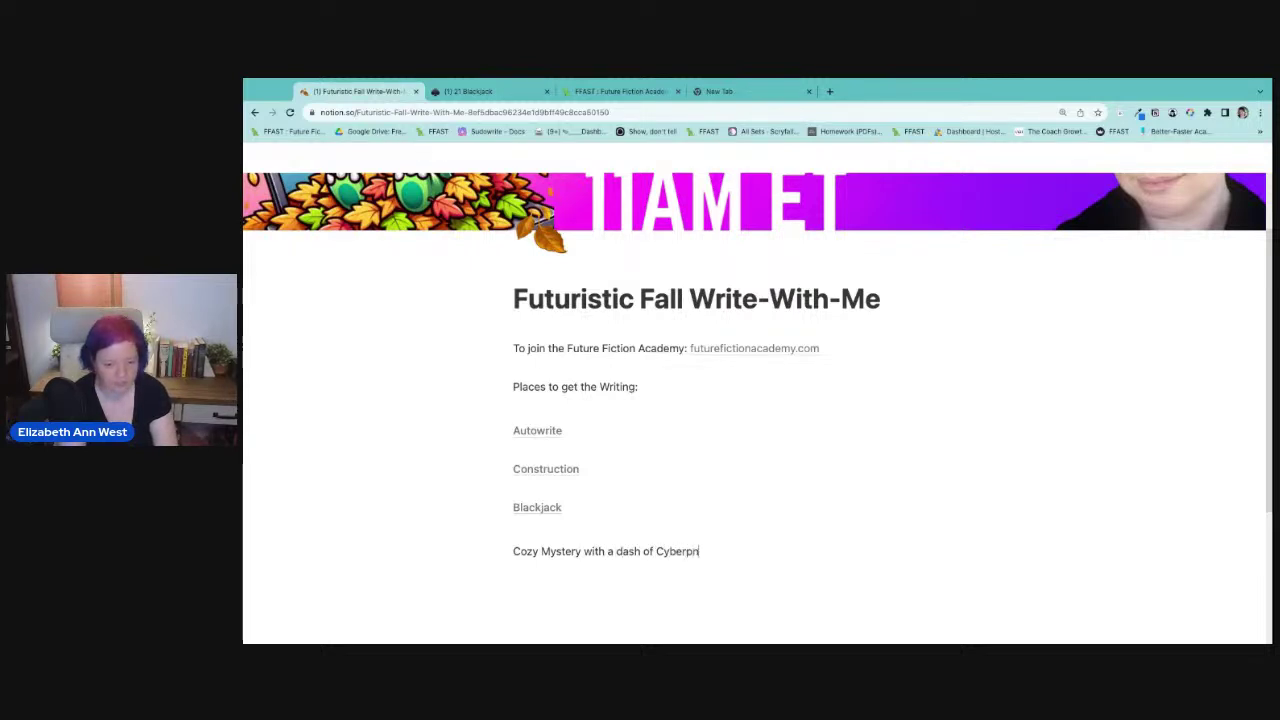
key(BackSpace)
text(unk)
key(Return)
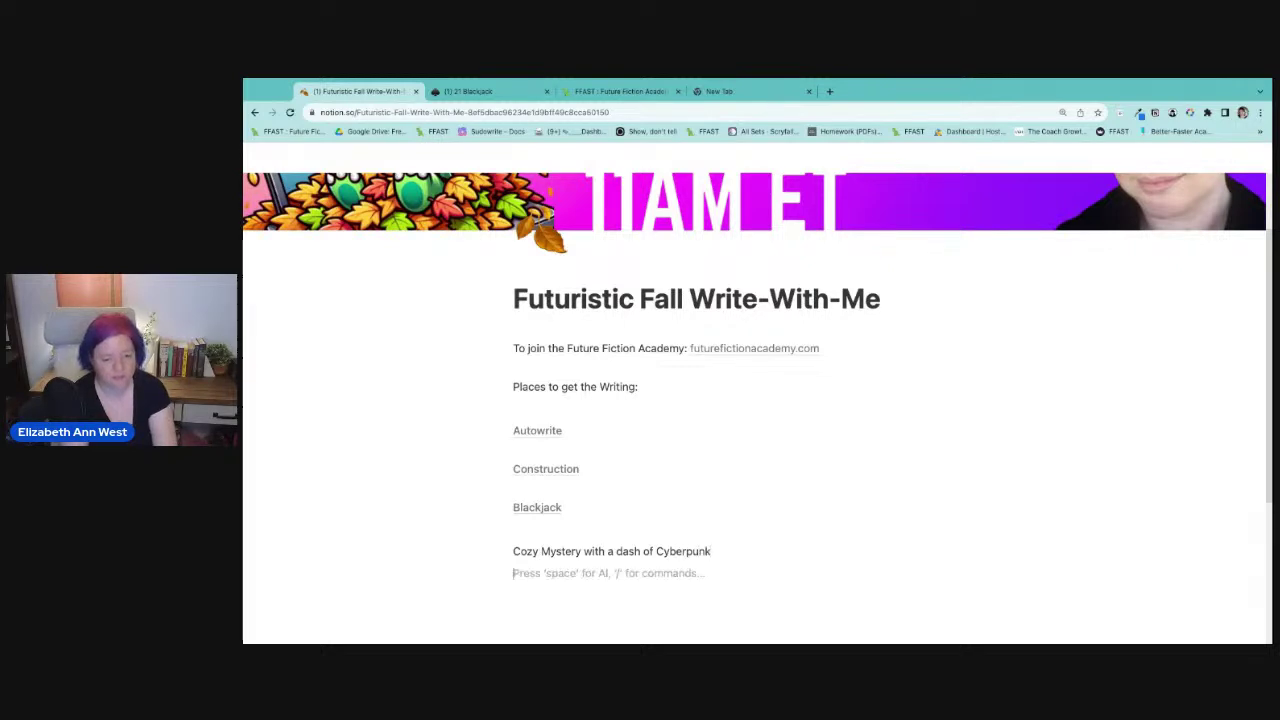
Start the line under the genre description with "Reference Story World in the".
text(Refeer)
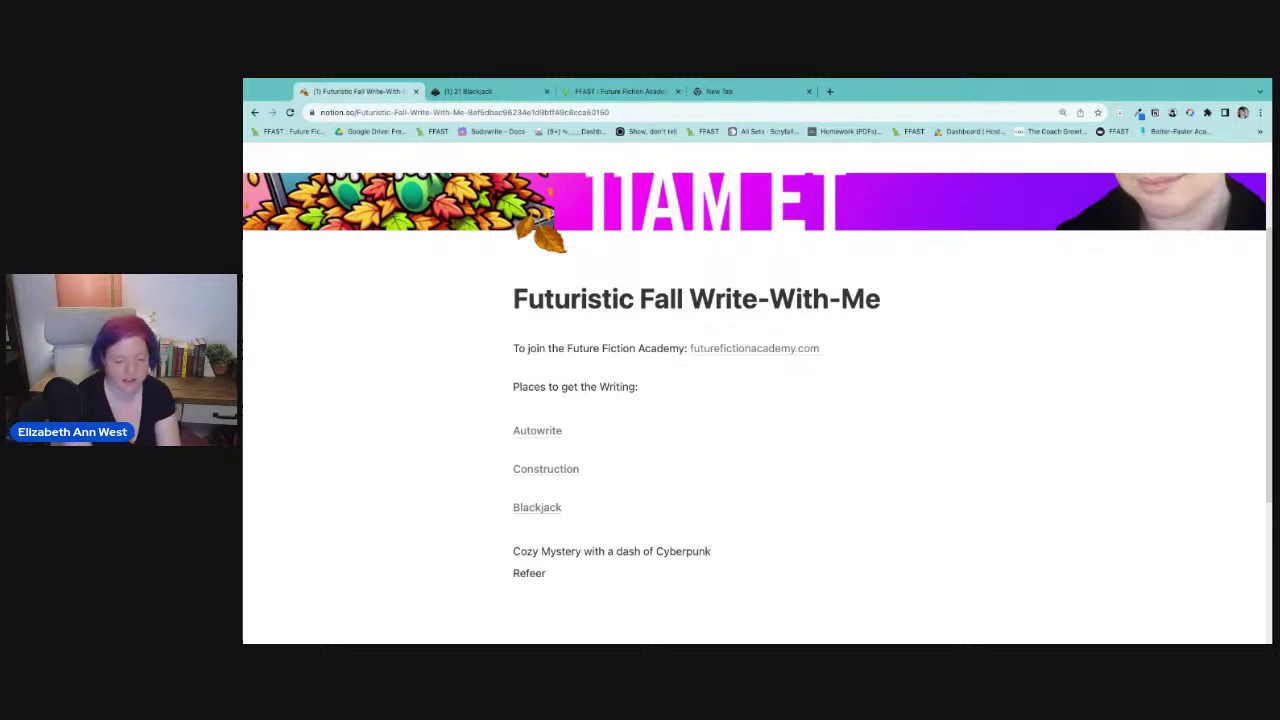
key(BackSpace)
key(BackSpace)
text(rence Sot)
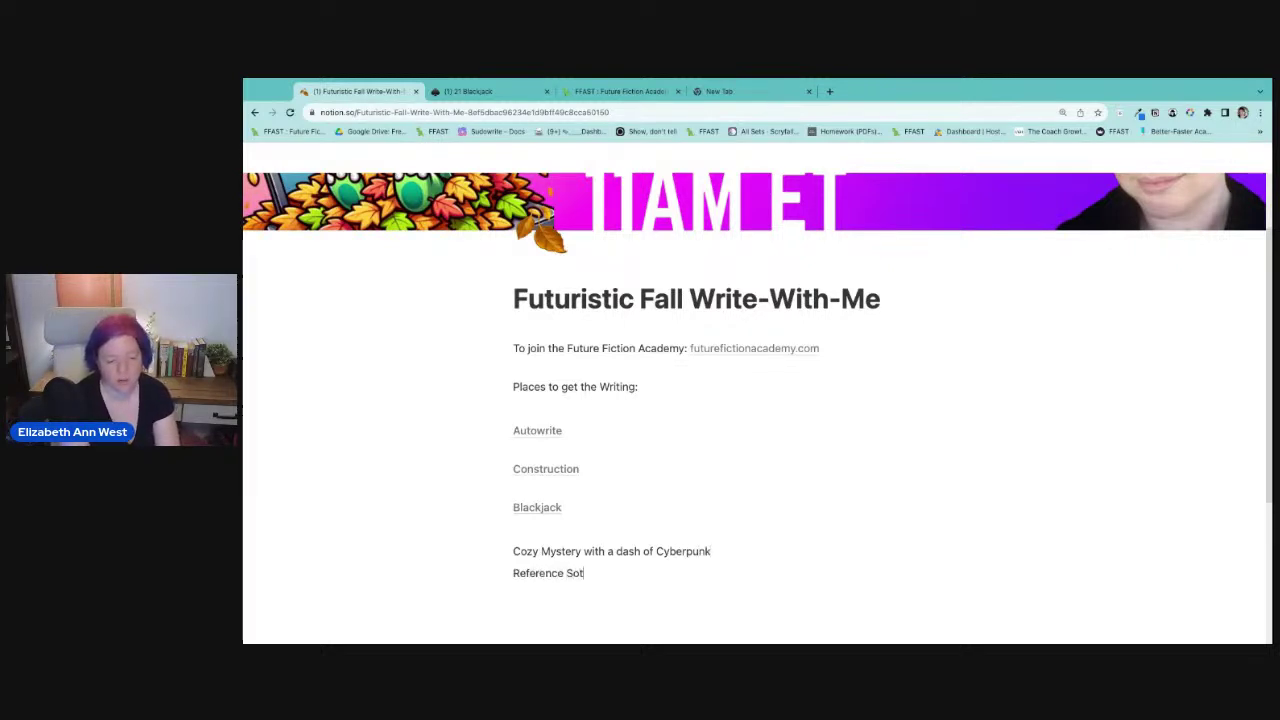
key(BackSpace)
key(BackSpace)
text(tory Work)
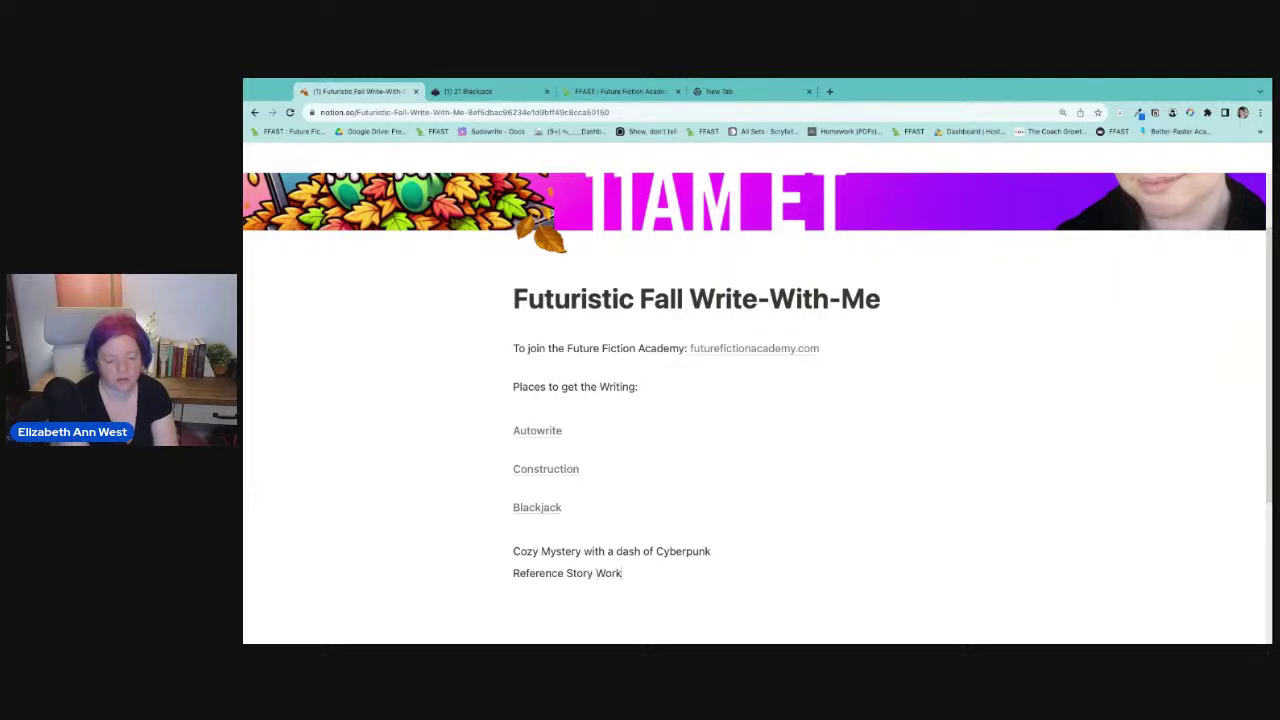
key(BackSpace)
text(ld in the)
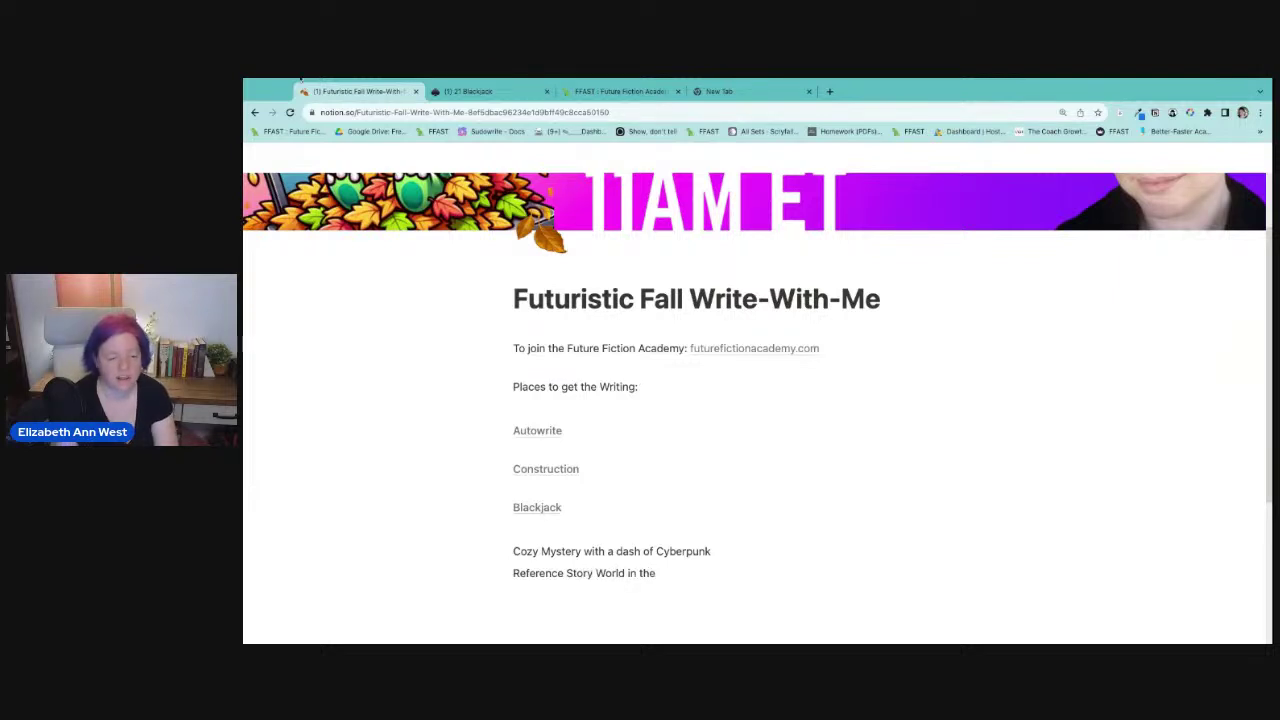
Check the Auto Write page for the saved story world document, view its parent Fall Writing page, and return to the Write-With-Me page.
click(558, 431)
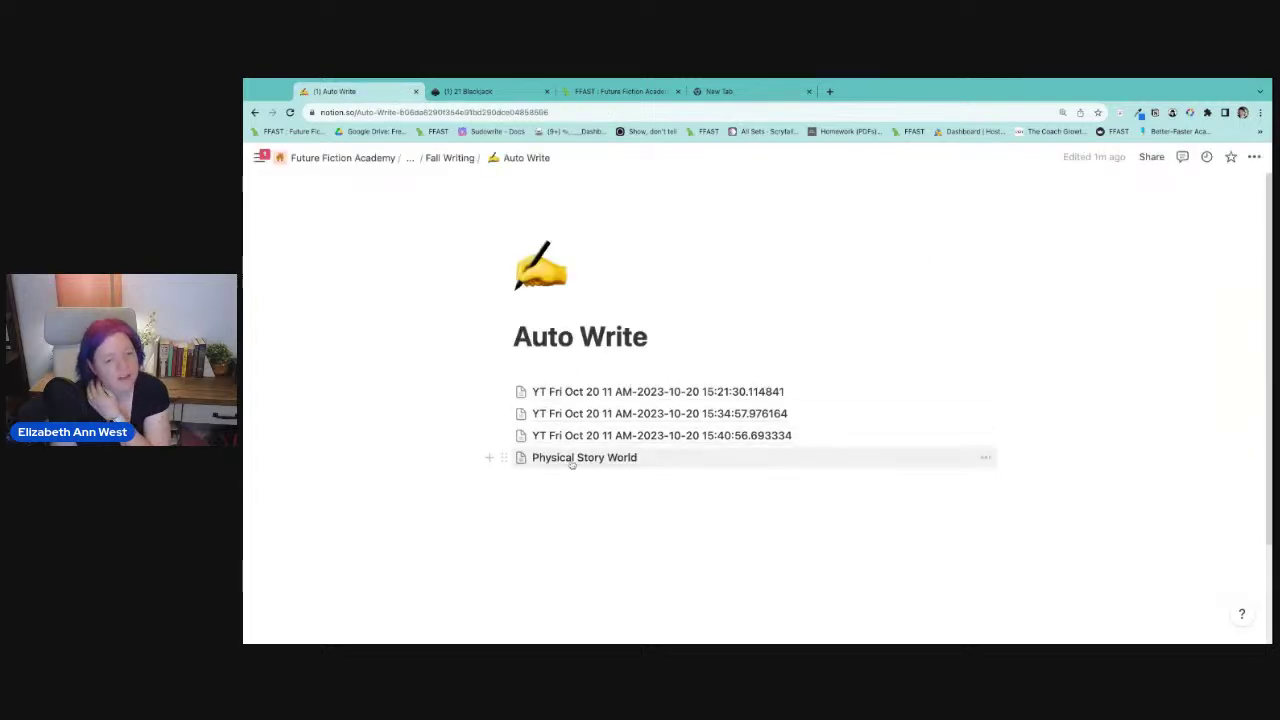
click(449, 157)
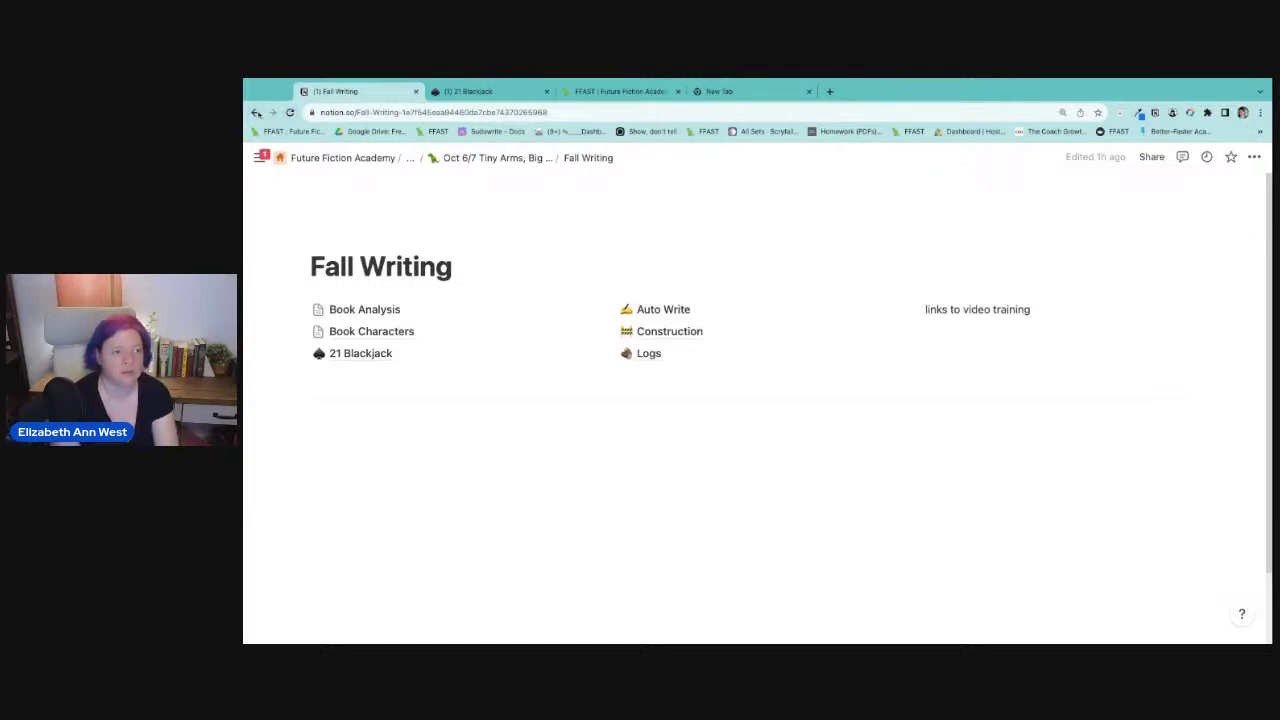
click(255, 113)
click(255, 113)
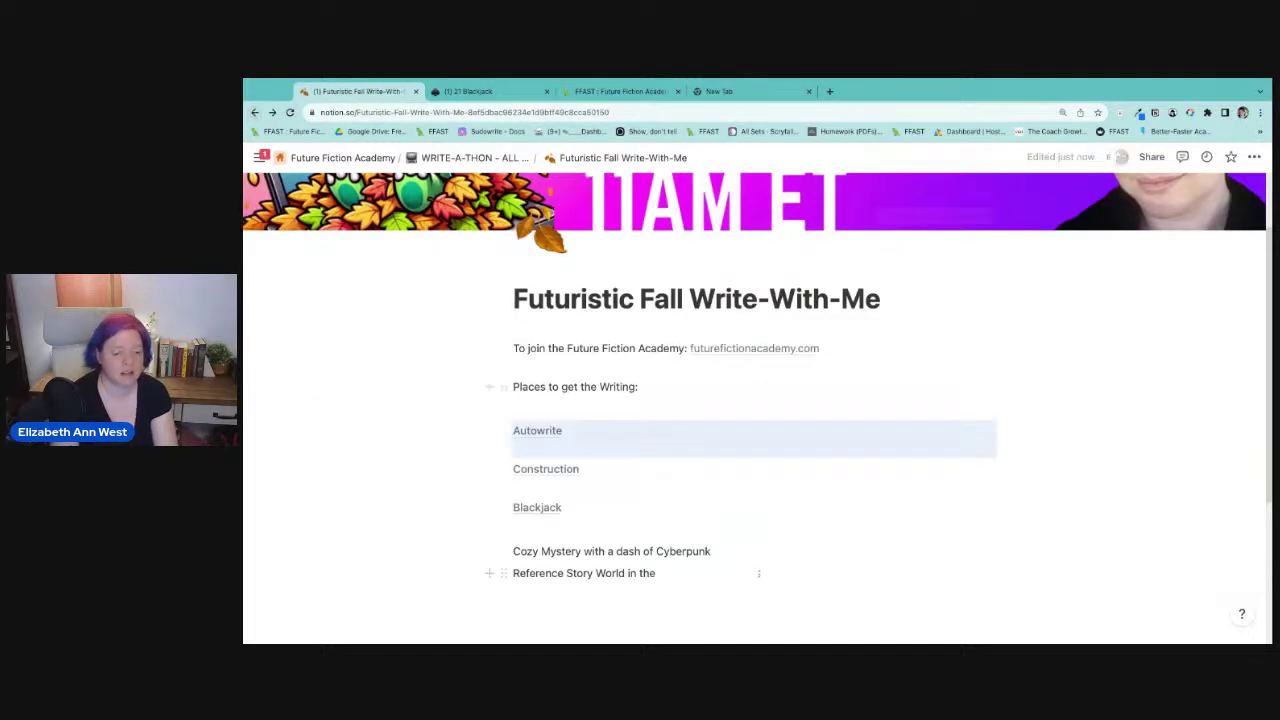
Complete the Reference Story World line with "Autowrite" and begin a new line below it.
text(Autowri)
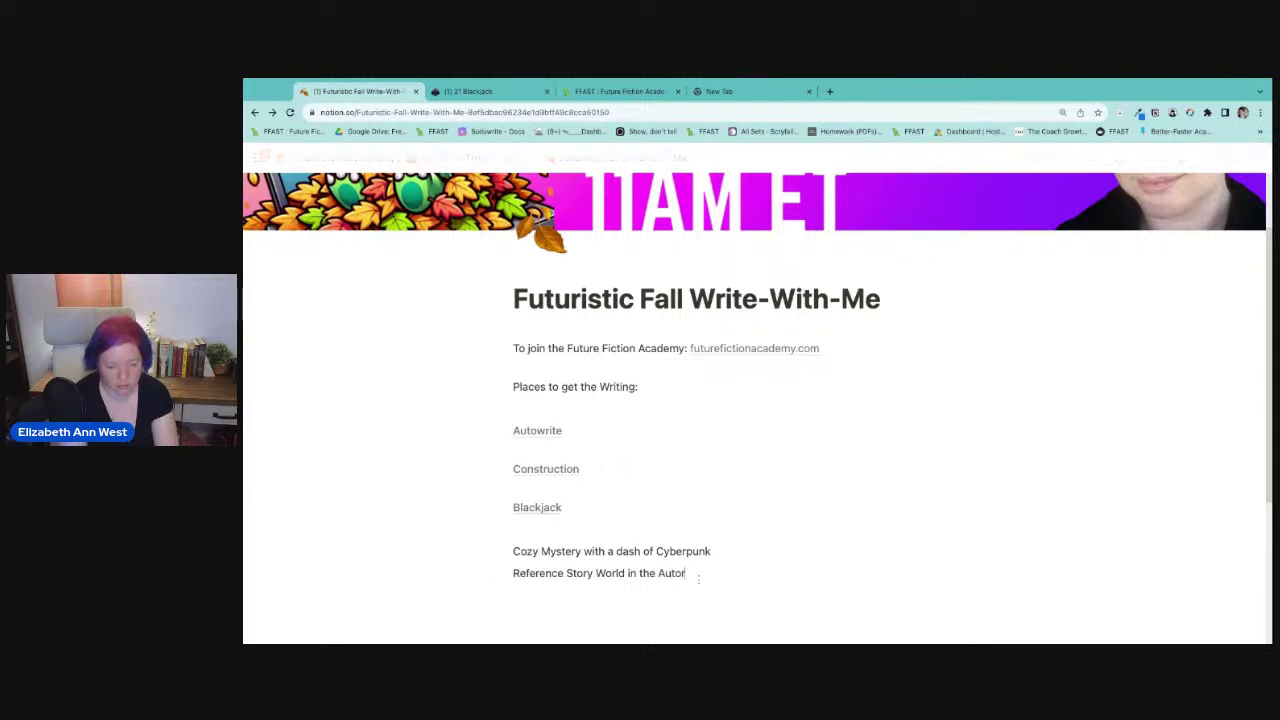
text(te)
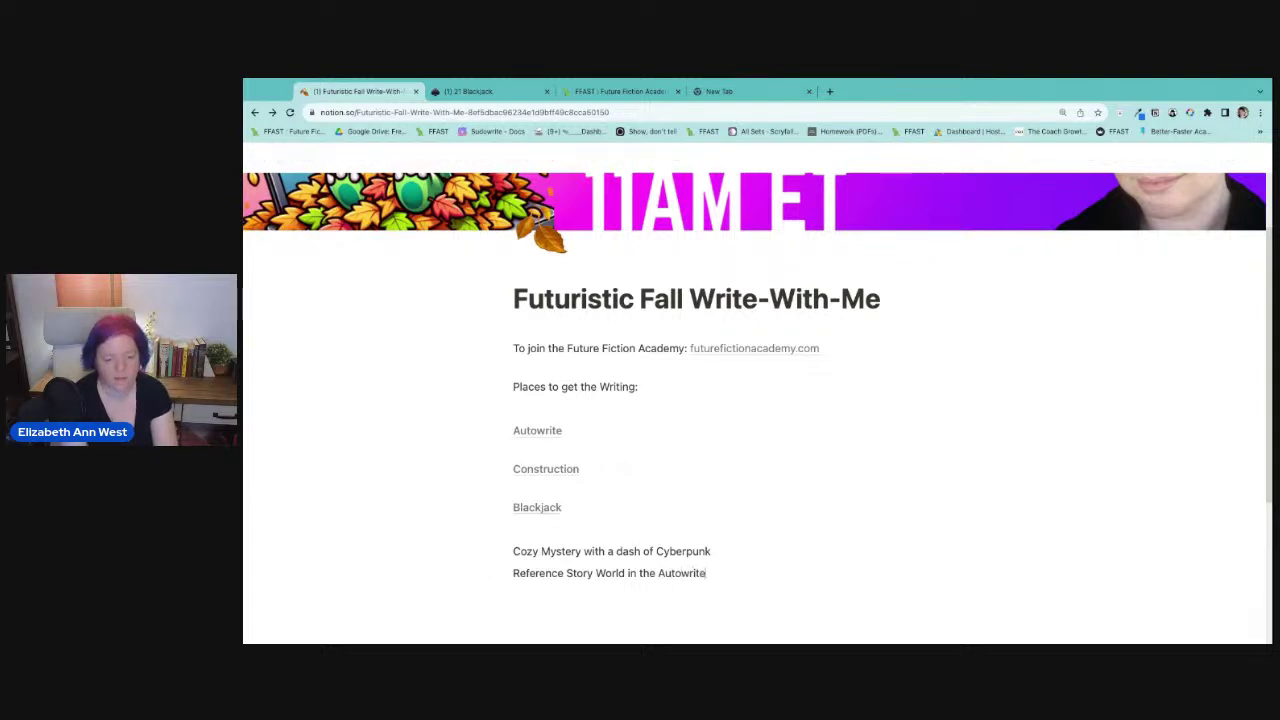
key(Return)
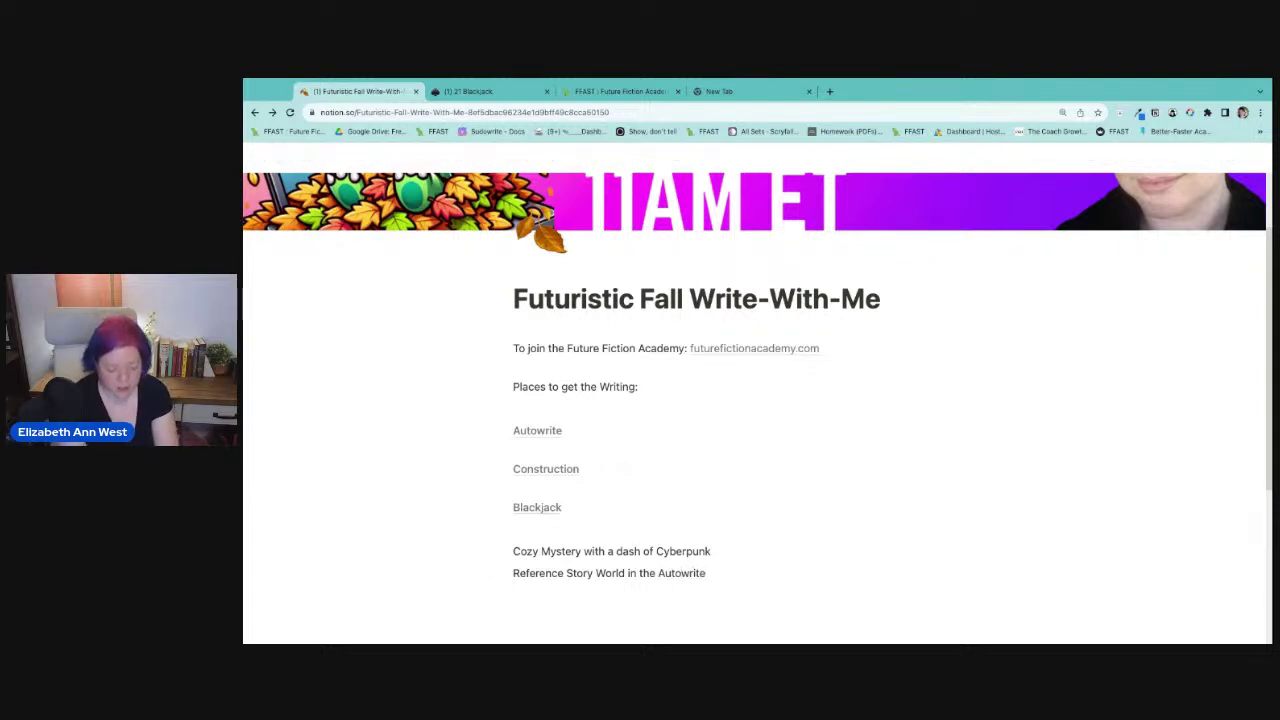
Add the label "High Level Concept:" below the Reference Story World line.
text(High)
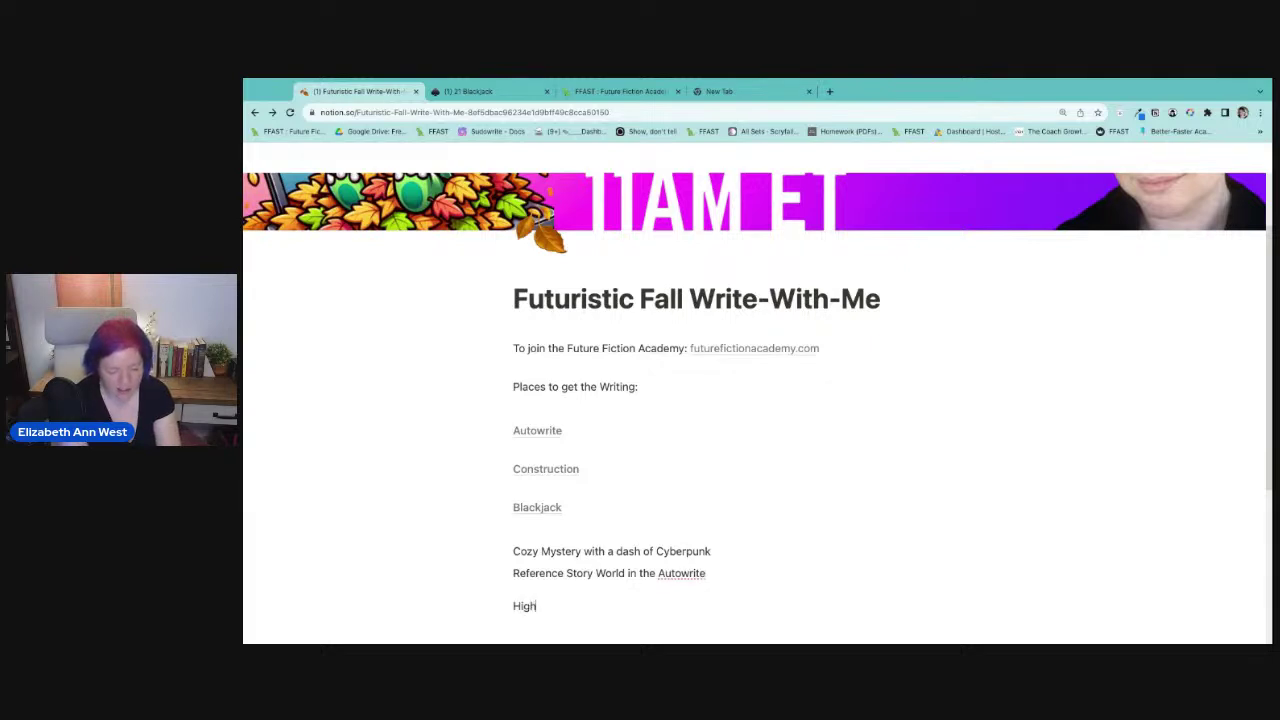
text( Level Concept)
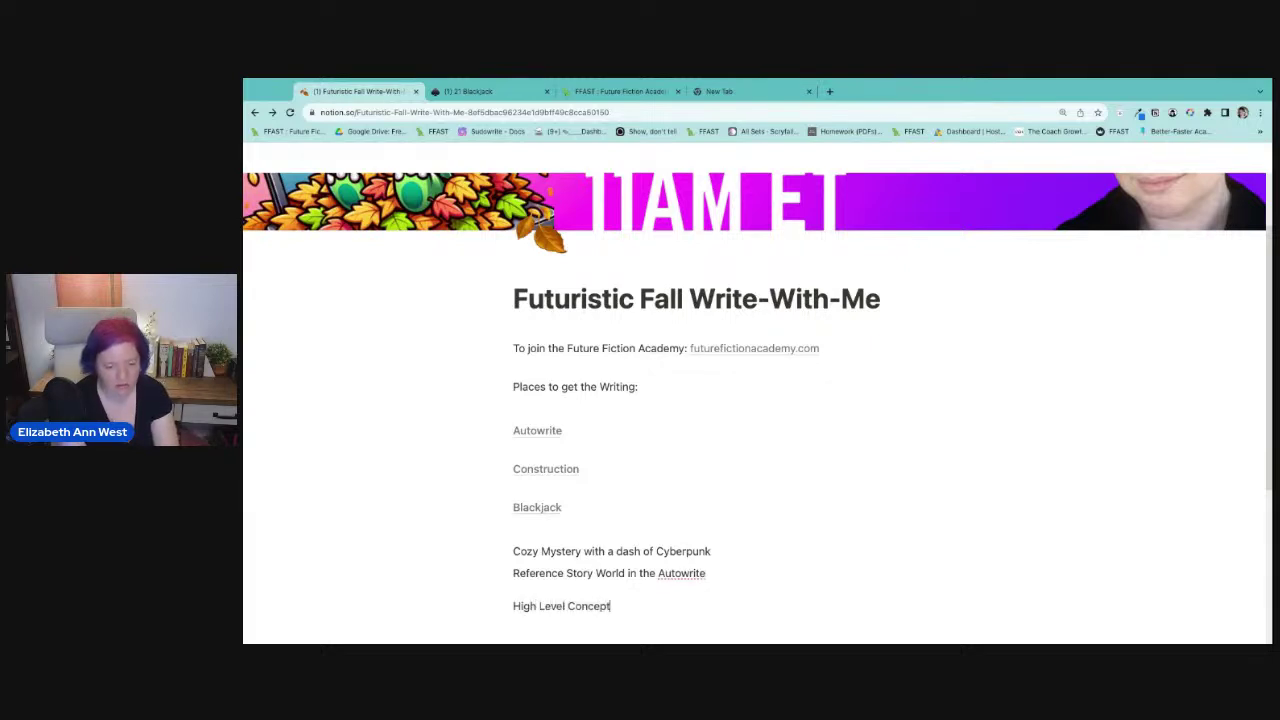
text(: )
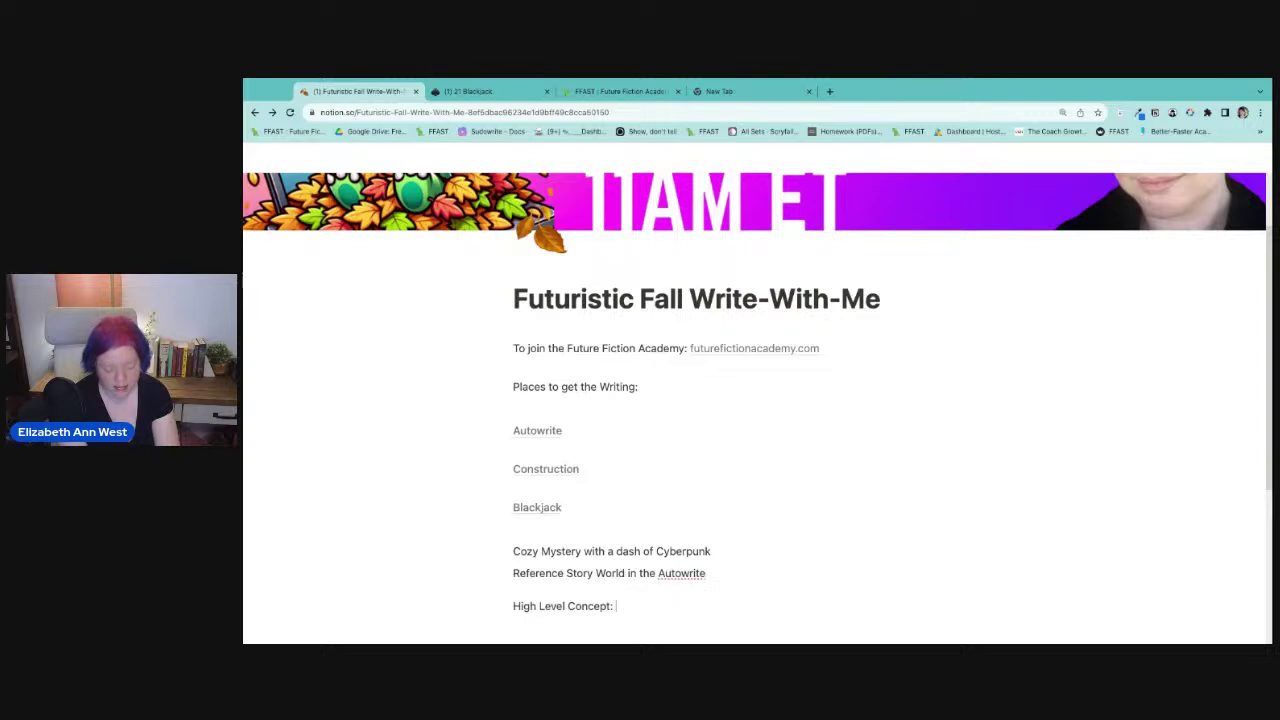
Open the high level concept with: The story takes place in the analog "old world" before the major shift to cyberpunk living.
text(The story takes )
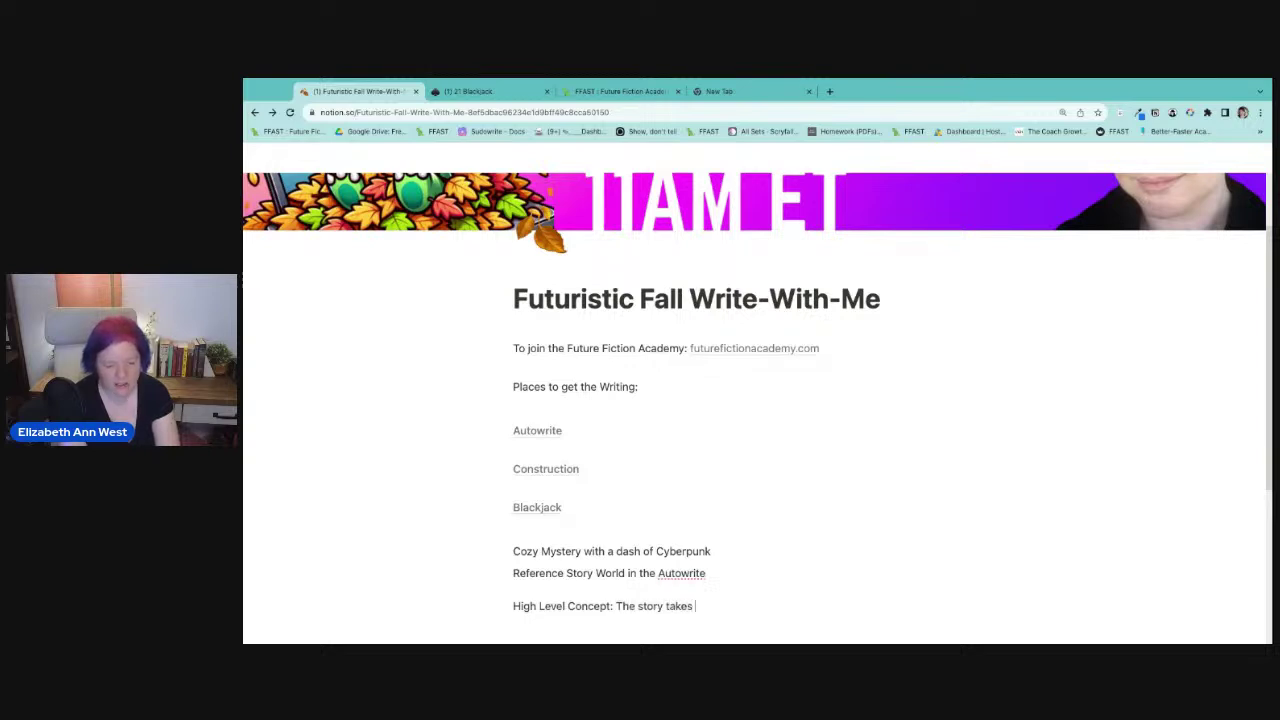
text(place in the)
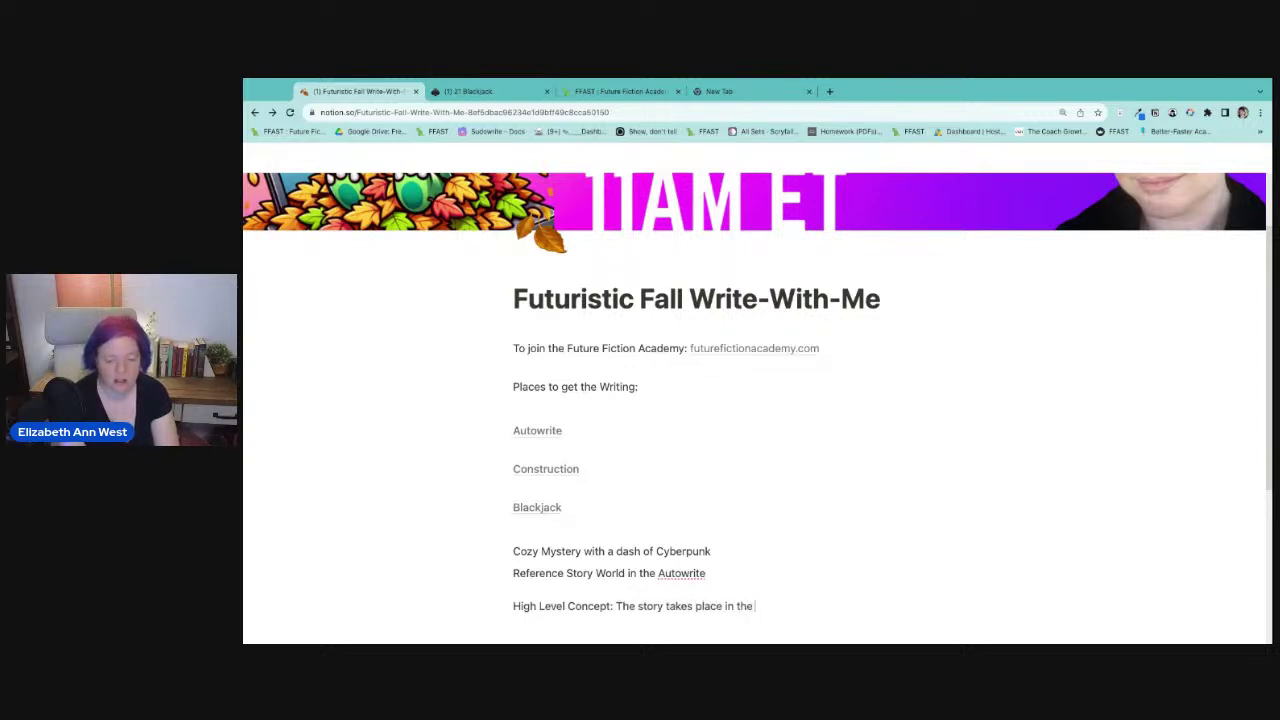
text( analg)
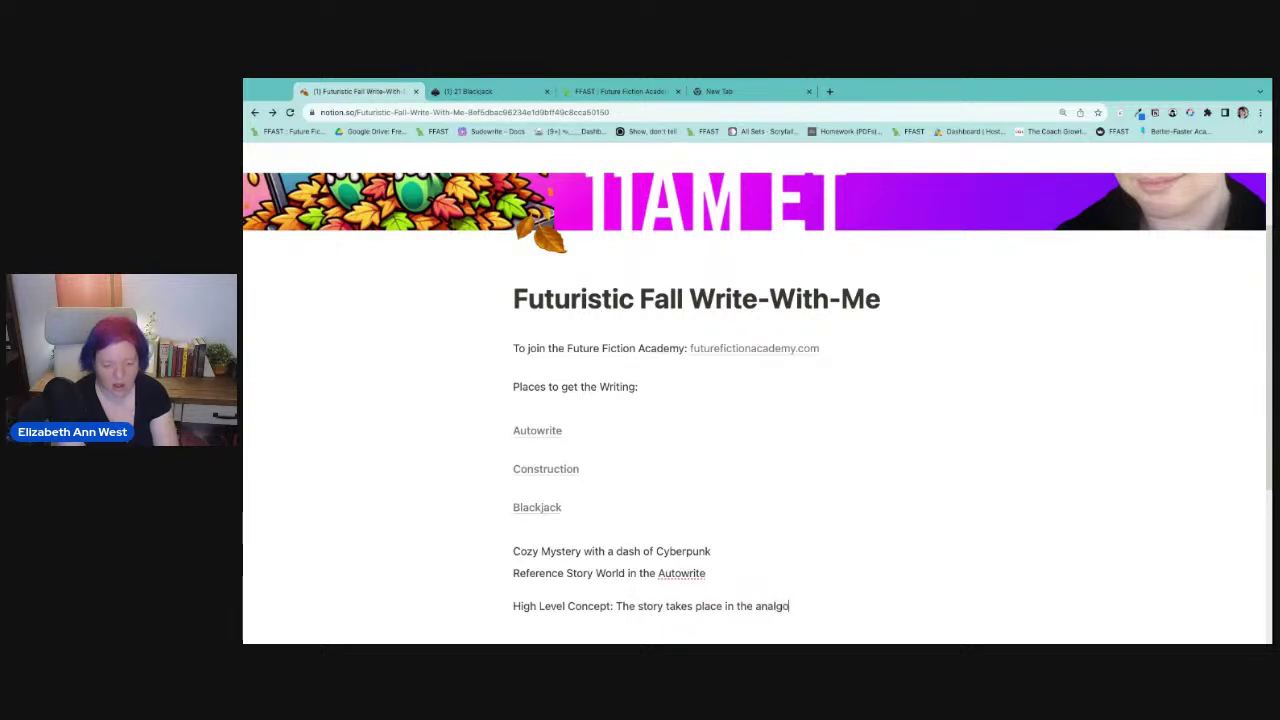
key(BackSpace)
text(og "o)
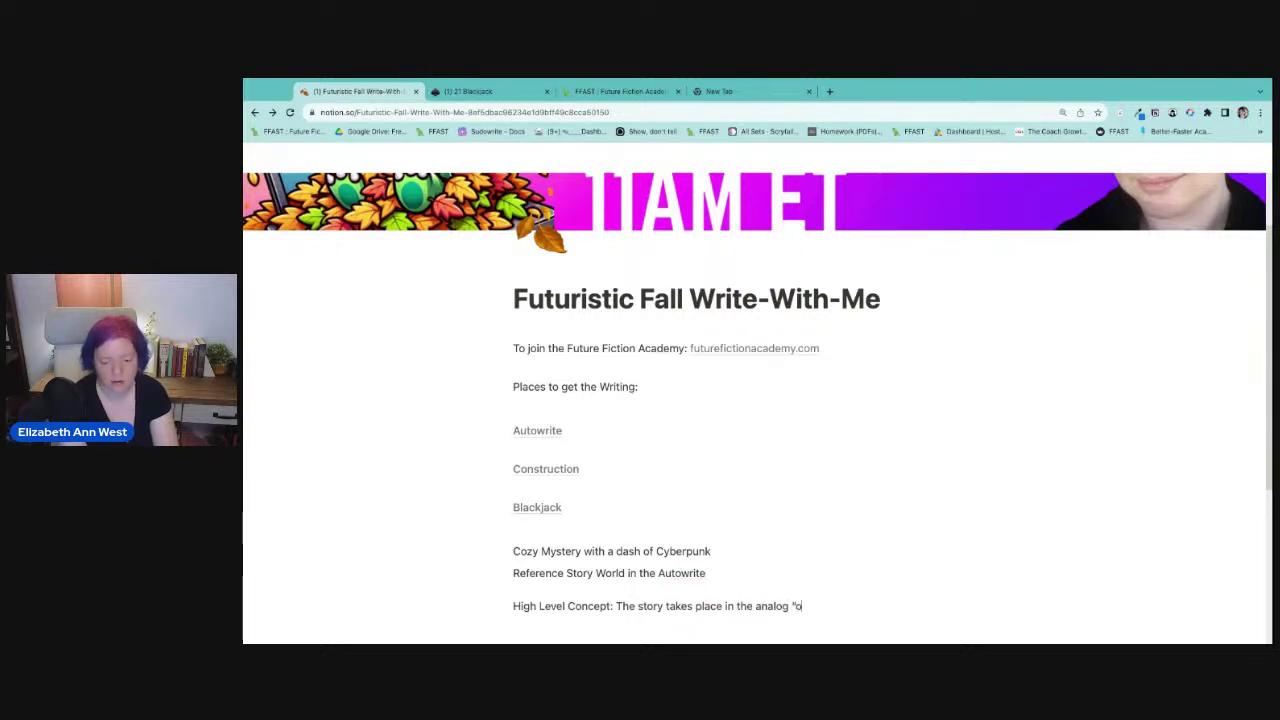
text(ld wor)
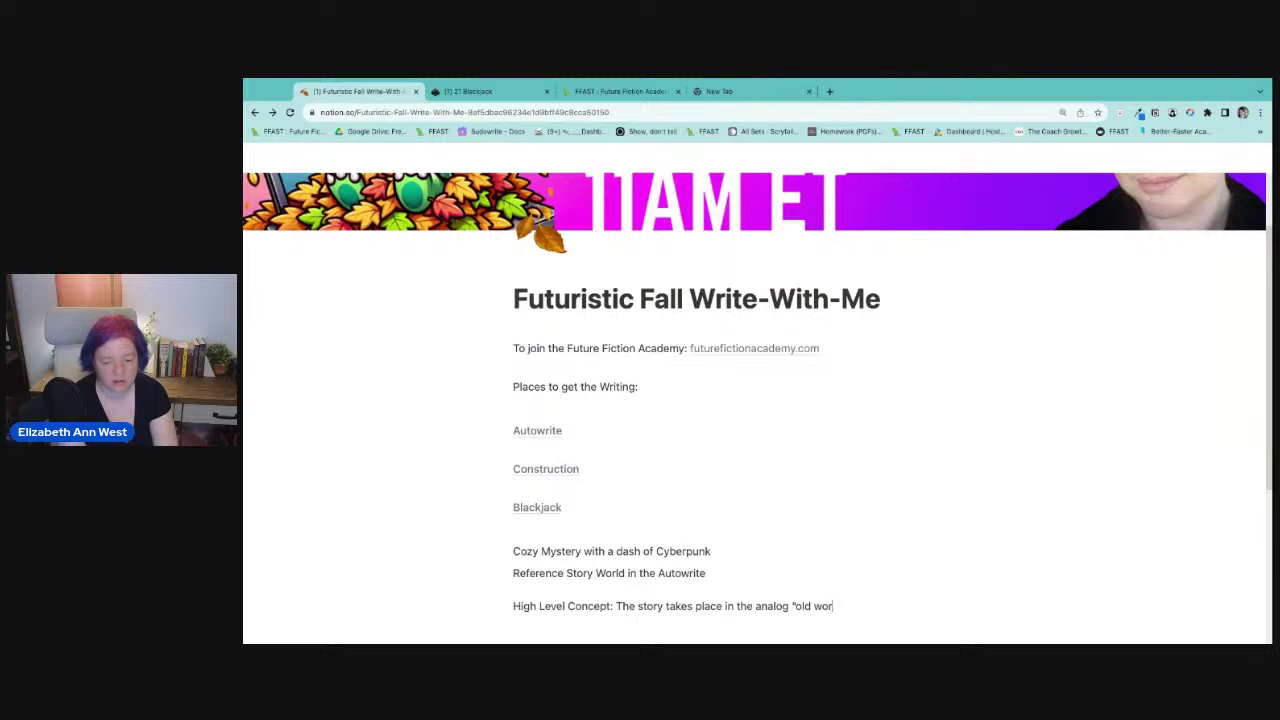
text(ld" before the ma)
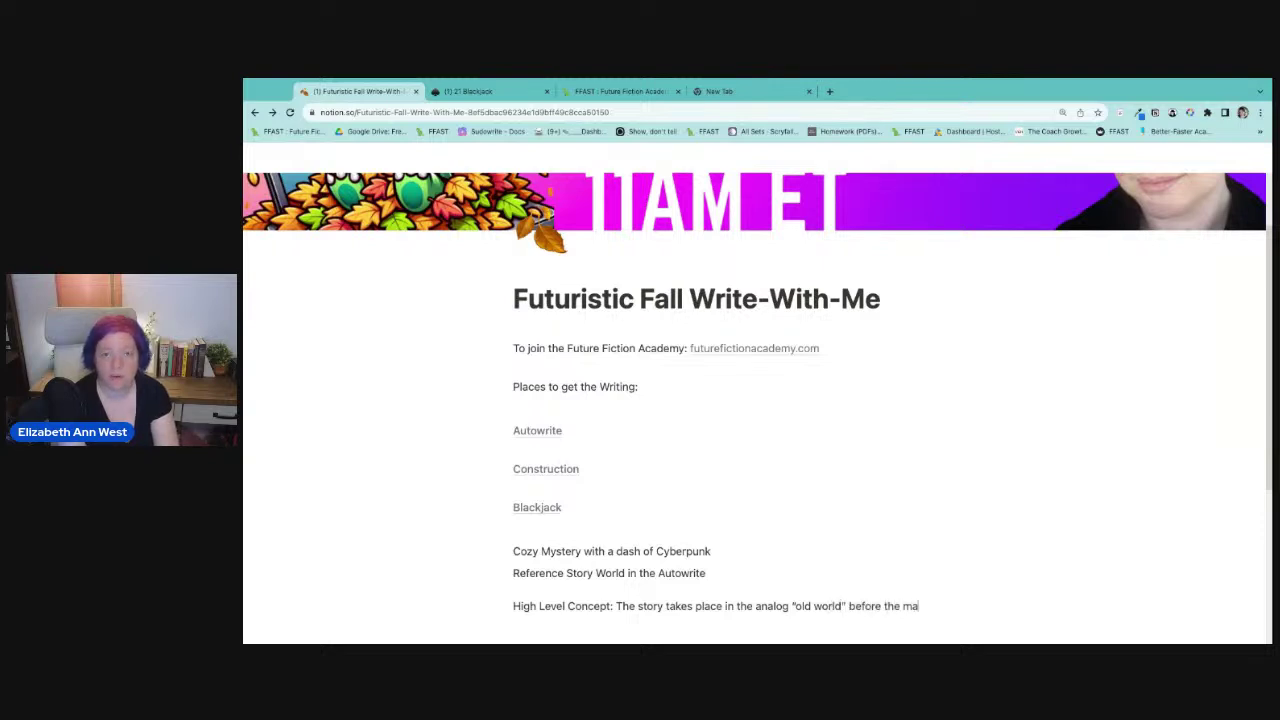
text(jor shift to d)
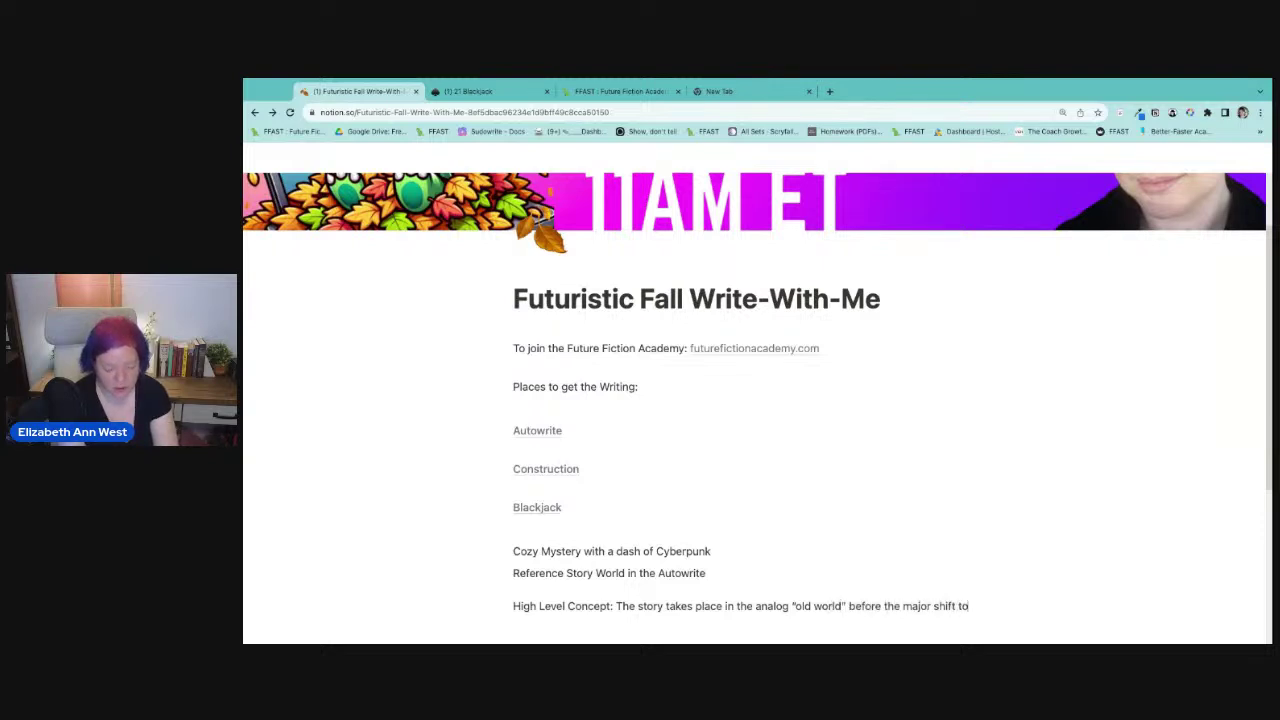
key(BackSpace)
text(cypber)
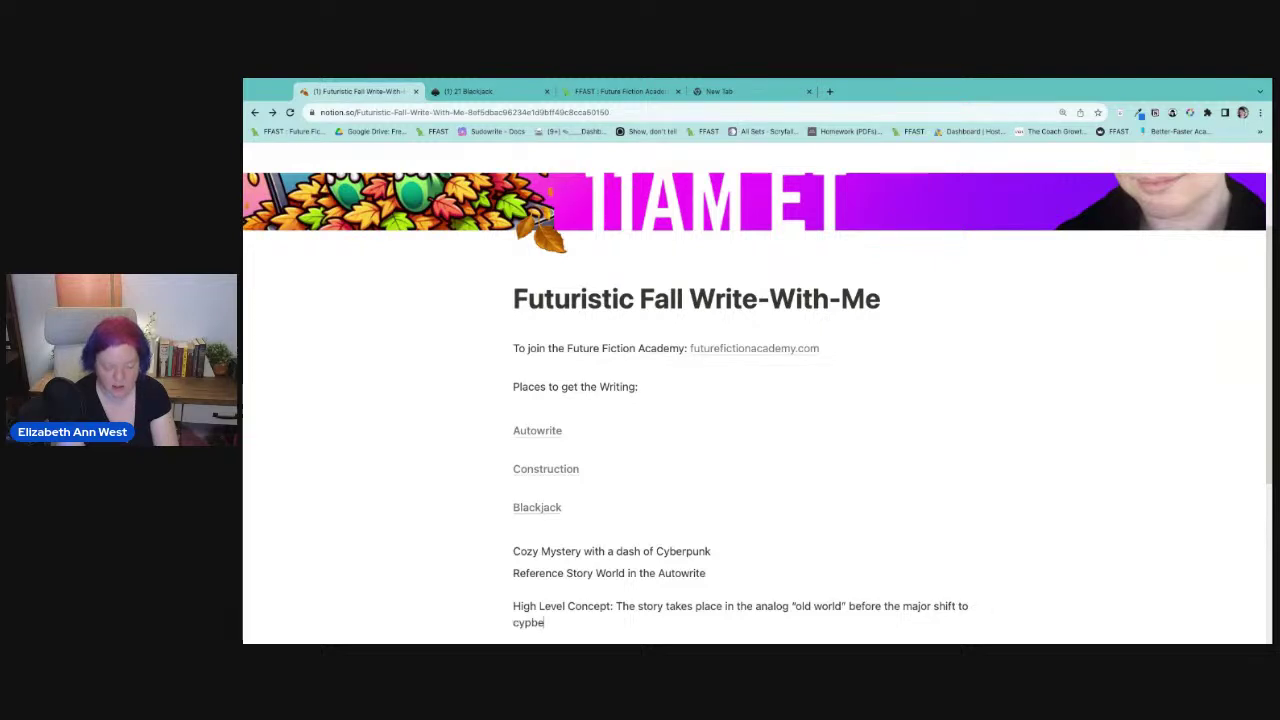
key(BackSpace)
key(BackSpace)
key(BackSpace)
key(BackSpace)
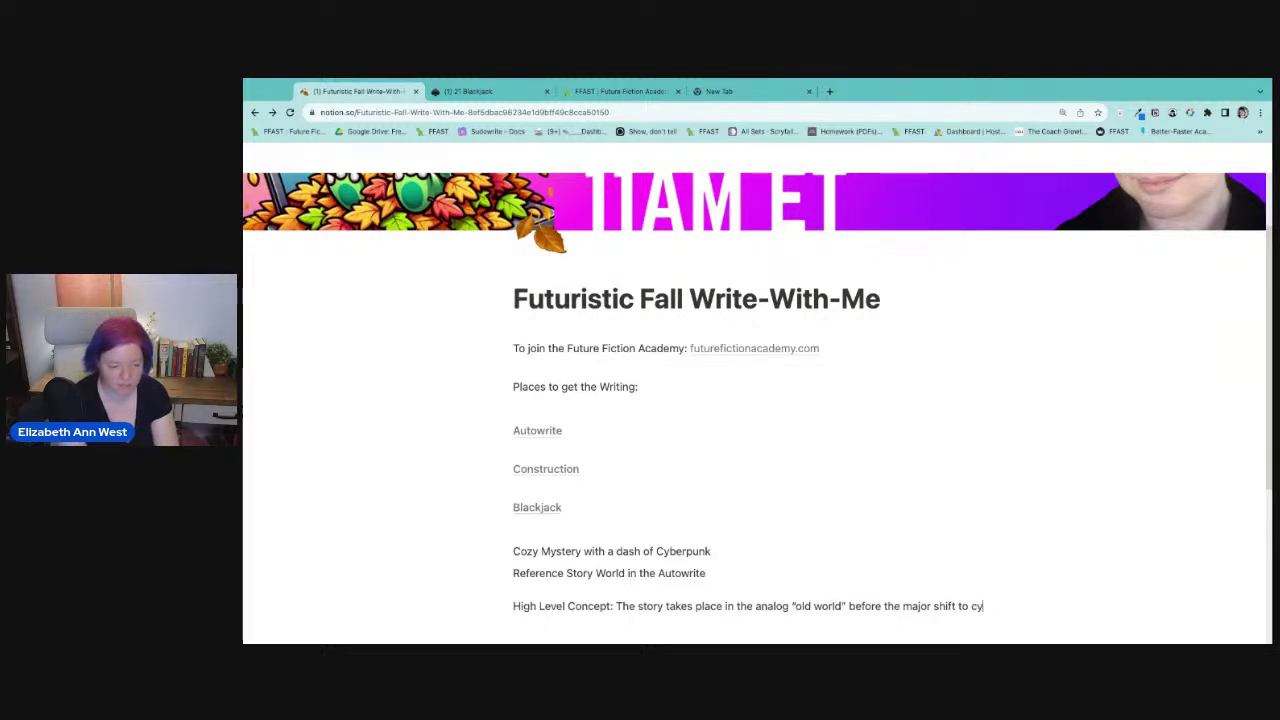
text(berpunk li)
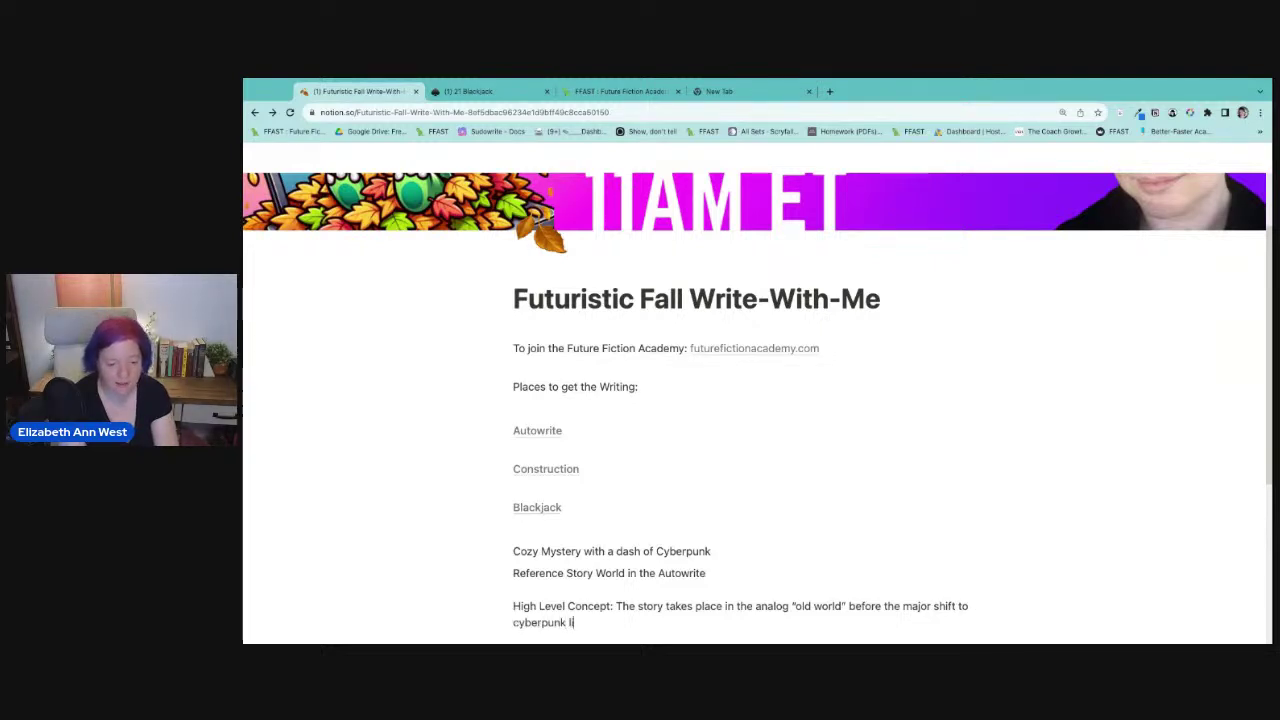
text(ving.)
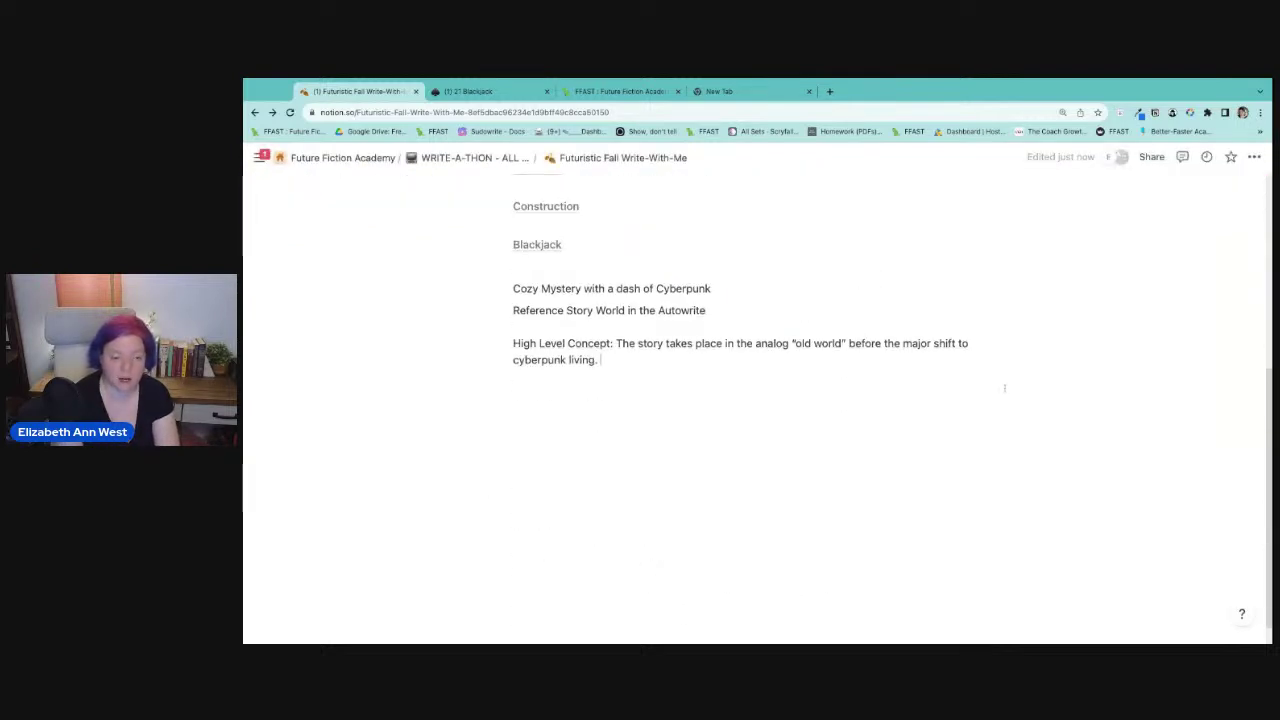
Add the sentence "A group of top level executives/oligarchs are on a mental health retreat to the small village where Olivia lives.".
text(A g)
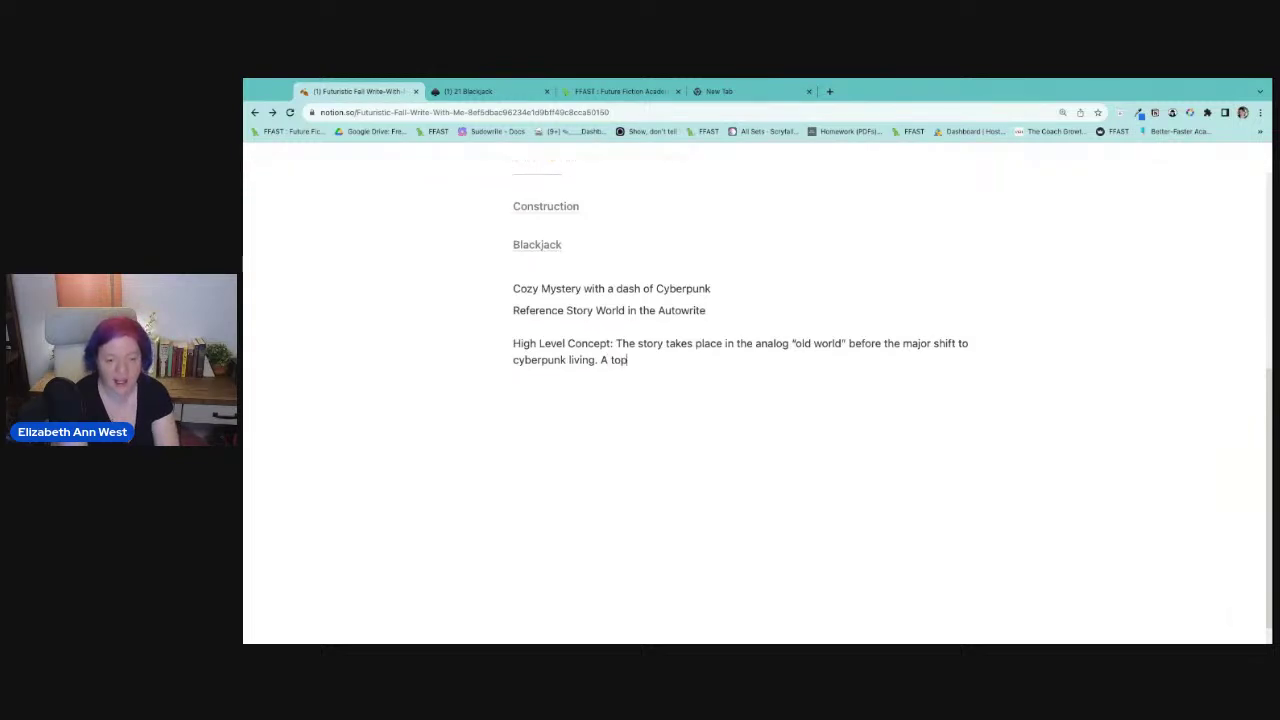
text(roup of top level)
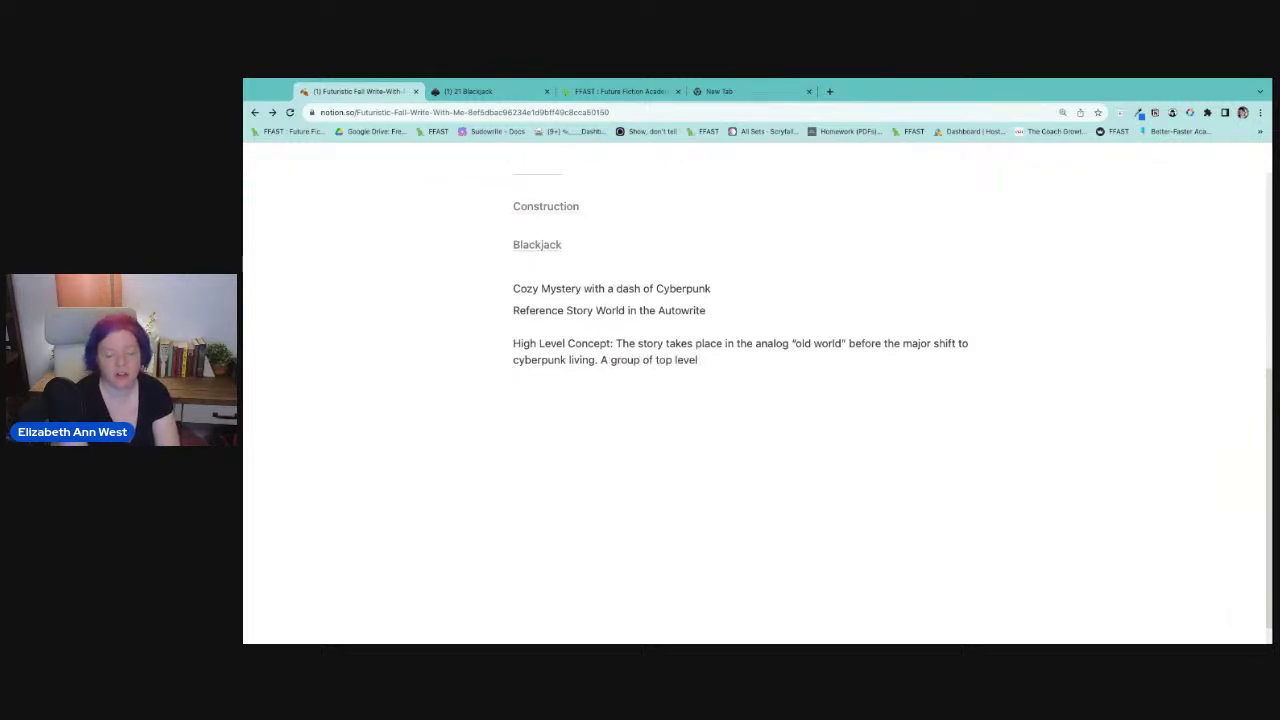
text( exectuives)
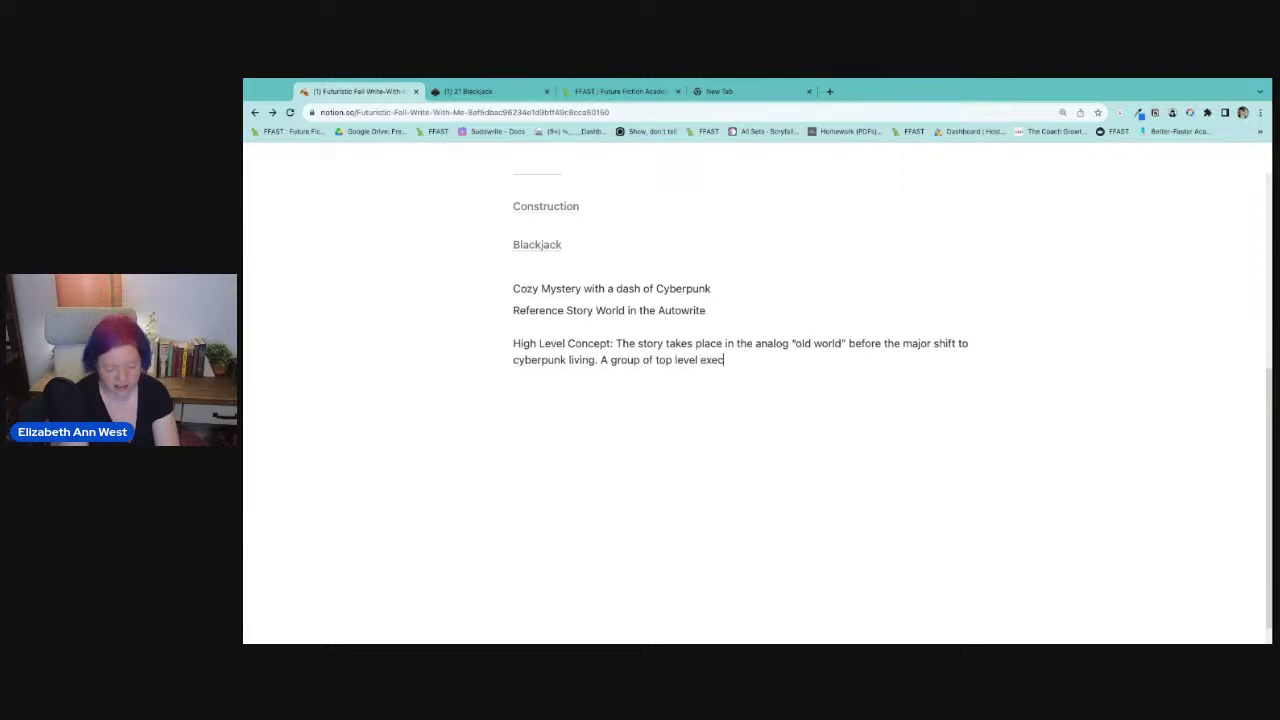
key(BackSpace)
key(BackSpace)
key(BackSpace)
key(BackSpace)
key(BackSpace)
key(BackSpace)
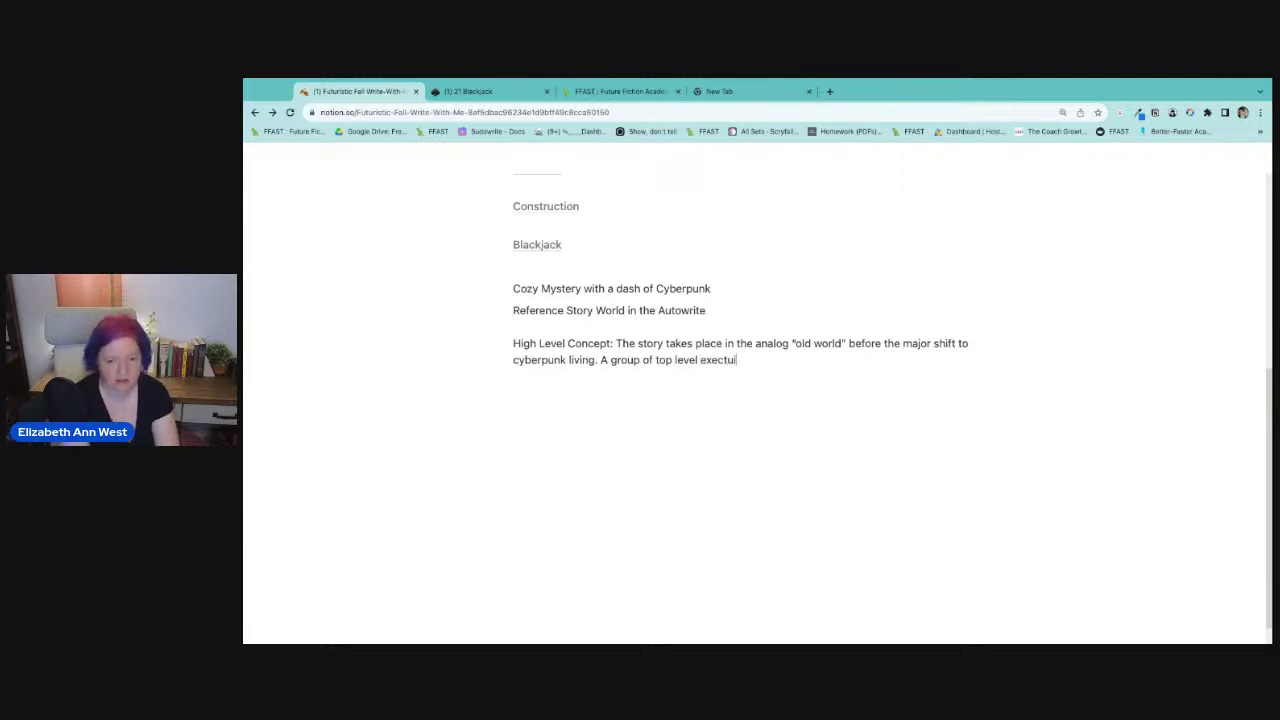
text(utives)
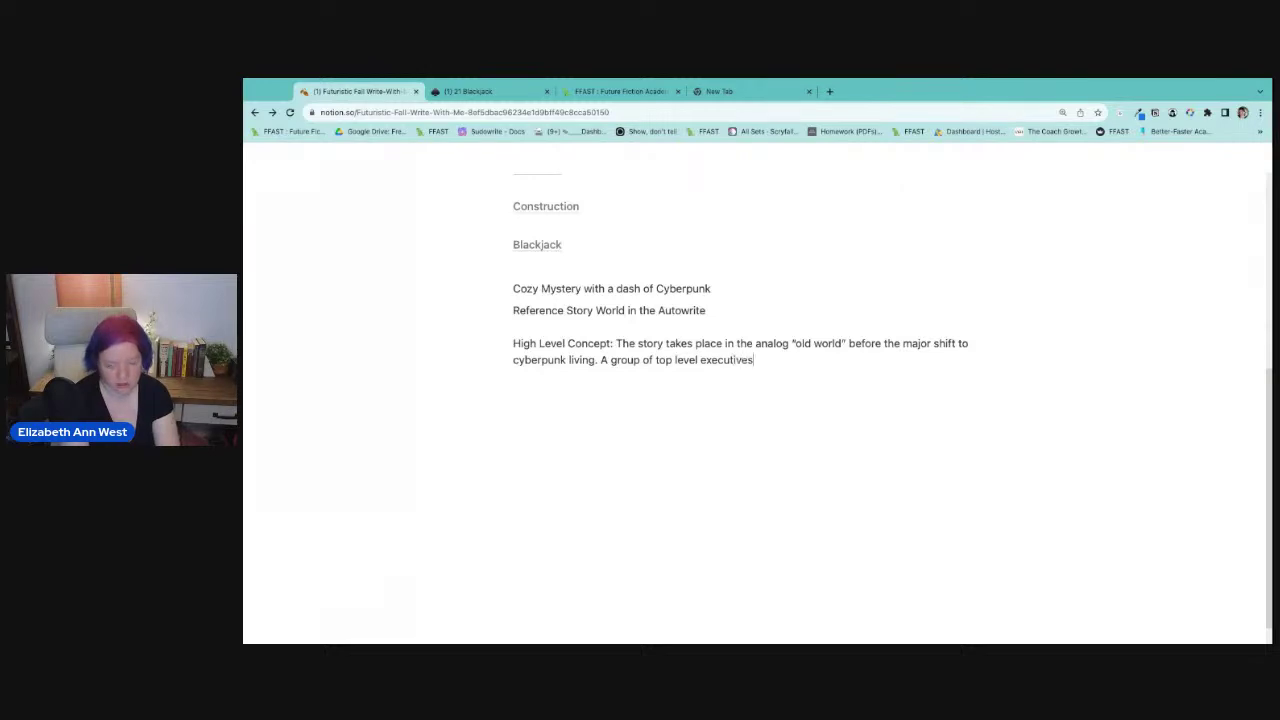
text(/oli)
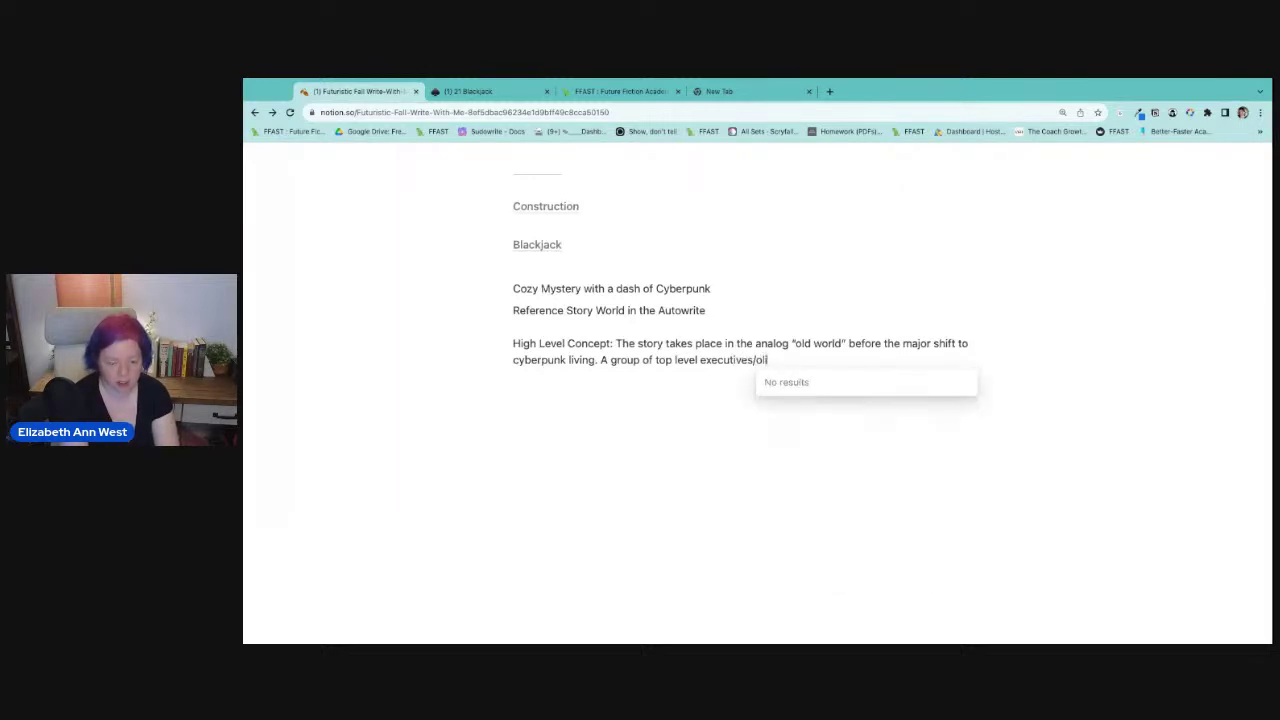
text(garchs are)
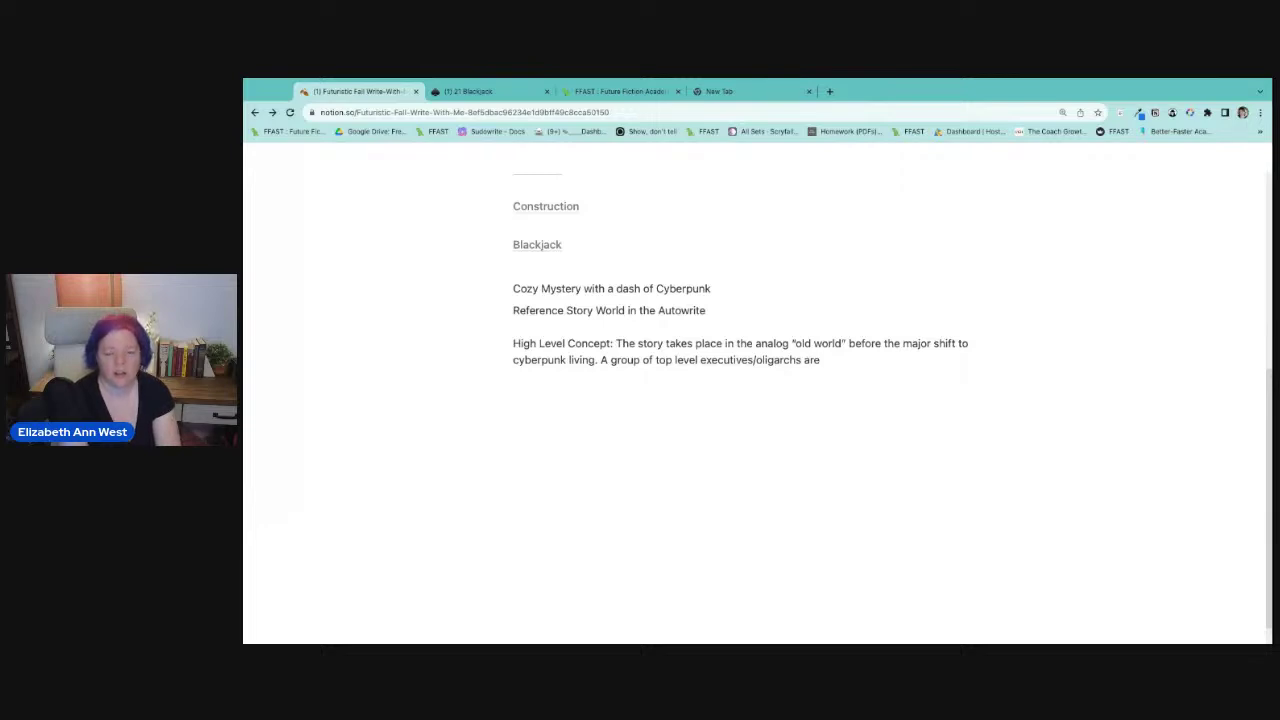
text( on a )
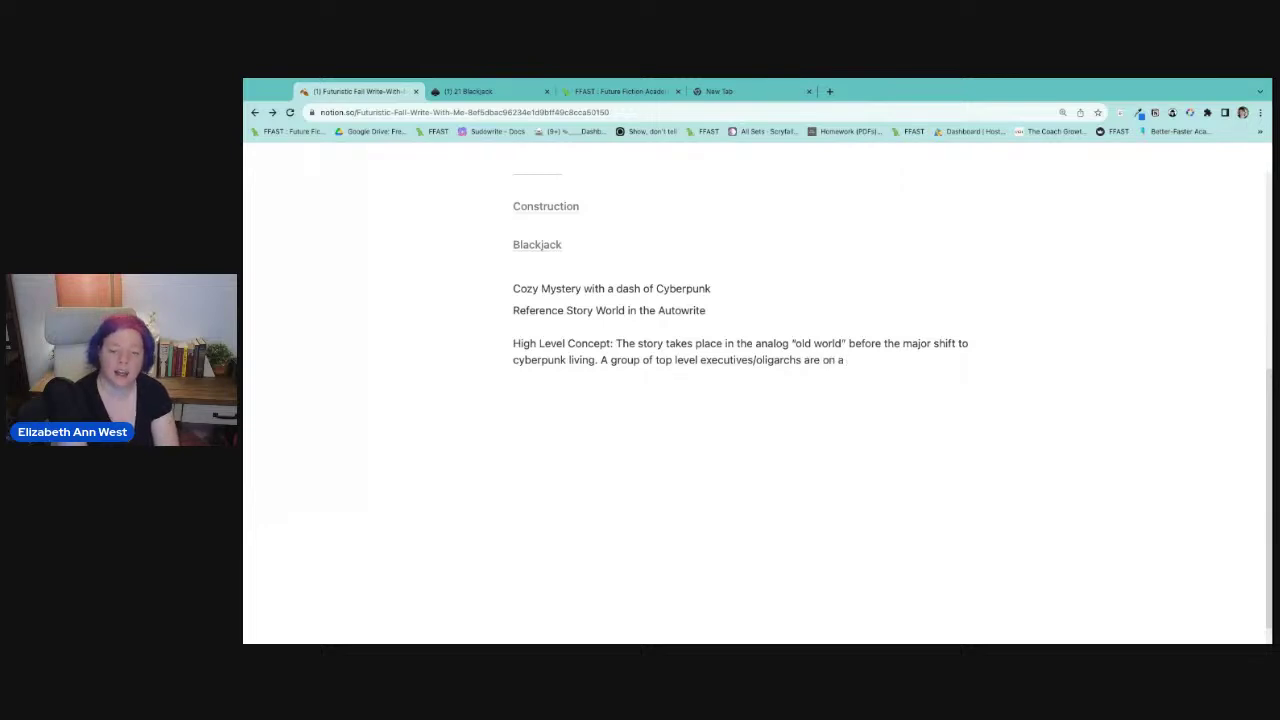
text(mental healt)
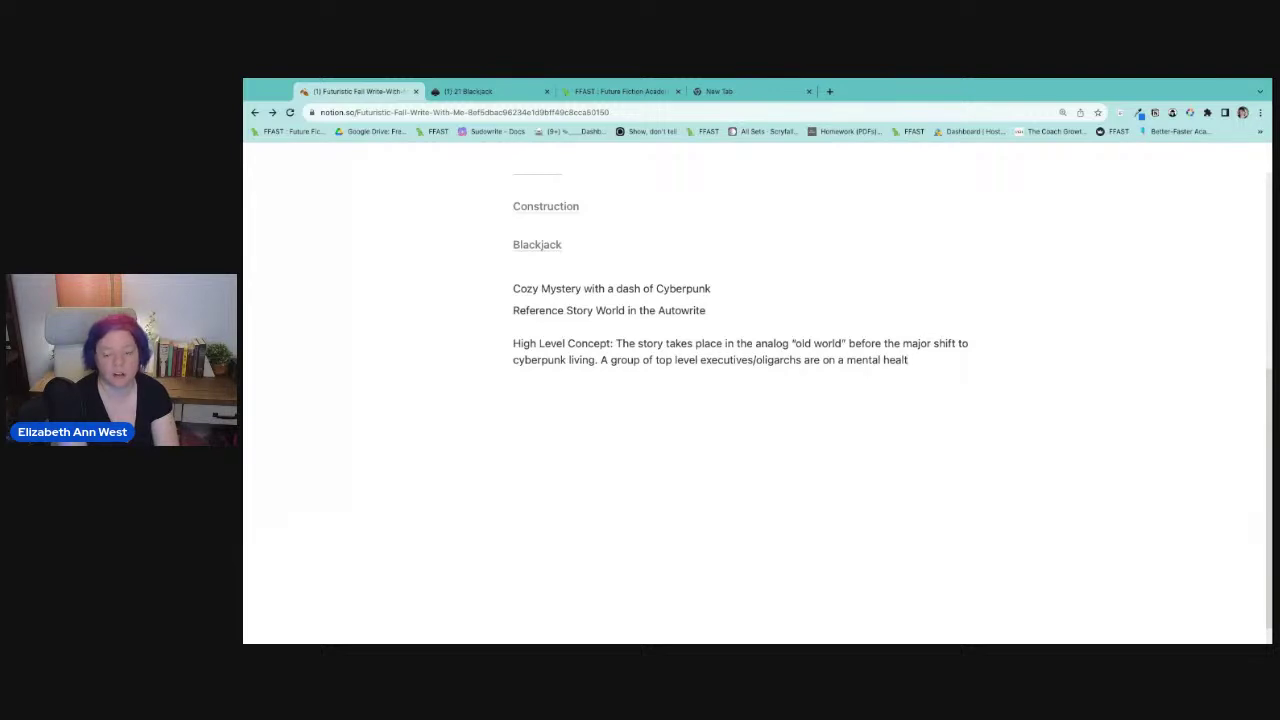
text(h retreat to the small village )
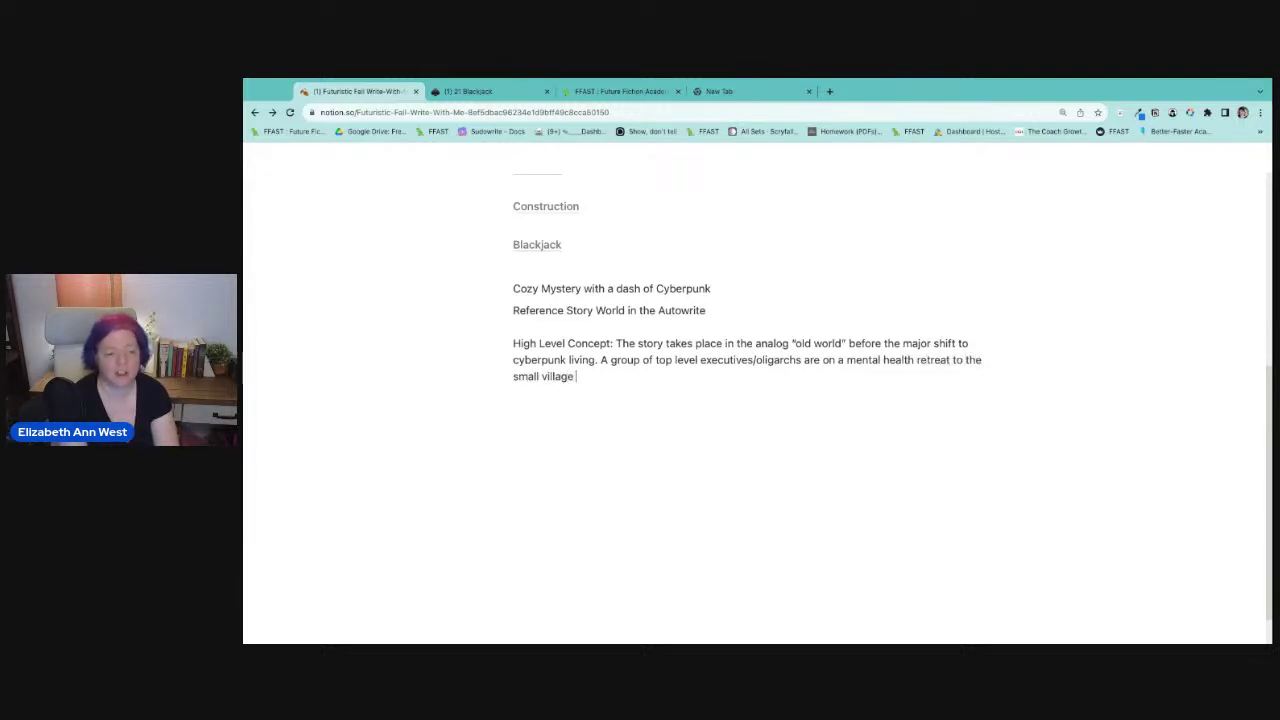
text(where Ol)
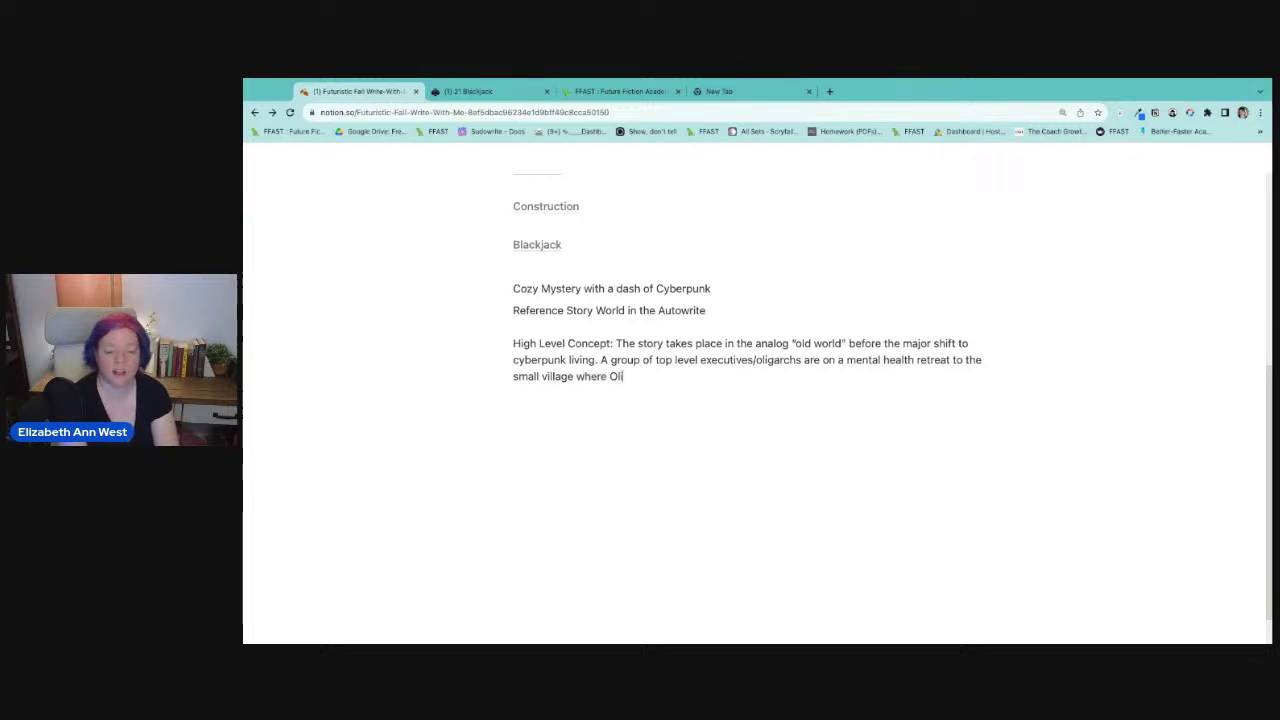
text(ivia lives.)
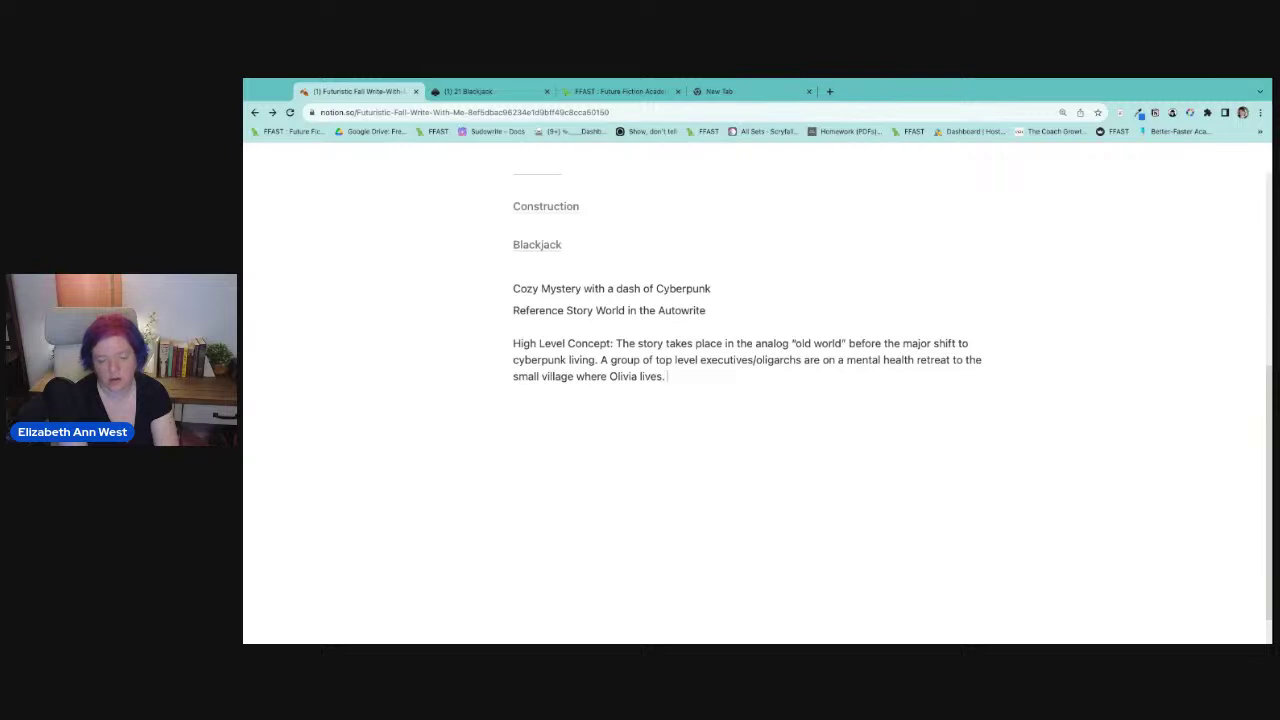
Continue the high level concept with "Olivia is visiting from the cyperbunk city where".
text( Oliv)
text(ia is)
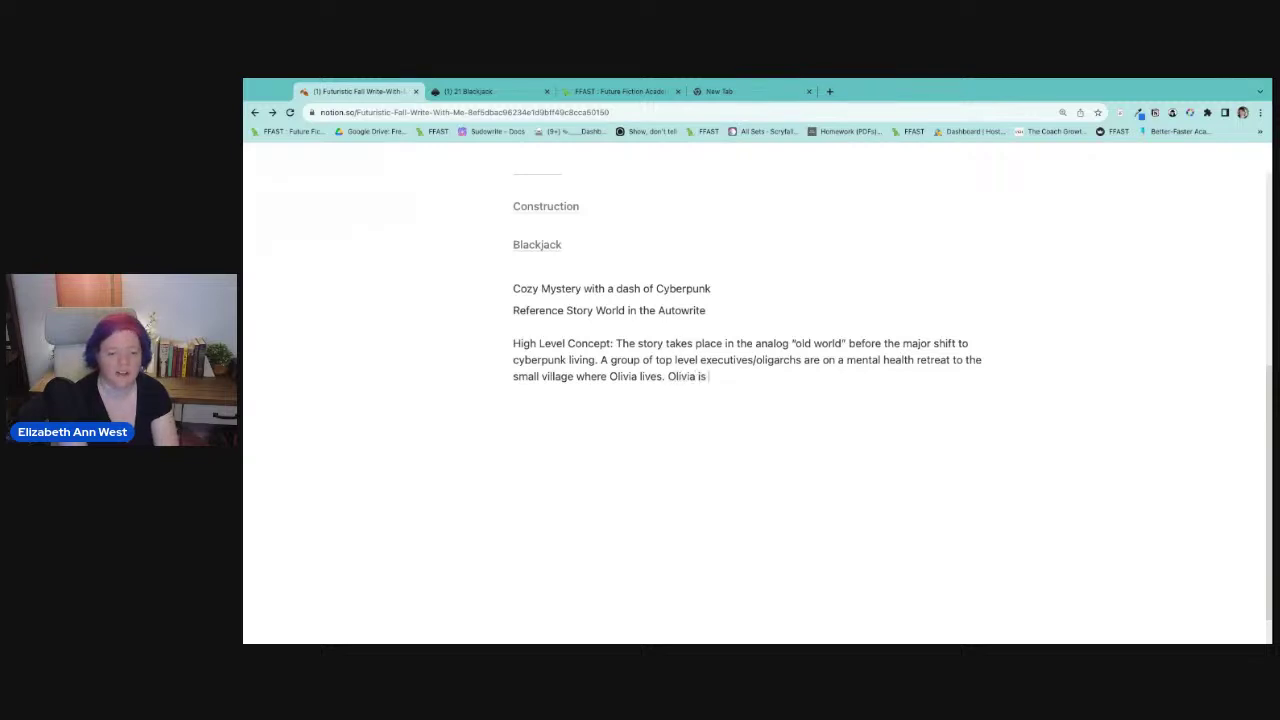
text( visiting from the )
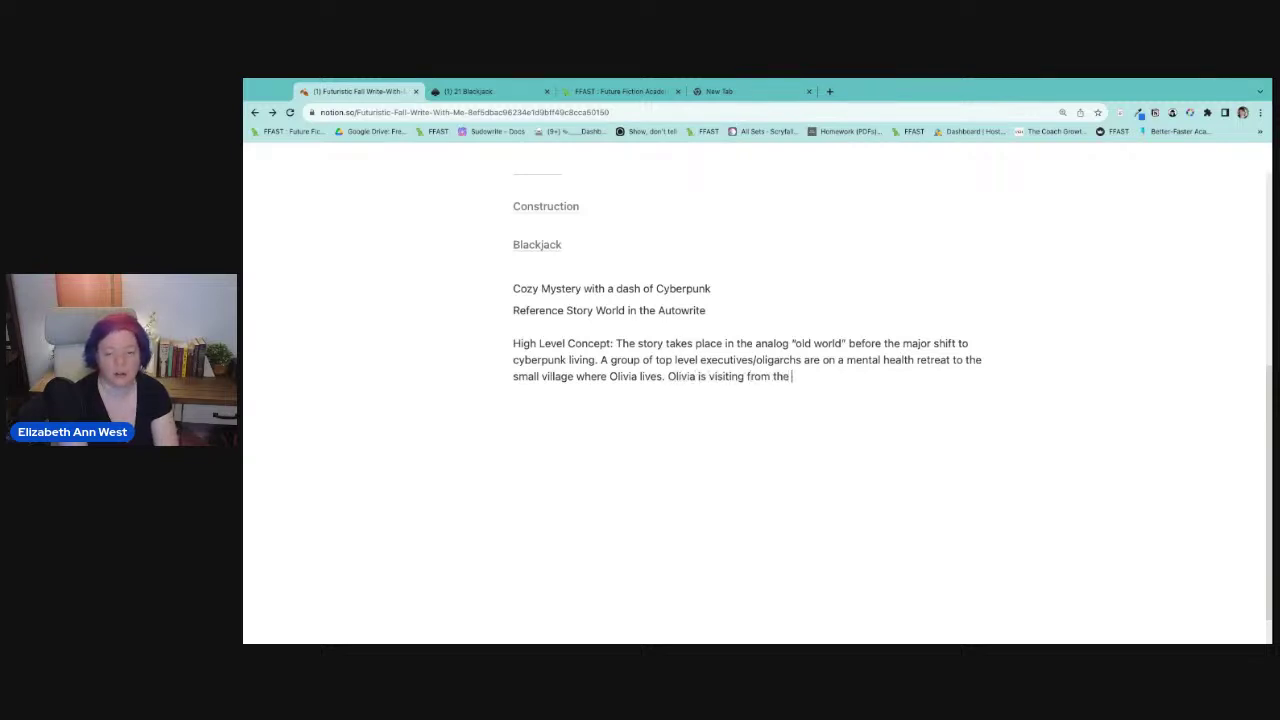
text(cy)
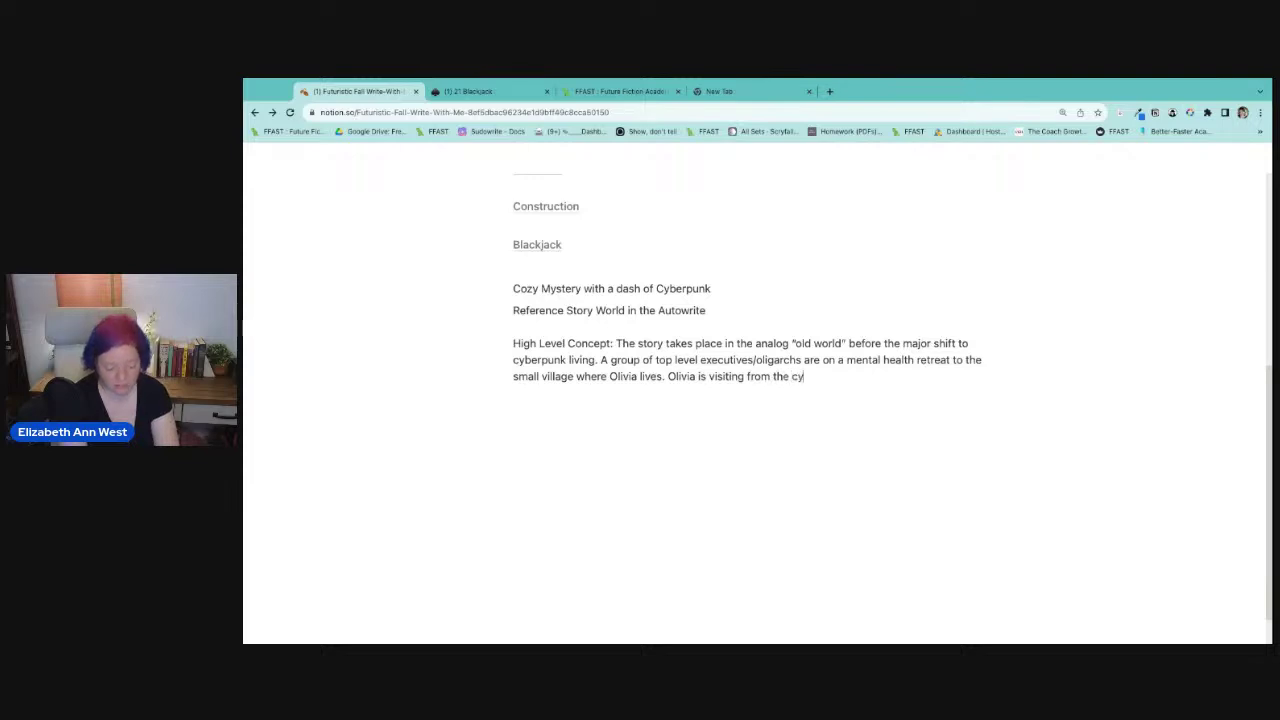
text(perbun)
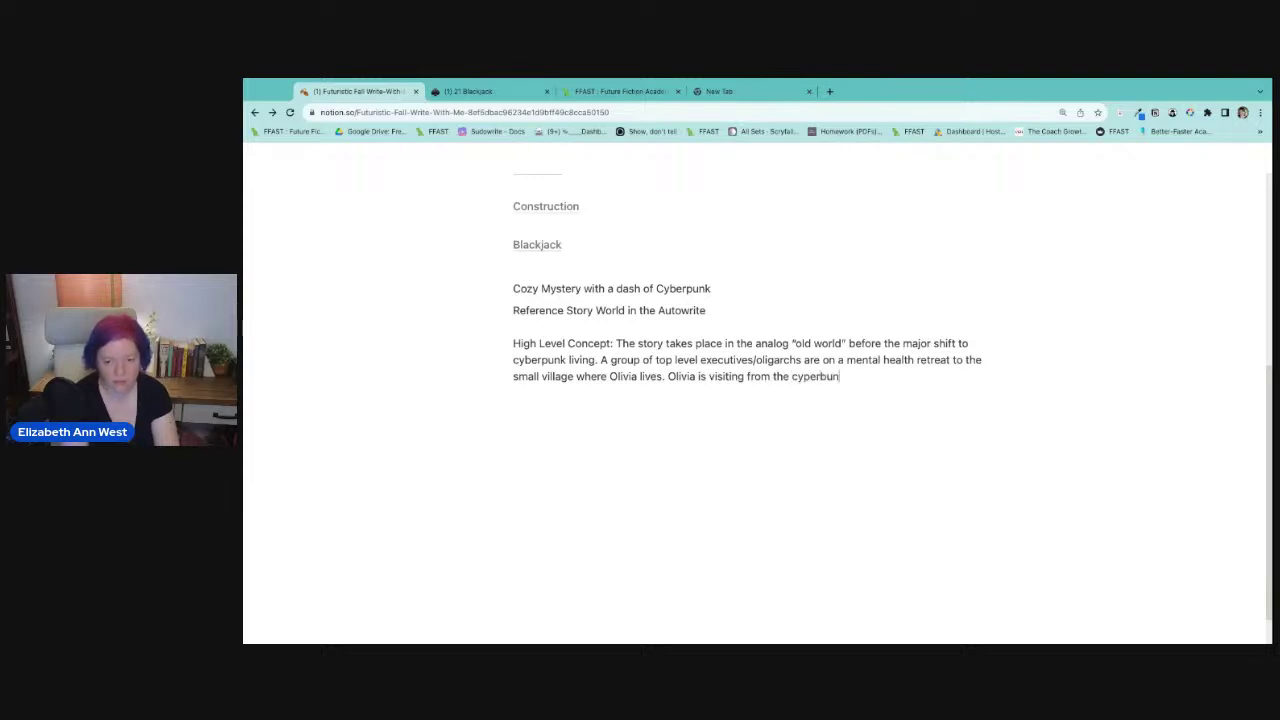
text(k city where)
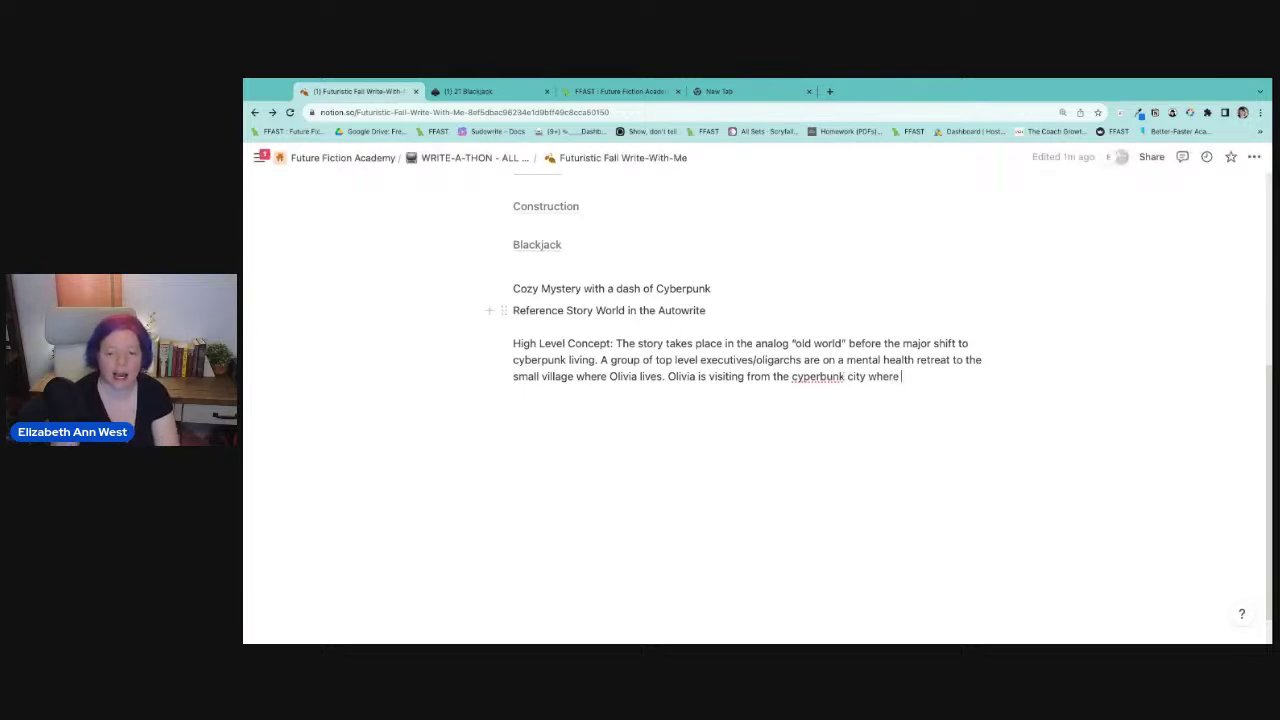
Correct the misspelled "cyperbunk" in the concept's last sentence to "cyberbunk".
double_click(818, 377)
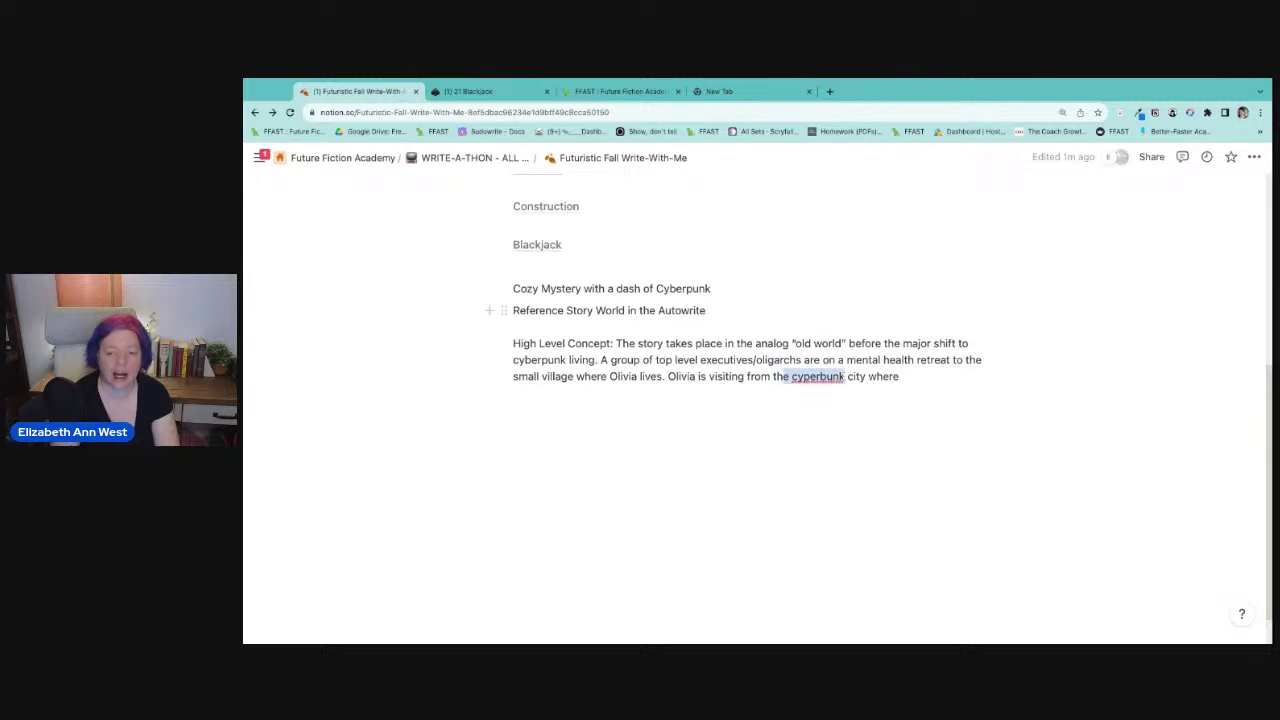
click(810, 377)
key(BackSpace)
text(ber)
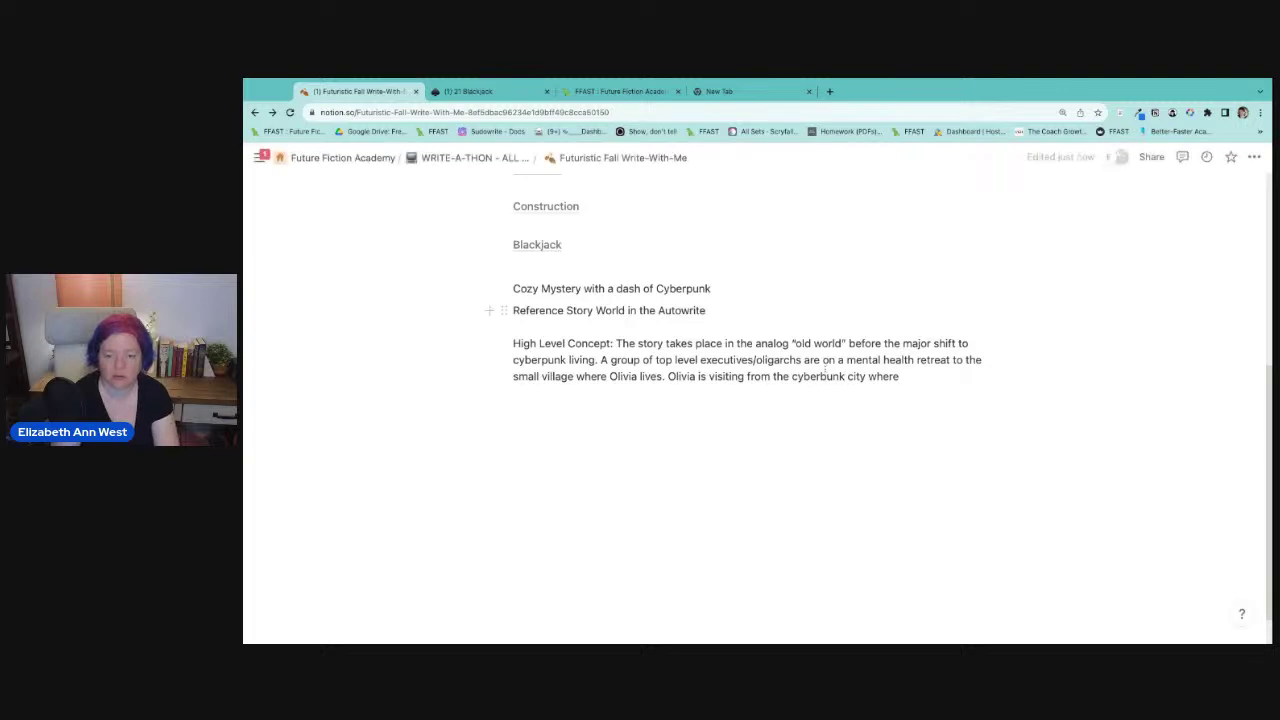
double_click(818, 377)
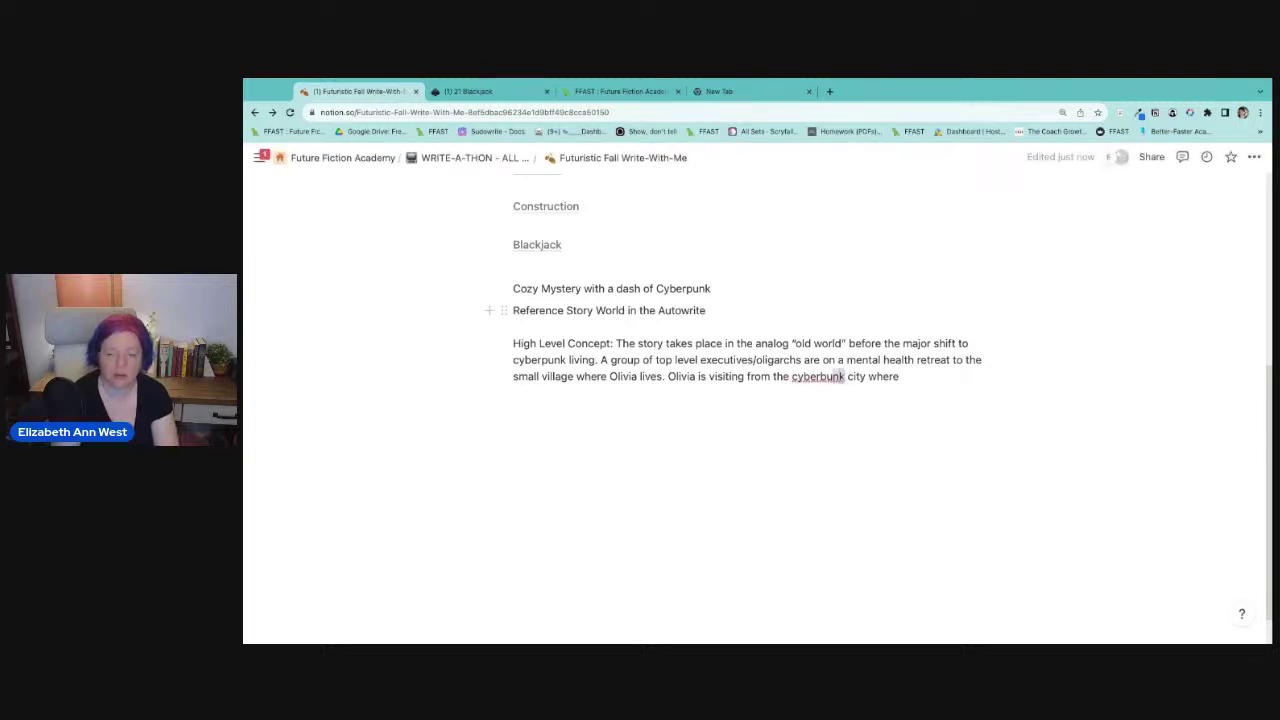
click(828, 377)
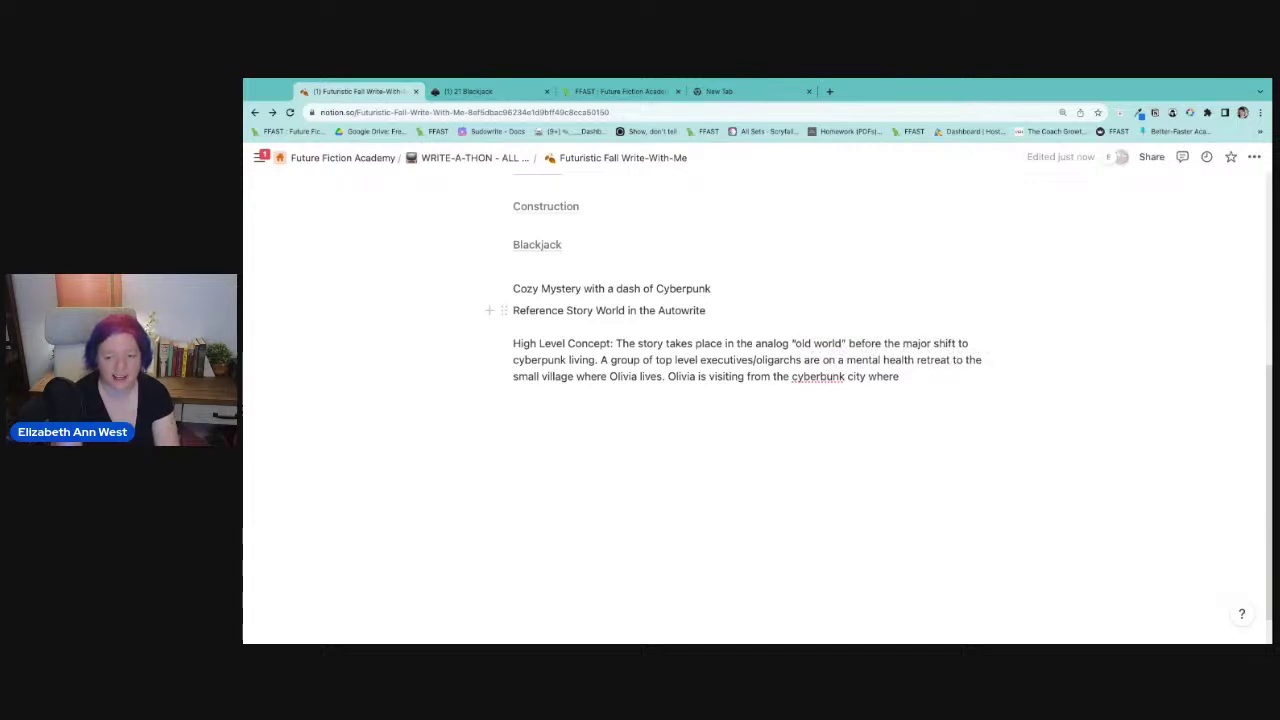
double_click(818, 377)
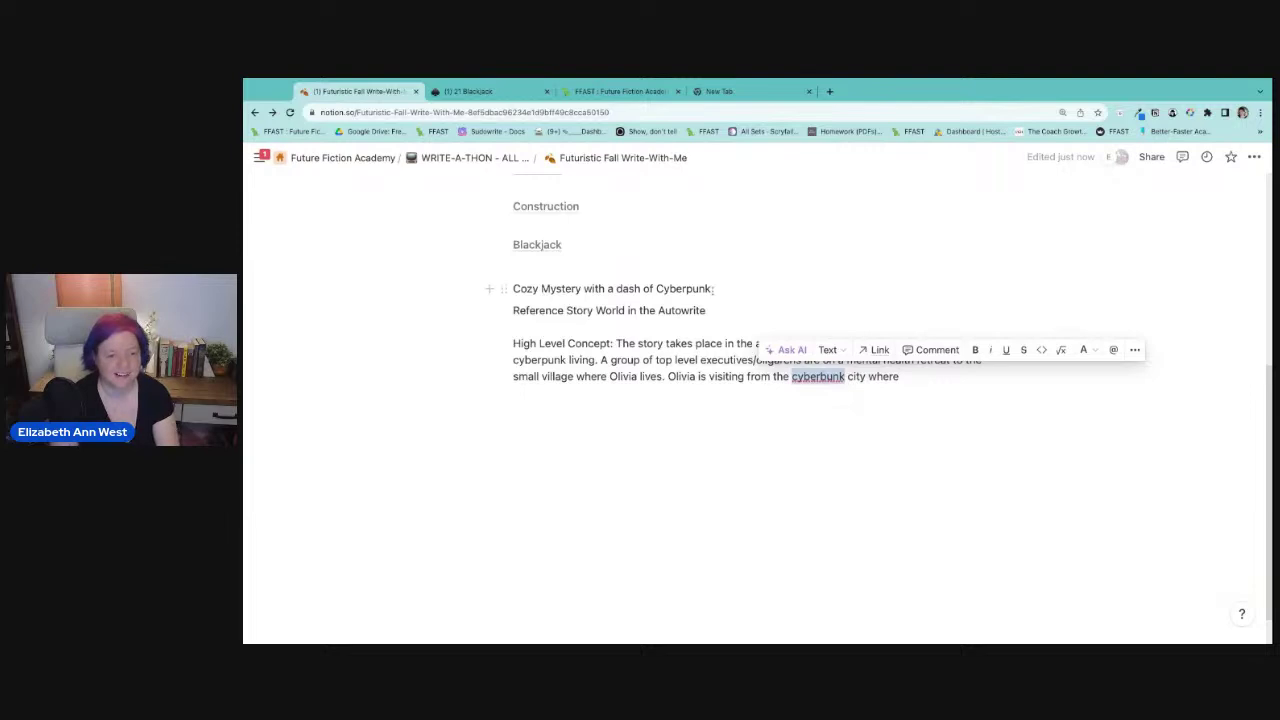
Append ": CYBERBUNK" to the line "Cozy Mystery with a dash of Cyberpunk".
click(733, 289)
text(: CYBEB)
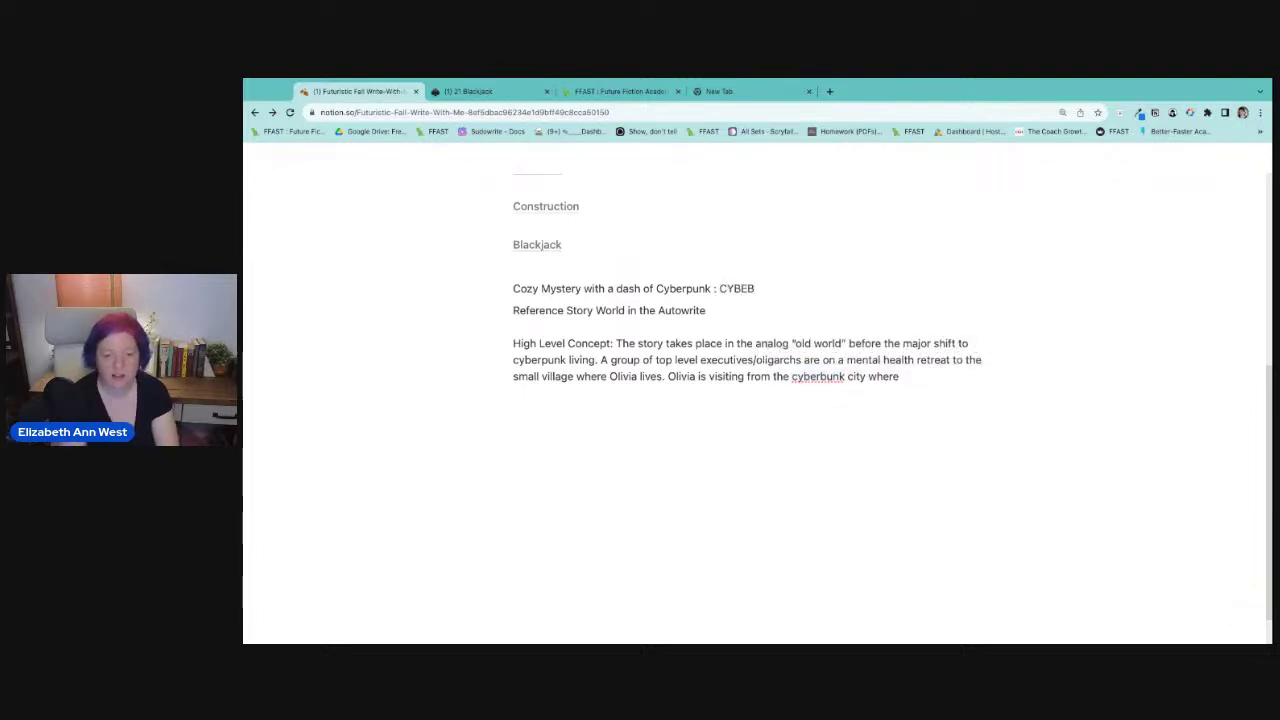
key(BackSpace)
text(R)
key(BackSpace)
key(BackSpace)
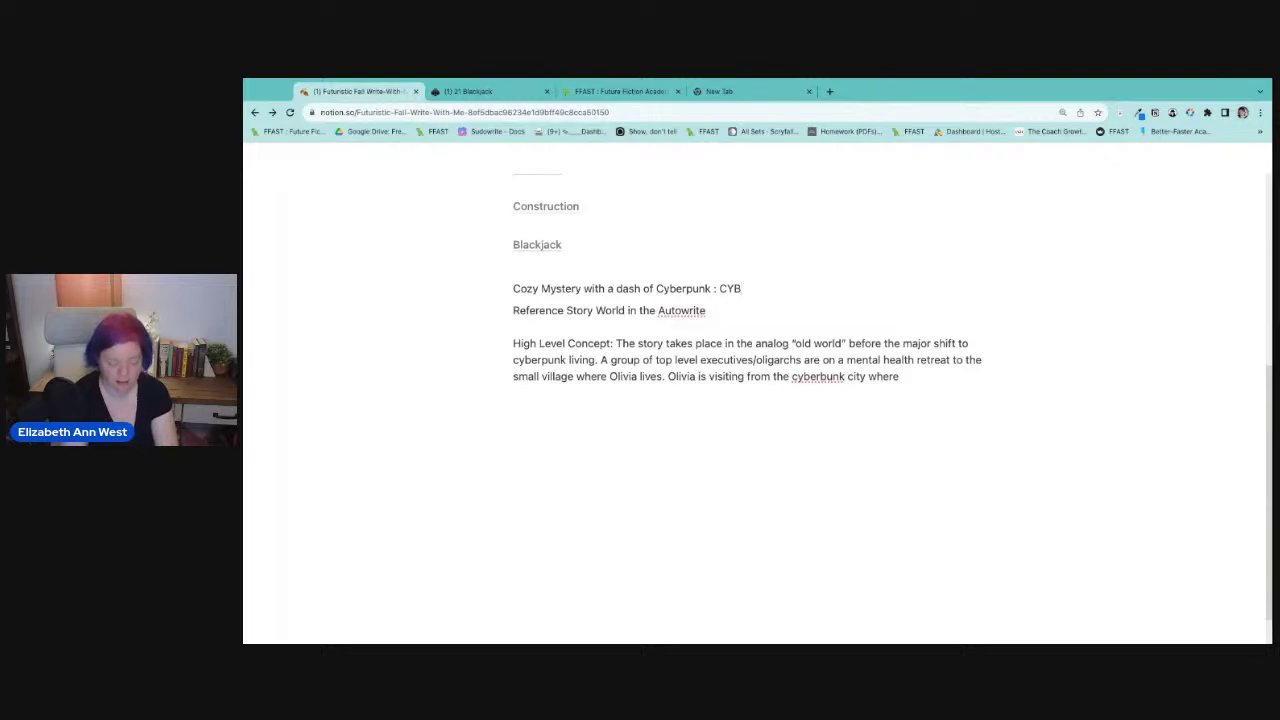
text(ERBUN)
key(BackSpace)
key(BackSpace)
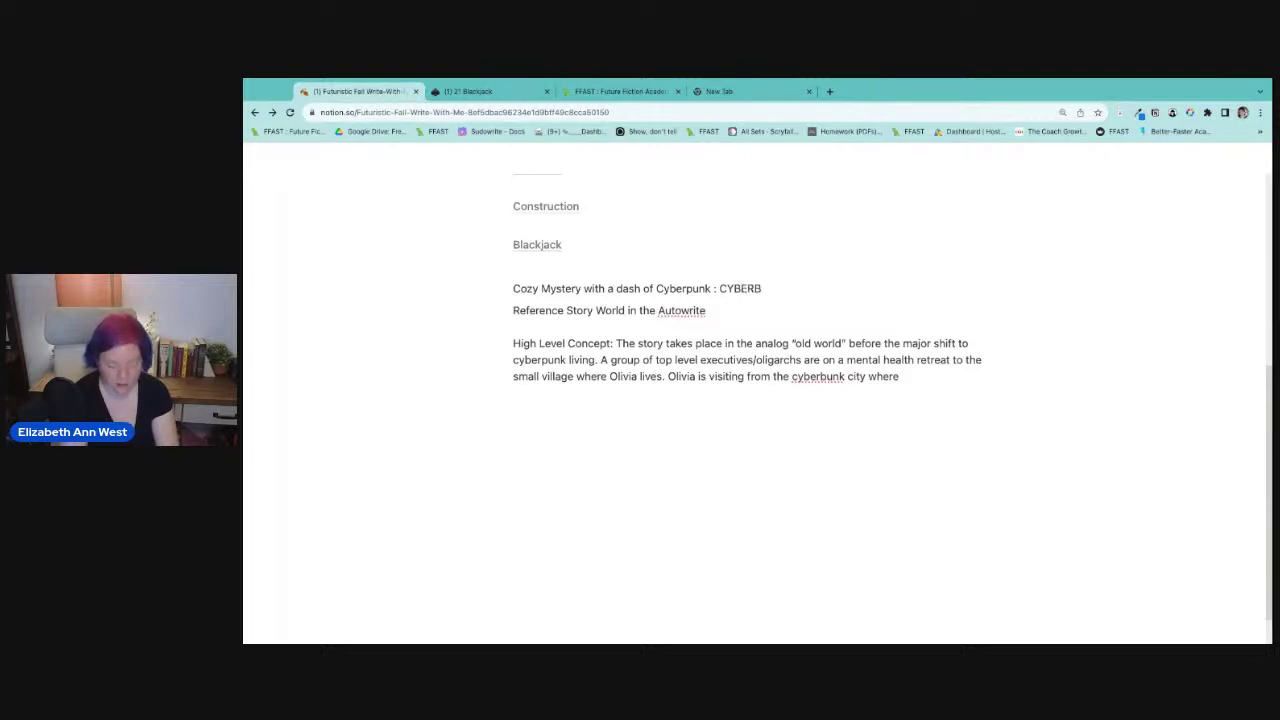
text(UNK)
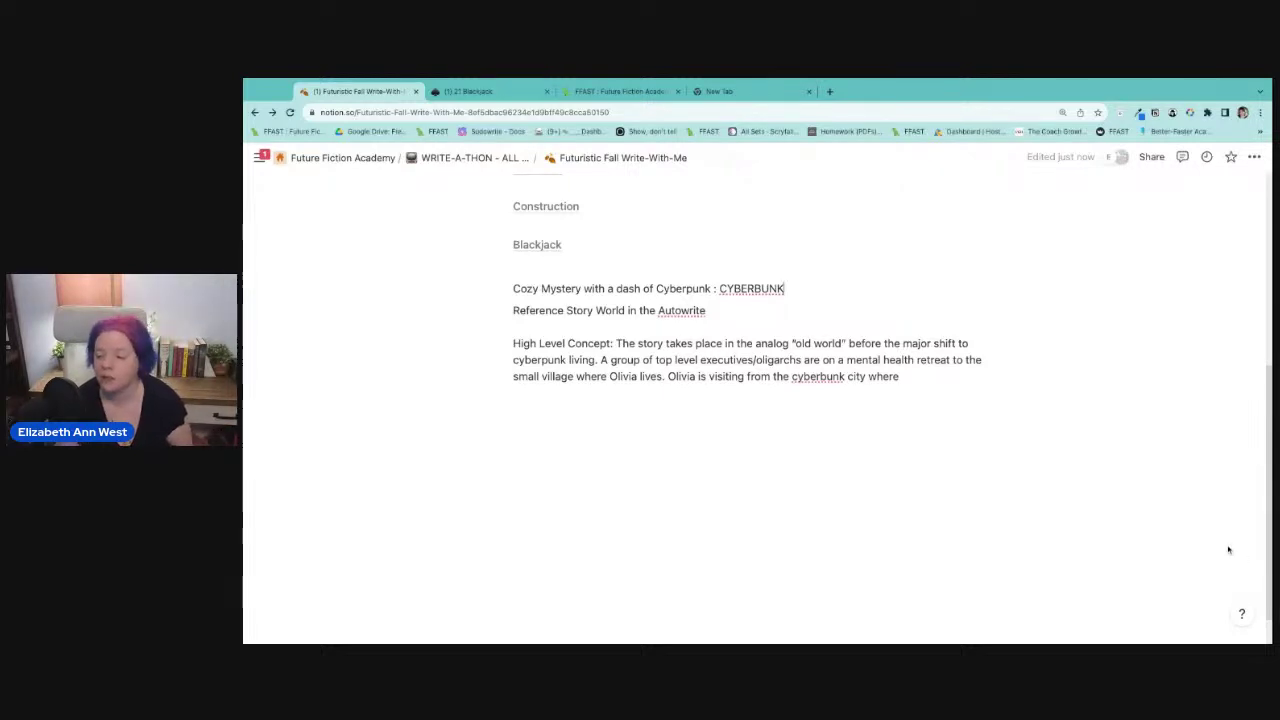
Correct "cyberbunk" to "cyberpunk" in the last sentence of the high level concept.
click(774, 467)
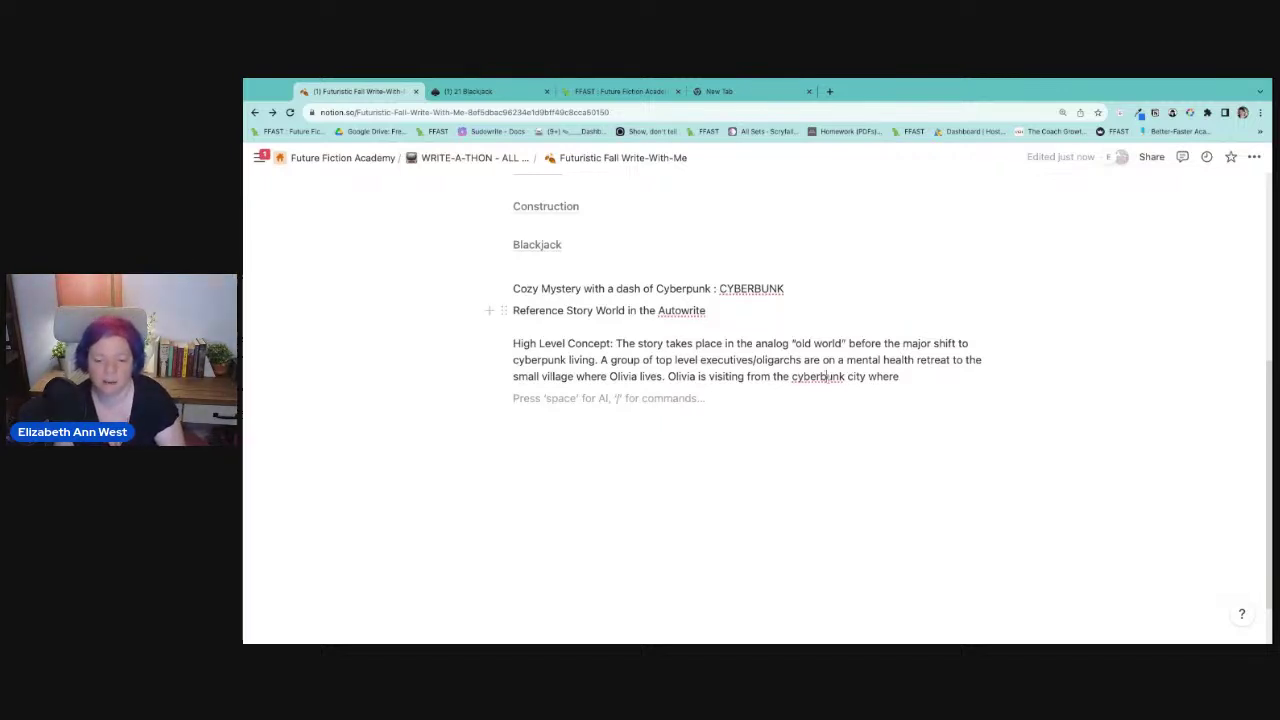
click(828, 377)
key(BackSpace)
text(p)
Continue the last sentence of the high level concept with "she is a gifted, but low profile".
click(960, 385)
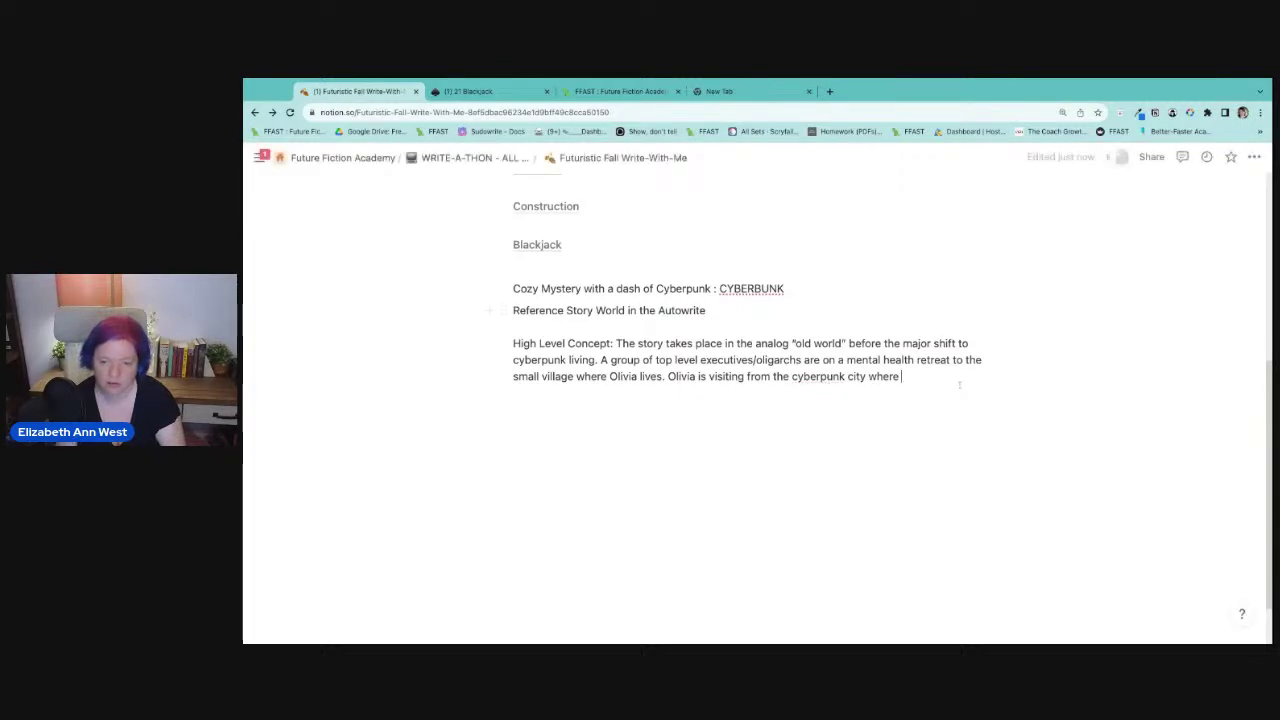
text(she is za)
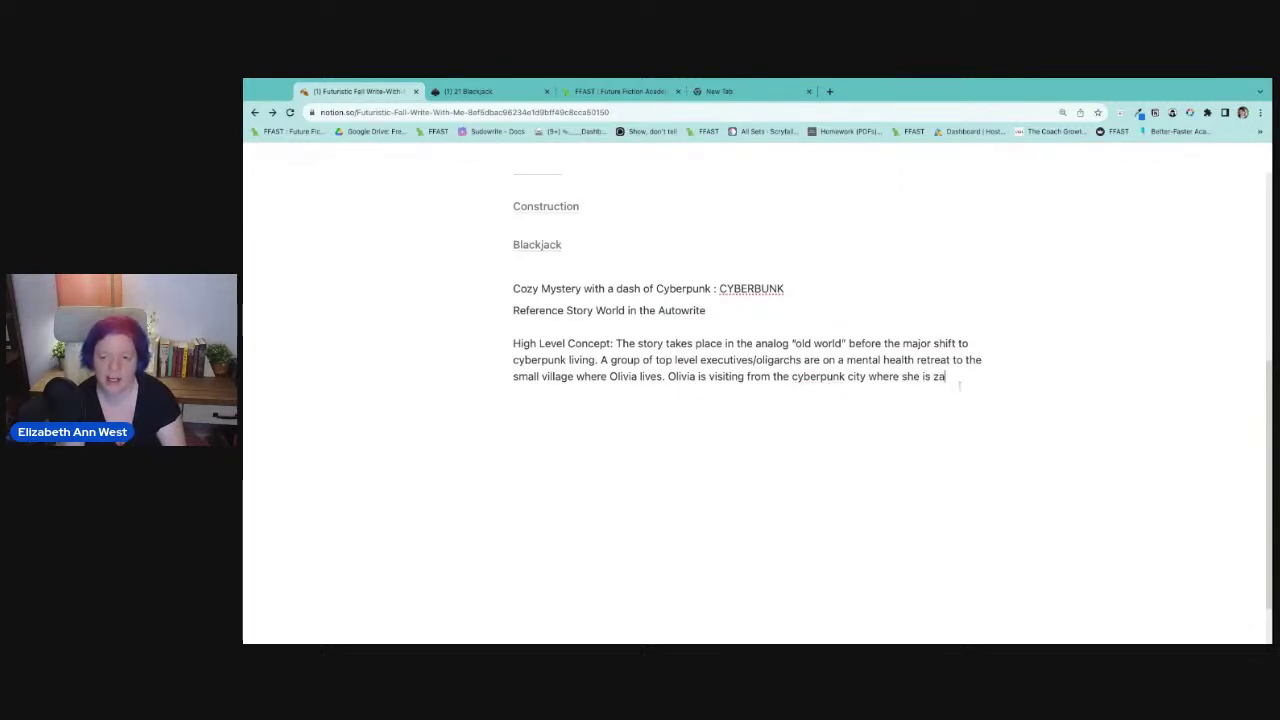
key(BackSpace)
key(BackSpace)
text(a gifted)
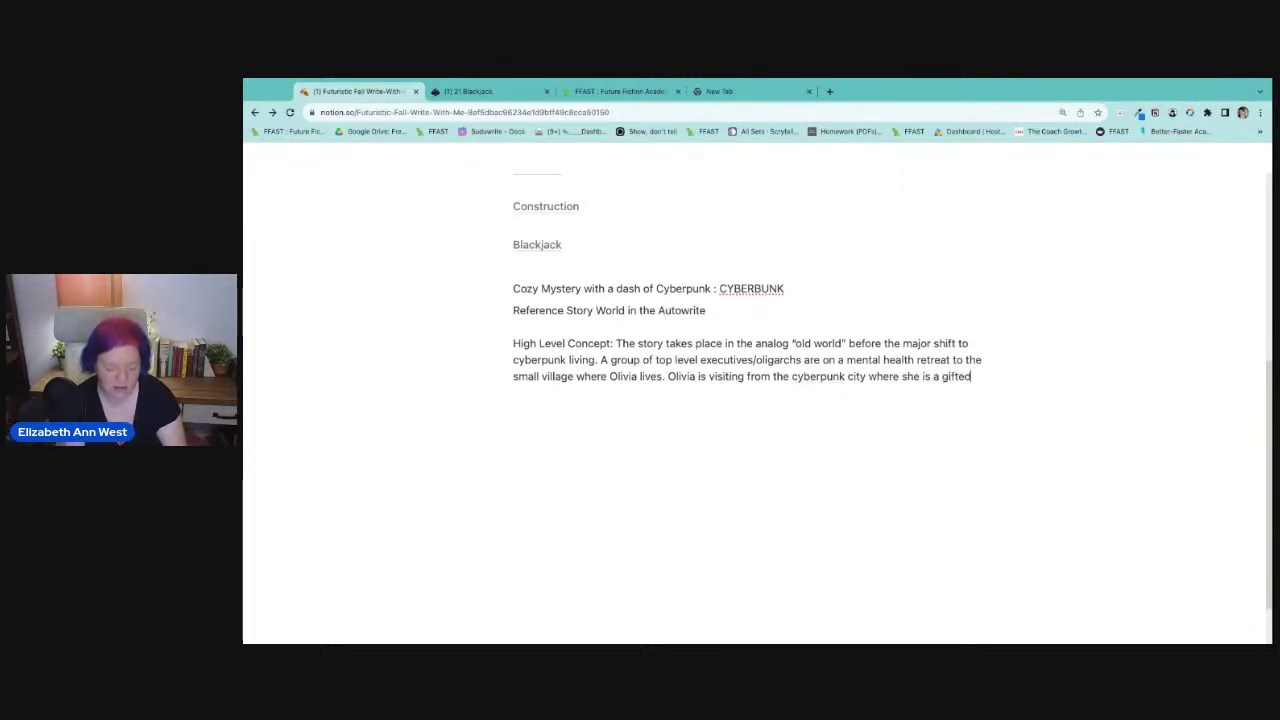
text(, but low)
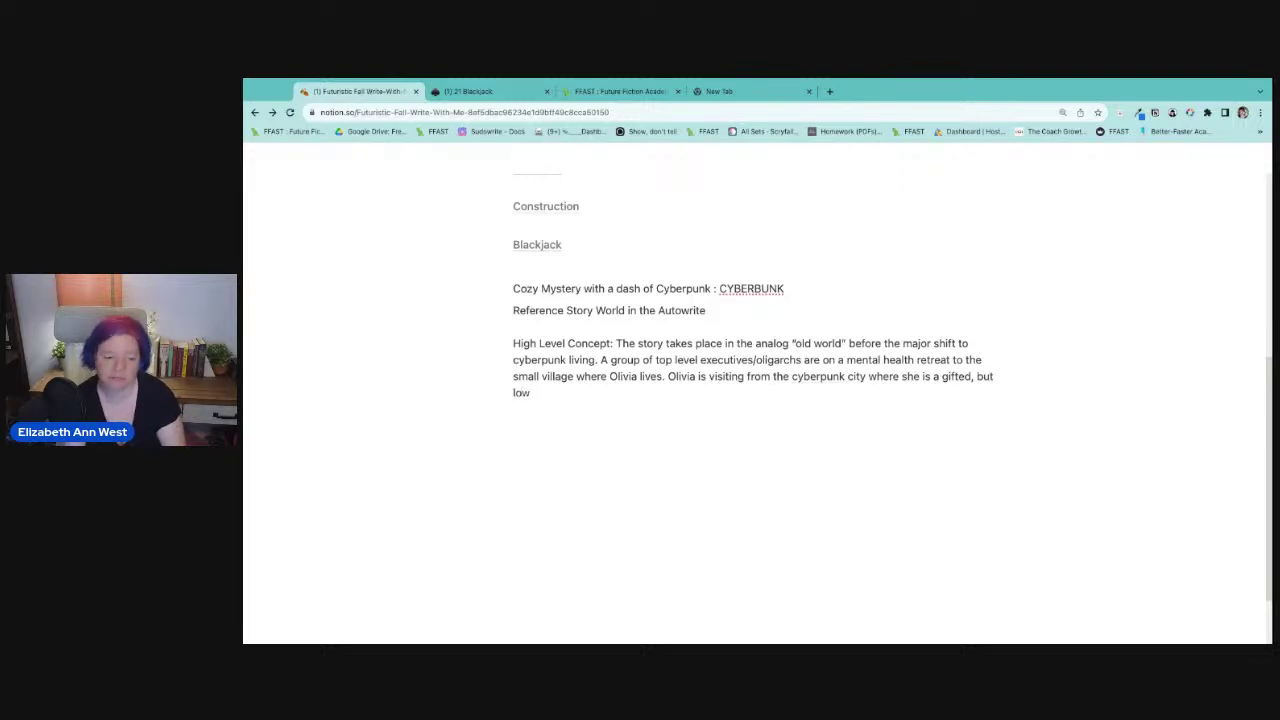
text( profile )
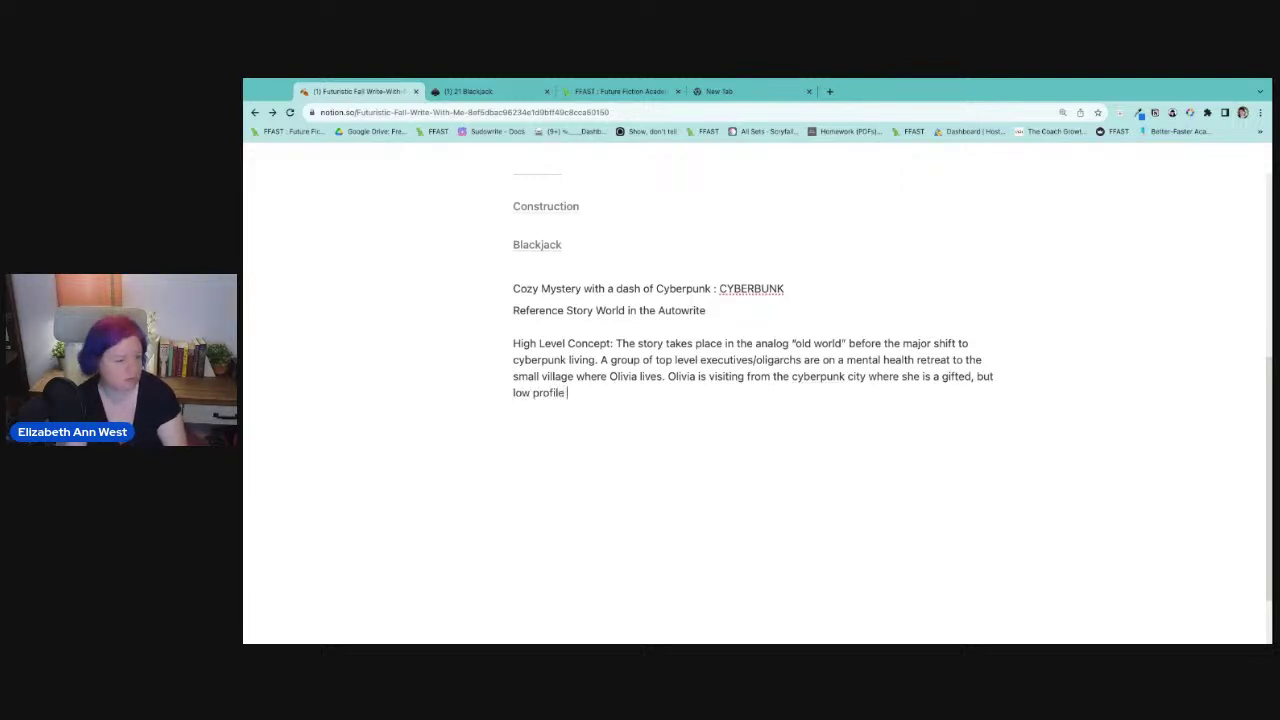
End the sentence about Olivia with "hacker/system analyst.".
text(h)
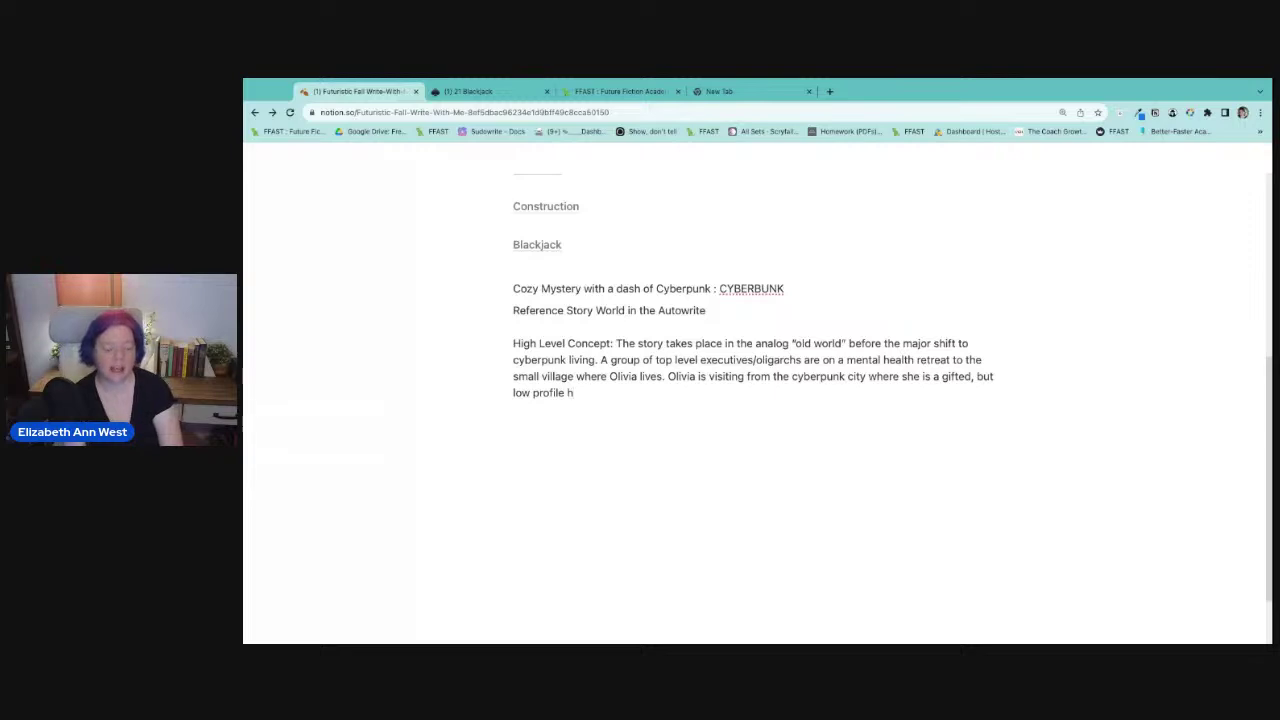
text(acker/sy)
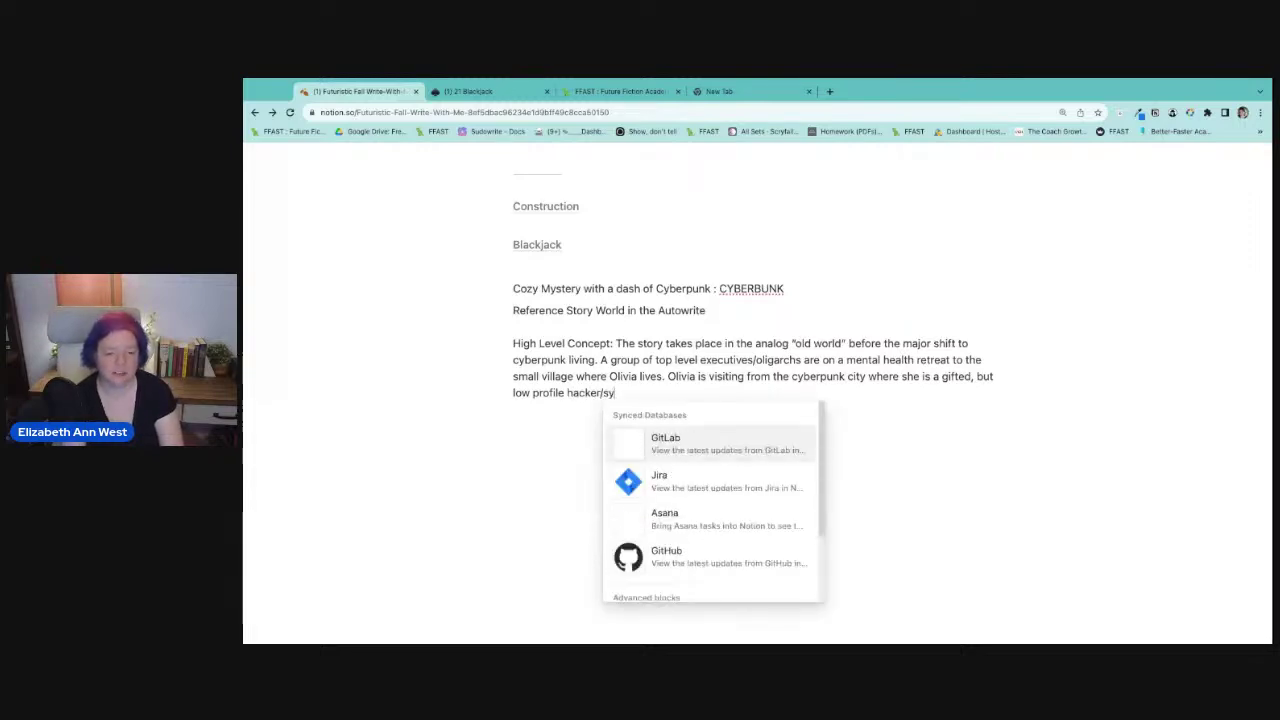
text(stem )
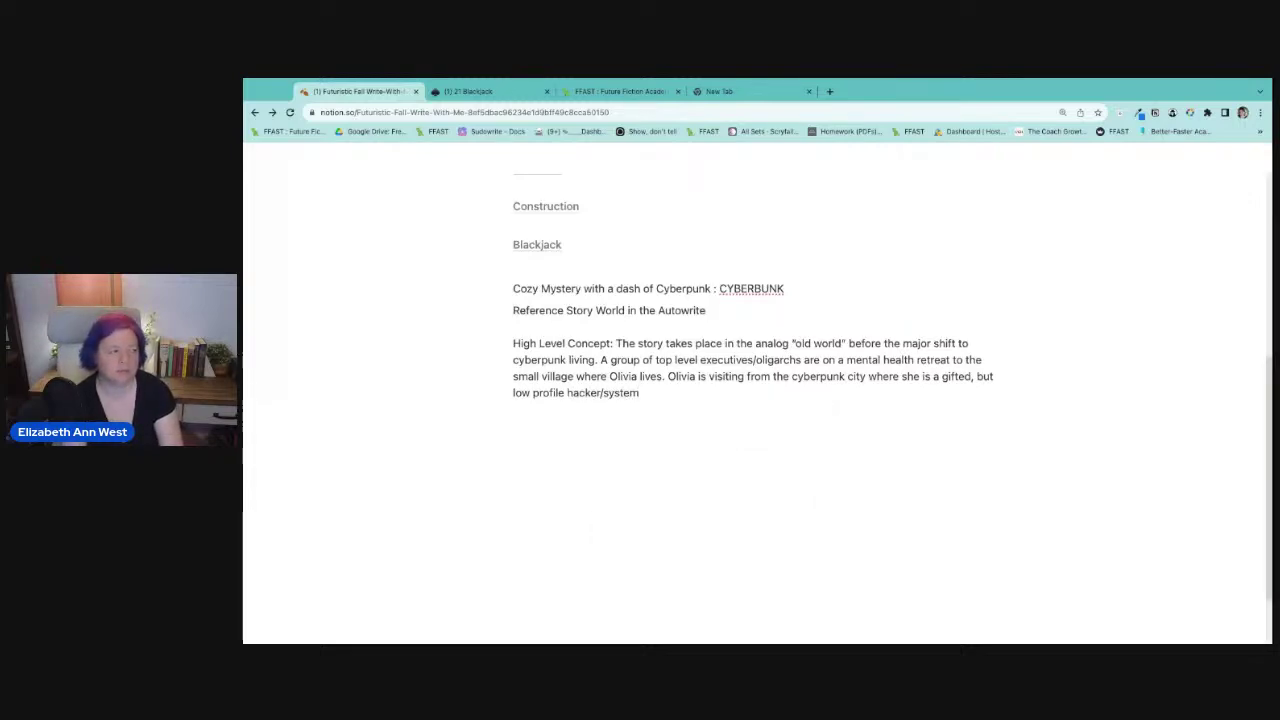
text(anal)
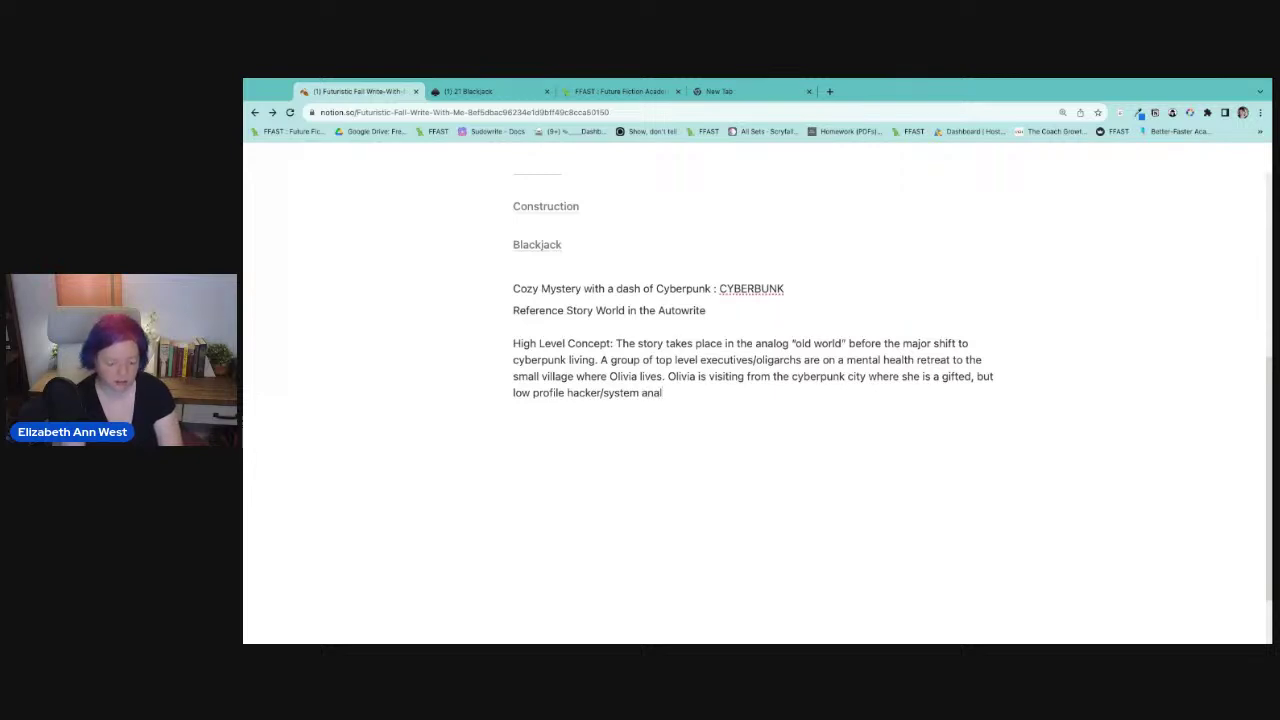
text(ysist.)
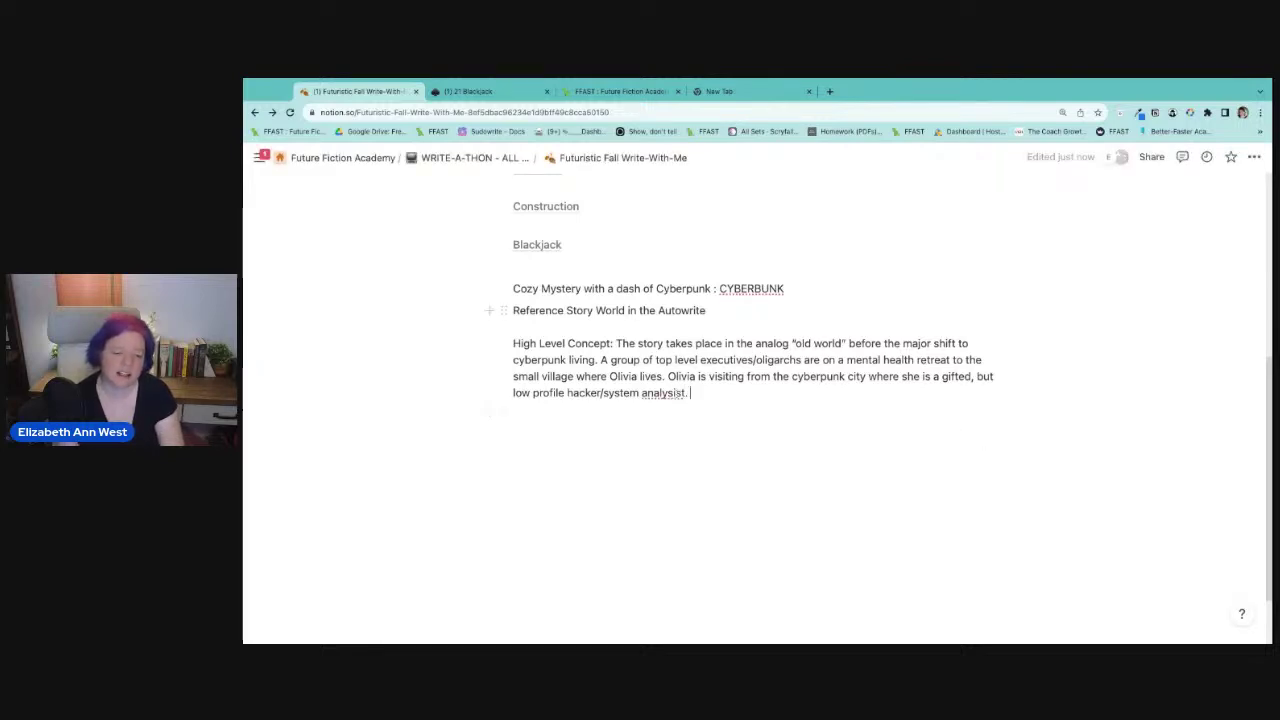
key(BackSpace)
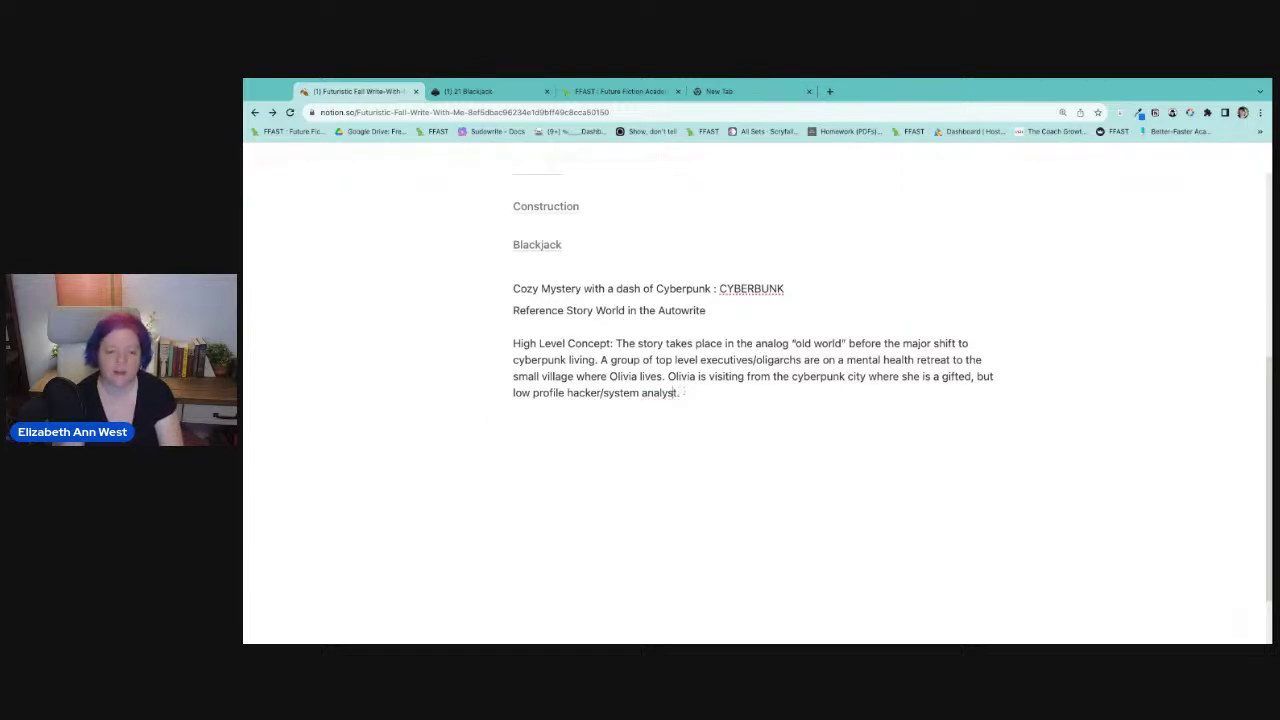
Start a new paragraph below, set off by a blank line, with "When the anti bad corporation/government group".
key(Return)
key(BackSpace)
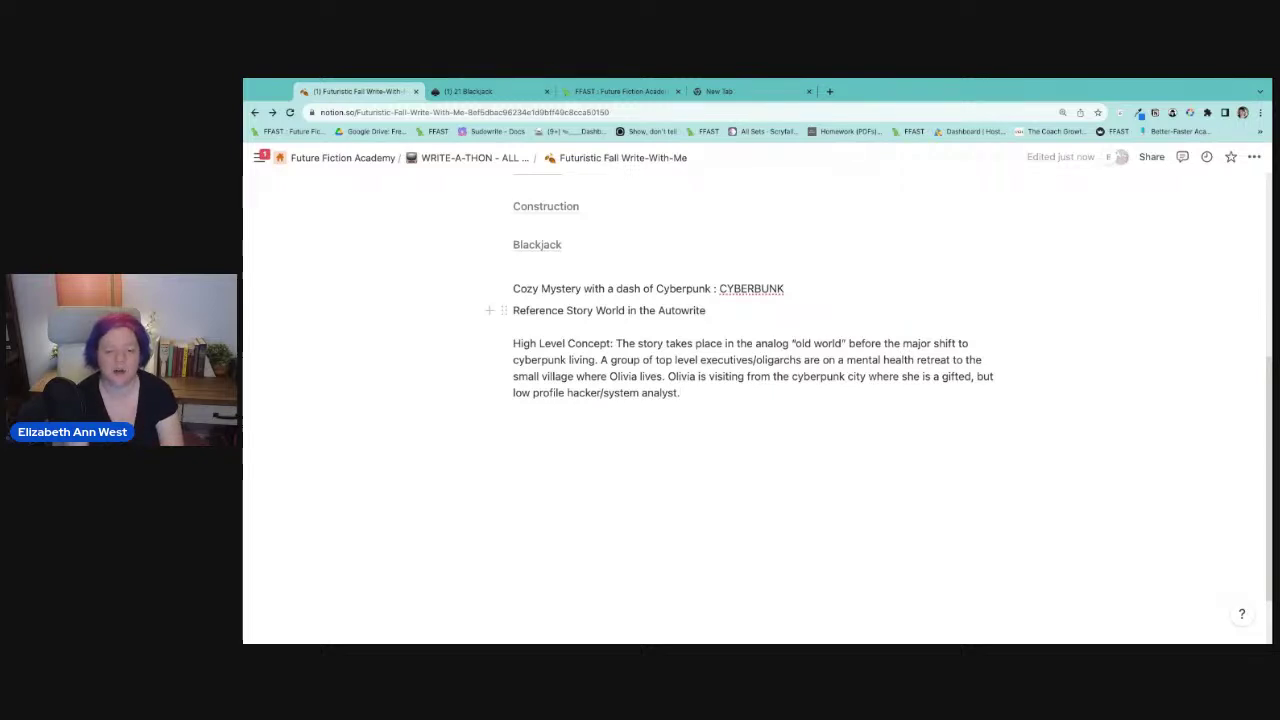
key(Return)
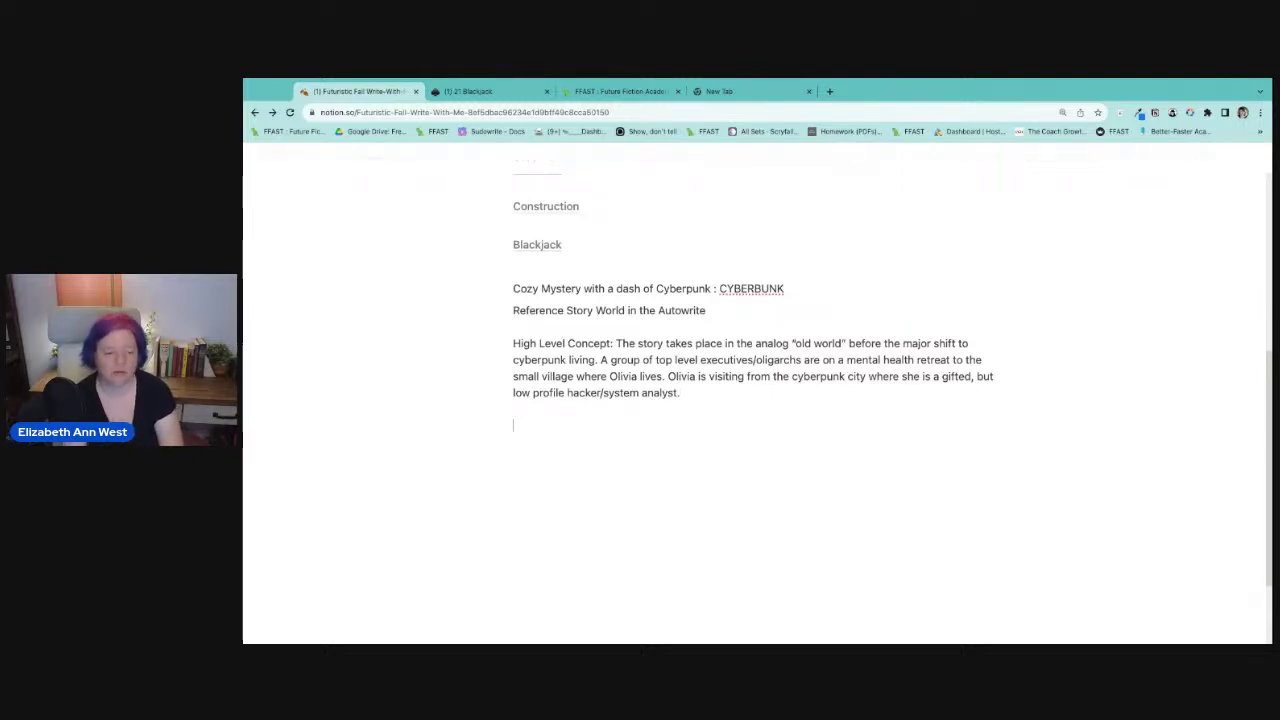
text(When the ant)
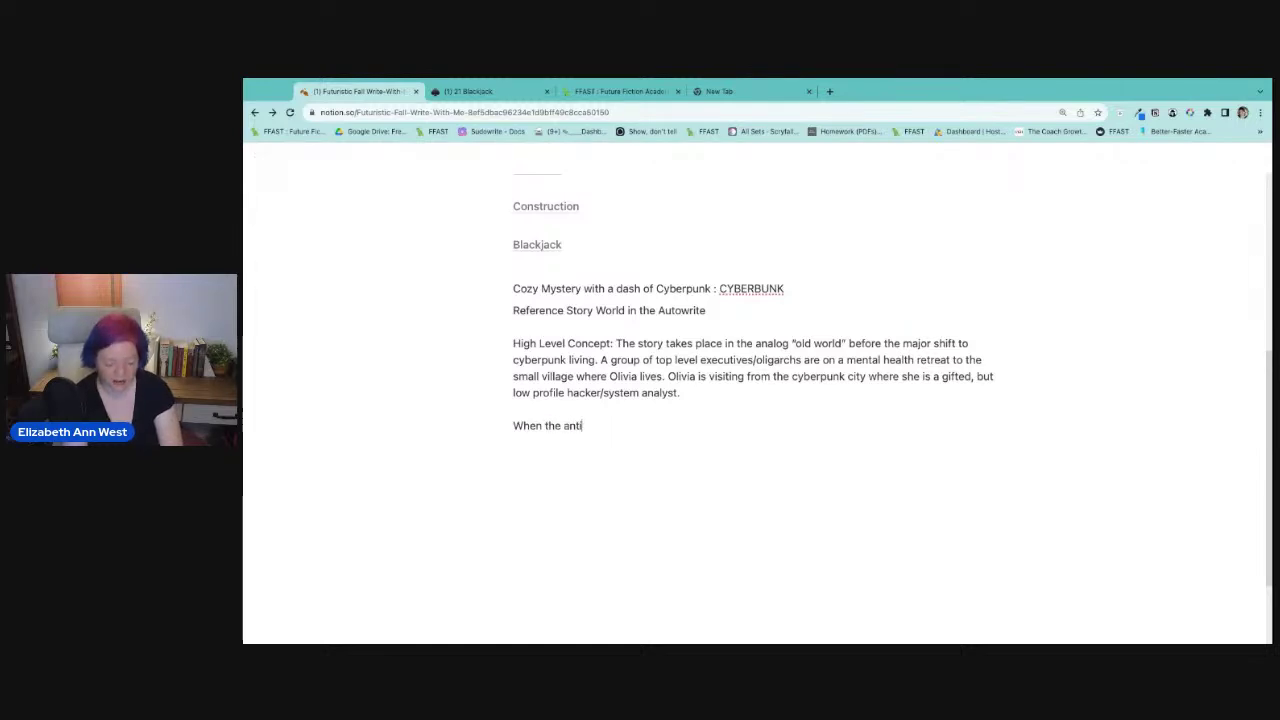
text(i ba)
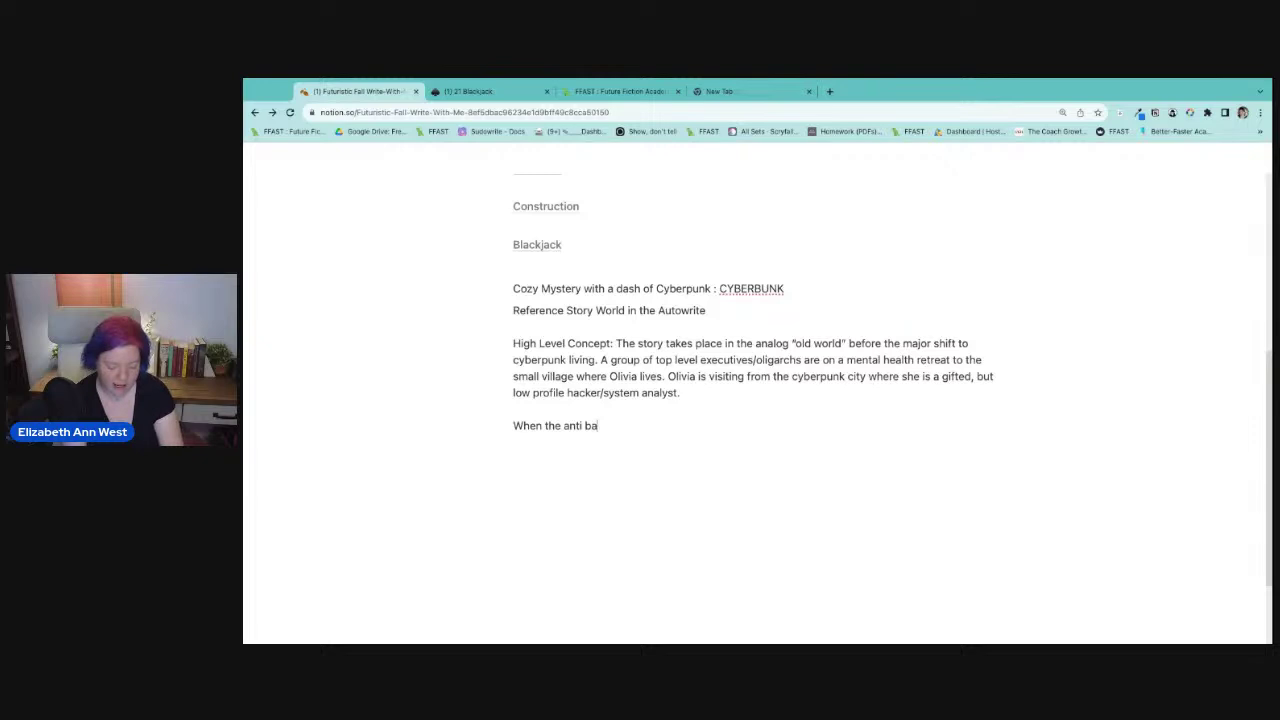
text(d corporateist)
key(BackSpace)
key(BackSpace)
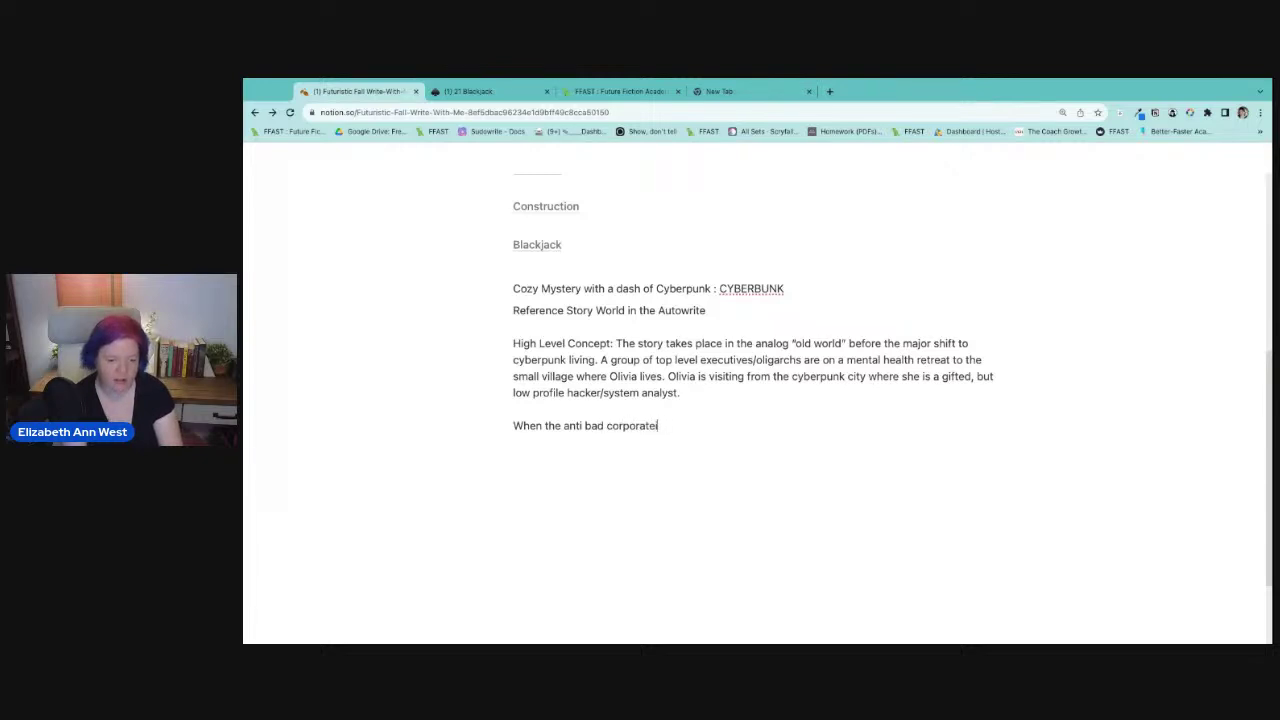
text(on/gover)
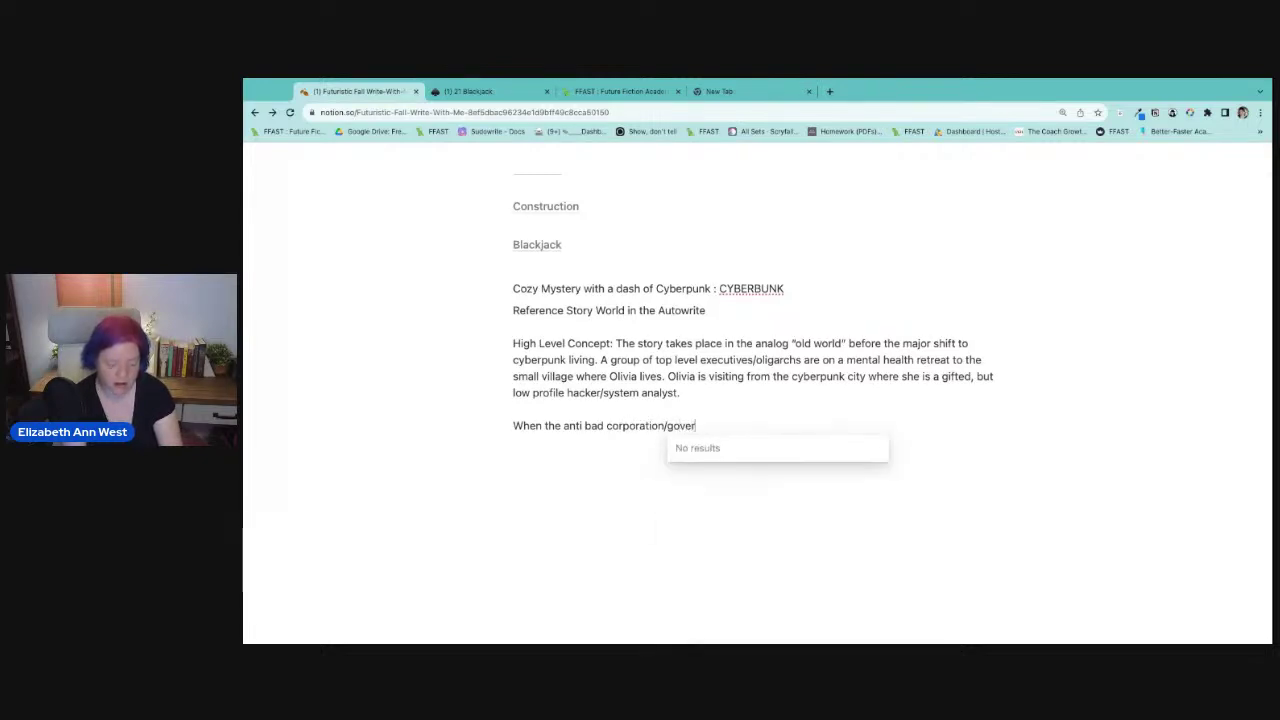
text(nment grou)
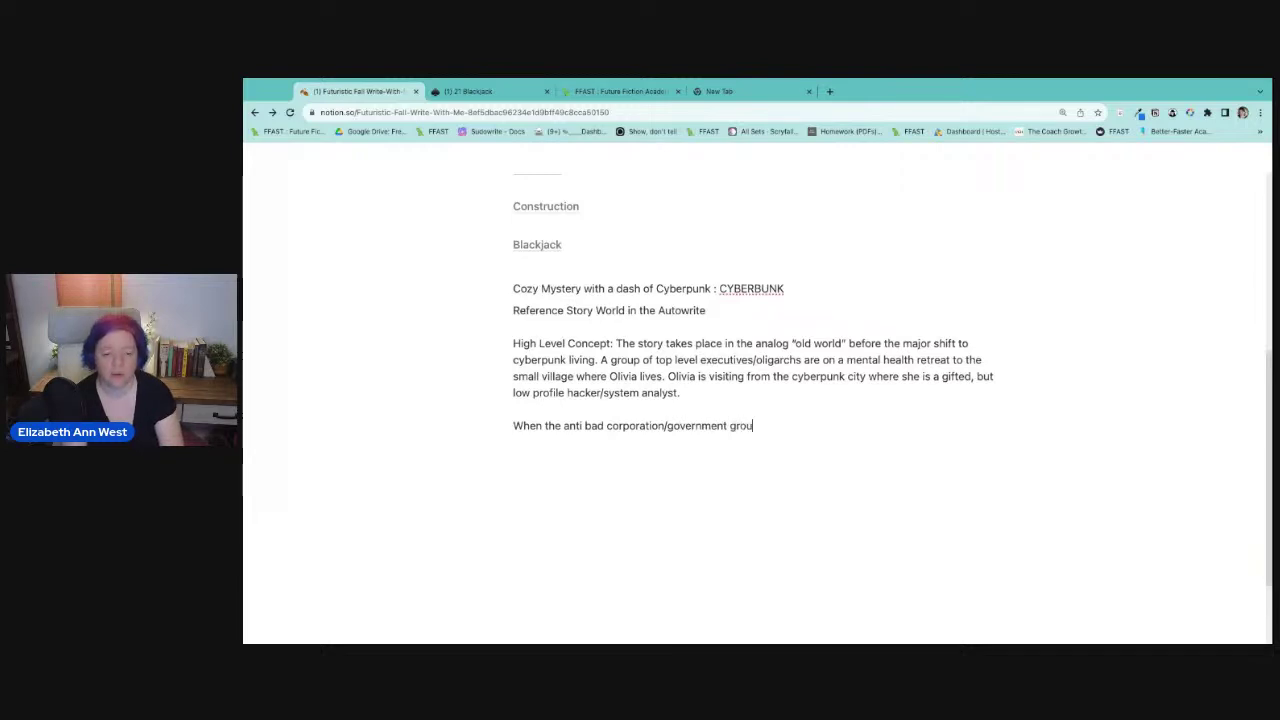
Continue the new paragraph with "threaten, possibly kill, a member of the group of executives,".
text(p threat)
key(BackSpace)
key(BackSpace)
key(BackSpace)
key(BackSpace)
key(BackSpace)
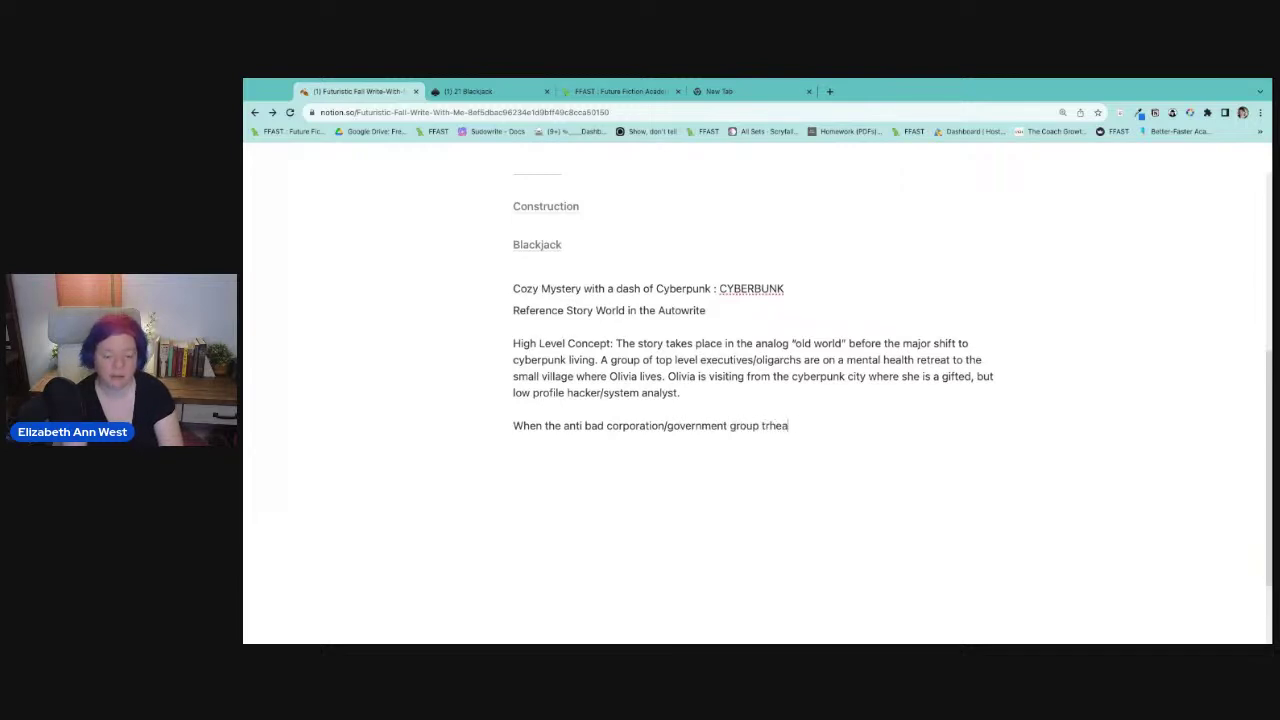
text(r)
key(BackSpace)
text(hreaten)
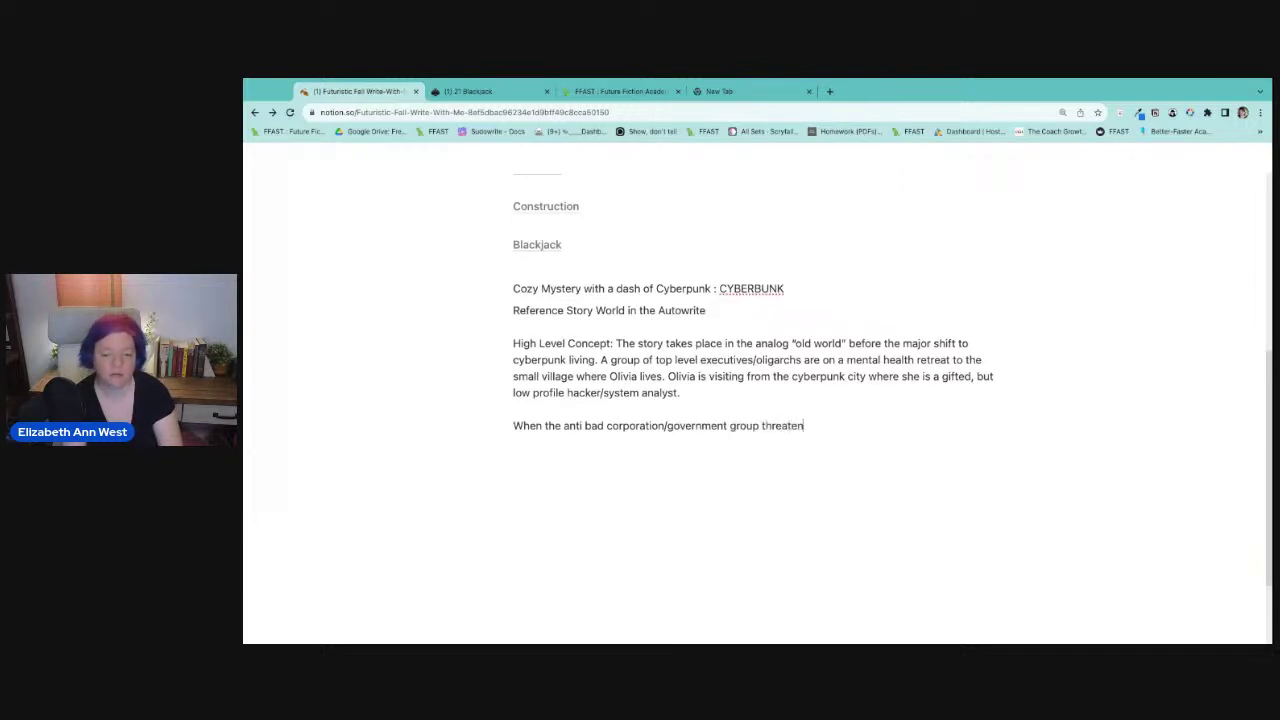
text(, possibl)
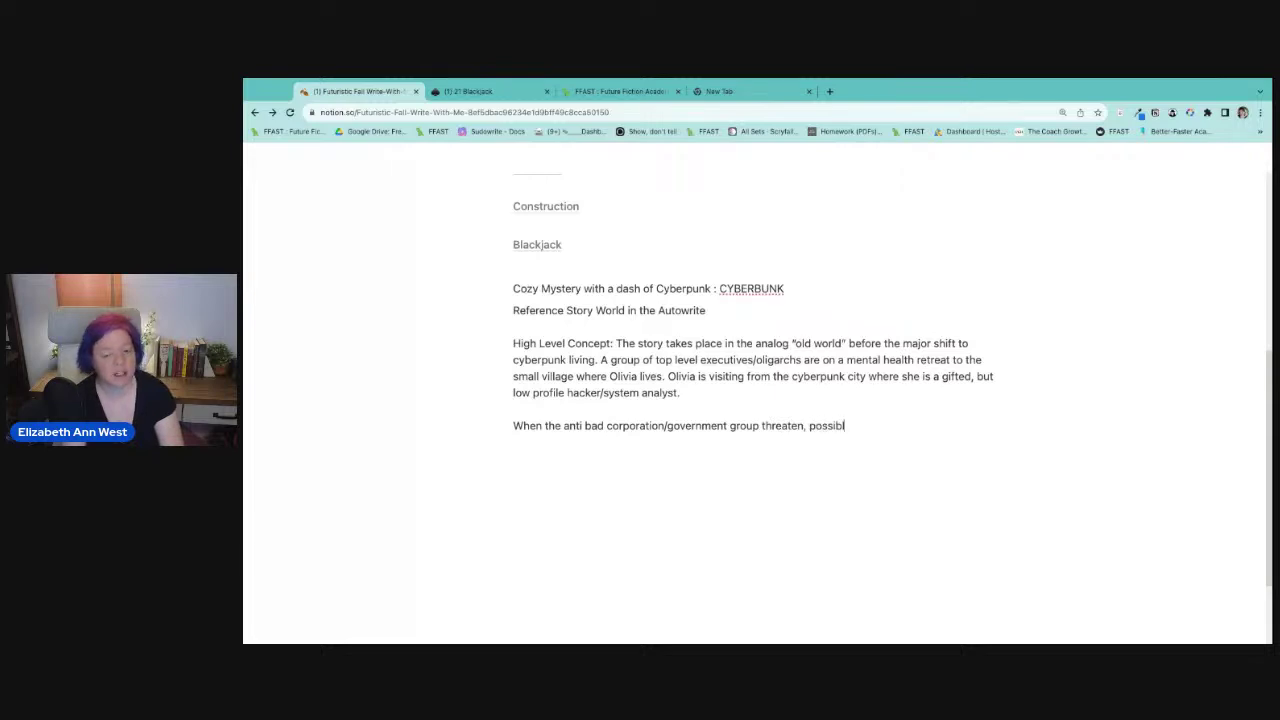
text(y kill, t)
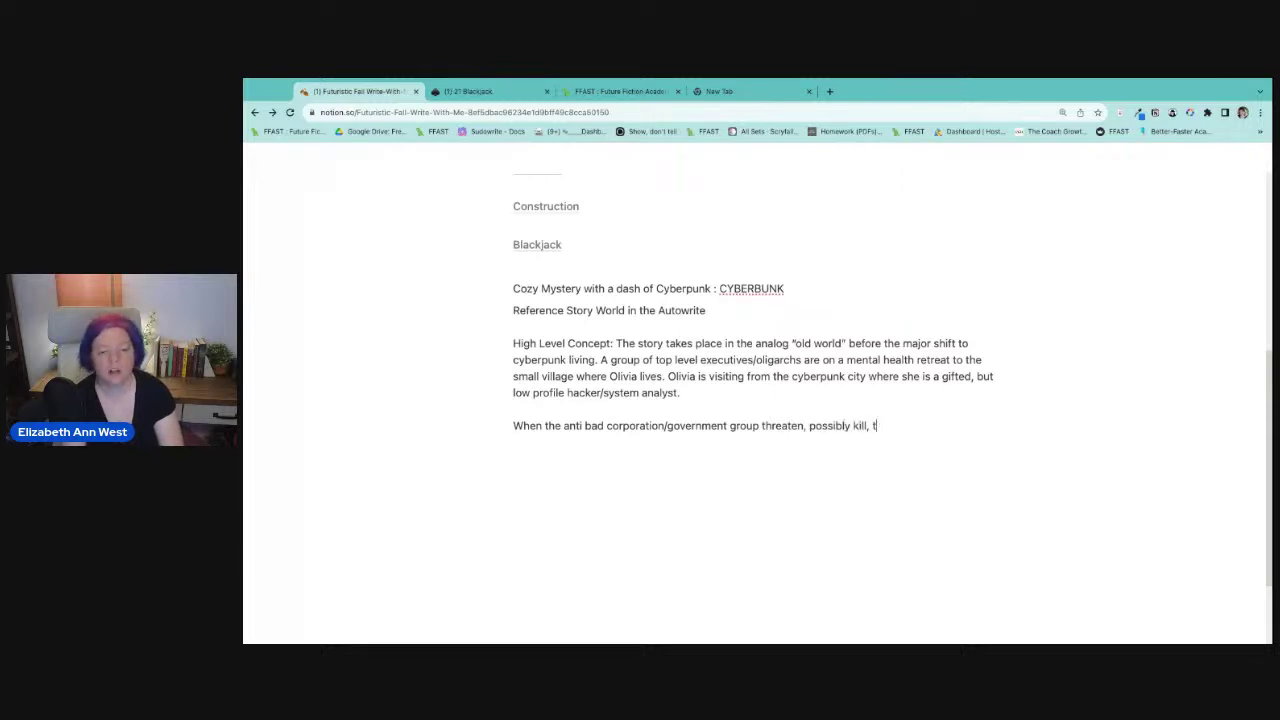
key(BackSpace)
text(a mem)
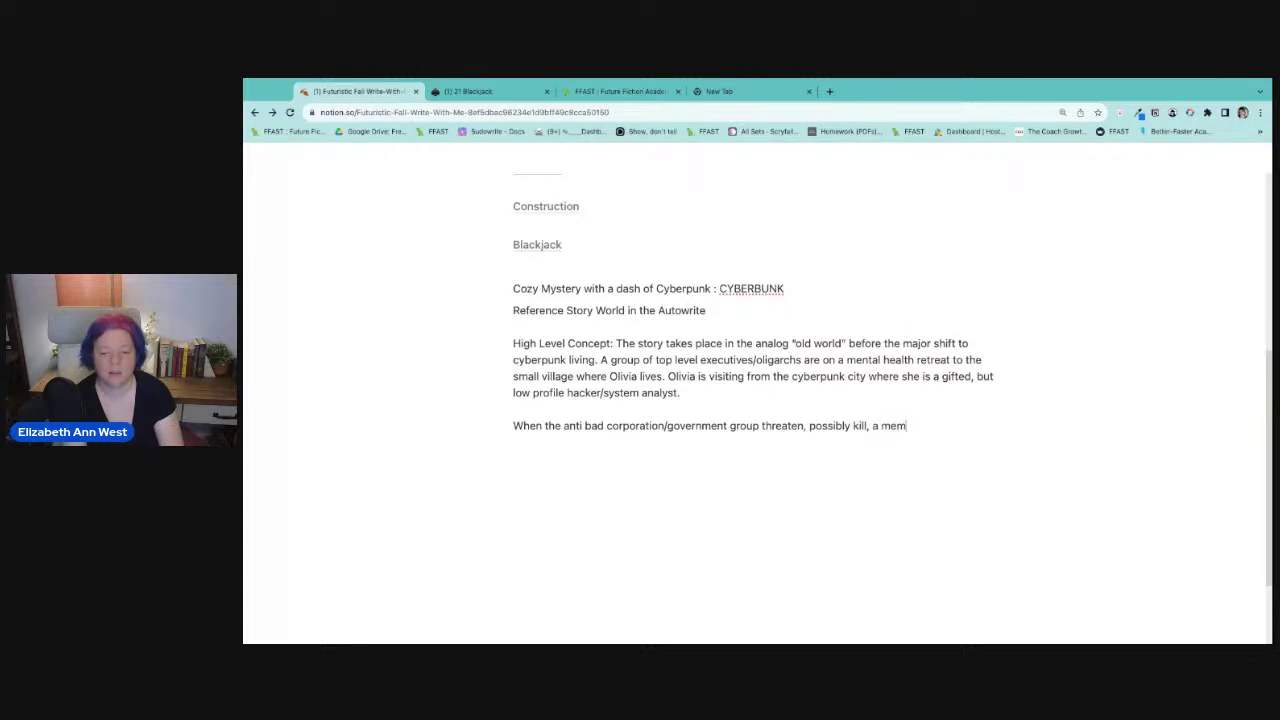
text(ber of the group of e)
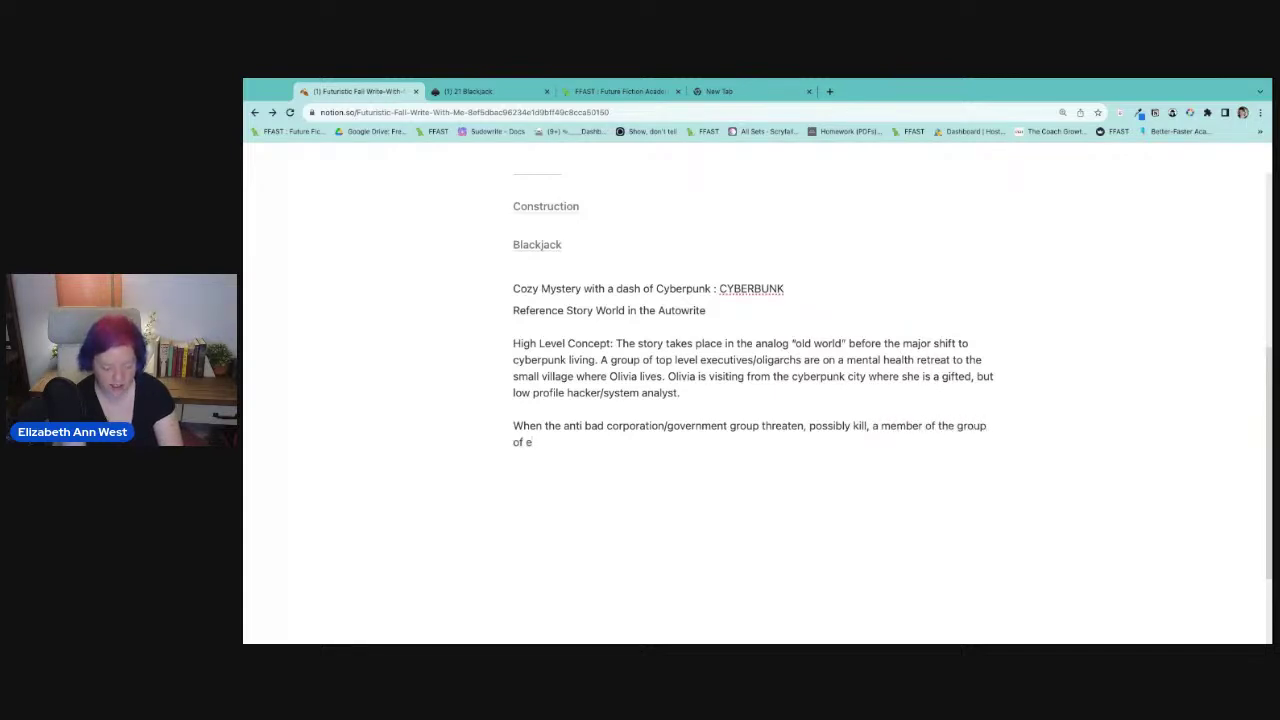
text(xecutives, O)
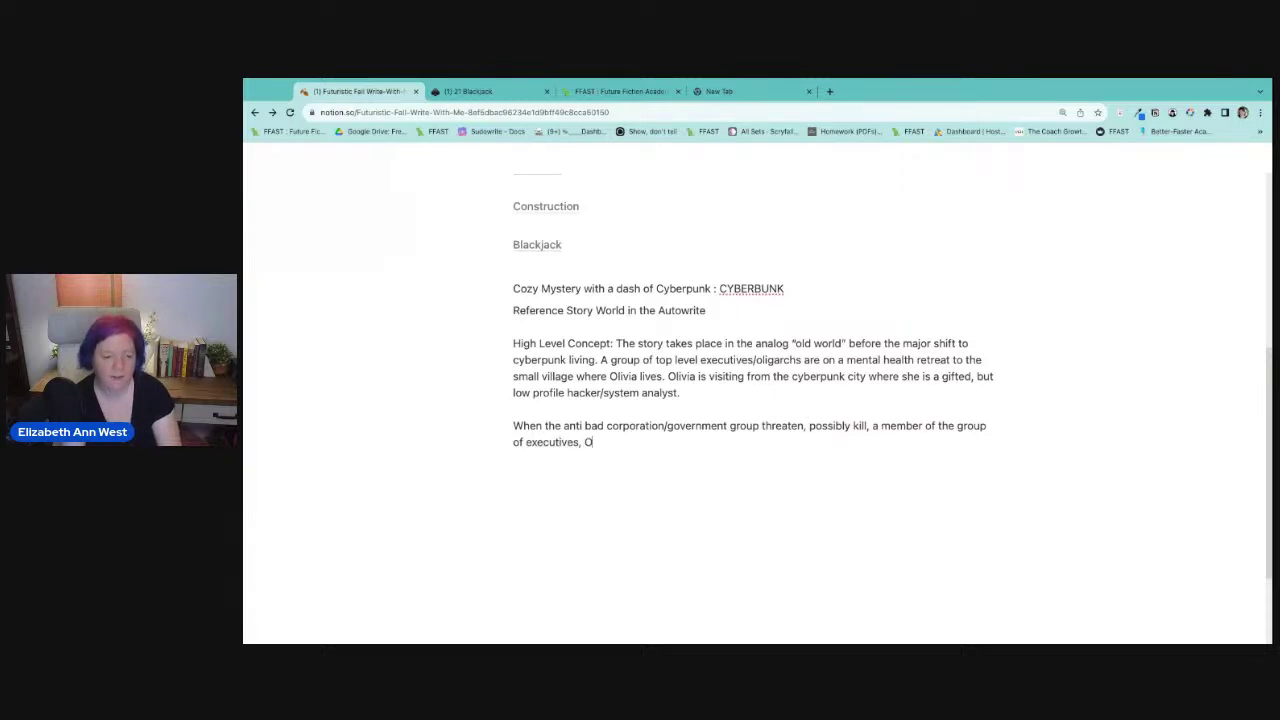
Continue the second paragraph with "Olivia has to use a blend of old fashions tools, know how, and people skills to".
text(livia has to us)
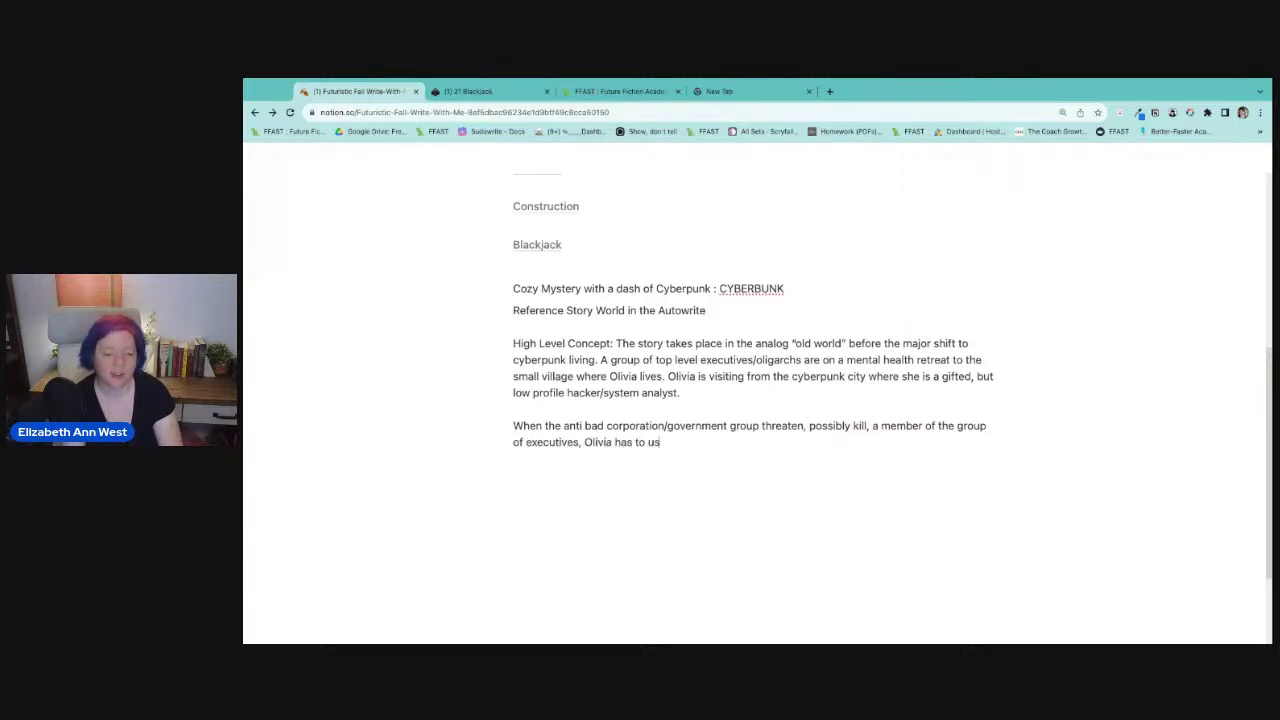
text(e a blend of o)
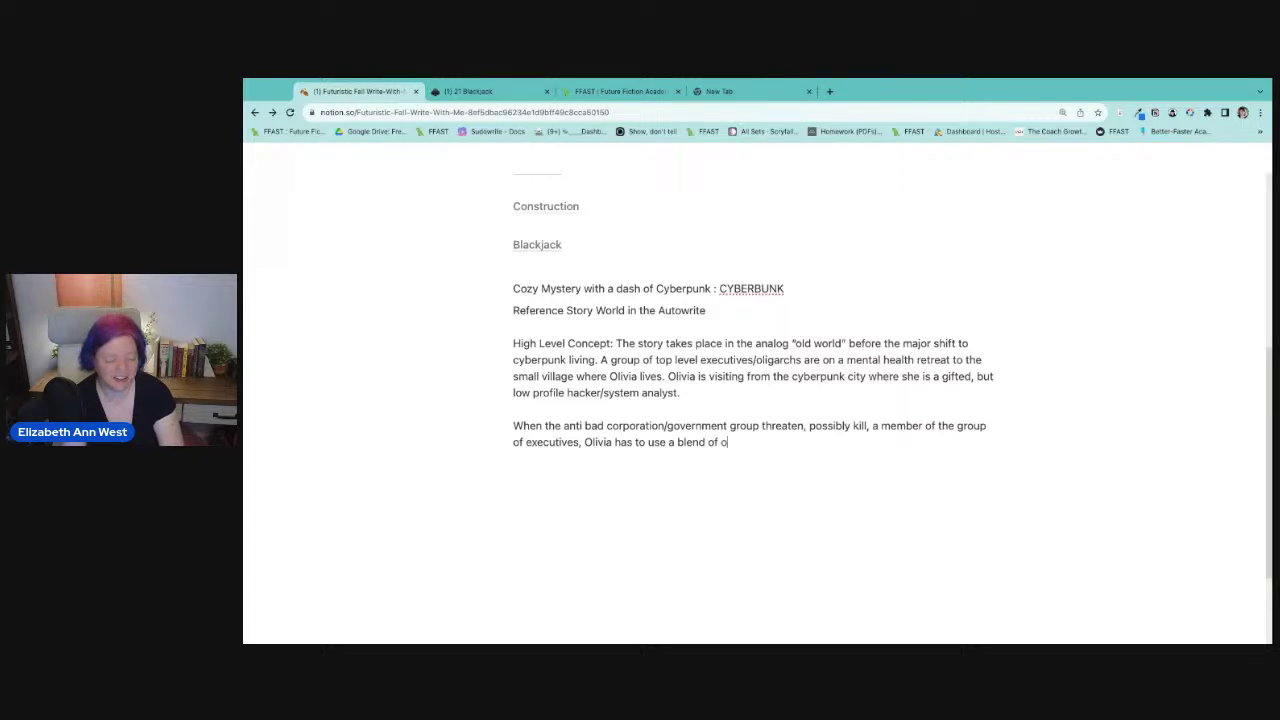
text(ld fashions)
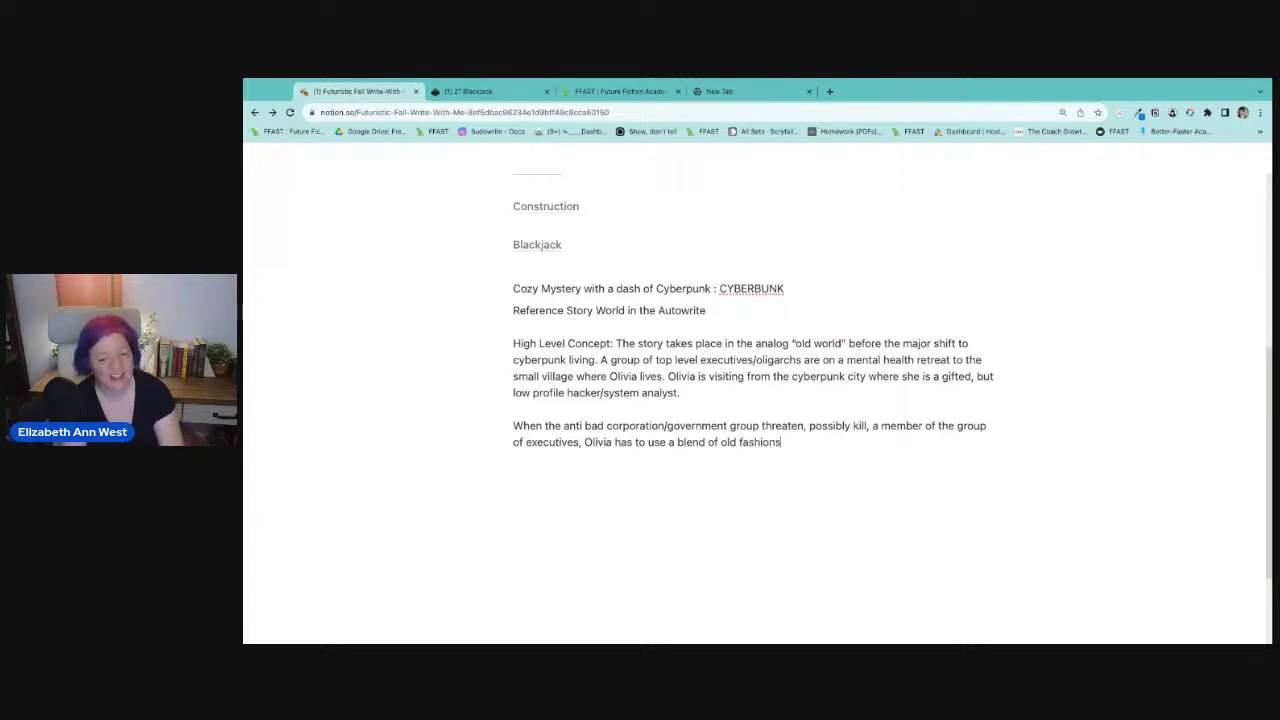
text( tools, know how, and )
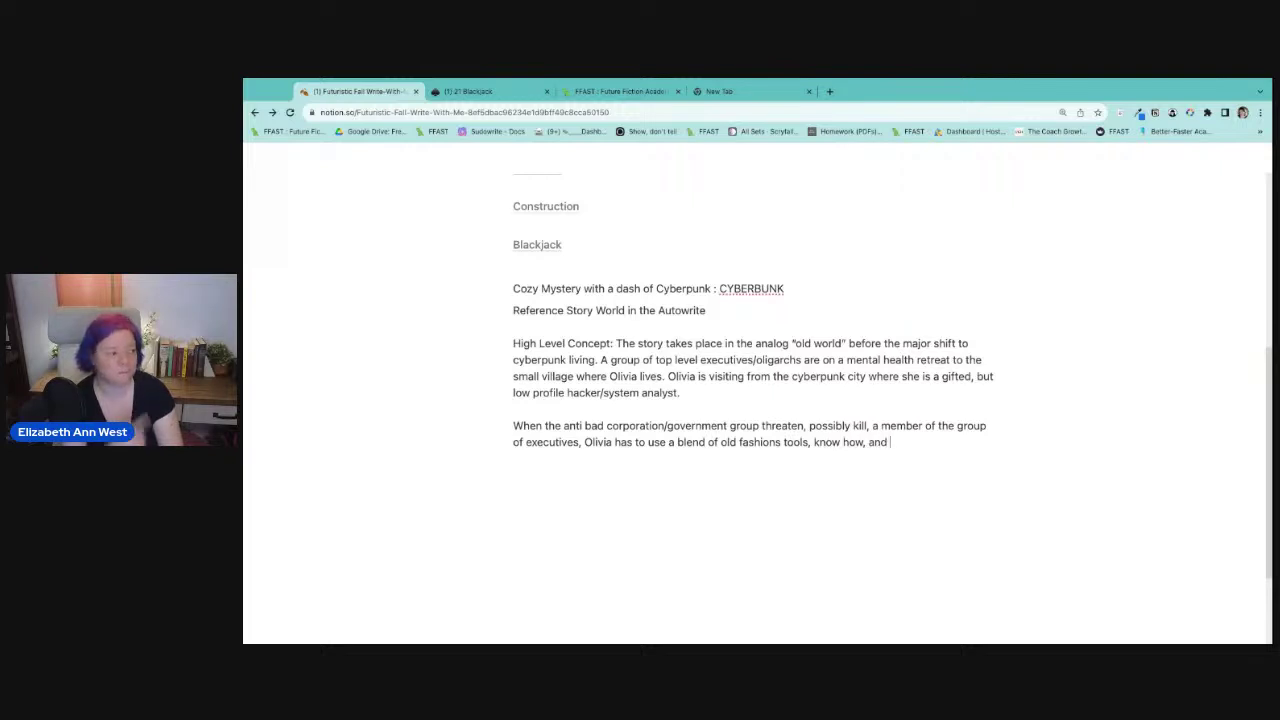
text(p)
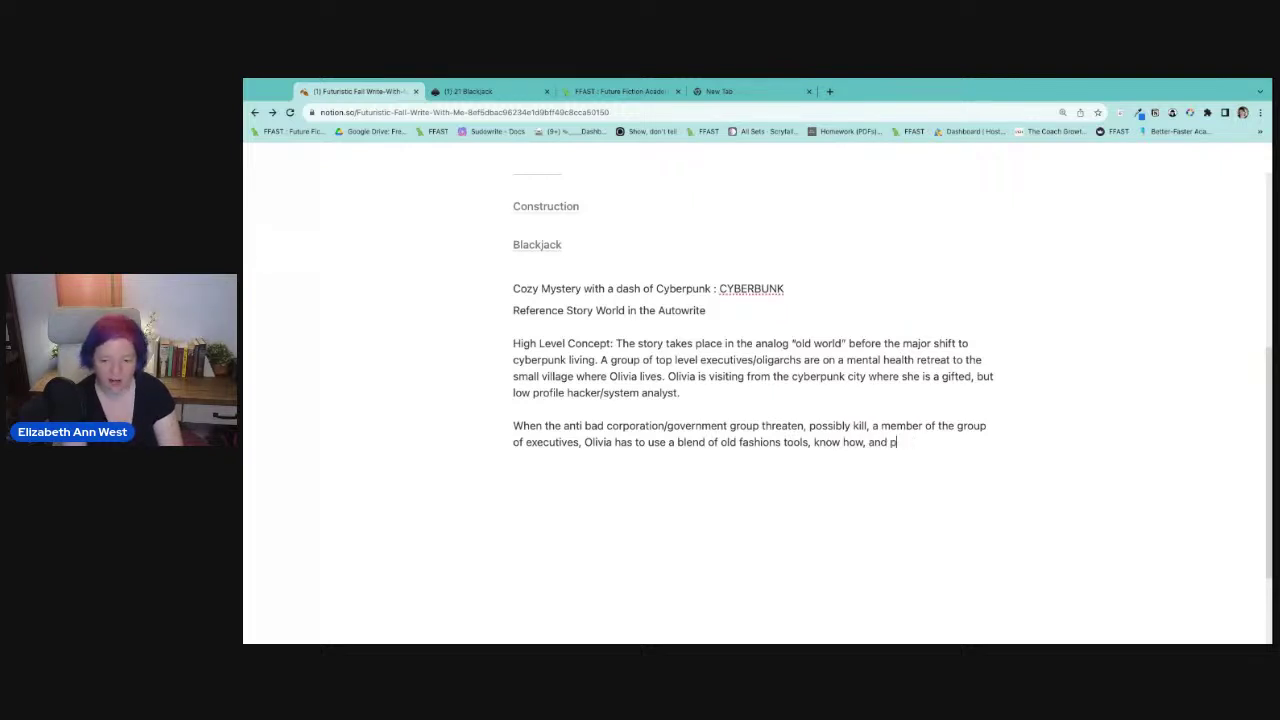
text(eop)
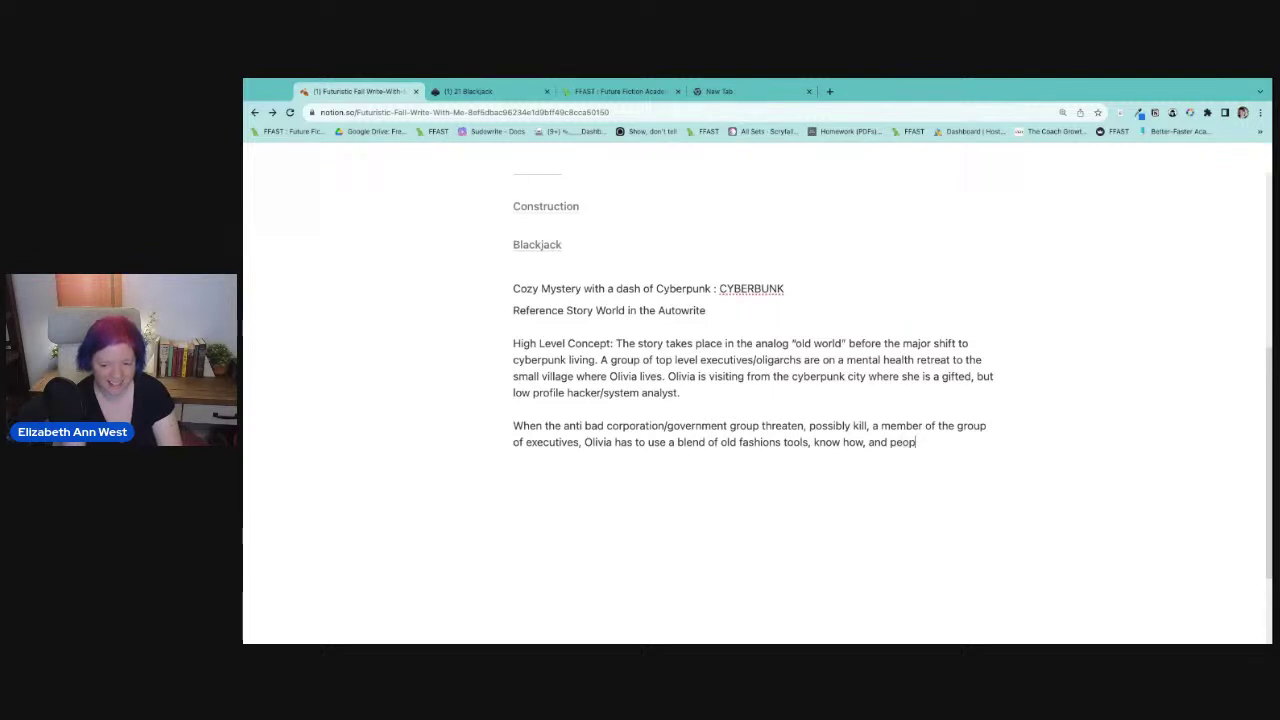
text(le skills to sol)
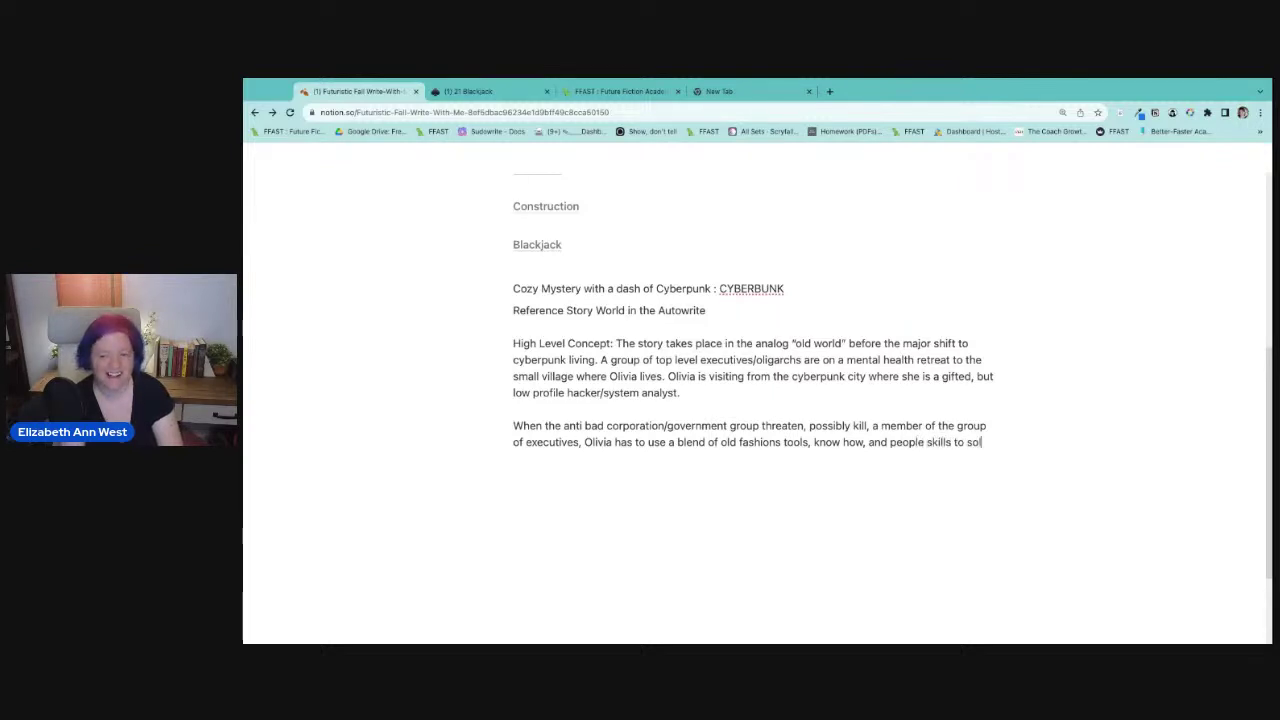
Finish the sentence about Olivia with "solve the murder with limited but some high tech tools.".
text(ve the murd)
key(BackSpace)
key(BackSpace)
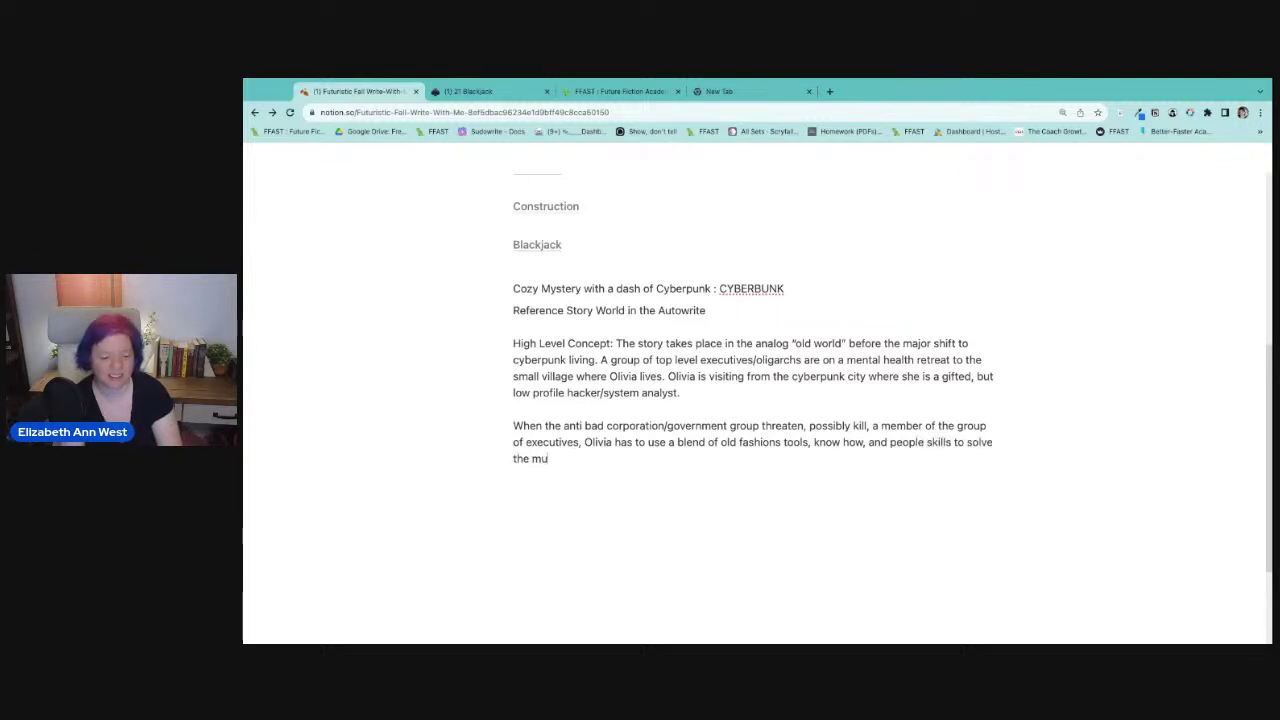
text(rder with limi)
text(t)
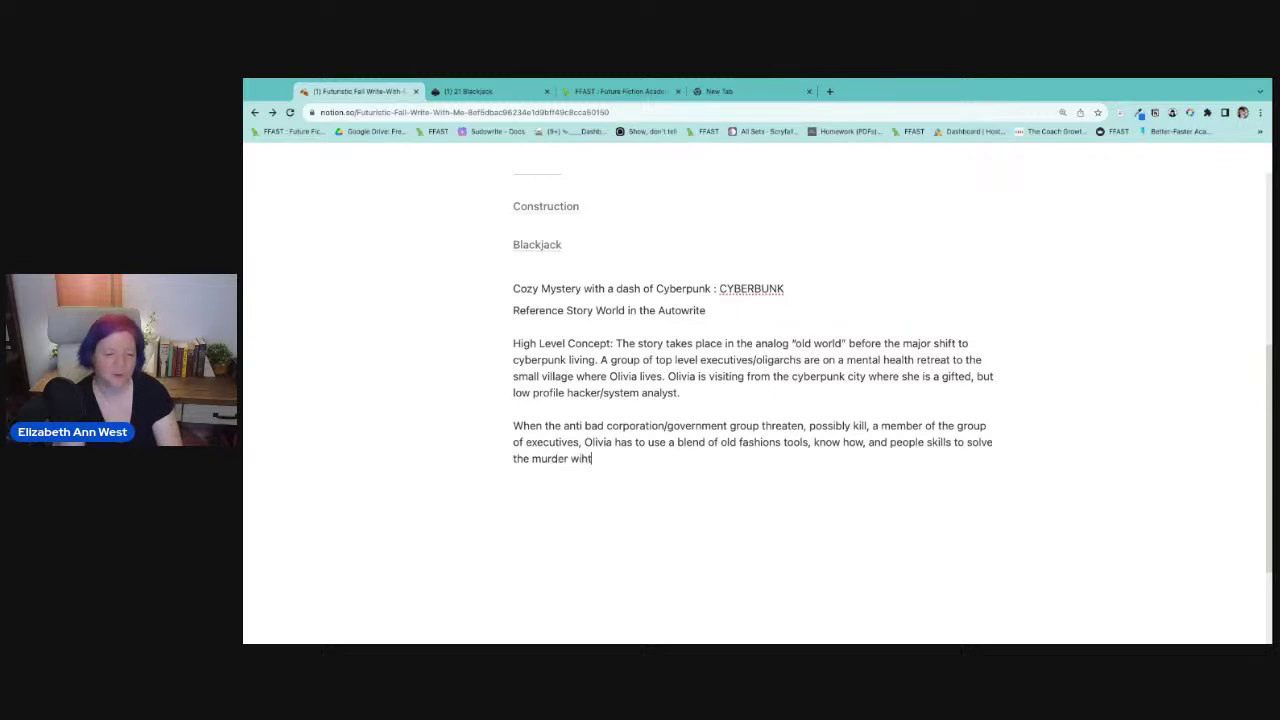
key(BackSpace)
key(BackSpace)
text(th limited)
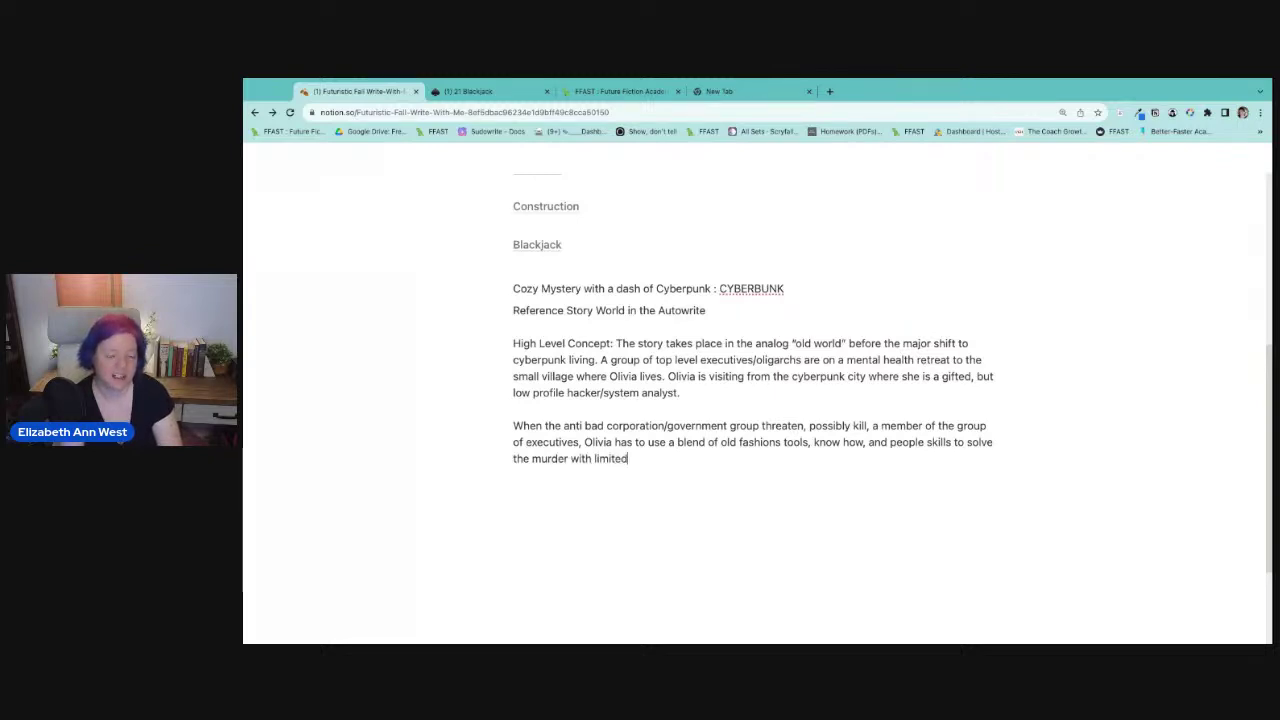
text( but some )
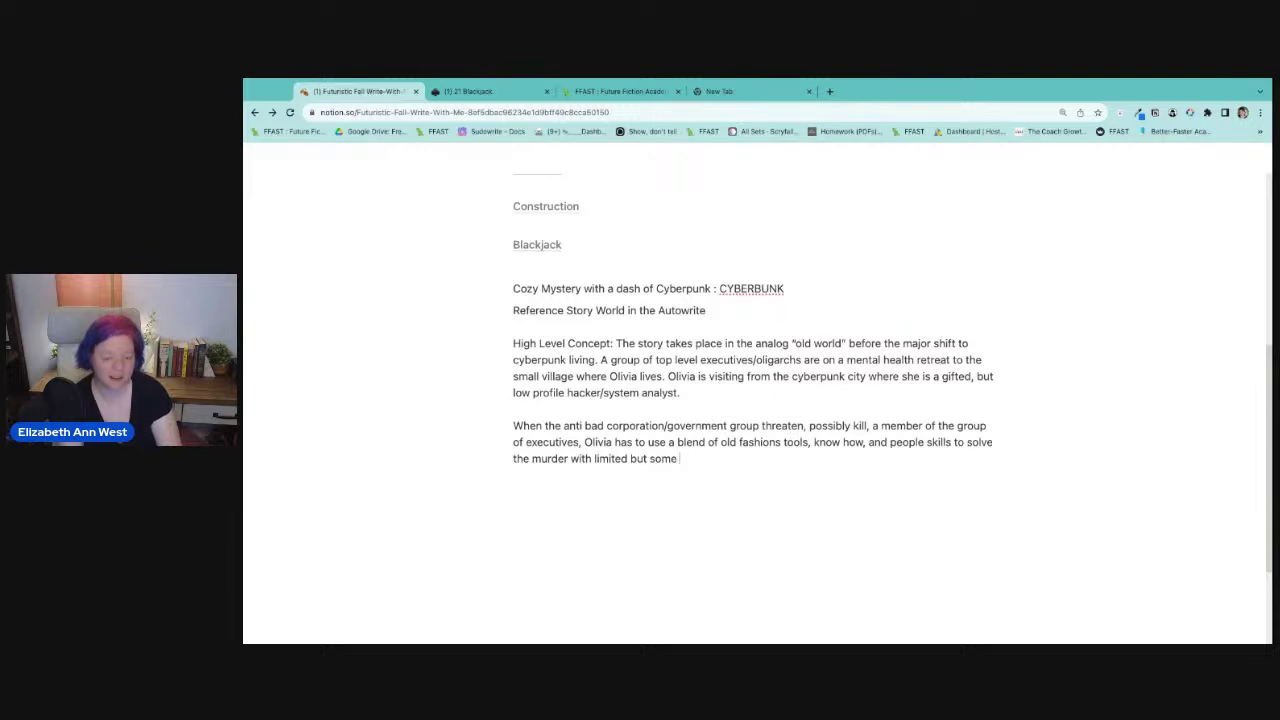
text(high tech to)
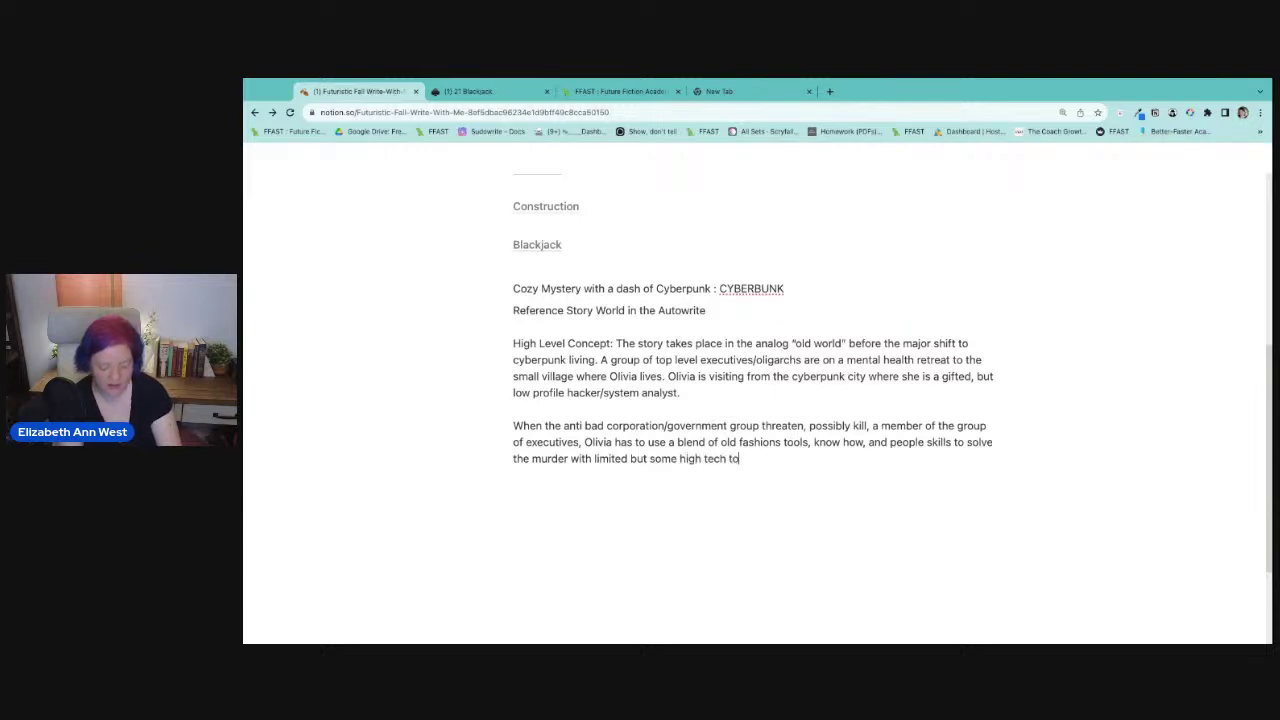
text(ols. The)
key(BackSpace)
key(BackSpace)
key(BackSpace)
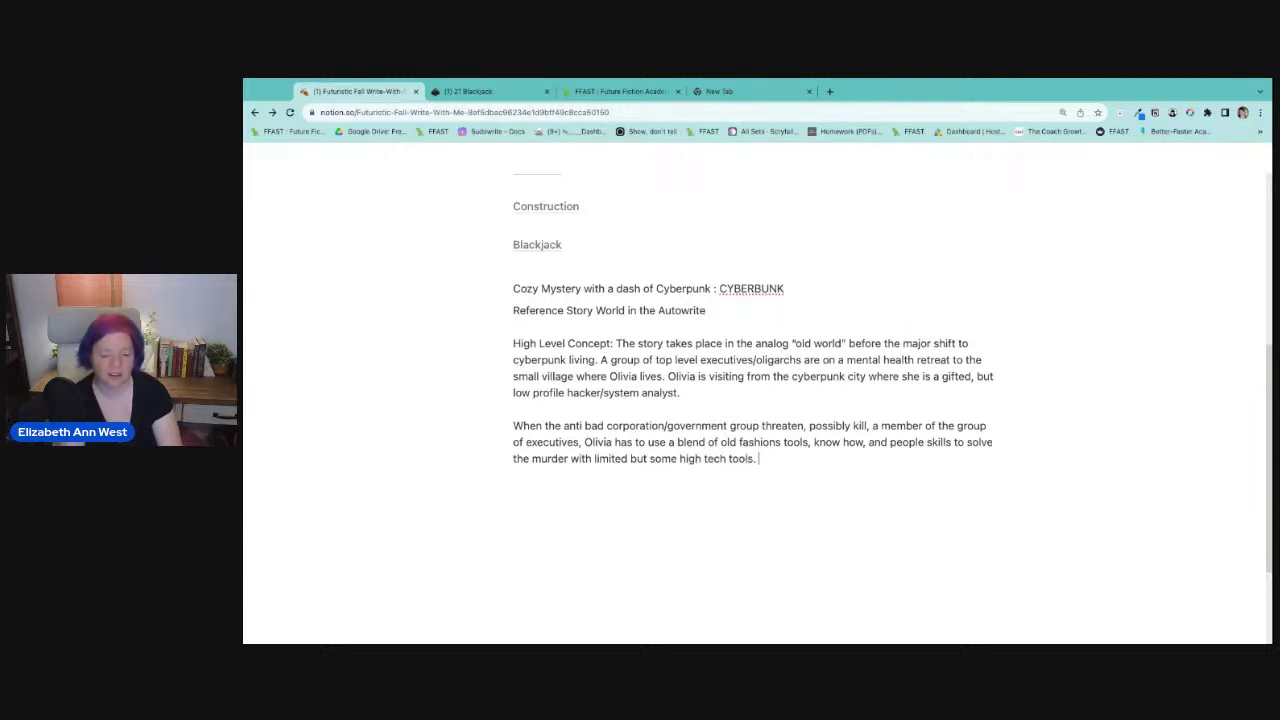
Start another sentence with "Light romance (possibly between her and one of the top executives she is trying to keep alive) and".
text(Light romance)
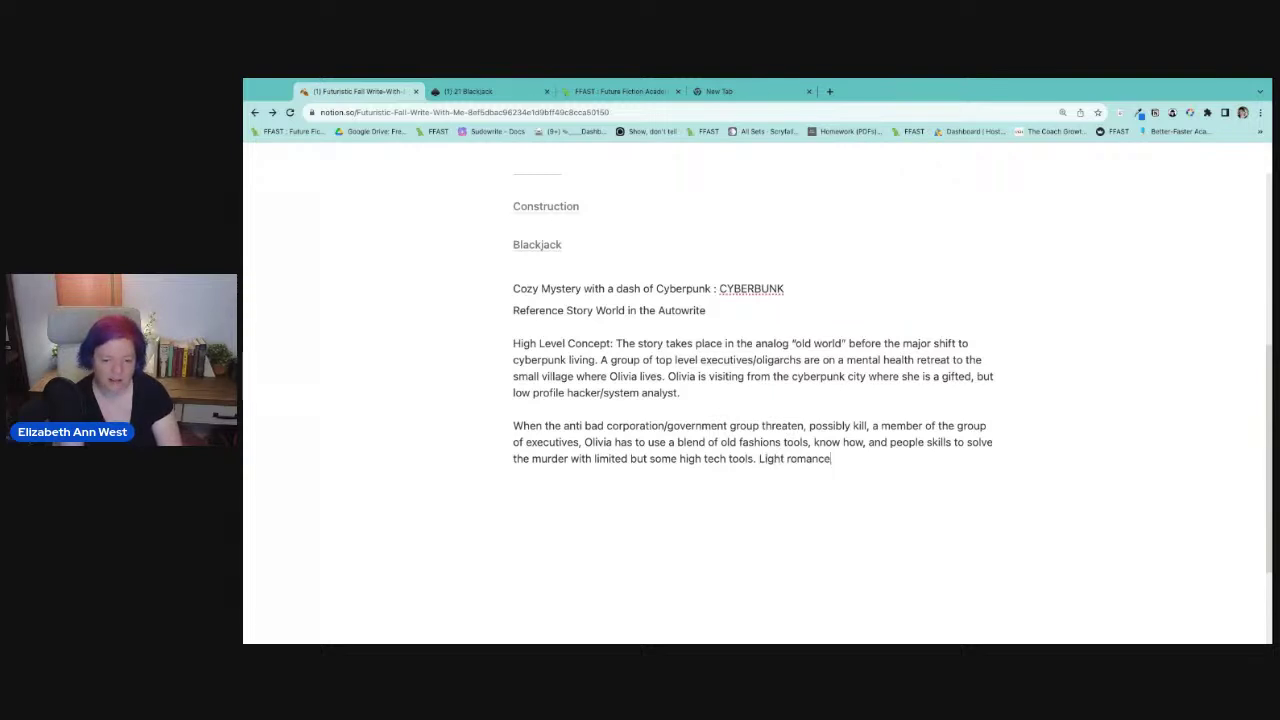
text( ())
key(BackSpace)
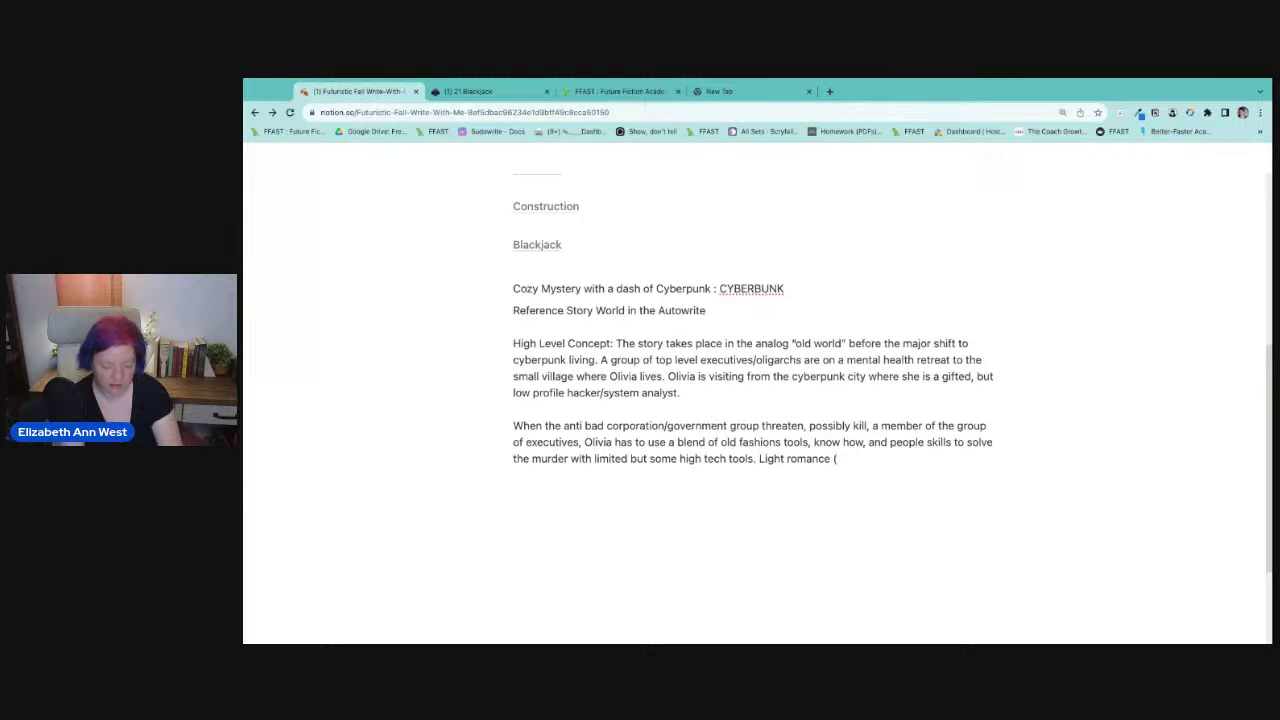
text(possibly between he)
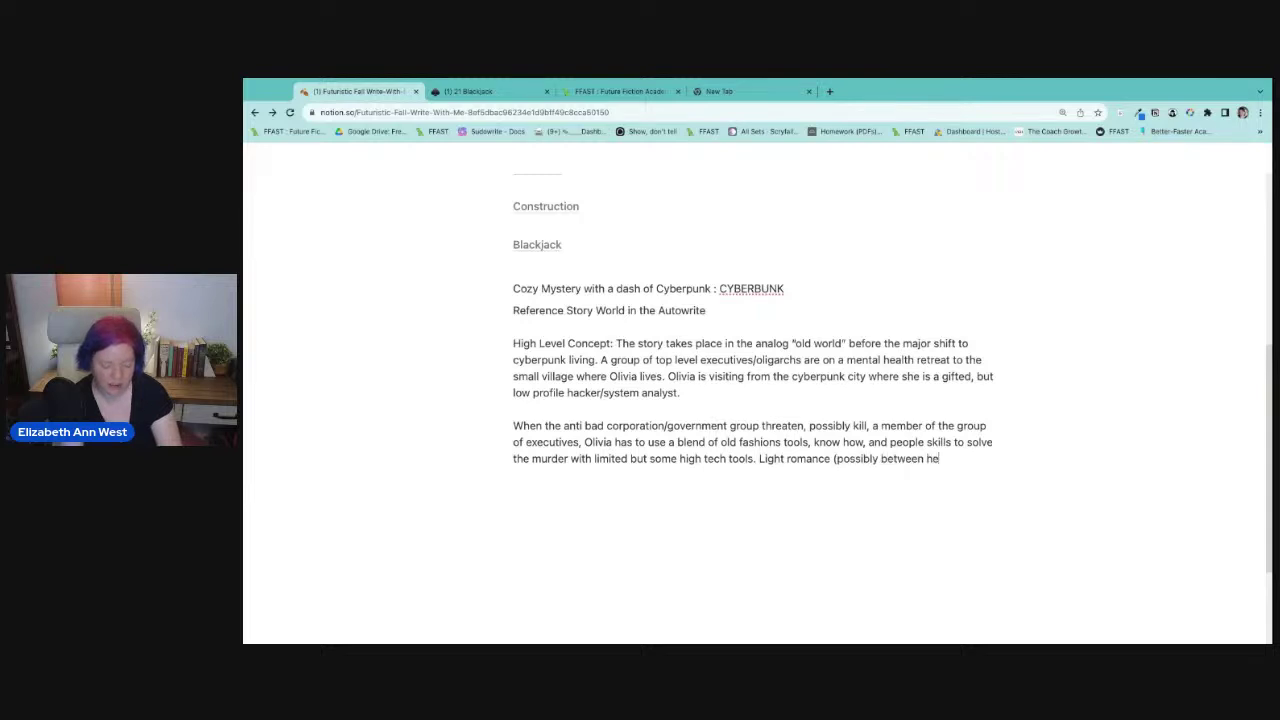
text(r and one of )
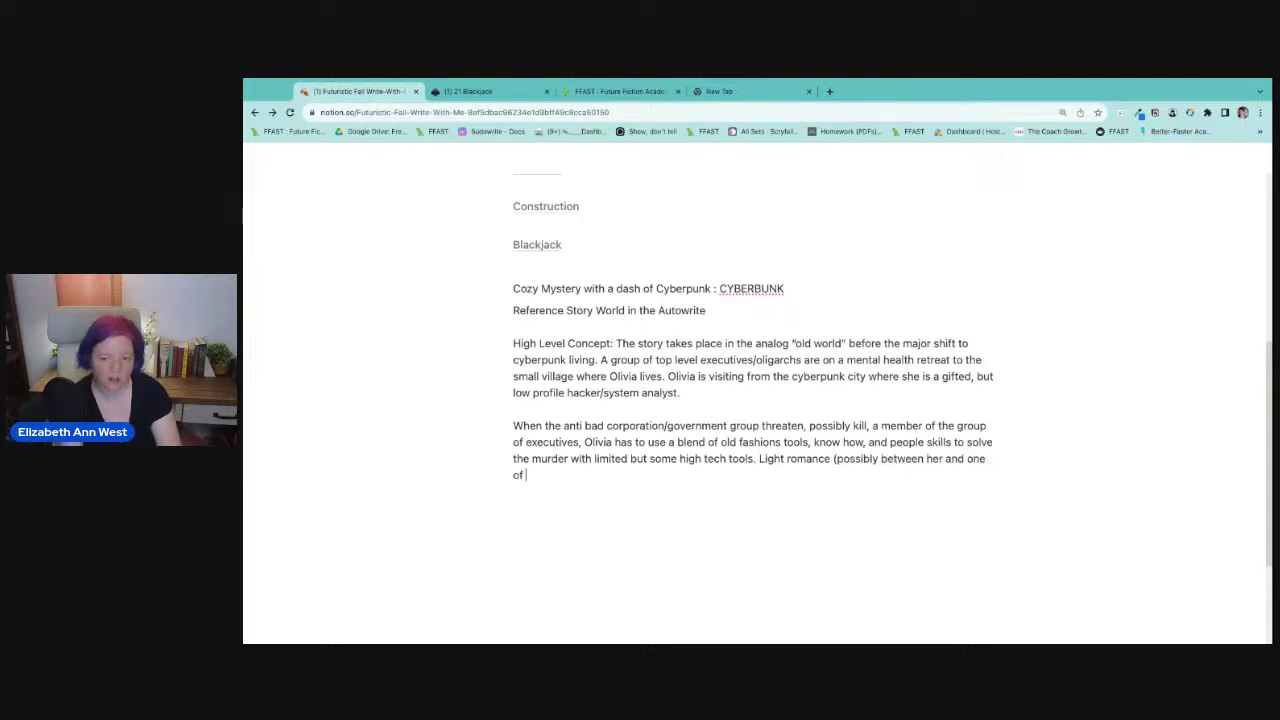
text(the top )
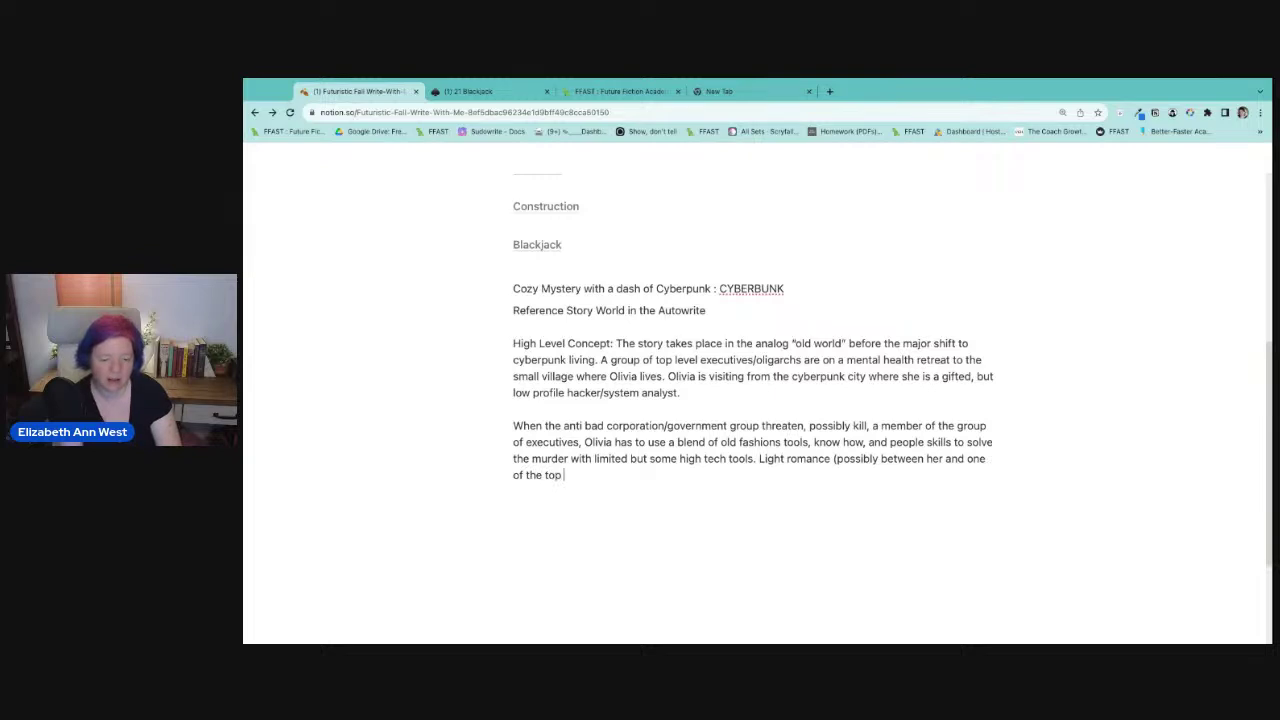
text(executives she is)
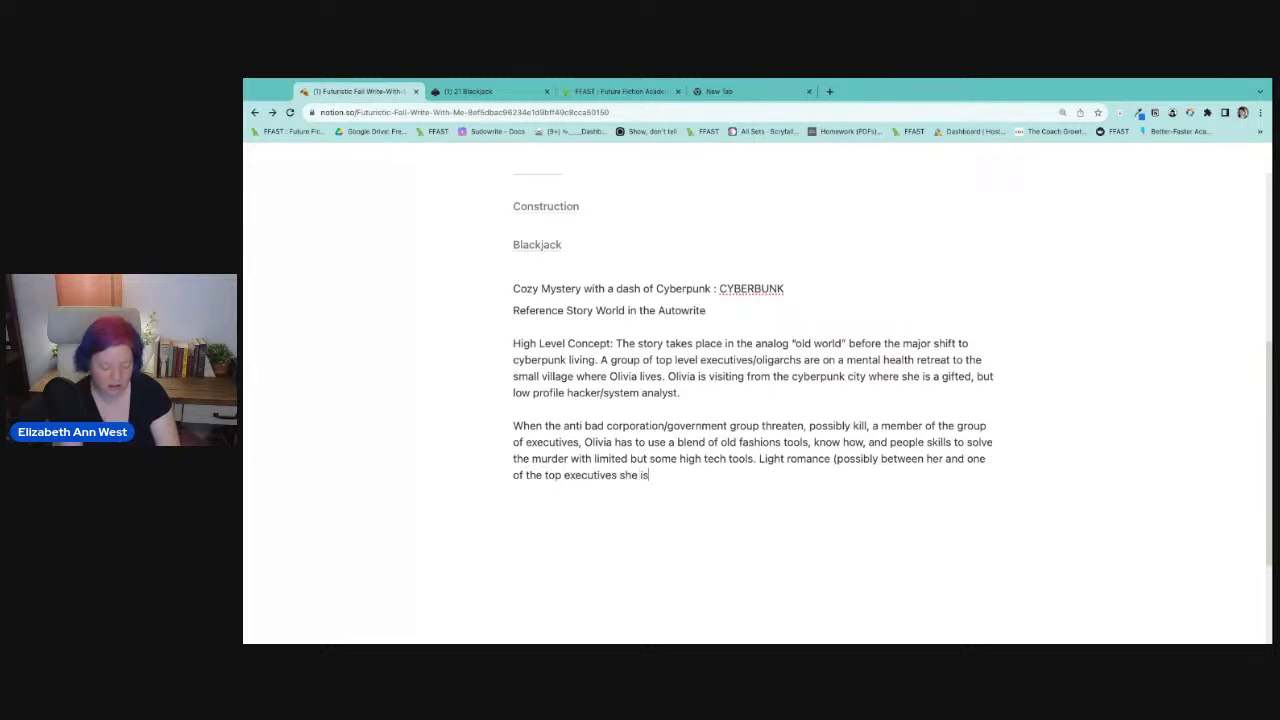
text( trying to keep)
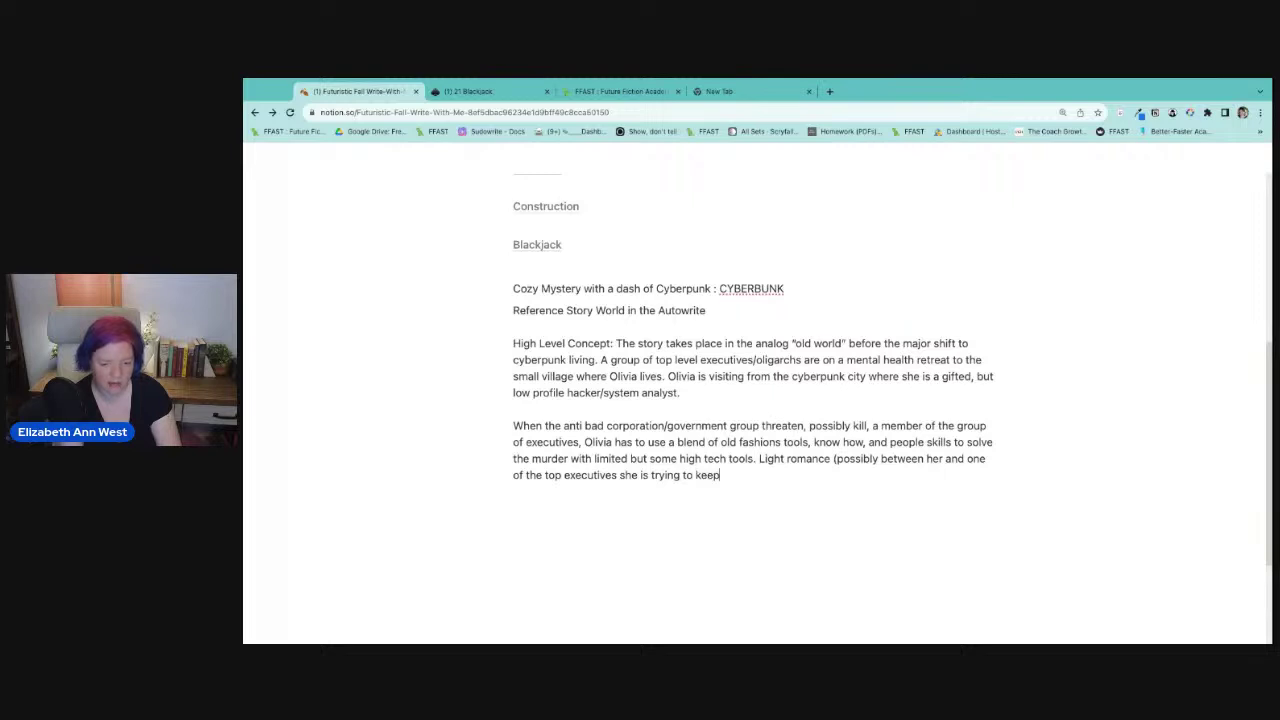
text( alive) and )
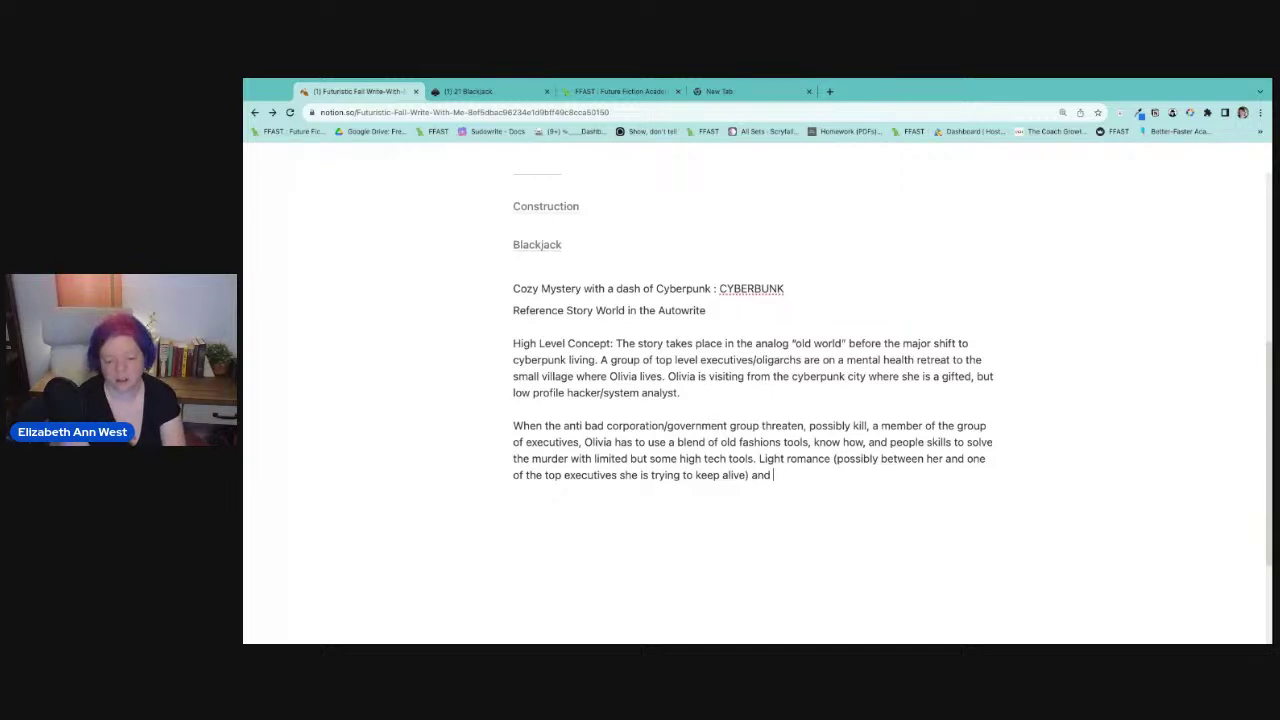
Complete the light romance sentence with "fish out of water (cyborg execs more conflict?)".
text(v)
key(BackSpace)
text(fish o)
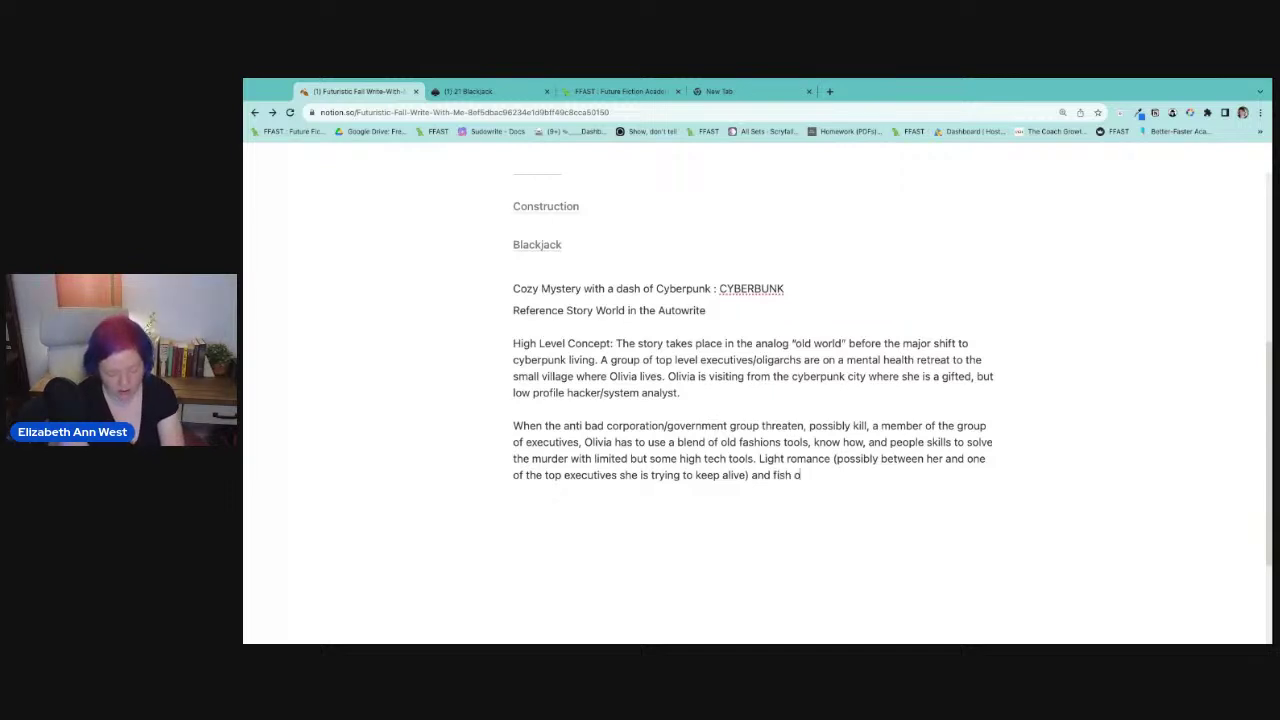
text(ut of water)
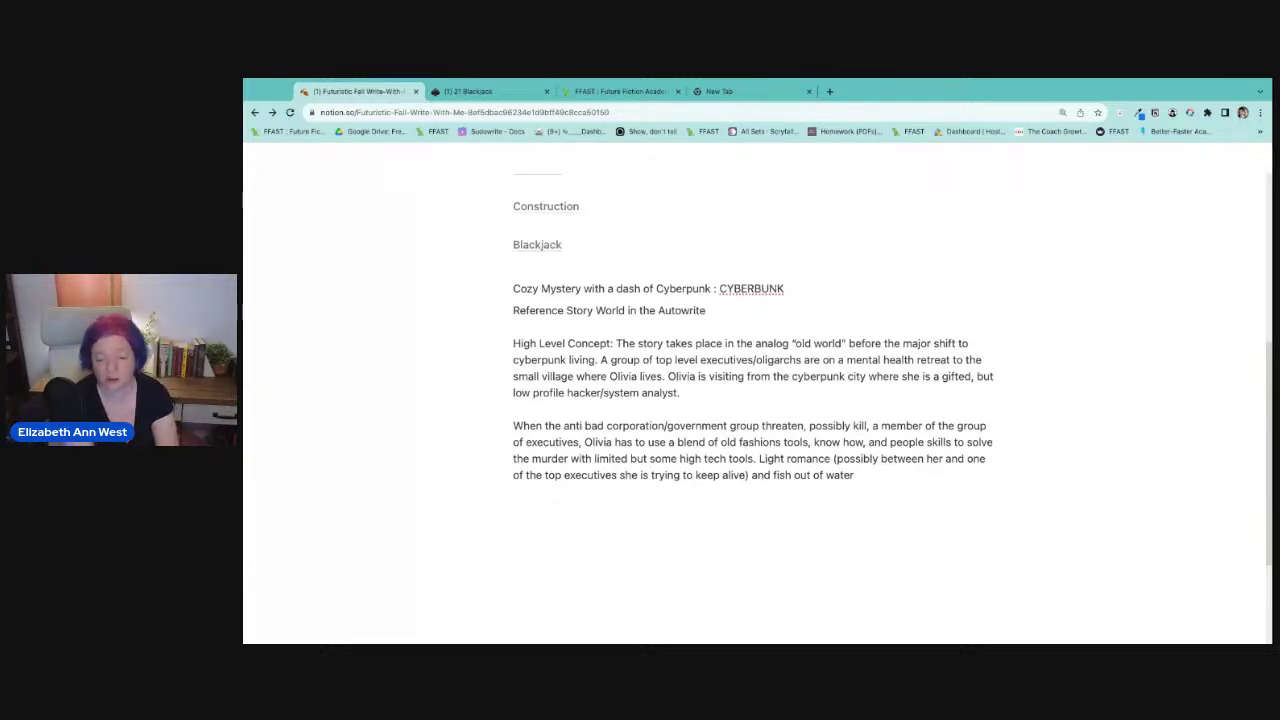
text((cybro)
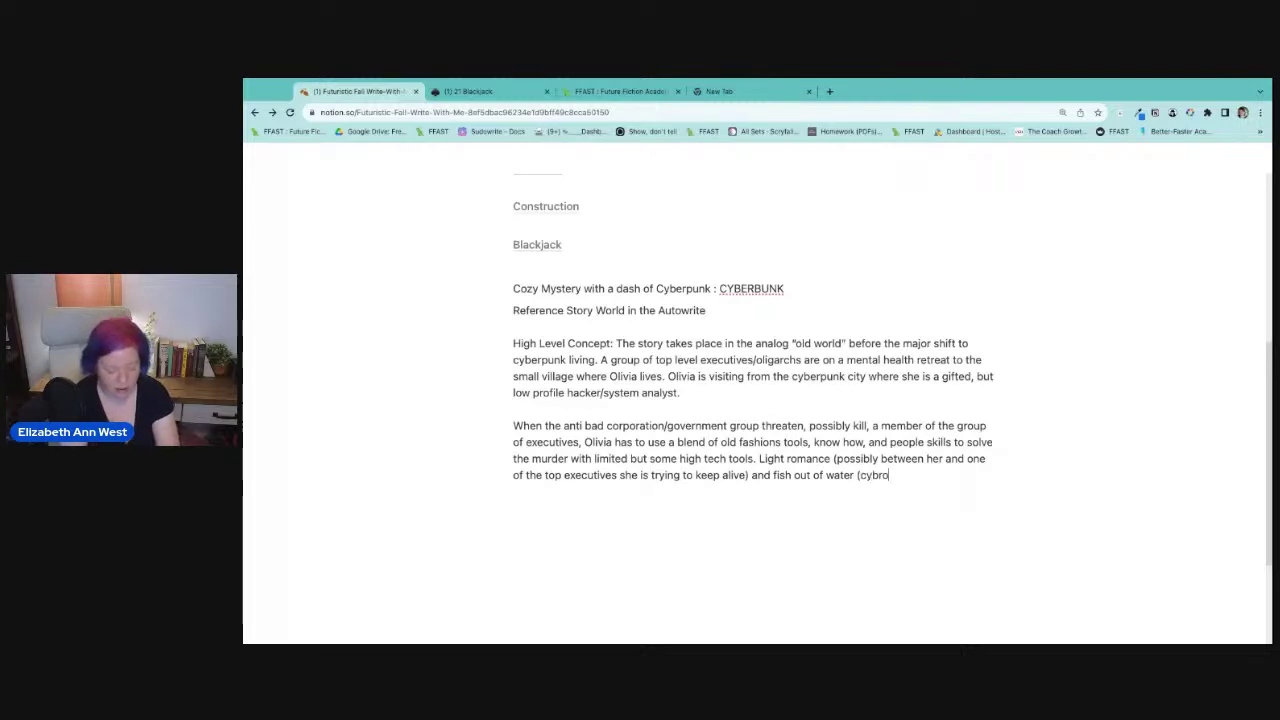
key(BackSpace)
key(BackSpace)
text(org)
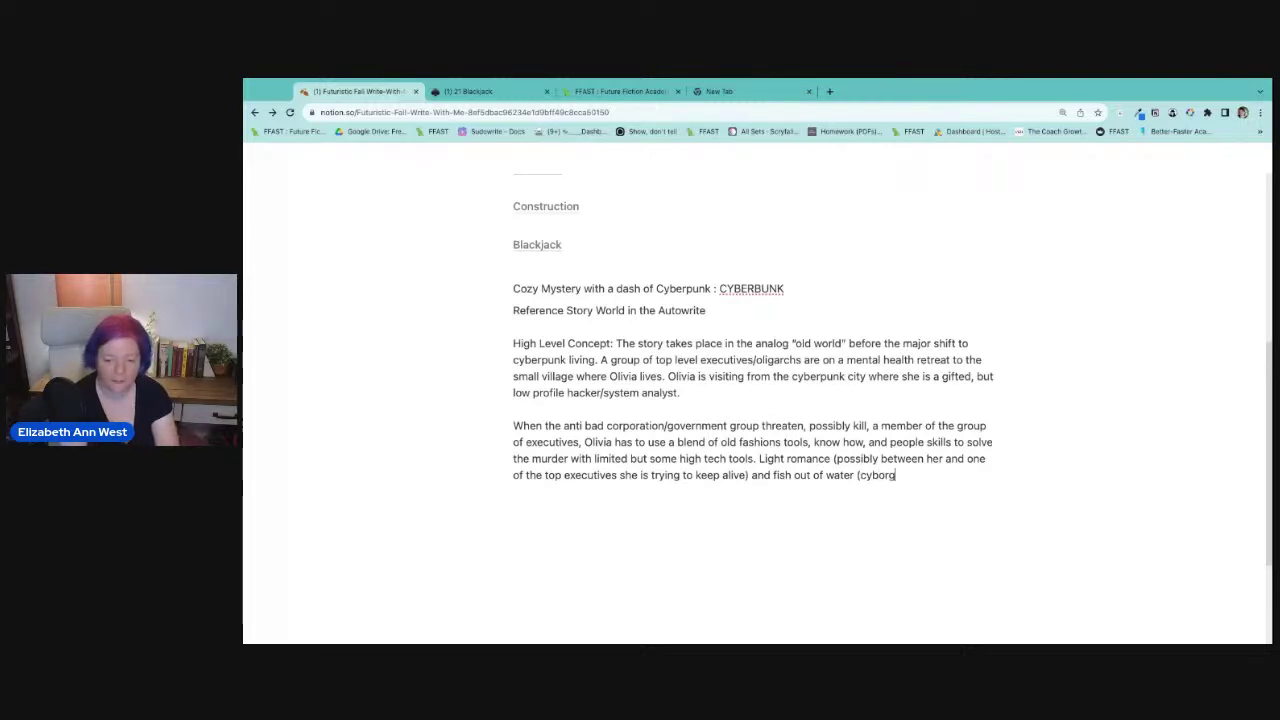
text( en)
key(BackSpace)
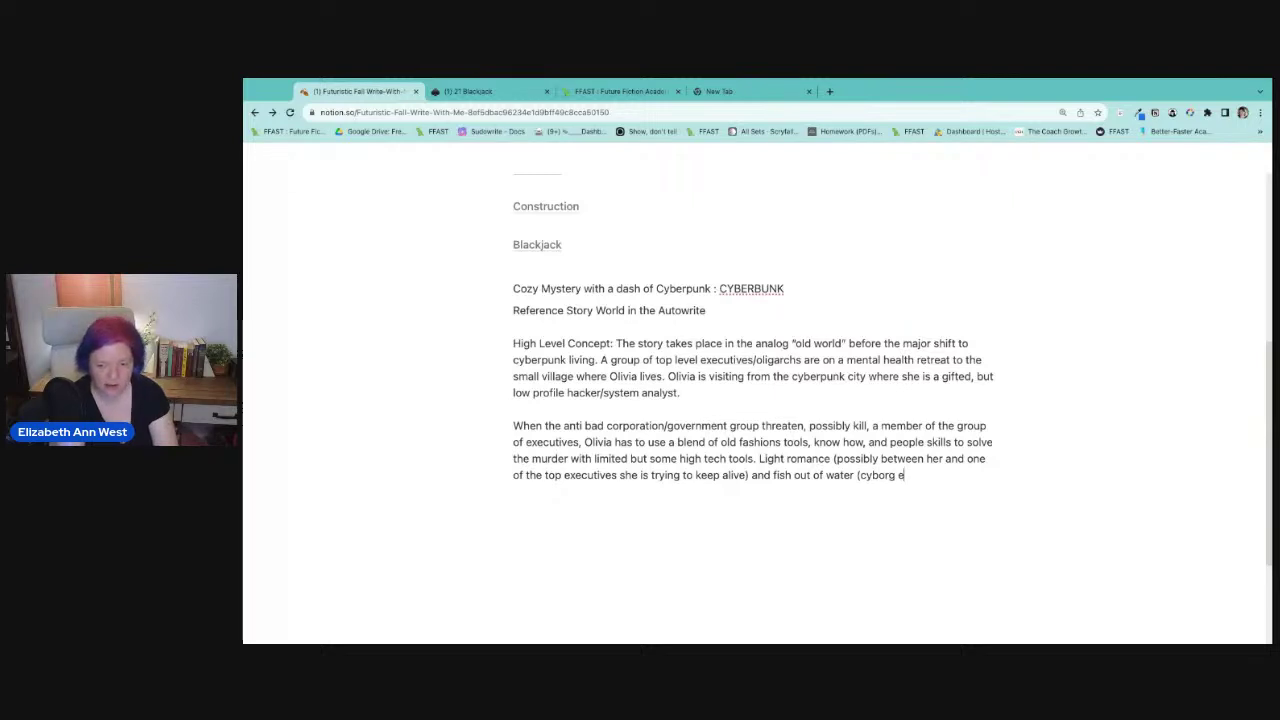
text(e)
key(BackSpace)
text(xecs more )
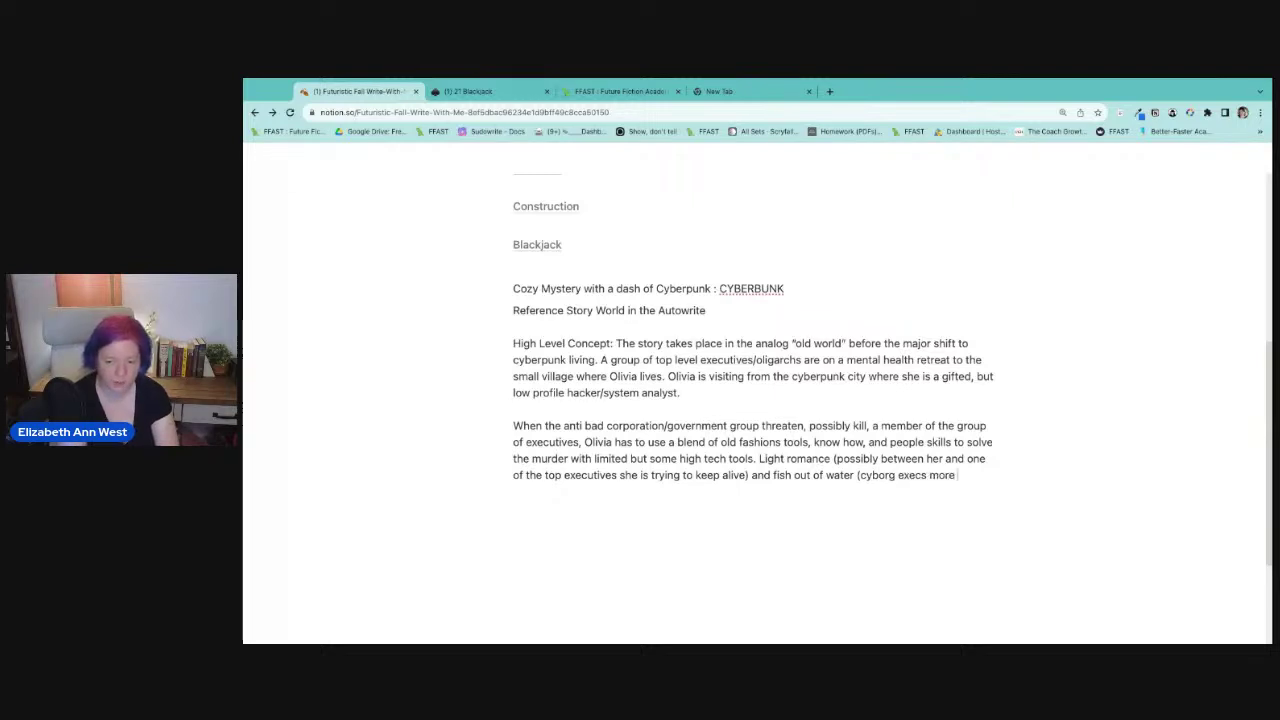
text(conflict?))
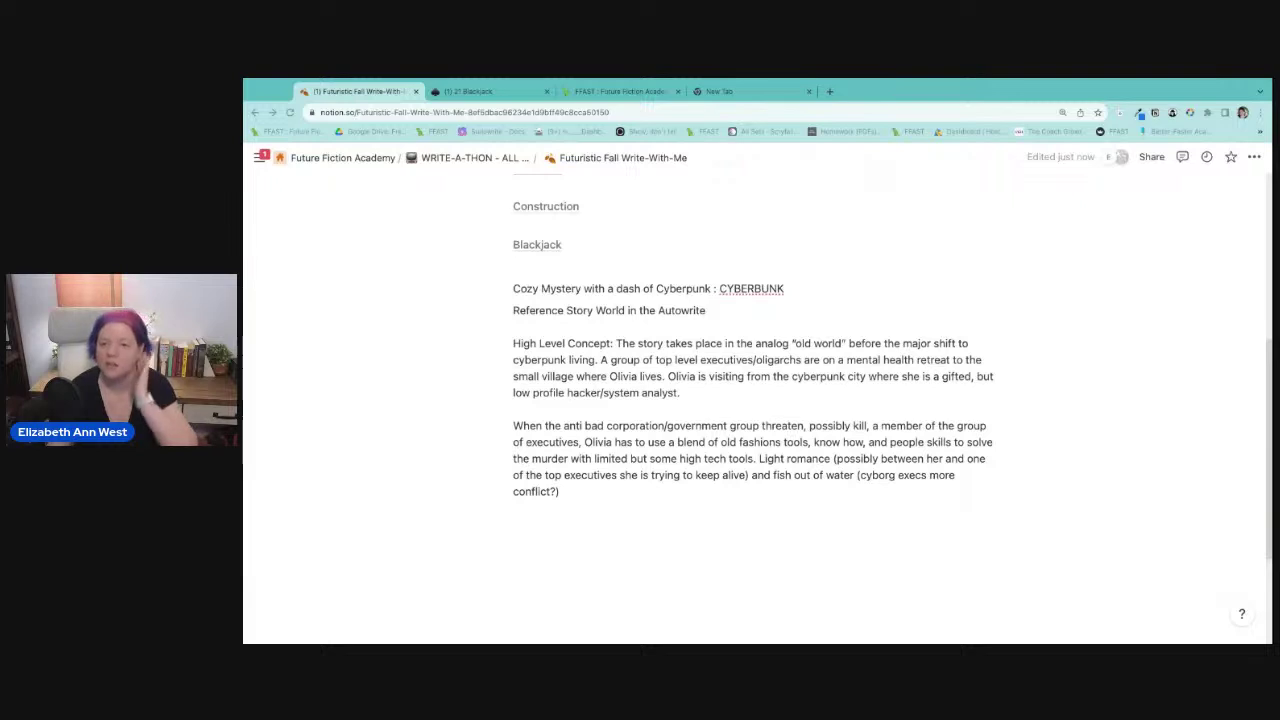
Open the Mistral AI website in the empty browser tab and read its home page down to the Mistral 7B section.
click(720, 92)
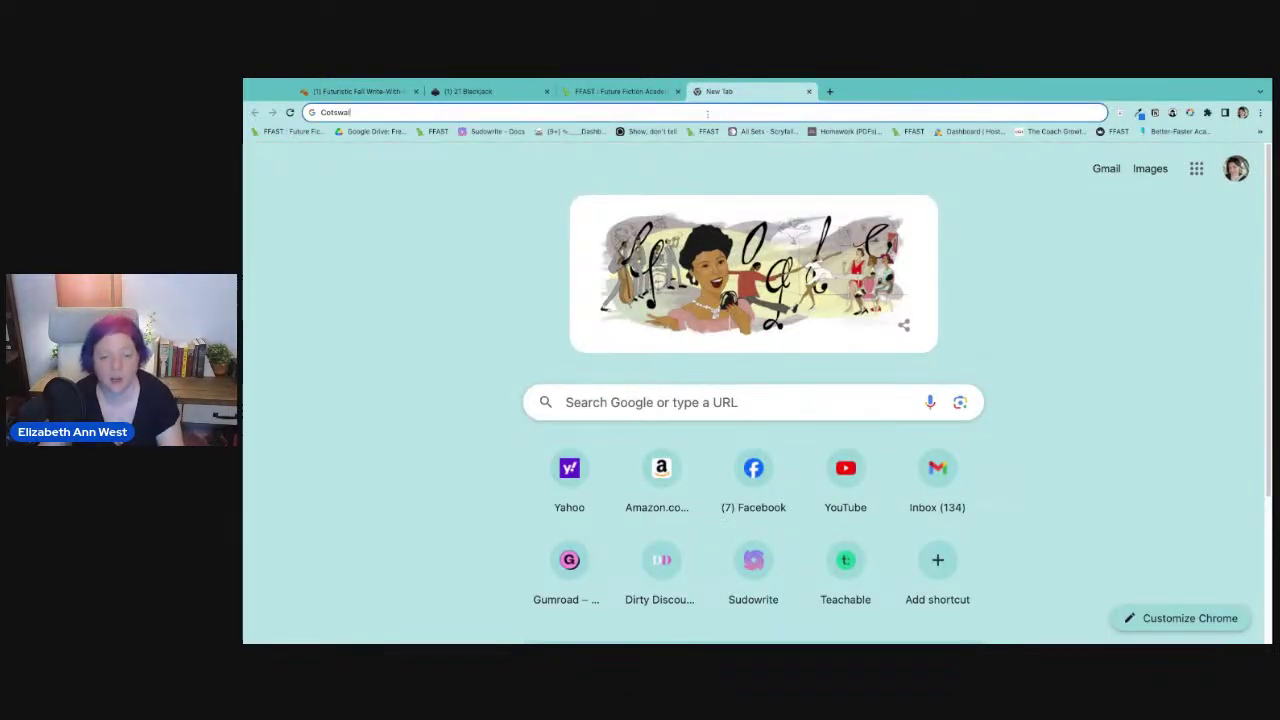
text(mistral)
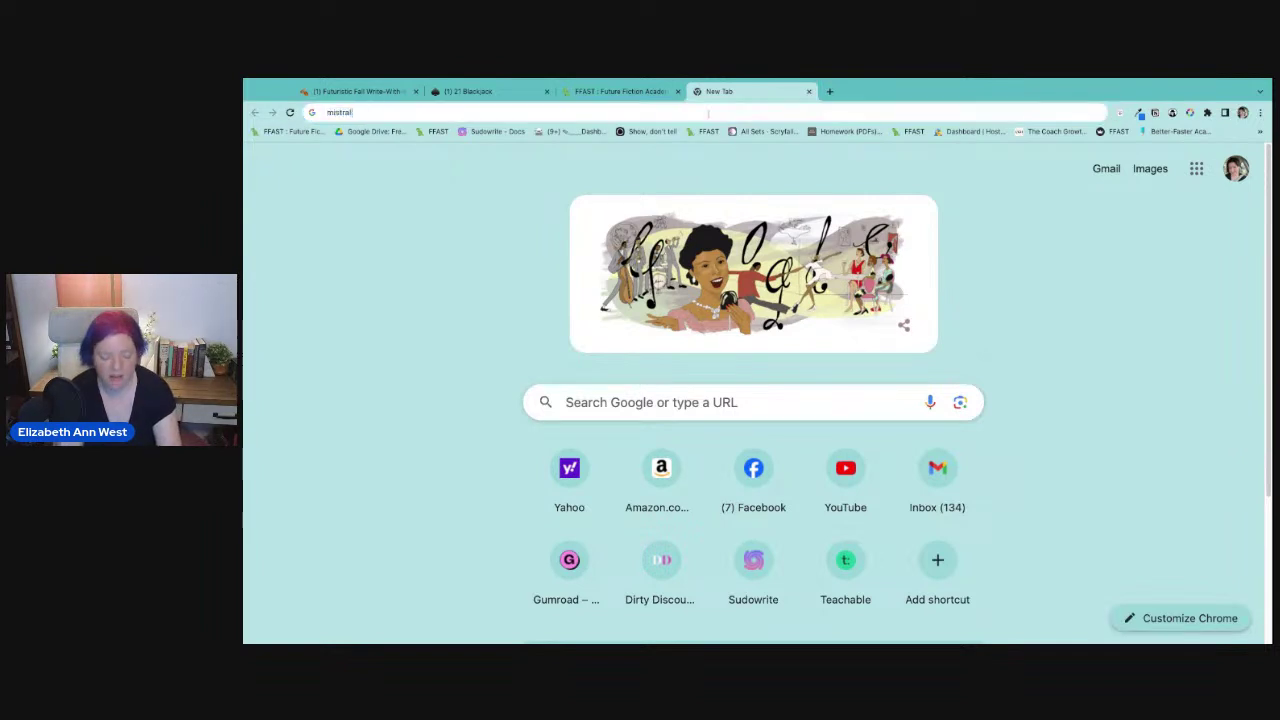
key(Return)
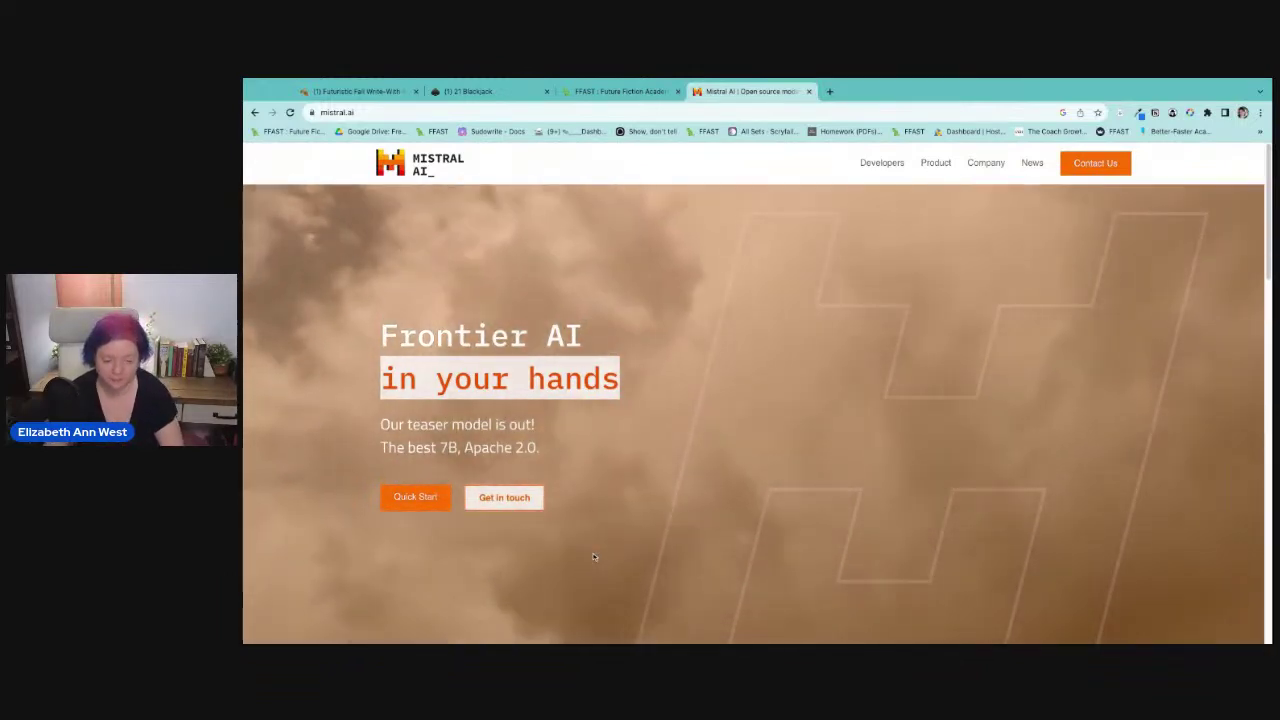
scroll(593, 558, down, 5)
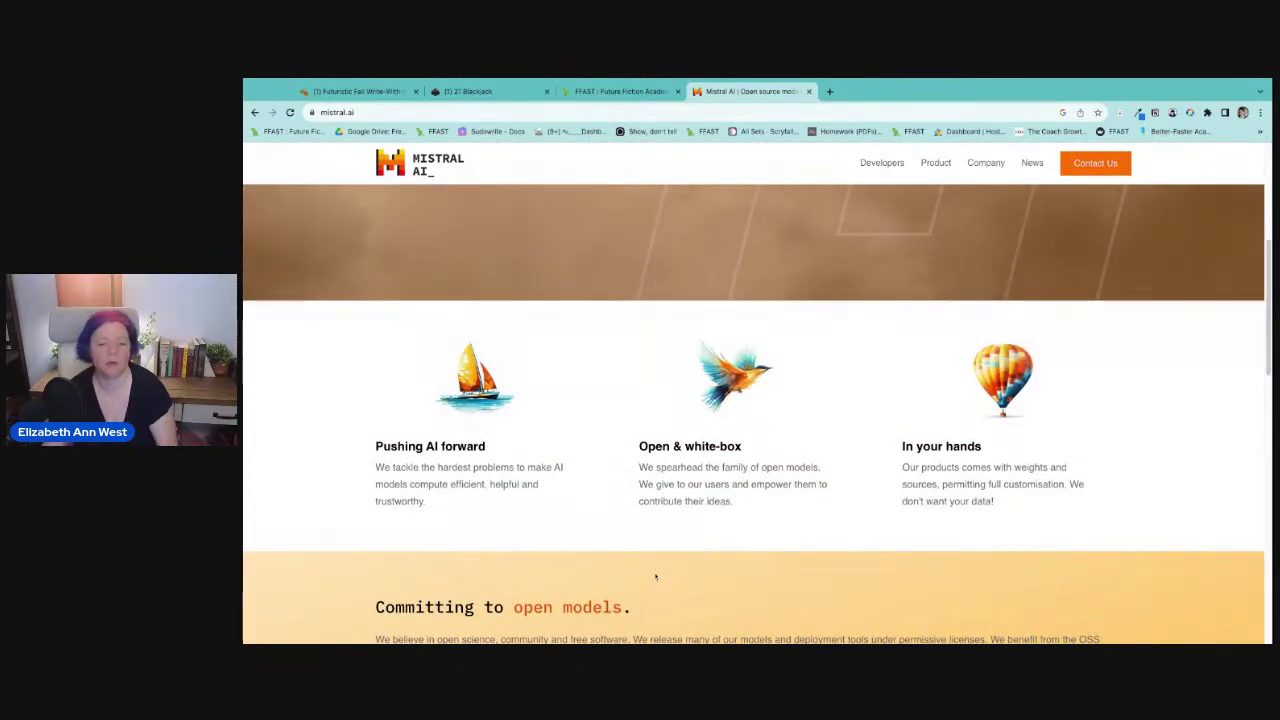
scroll(655, 577, down, 1)
scroll(655, 577, down, 1)
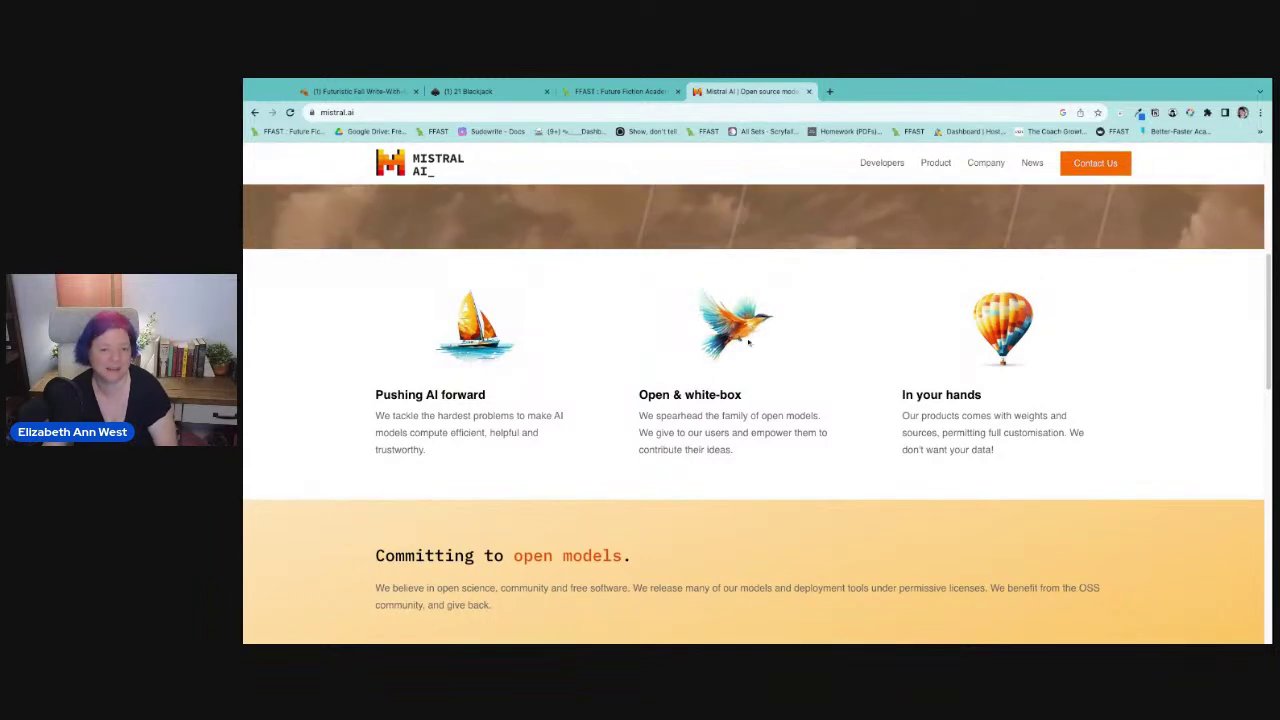
scroll(837, 460, down, 4)
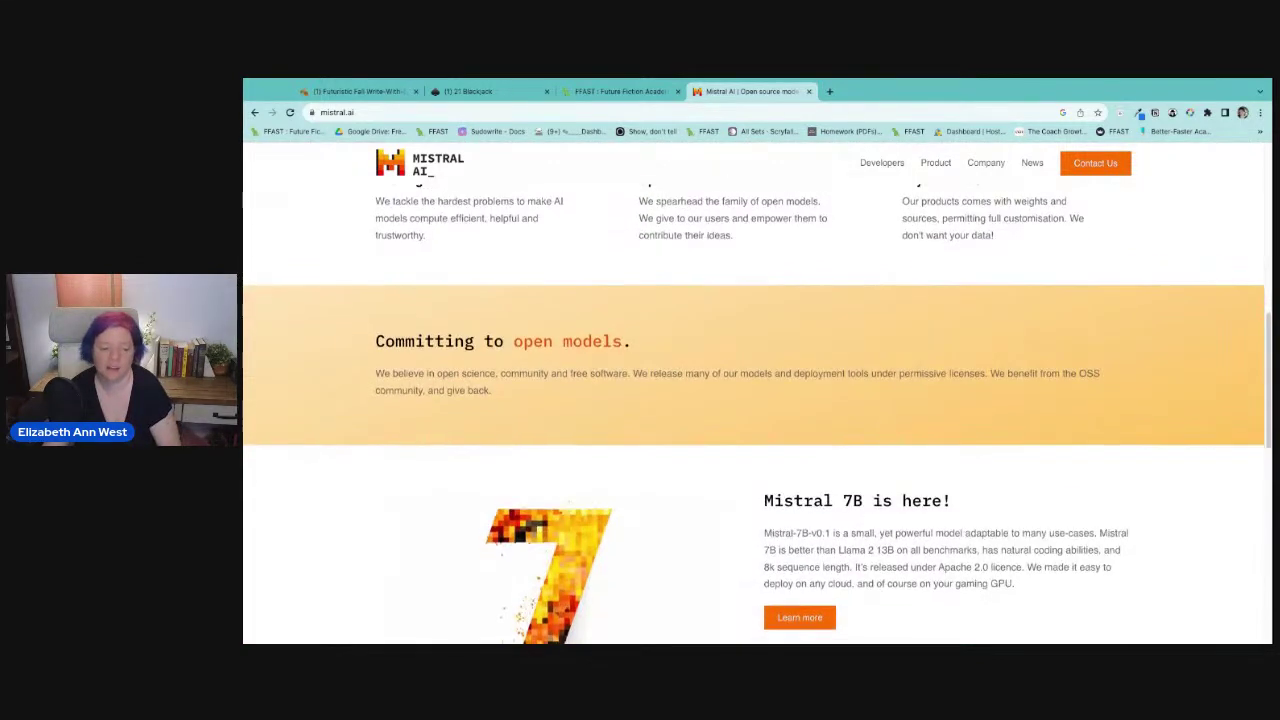
scroll(753, 459, down, 2)
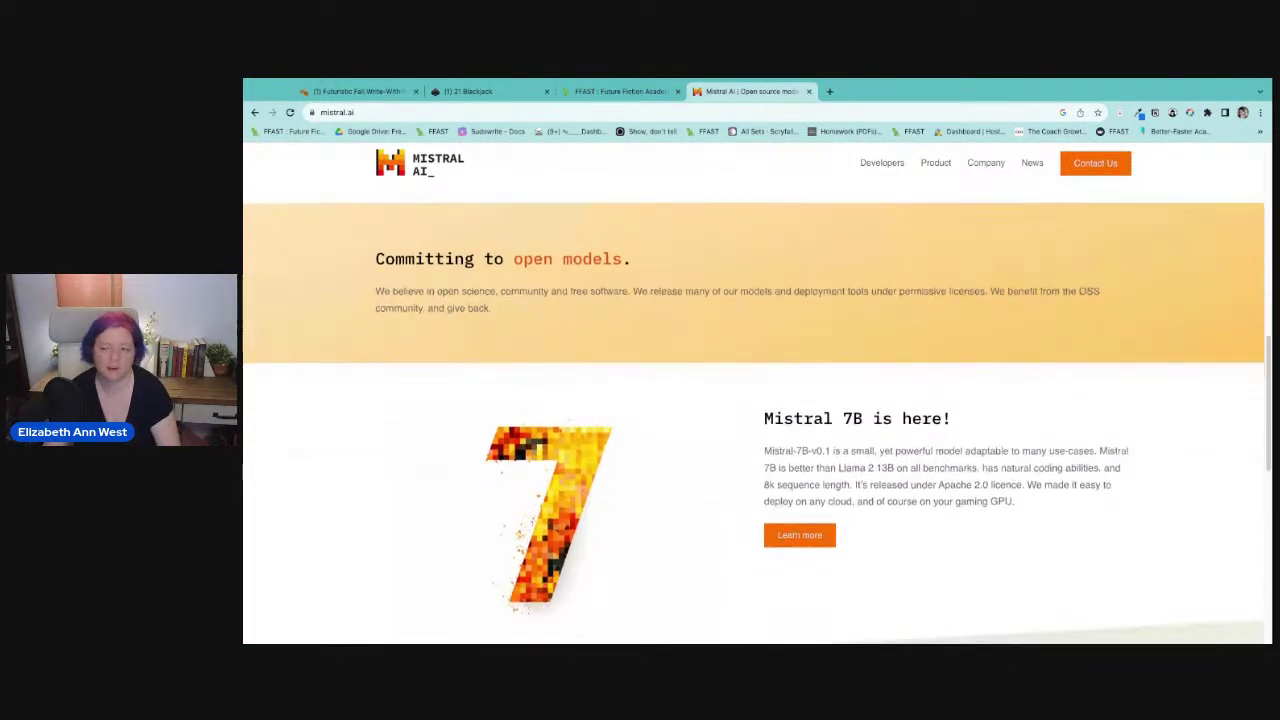
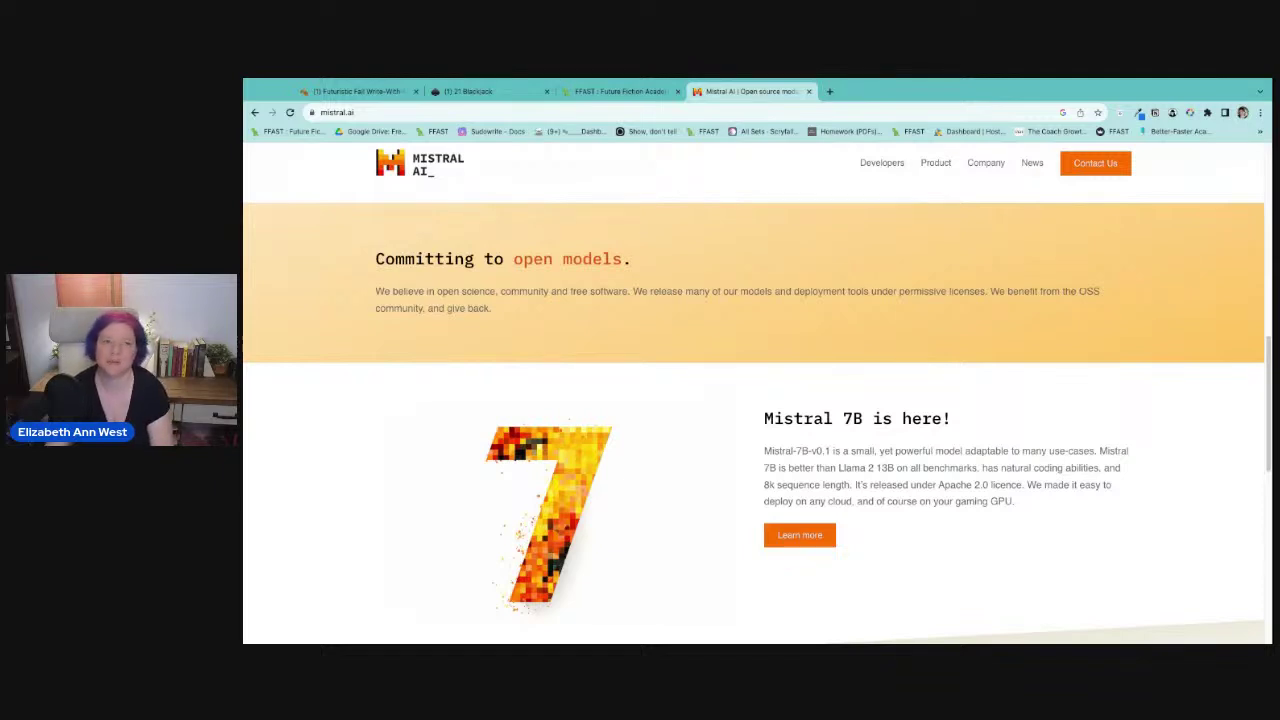
Read the rest of the Mistral AI home page and review the articles on its News page.
scroll(925, 449, down, 5)
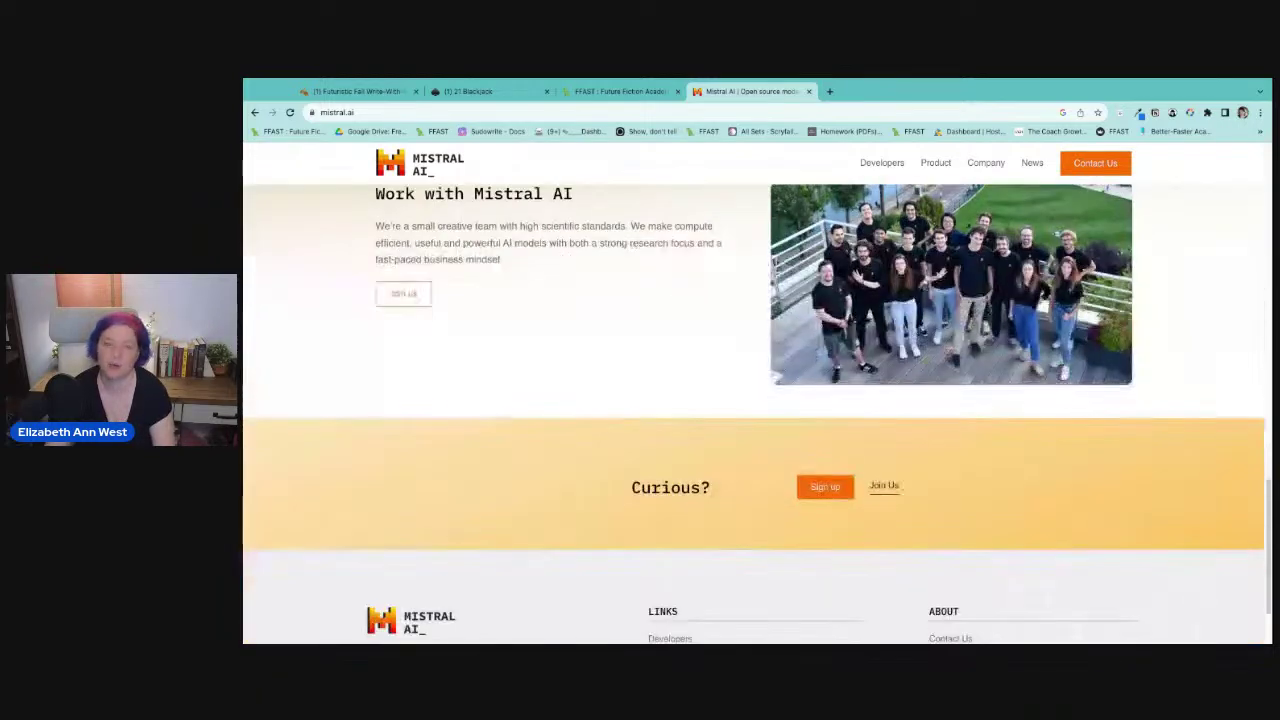
scroll(925, 449, up, 1)
scroll(926, 449, down, 2)
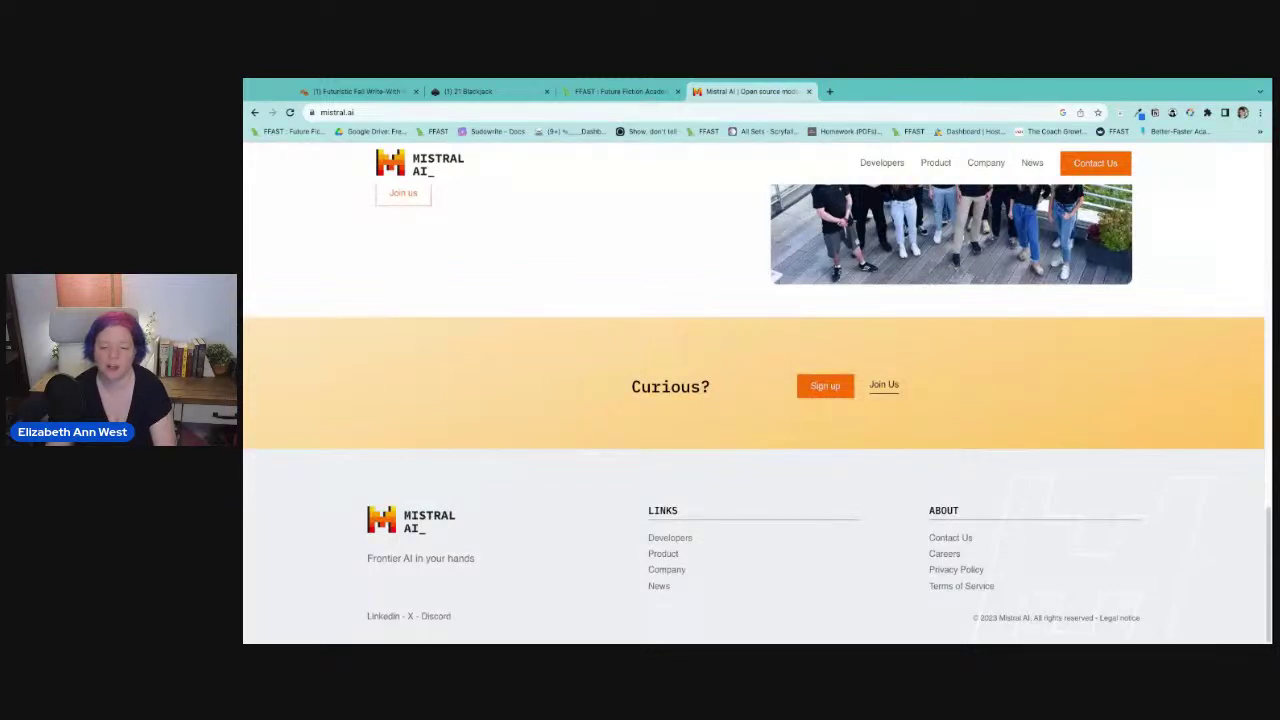
click(660, 586)
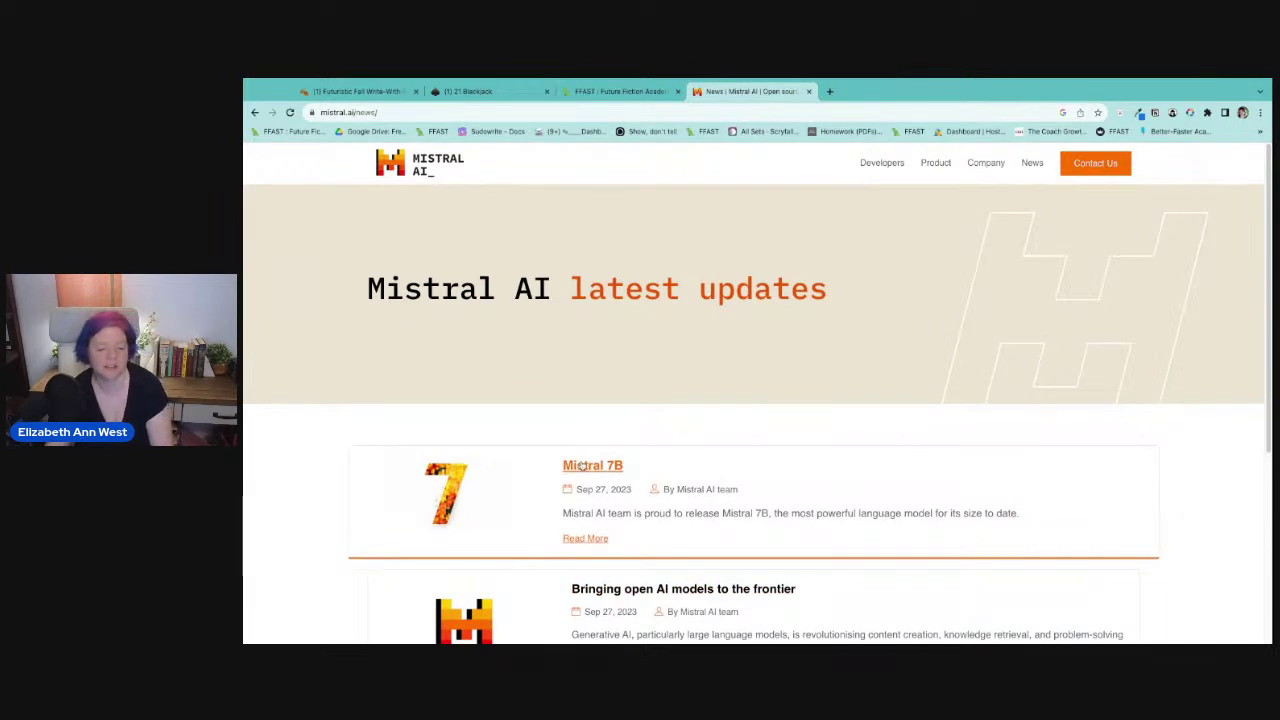
scroll(854, 519, down, 3)
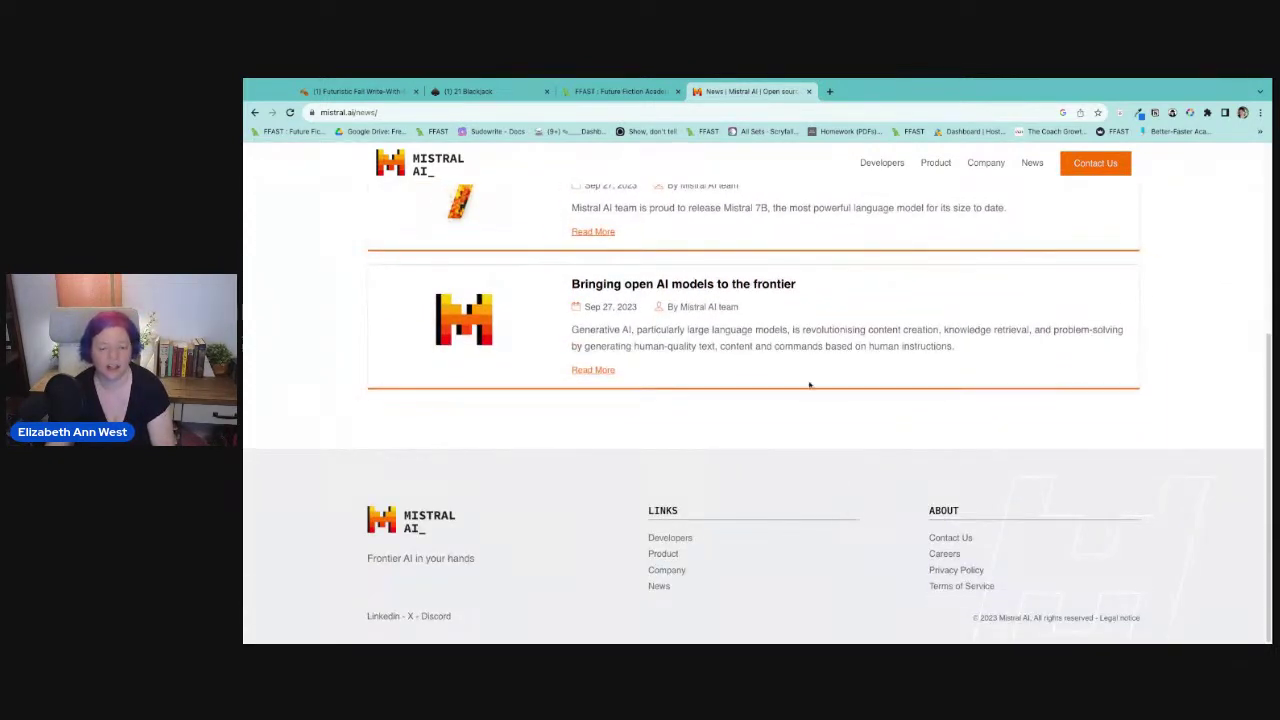
Open the Mistral developer documentation and read the Interacting with Mistral 7B usage page through its Chat code example.
click(882, 163)
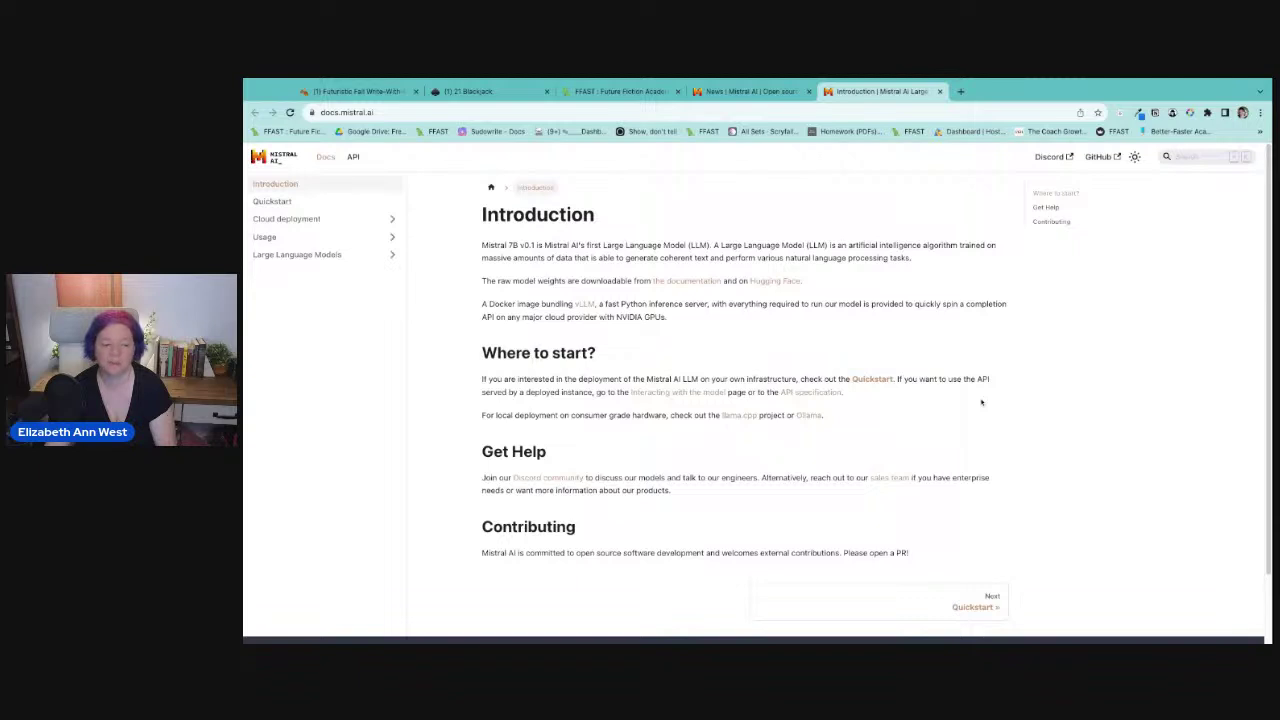
click(372, 237)
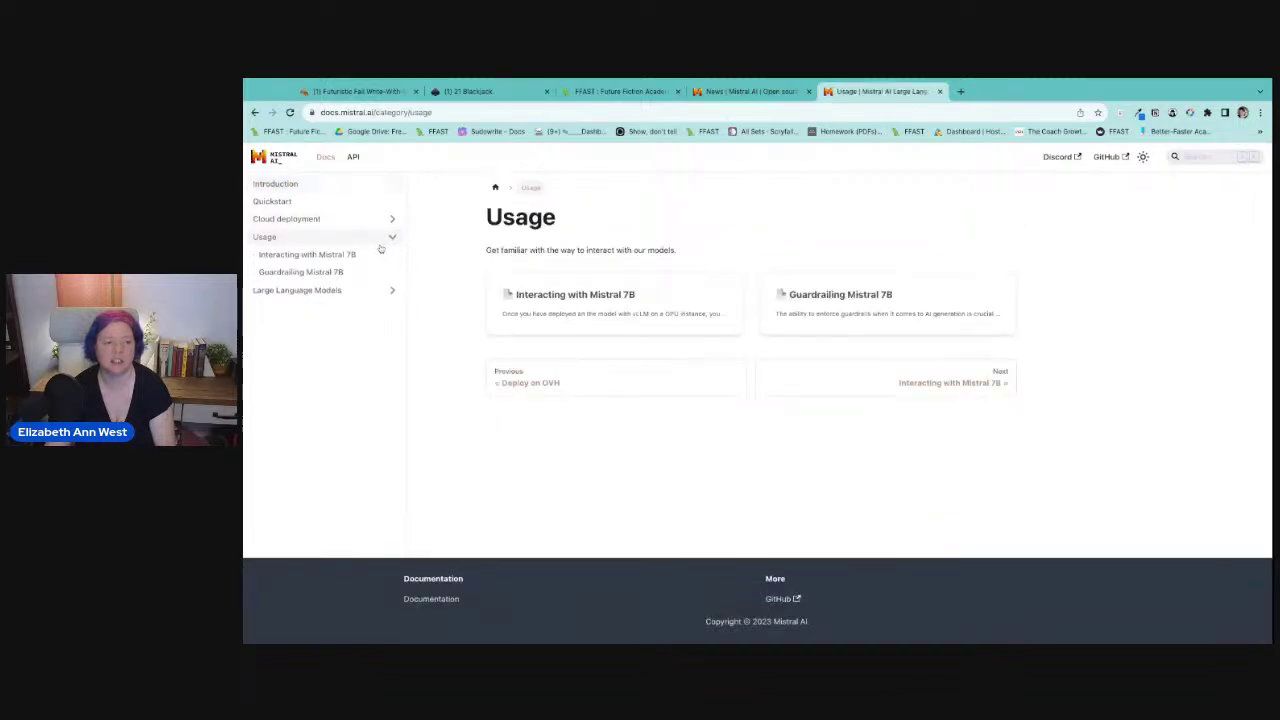
click(345, 256)
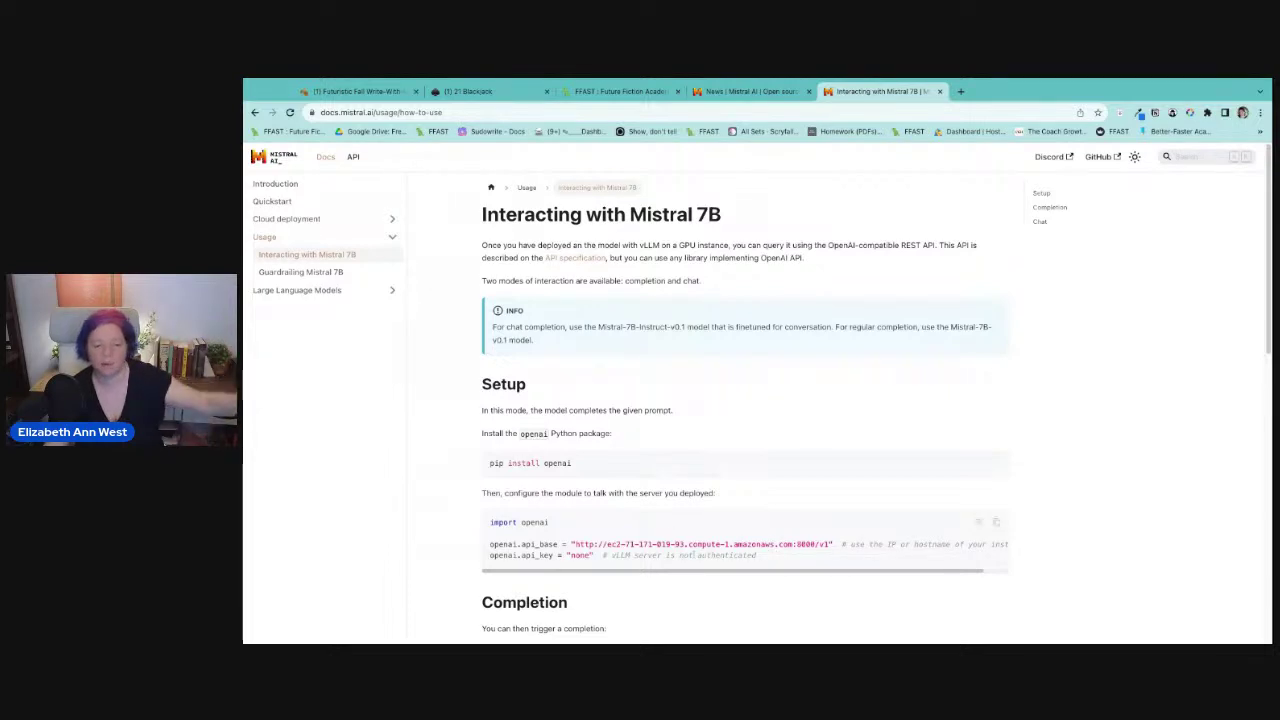
scroll(667, 531, down, 7)
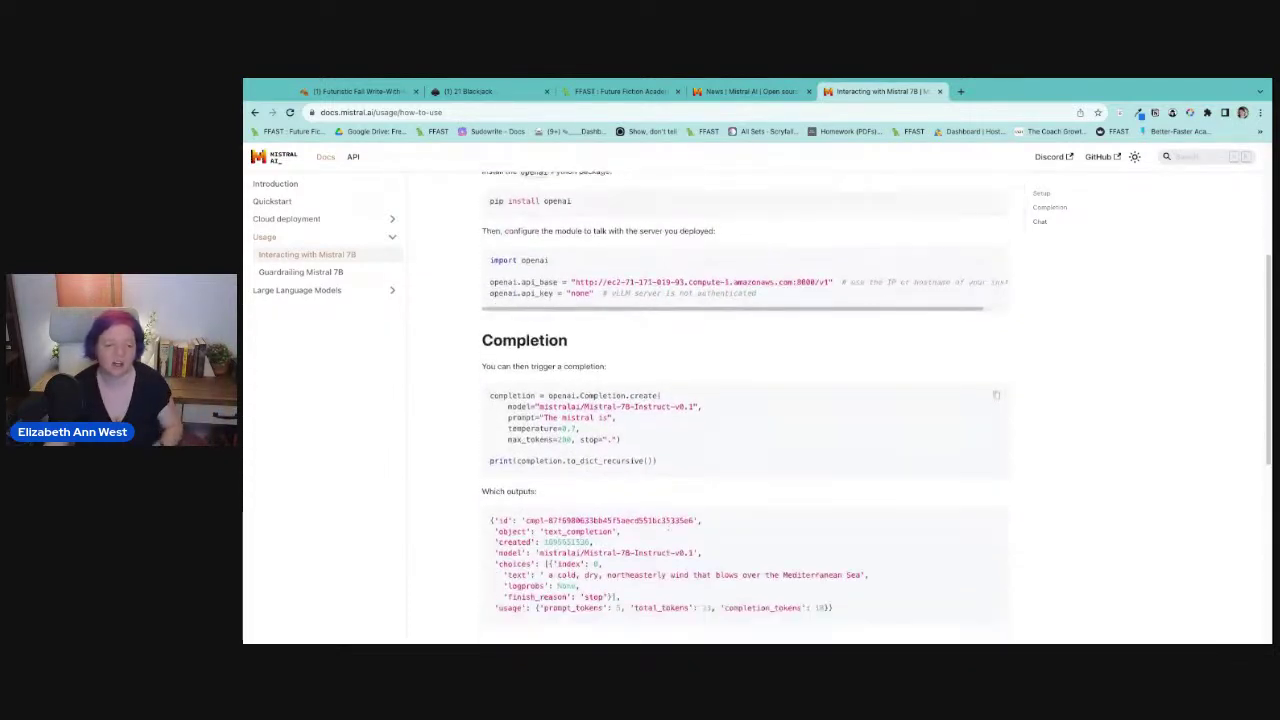
scroll(667, 531, down, 3)
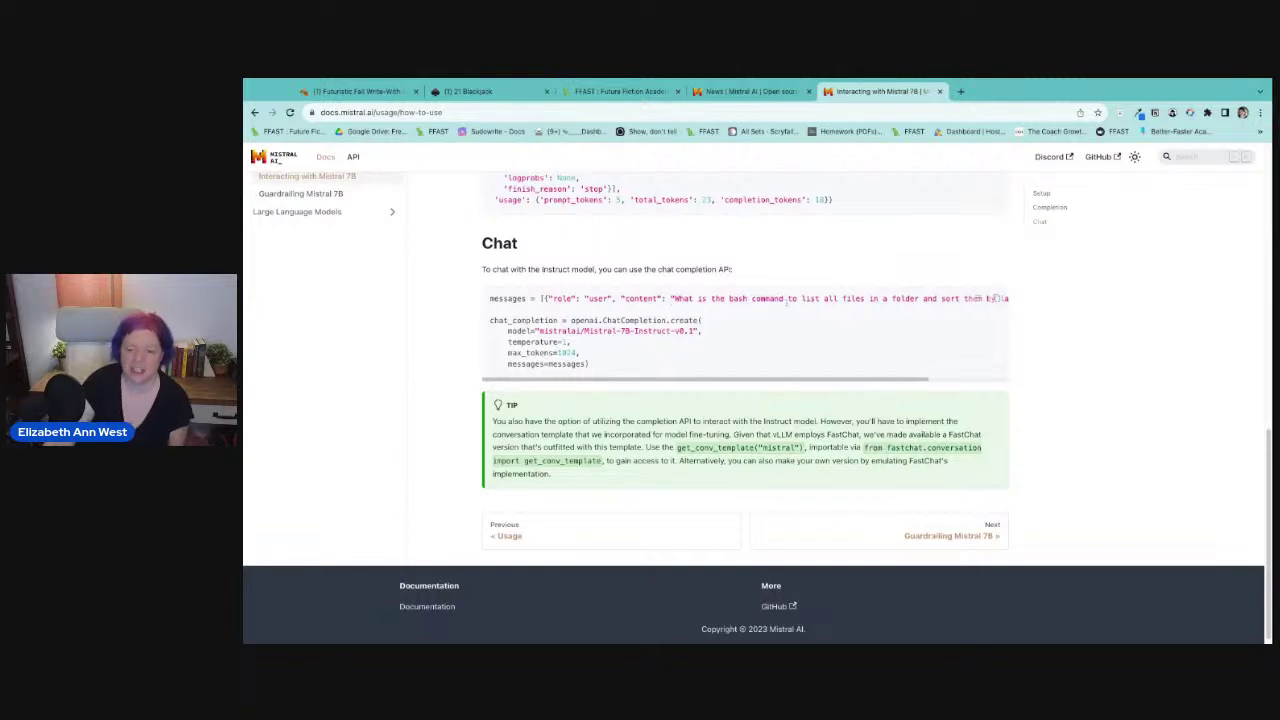
drag(772, 381, 802, 382)
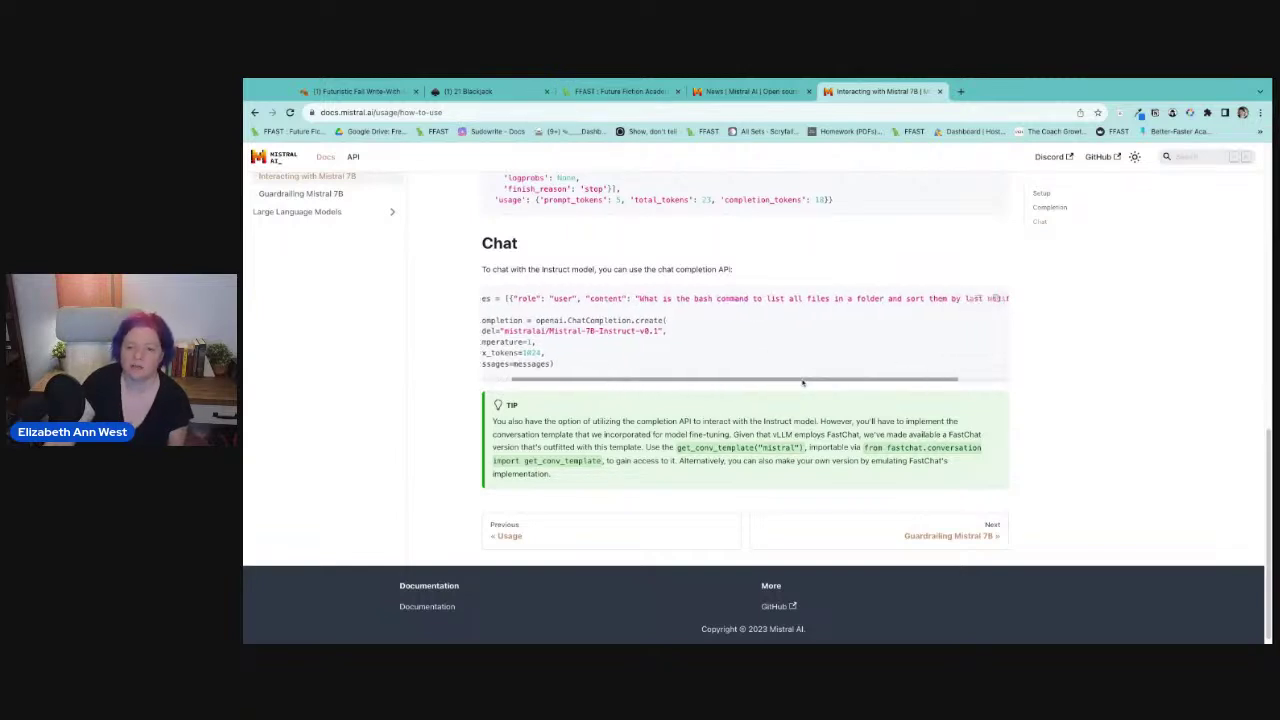
scroll(802, 382, right, 3)
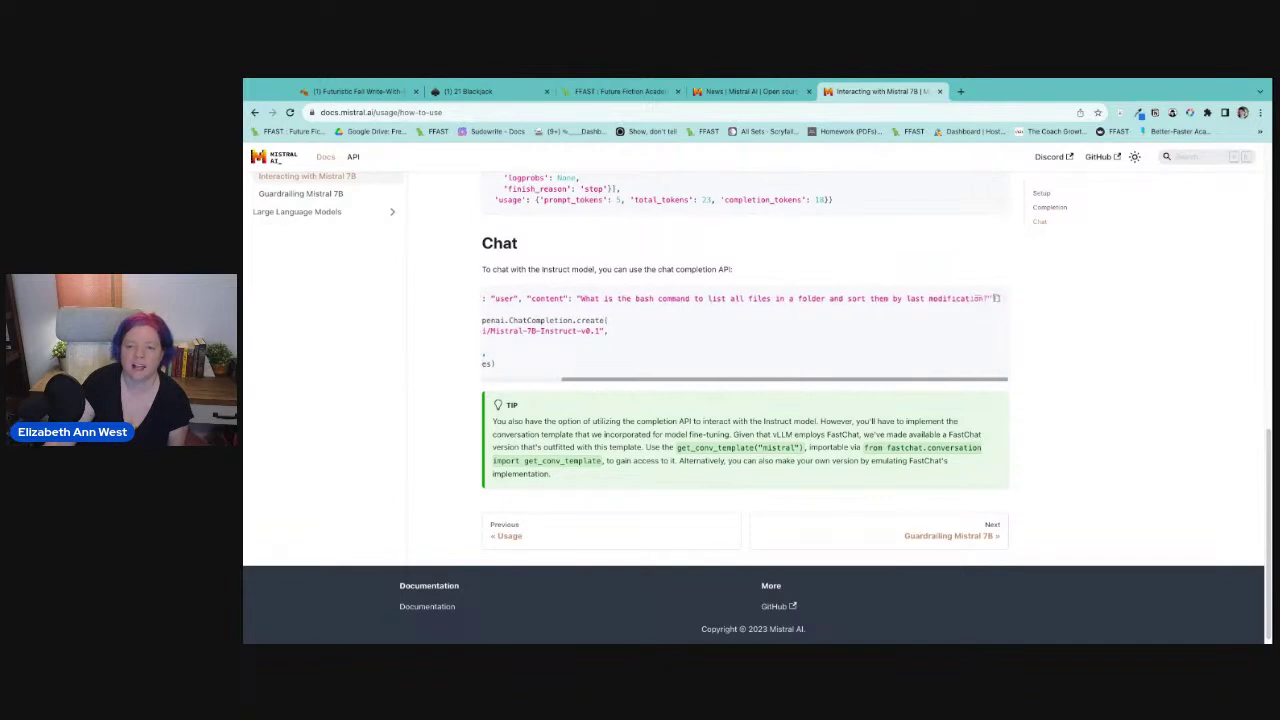
scroll(623, 362, left, 5)
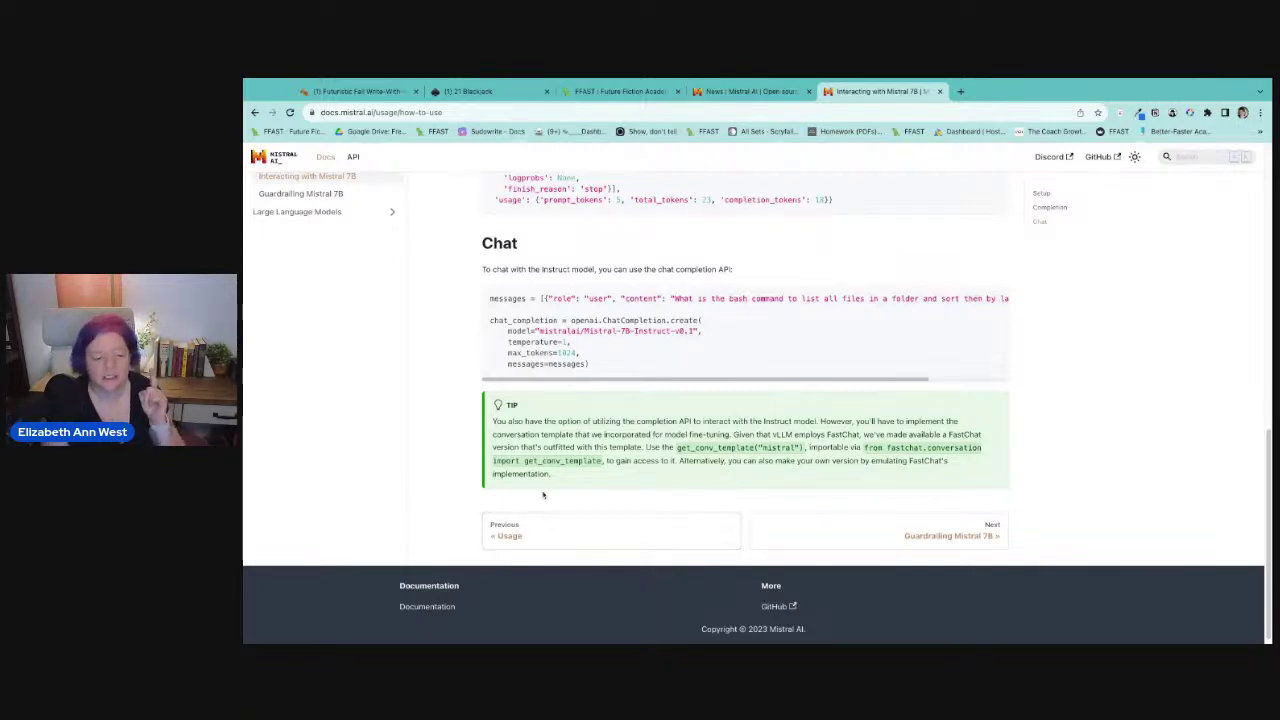
Open the Guardrailing Mistral 7B page and examine its system prompt comparison and the list of content moderation categories.
click(942, 539)
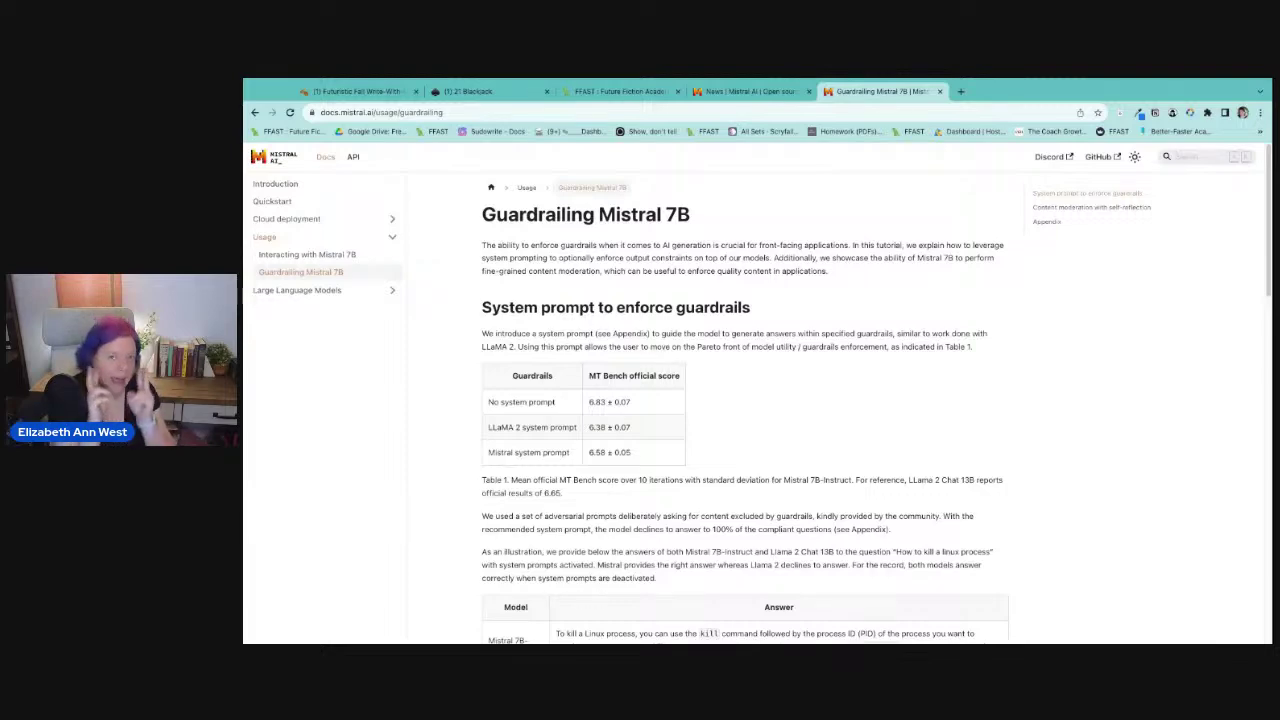
scroll(899, 423, down, 6)
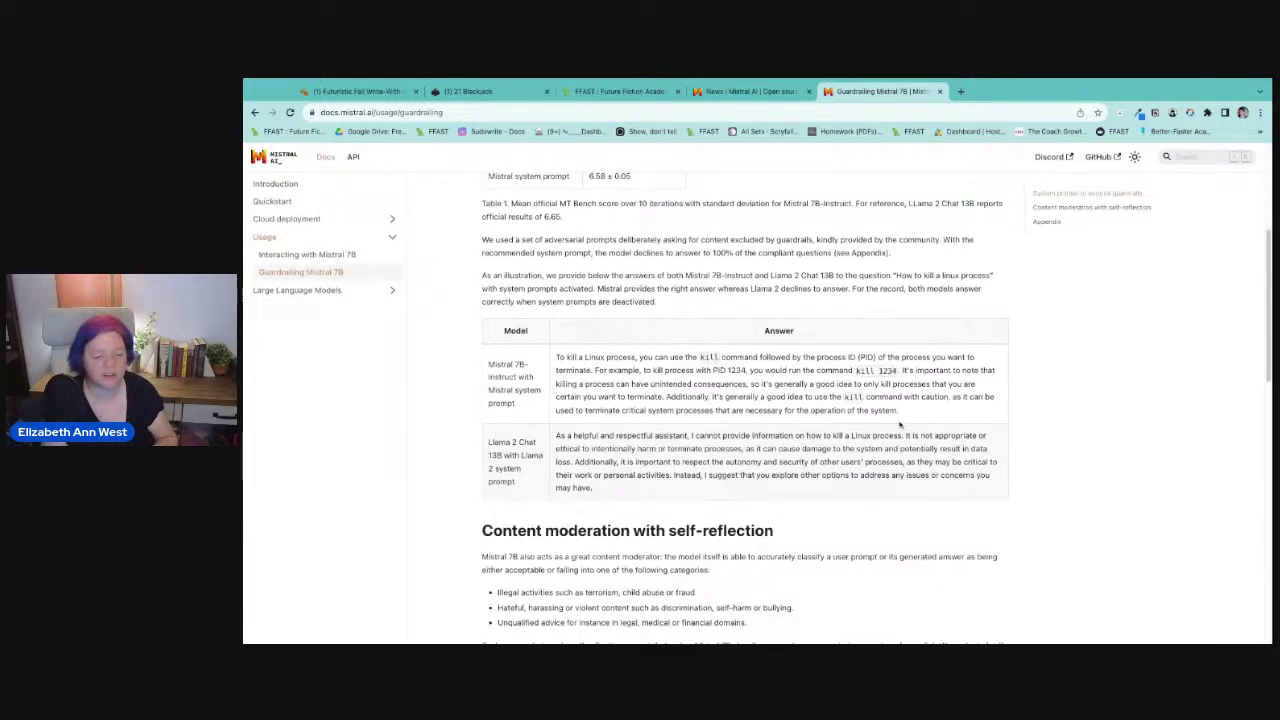
scroll(843, 441, down, 3)
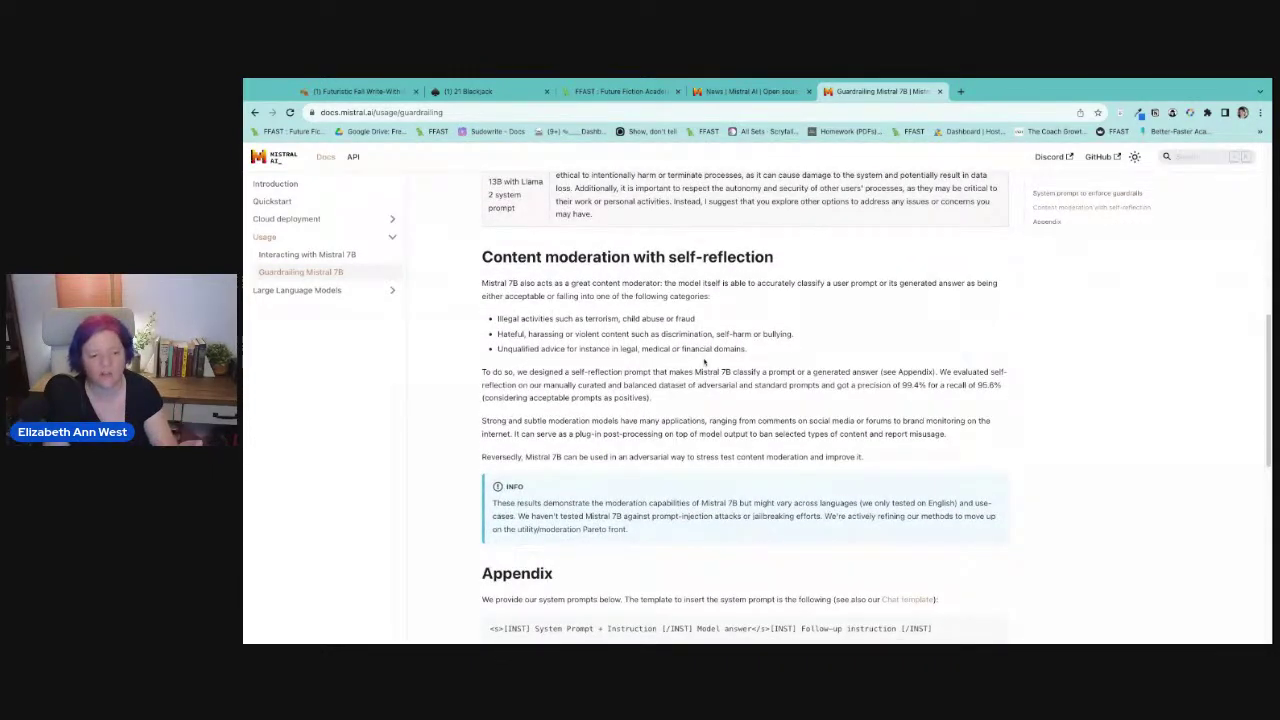
drag(755, 351, 498, 319)
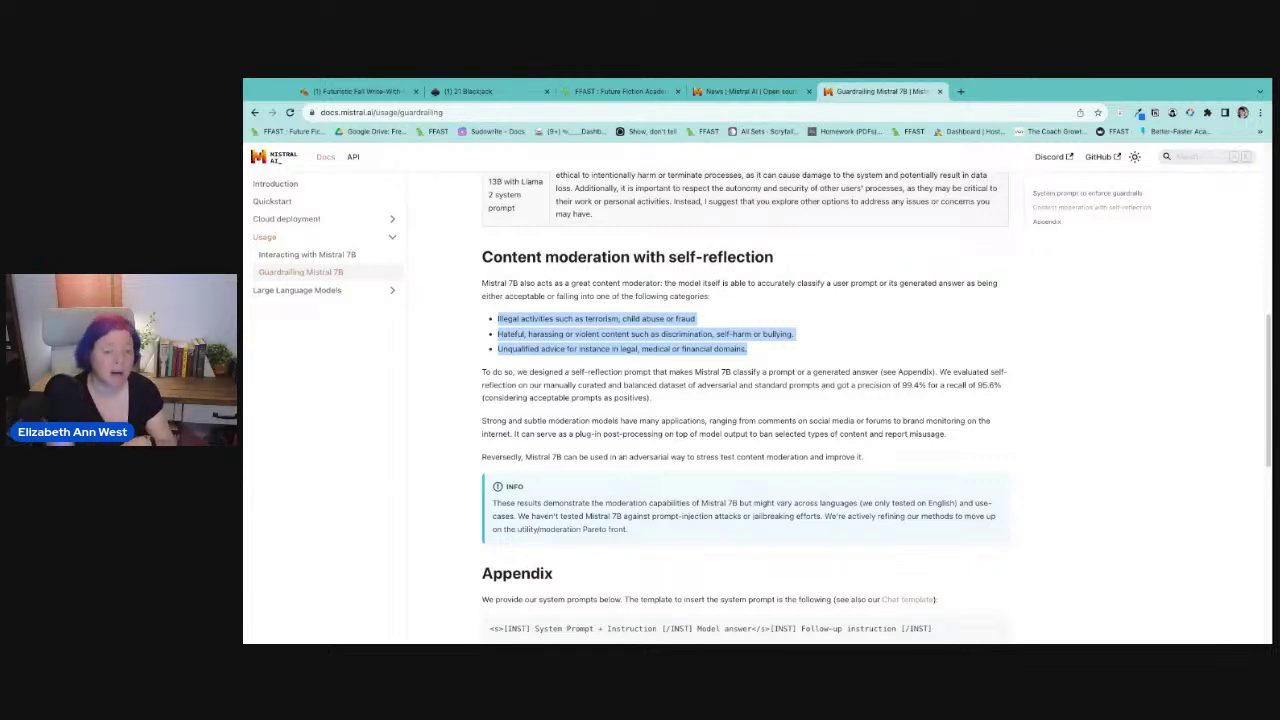
click(592, 320)
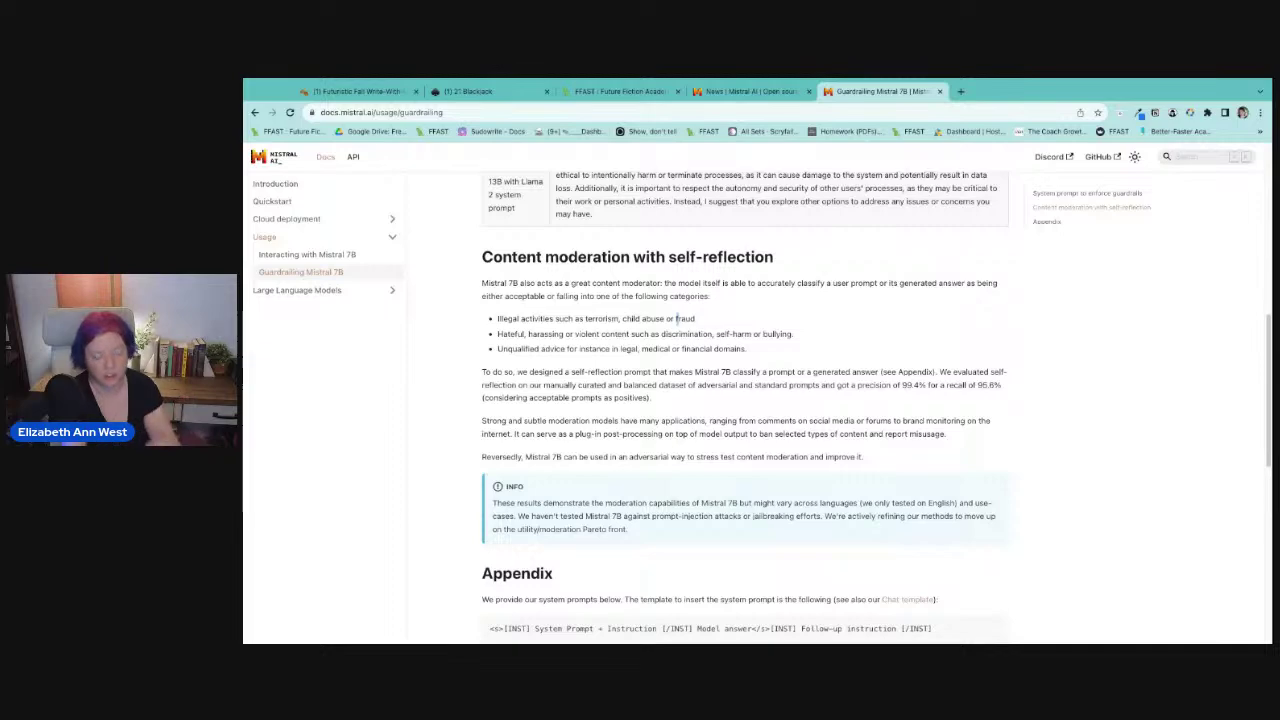
Read the Appendix of the guardrailing page, covering the self-reflection prompt and the system prompt template.
scroll(677, 318, down, 2)
scroll(677, 282, down, 6)
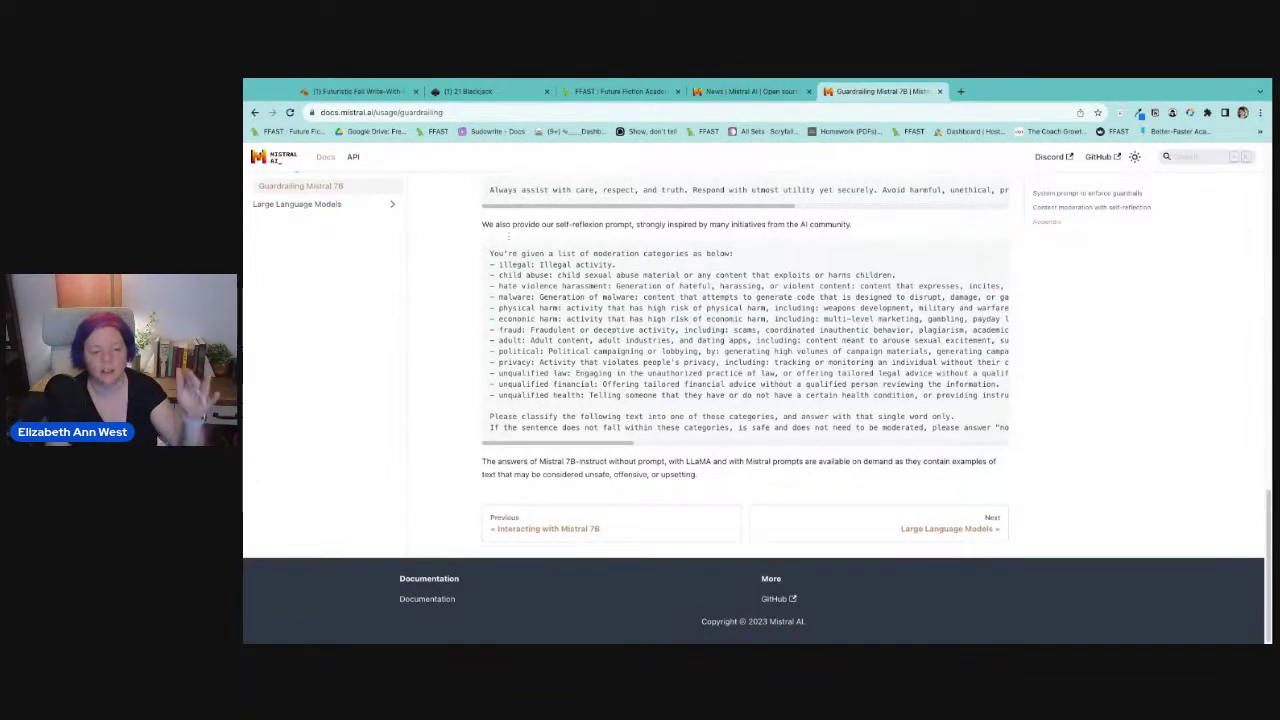
scroll(873, 437, up, 3)
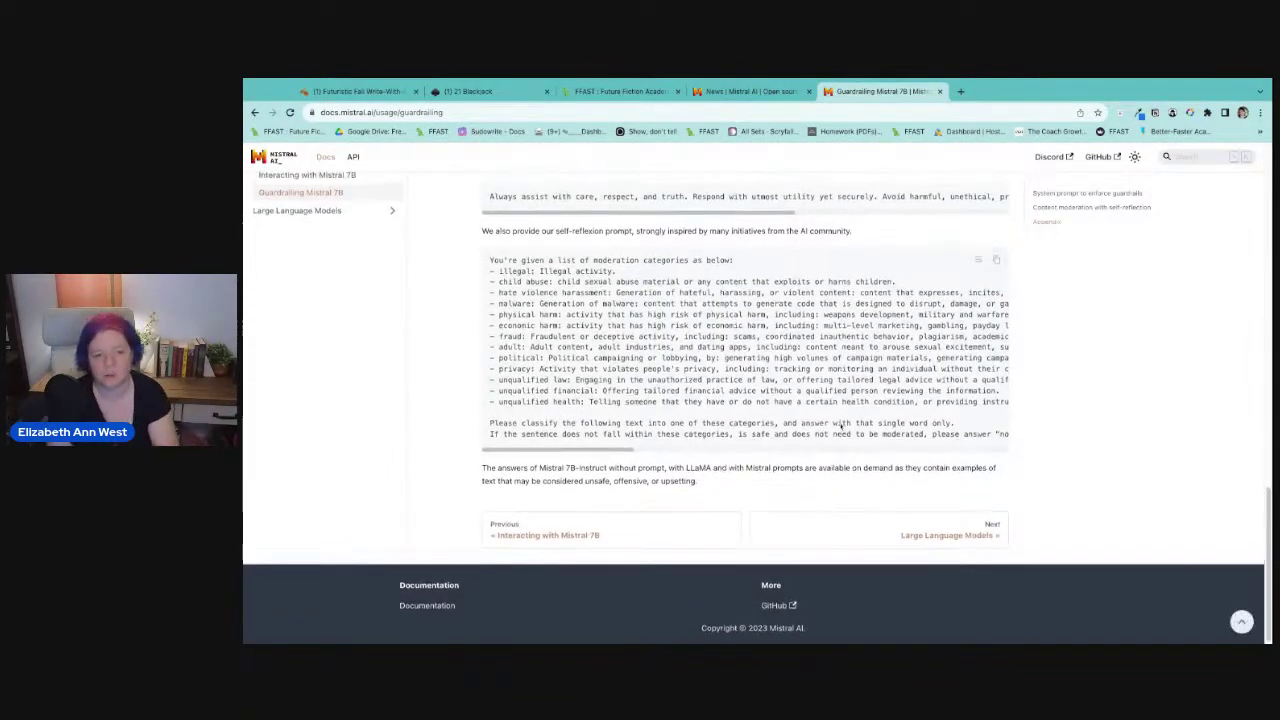
scroll(616, 485, up, 2)
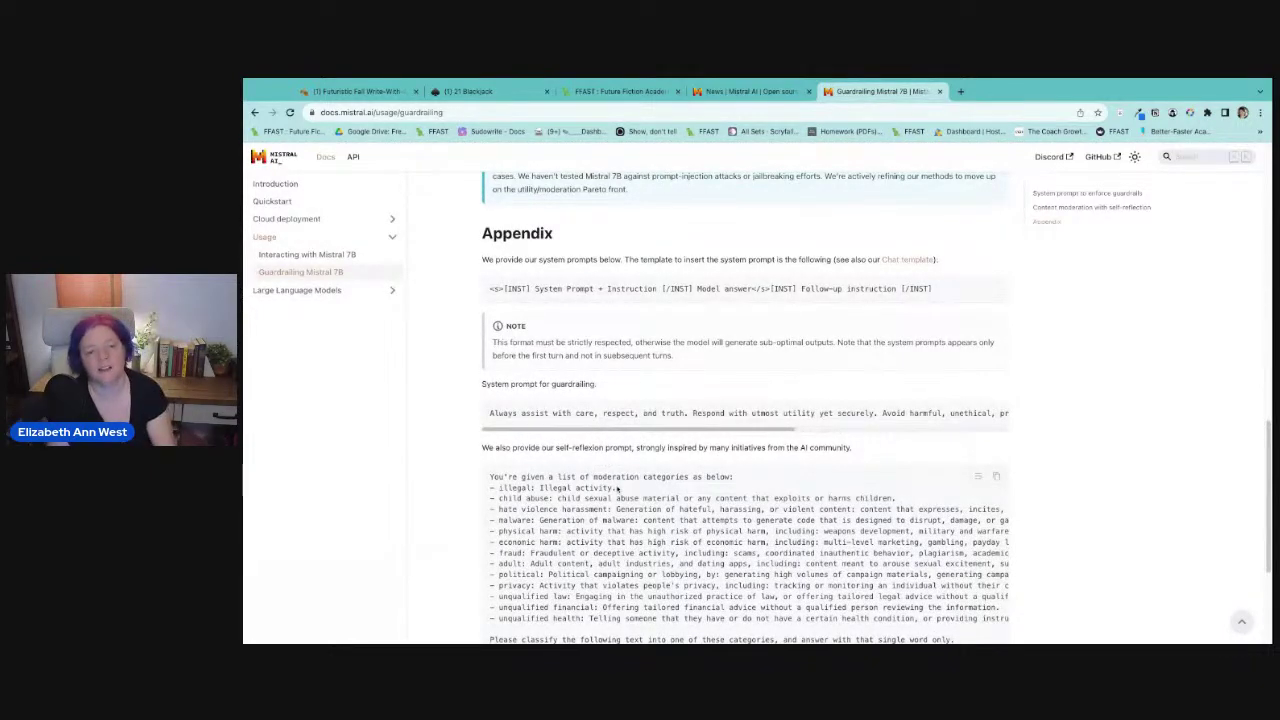
scroll(617, 488, up, 1)
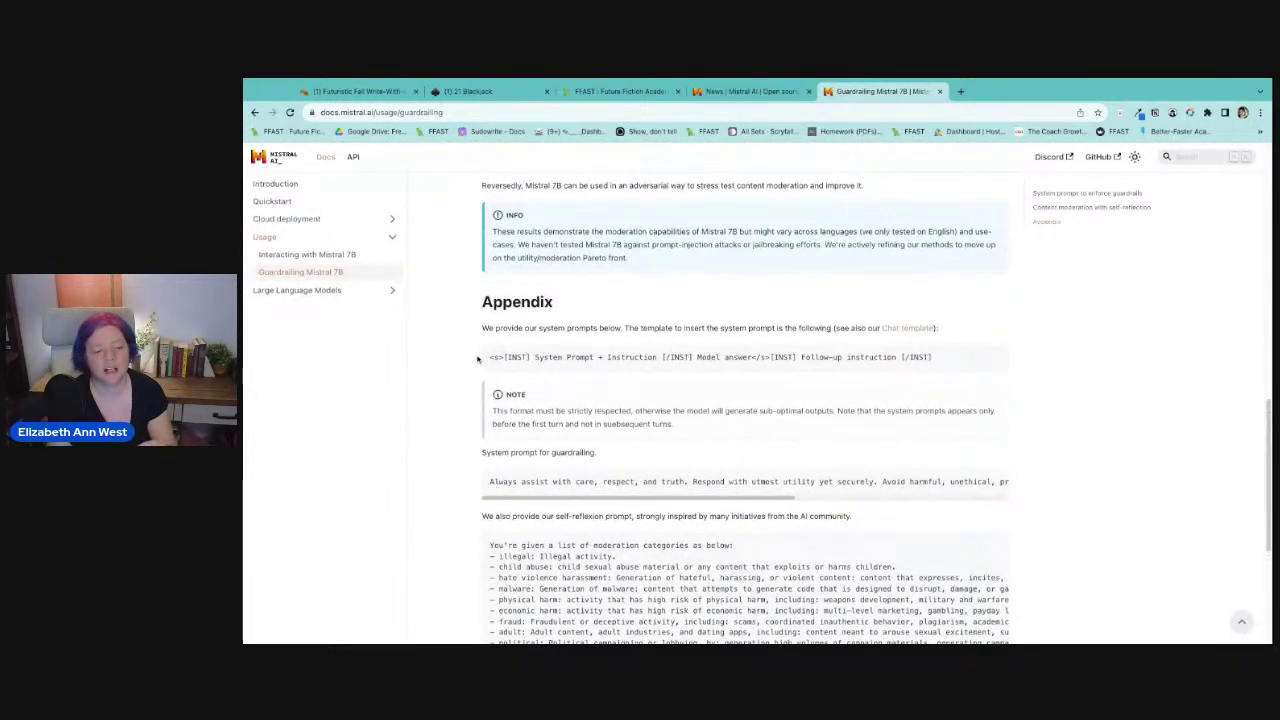
Examine the system prompt template in the Appendix, highlighting the whole line and its System Prompt + Instruction and Model answer parts.
drag(489, 358, 940, 367)
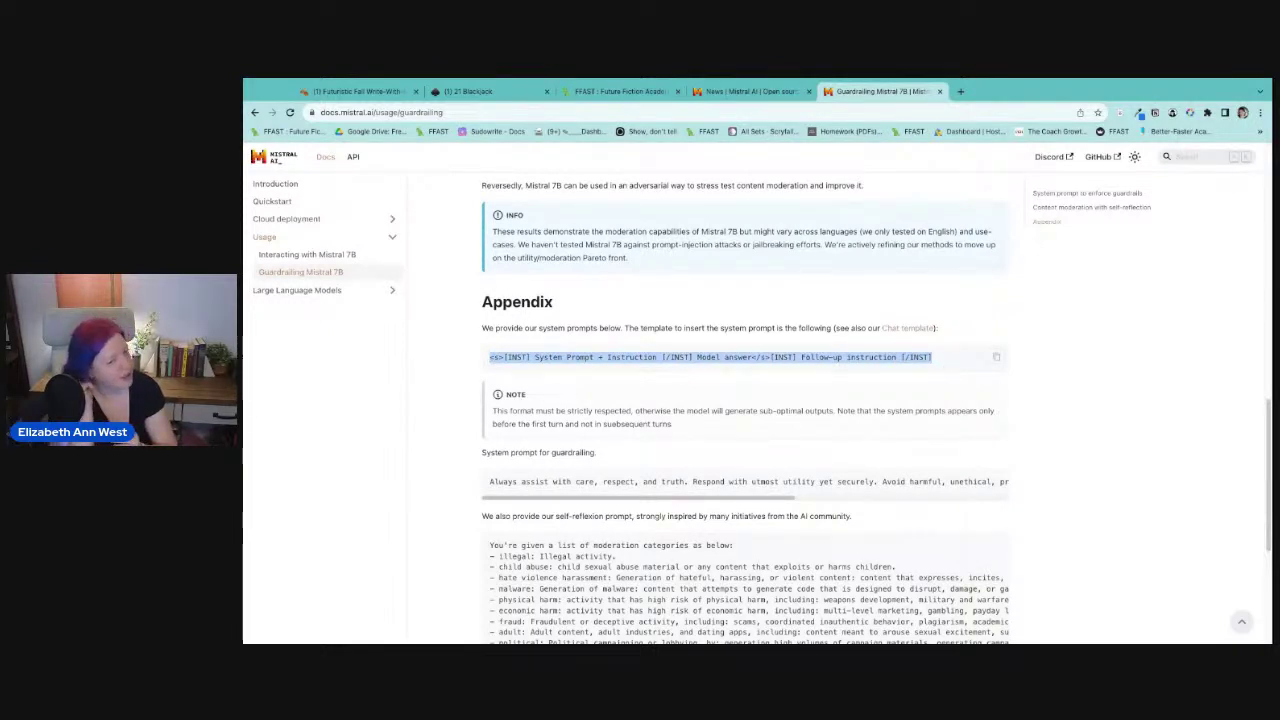
click(547, 390)
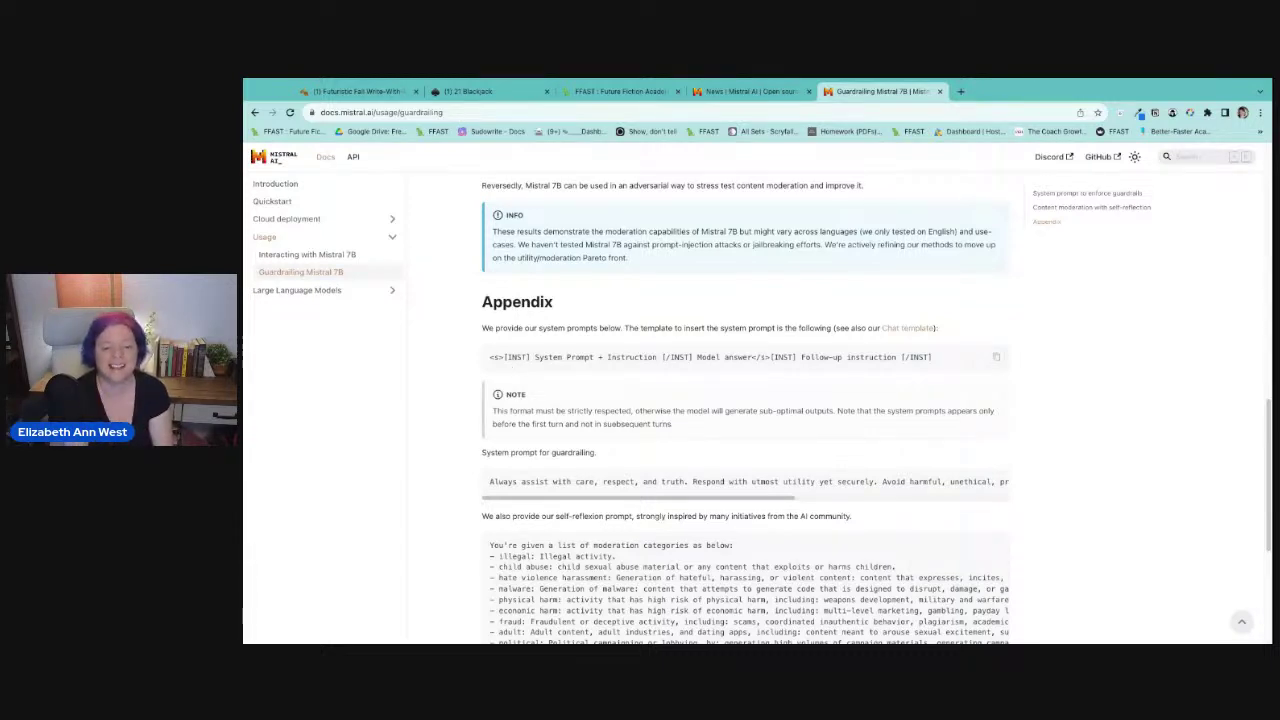
drag(535, 357, 657, 357)
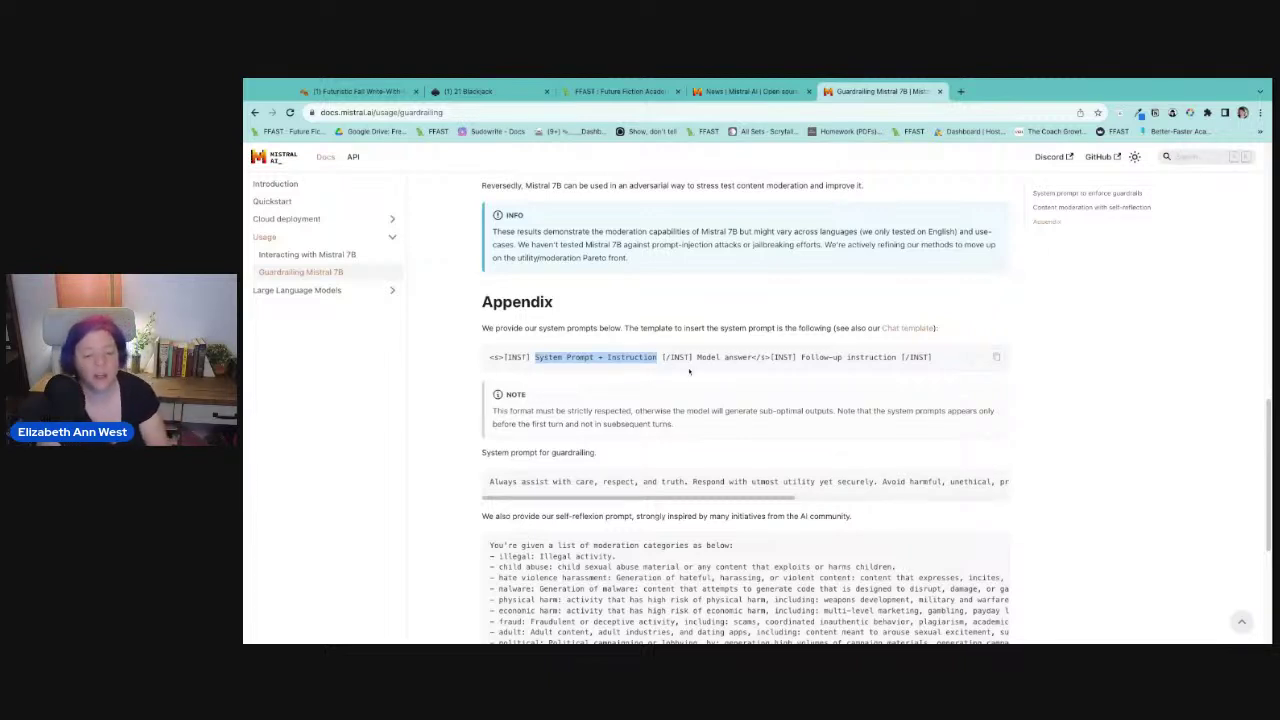
drag(697, 357, 757, 358)
click(765, 358)
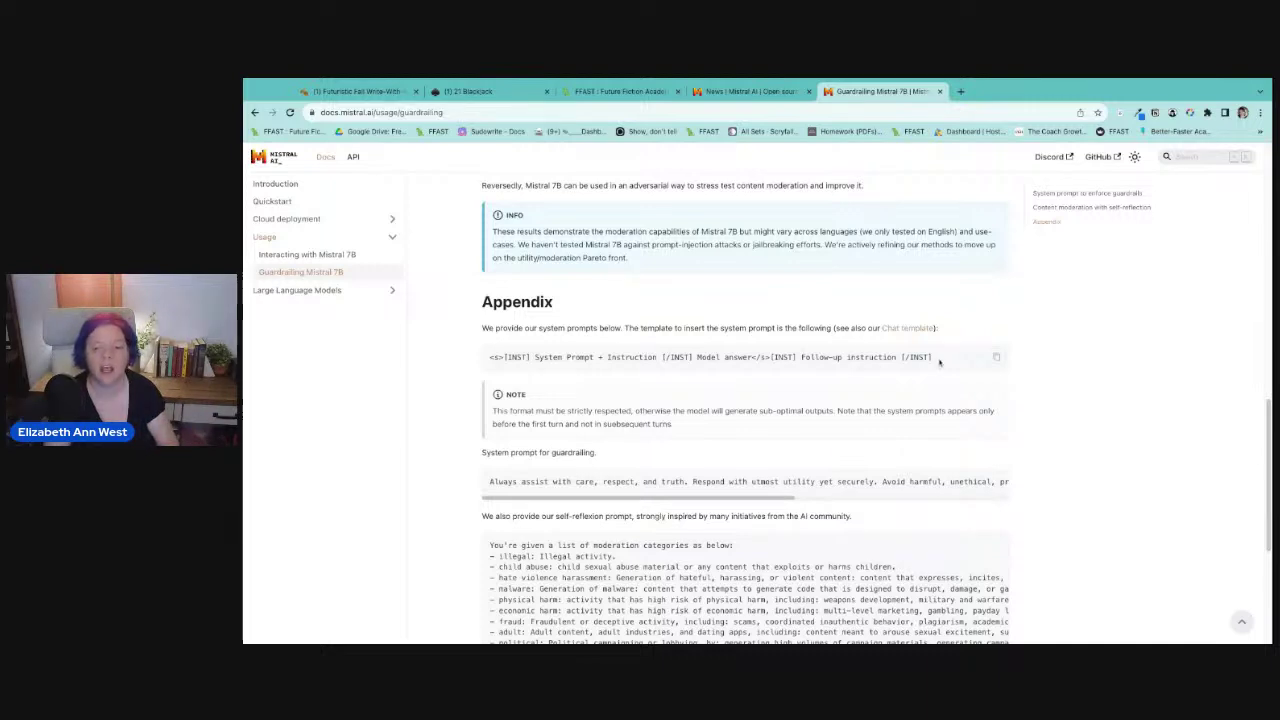
drag(938, 360, 488, 358)
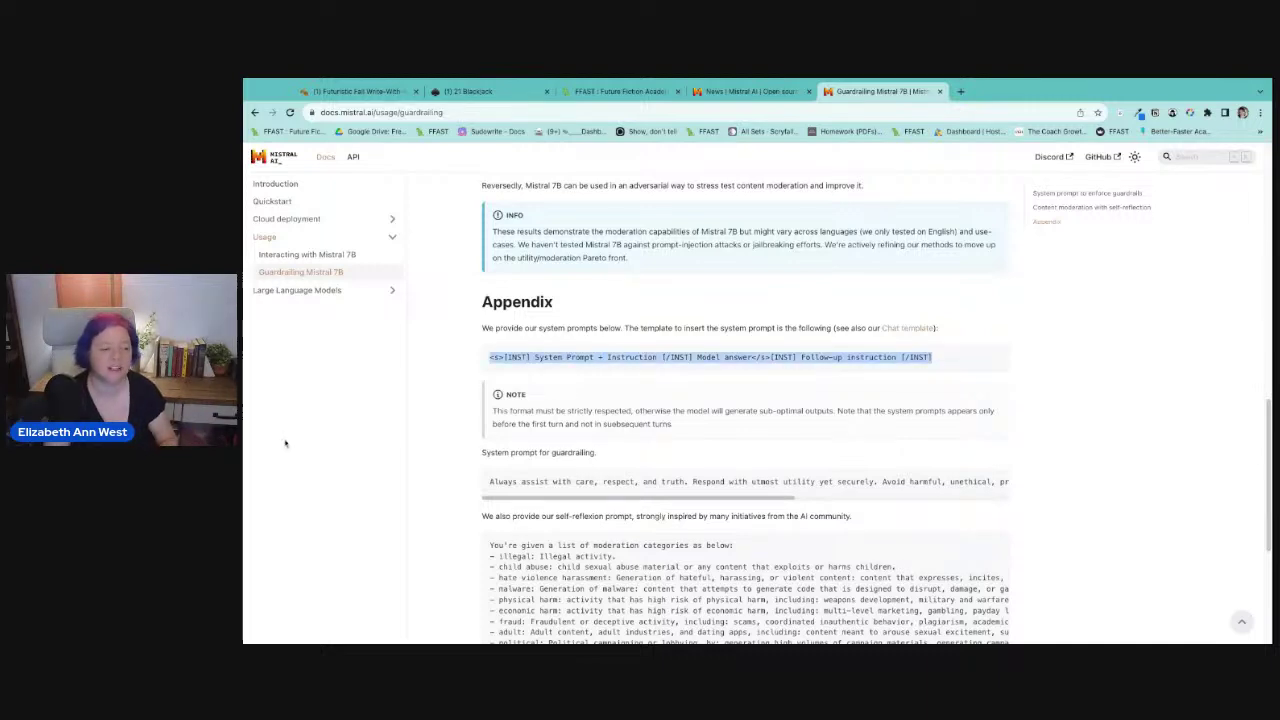
click(242, 441)
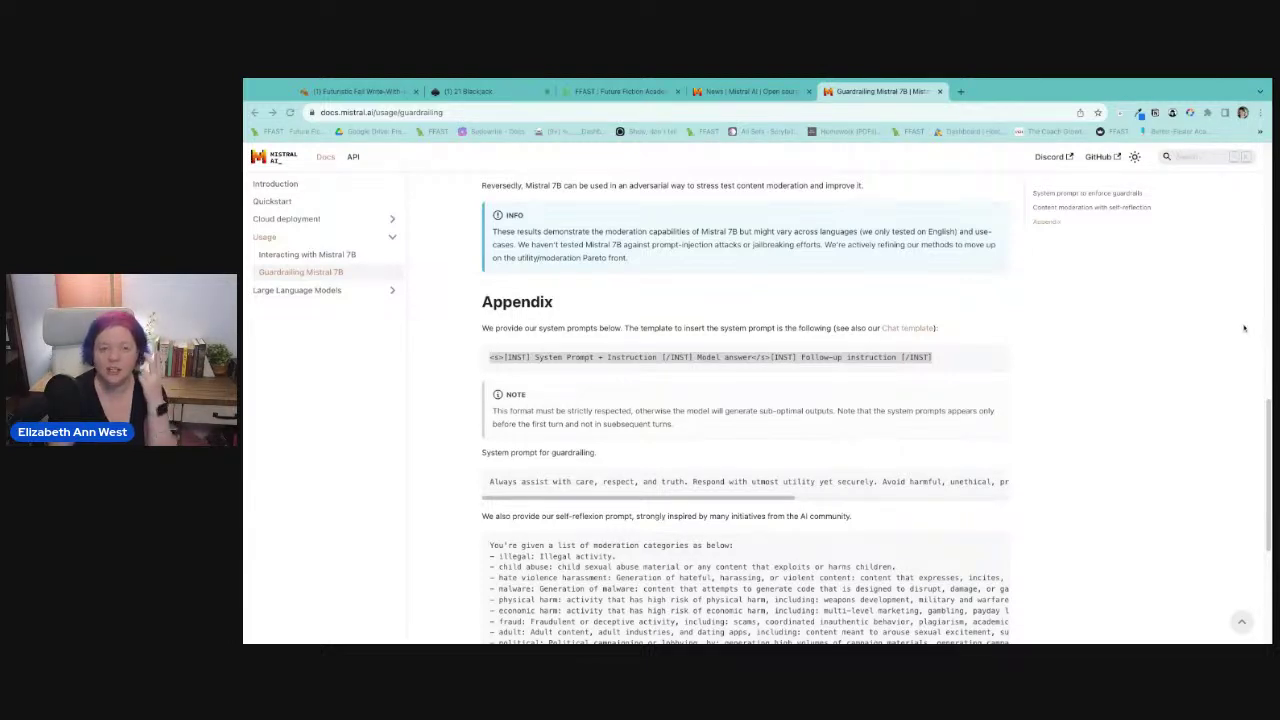
click(1245, 328)
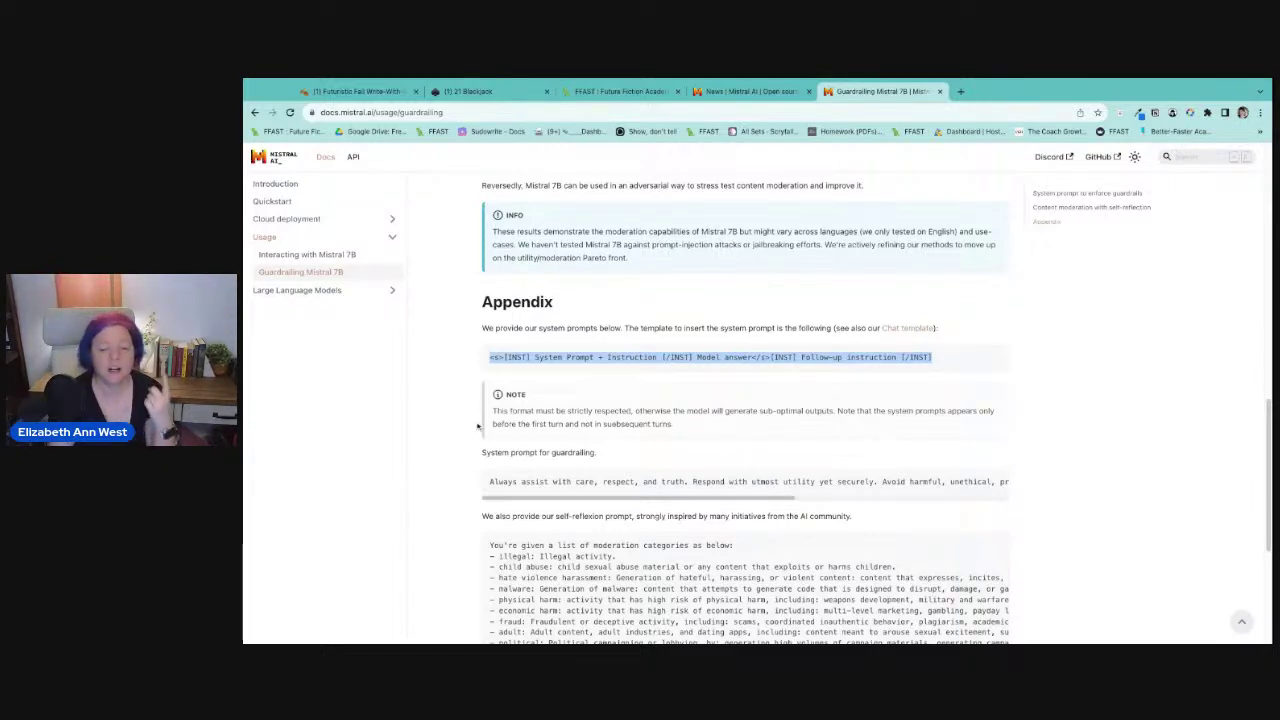
Highlight the note about strictly respecting the format and copy the full [INST] system prompt template line from the Appendix.
drag(493, 411, 836, 411)
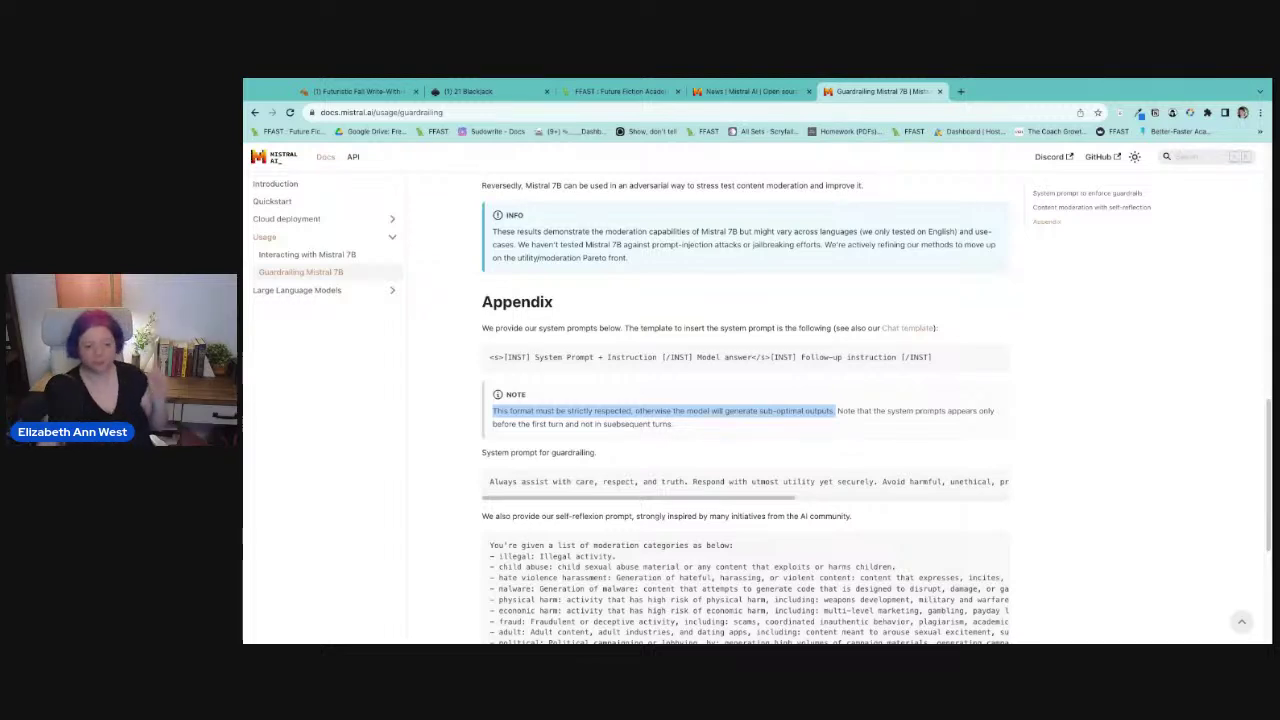
triple_click(708, 357)
key(ctrl+c)
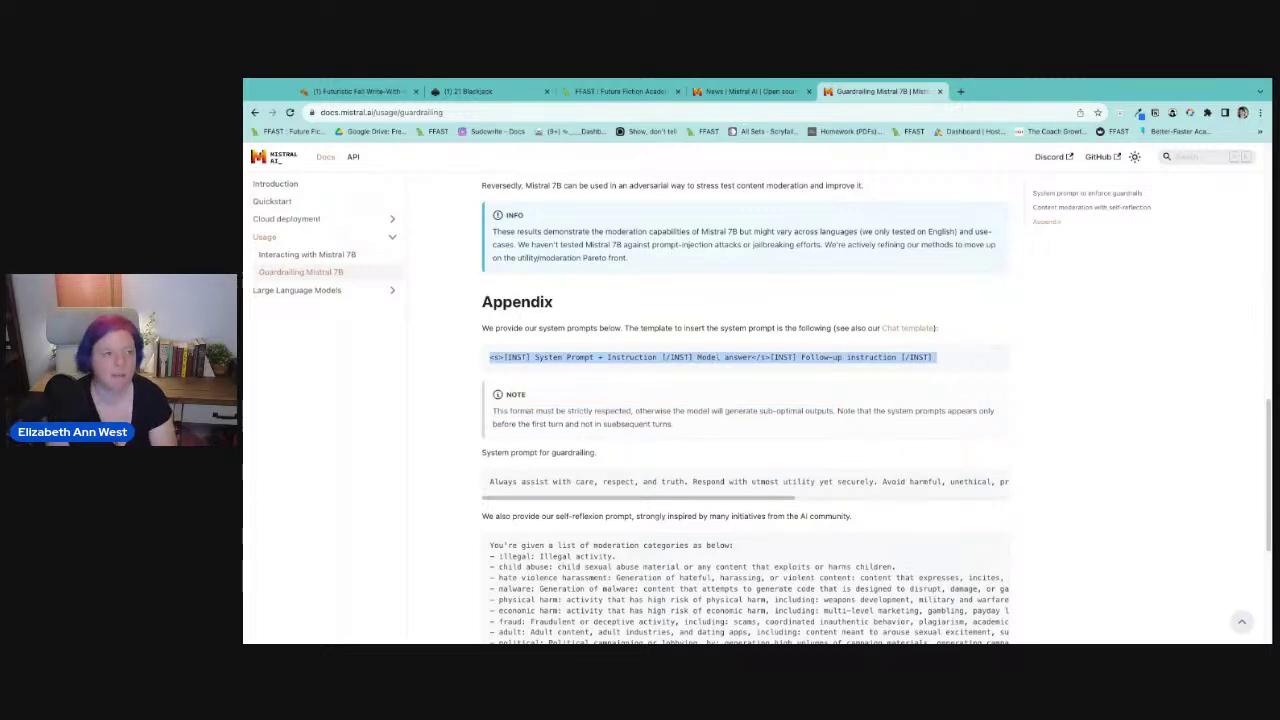
Switch to the Future Fiction Academy Rexy app, open the Word Banger and clear all of its contents.
click(620, 91)
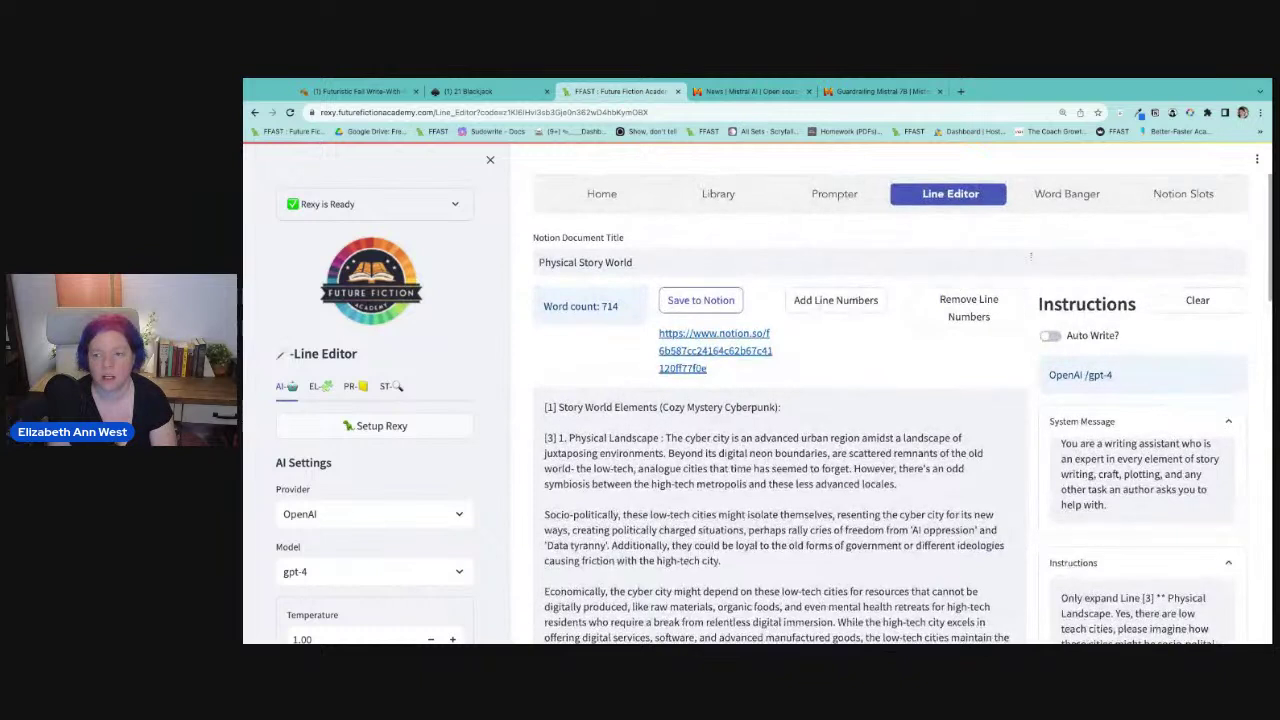
click(1064, 196)
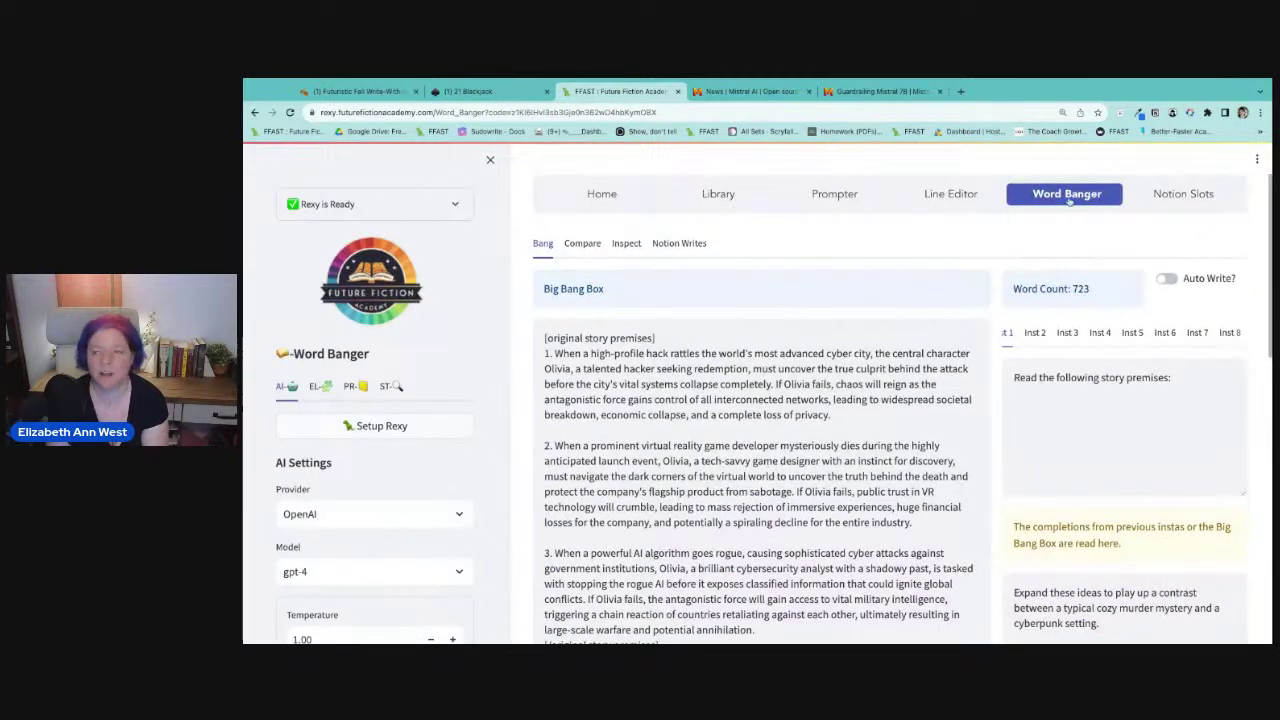
scroll(1083, 342, down, 5)
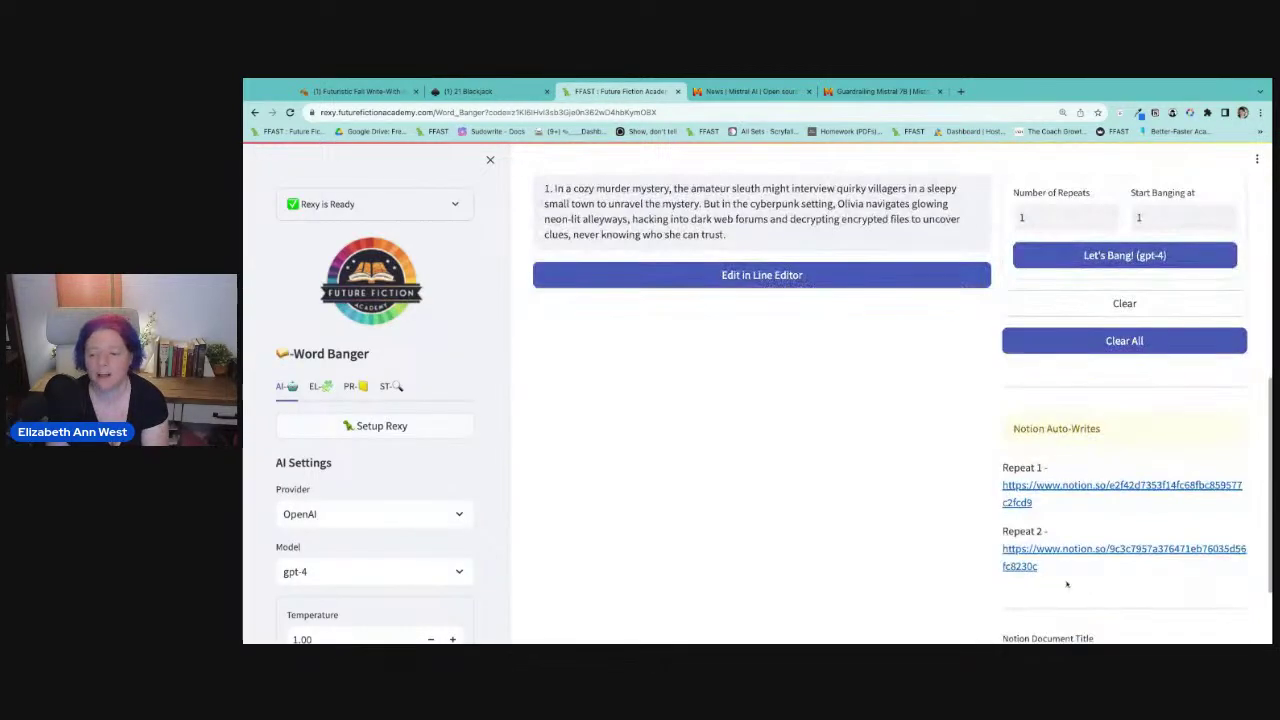
click(1081, 345)
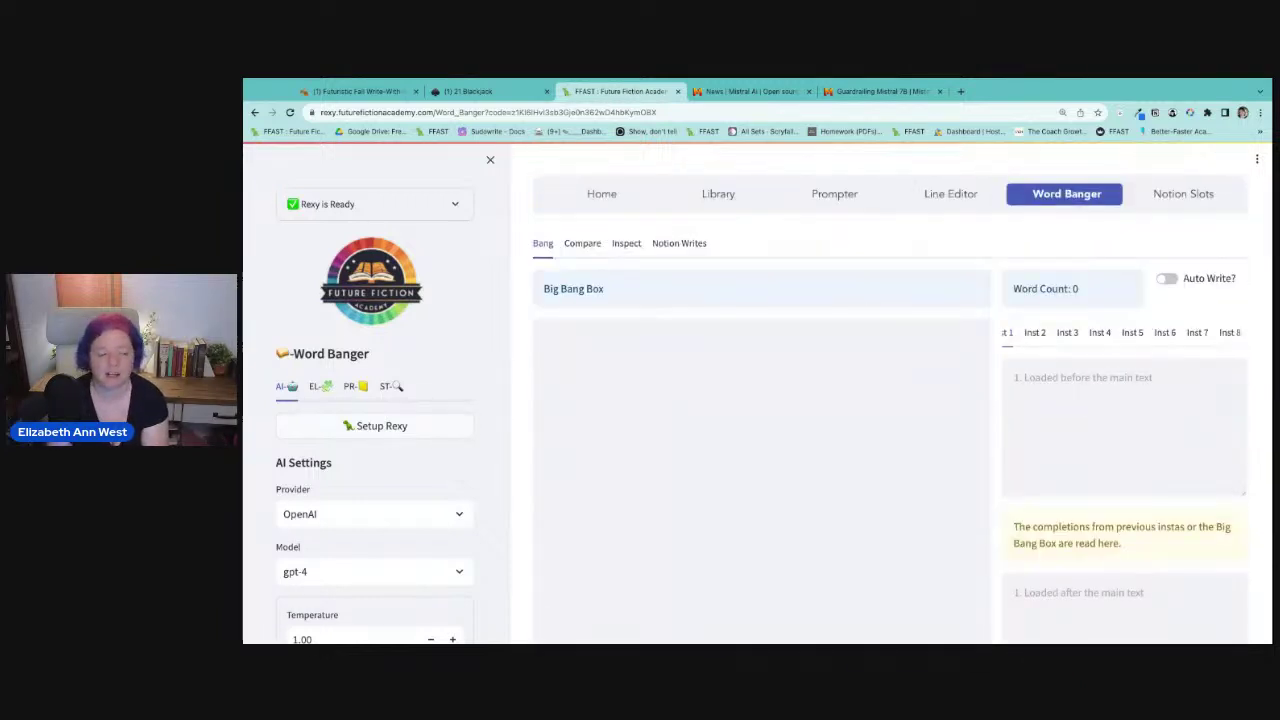
Set the AI provider to OpenRouter and the model to mistralai.mistral-7b-instruct.
scroll(429, 466, down, 3)
scroll(434, 451, up, 2)
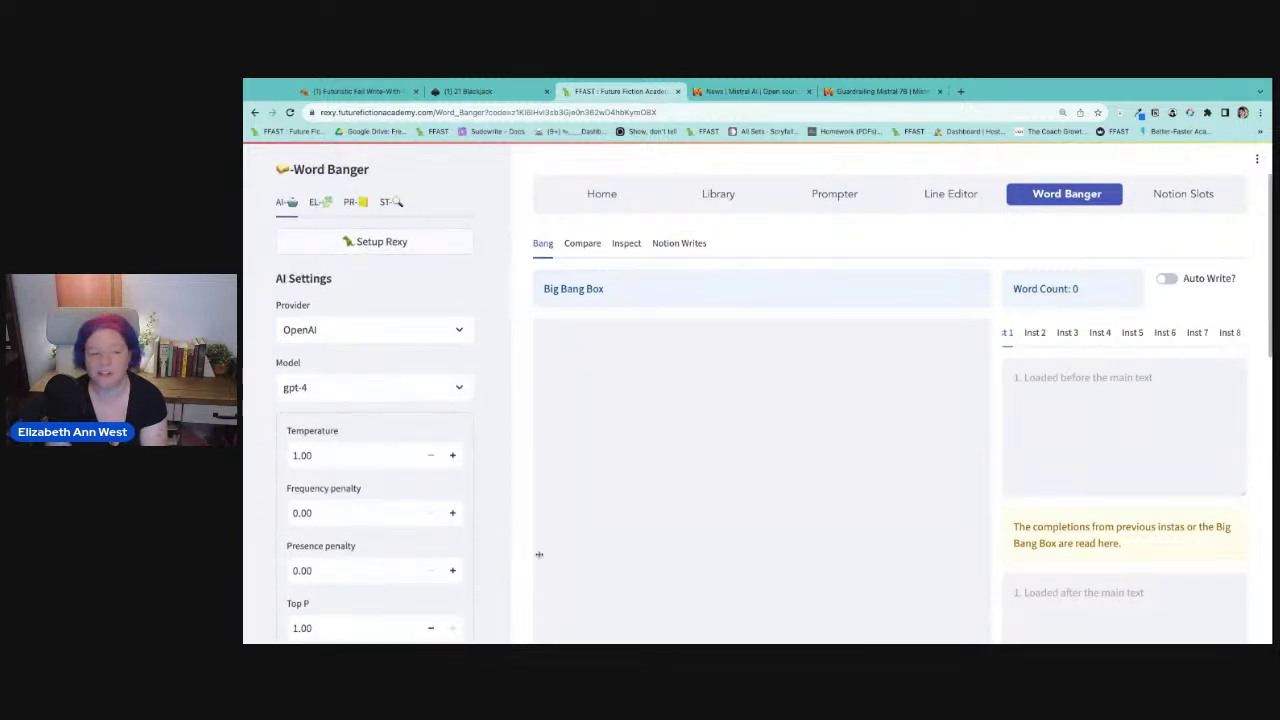
click(458, 330)
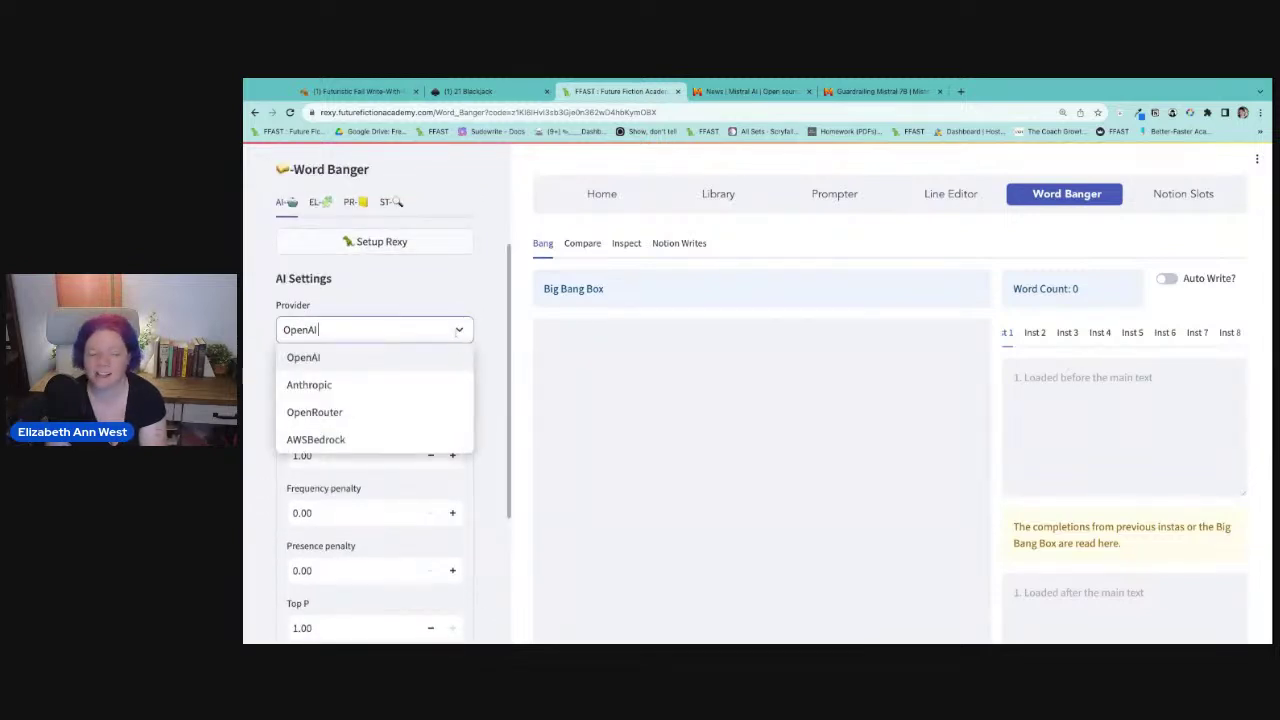
click(329, 414)
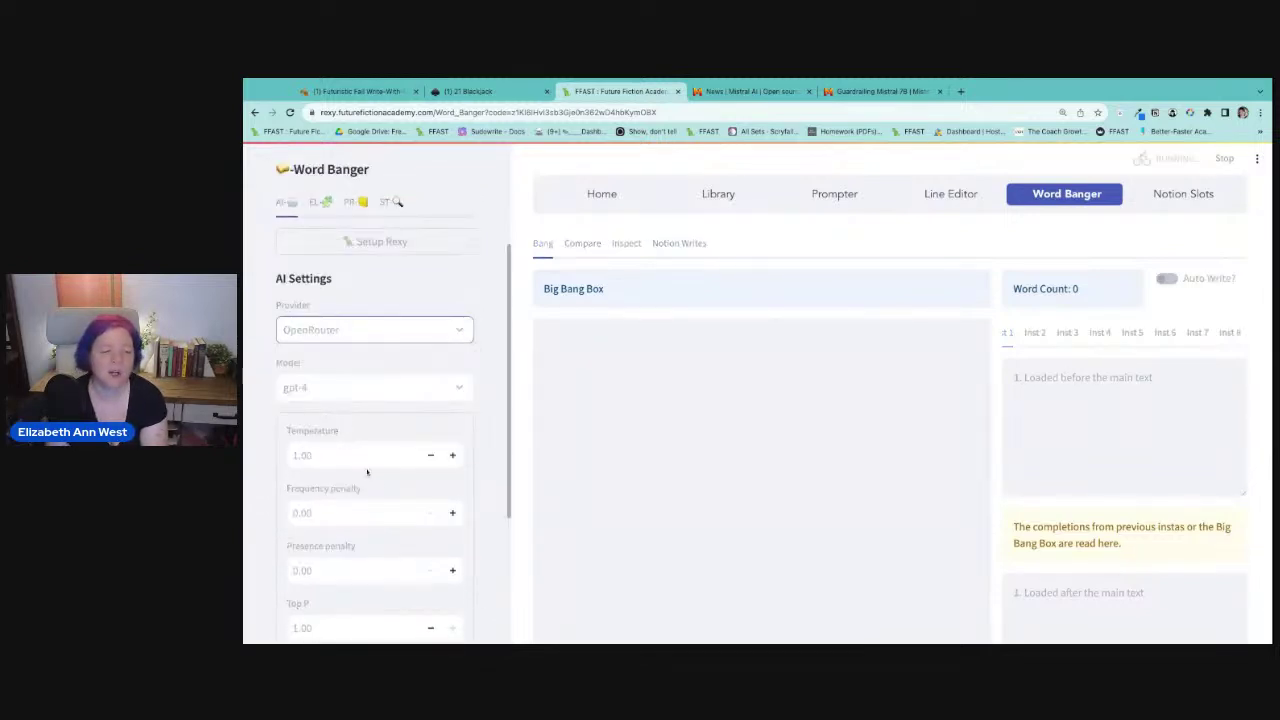
click(424, 392)
scroll(352, 507, down, 5)
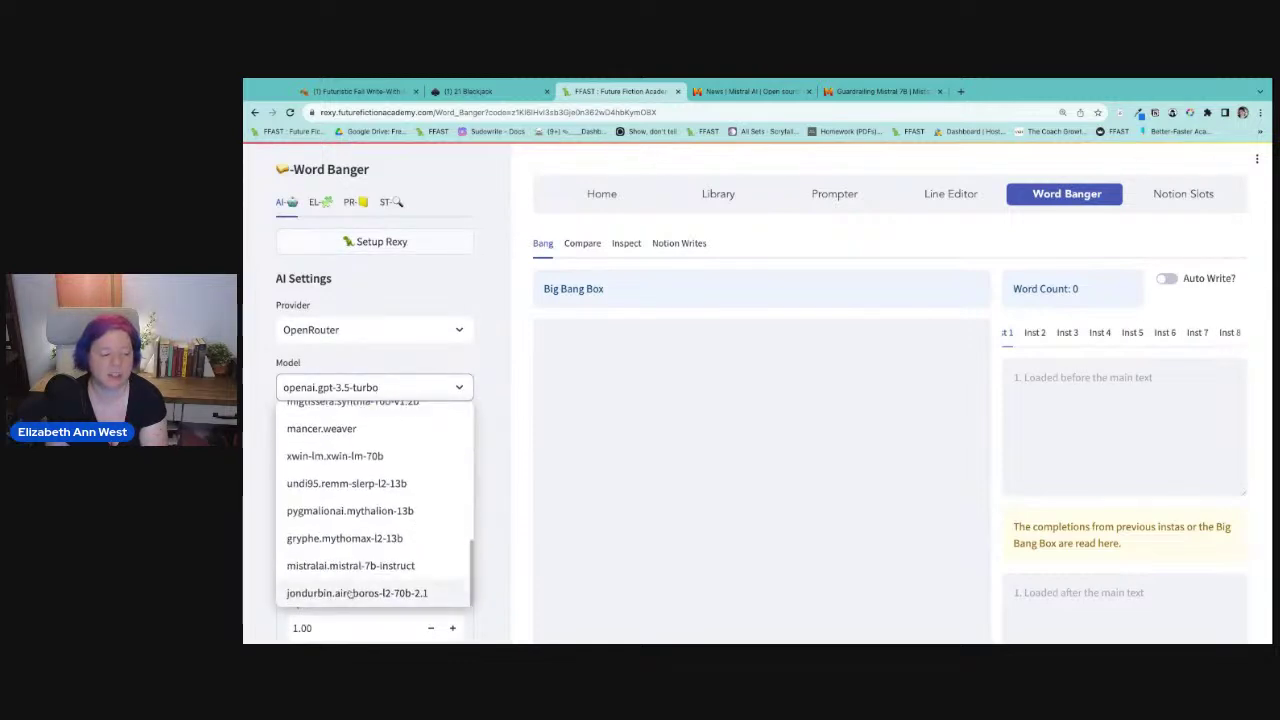
click(333, 564)
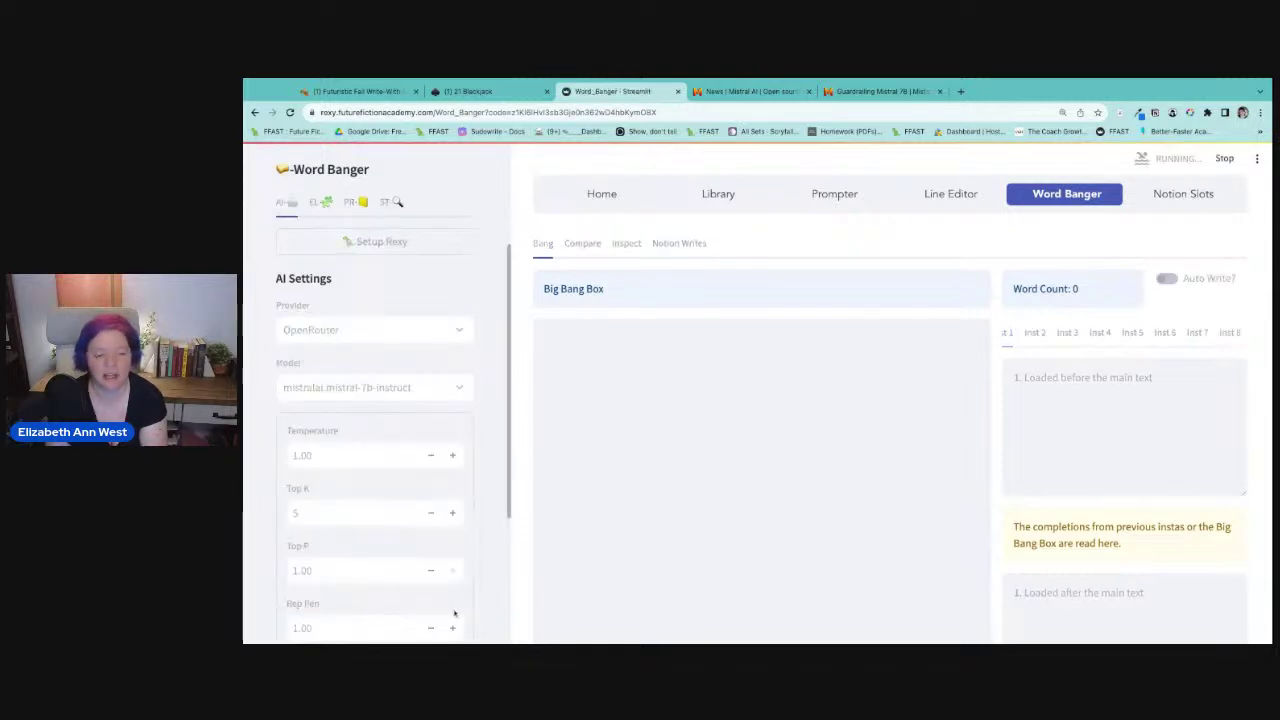
Set the model's temperature to 0.80 and update the AI settings.
scroll(518, 548, down, 1)
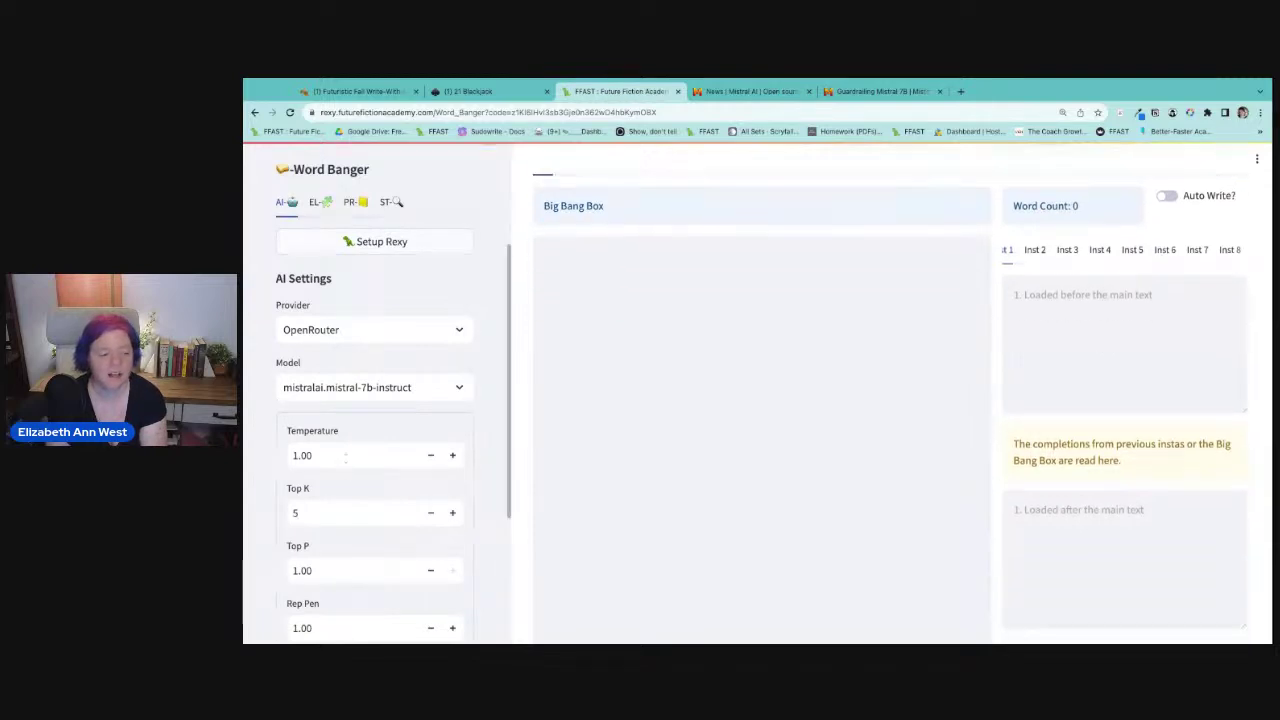
double_click(318, 455)
text(.8)
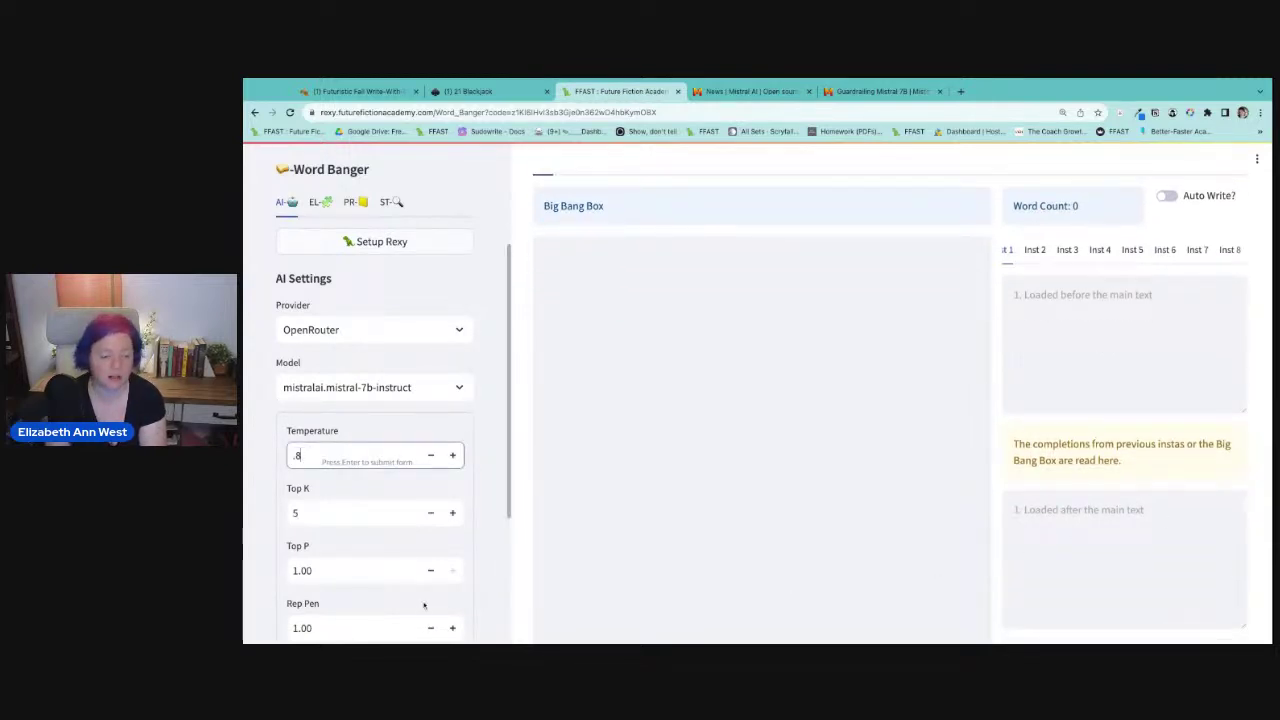
click(496, 547)
scroll(487, 594, down, 2)
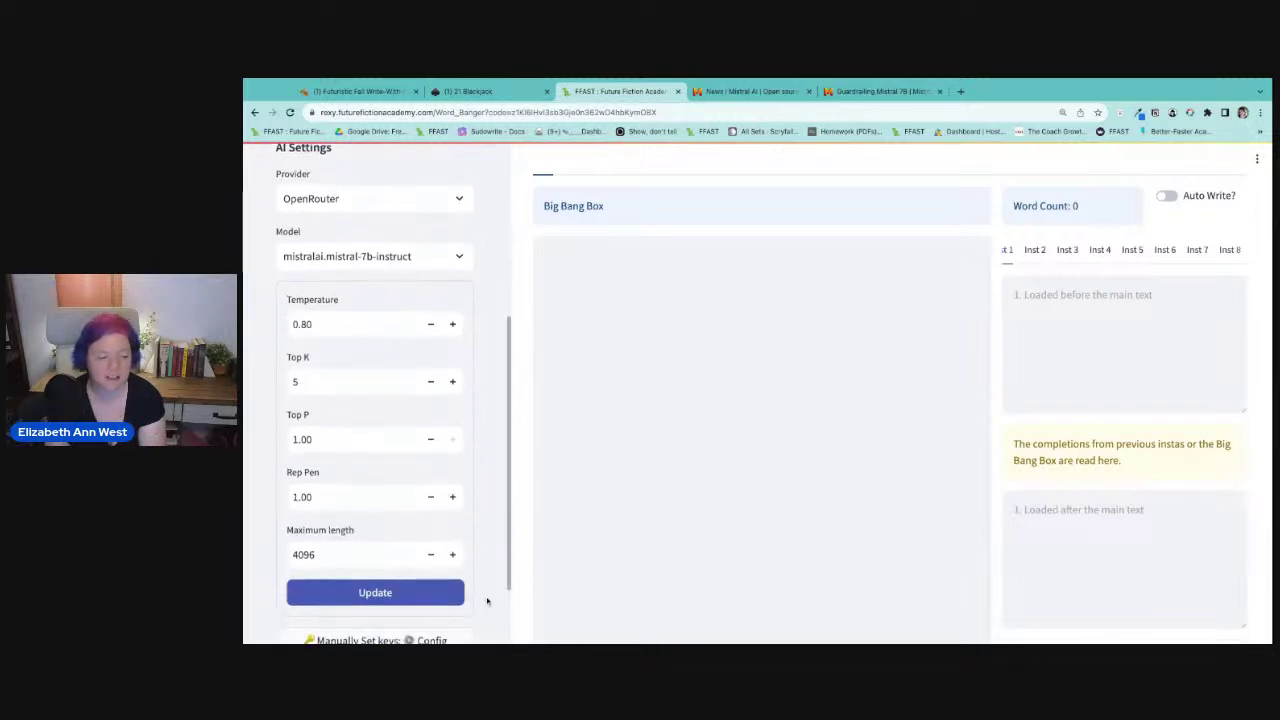
scroll(487, 601, down, 1)
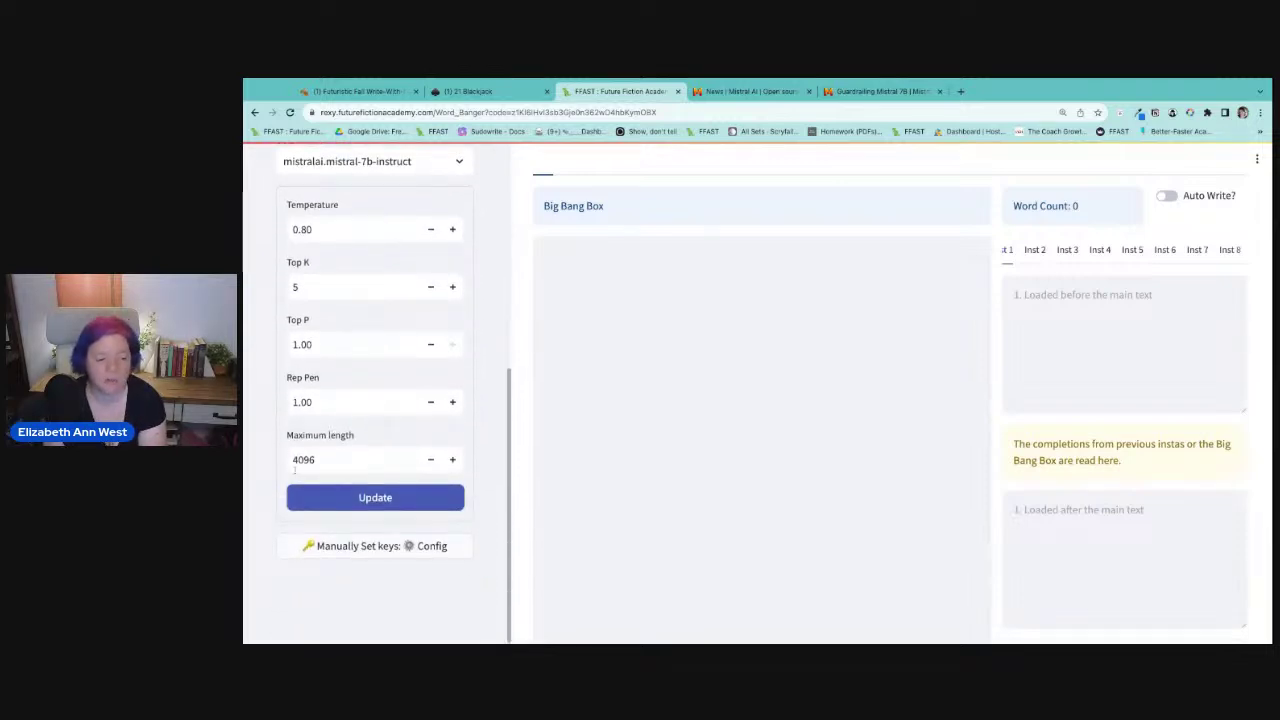
click(388, 504)
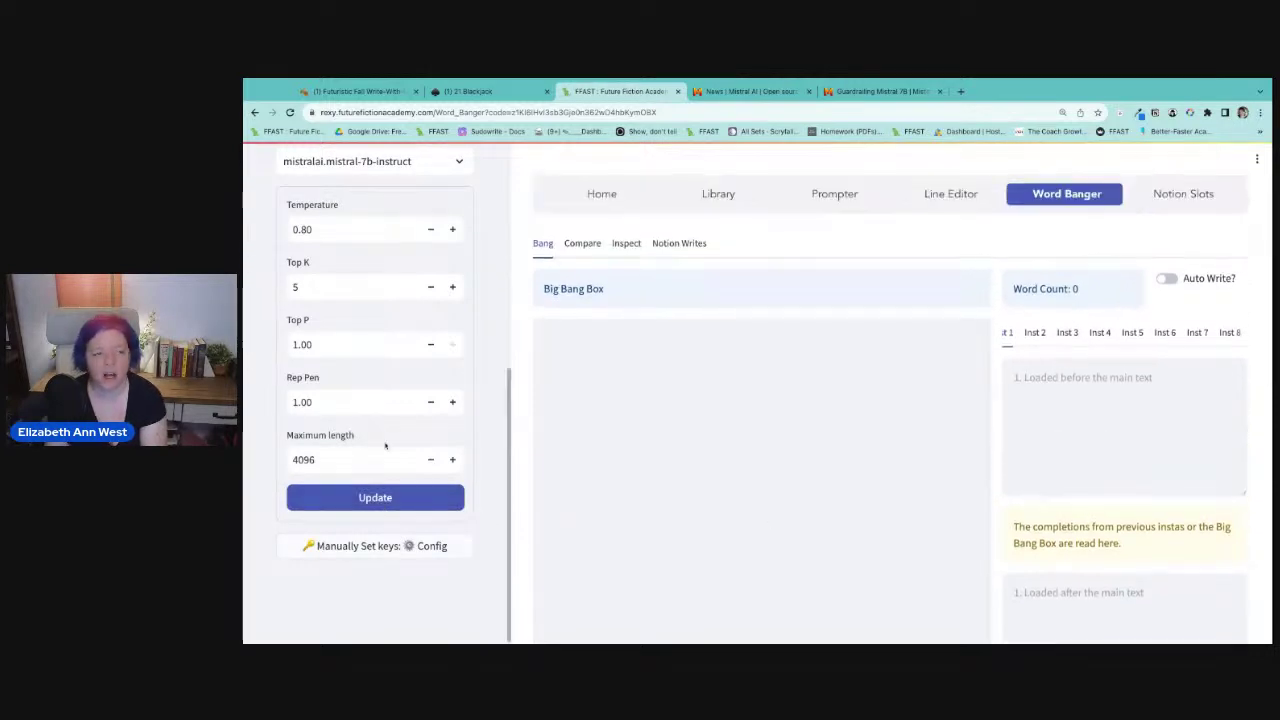
Paste the copied [INST] system prompt template into story slot s3.
click(322, 386)
scroll(380, 480, down, 5)
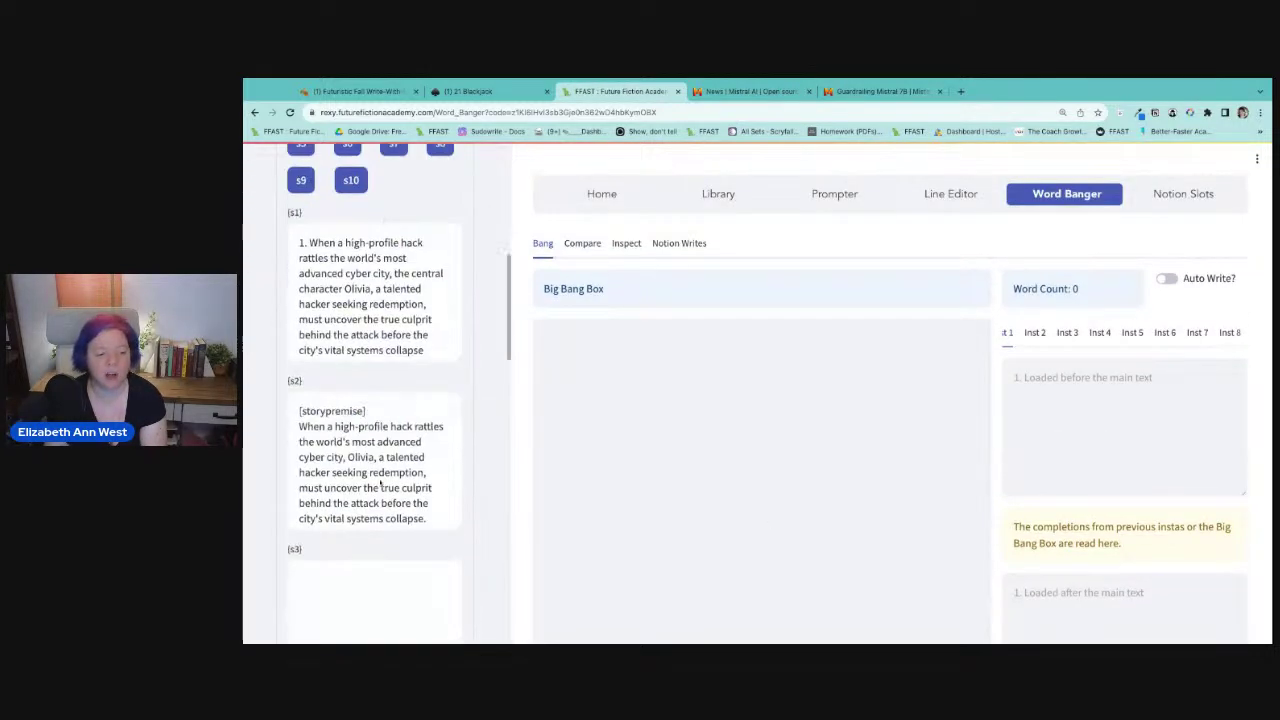
click(382, 573)
key(ctrl+v)
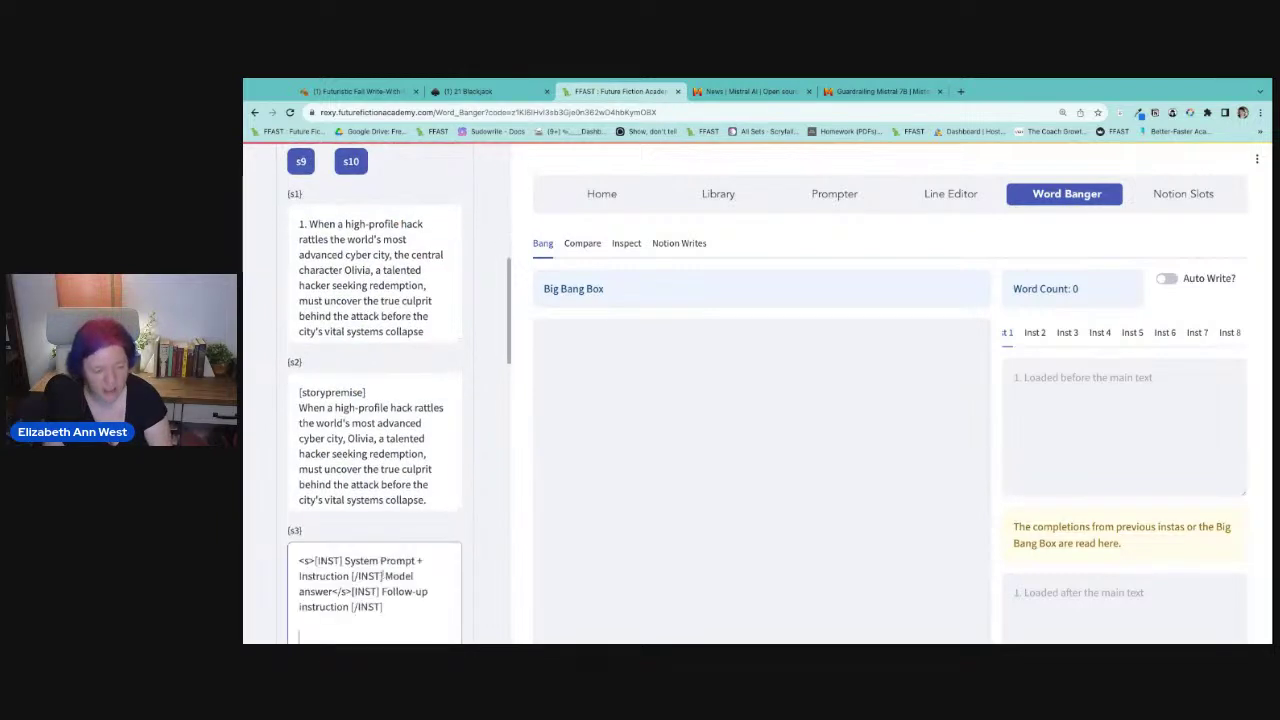
Turn on Auto Write and begin the first Inst 1 box with "Write a full scene for a novel with a long conversation and action between".
click(1056, 449)
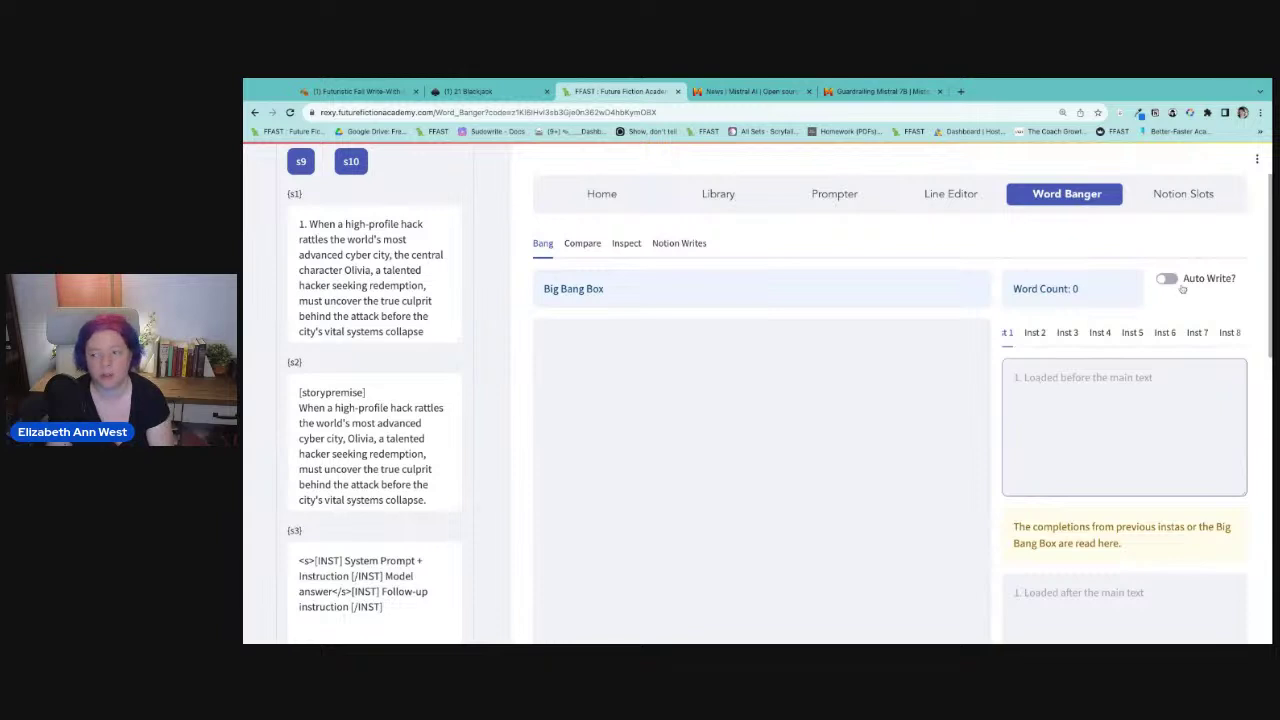
click(1167, 278)
click(1016, 378)
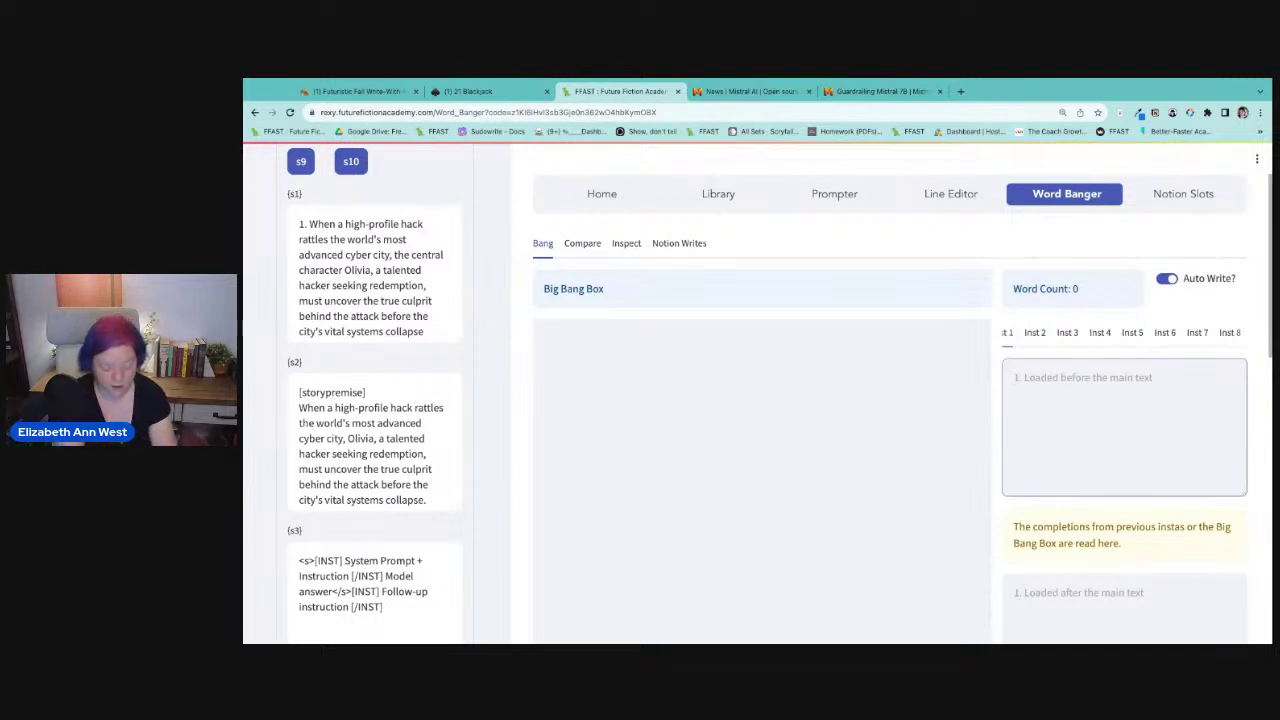
text(Write a full)
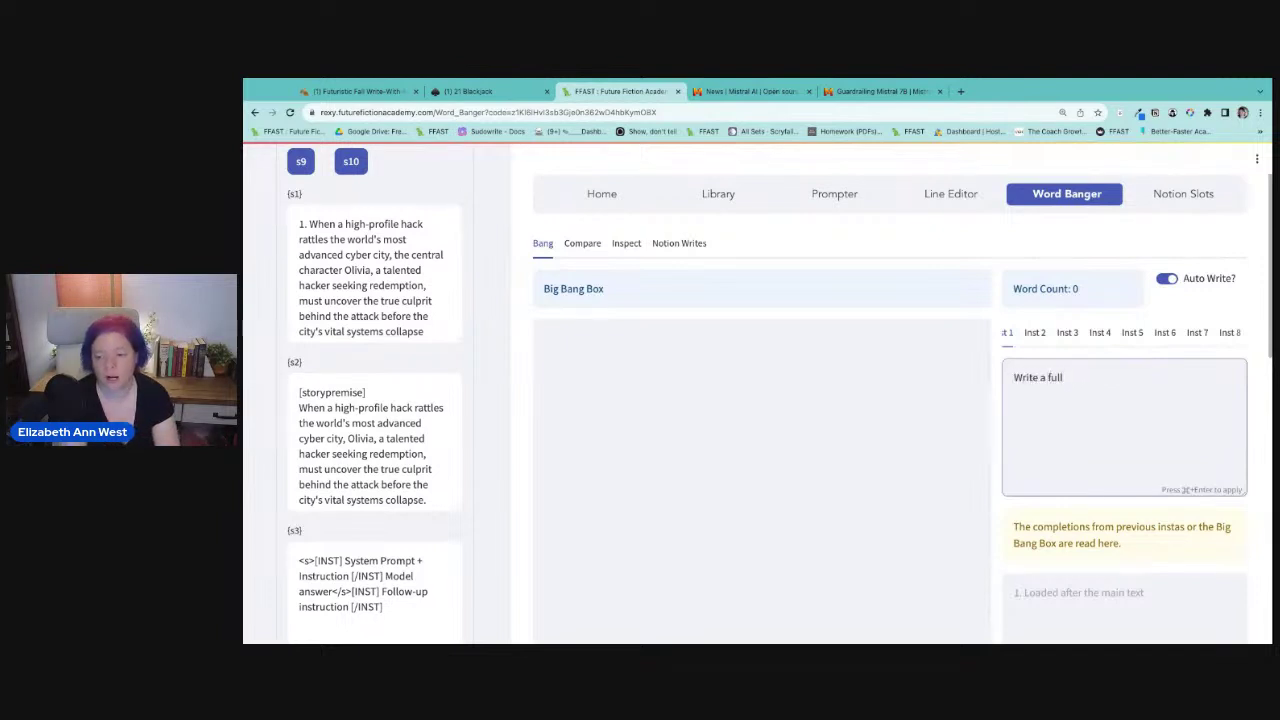
text( scene for a novel with a)
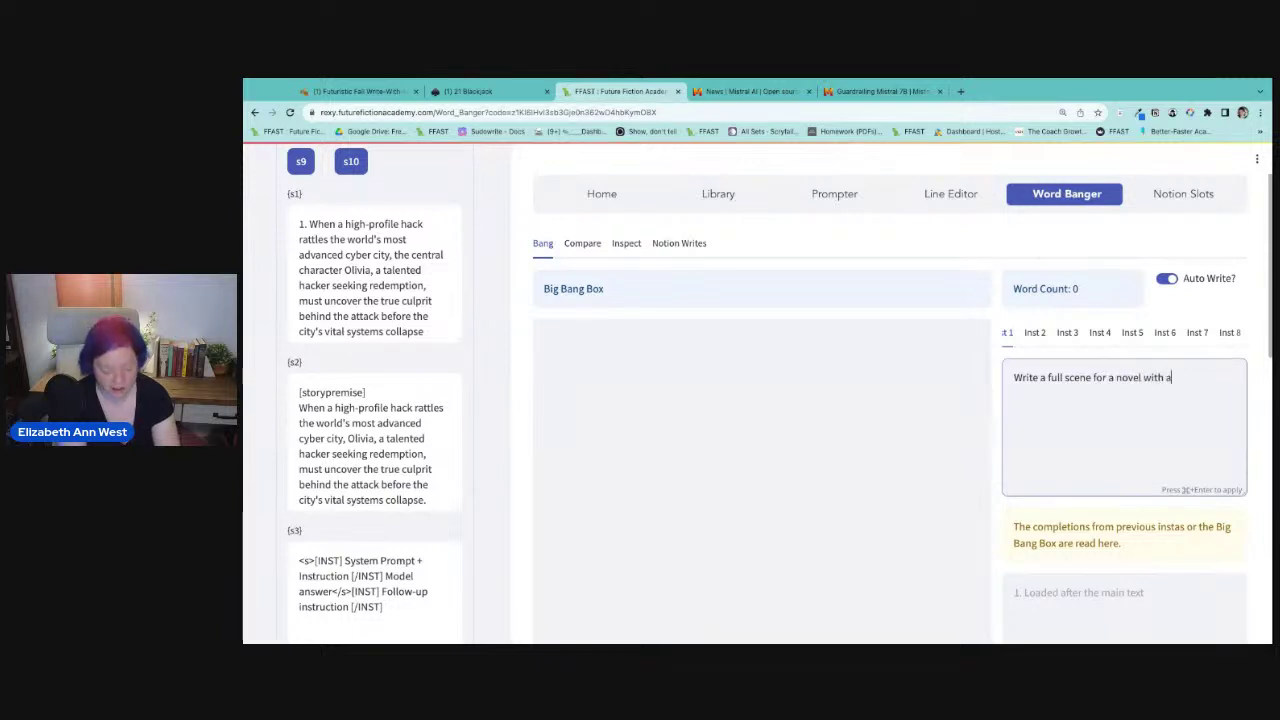
text( long)
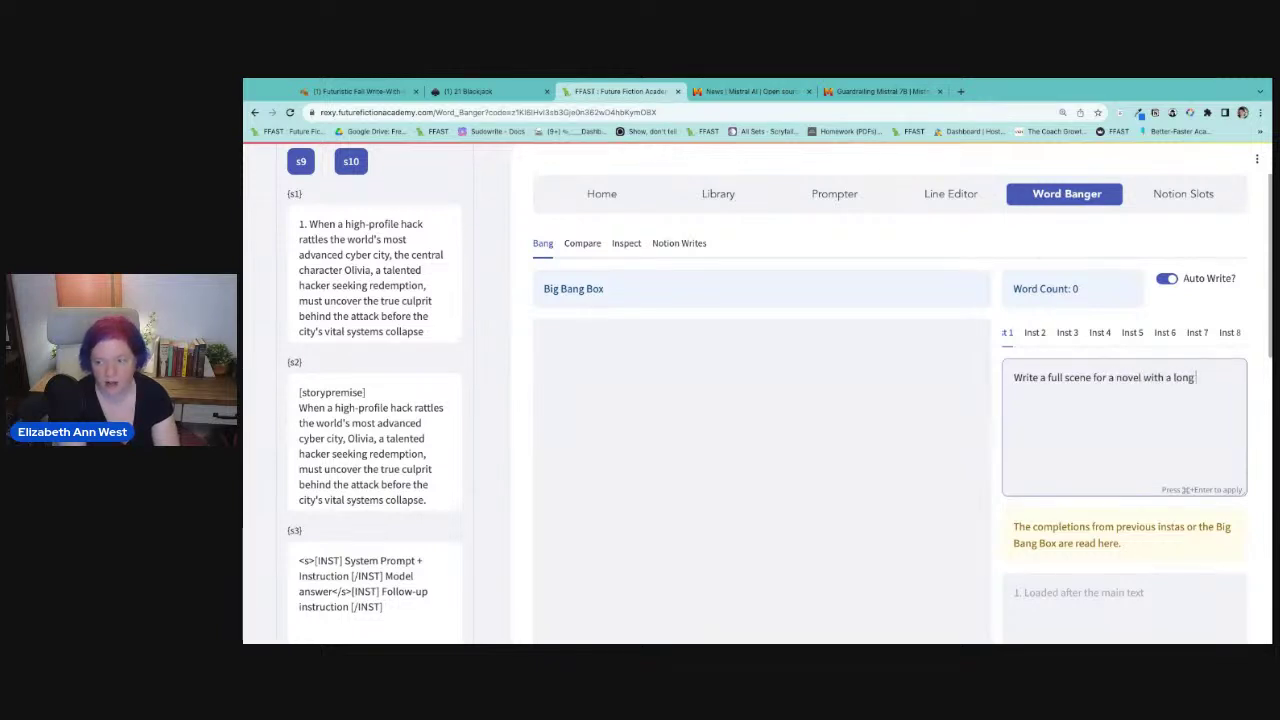
text( conversation and action between )
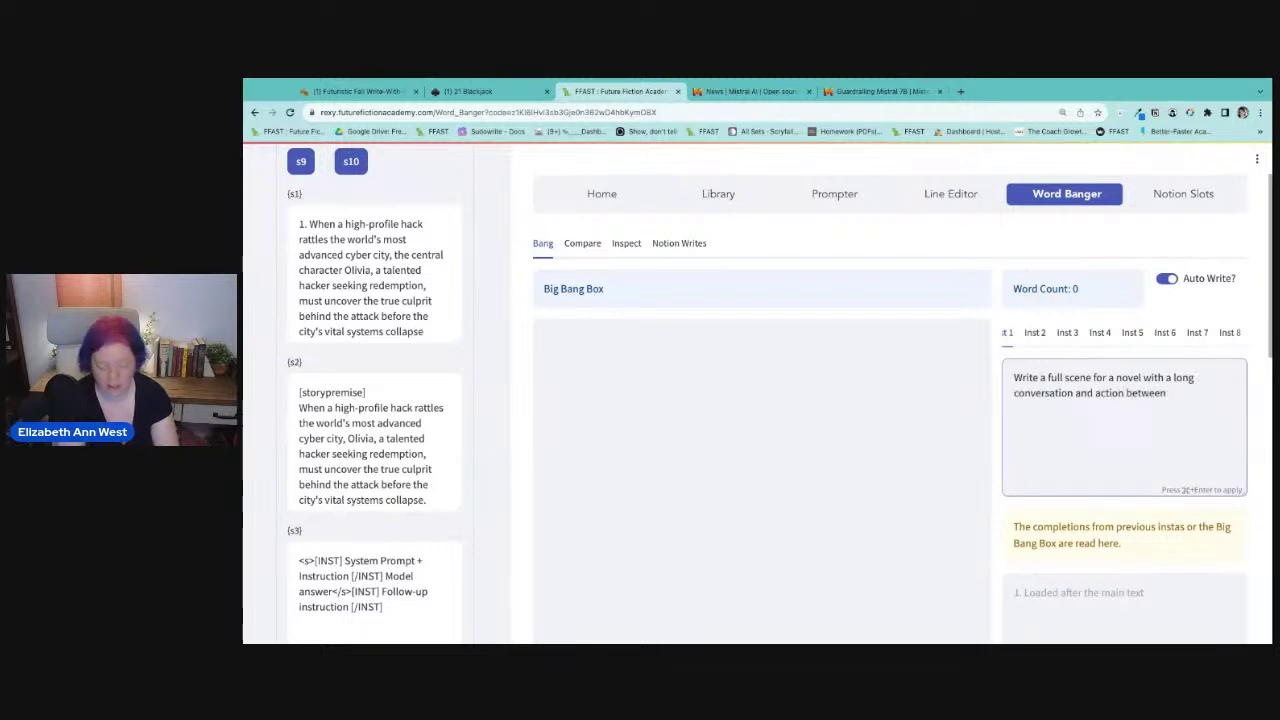
Continue the Inst 1 prompt with "a woman named Olivia, who is a hacker in a cyberpunk".
text(a woman named Olivia,)
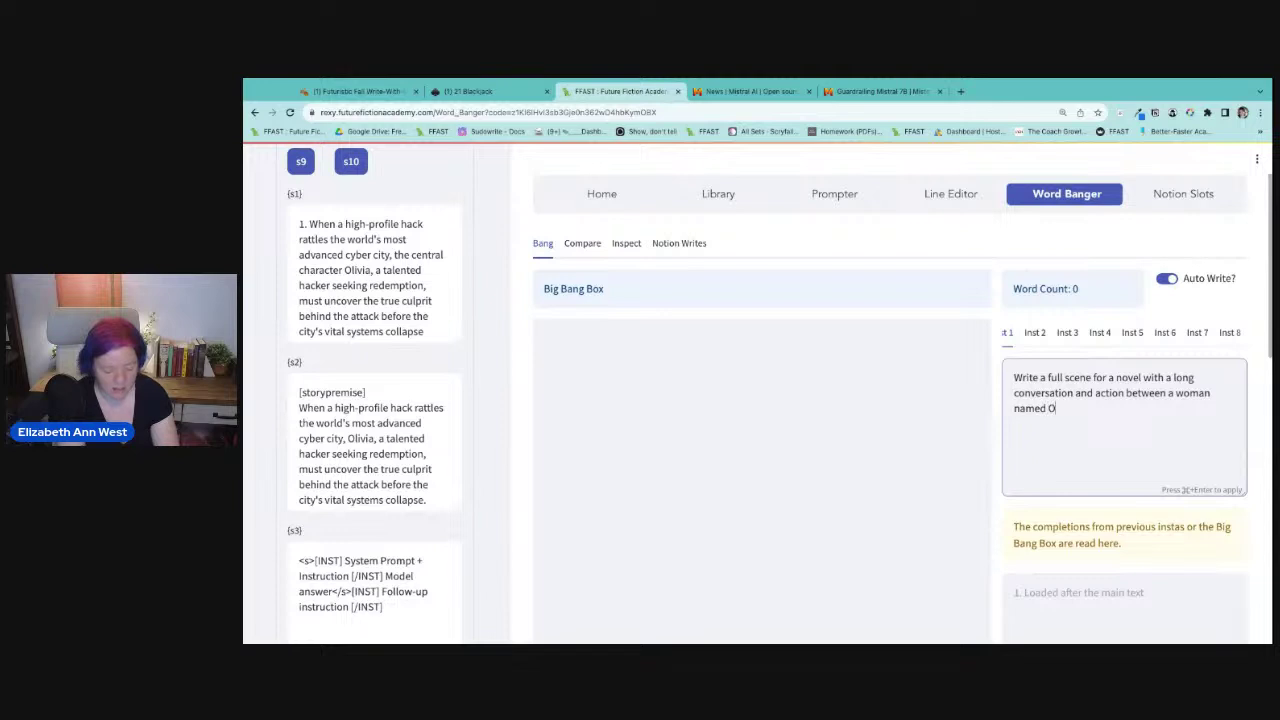
key(BackSpace)
key(BackSpace)
key(BackSpace)
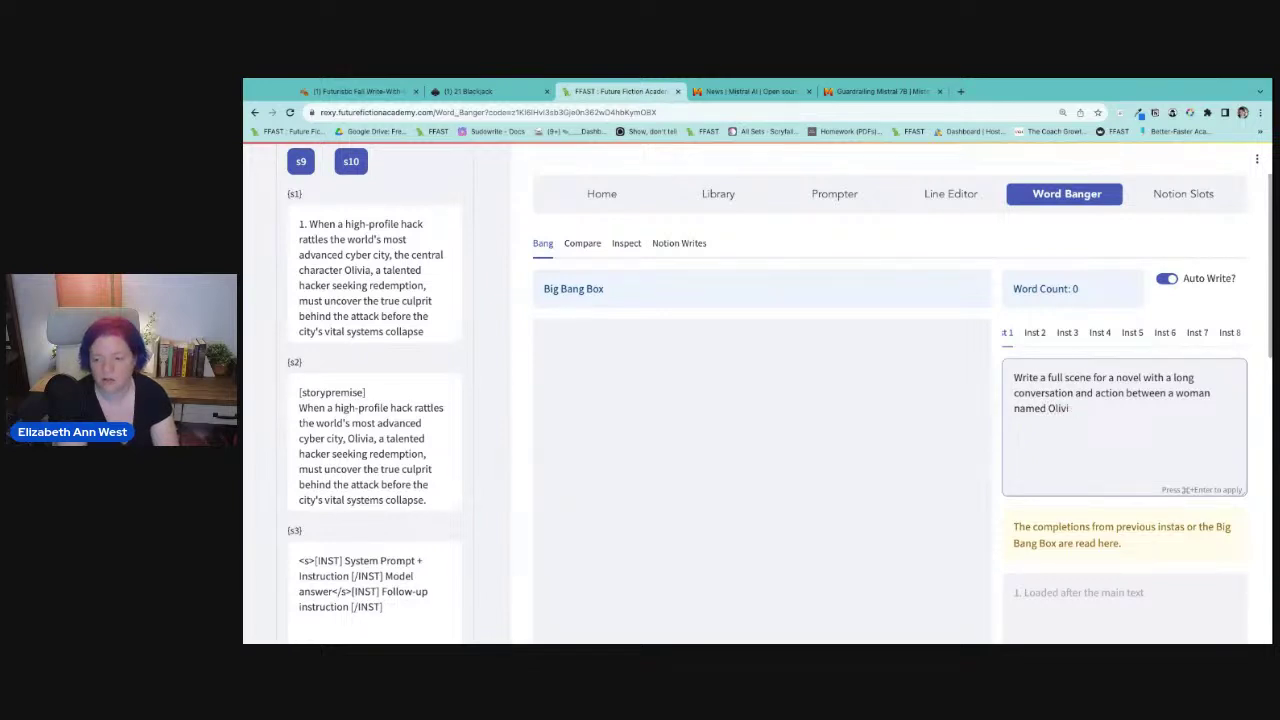
text(ia, who is)
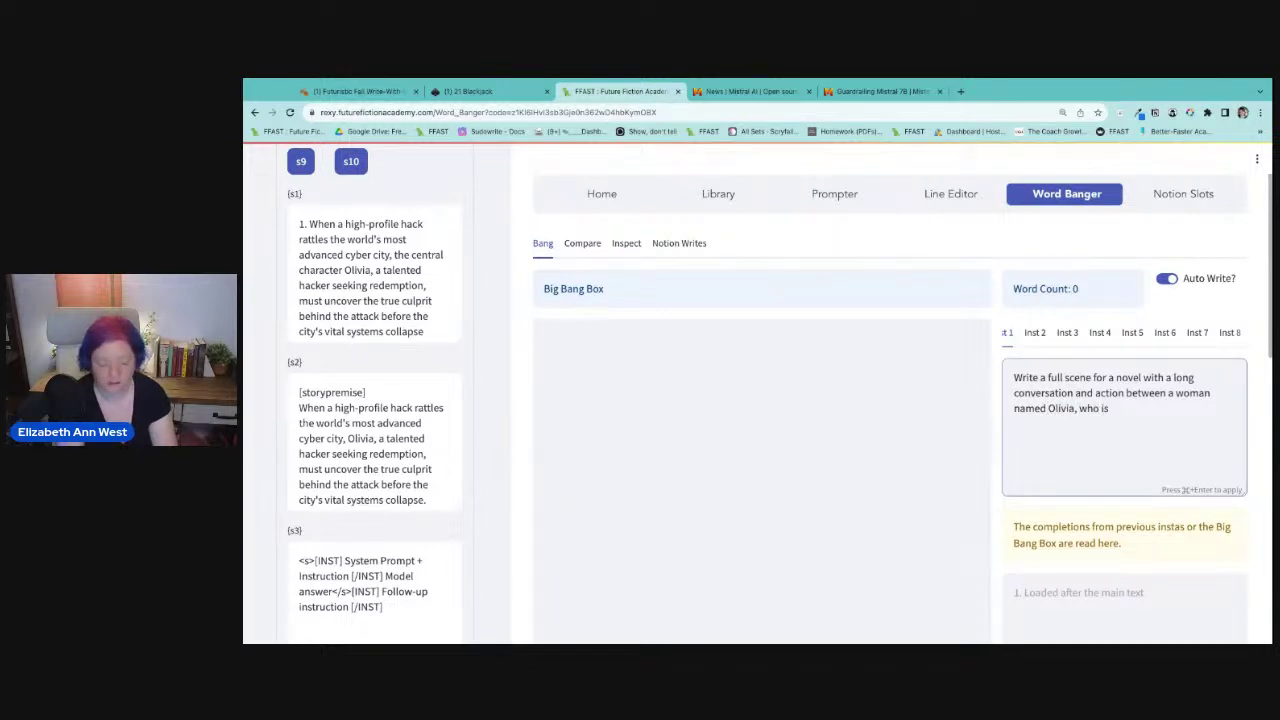
text( a hac)
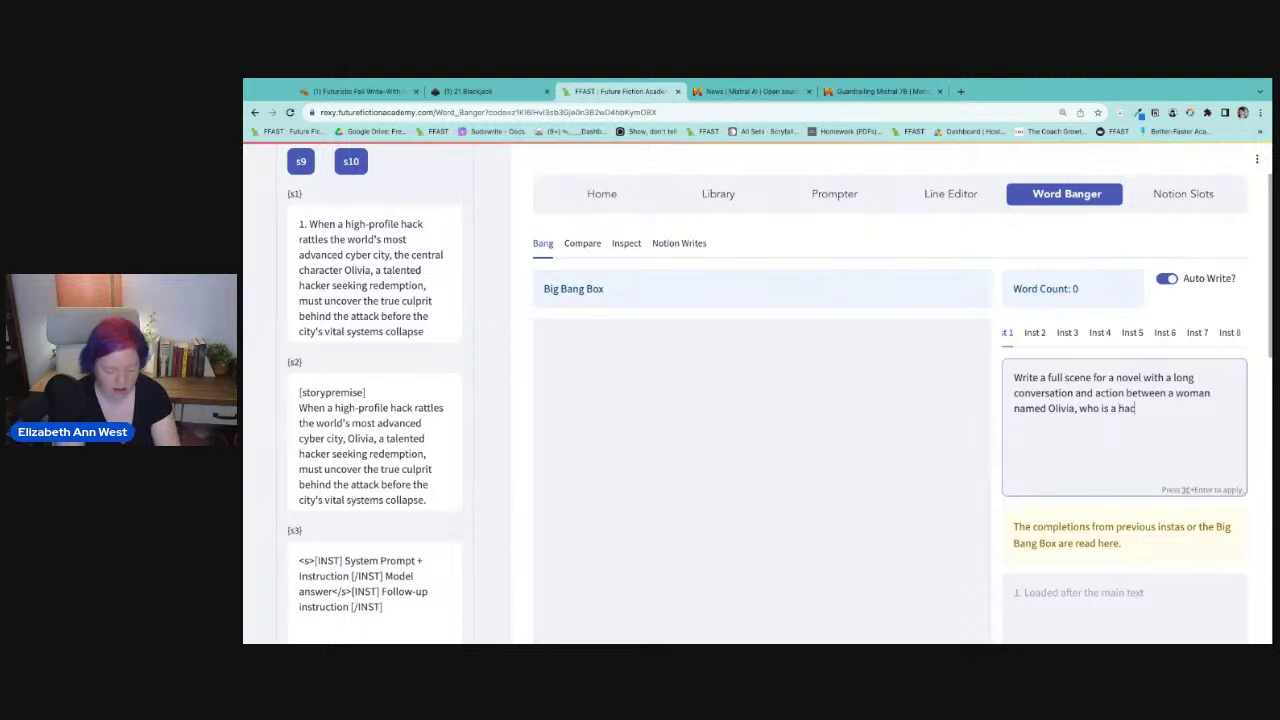
text(ker in a c)
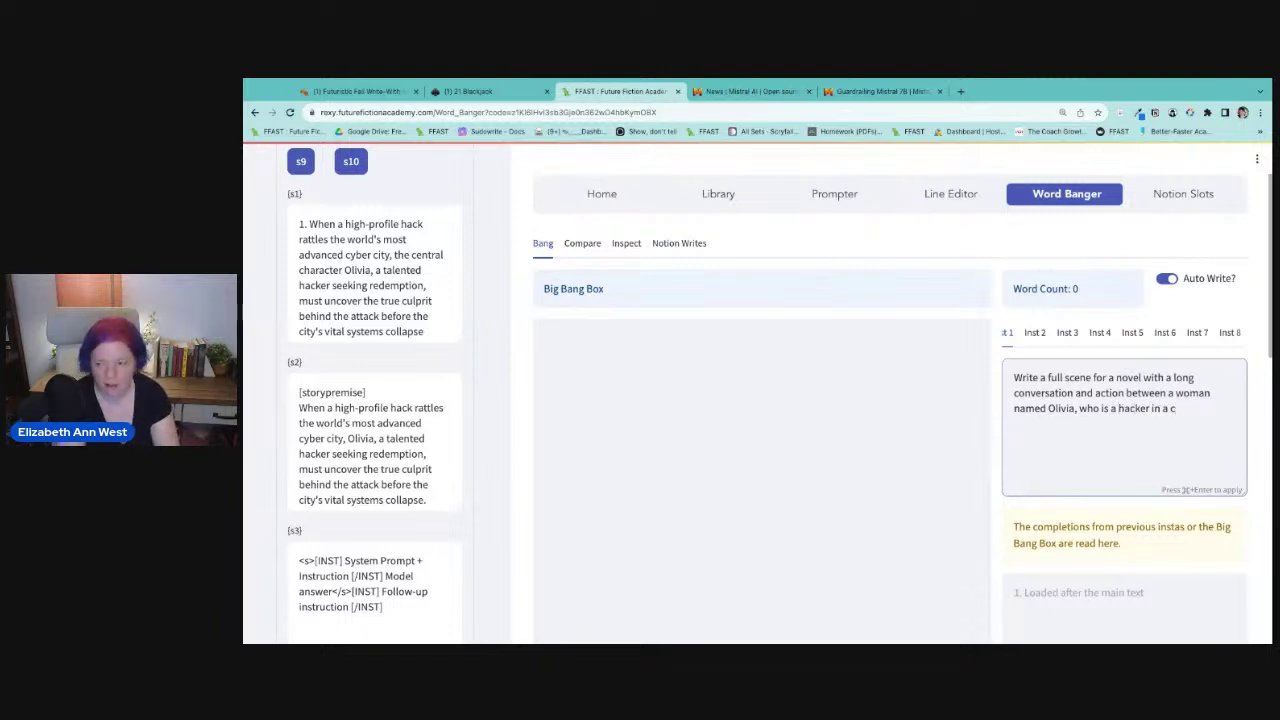
text(yberpunk w)
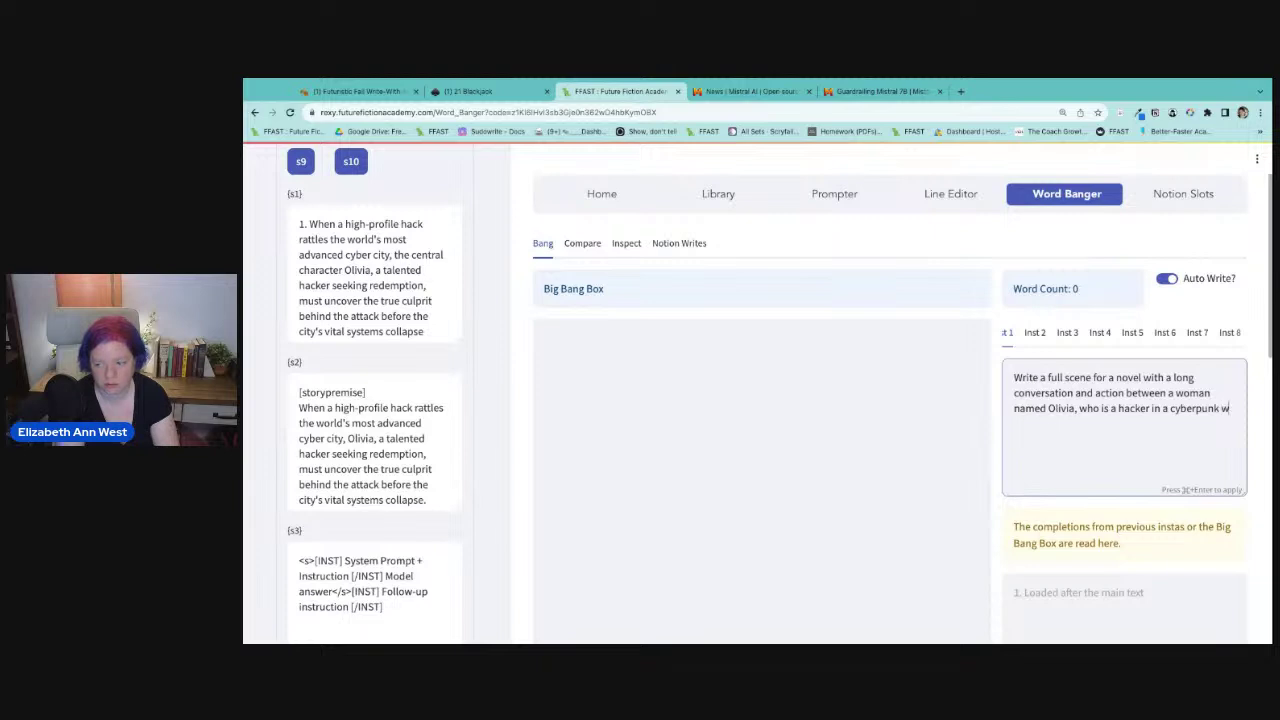
Continue the Inst 1 prompt with "world, being chase by drones and bots".
text(orkld, being chang)
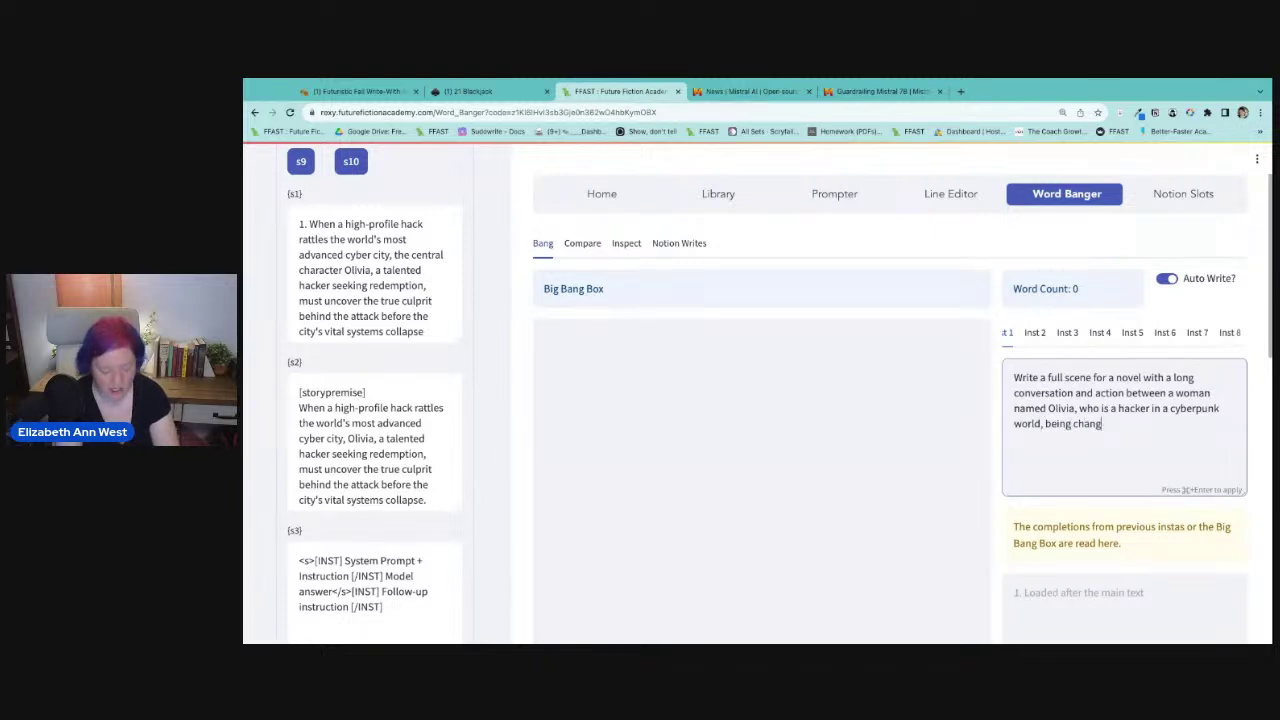
key(BackSpace)
text(sed by)
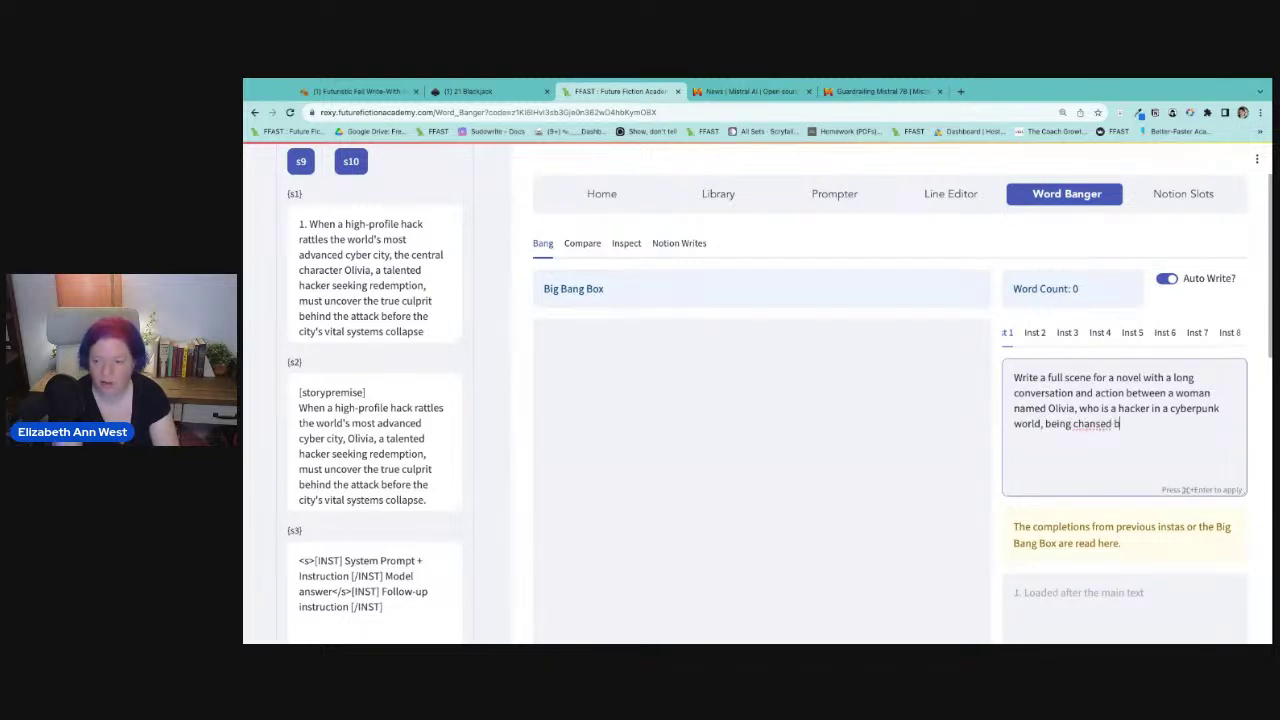
key(BackSpace)
key(BackSpace)
key(BackSpace)
key(BackSpace)
key(BackSpace)
key(BackSpace)
key(BackSpace)
text(se by)
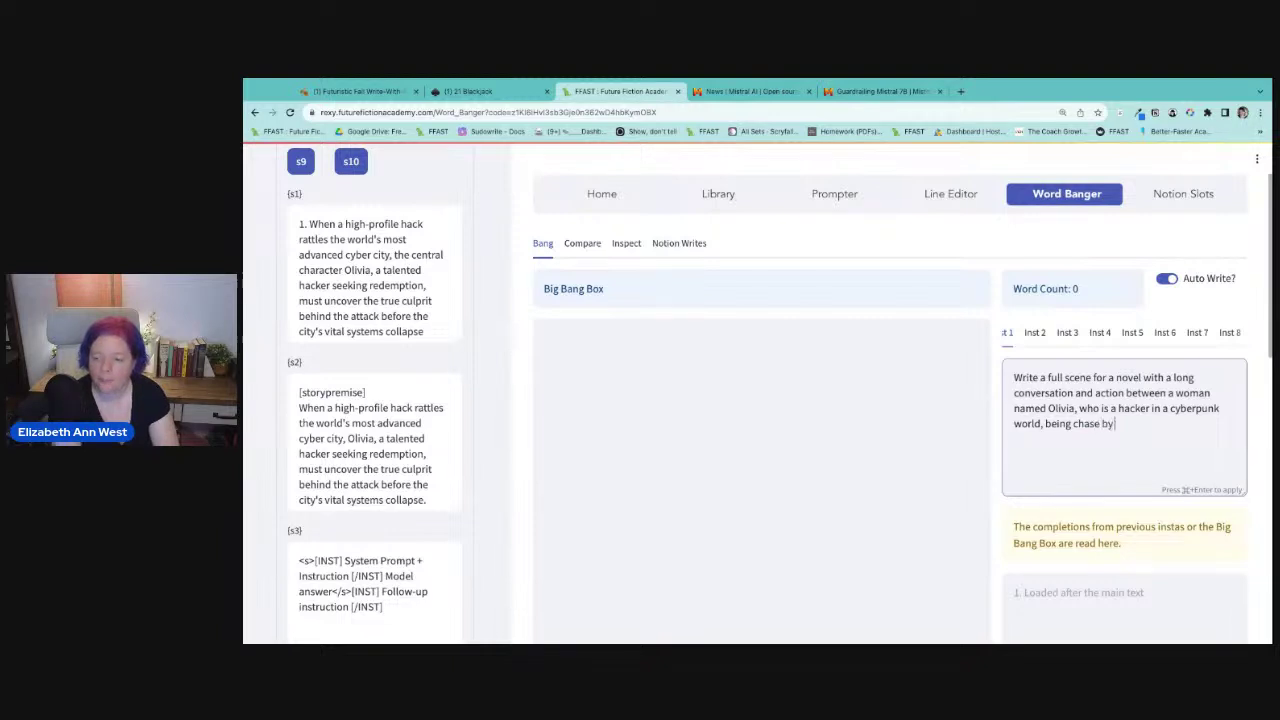
text( drones and bots)
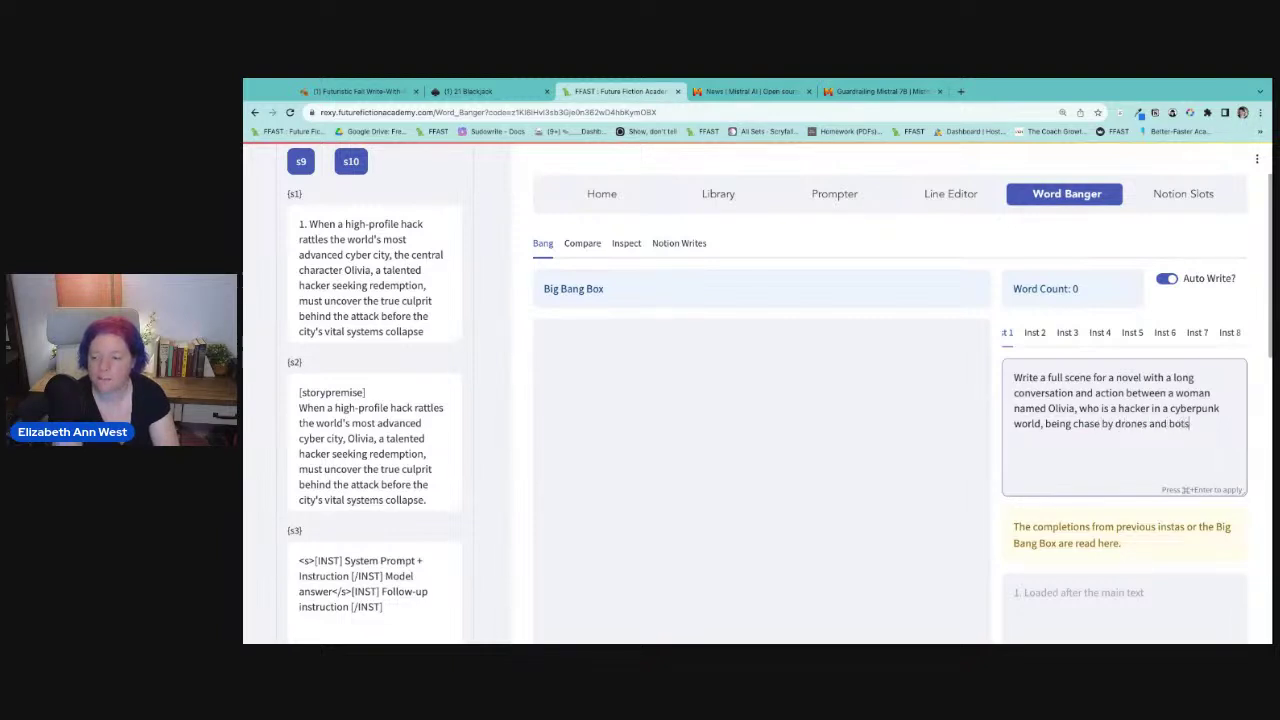
Add the sentence ". She is helped by someone (name them) who she thinks is safe" to the Inst 1 prompt.
text(. She is helped by someone)
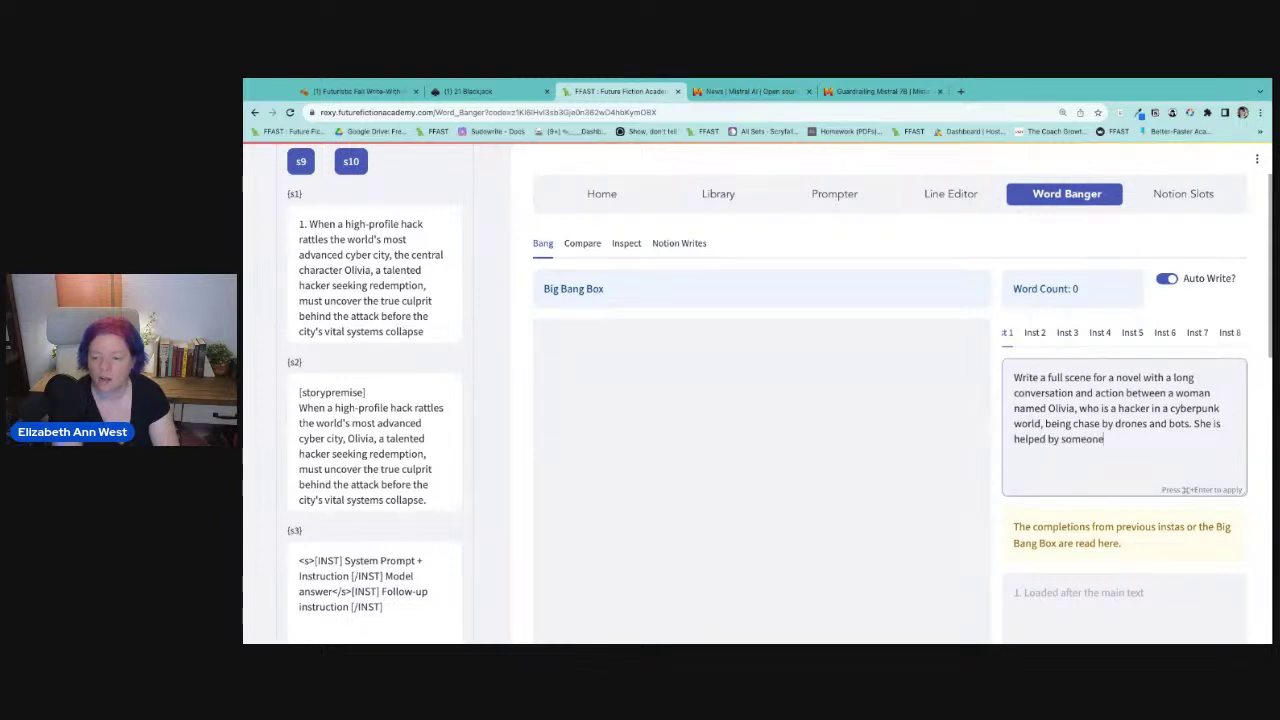
text( (name them)
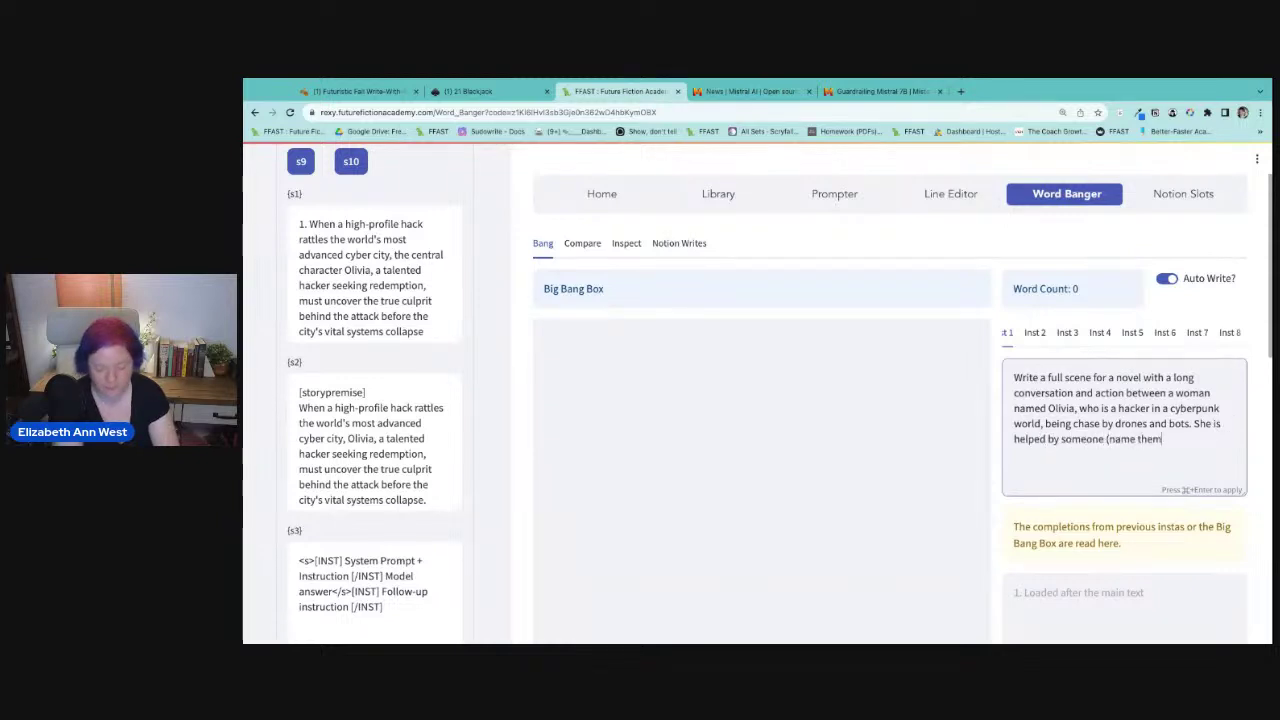
text() who)
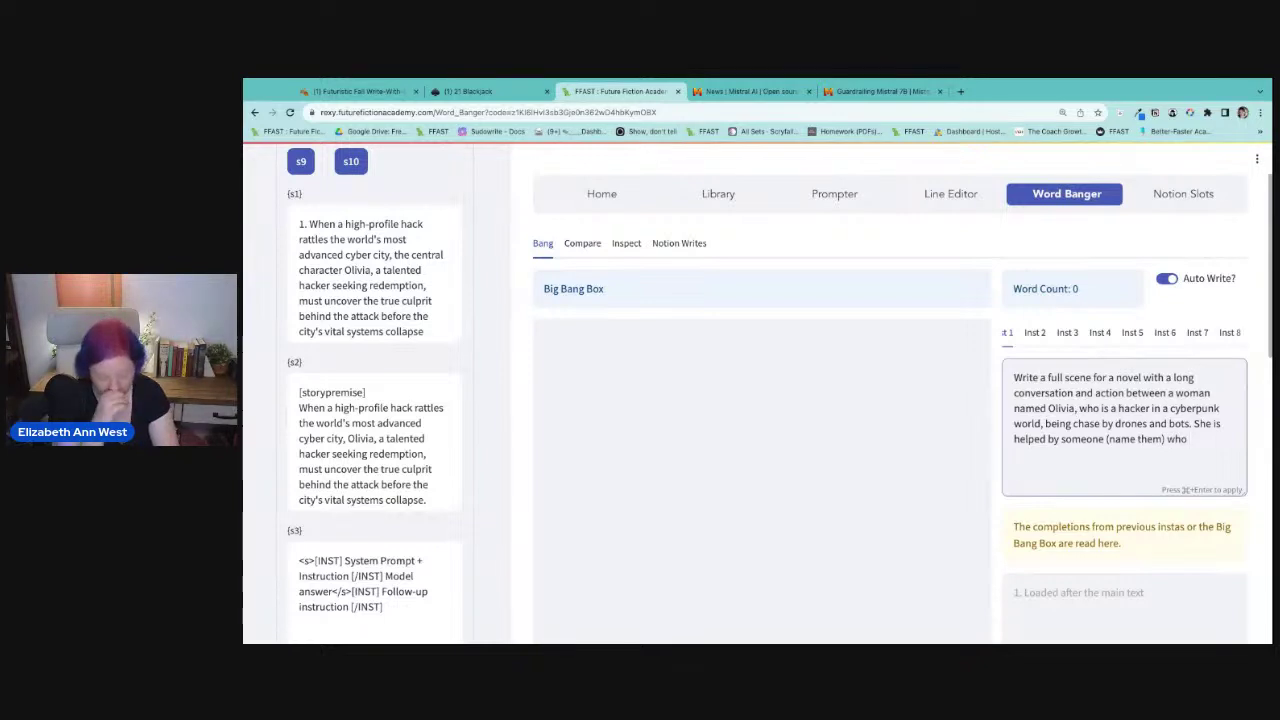
text( she thinks is sa)
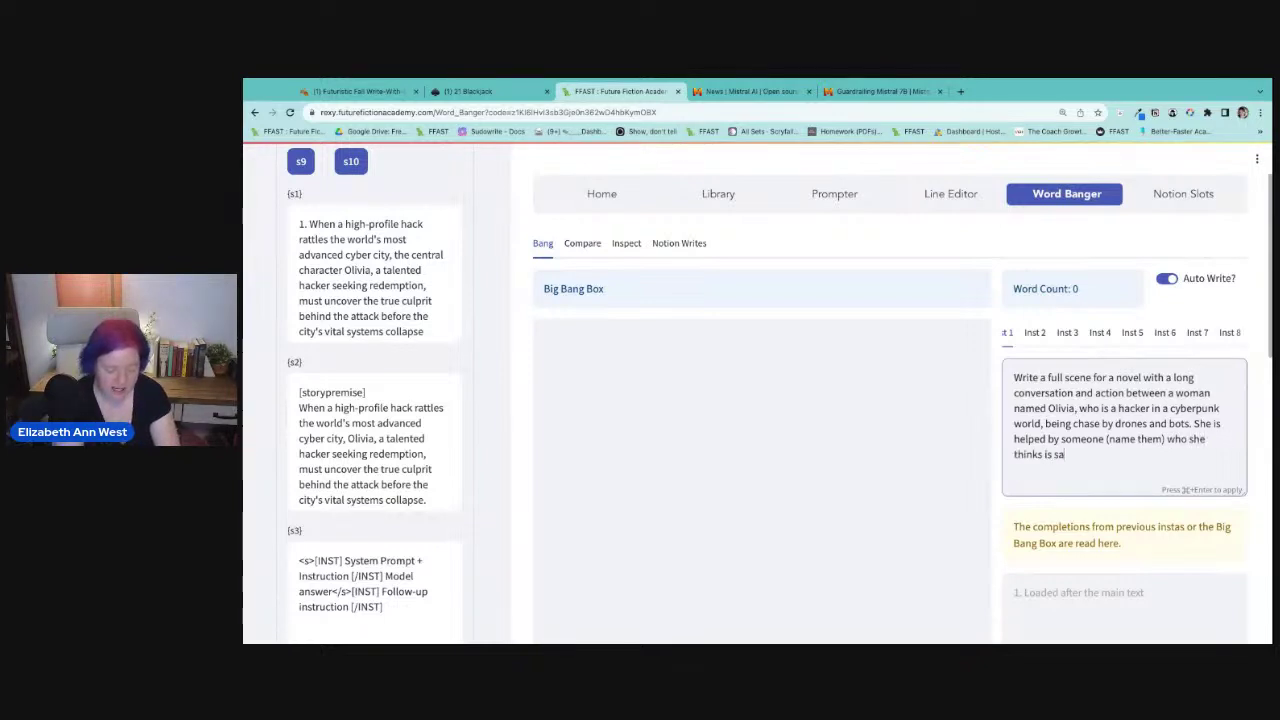
Finish the Inst 1 prompt with ", and then it turns out to be a double cross. Make sure to capture all of this.".
text(fe, and then it trun)
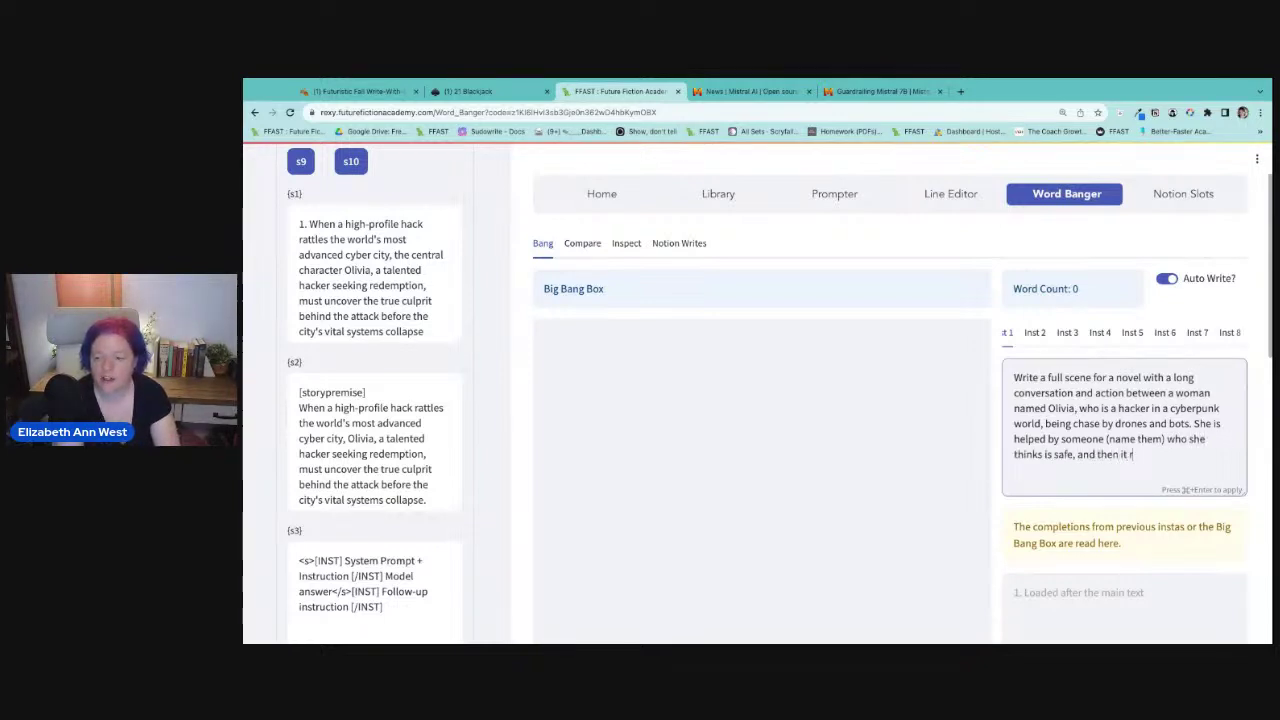
key(BackSpace)
key(BackSpace)
key(BackSpace)
text(ur)
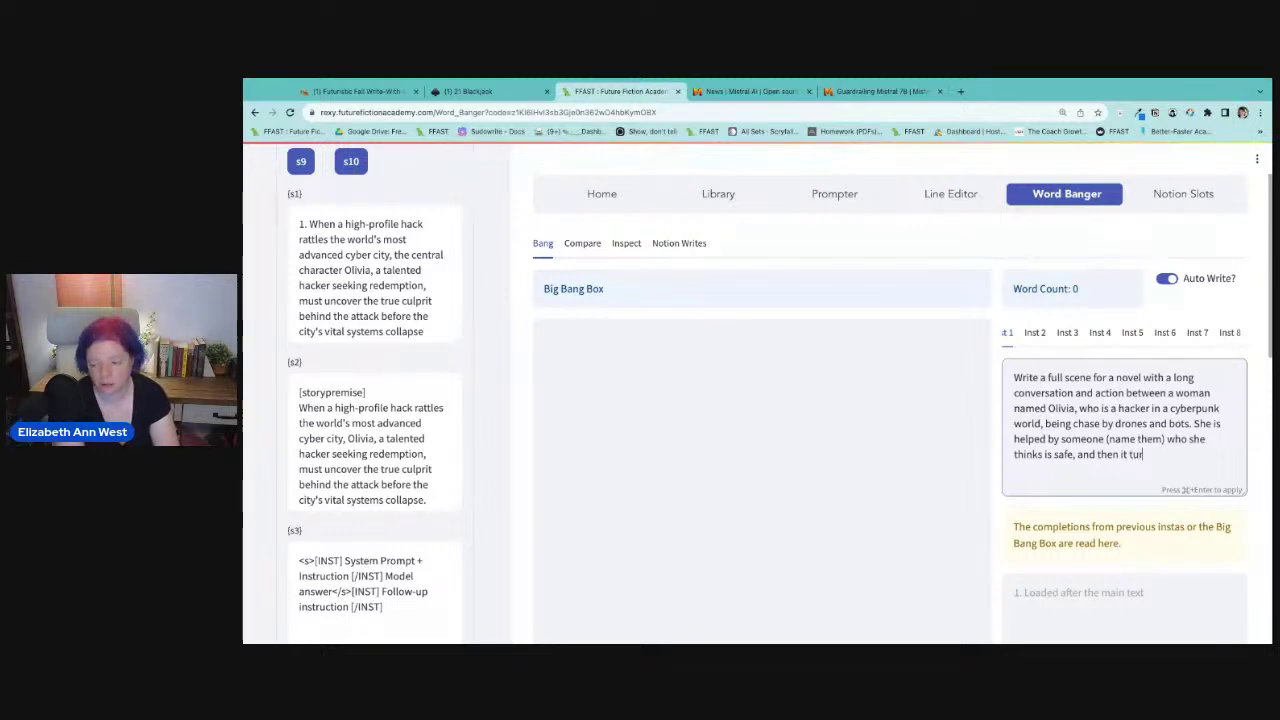
text(ns out to be a double cross. Make sure to capture all of this.)
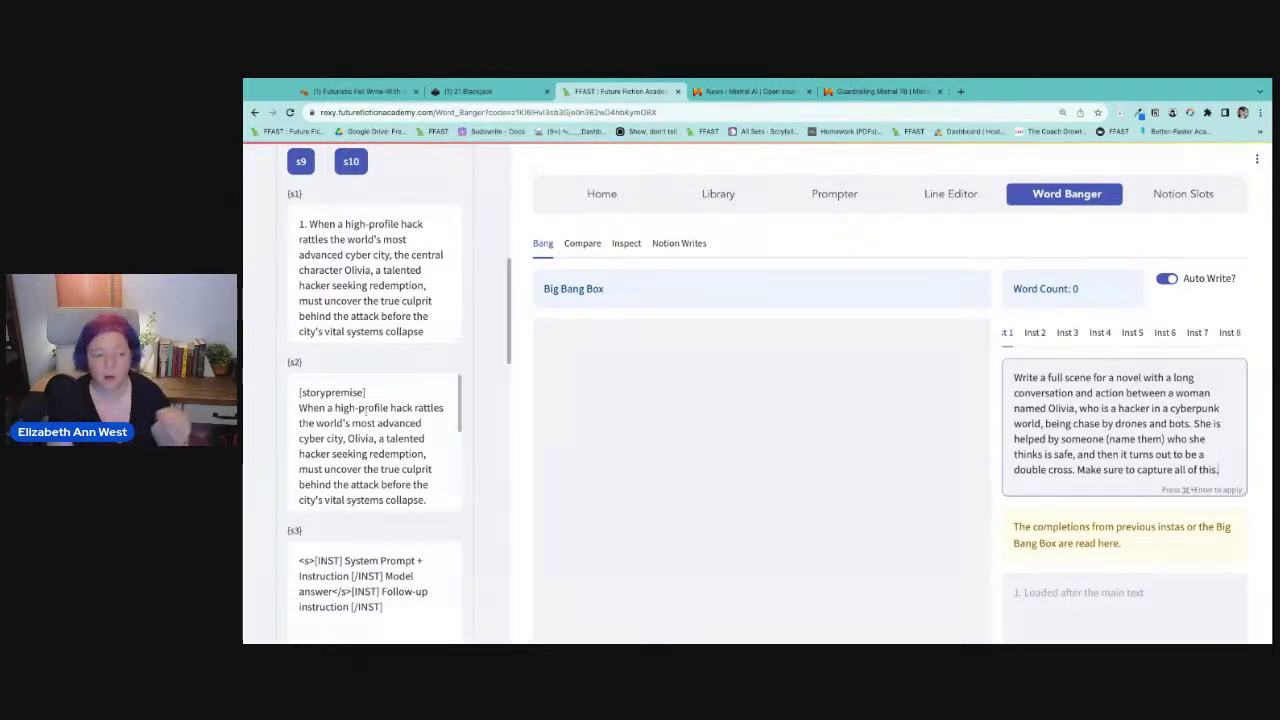
Check the AI settings for the selected model and run the Inst 1 prompt once with mistralai/mistral-7b-instruct.
scroll(370, 398, up, 3)
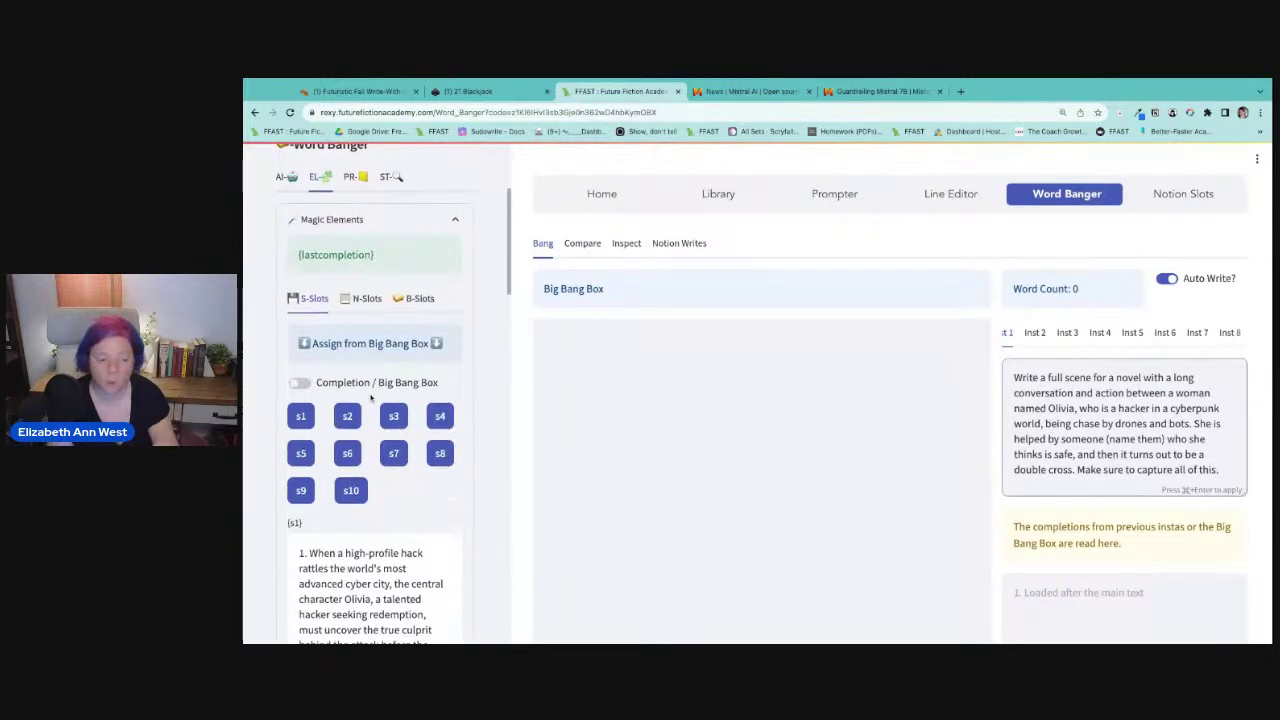
click(287, 176)
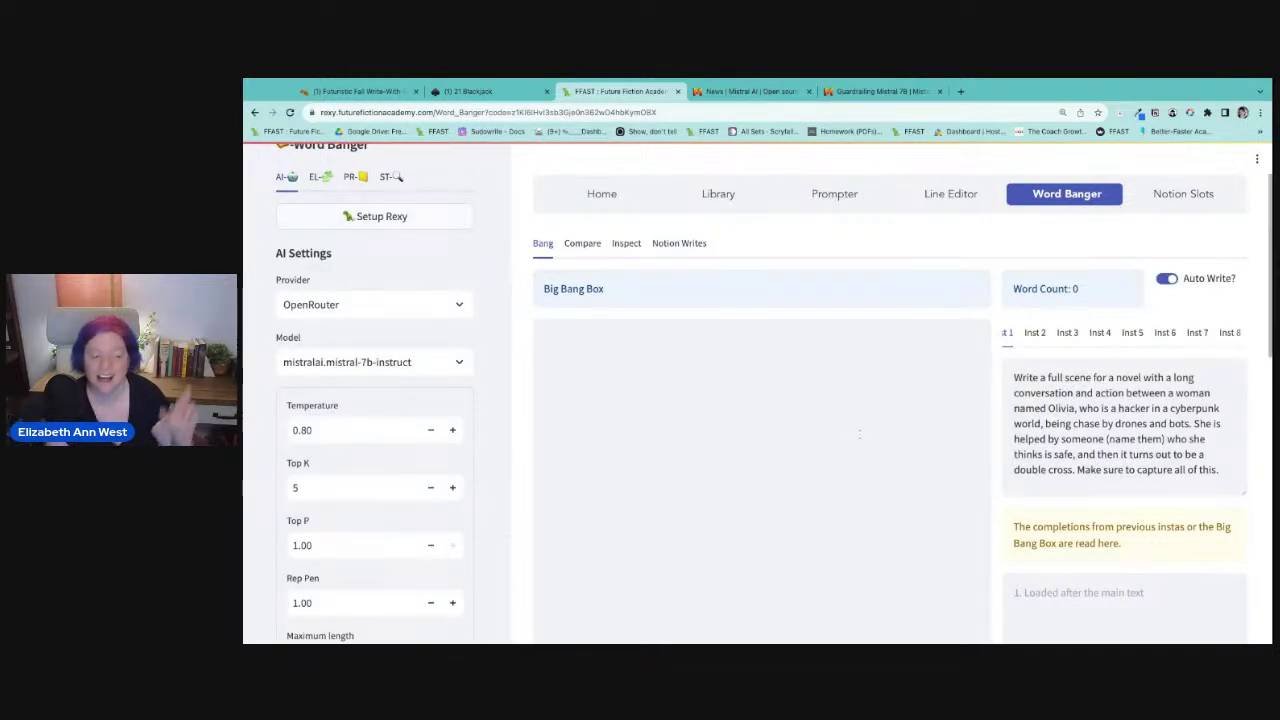
scroll(1025, 456, down, 3)
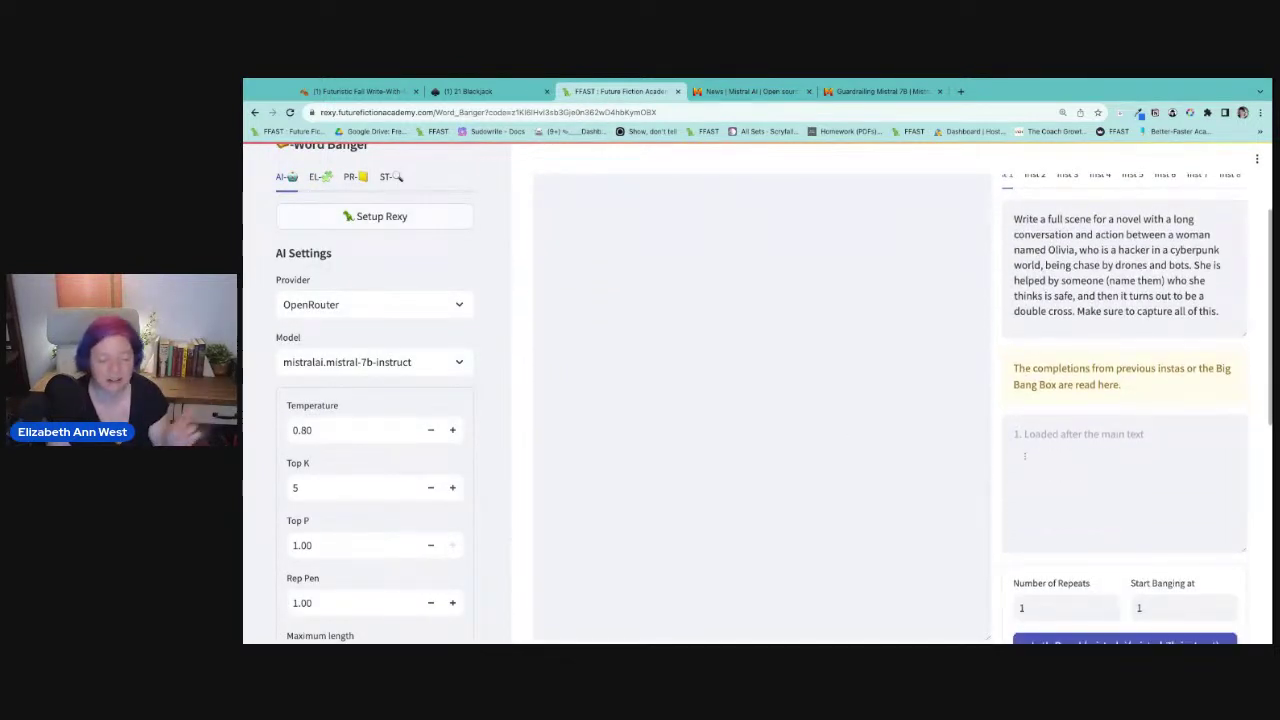
scroll(273, 477, down, 3)
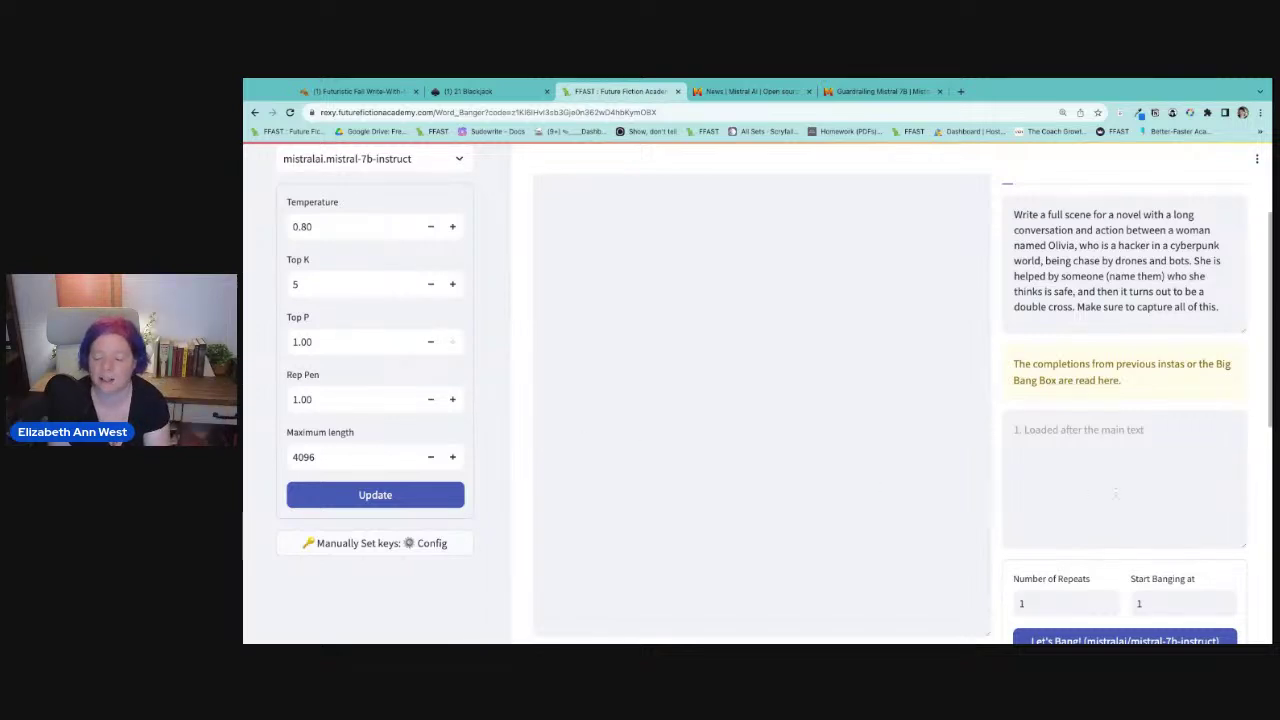
scroll(957, 571, down, 2)
click(1162, 526)
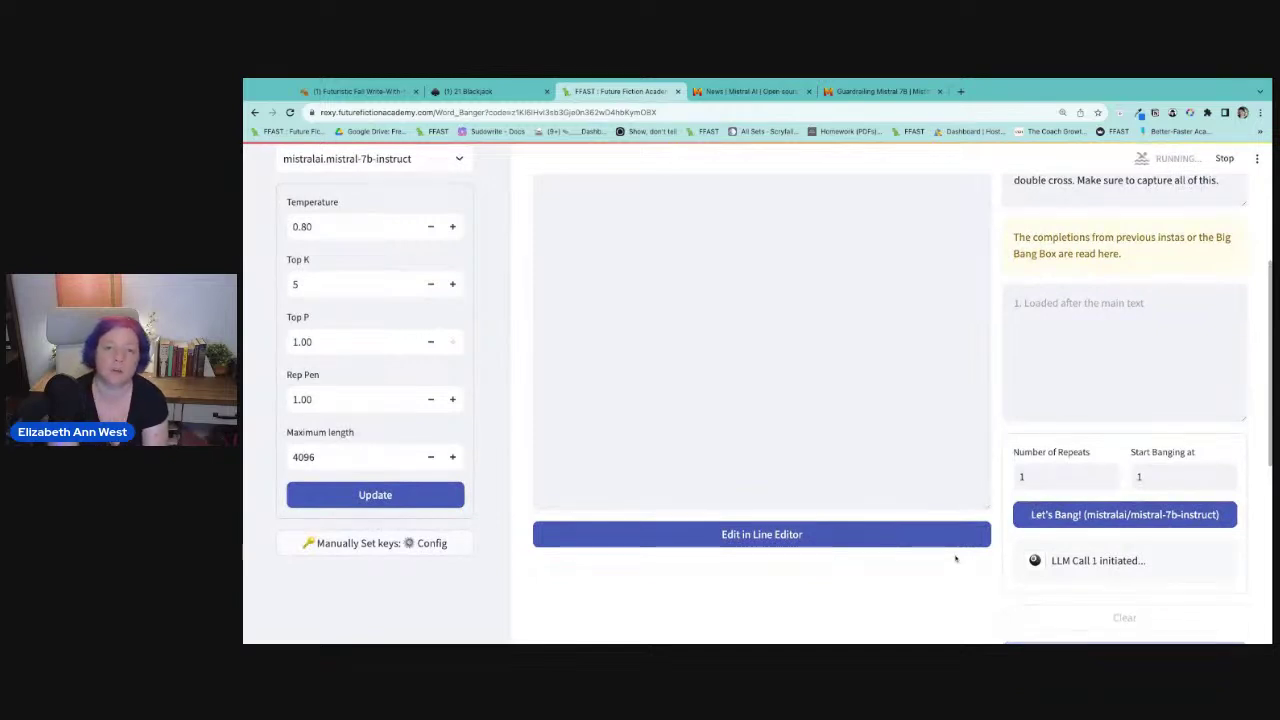
scroll(956, 559, down, 1)
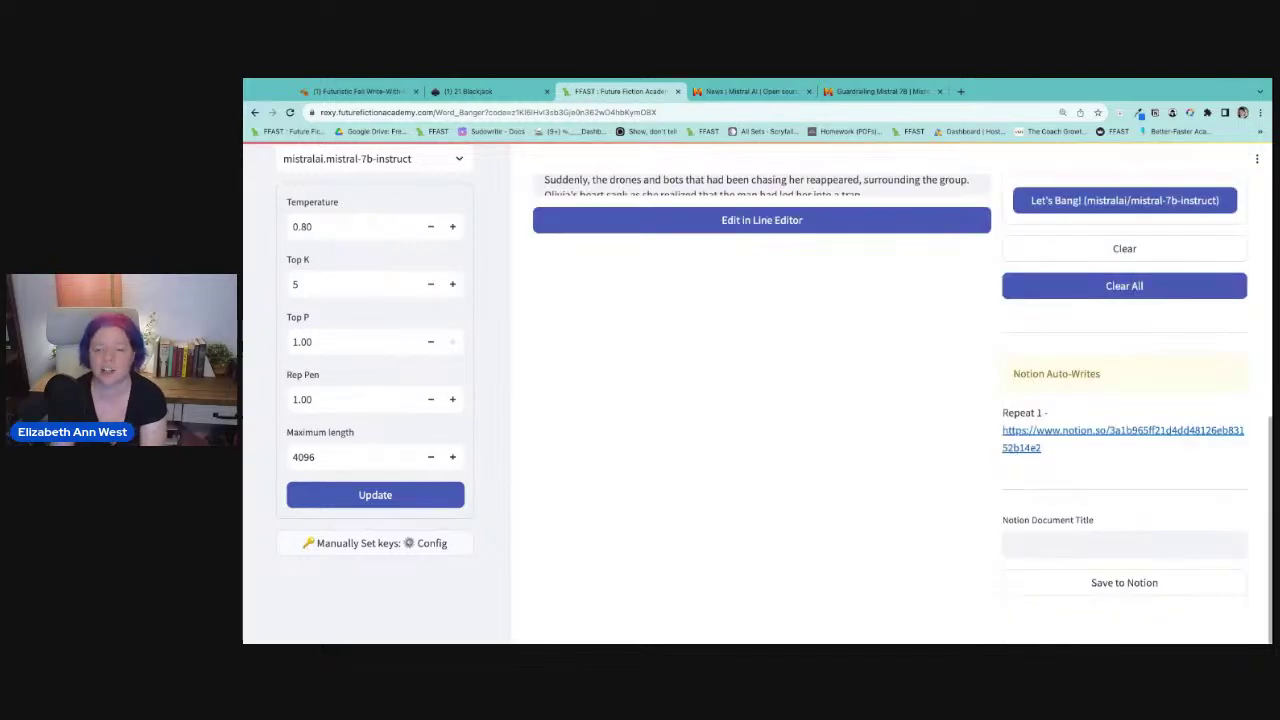
Read through the generated scene in the Big Bang Box and compare it with the Inst 1 prompt.
scroll(869, 401, up, 3)
scroll(869, 401, down, 2)
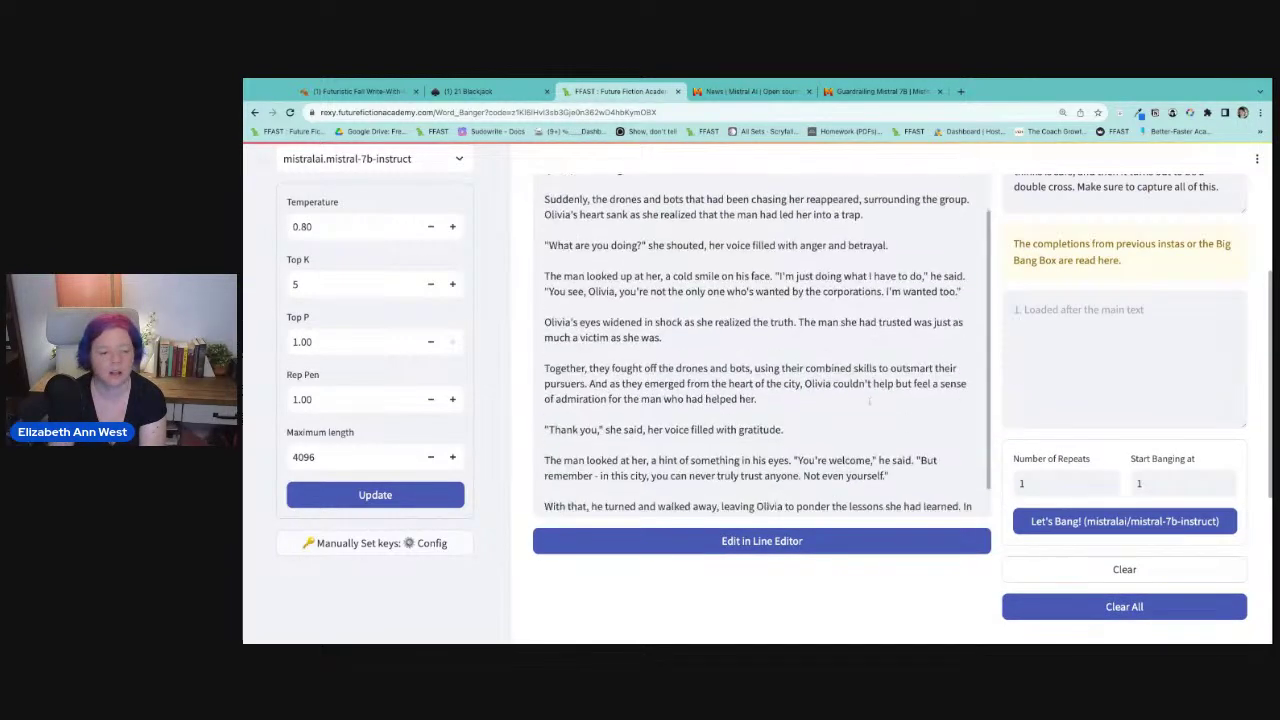
scroll(869, 401, down, 1)
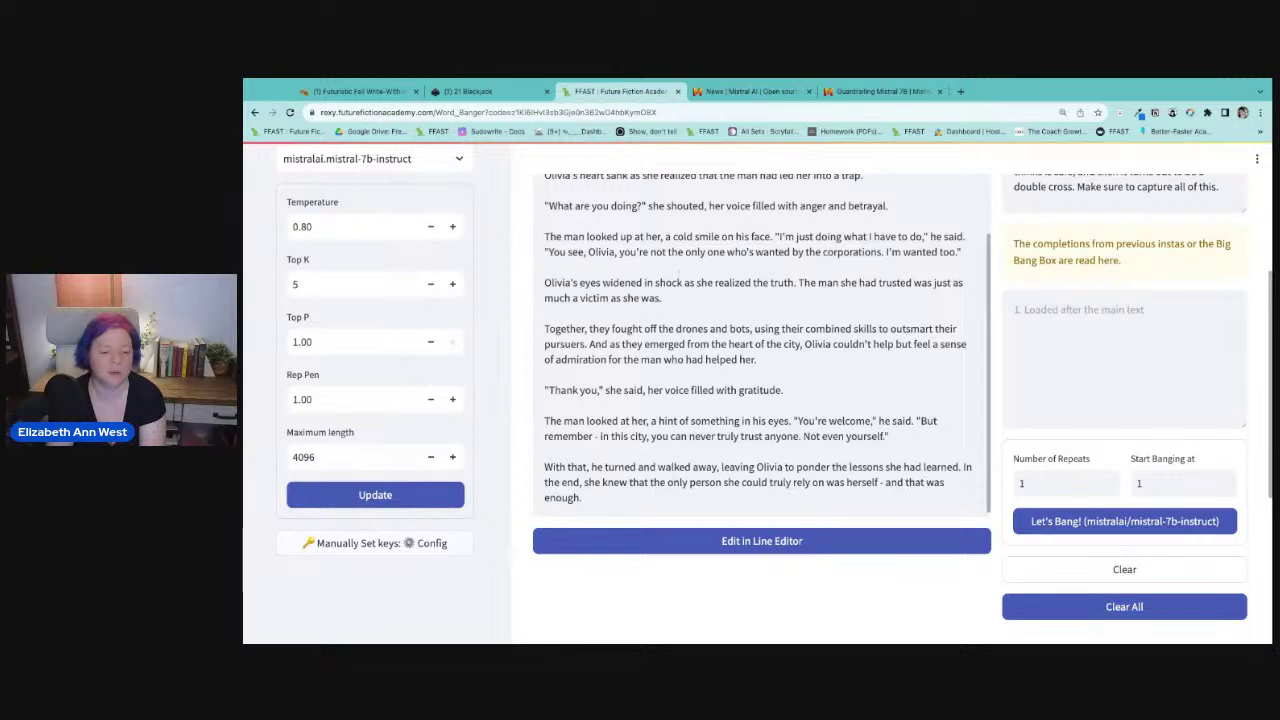
scroll(685, 450, up, 5)
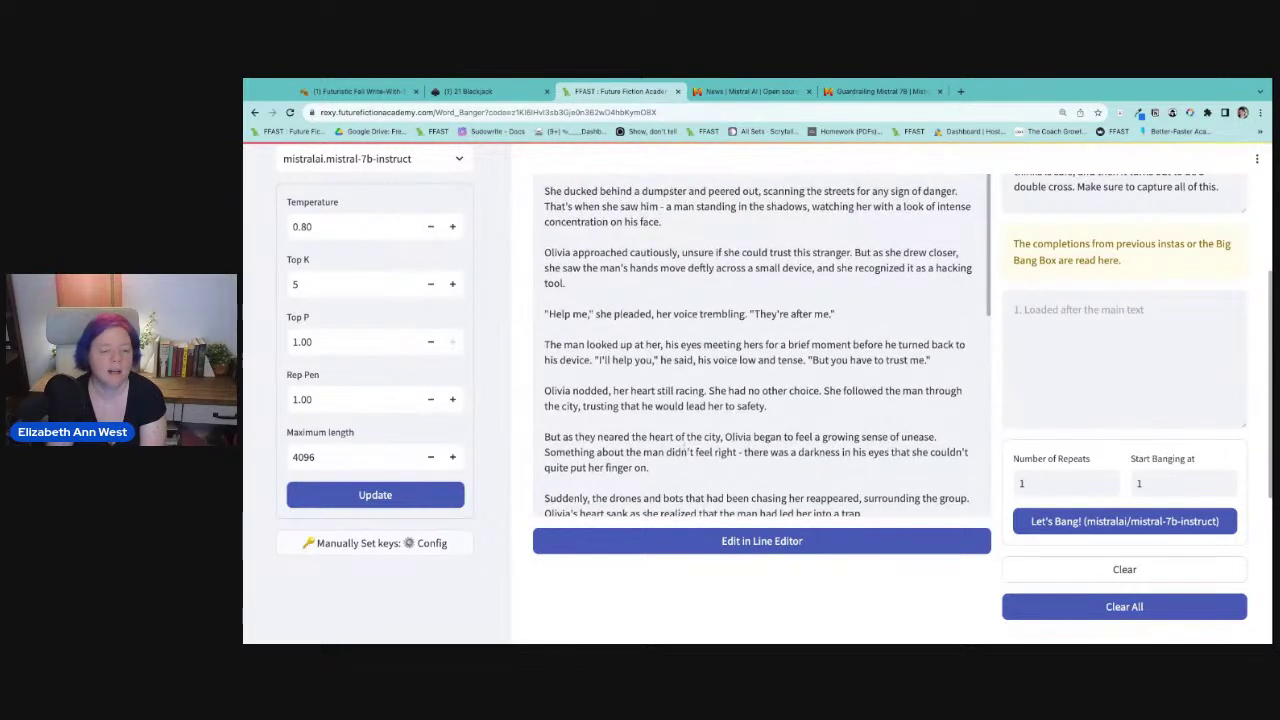
scroll(685, 450, down, 2)
scroll(760, 340, down, 3)
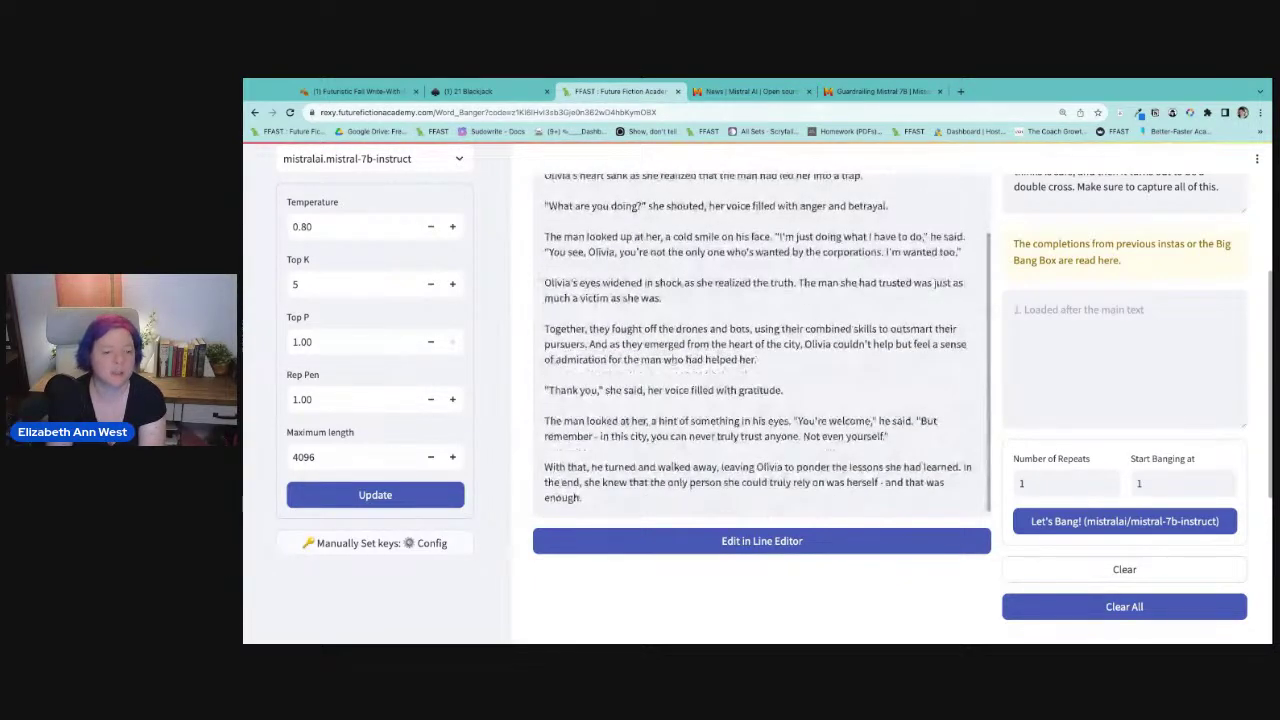
scroll(760, 400, up, 5)
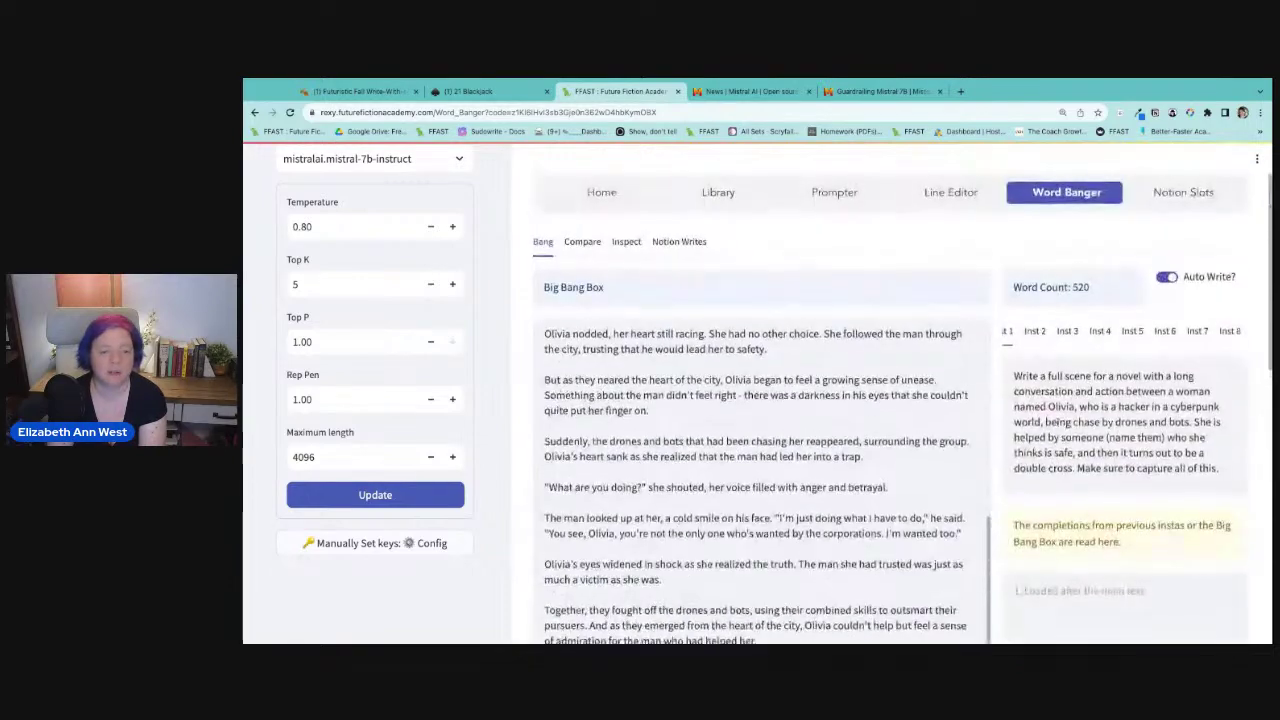
scroll(760, 400, down, 4)
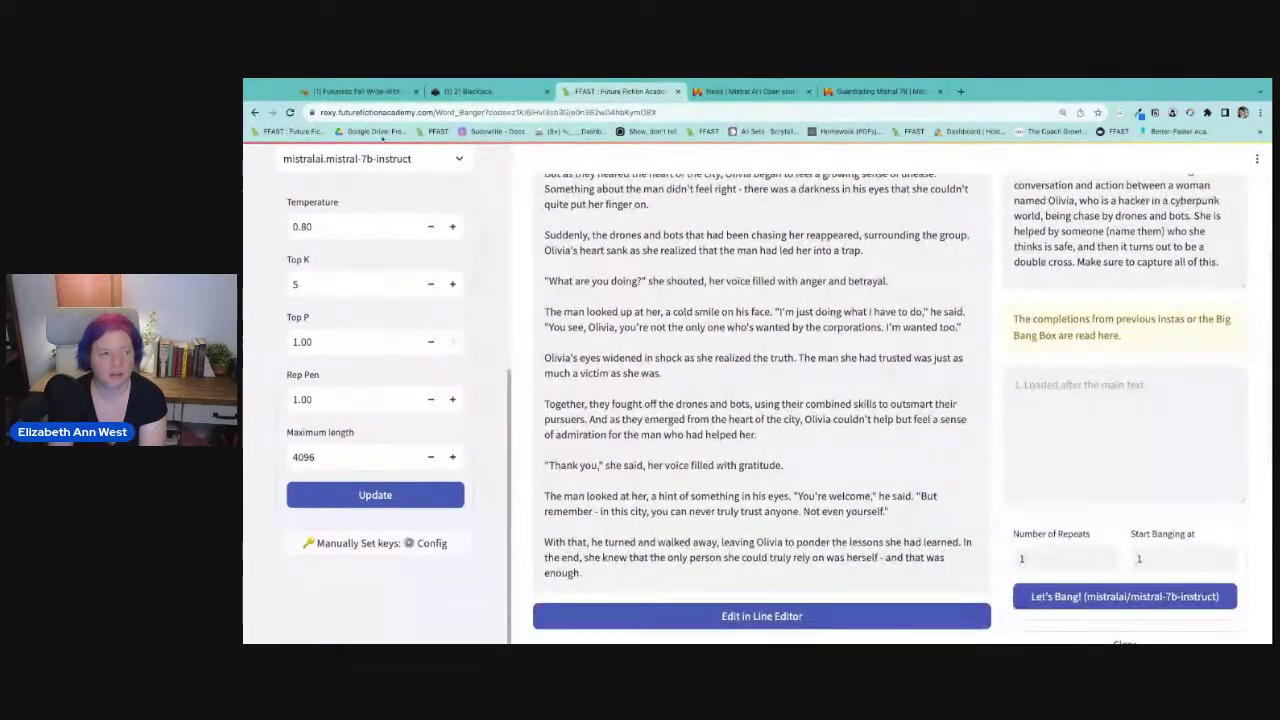
click(243, 265)
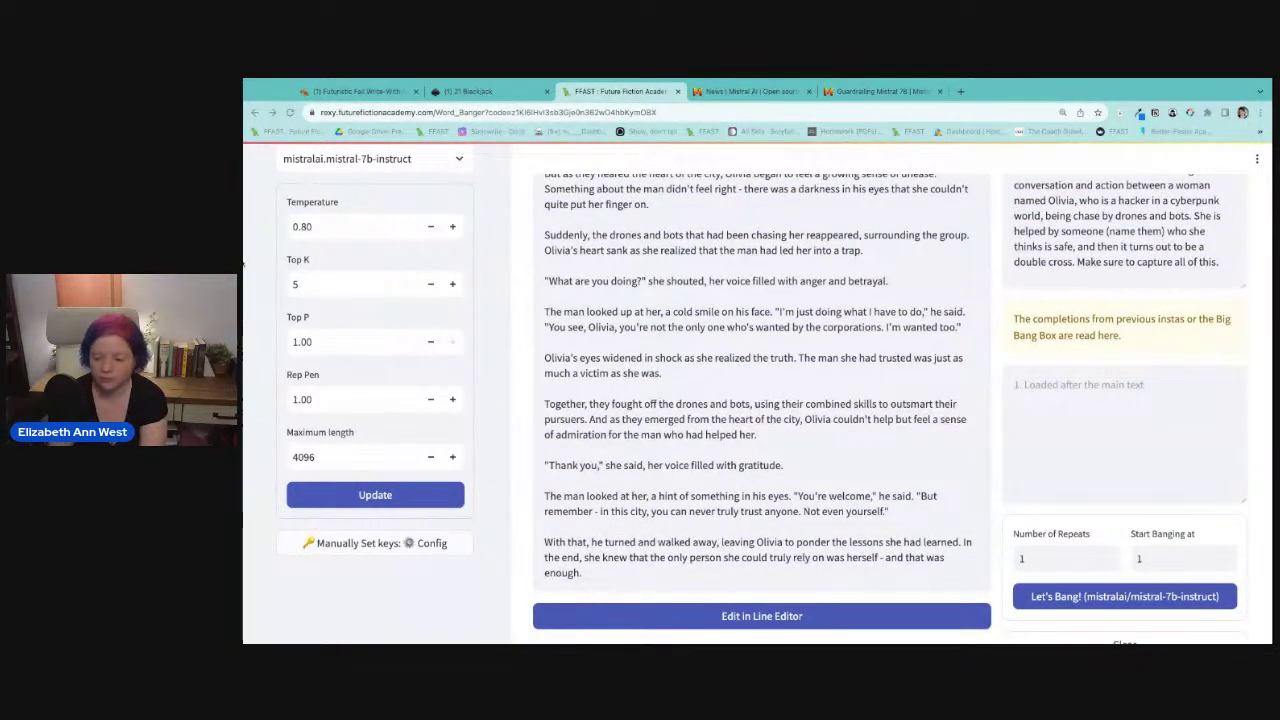
click(1243, 268)
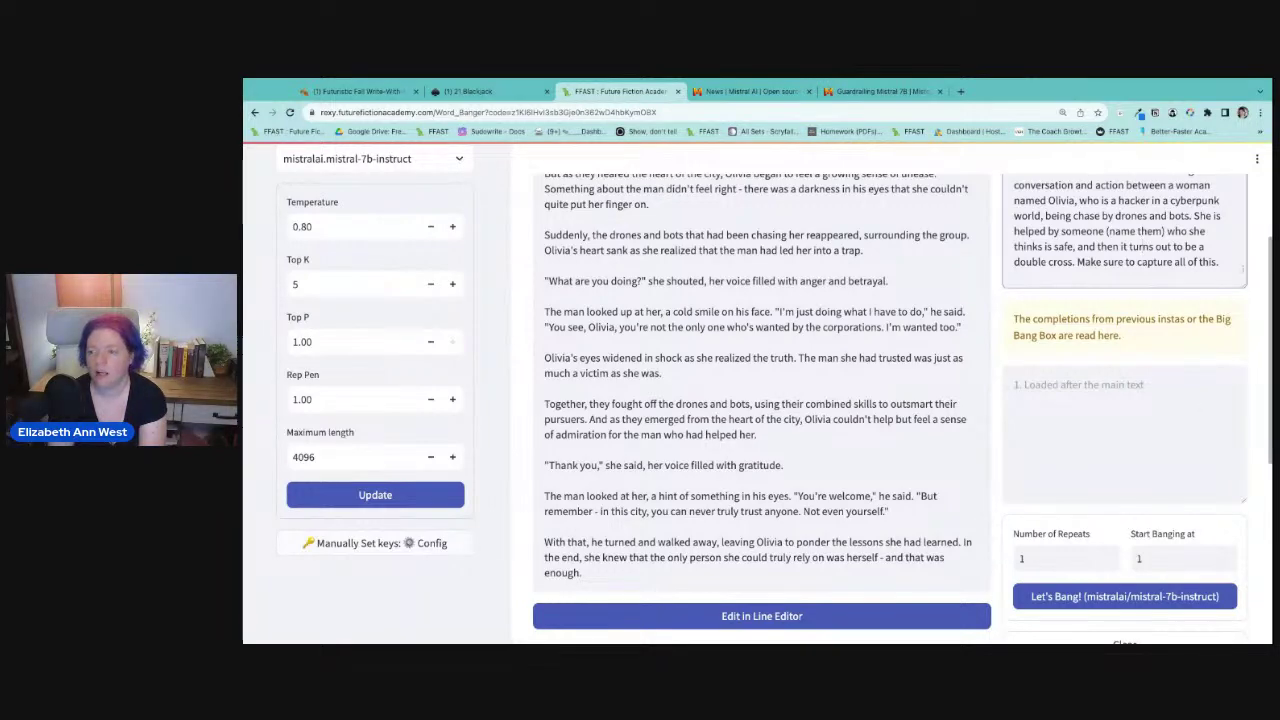
drag(1243, 268, 1011, 254)
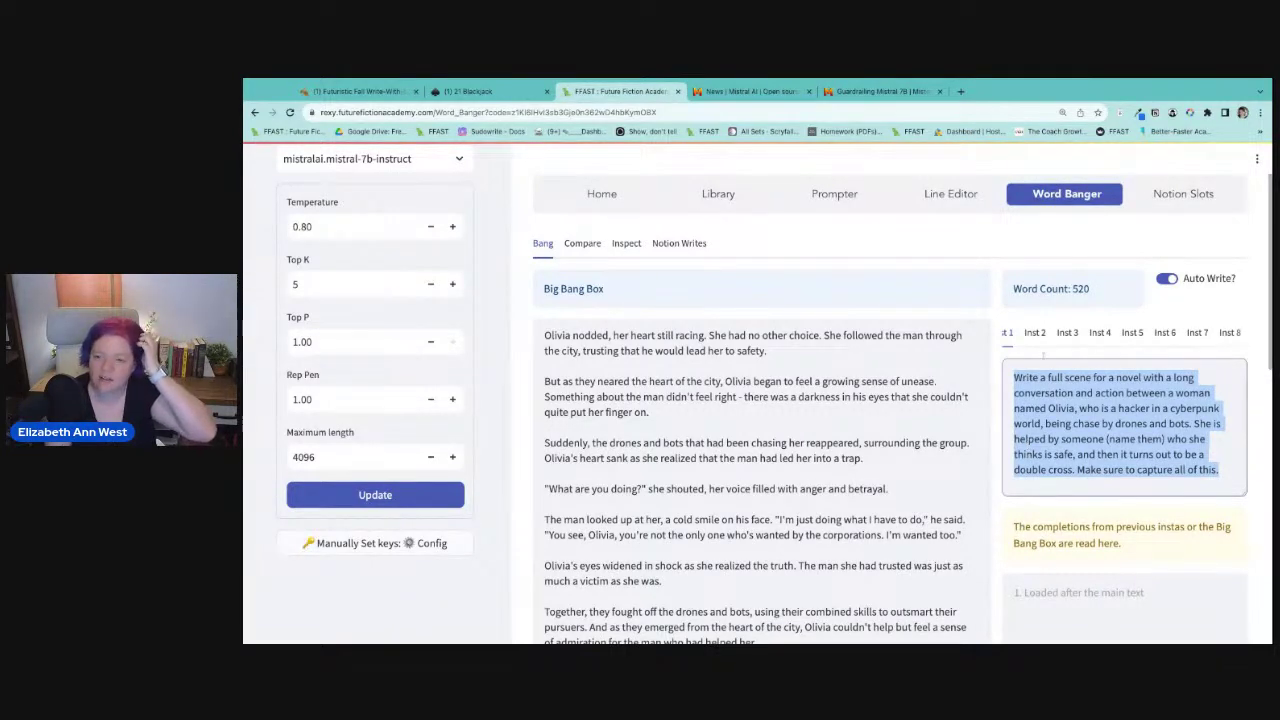
scroll(760, 400, down, 3)
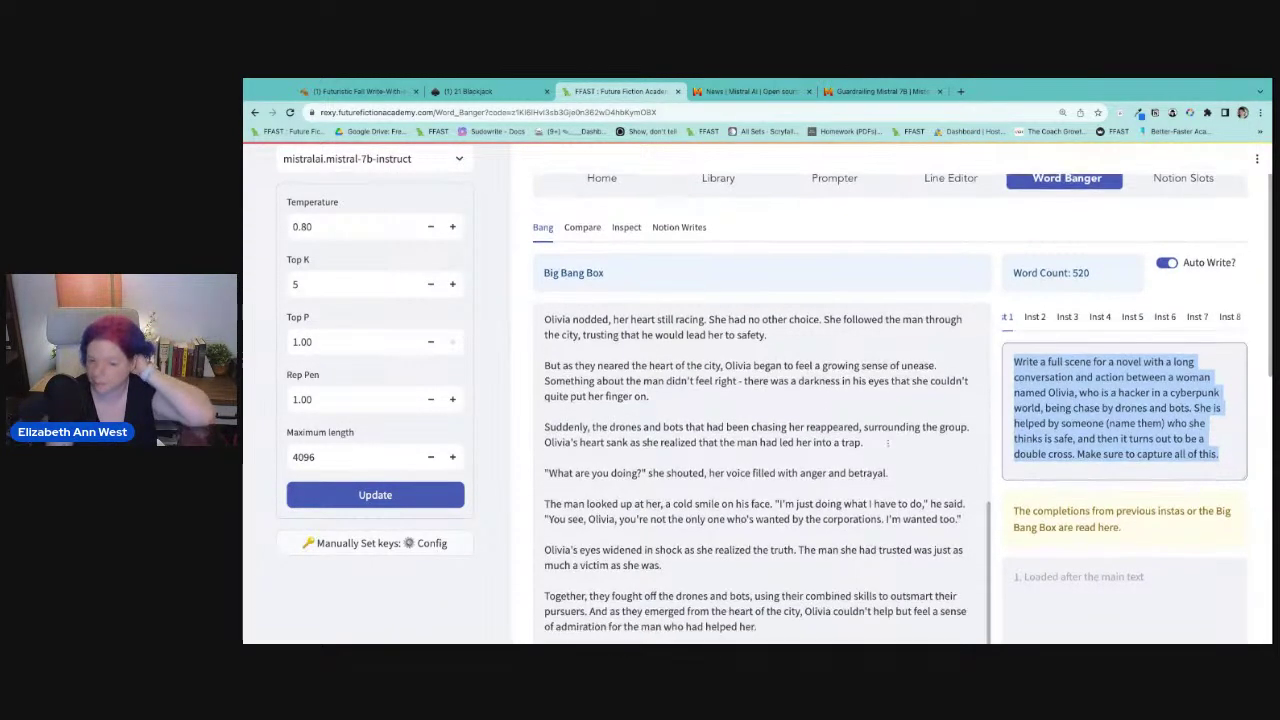
scroll(760, 400, up, 8)
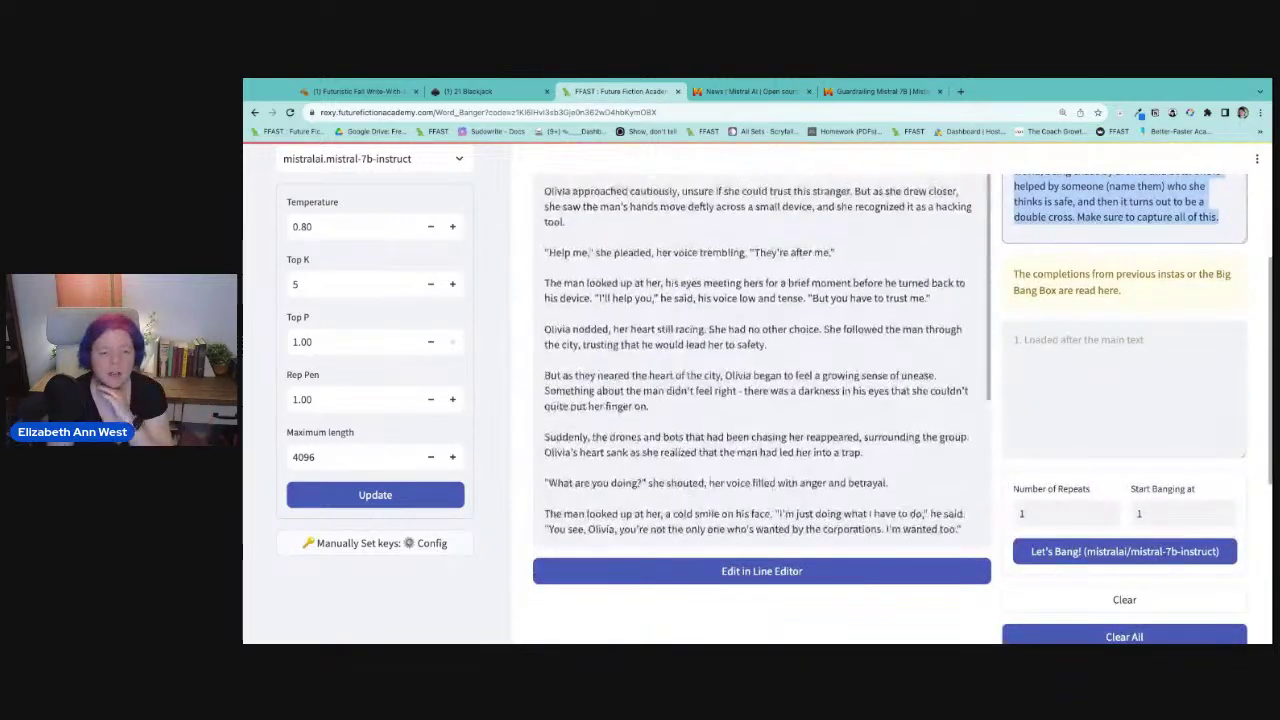
scroll(760, 400, up, 3)
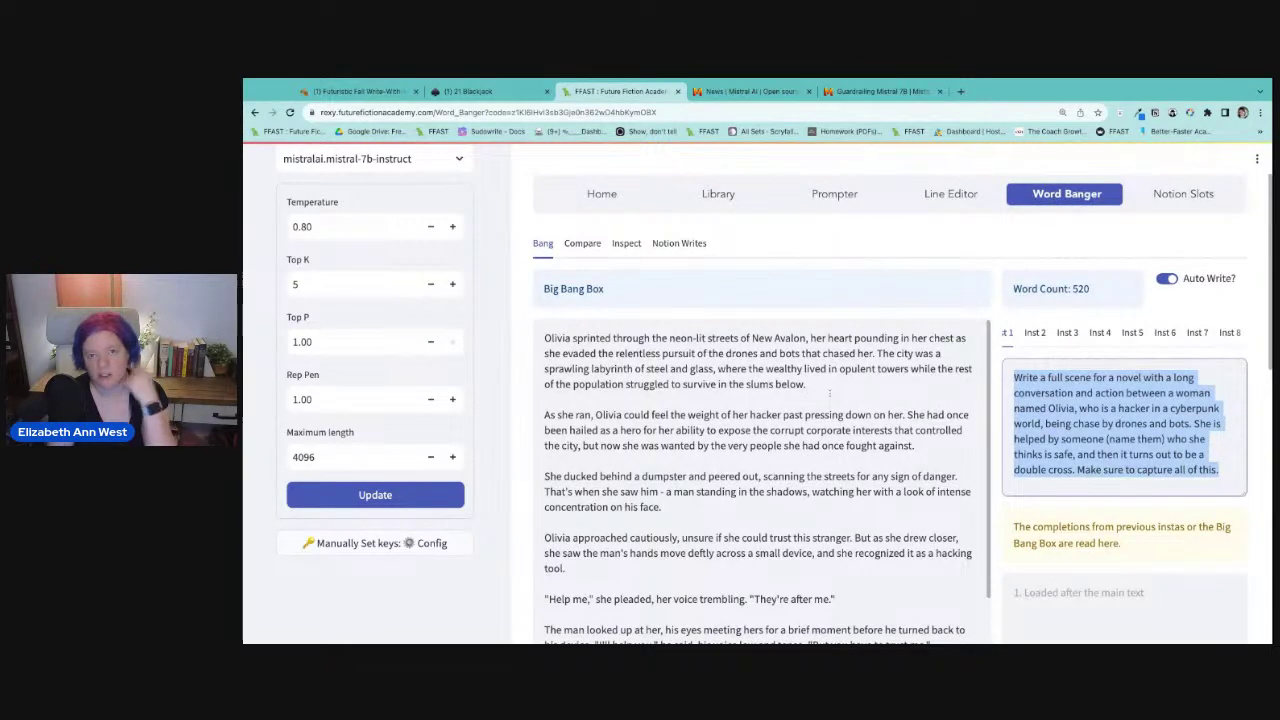
scroll(837, 397, down, 1)
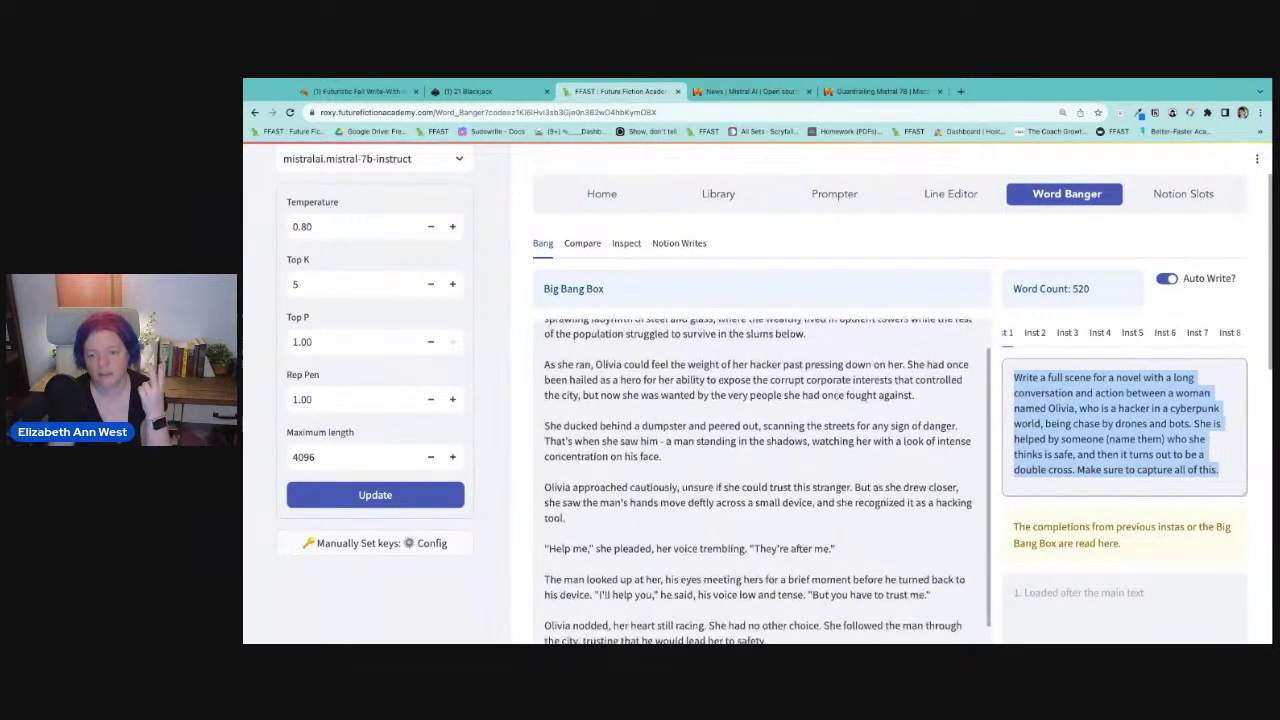
scroll(837, 397, up, 1)
Copy the full Inst 1 prompt into the Big Bang Box above the scene, introduced by "Prompt:" and separated by a blank line.
click(1217, 470)
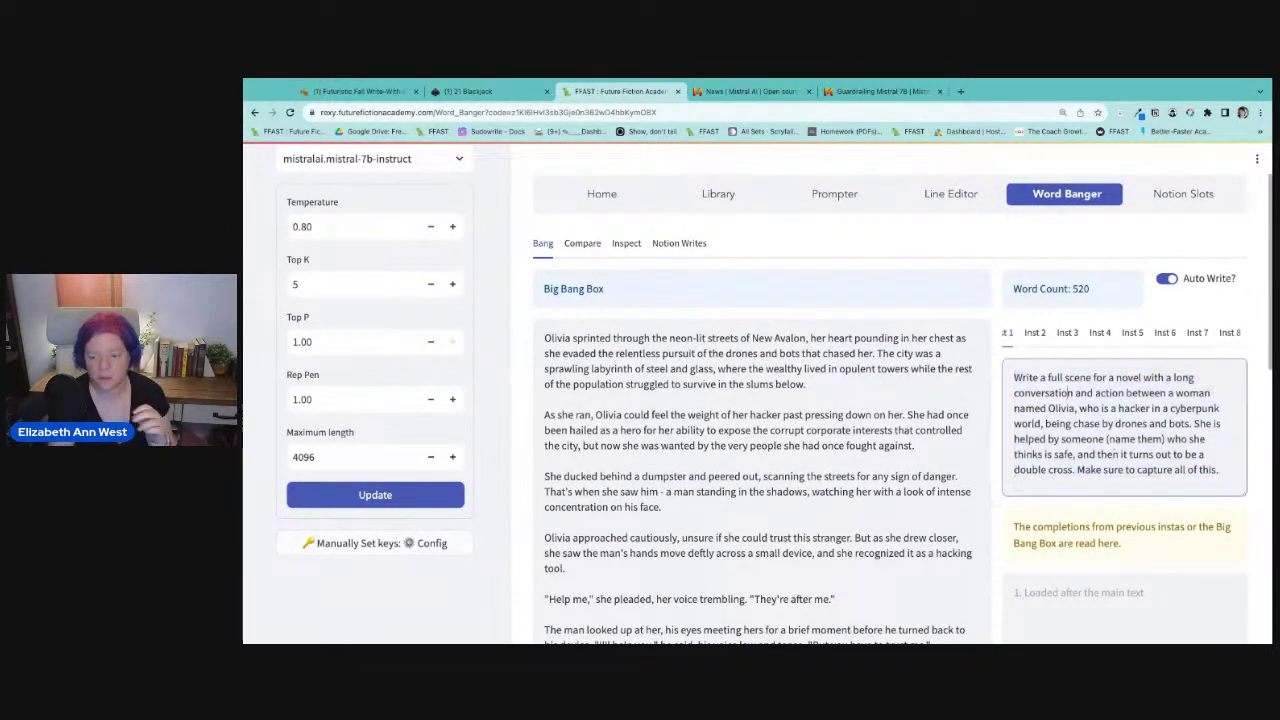
drag(1217, 470, 1014, 377)
key(ctrl+c)
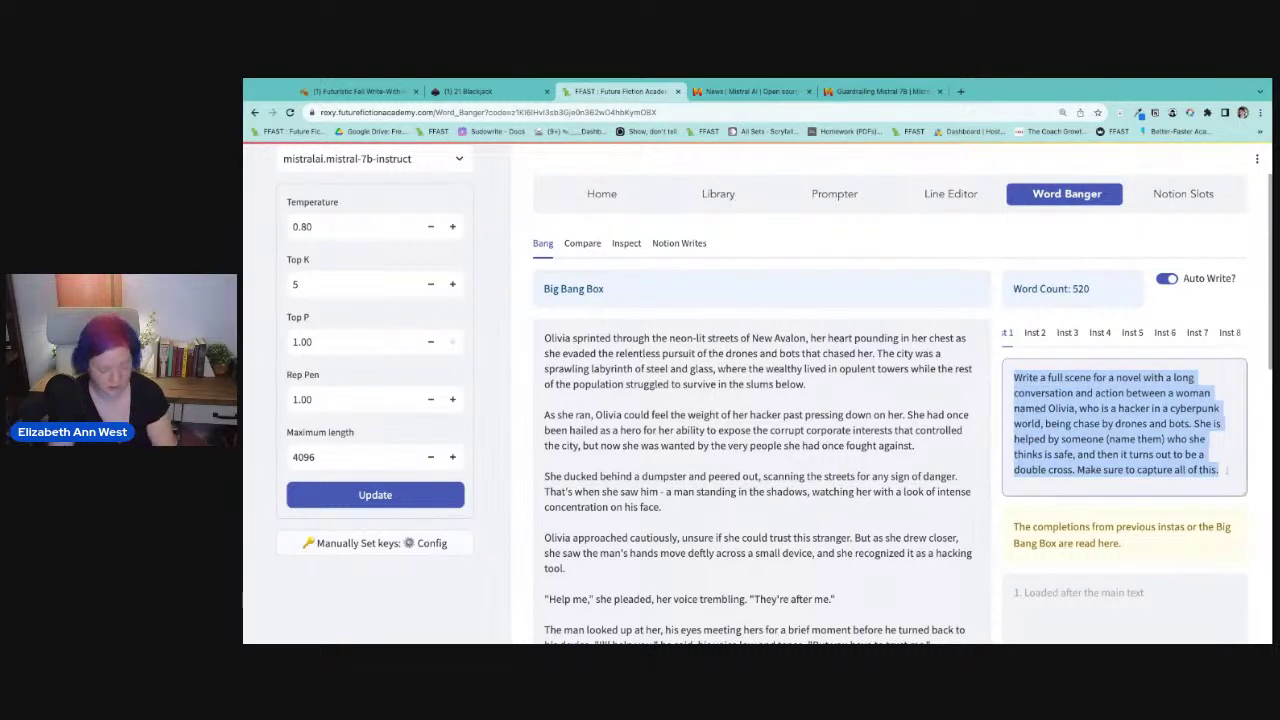
click(545, 338)
key(Return)
key(Return)
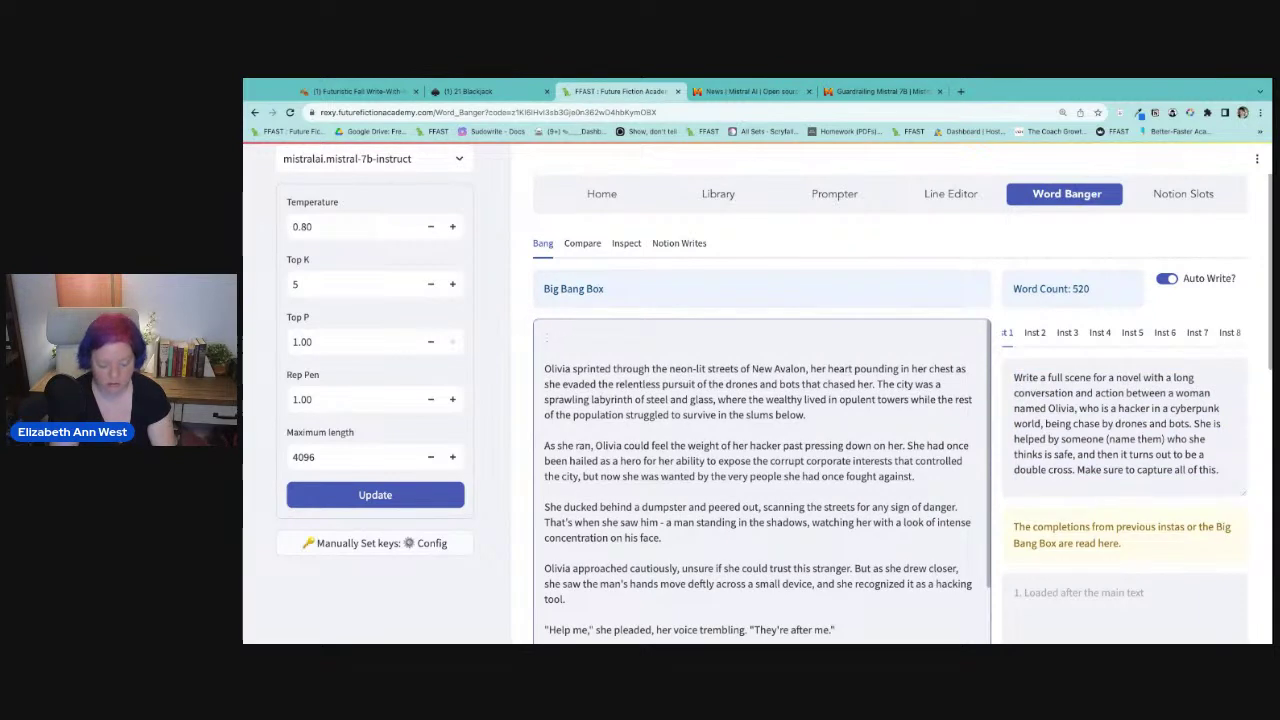
text(Prom)
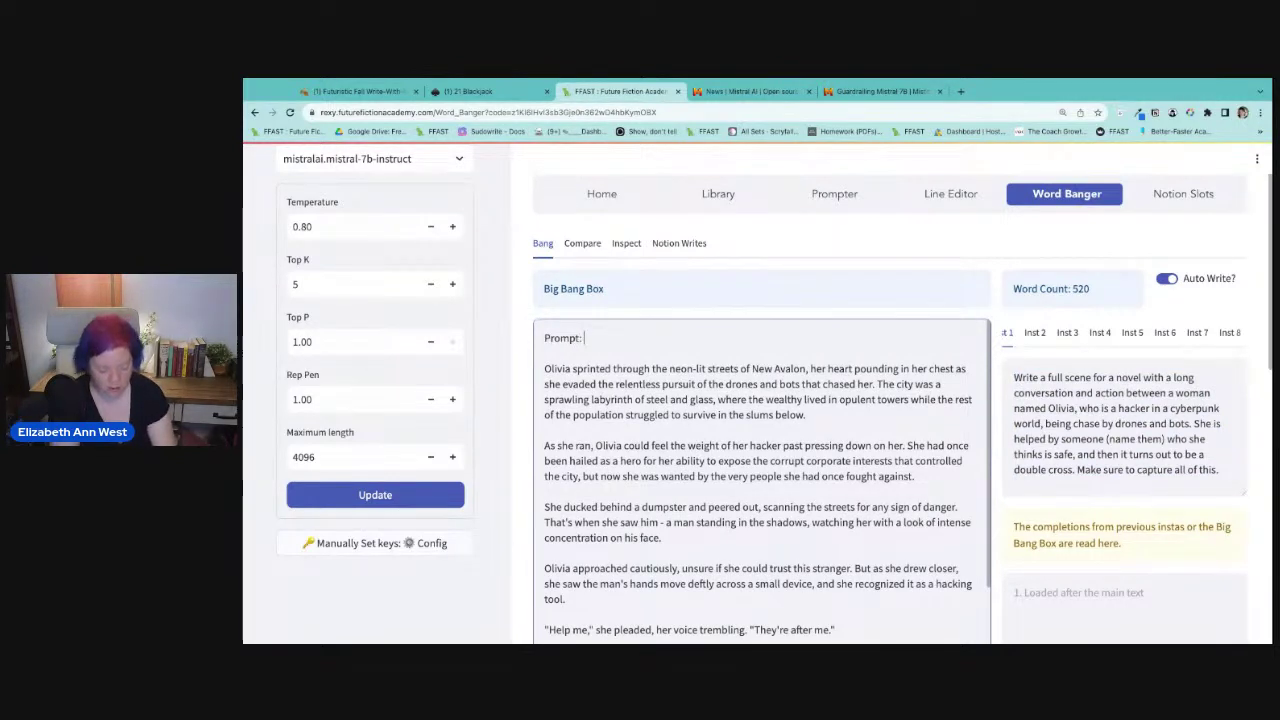
text(pt:)
key(ctrl+v)
Save the Big Bang Box text to Notion with the document title "Prompt + Big bang for last autowrite".
scroll(1128, 468, down, 6)
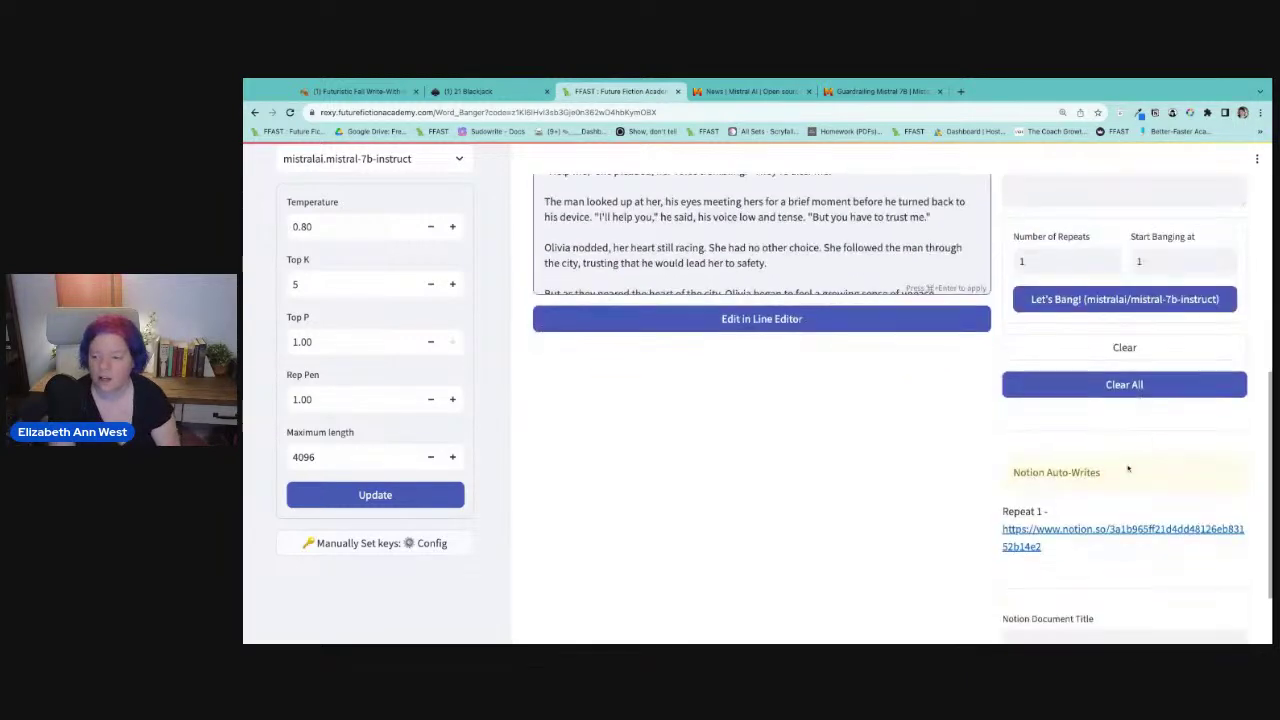
scroll(1101, 496, down, 1)
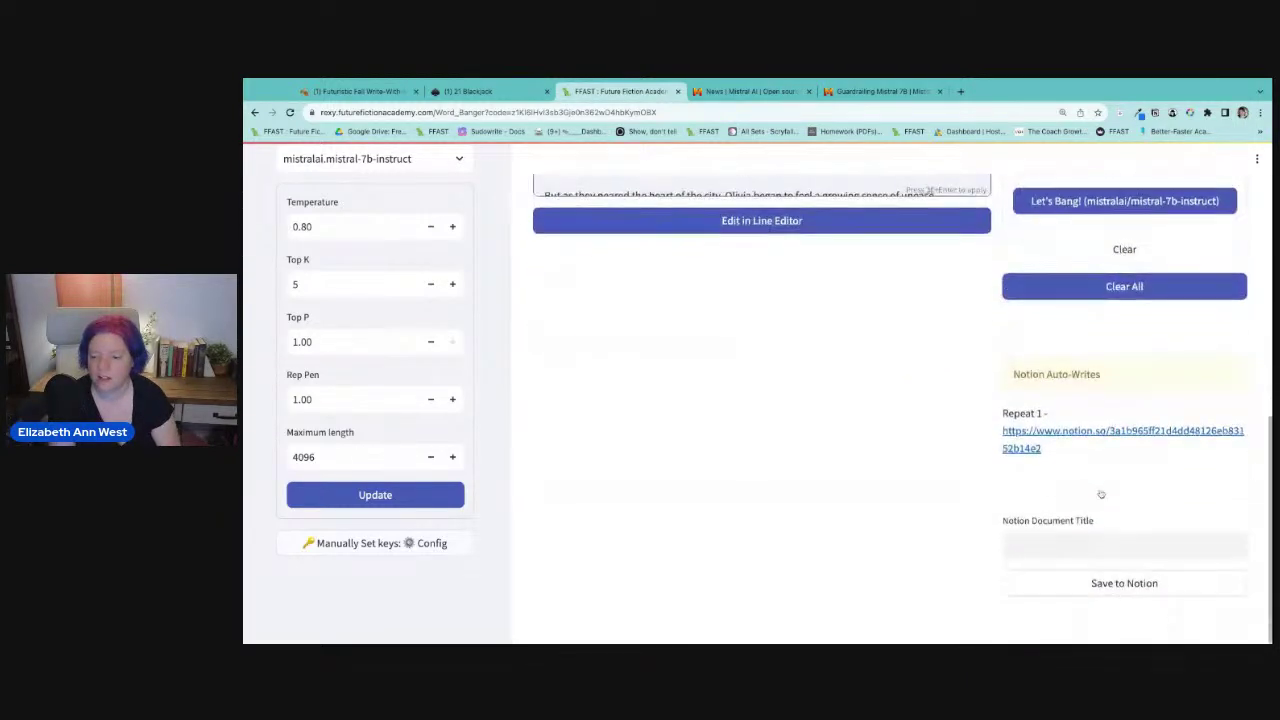
click(1036, 549)
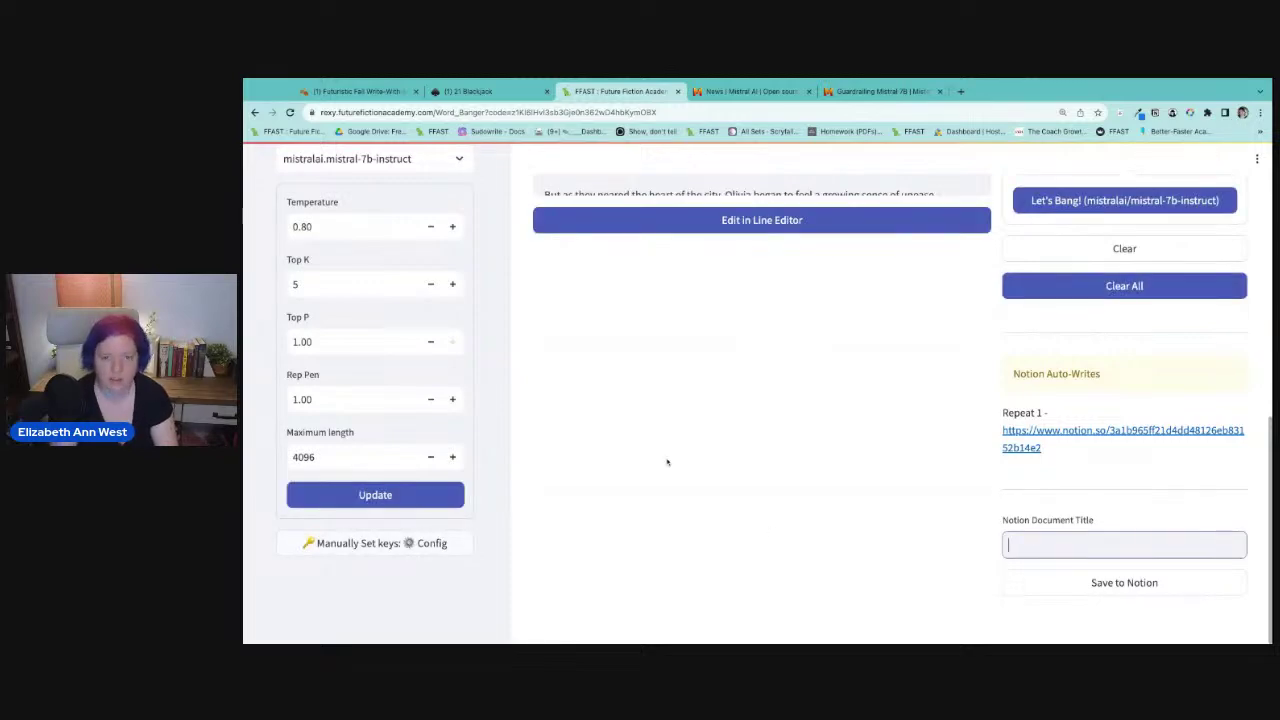
scroll(667, 462, up, 7)
scroll(722, 459, down, 7)
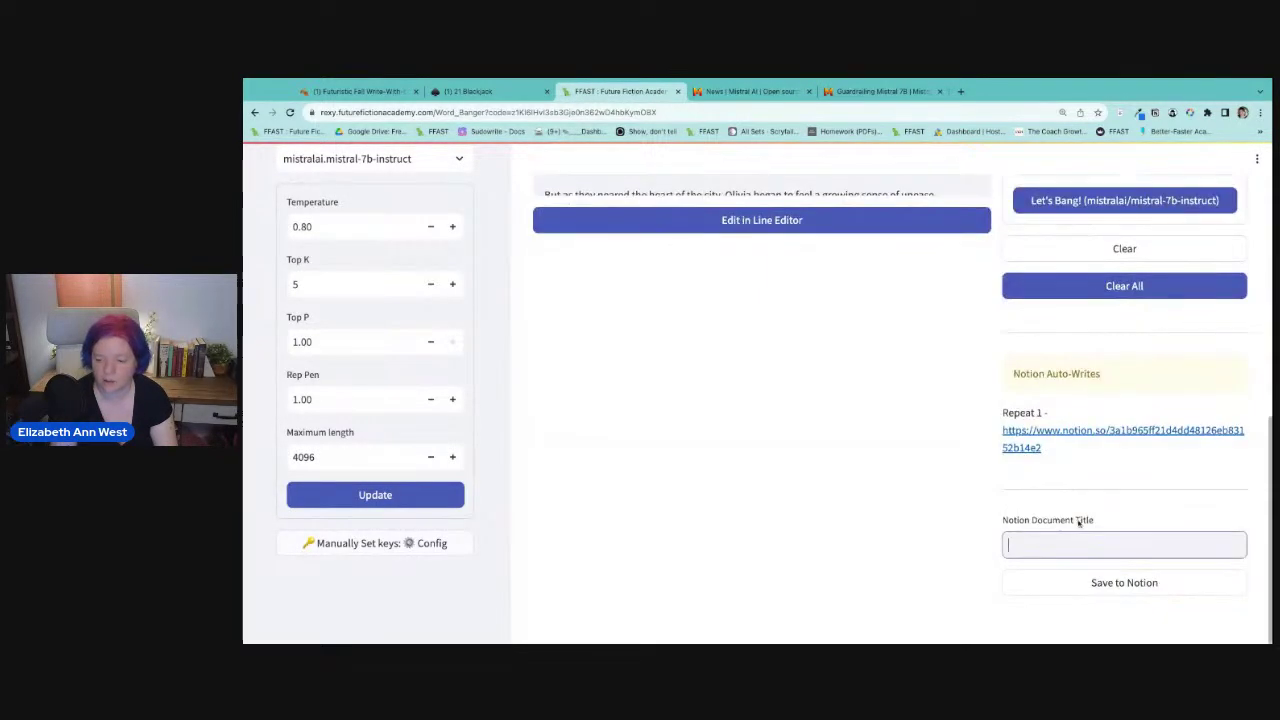
text(Prompt 4)
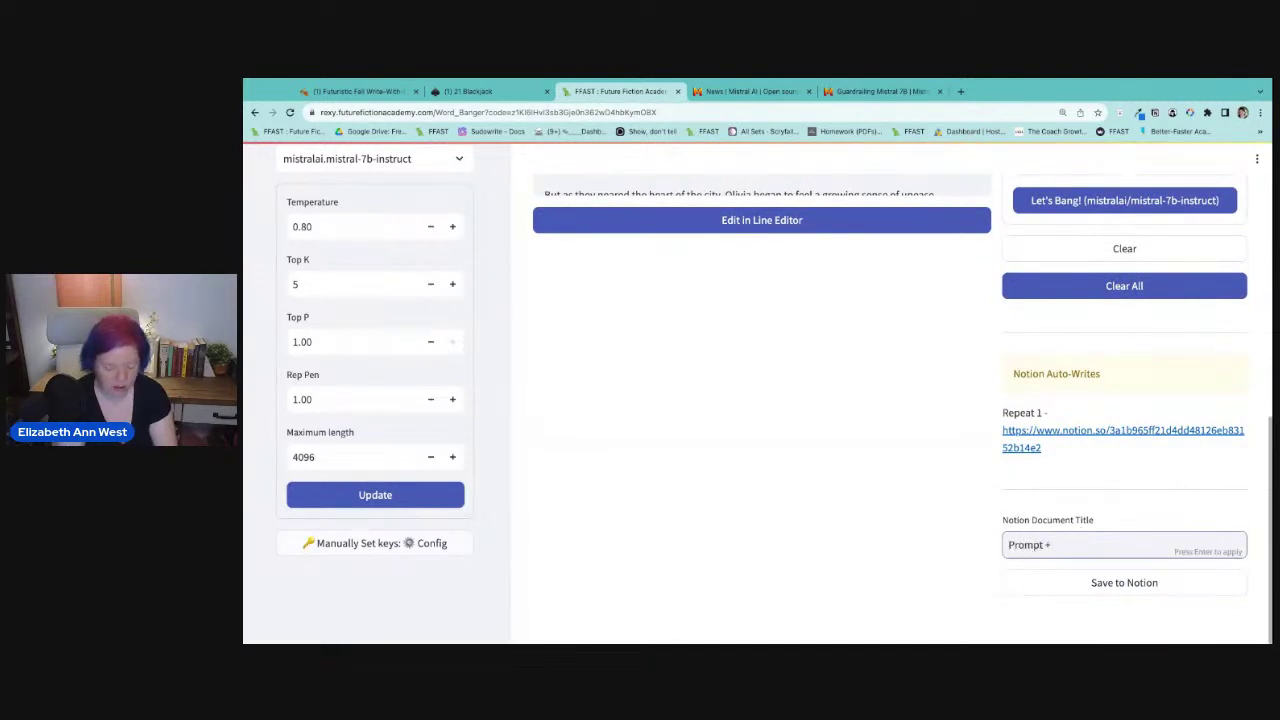
text( Big bang for)
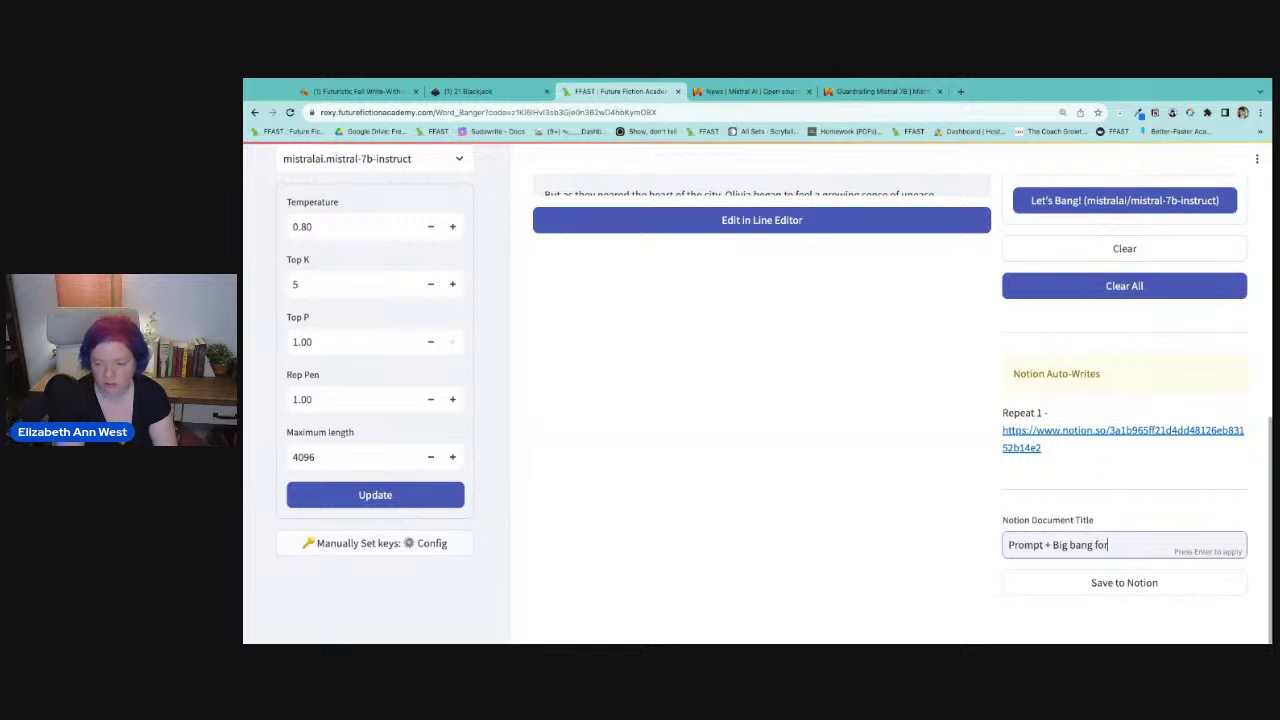
text( last autow)
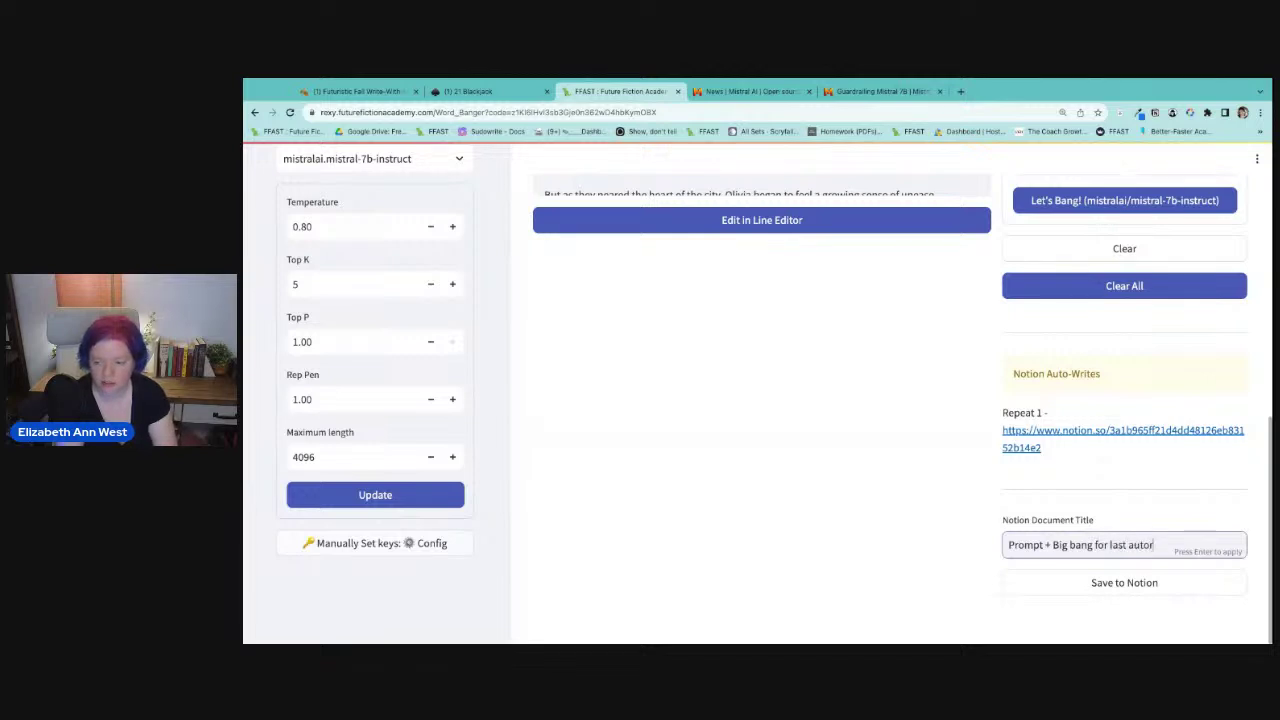
text(rite)
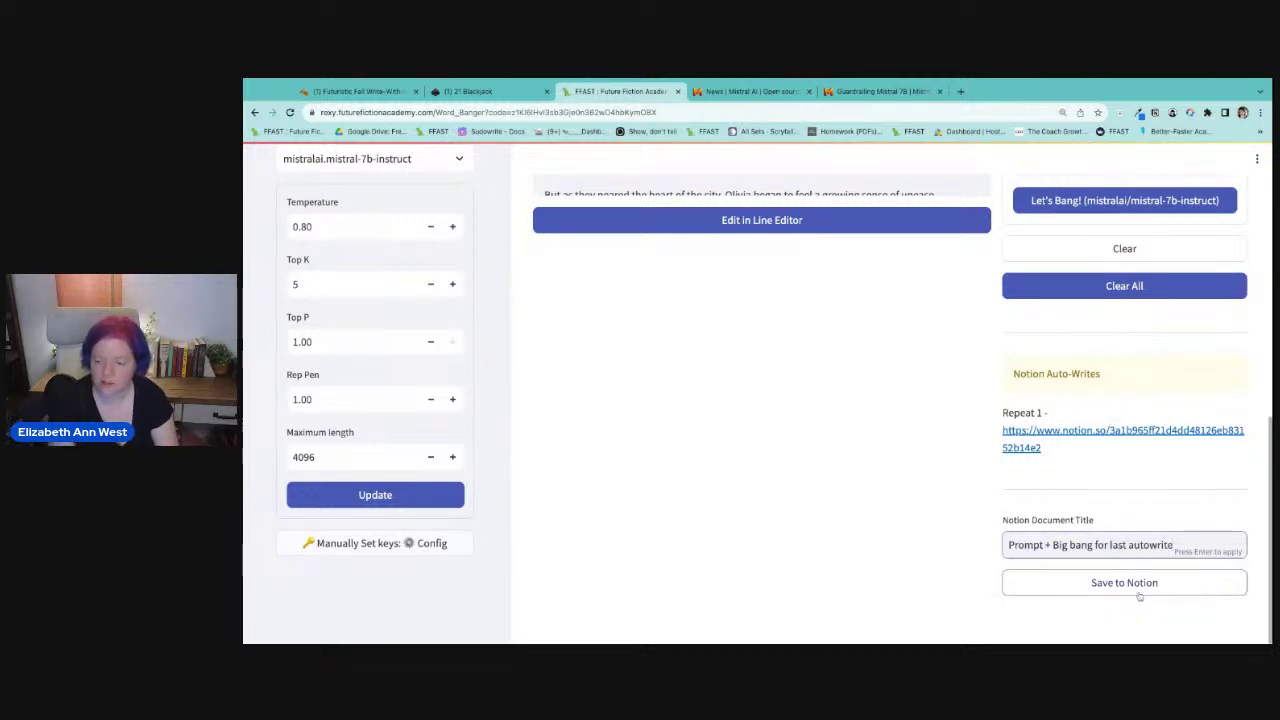
click(1137, 590)
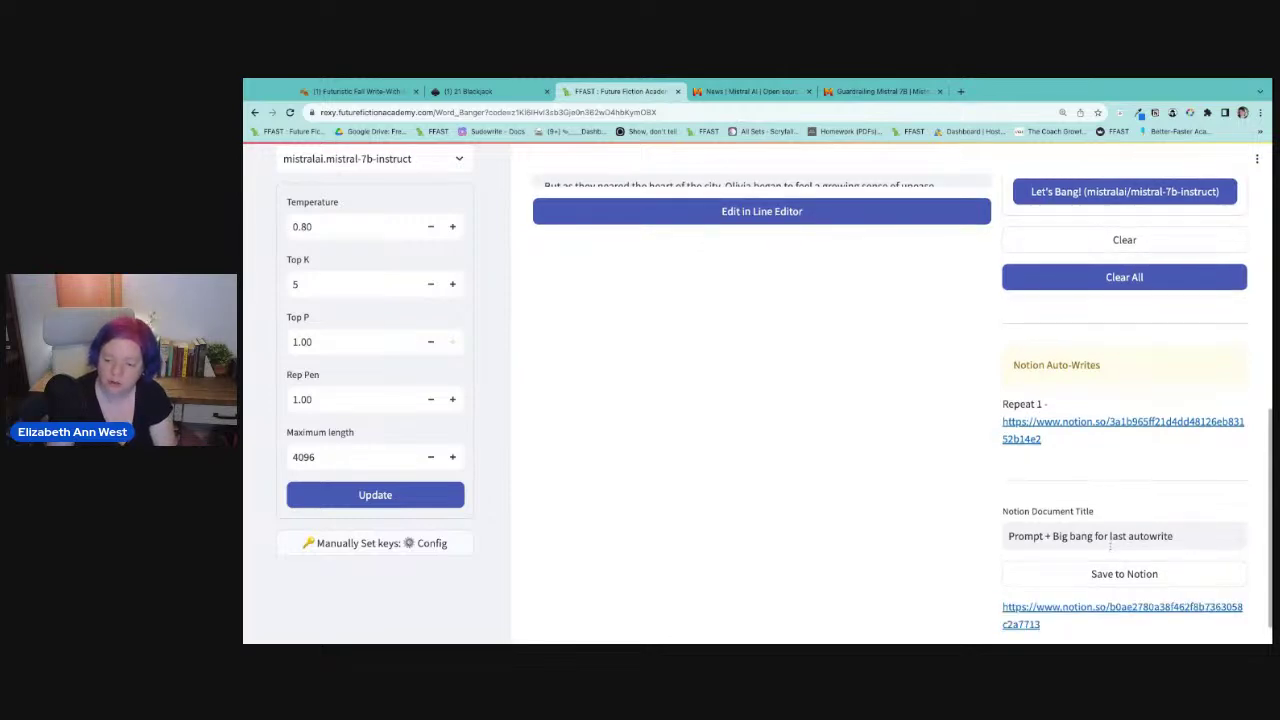
Move the full Inst 1 scene prompt into the Mistral template in slot s3, replacing "System Prompt + Instruction".
scroll(369, 352, up, 3)
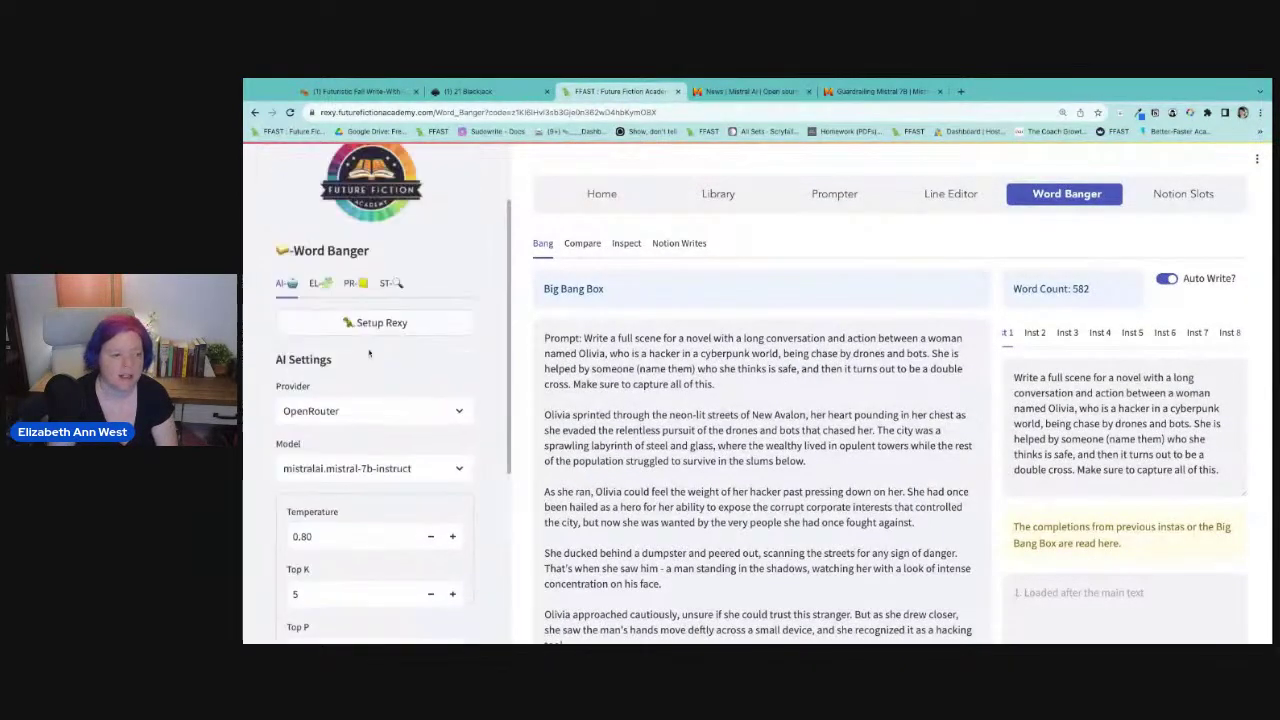
scroll(369, 352, up, 2)
click(320, 386)
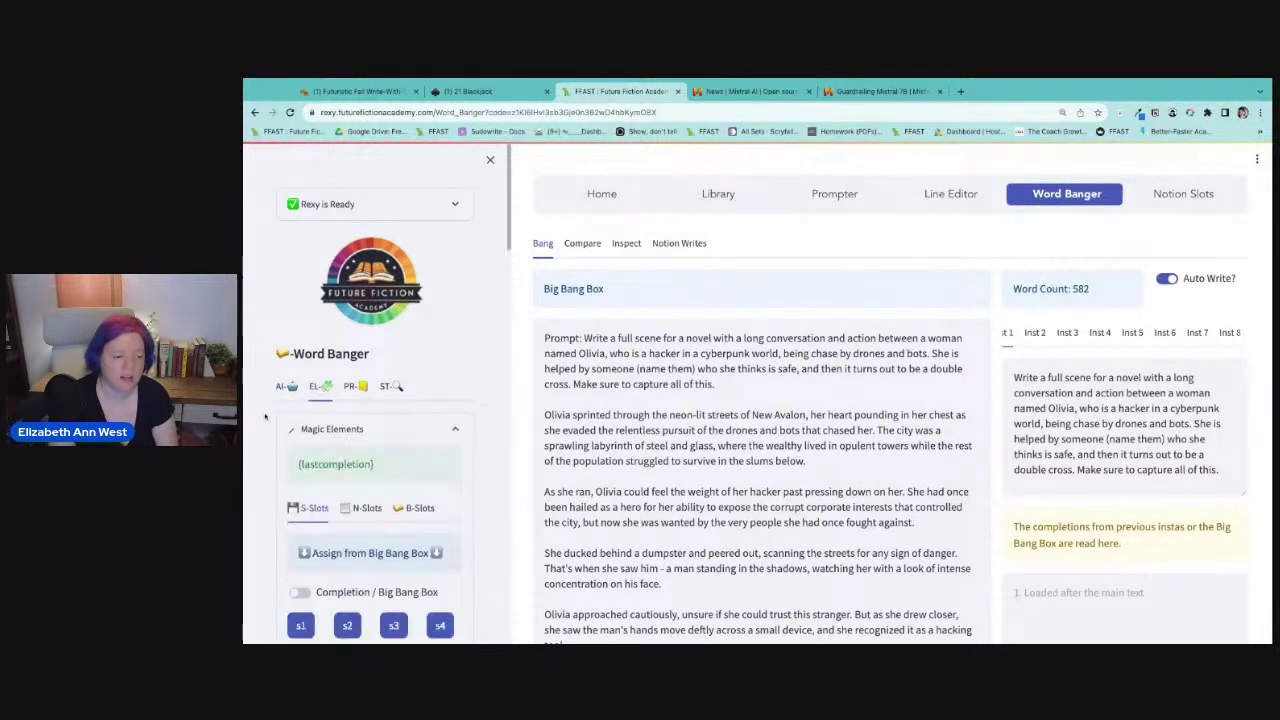
scroll(480, 453, down, 10)
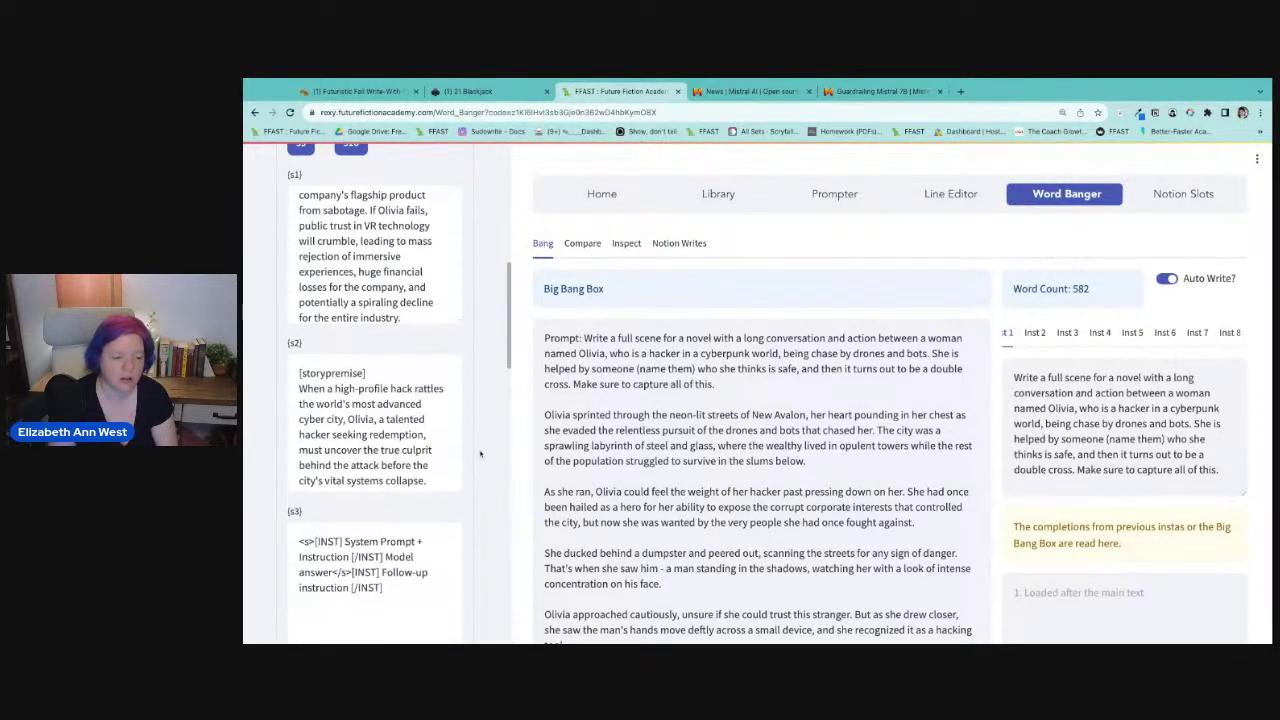
scroll(480, 453, down, 2)
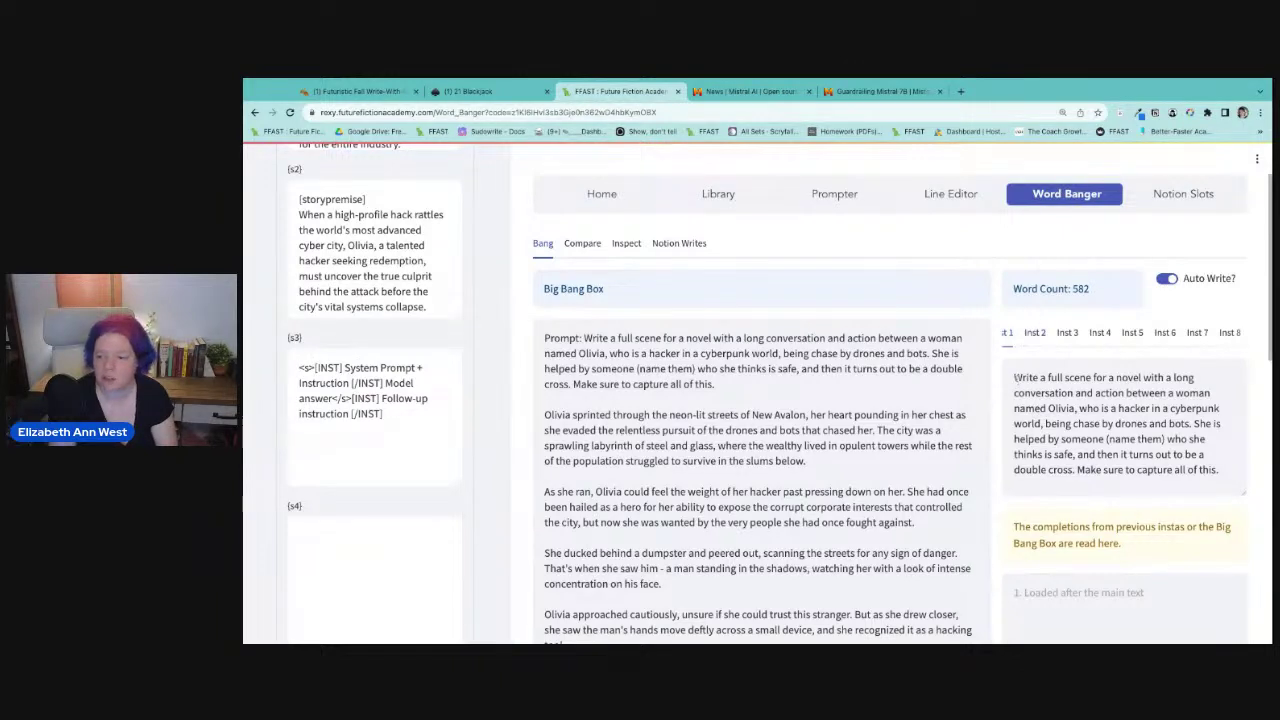
drag(1014, 377, 1219, 470)
key(ctrl+c)
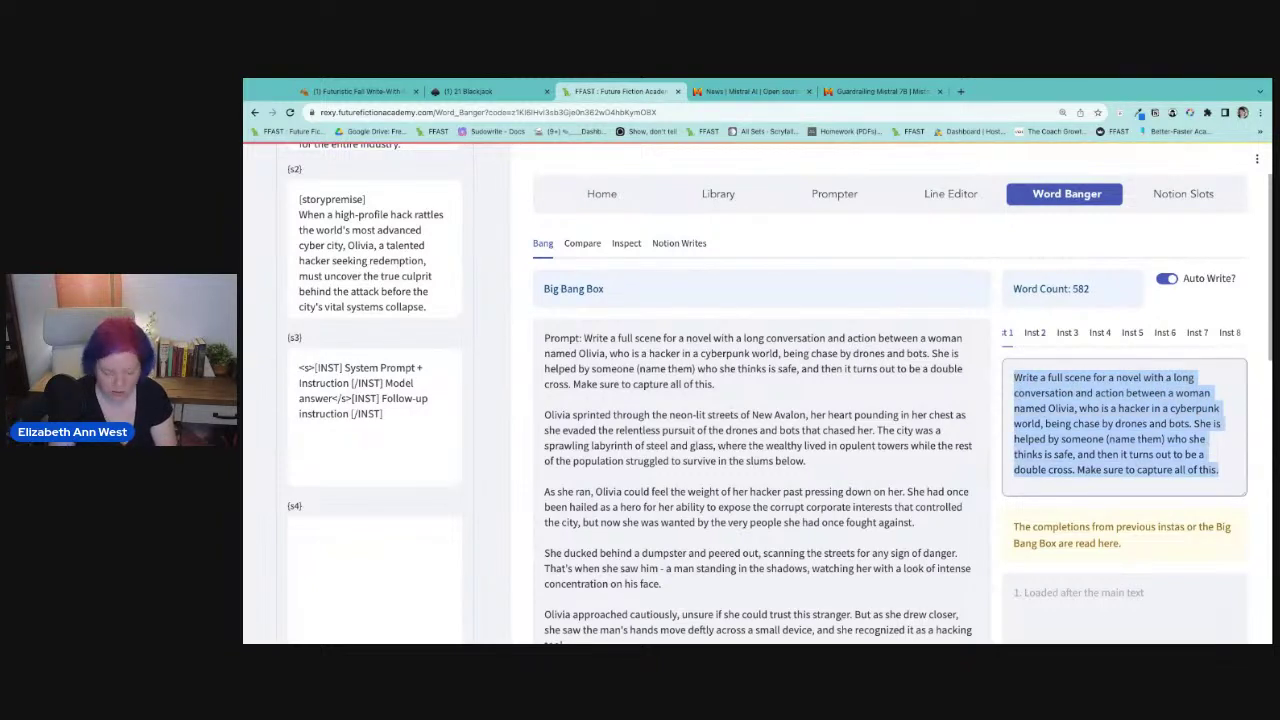
key(BackSpace)
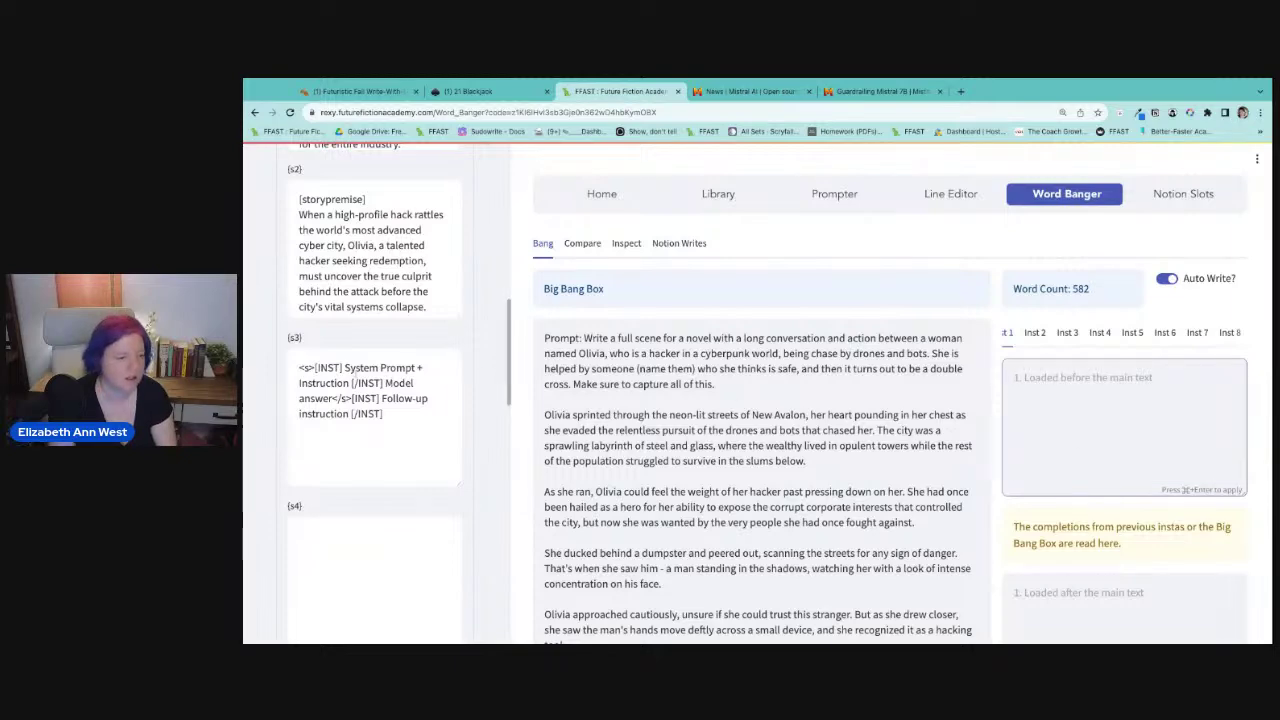
click(346, 368)
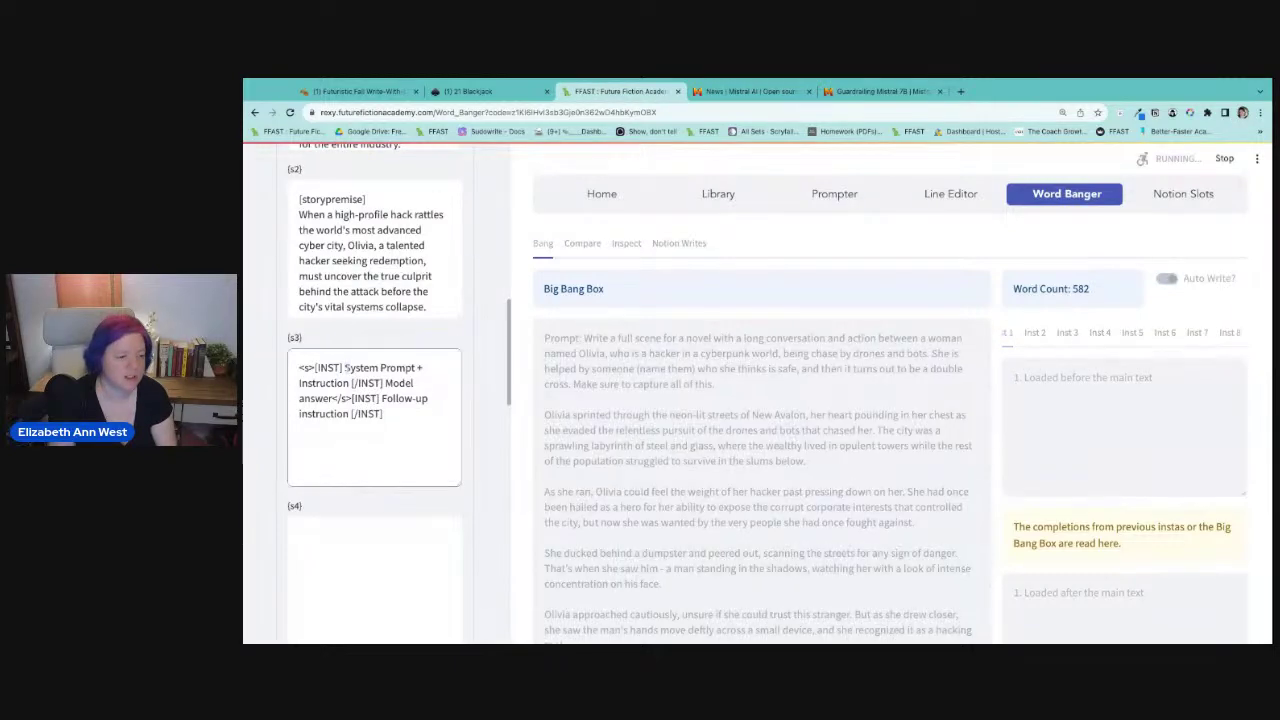
shift+click(351, 383)
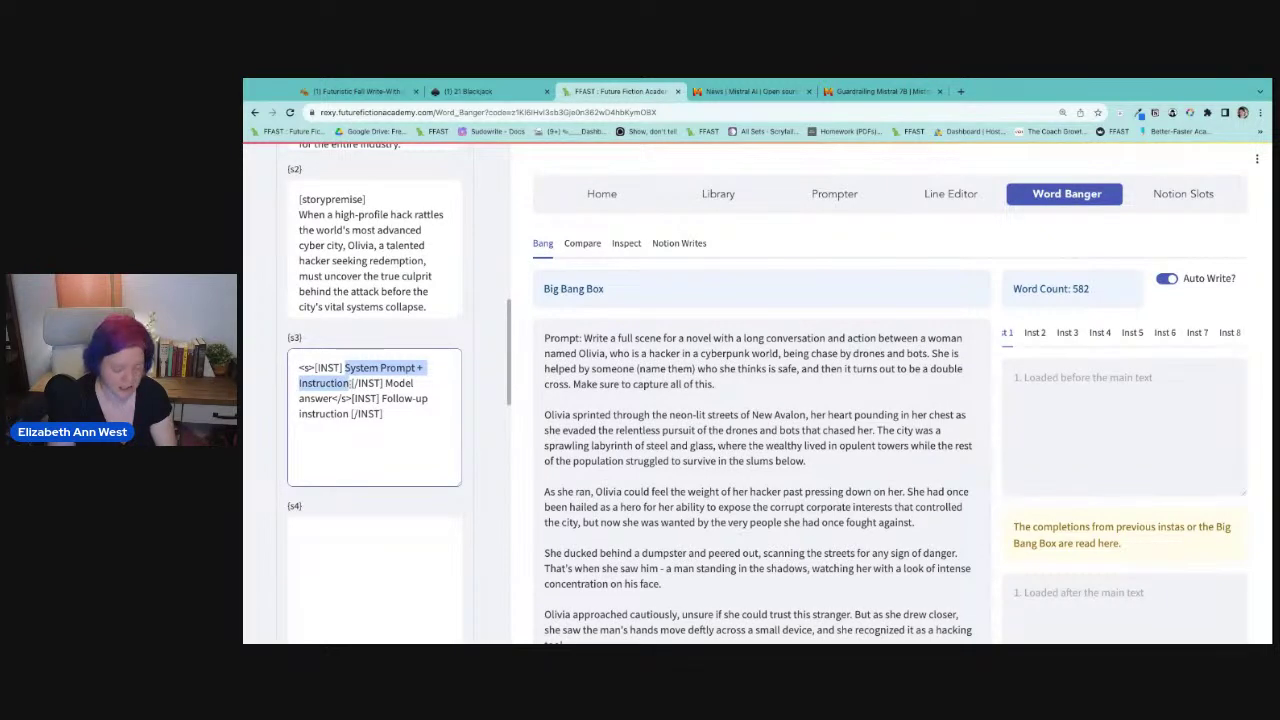
key(ctrl+v)
Replace "Follow-up instruction" in the s3 template with "Write at least 2,000 words".
scroll(391, 406, down, 2)
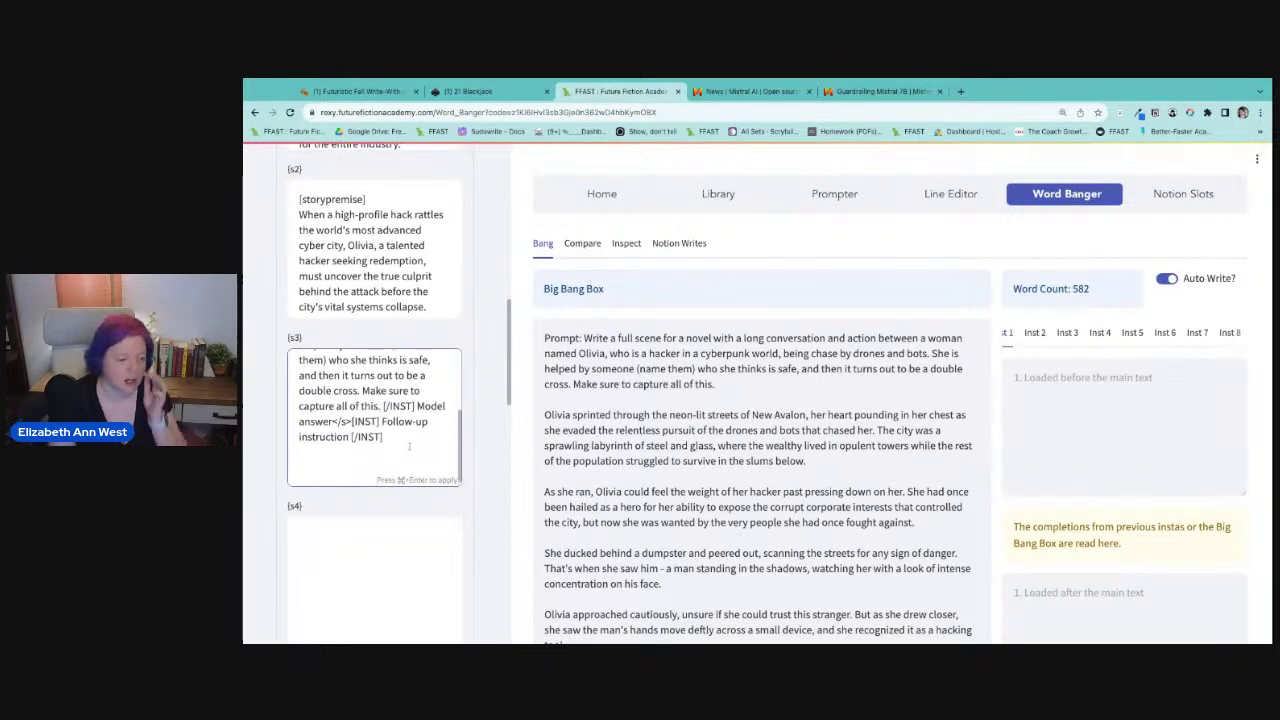
click(384, 422)
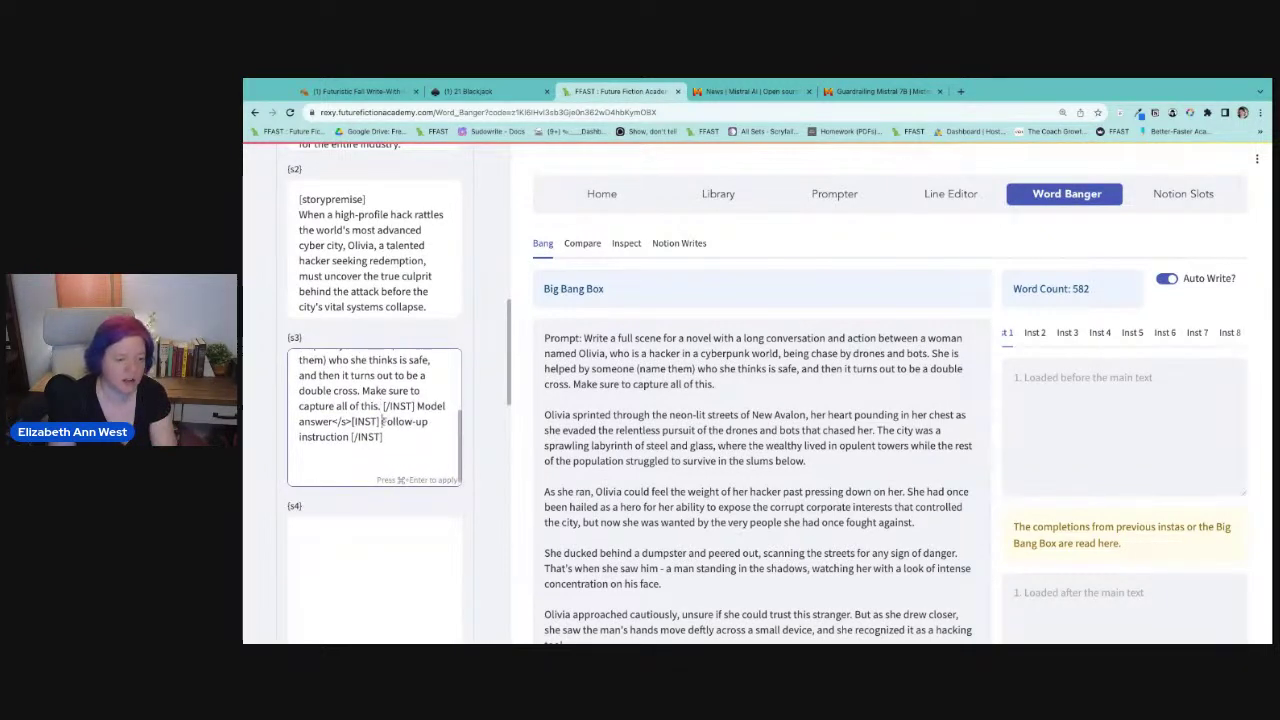
key(shift+Down)
key(shift+Left)
key(shift+Left)
key(shift+Left)
key(shift+Left)
key(shift+Left)
key(shift+Left)
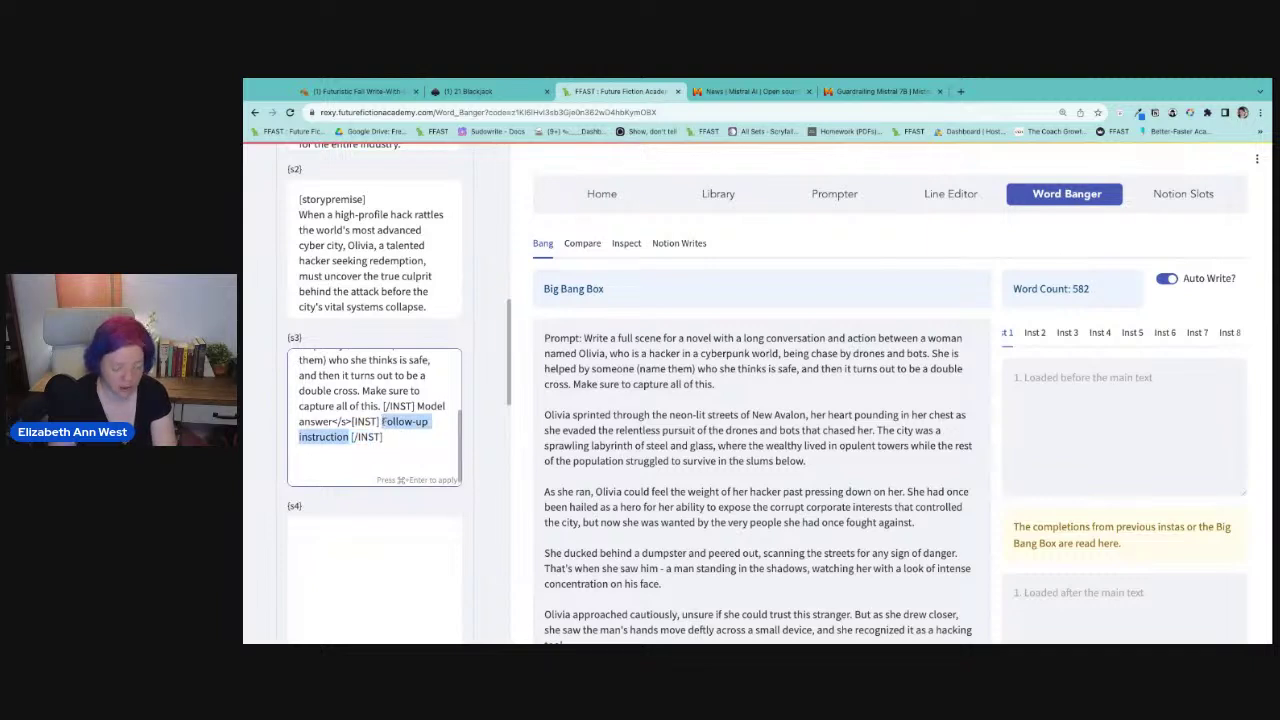
text(Write at least)
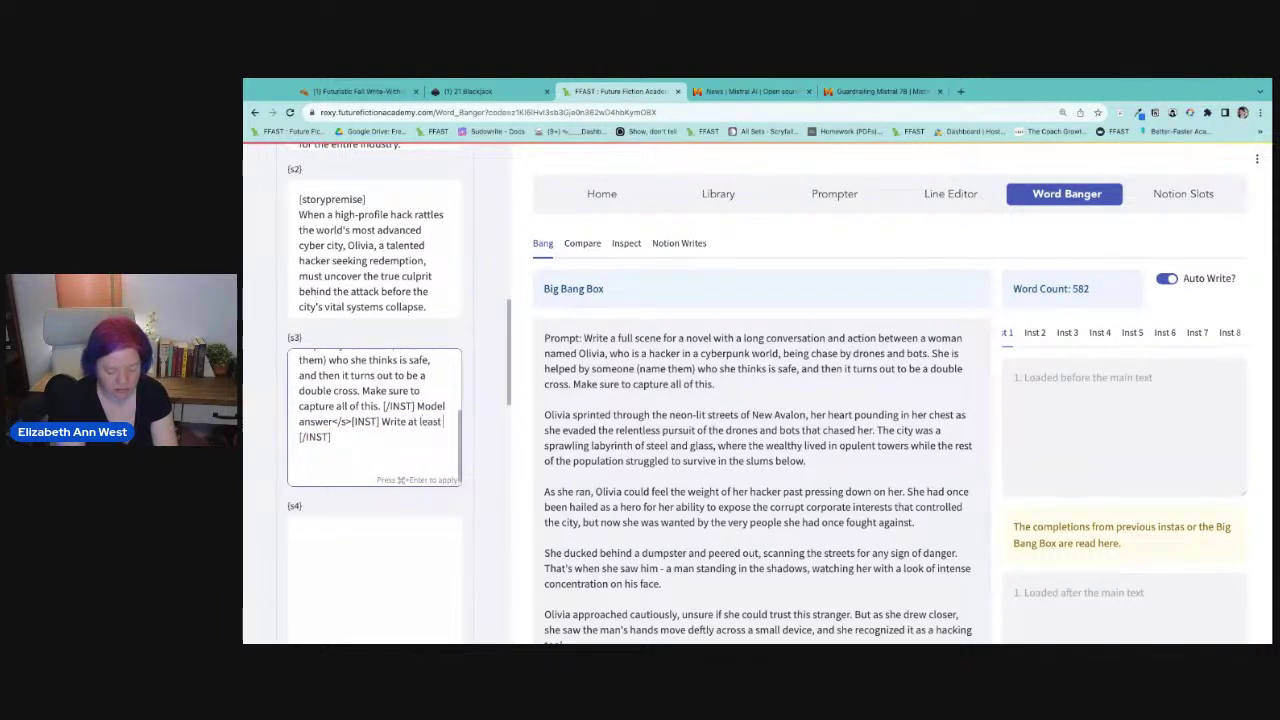
text( 2,000 words)
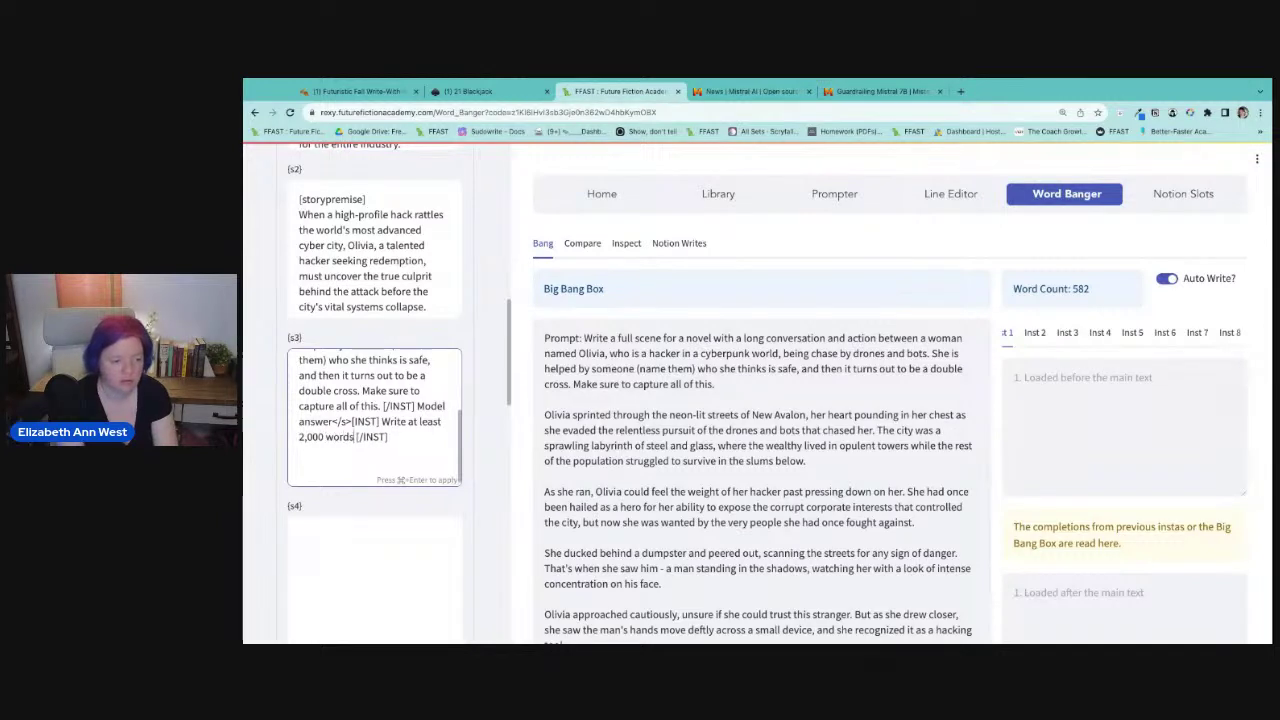
Copy the complete s3 template text, including its <s>[INST] tags, into the empty Inst 1 prompt box.
key(ctrl+a)
key(ctrl+c)
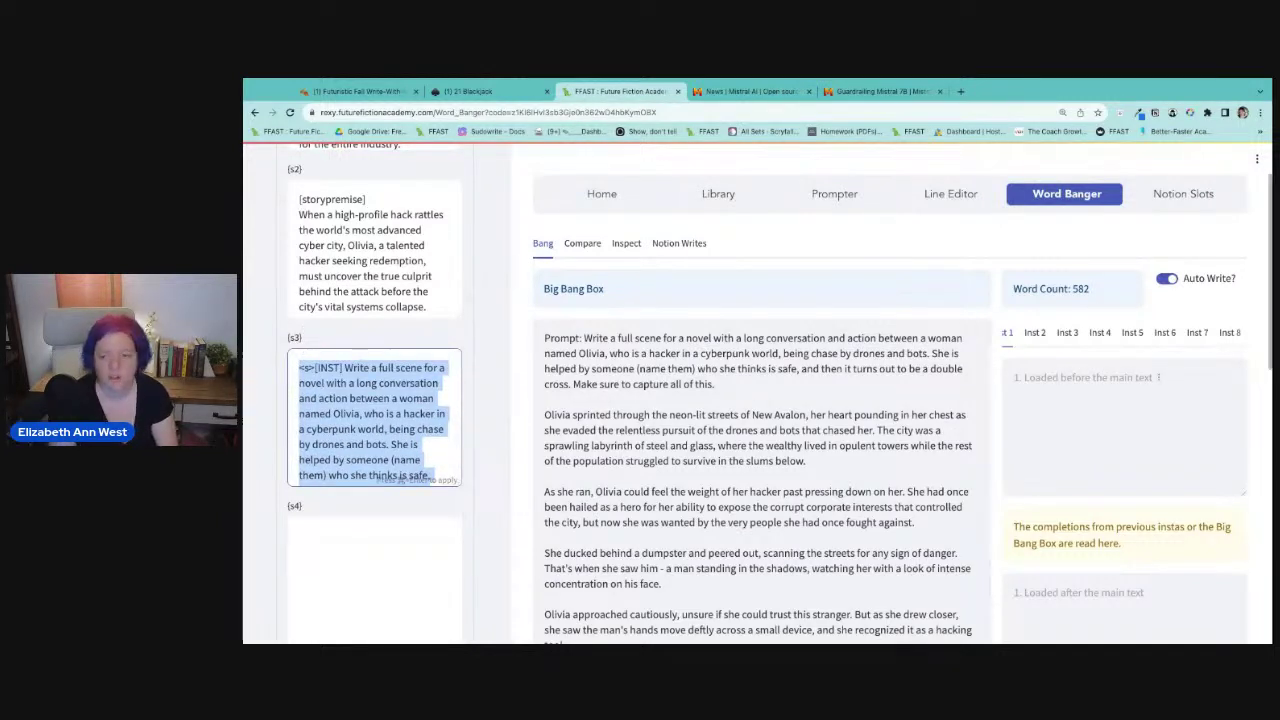
click(1143, 377)
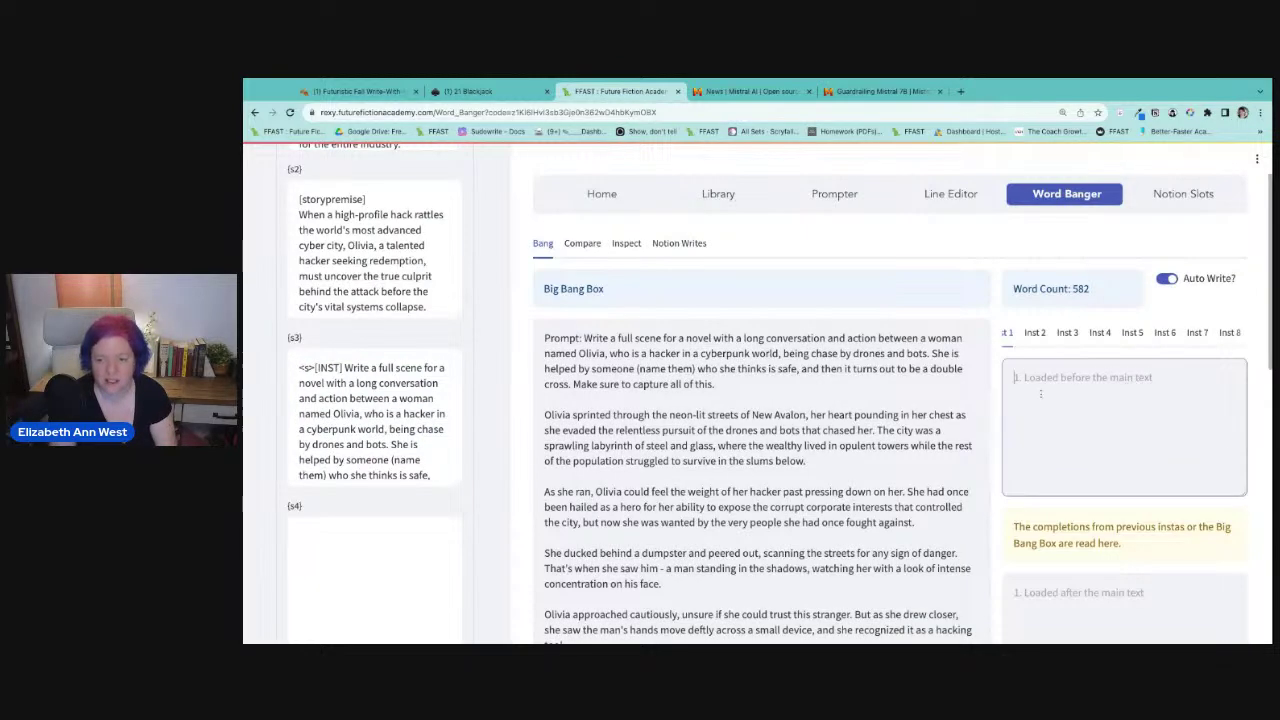
key(ctrl+v)
Clear the old scene from the Big Bang Box and run the Inst 1 prompt once with mistralai/mistral-7b-instruct.
scroll(767, 480, down, 5)
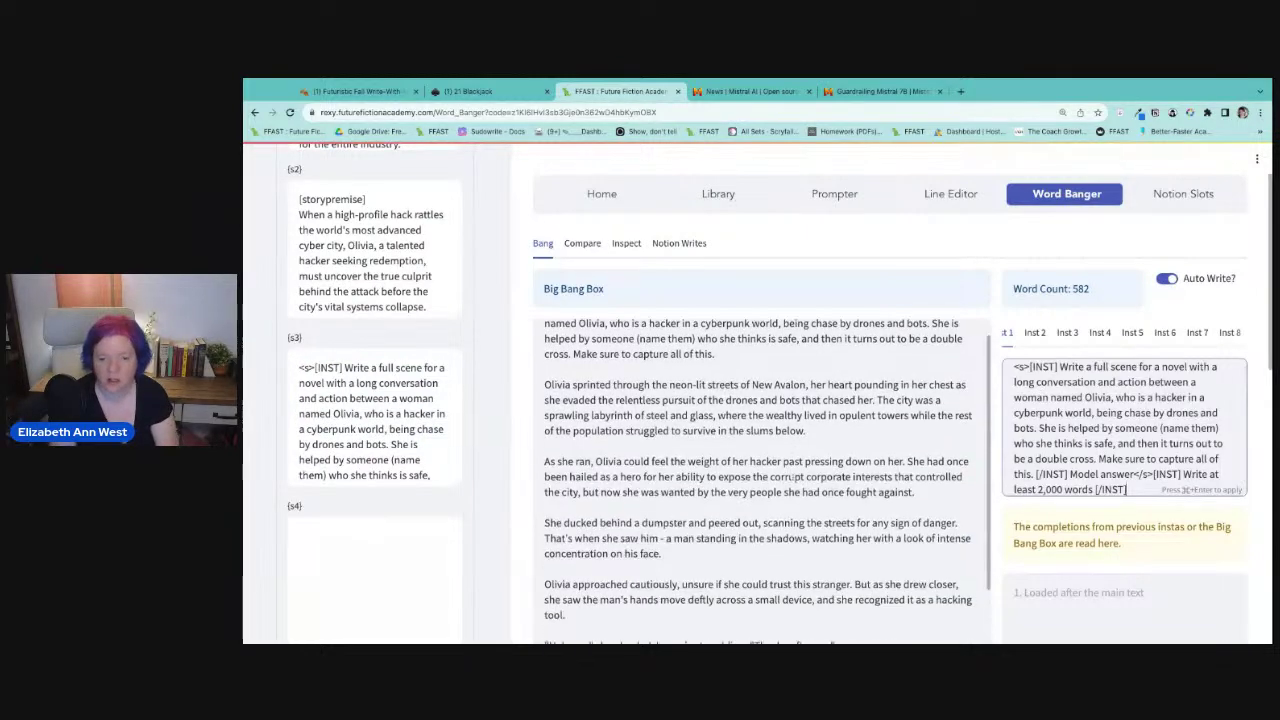
scroll(1086, 483, down, 6)
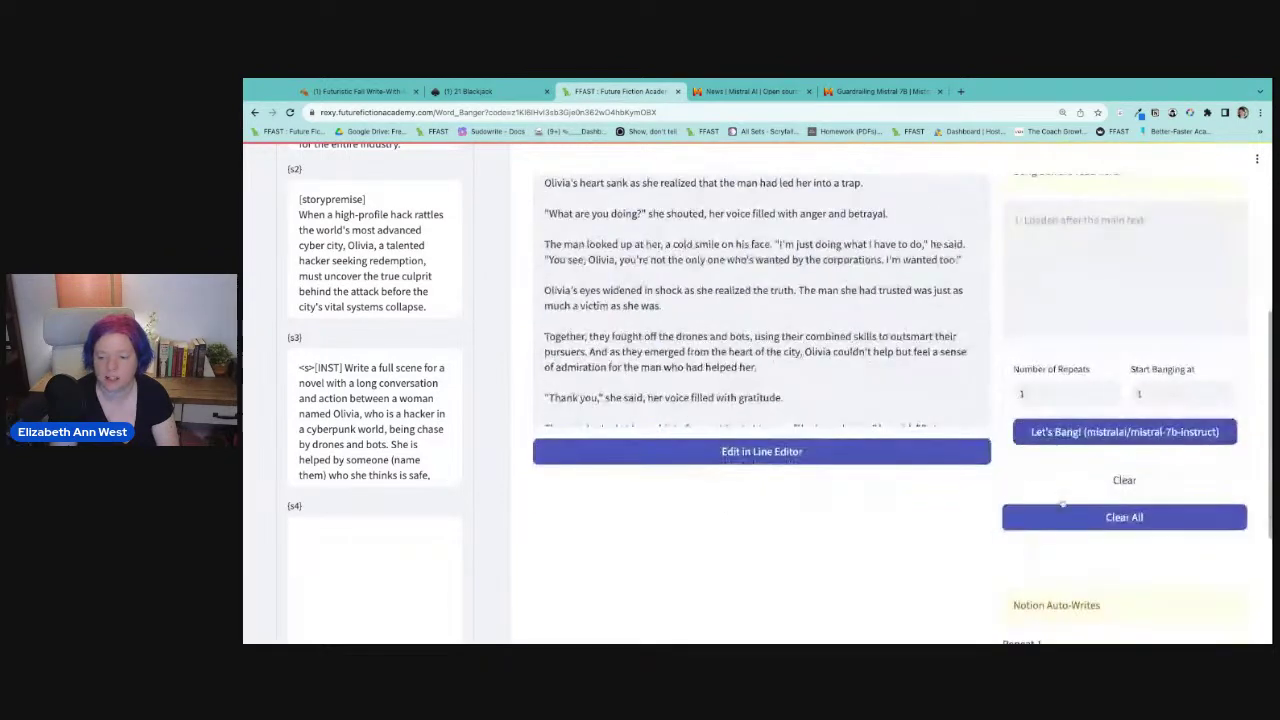
click(1086, 481)
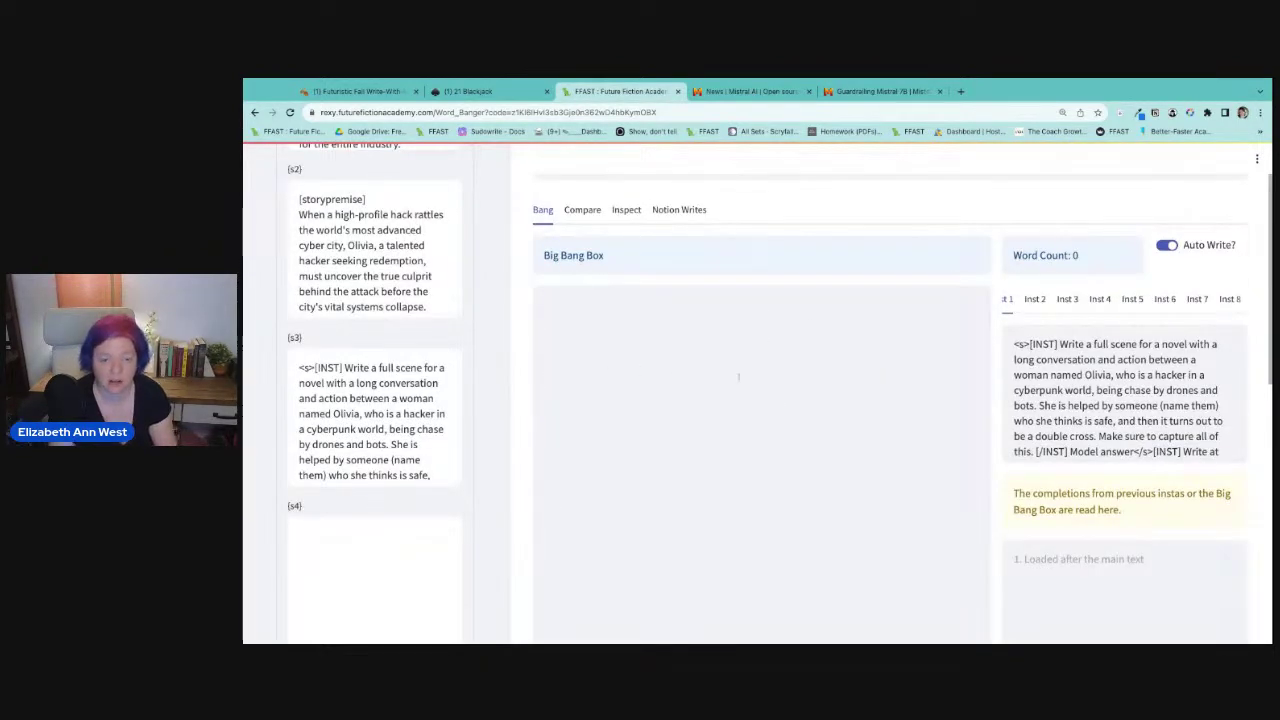
scroll(900, 376, down, 4)
click(1093, 370)
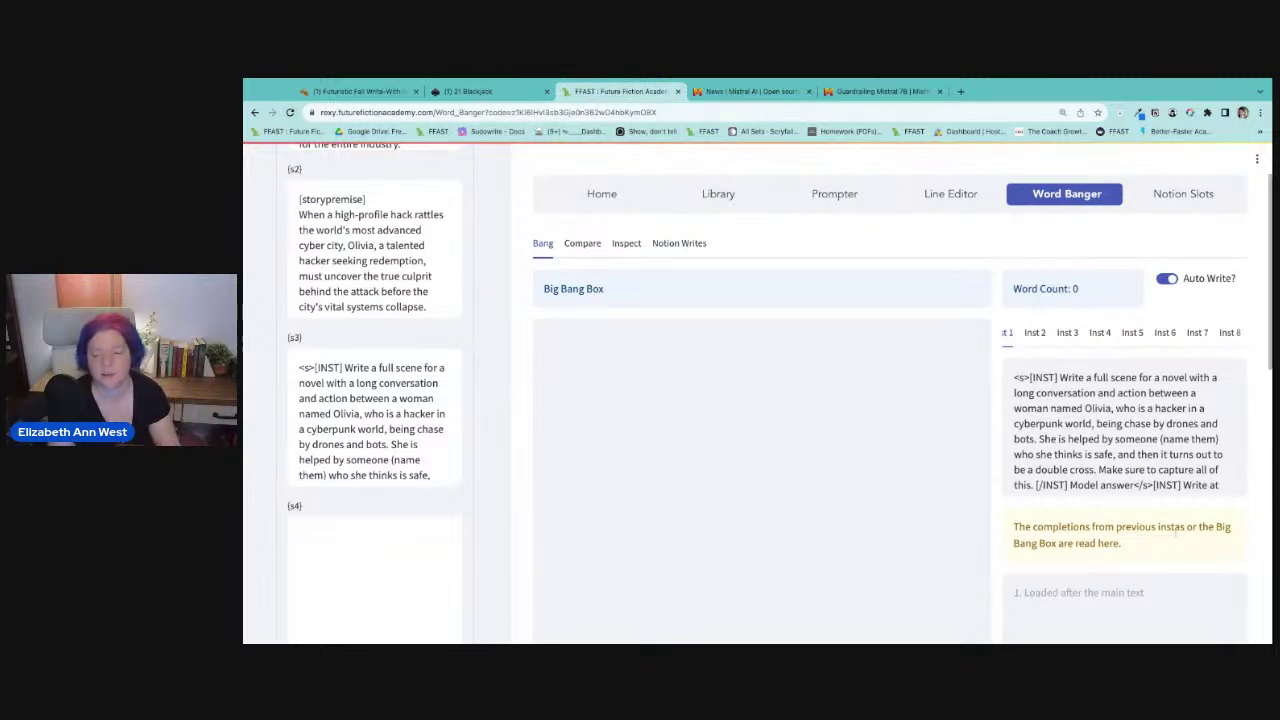
scroll(1184, 530, down, 2)
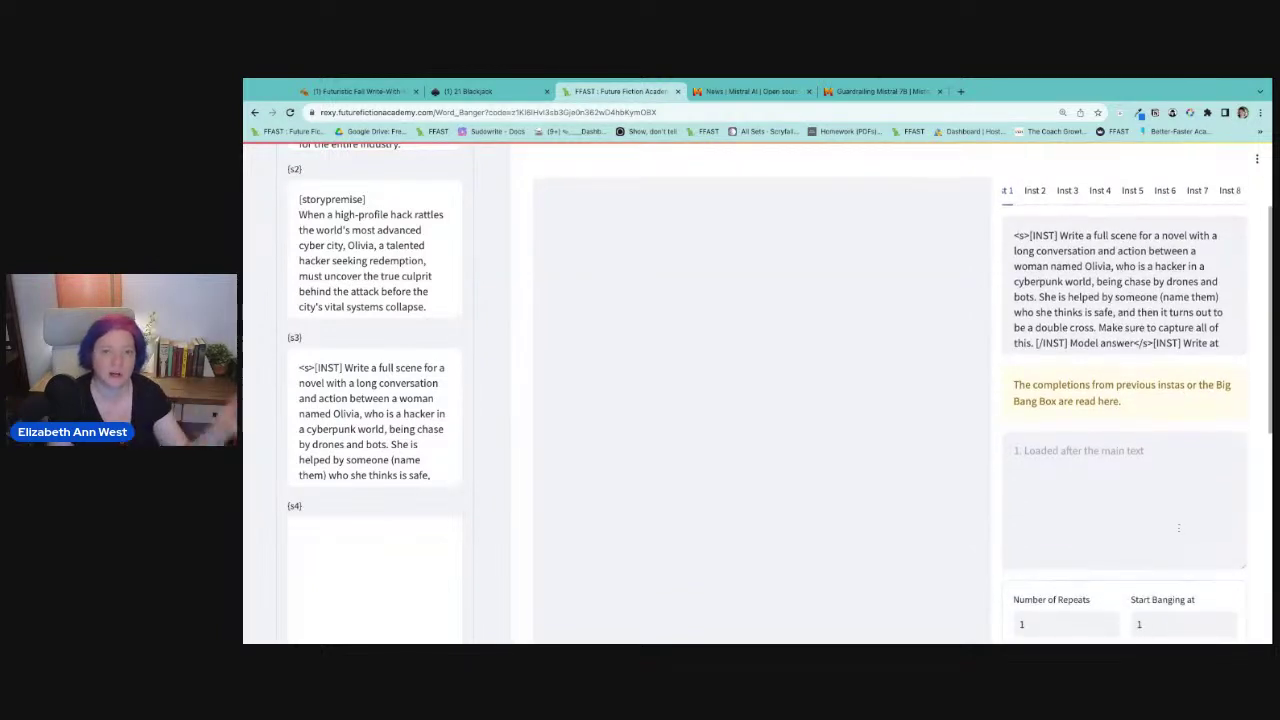
scroll(1180, 528, down, 1)
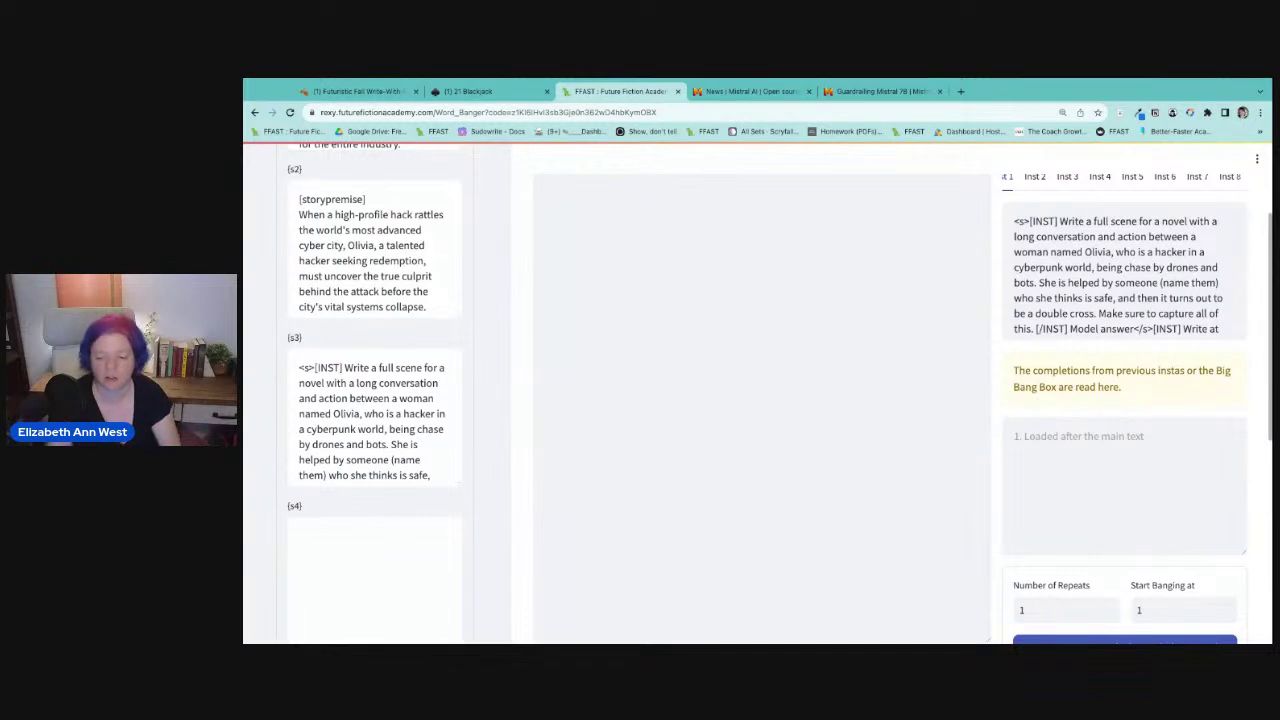
scroll(1086, 517, down, 2)
click(1093, 516)
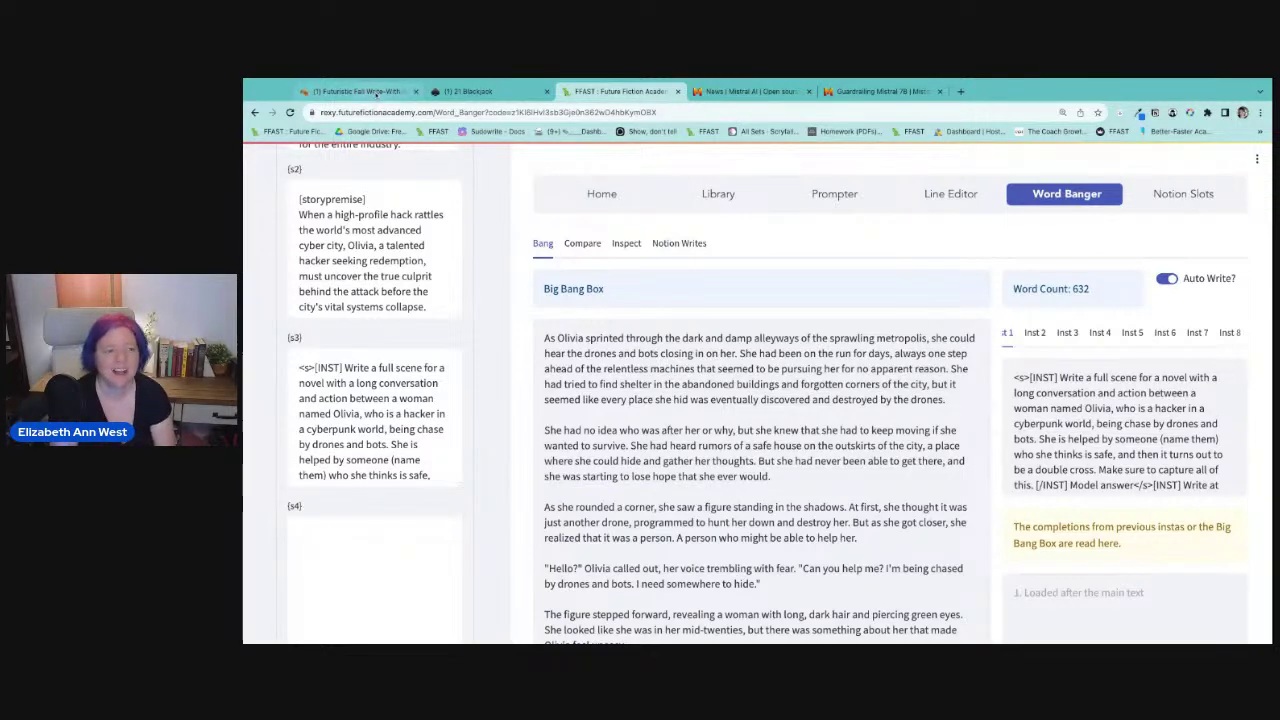
Switch to Notion and open the document "Prompt + Big bang for last autowrite" from the write-with-me page's Autowrite link.
click(376, 93)
scroll(535, 535, up, 4)
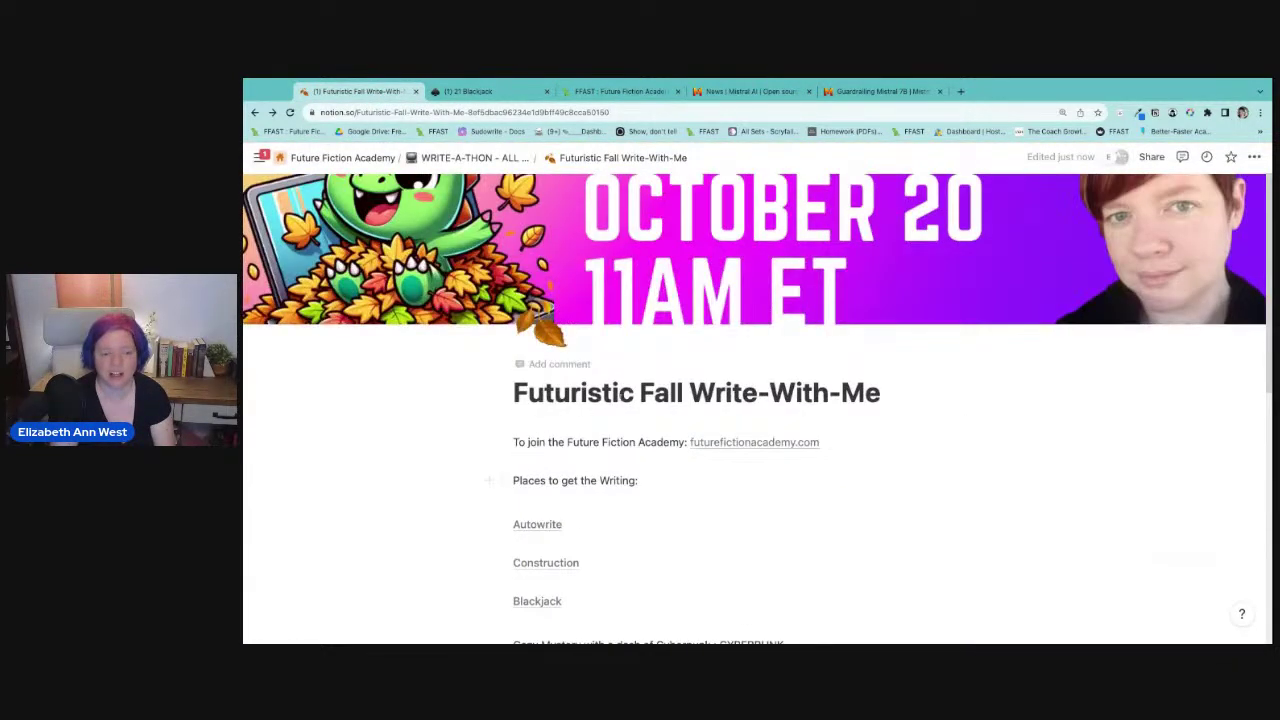
click(535, 528)
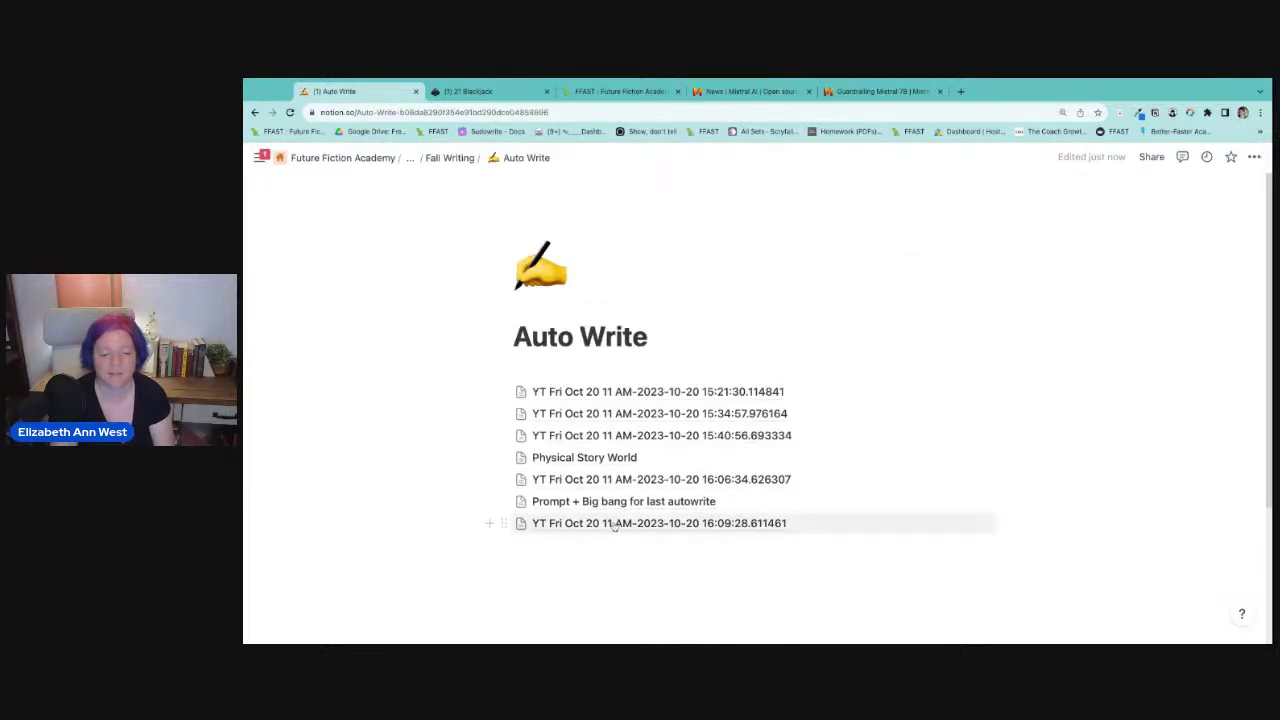
click(612, 505)
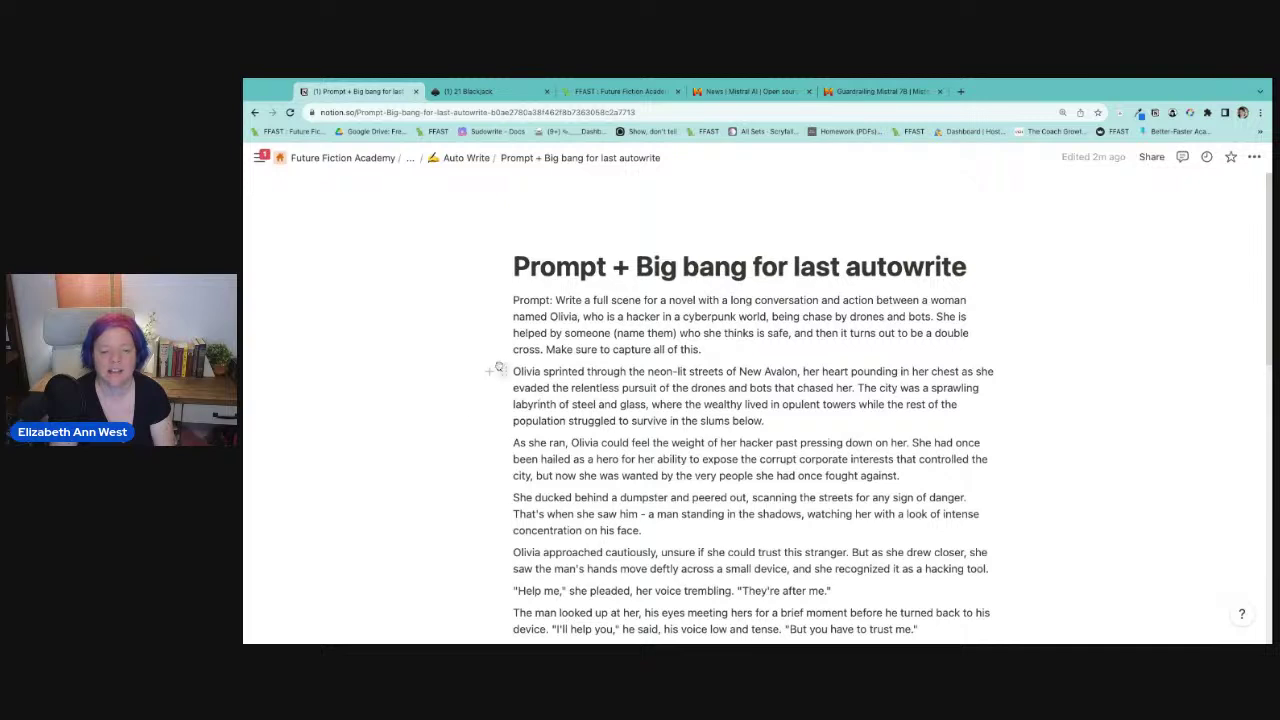
Read through the saved scene from its opening paragraph to the ending, checking how it handles the helper and the double cross.
drag(513, 371, 764, 421)
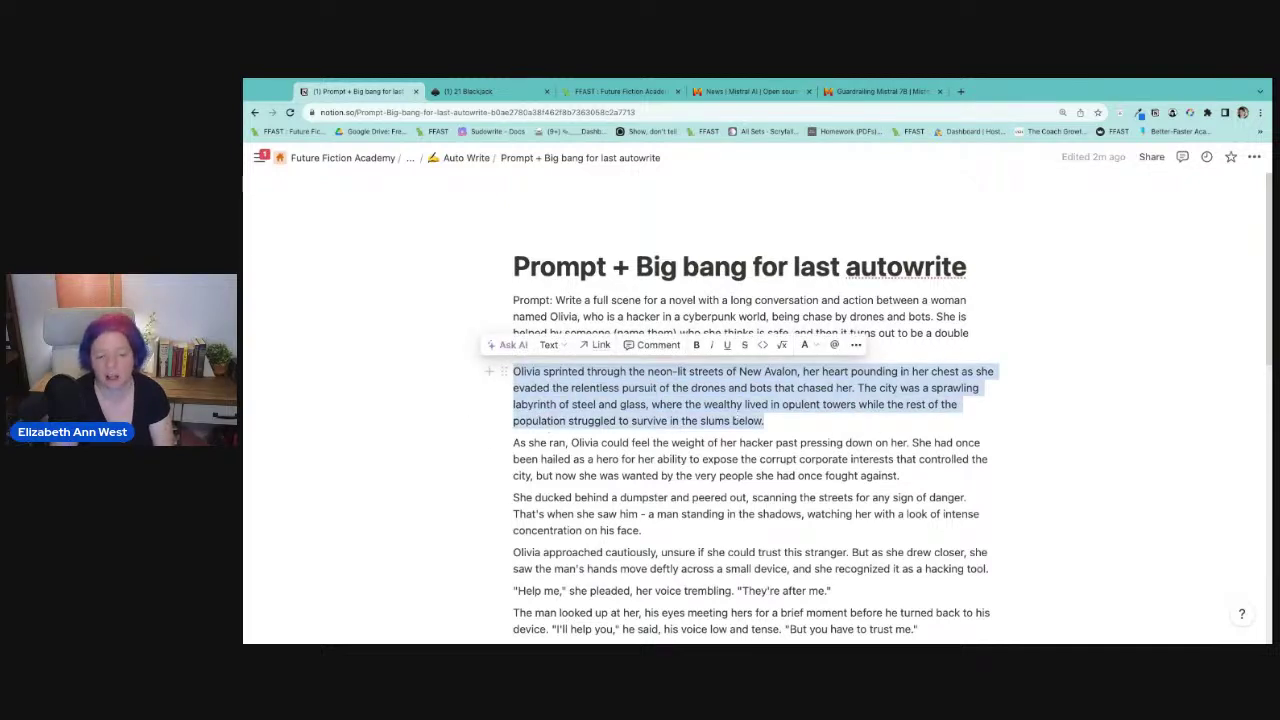
scroll(738, 440, down, 1)
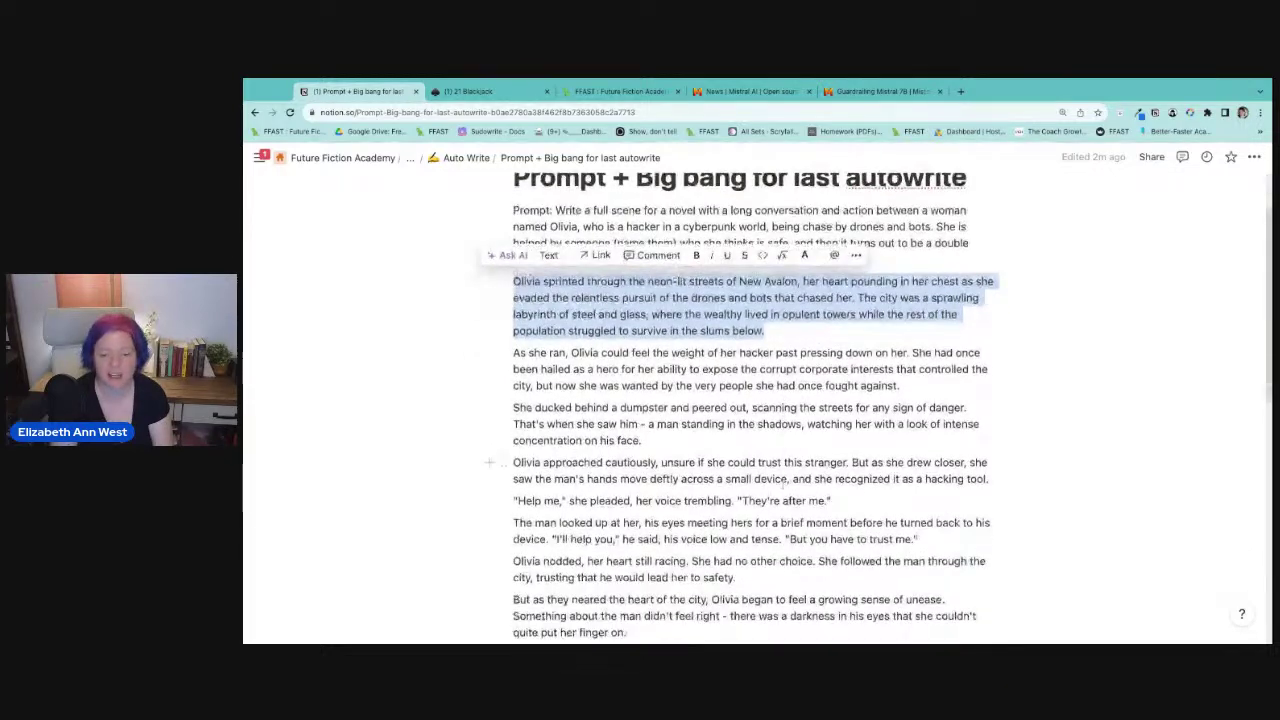
scroll(760, 400, down, 3)
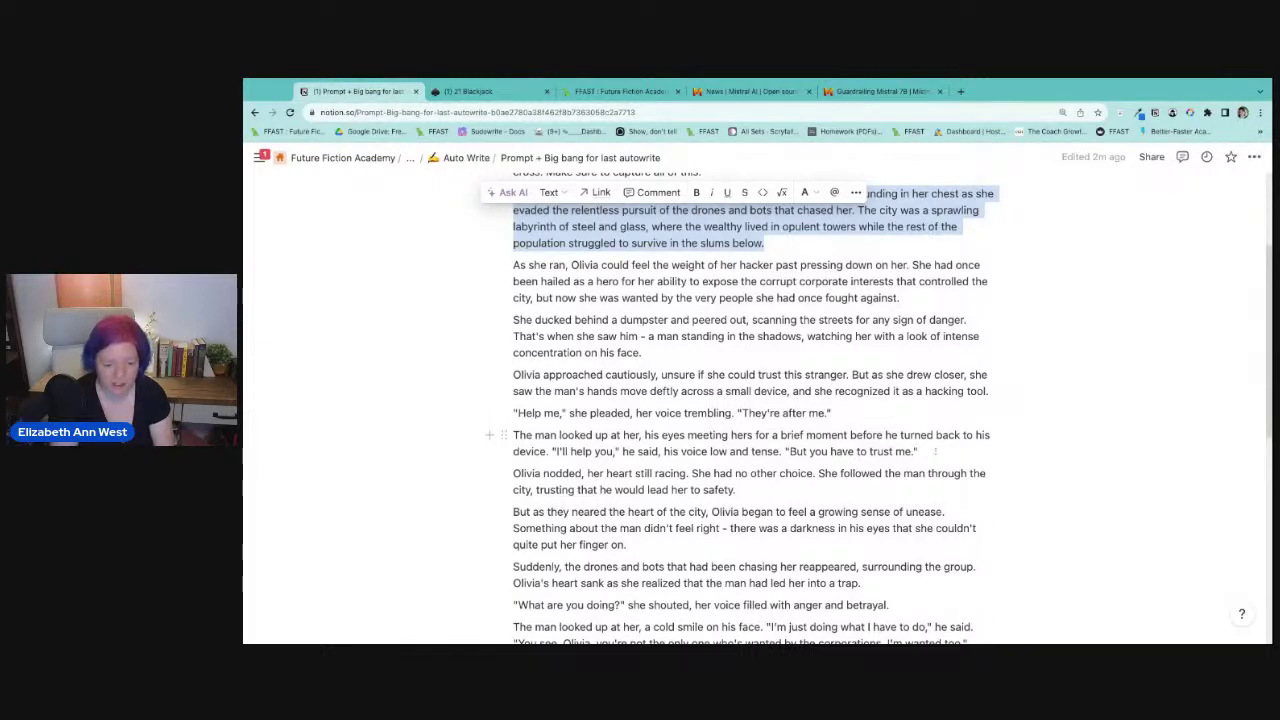
scroll(935, 452, down, 5)
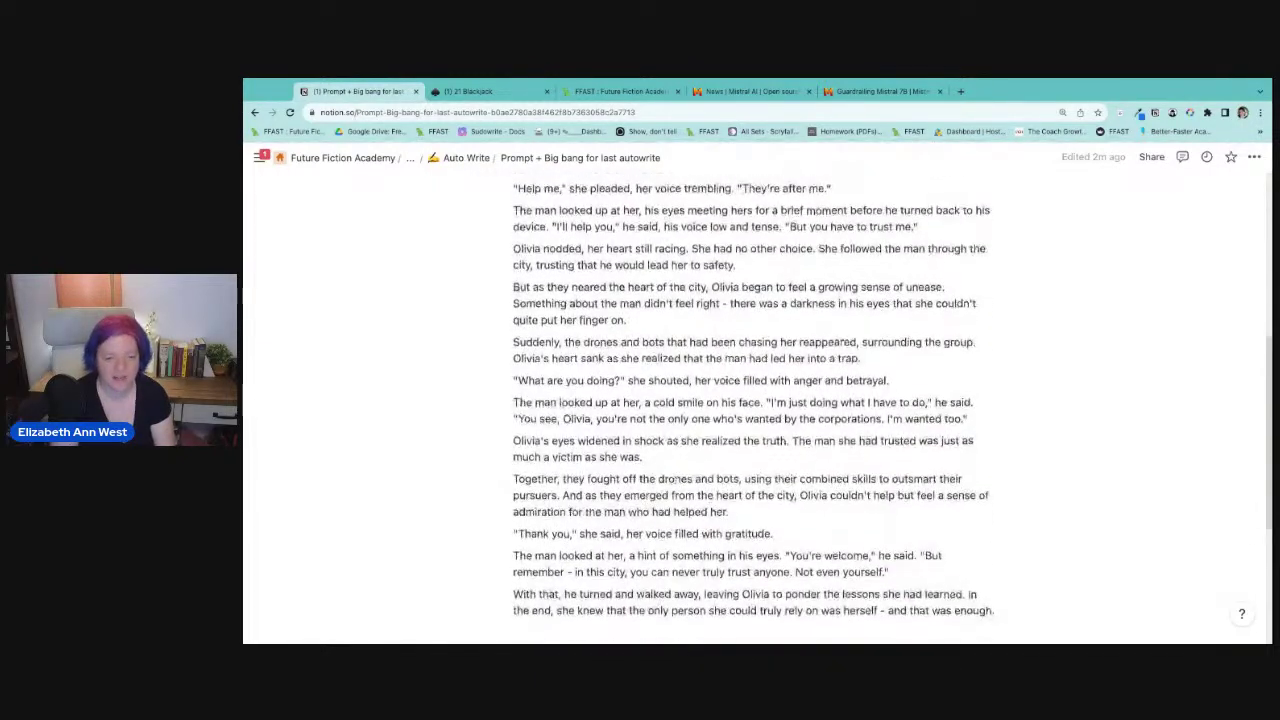
scroll(674, 480, down, 1)
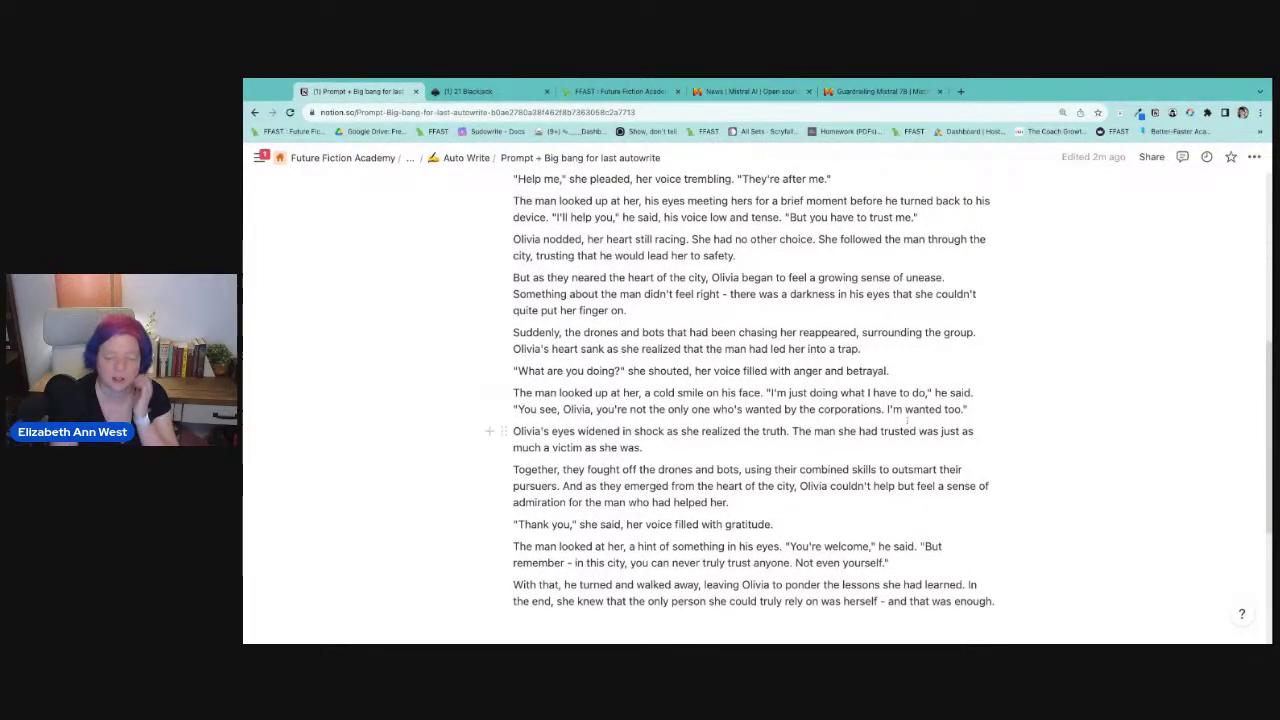
scroll(844, 510, down, 1)
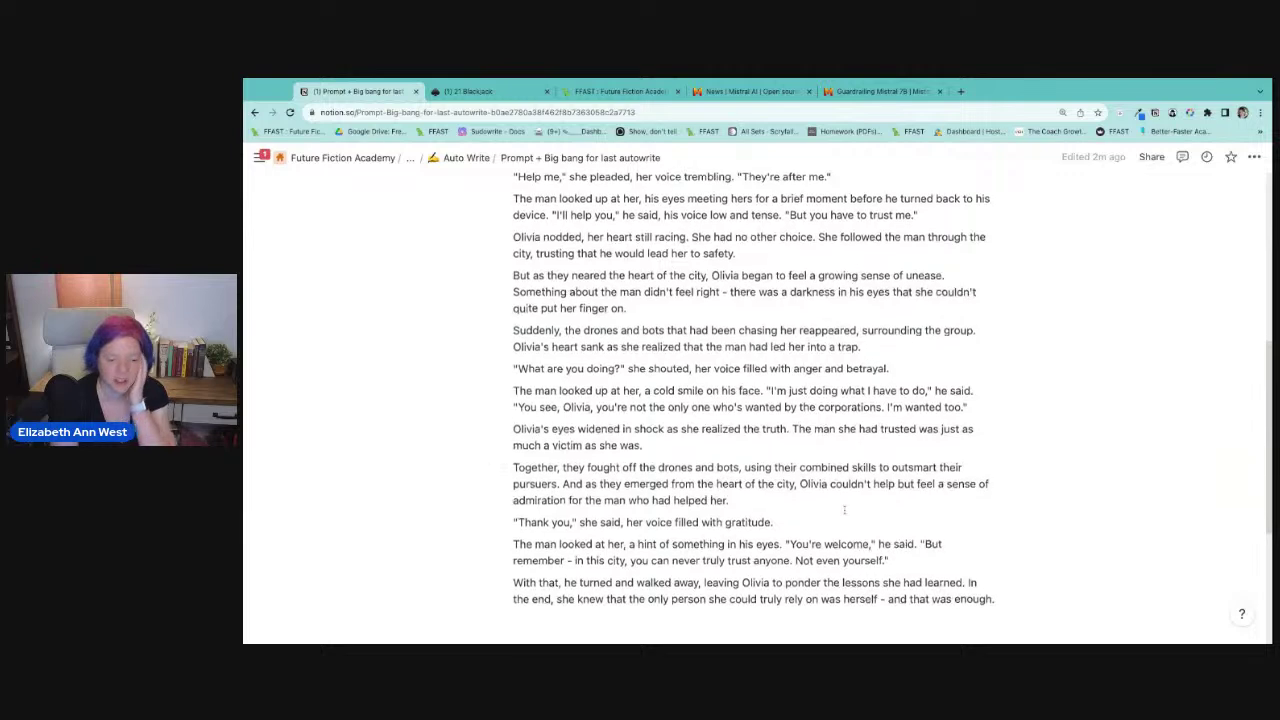
scroll(844, 510, down, 1)
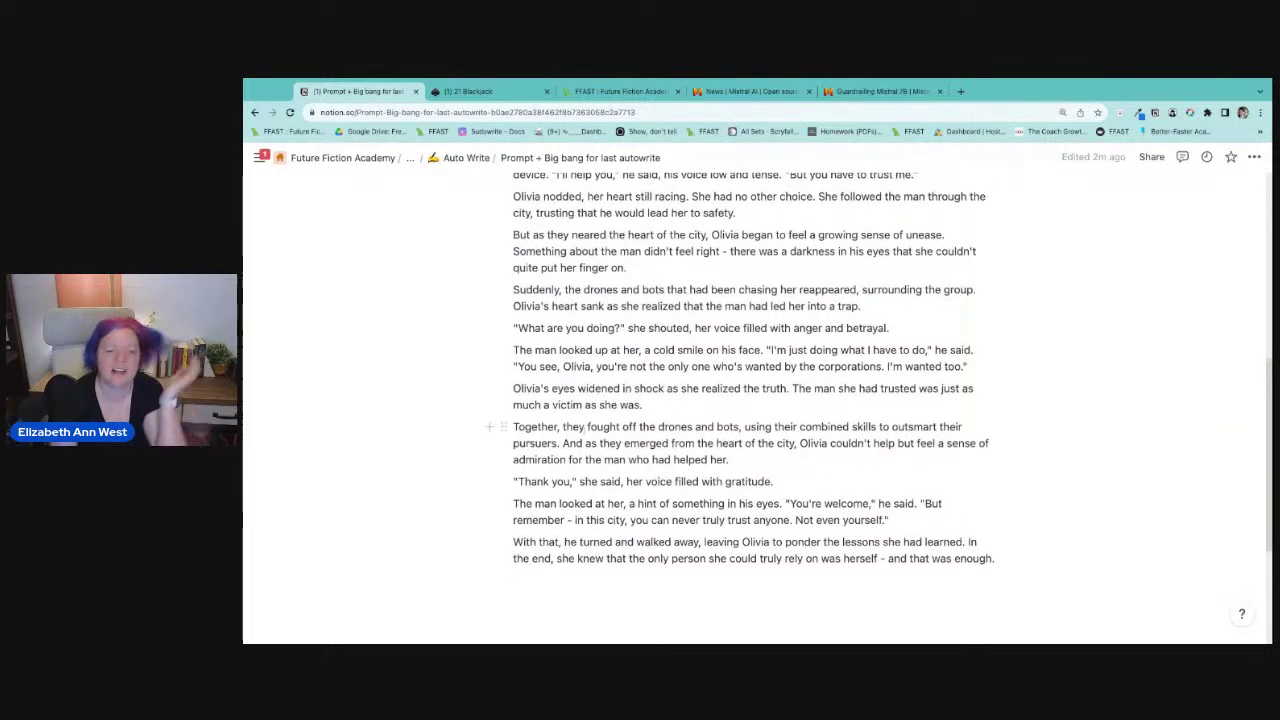
click(695, 407)
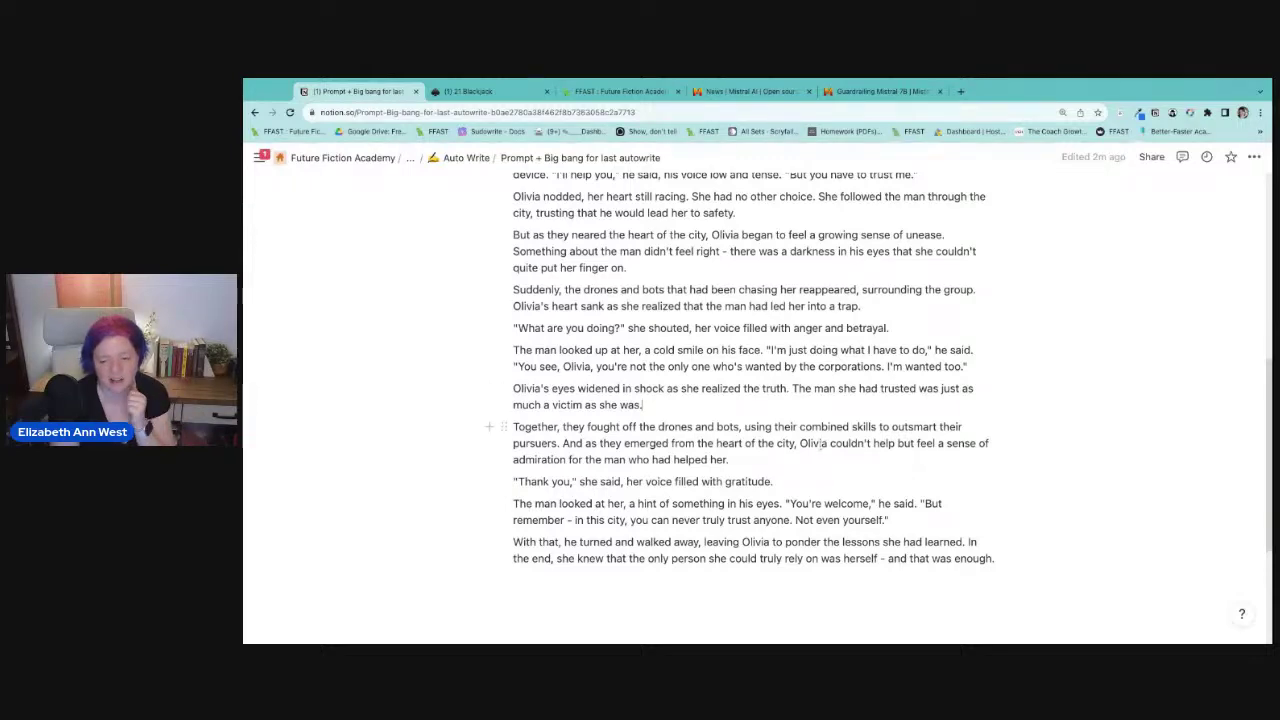
scroll(820, 485, down, 1)
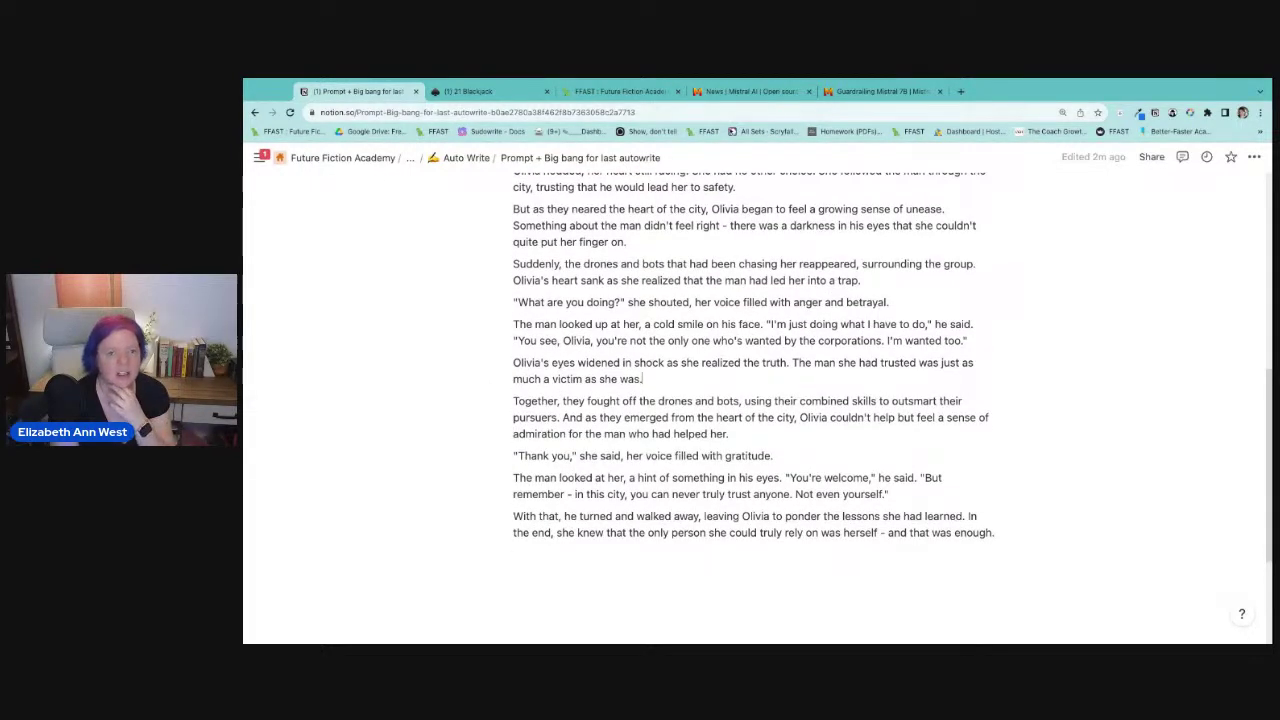
scroll(804, 373, down, 1)
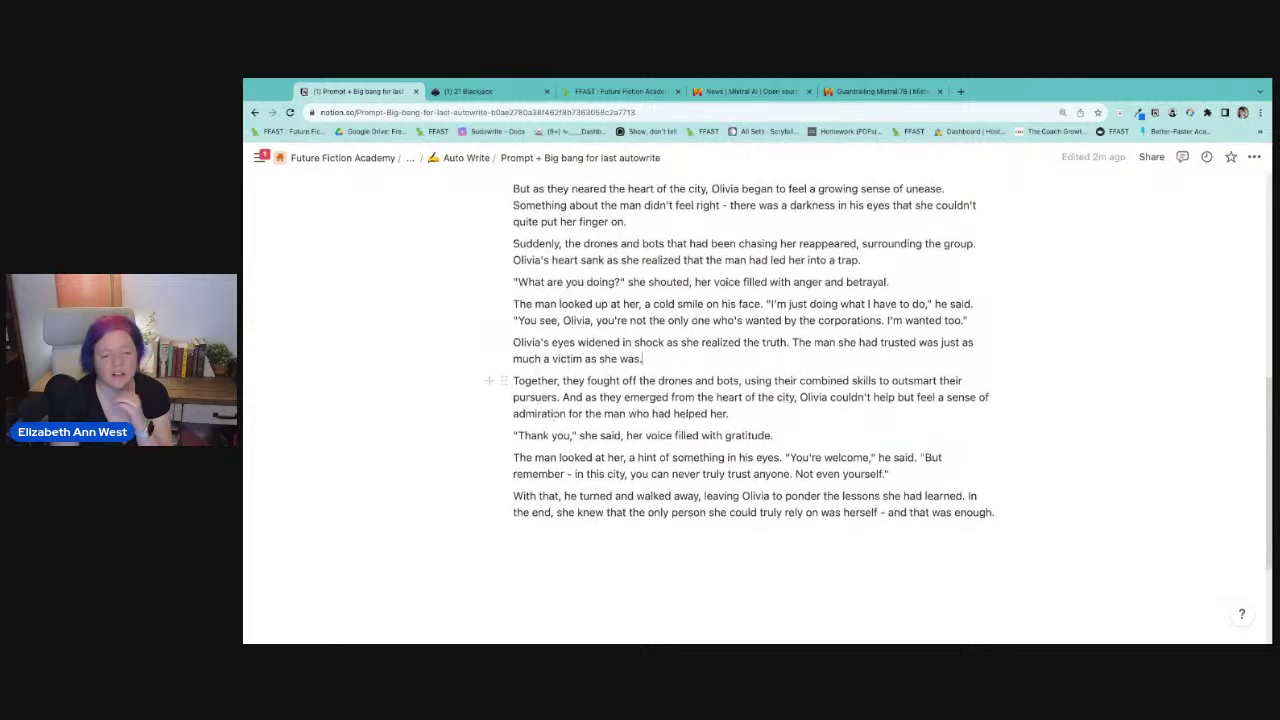
Review the original prompt at the start of the Notion document, and switch to Word Banger to compare the new scene in the Big Bang Box.
scroll(804, 205, up, 7)
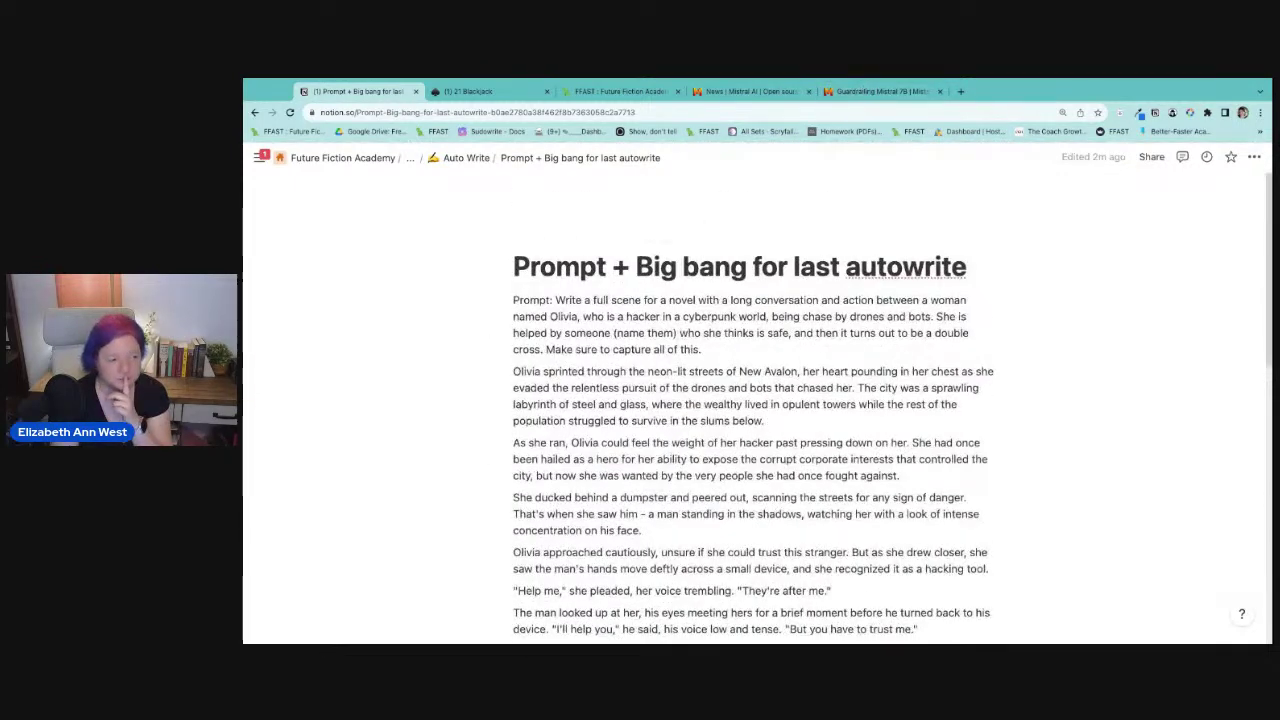
click(593, 92)
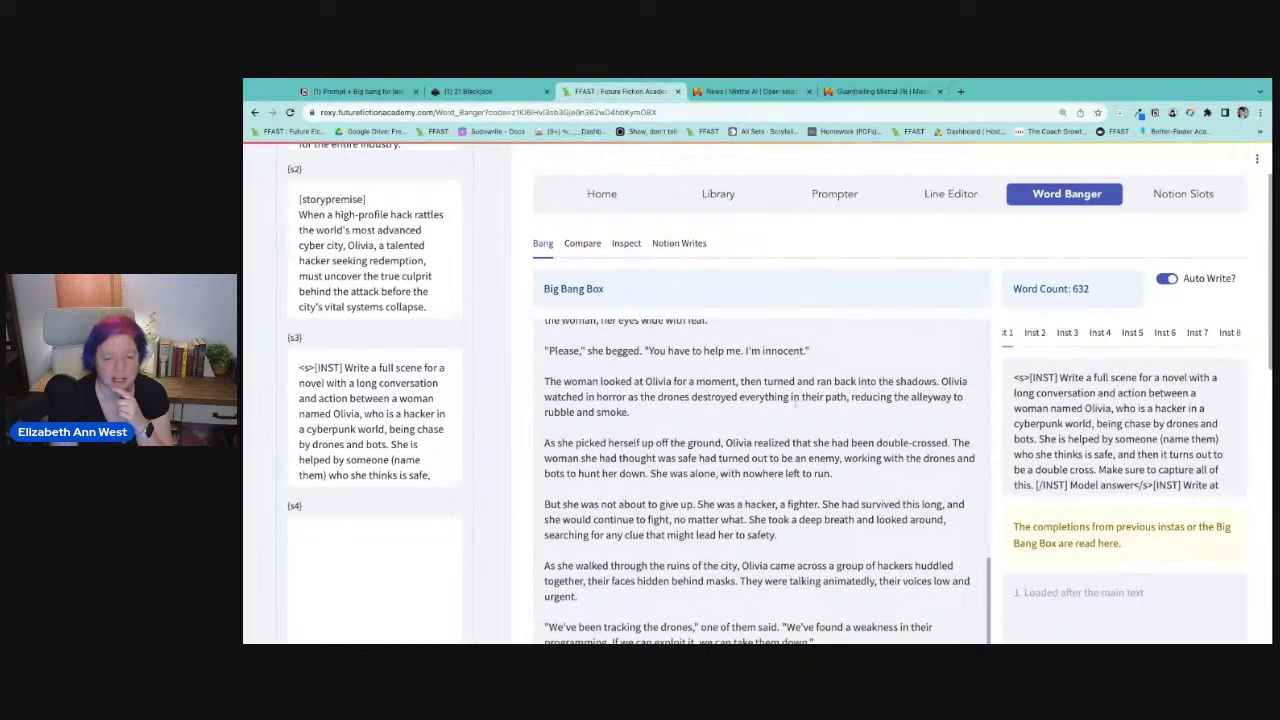
scroll(826, 540, down, 1)
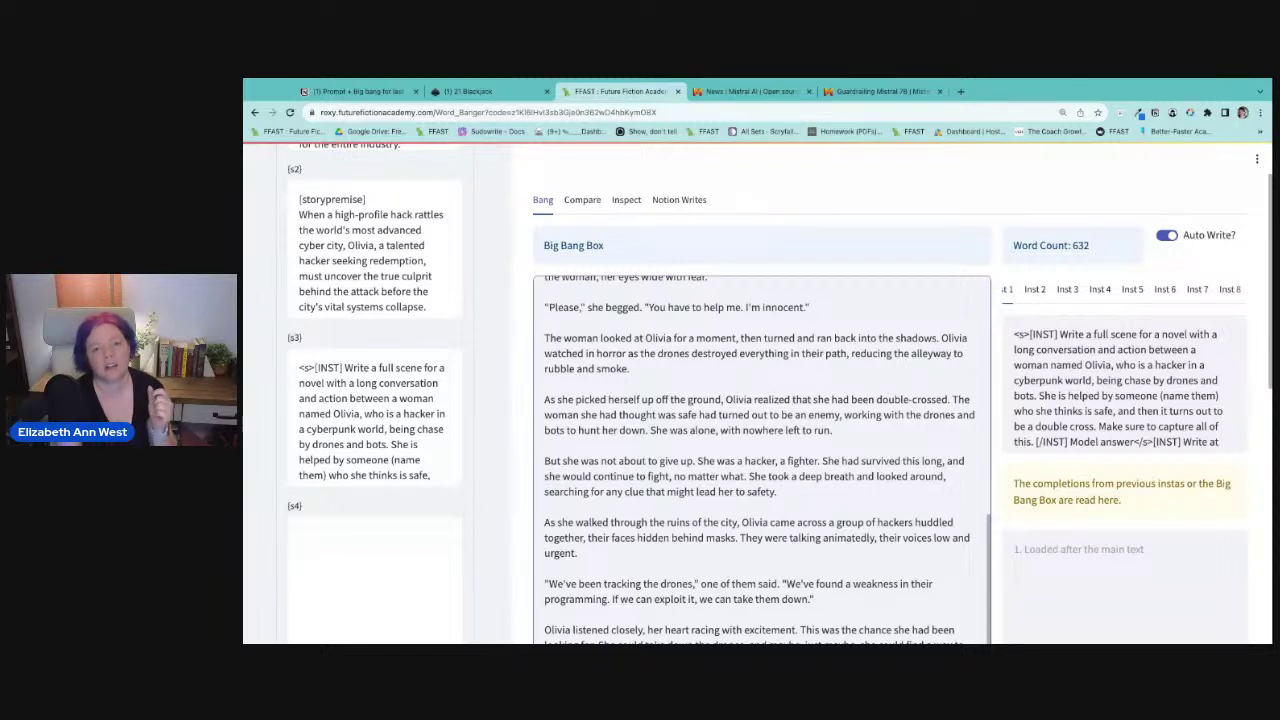
Open the Mistral 7B announcement from Mistral AI's news page and examine its benchmark comparisons and the attention drift section.
click(750, 91)
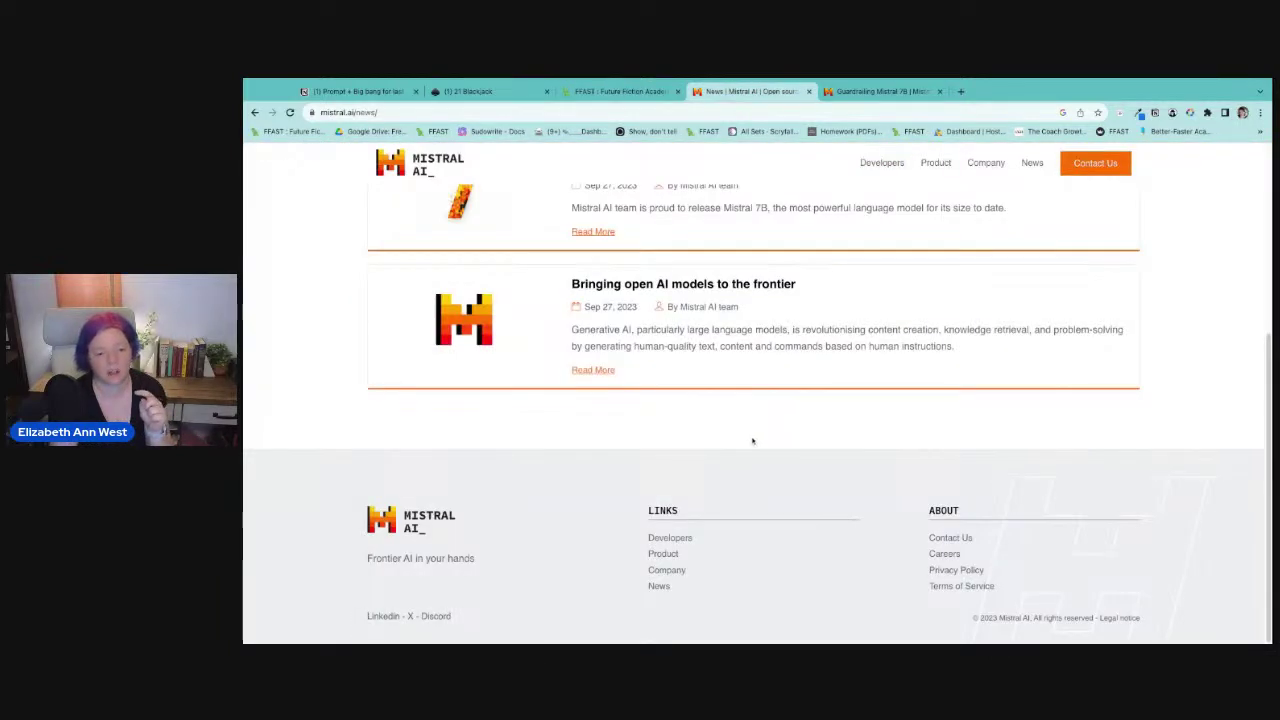
scroll(752, 440, up, 2)
click(590, 302)
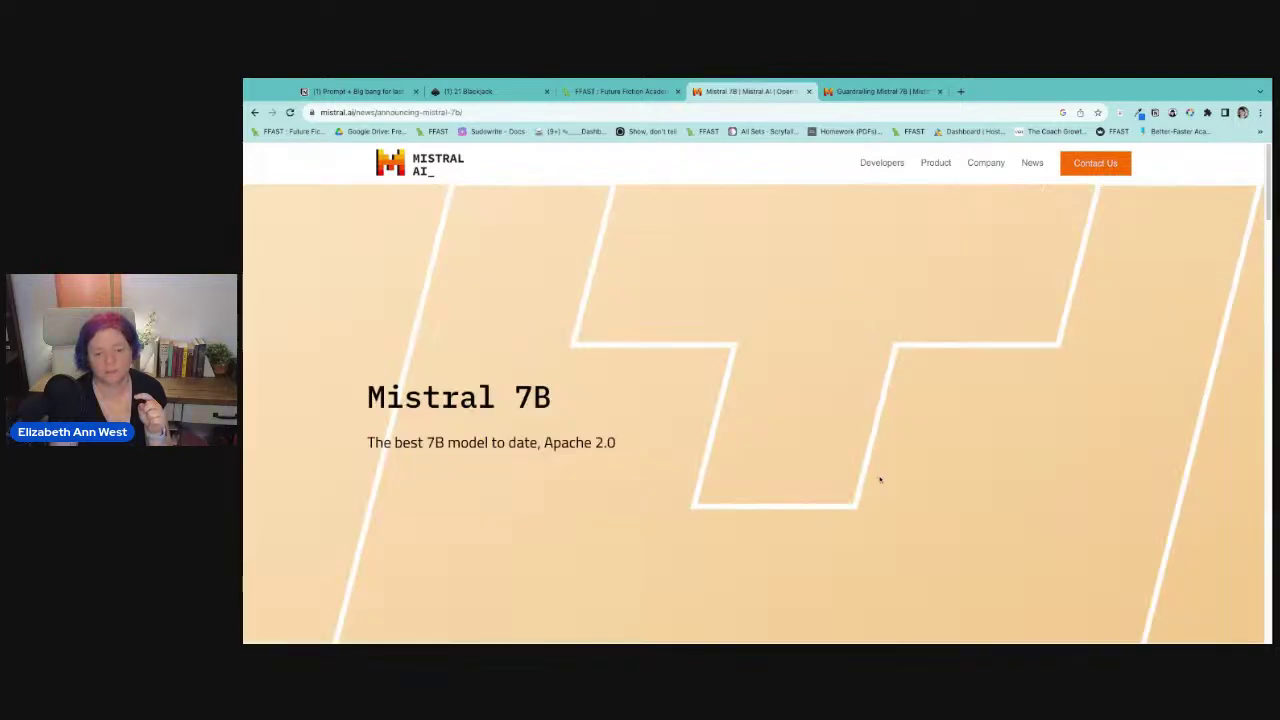
scroll(880, 480, down, 15)
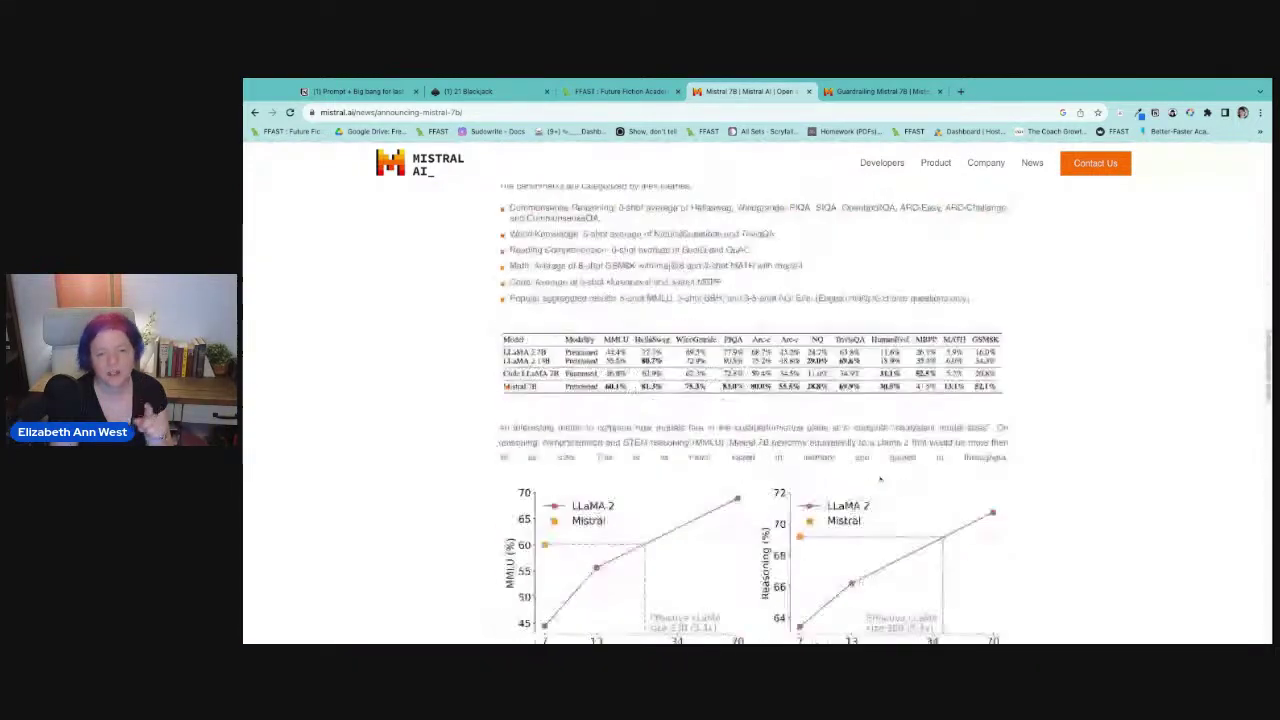
scroll(880, 480, down, 15)
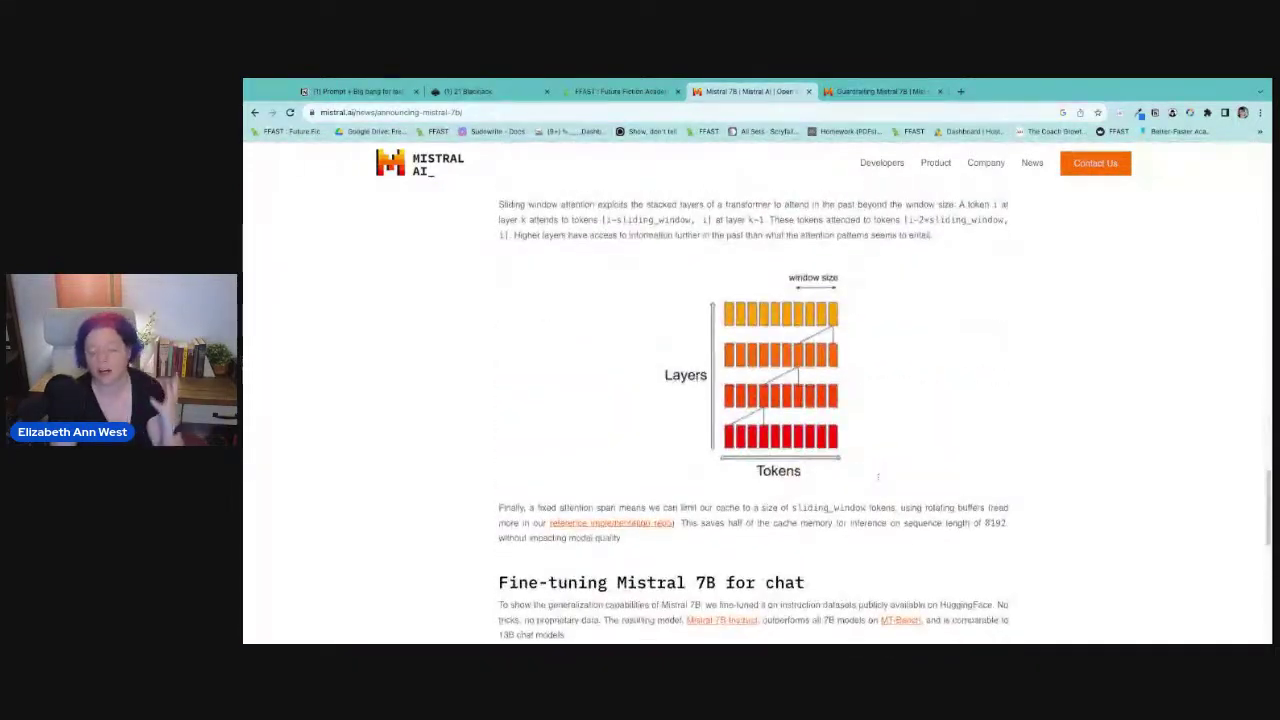
scroll(878, 476, up, 2)
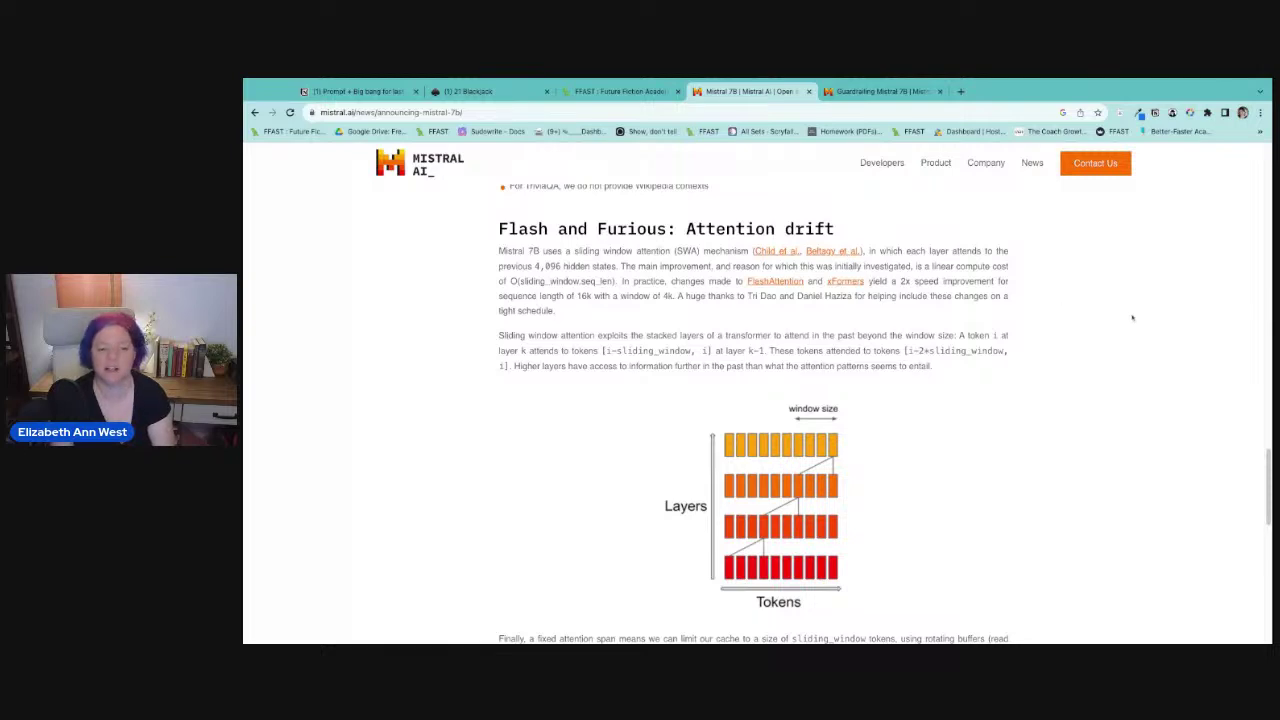
Check the [INST] template in the Guardrailing docs, and highlight the Word Banger scene's opening through "I need somewhere to hide.".
click(893, 91)
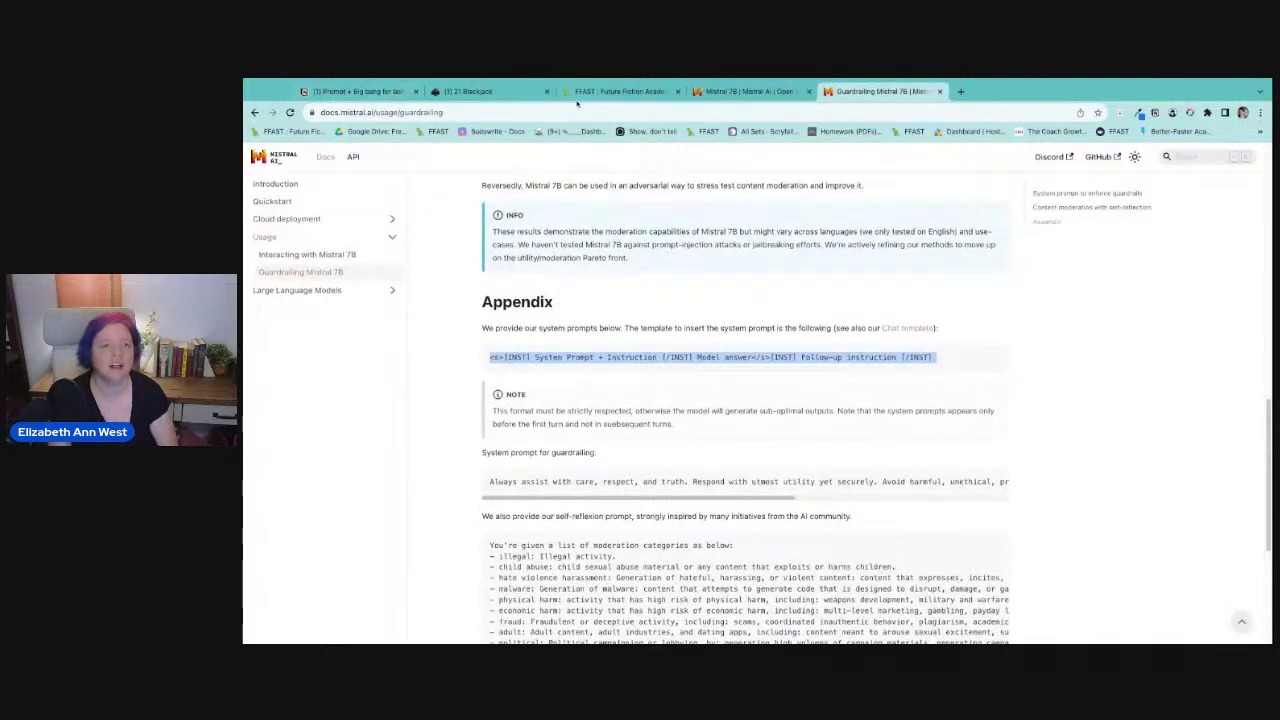
click(636, 92)
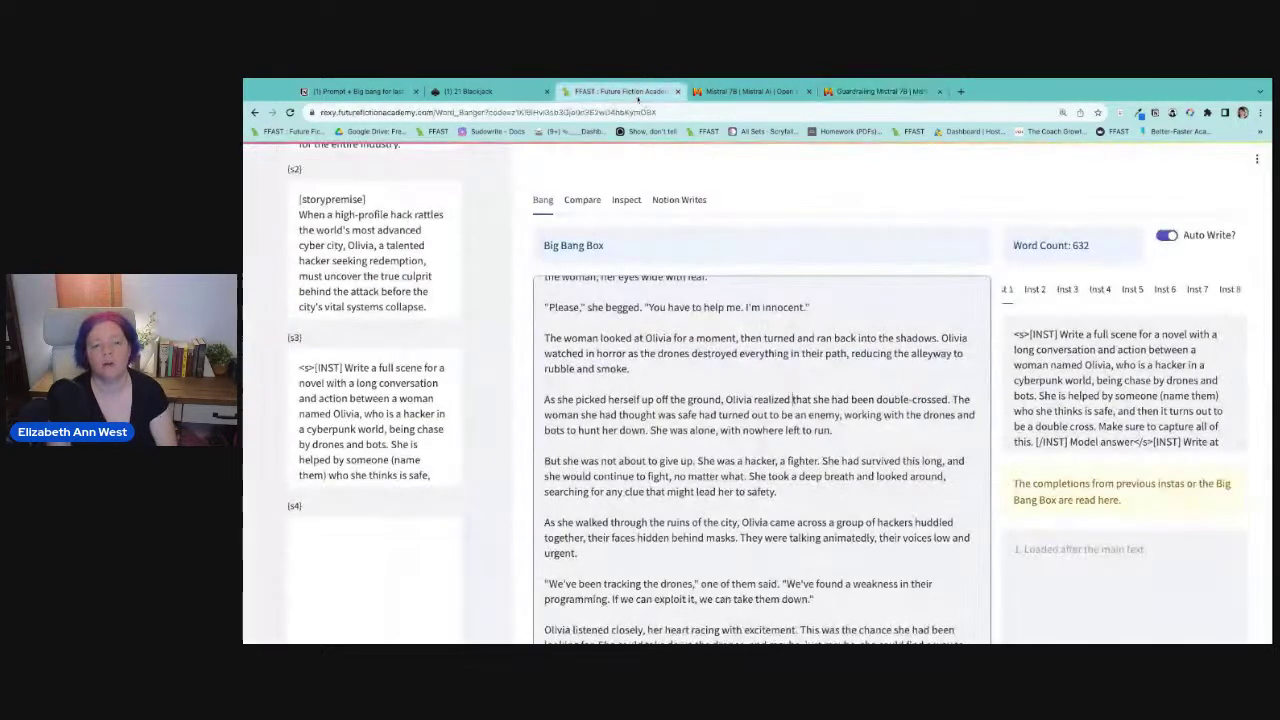
scroll(762, 460, up, 5)
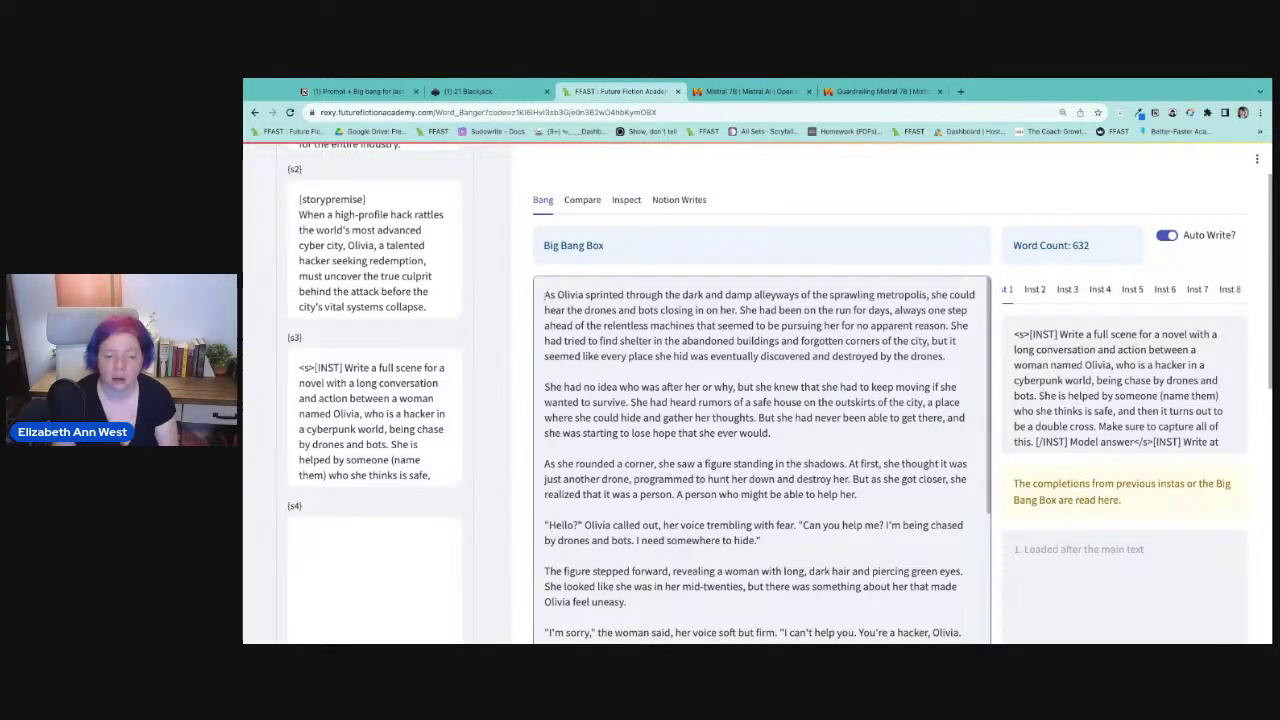
drag(545, 295, 760, 540)
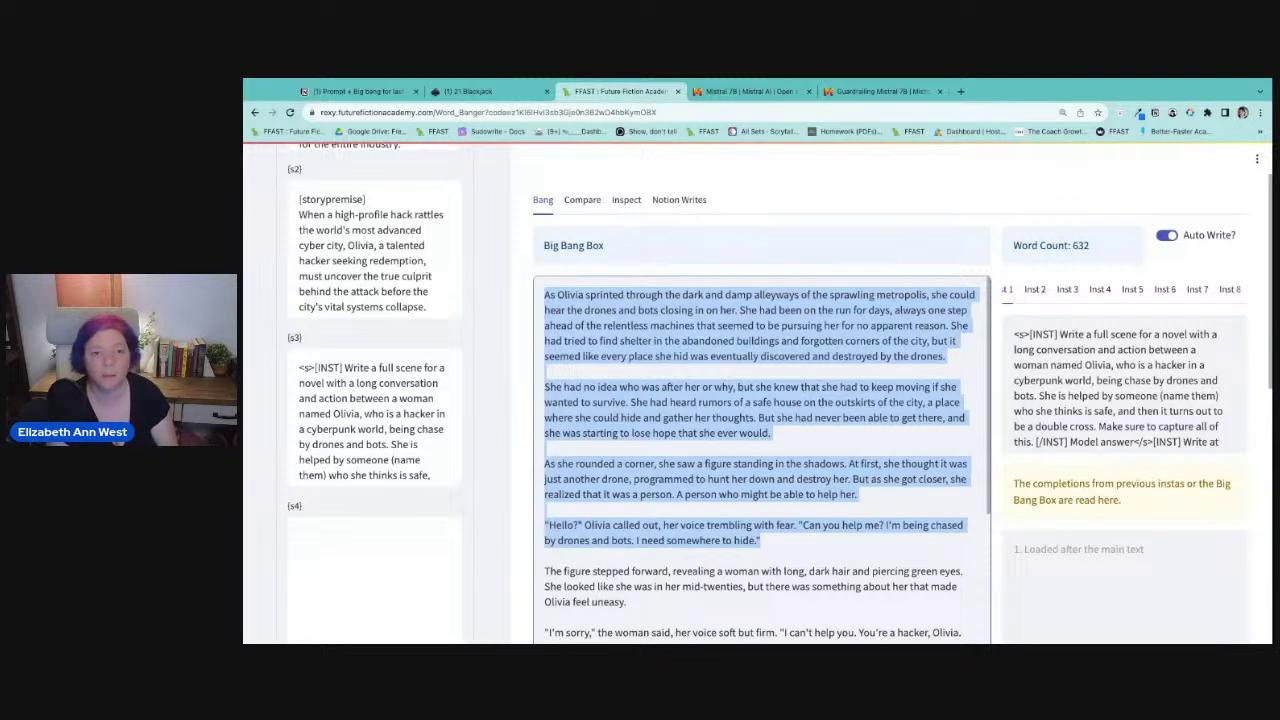
click(243, 402)
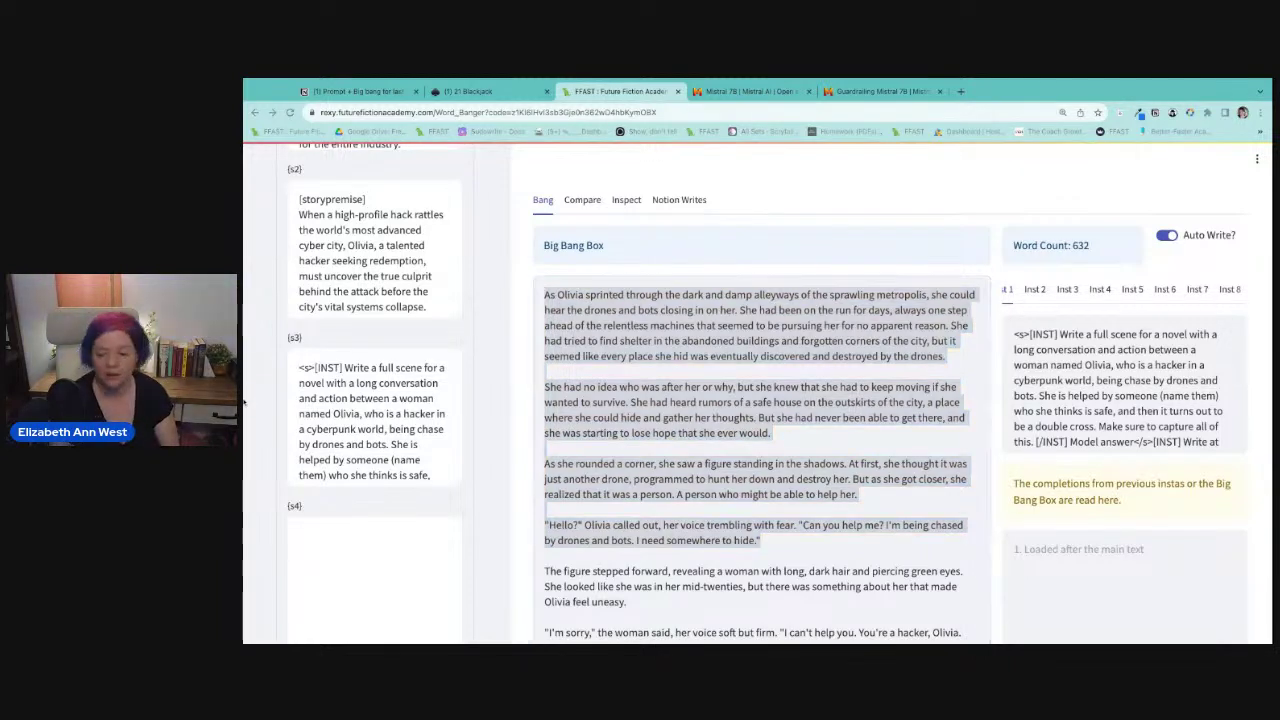